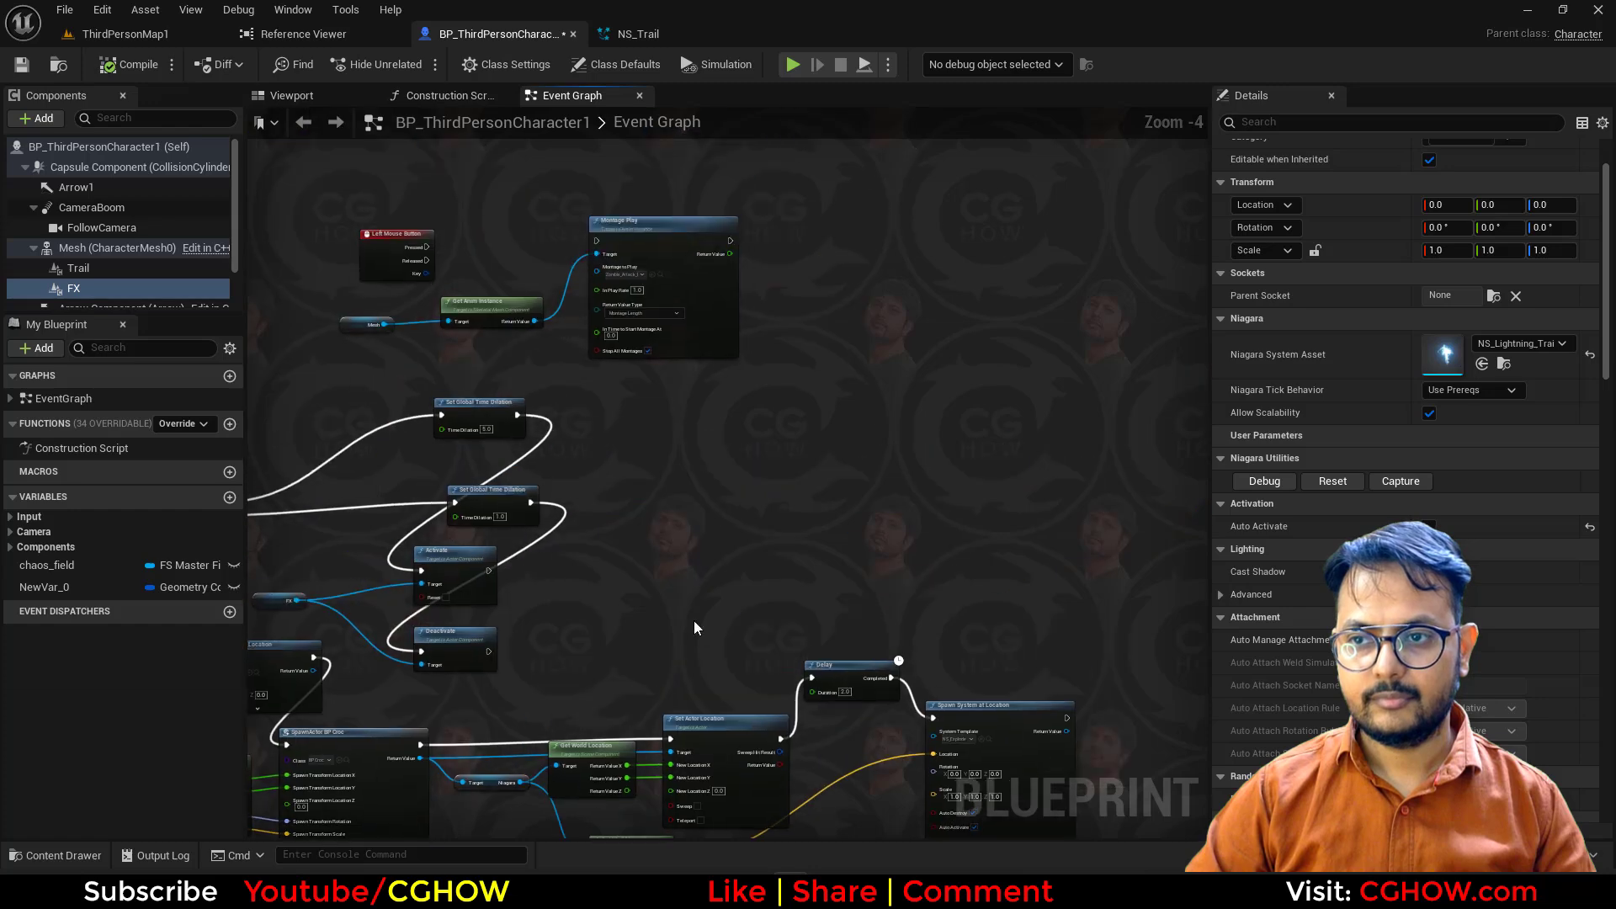
# Step: Look over the BP_ThirdPersonCharacter1 event graph and the emitters of the NS_Lightning_Trail system
pyautogui.scroll(4, 588, 224)
pyautogui.scroll(-5, 683, 430)
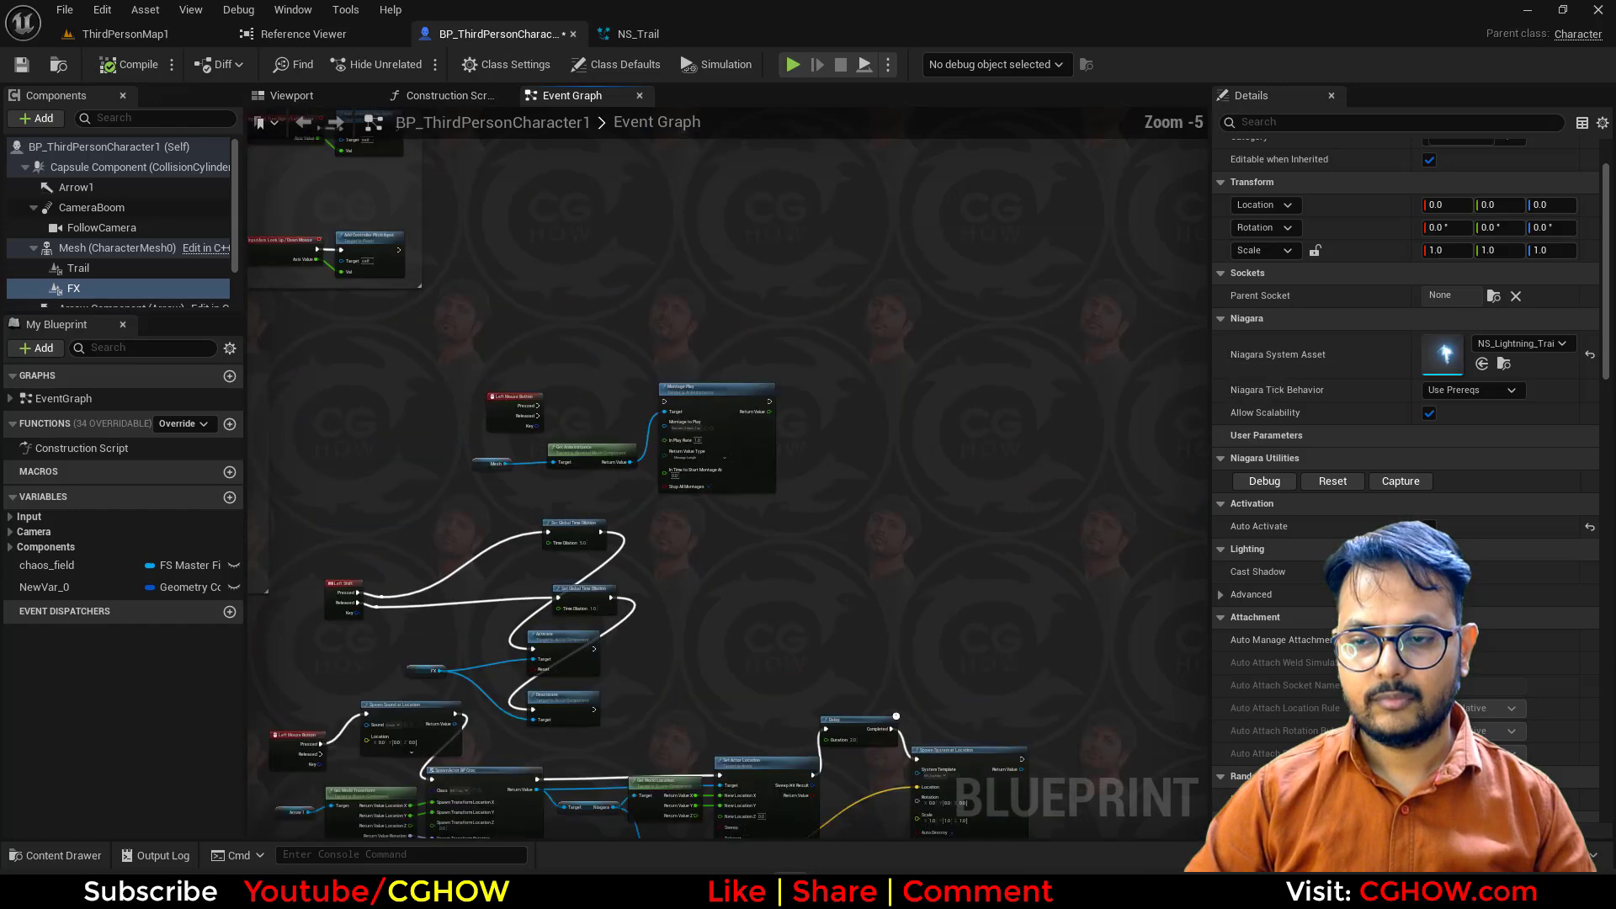
pyautogui.moveTo(852, 721); pyautogui.dragTo(933, 658, button='right')
pyautogui.moveTo(448, 307); pyautogui.dragTo(690, 445, button='right')
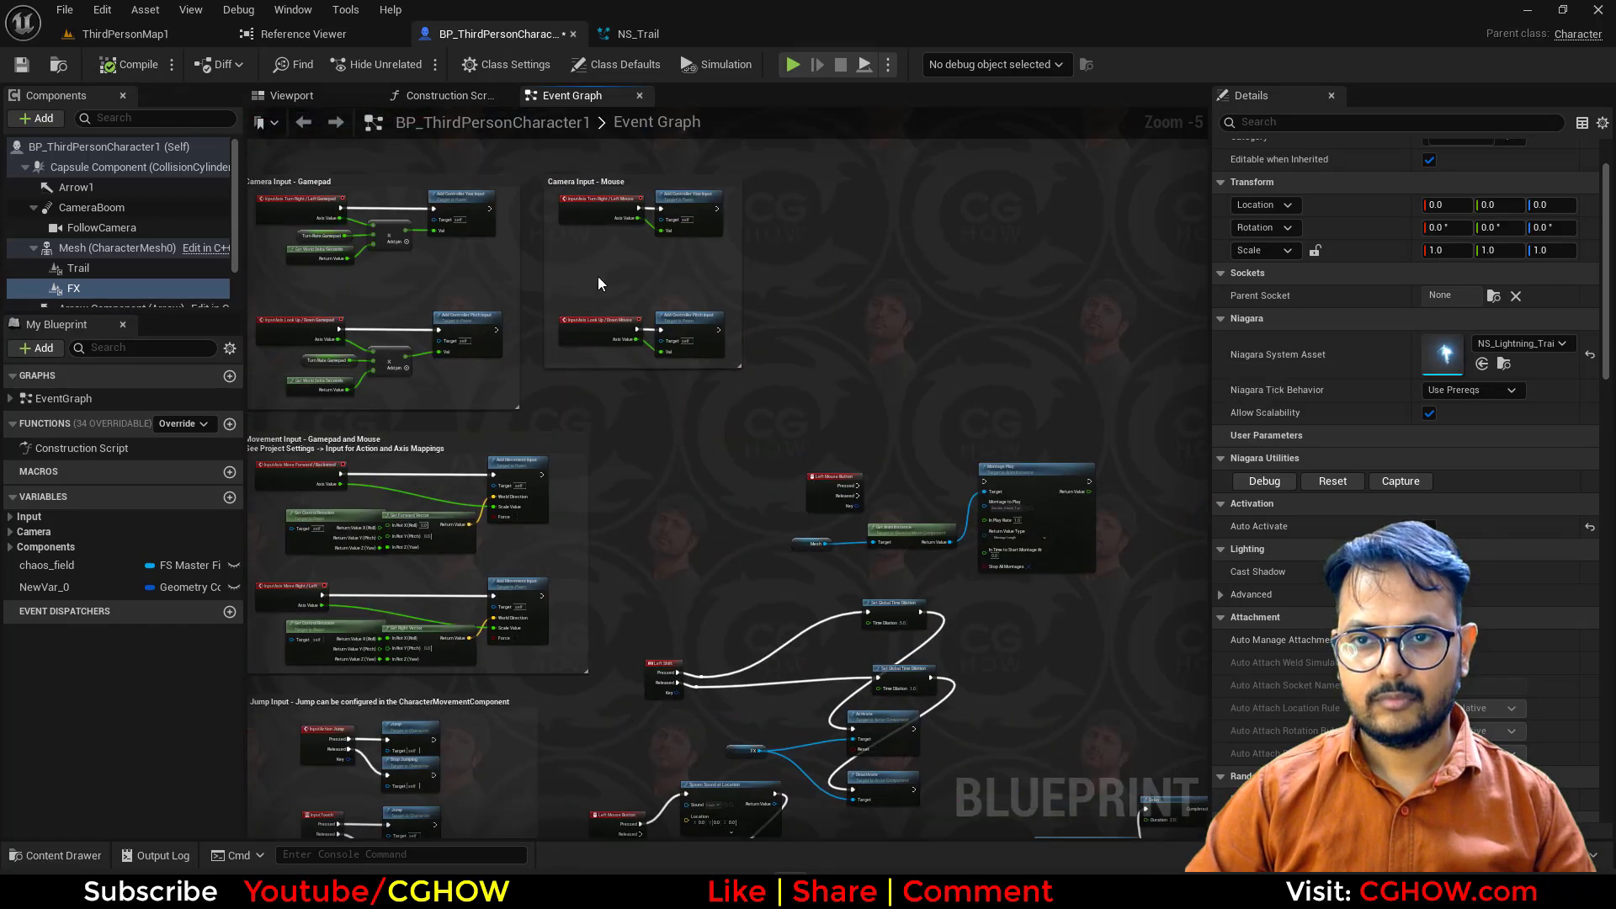
pyautogui.moveTo(598, 276); pyautogui.dragTo(814, 535, button='right')
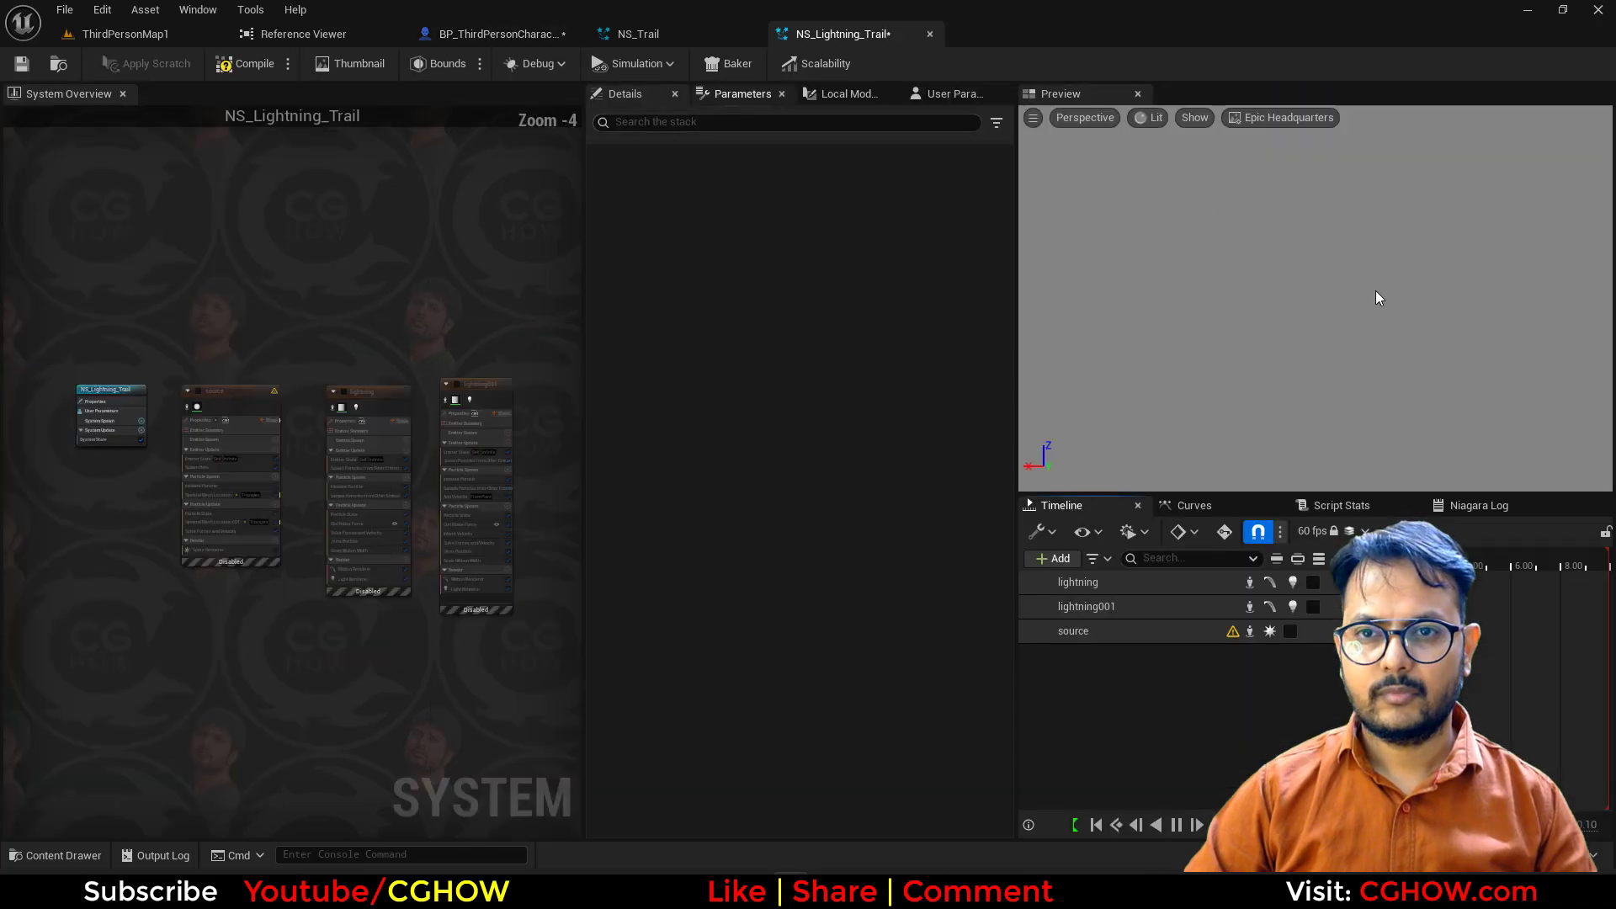
pyautogui.moveTo(430, 332); pyautogui.dragTo(484, 312, button='right')
pyautogui.scroll(-2, 230, 271)
pyautogui.scroll(3, 410, 138)
# Step: Close the NS_Lightning_Trail system and save the modified BP_ThirdPersonCharacter1 and NS_Lightning_Trail assets
pyautogui.click(929, 33)
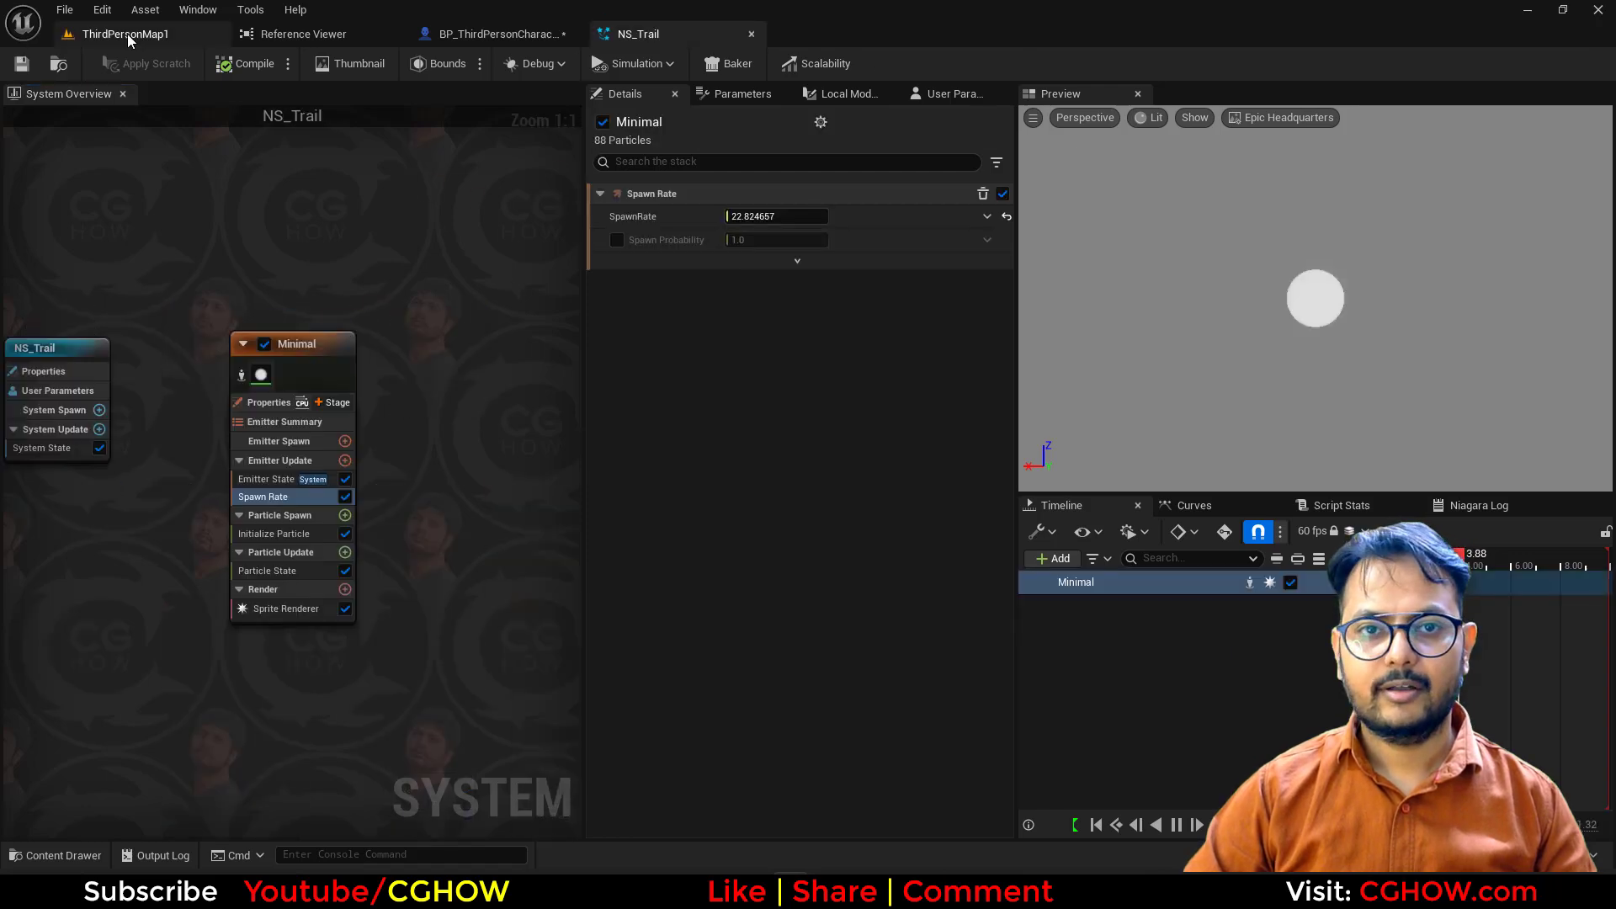
pyautogui.click(126, 33)
pyautogui.hotkey('ctrl', 'shift', 's')
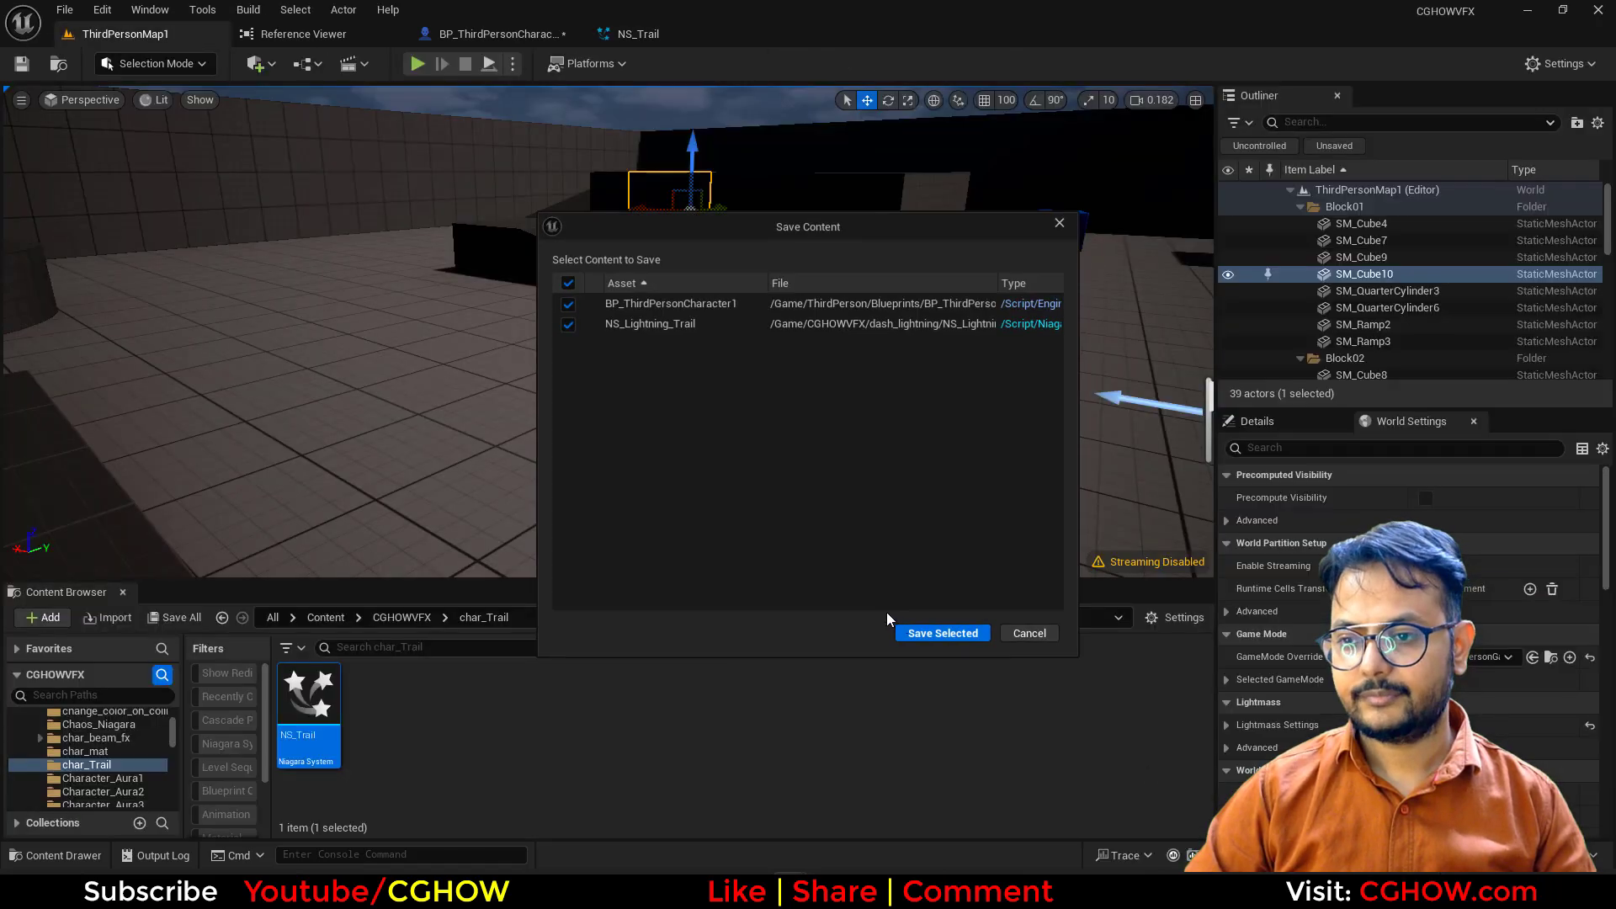
pyautogui.click(930, 635)
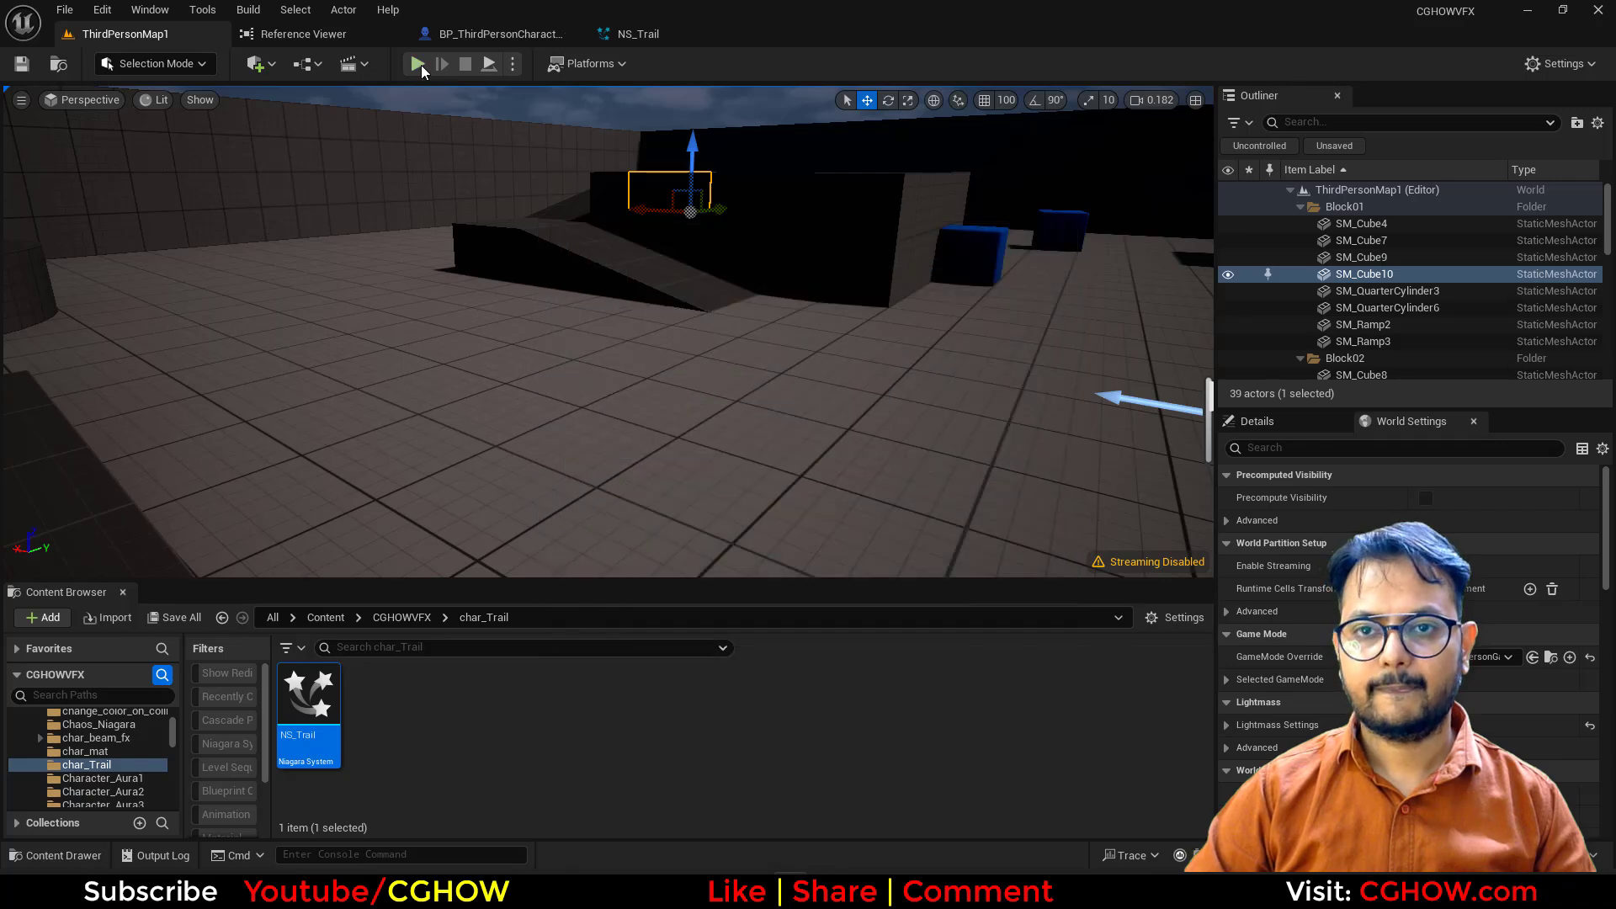
# Step: Play the level, run the character forward to check its effects, and stop the play session
pyautogui.click(418, 64)
pyautogui.press('w')
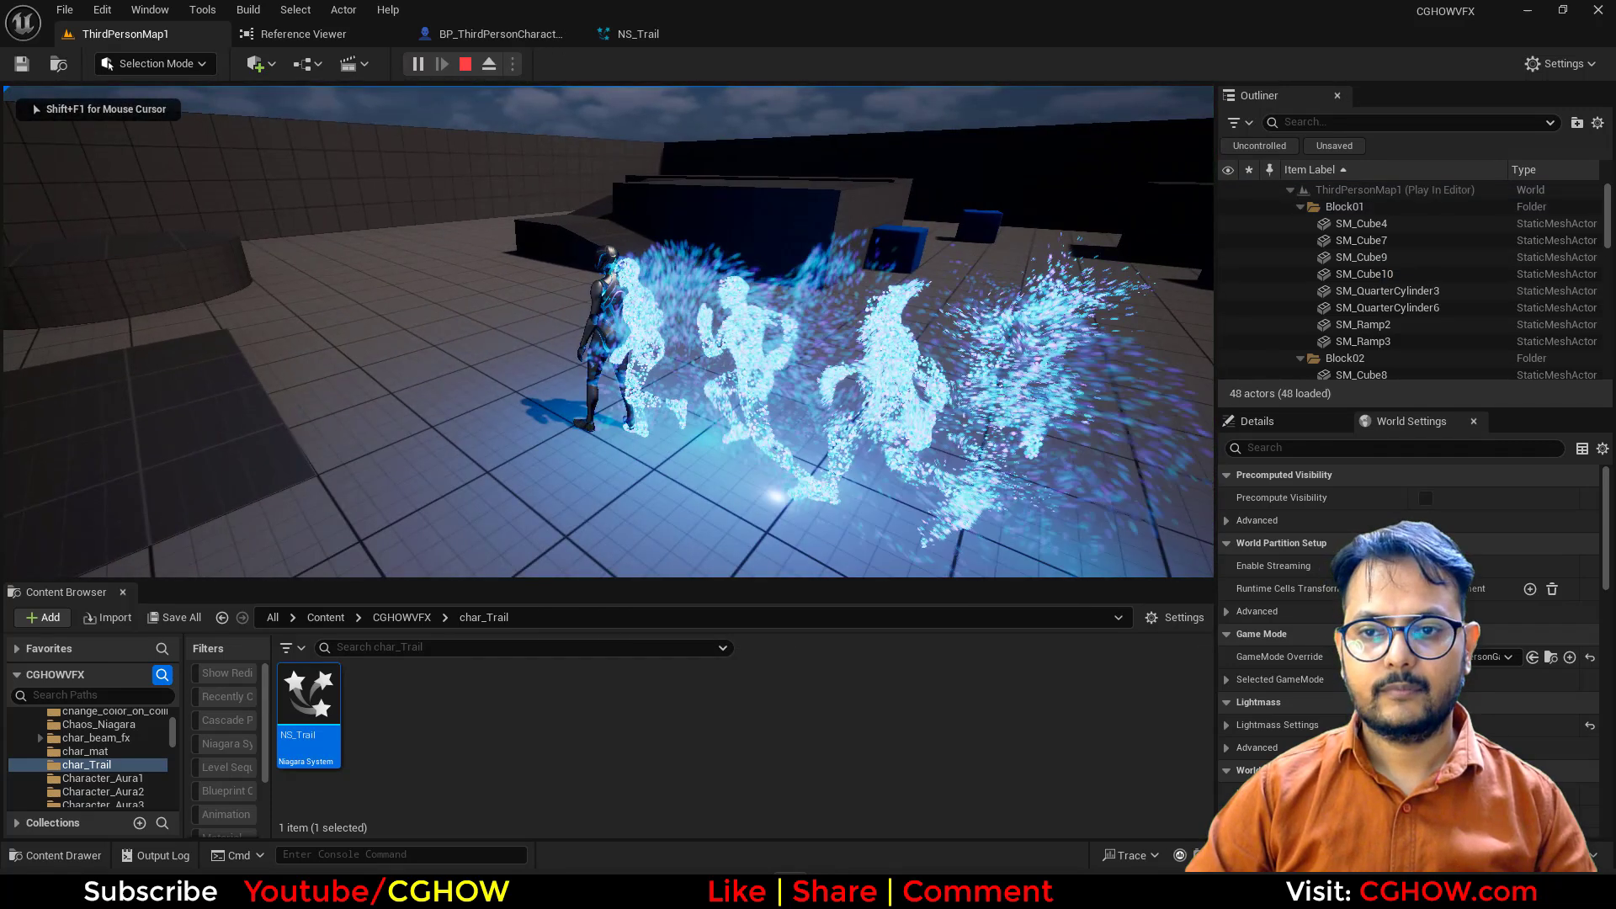
pyautogui.press('Escape')
# Step: Close the Reference Viewer and open the BP_ThirdPersonCharacter blueprint from the ThirdPerson/Blueprints folder
pyautogui.click(500, 34)
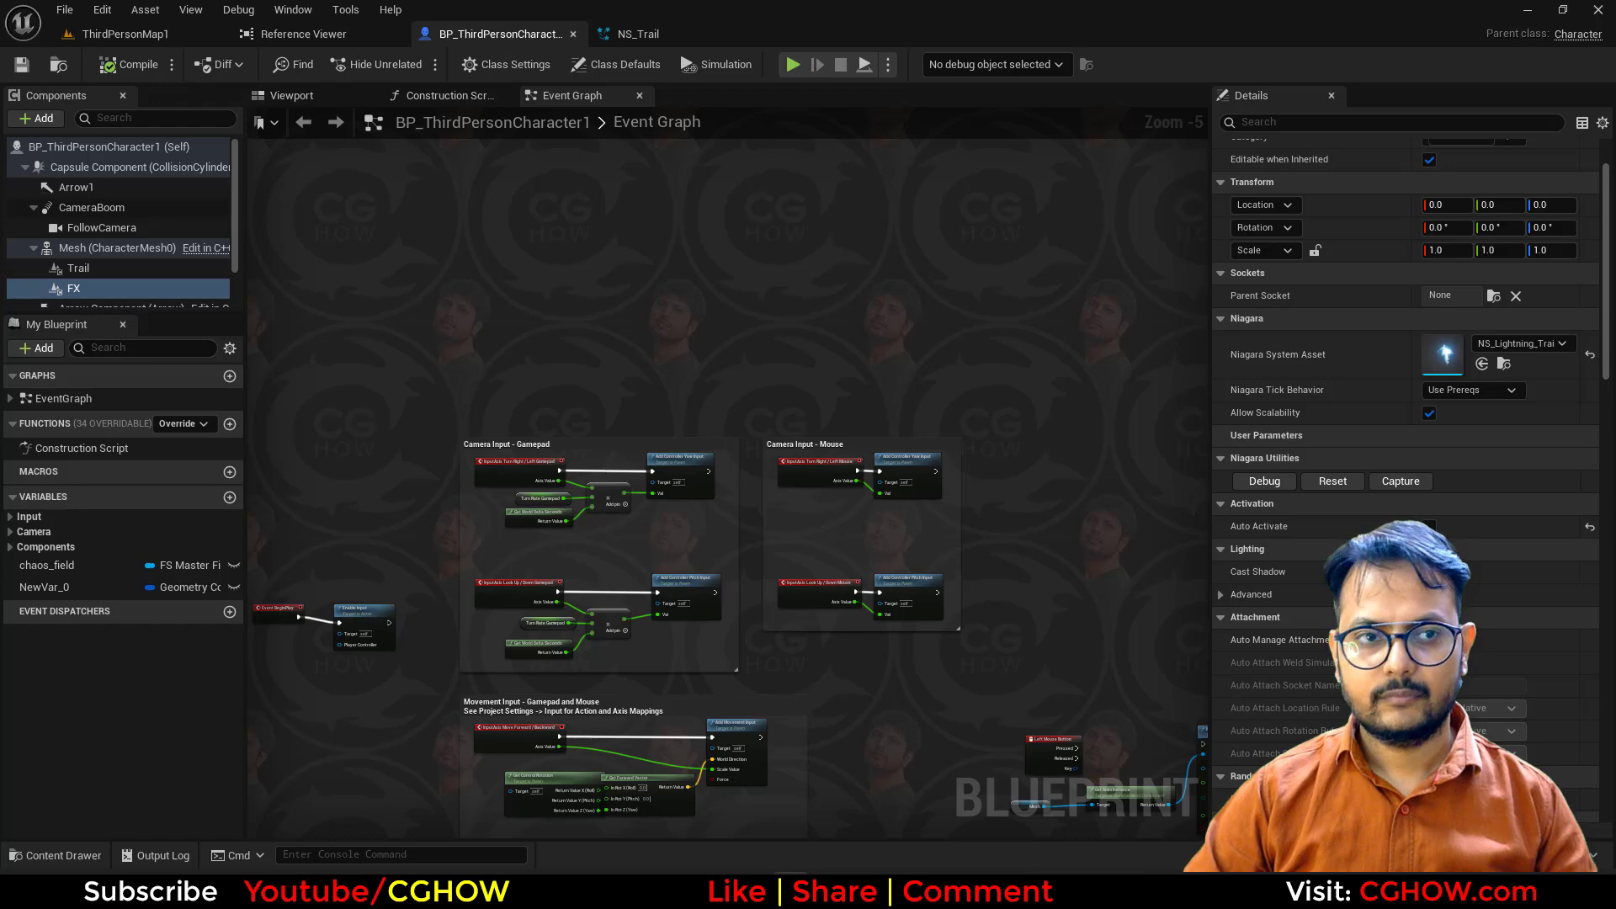
pyautogui.middleClick(302, 34)
pyautogui.click(172, 35)
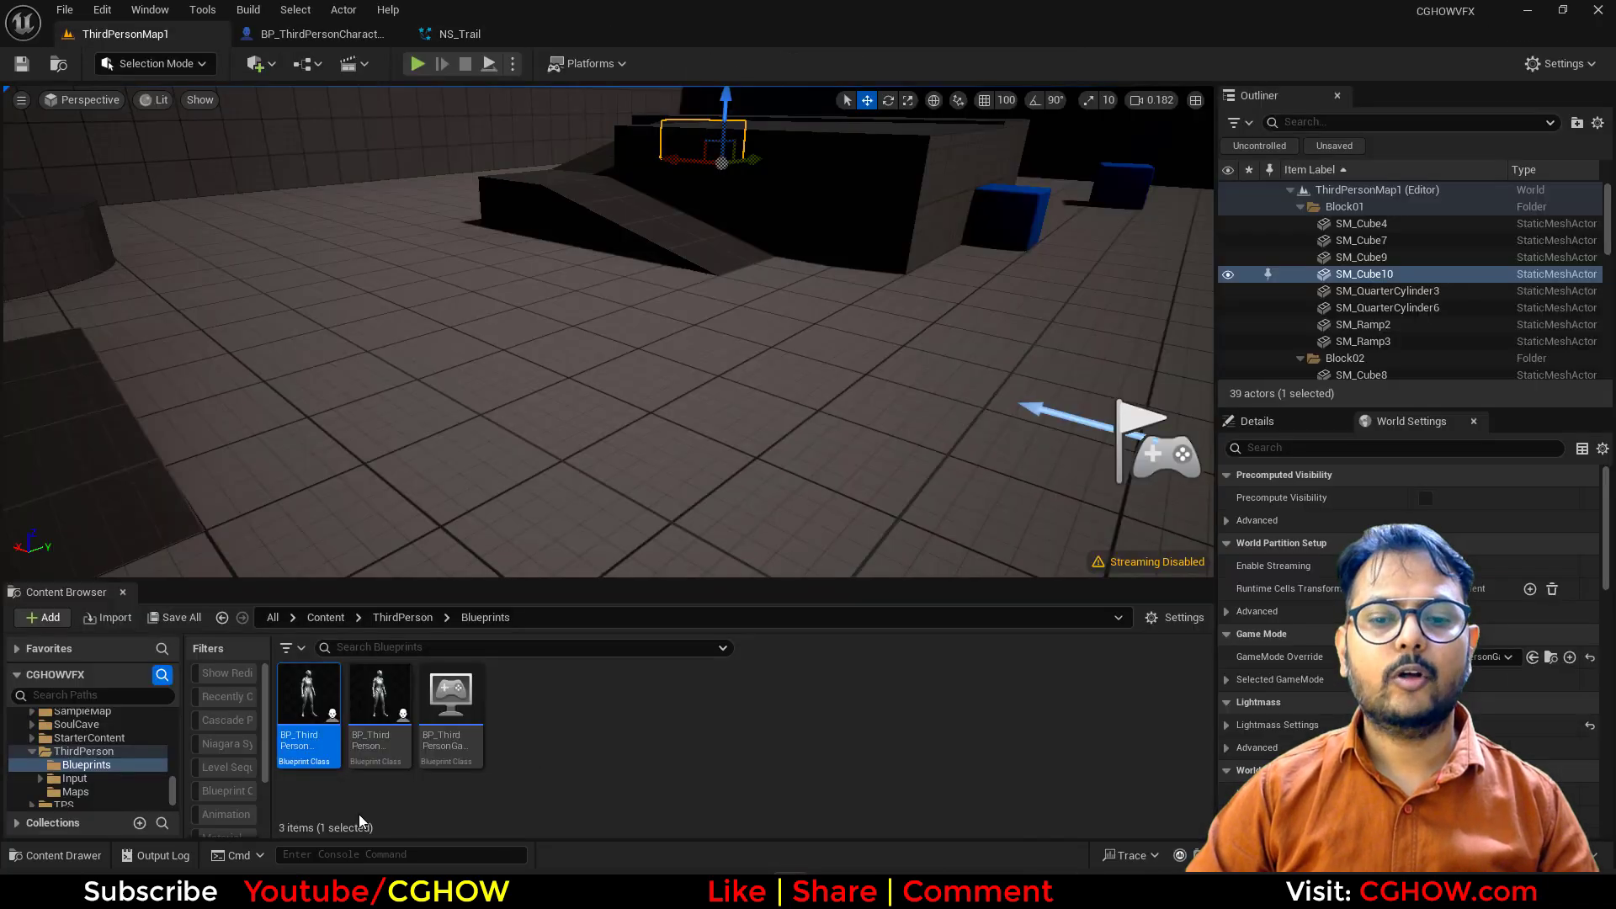
pyautogui.doubleClick(377, 695)
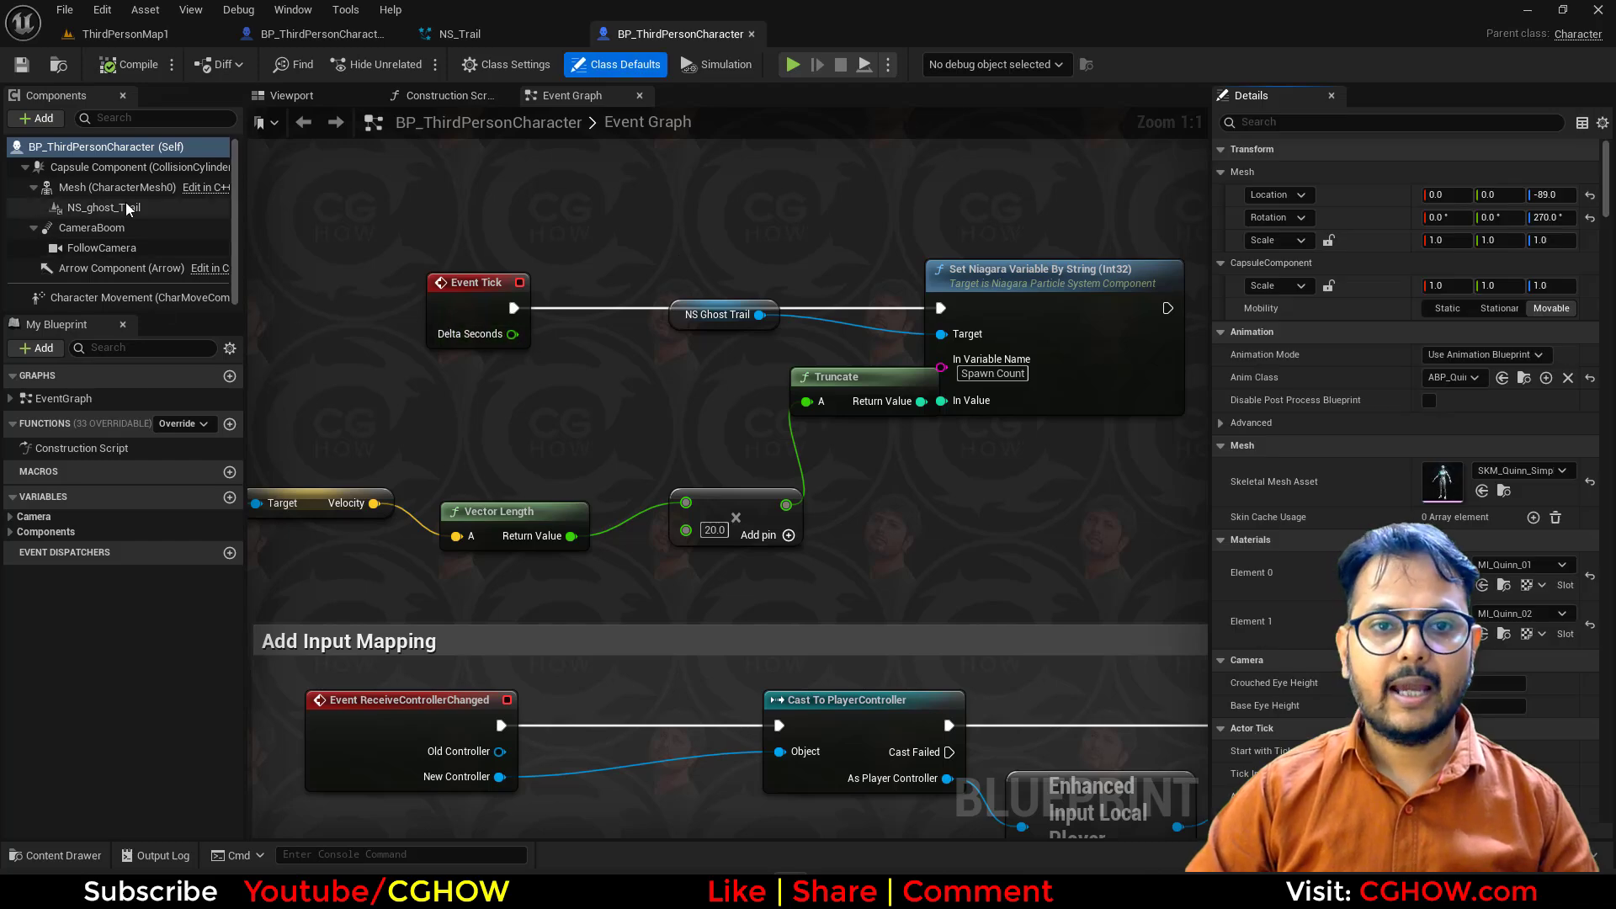
# Step: Hide the NS_ghost_Trail component by turning off its Visible option
pyautogui.click(103, 207)
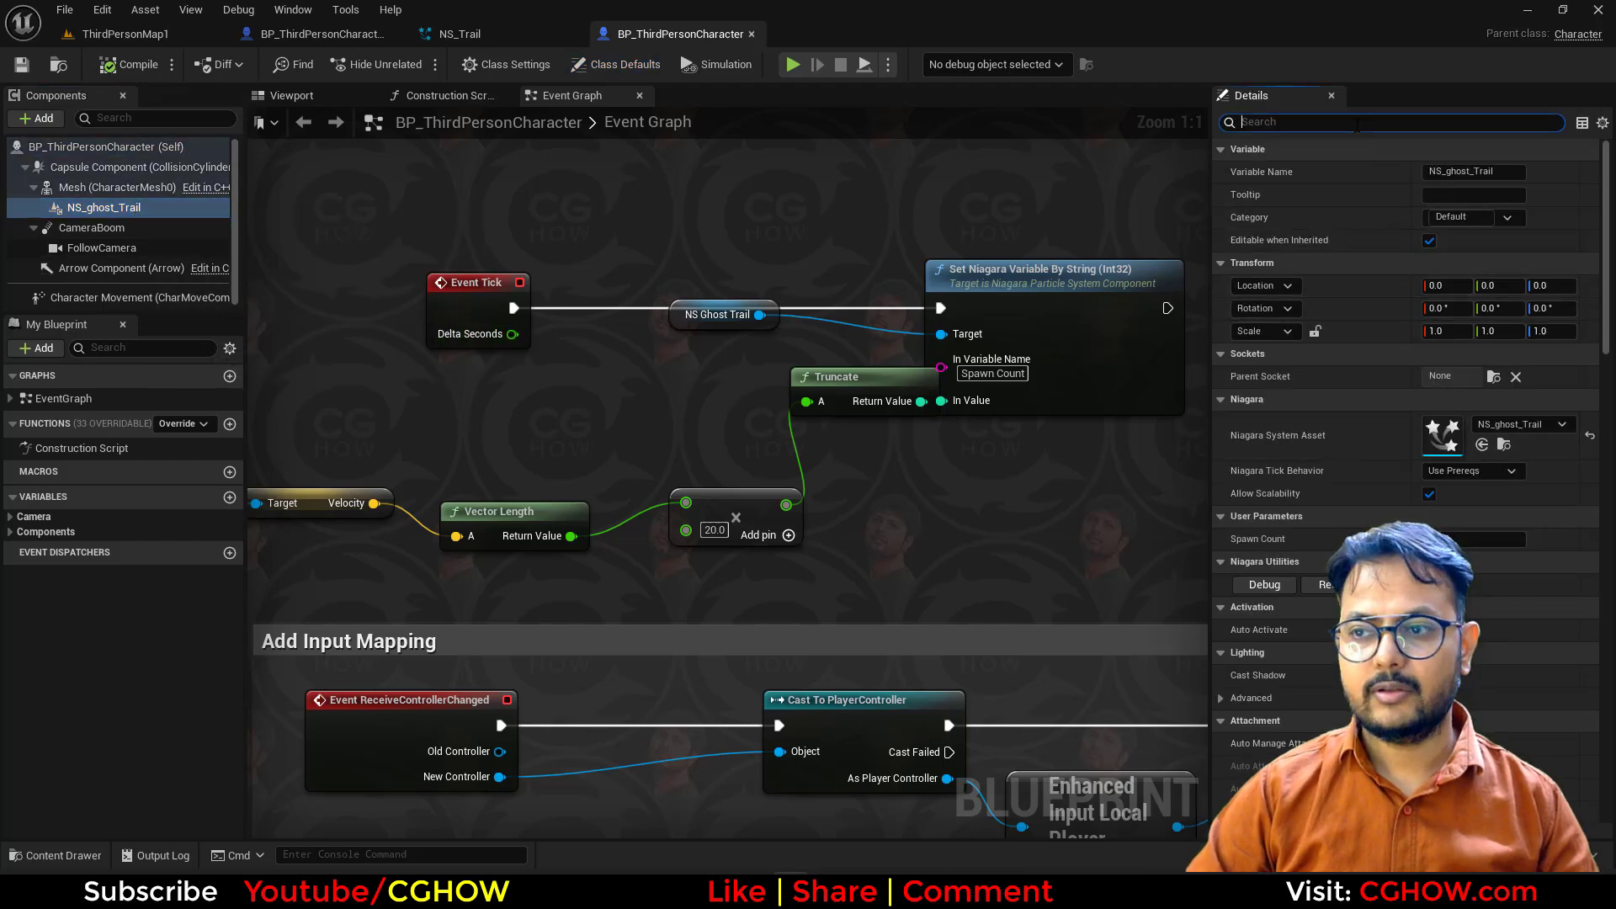
pyautogui.click(1357, 125)
pyautogui.write('vis')
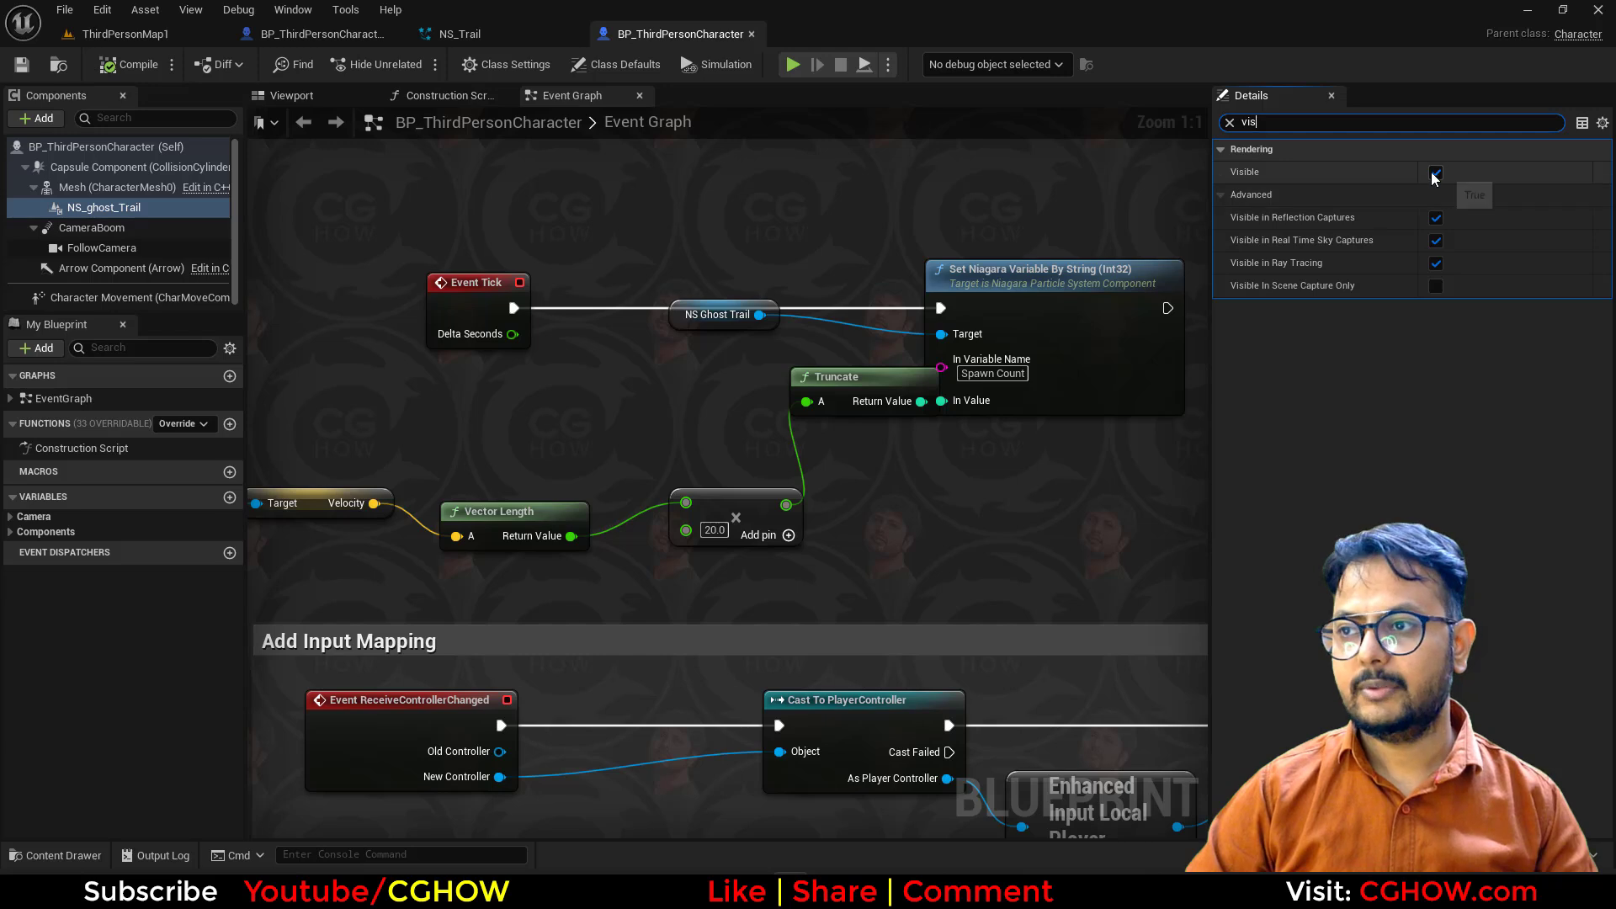
pyautogui.click(1434, 174)
# Step: Add a Niagara Particle System component under the character's Mesh and name it Trail
pyautogui.click(118, 187)
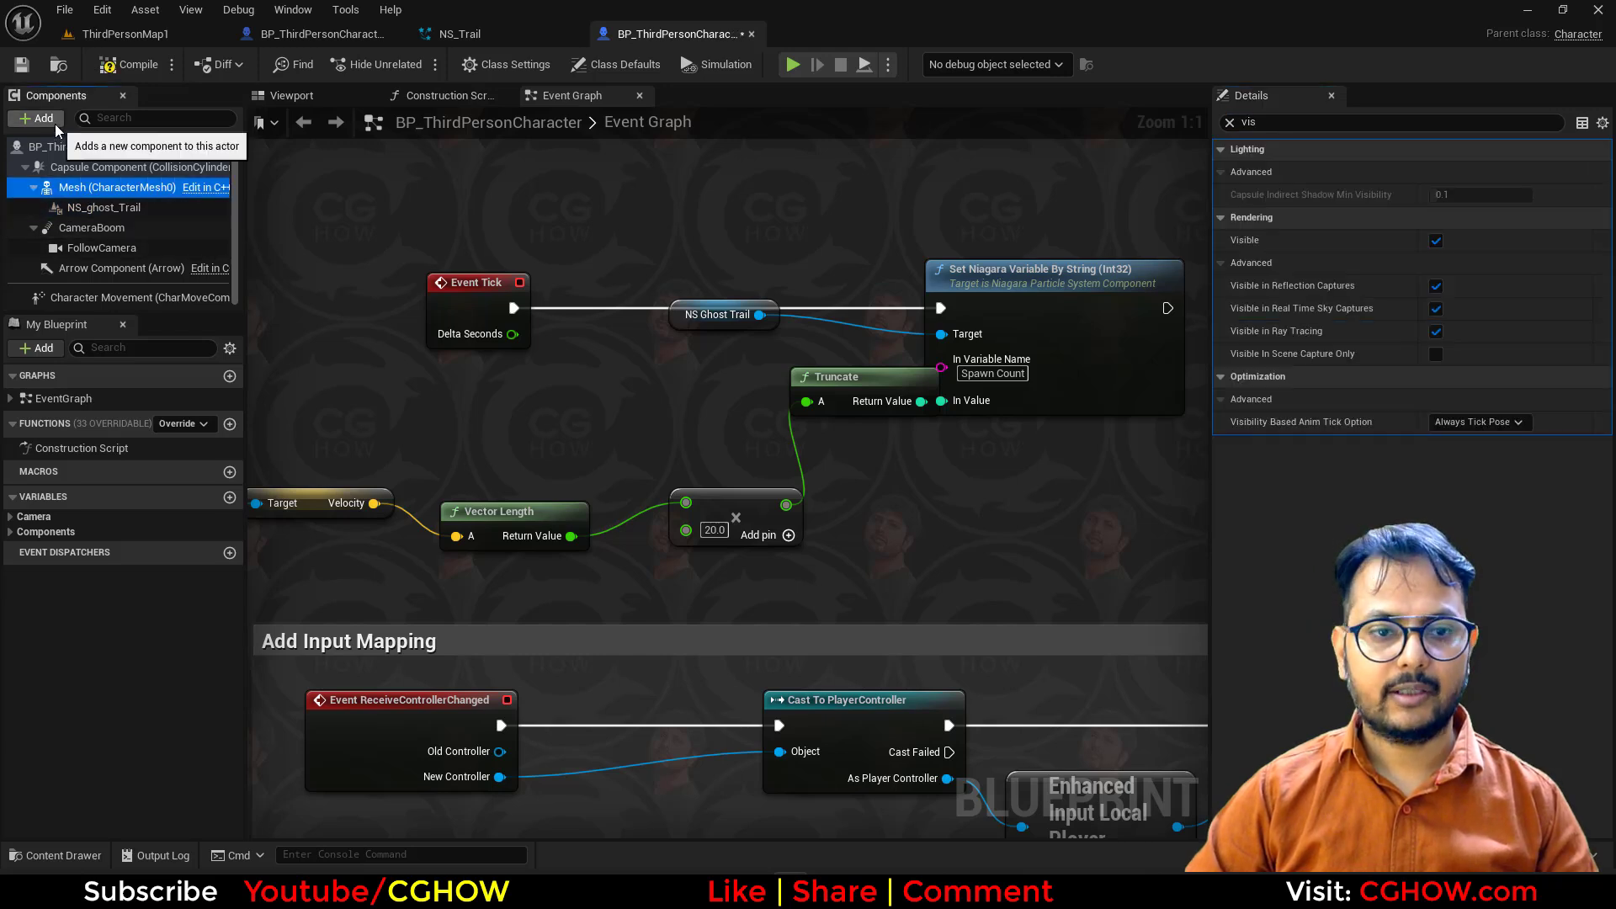
pyautogui.click(43, 119)
pyautogui.write('nia')
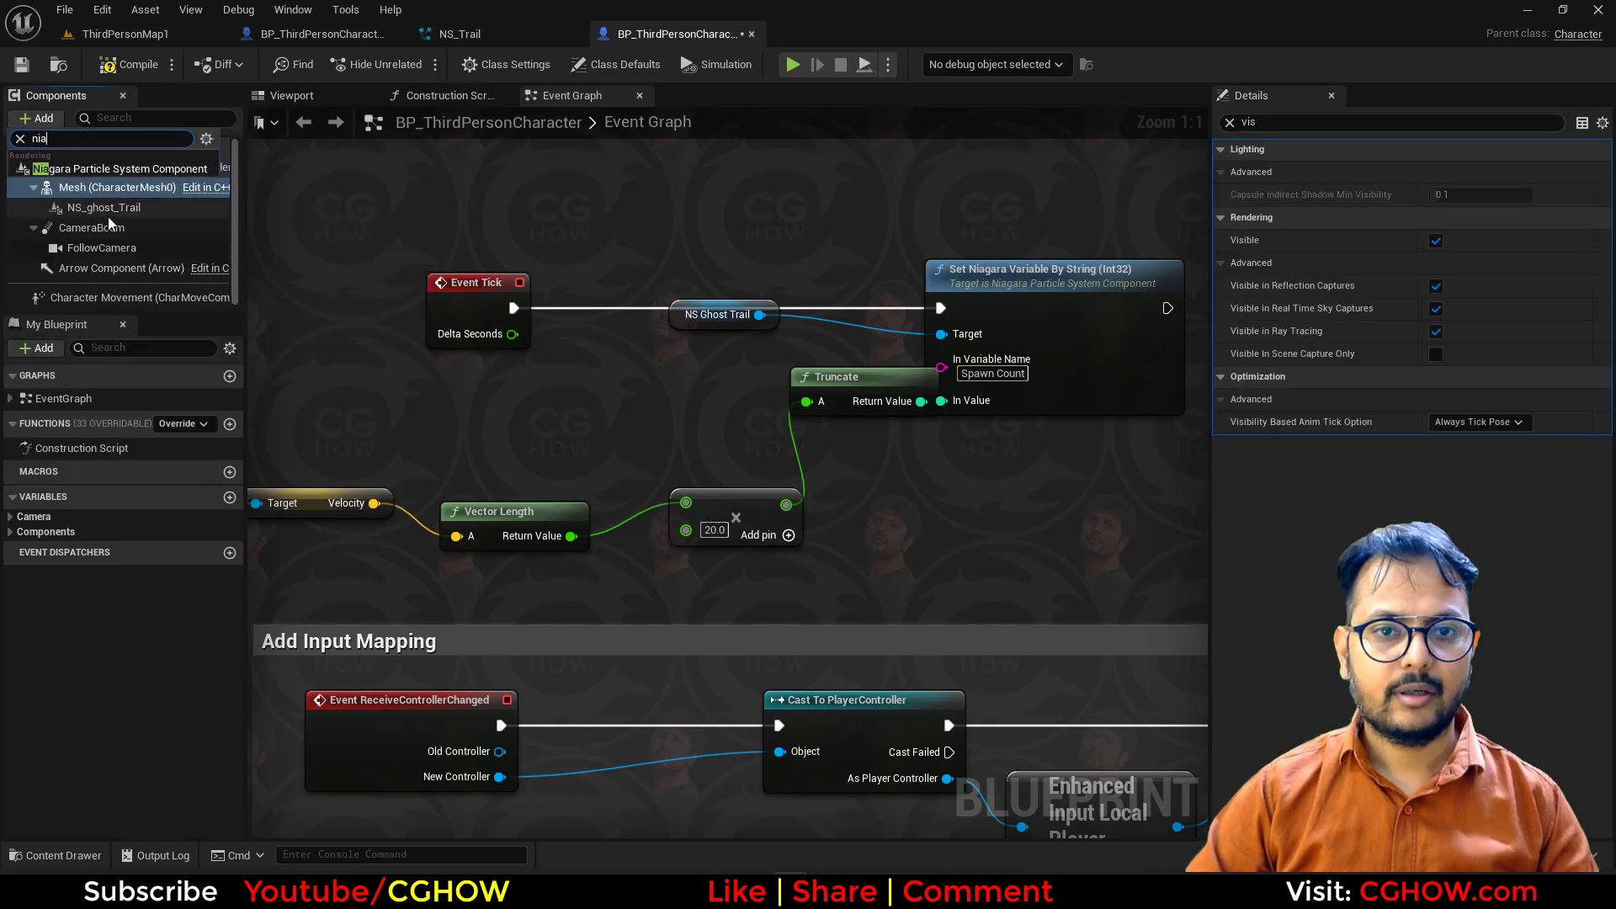
pyautogui.click(74, 172)
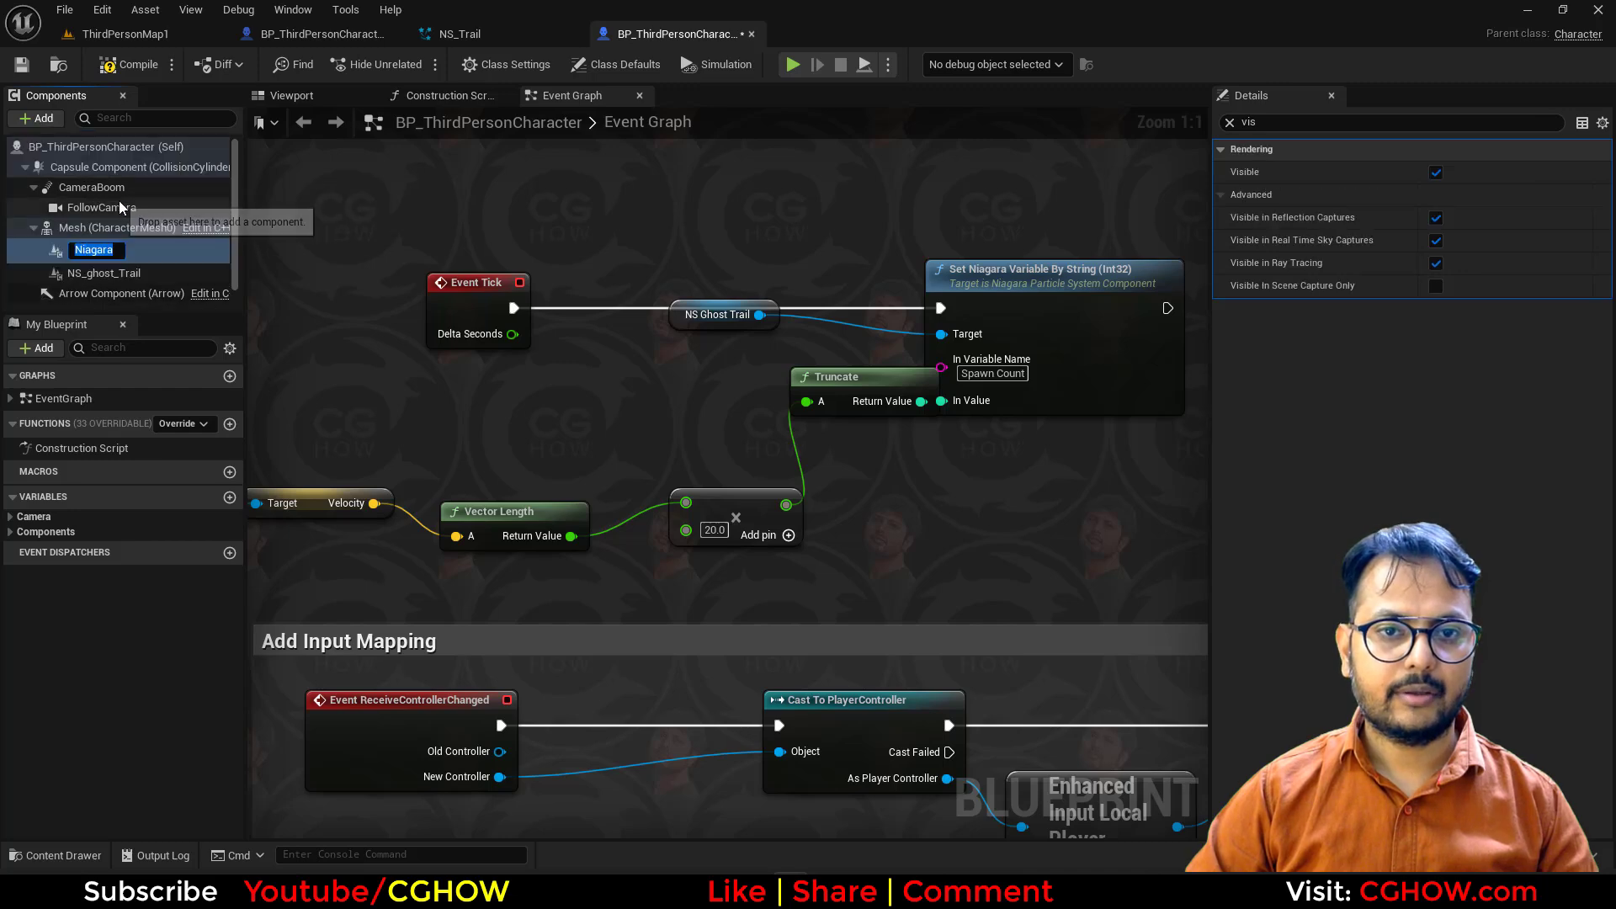
pyautogui.write('Trail')
pyautogui.press('Return')
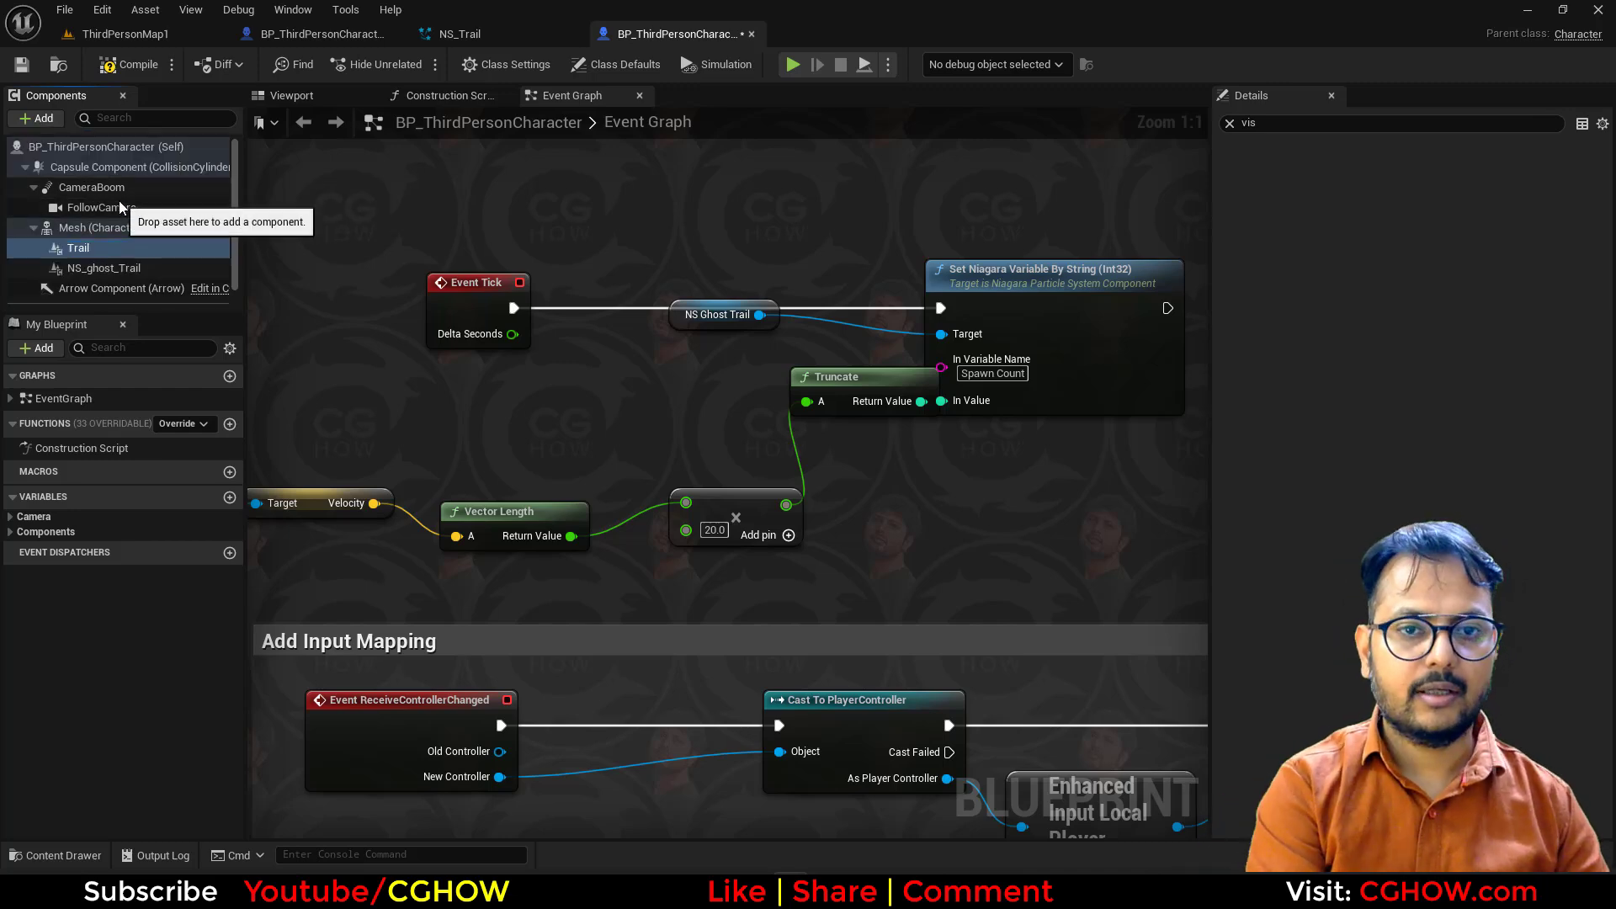
# Step: Locate NS_Trail in the project content and assign it as the Trail component's Niagara System Asset
pyautogui.click(464, 36)
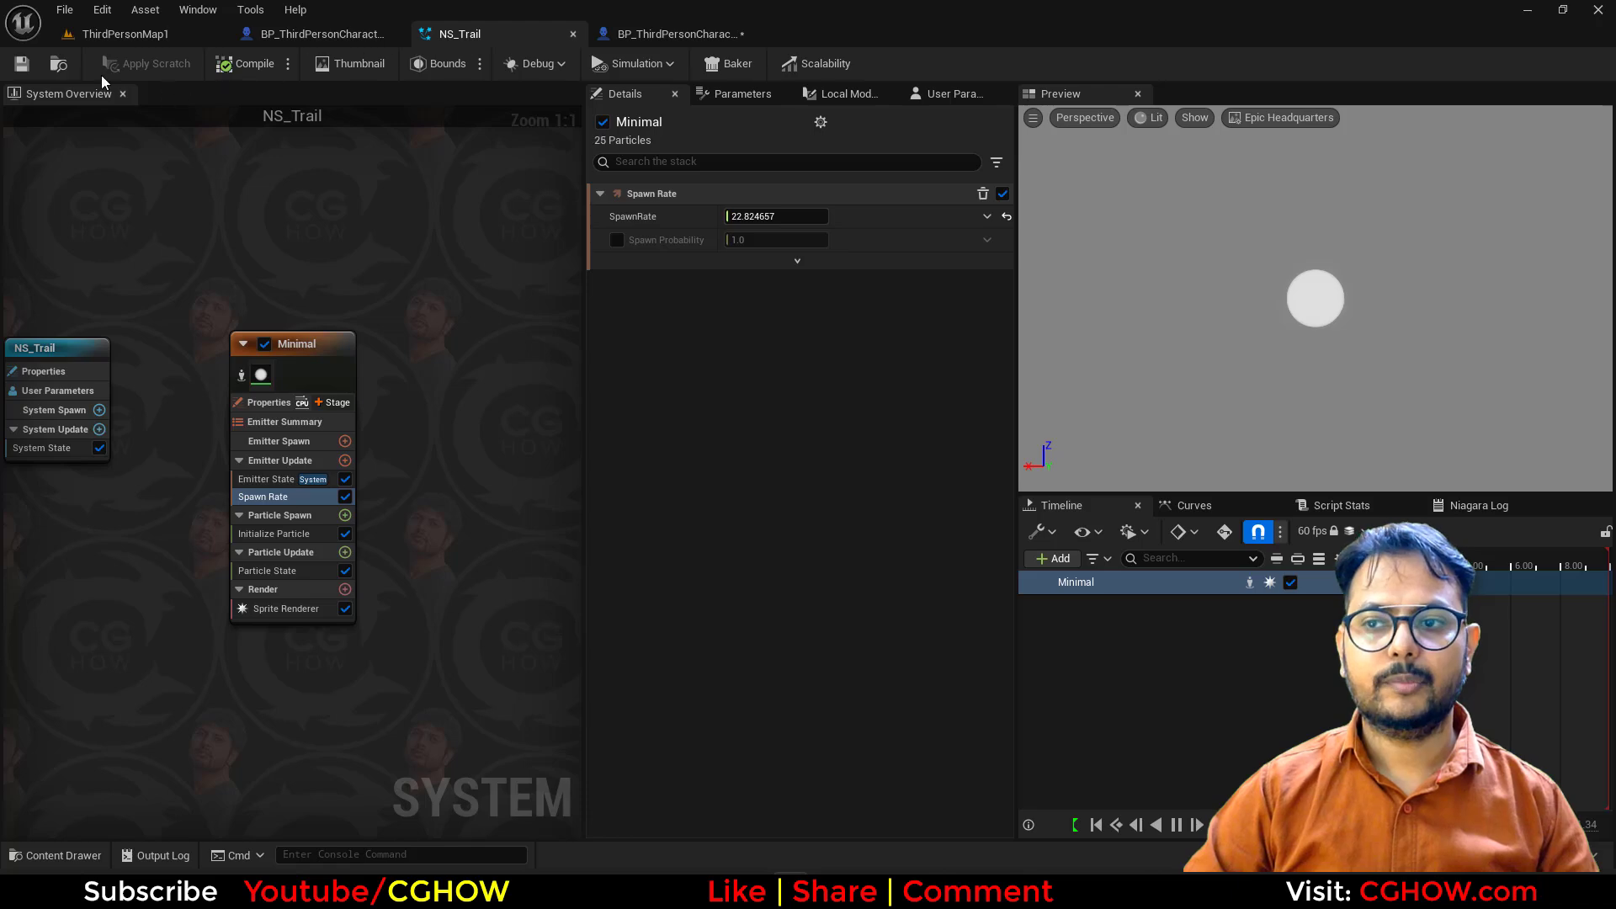
pyautogui.click(60, 66)
pyautogui.click(673, 33)
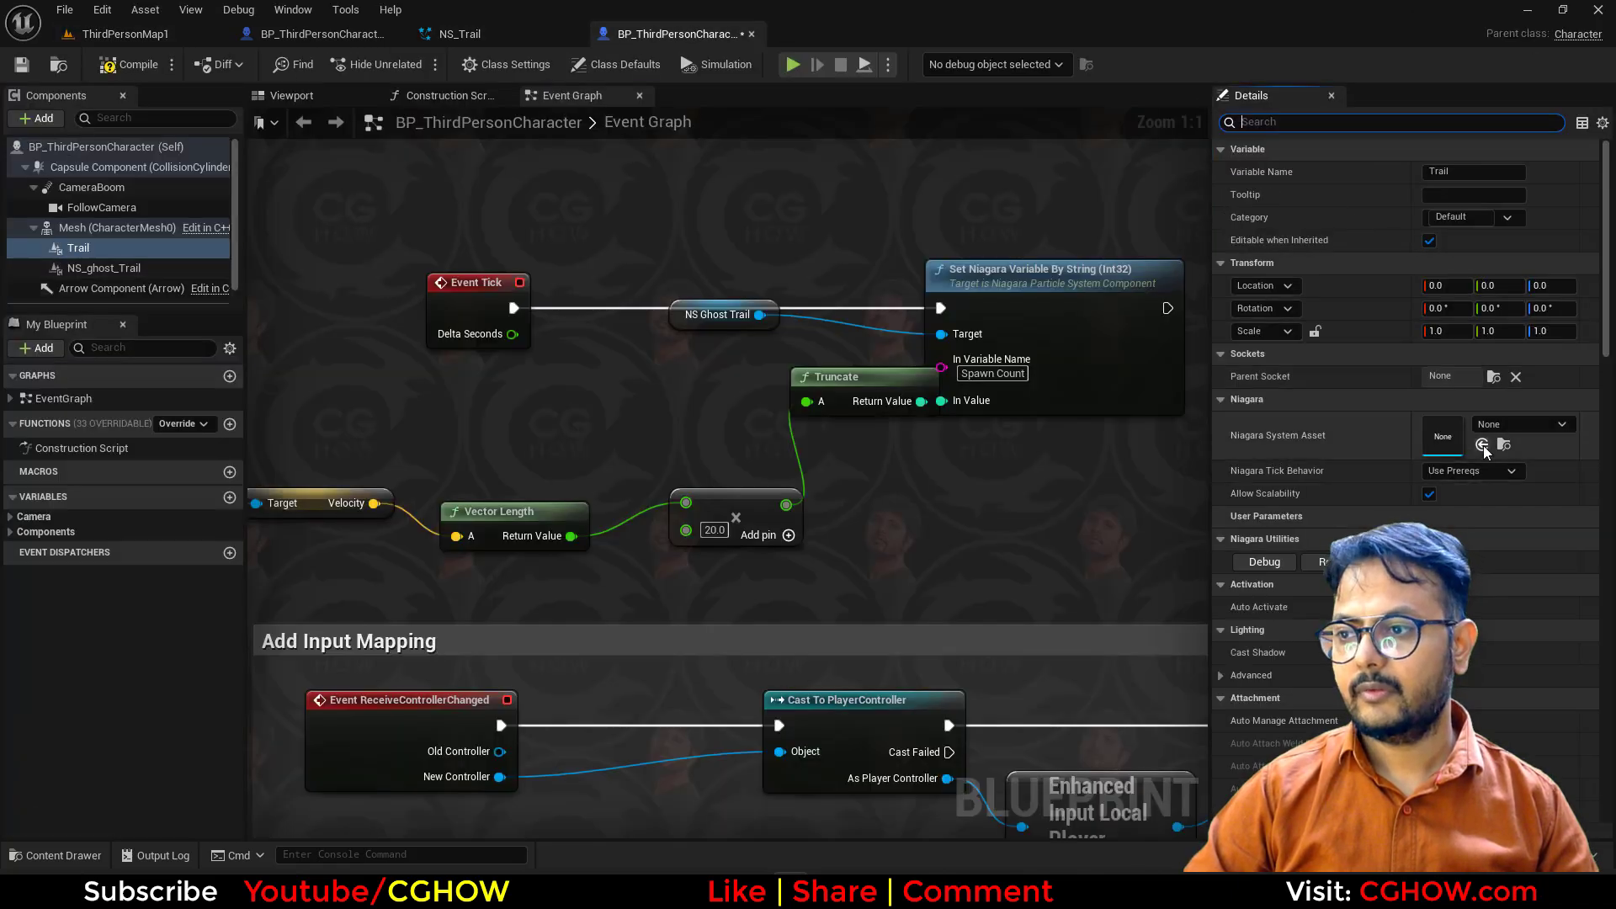
# Step: Play the level, run and jump with the character to test the trail, and stop the play session
pyautogui.click(126, 34)
pyautogui.click(417, 65)
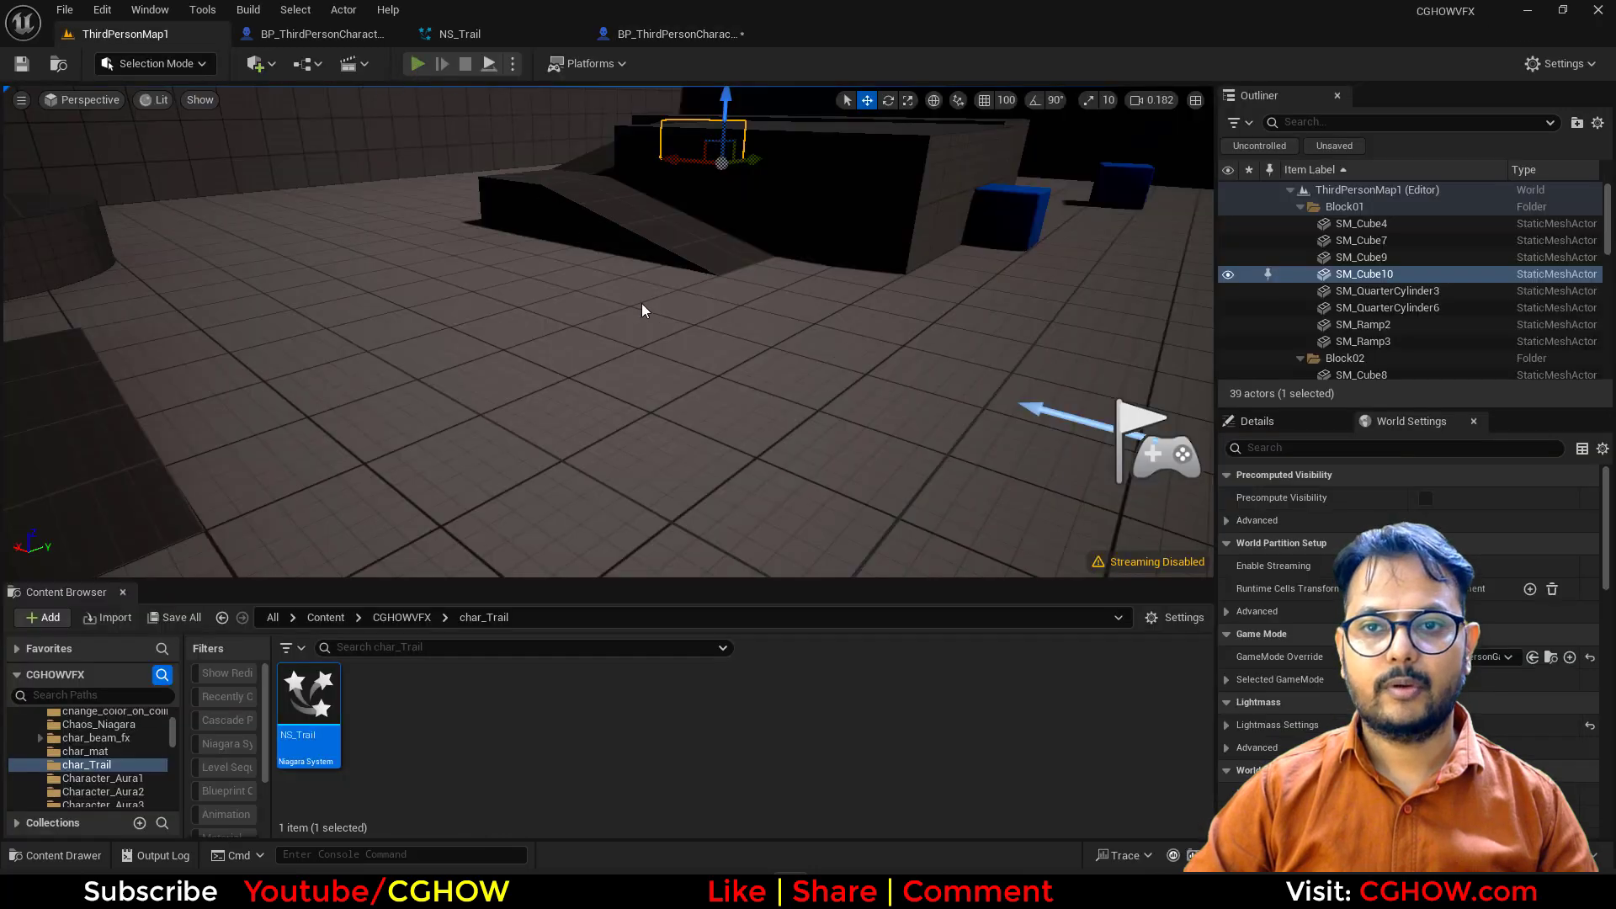
pyautogui.press('space')
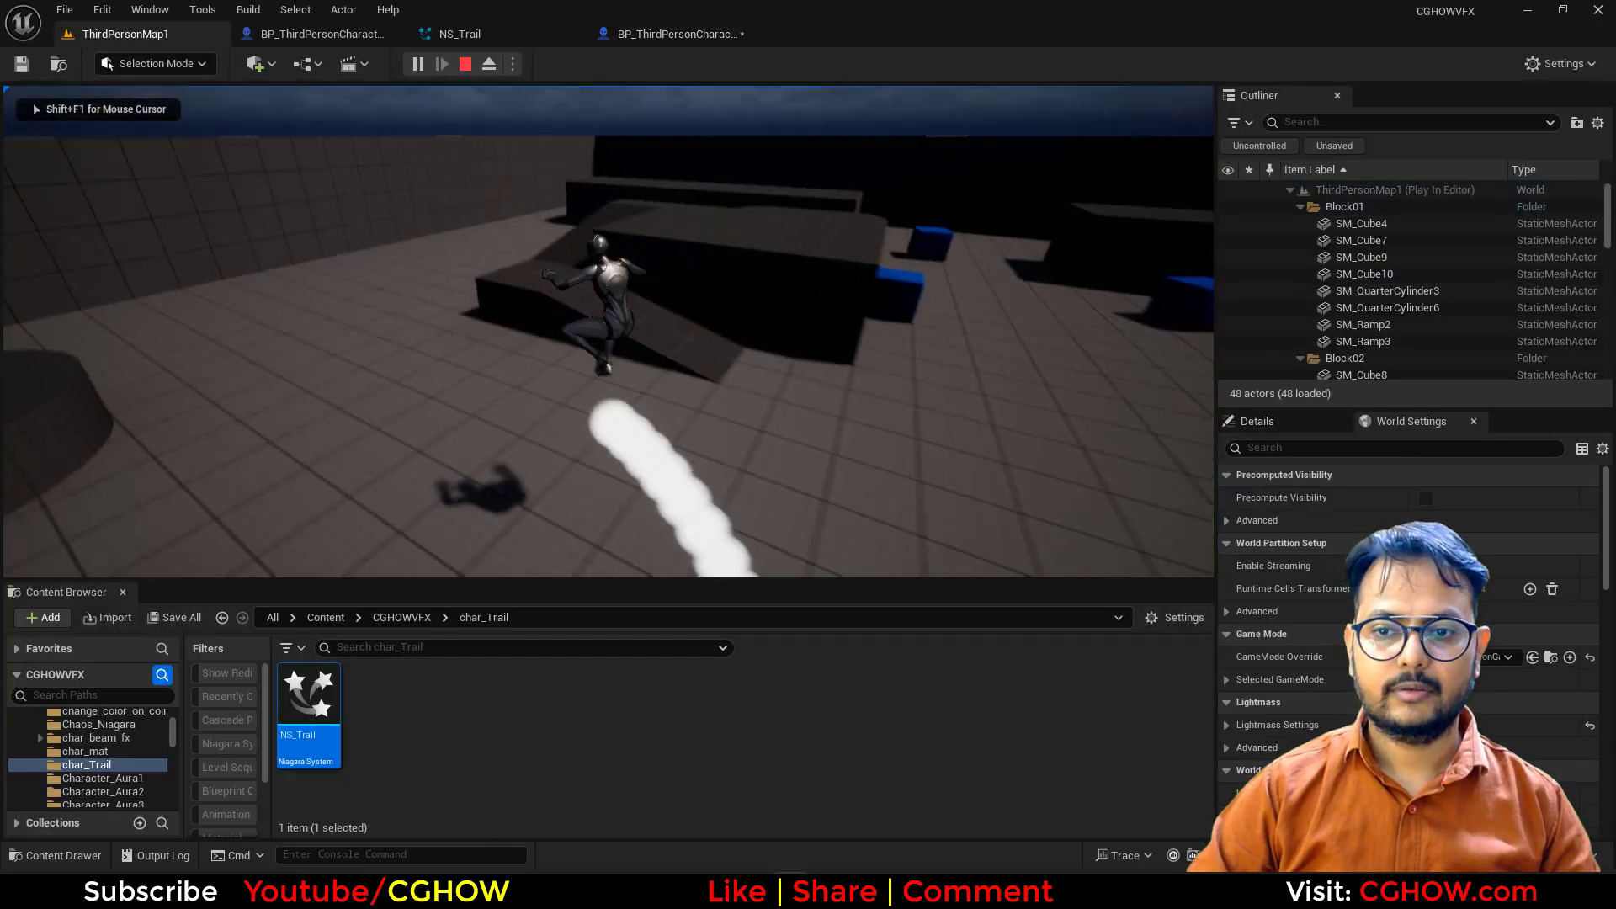
pyautogui.press('d')
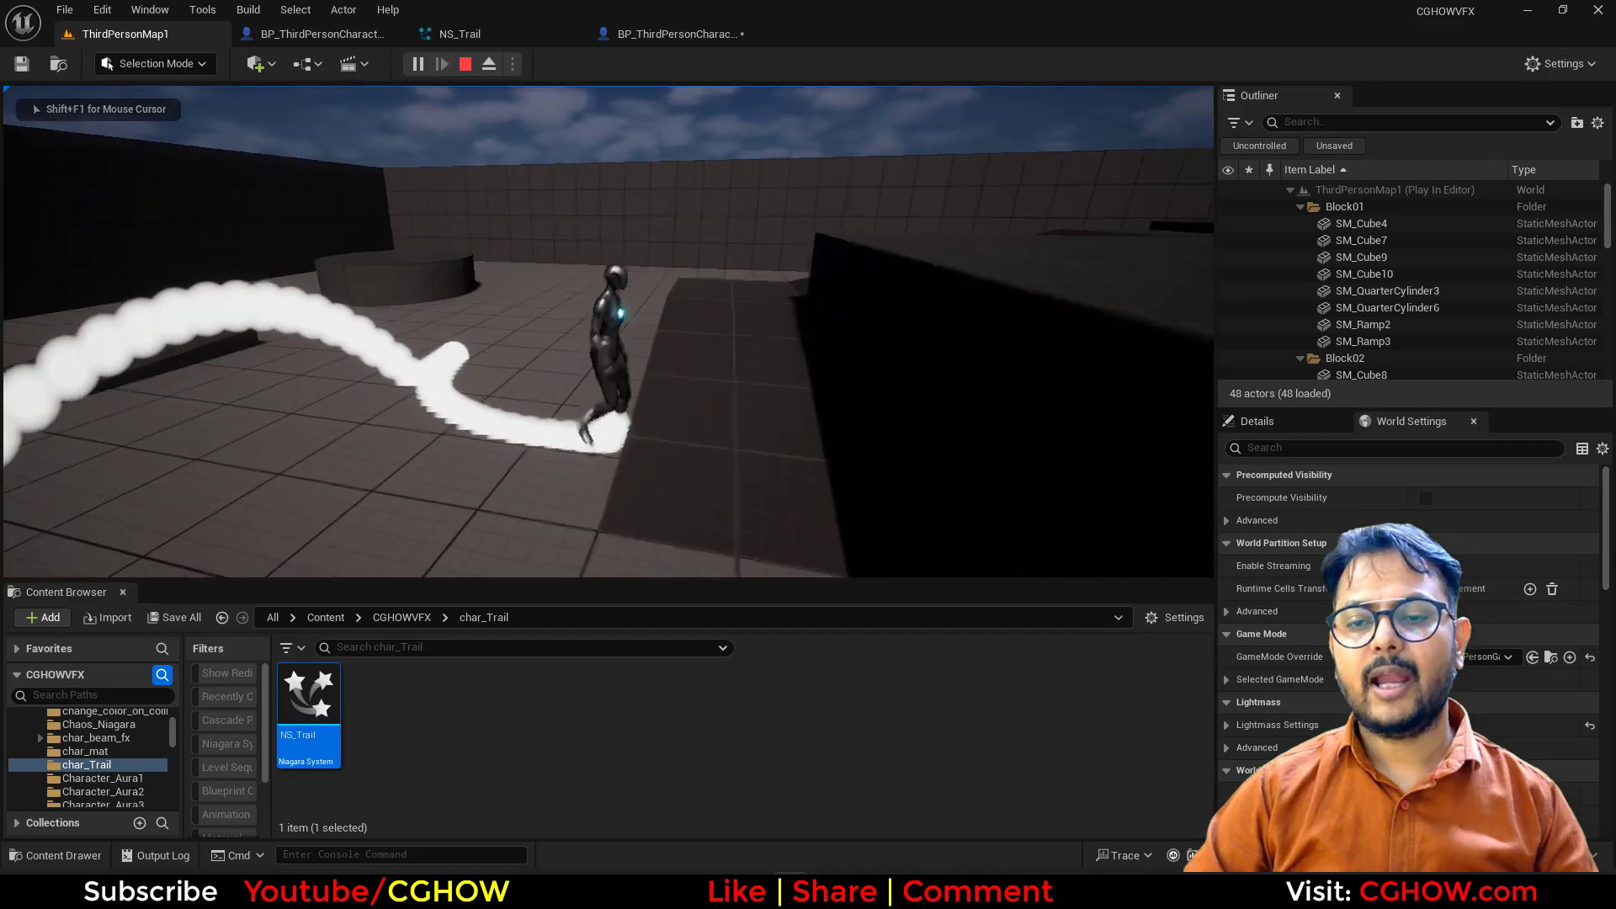
pyautogui.press('Escape')
# Step: Close the BP_ThirdPersonCharacter blueprint and add a Skeletal Mesh Location module to Particle Spawn in NS_Trail's Minimal emitter
pyautogui.click(645, 34)
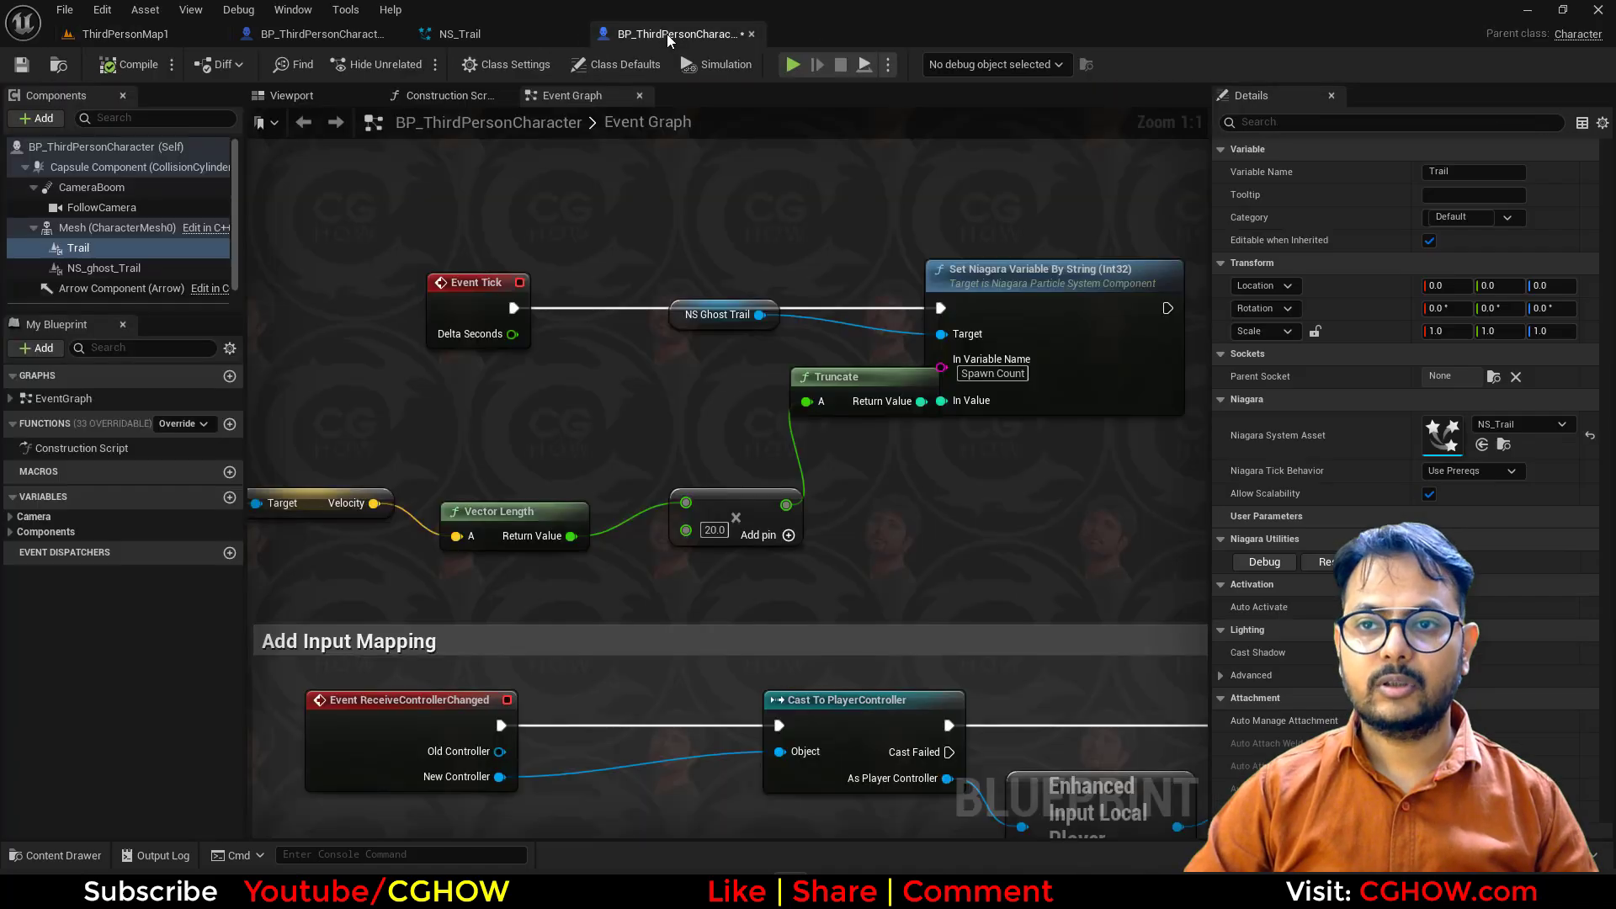
pyautogui.click(750, 34)
pyautogui.moveTo(479, 323); pyautogui.dragTo(375, 324, button='right')
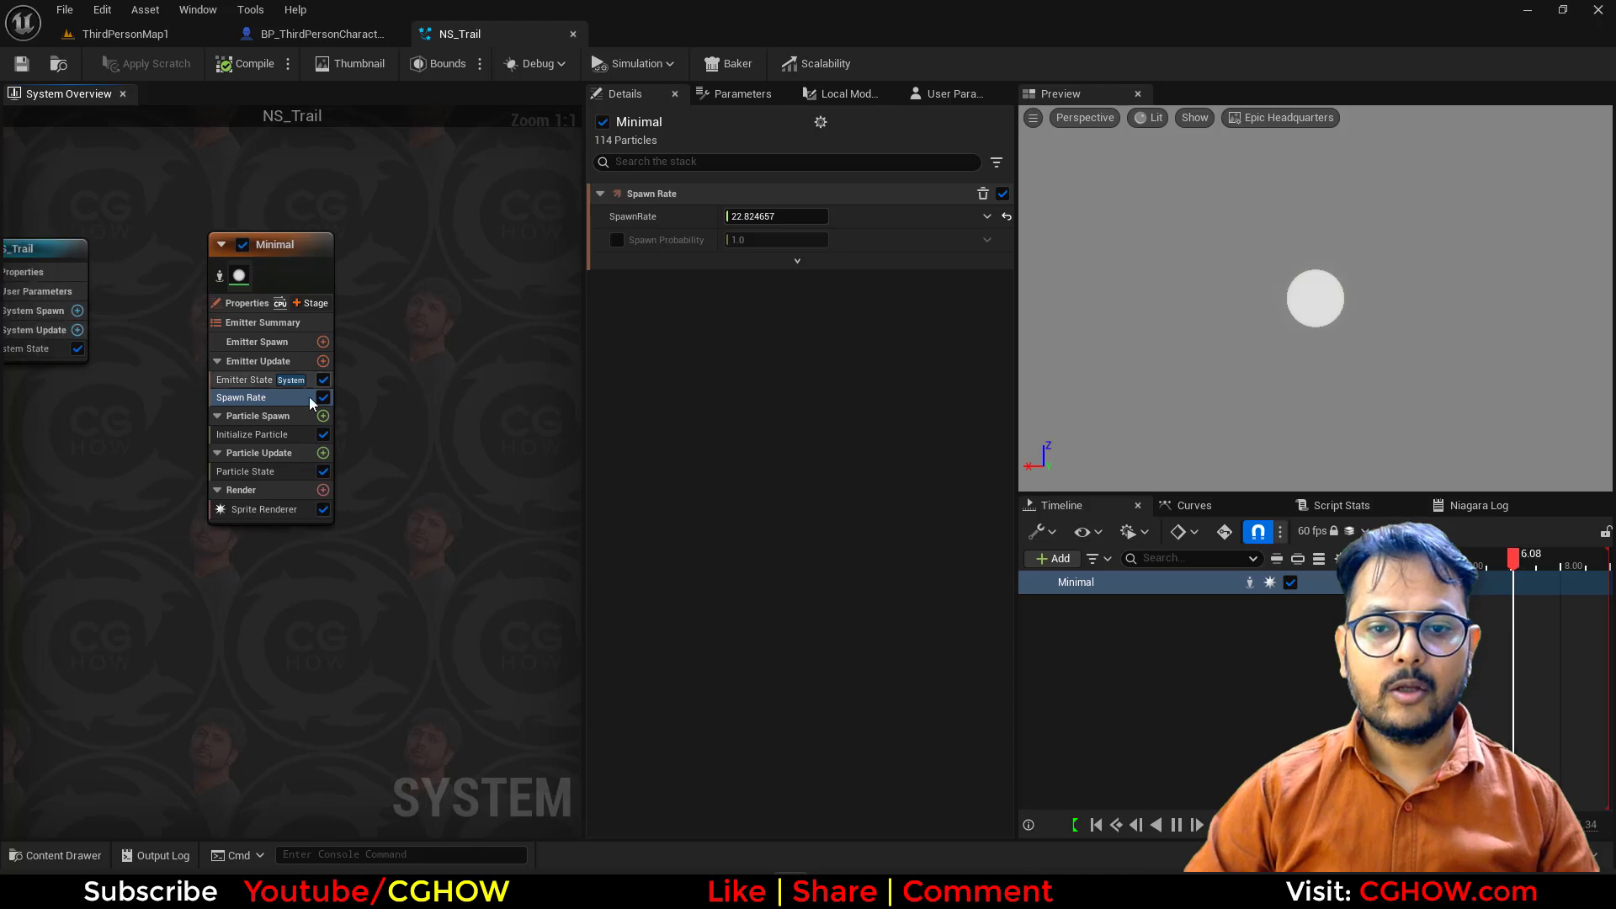
pyautogui.click(323, 453)
pyautogui.write('skele')
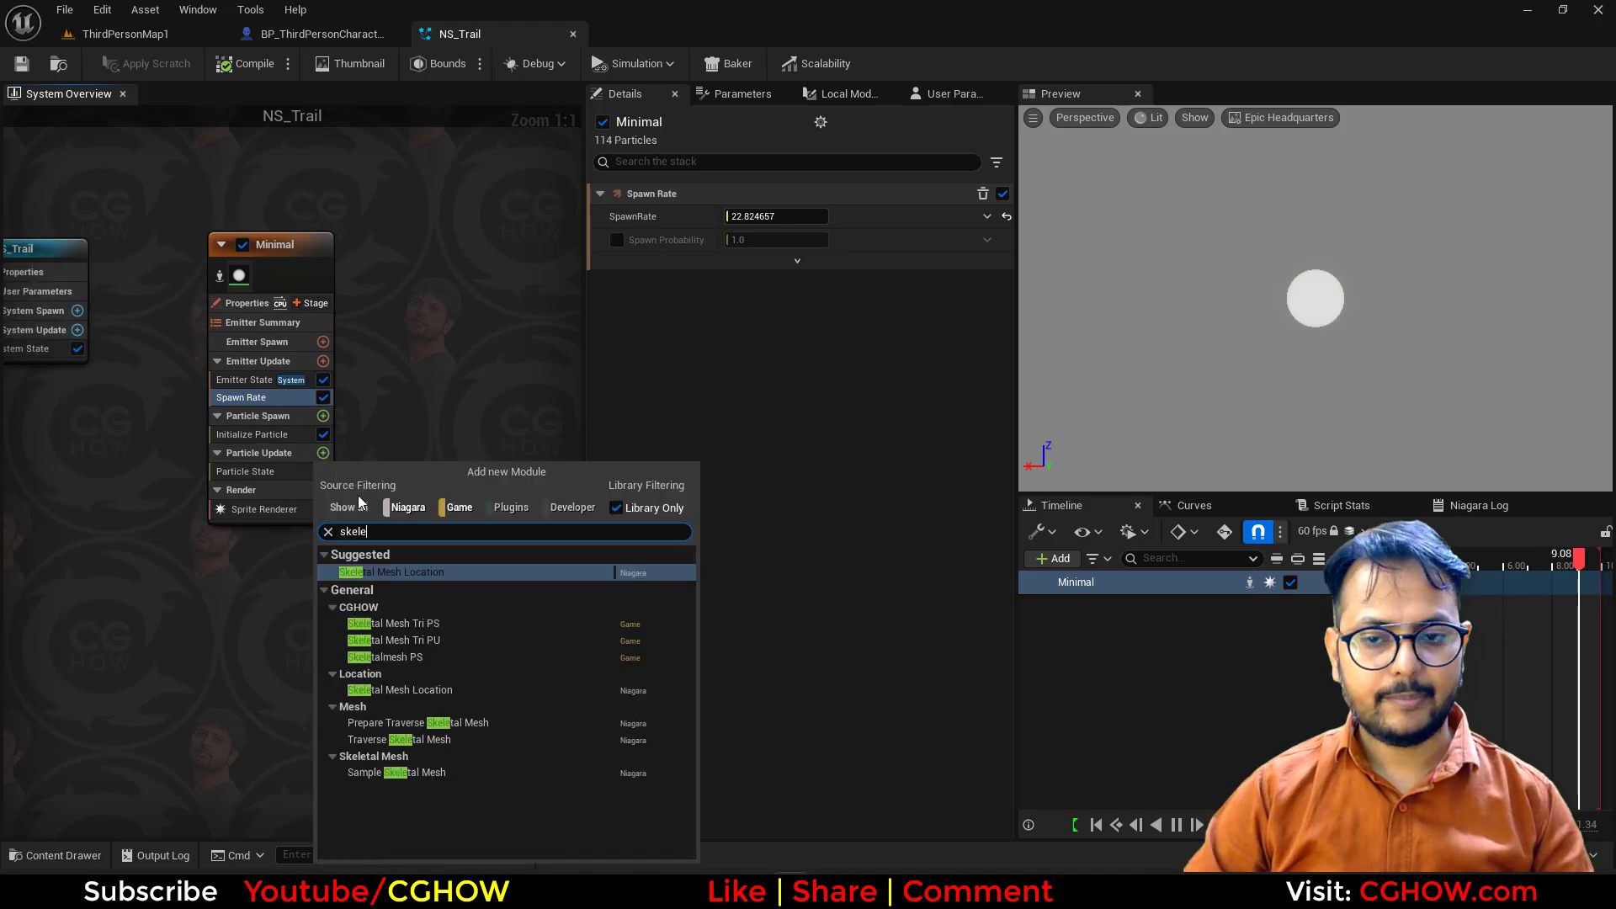
pyautogui.click(382, 573)
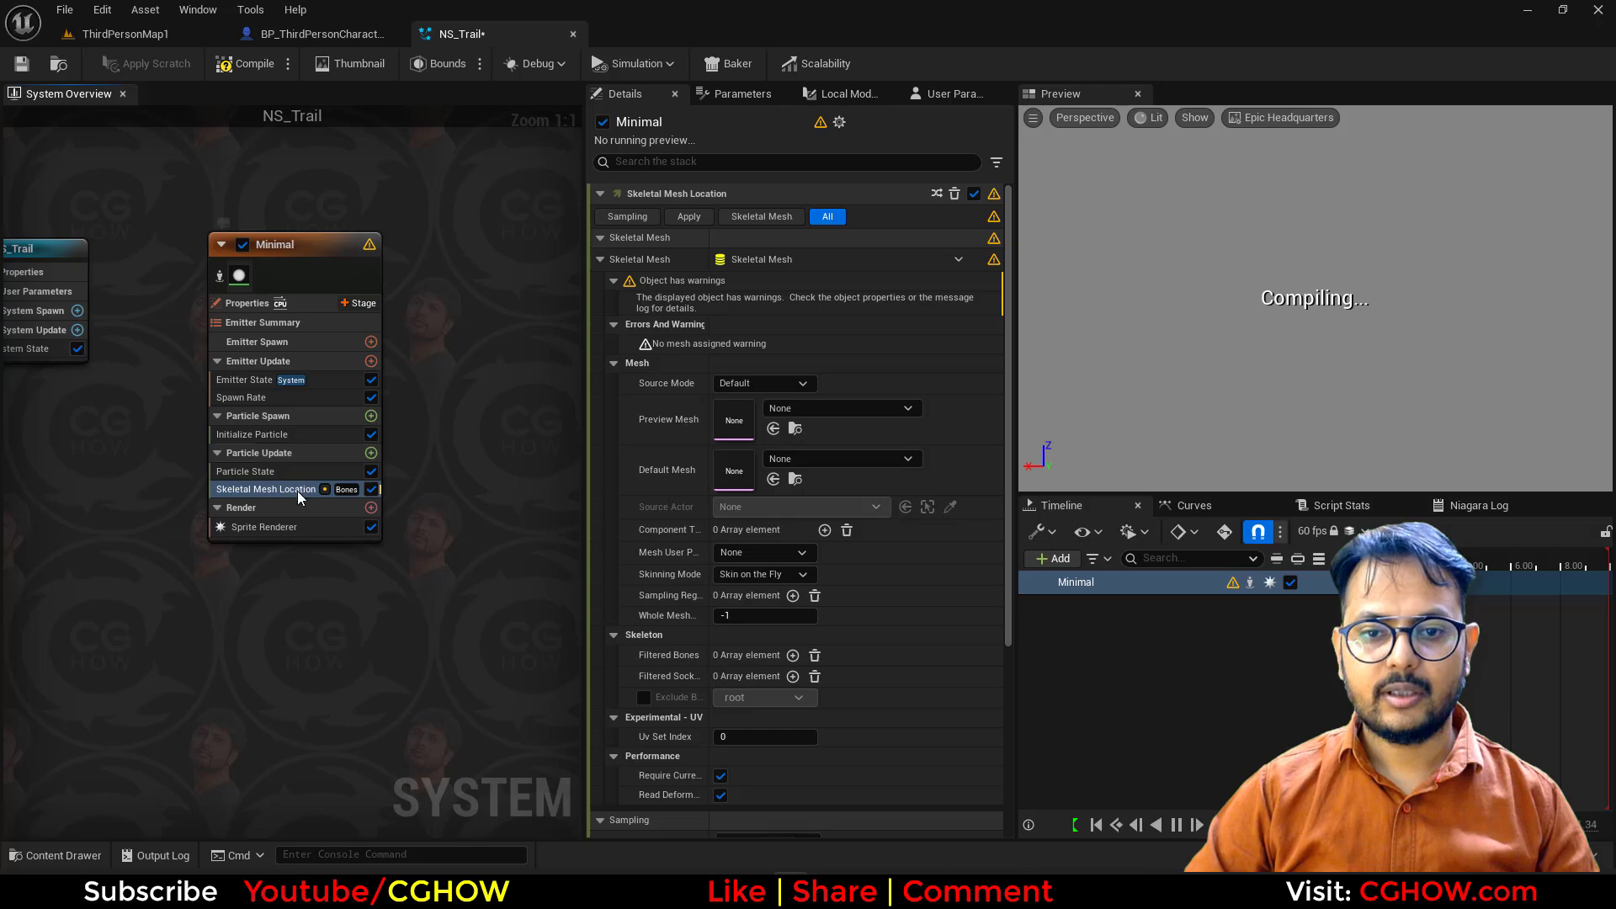
pyautogui.moveTo(285, 443); pyautogui.dragTo(284, 445)
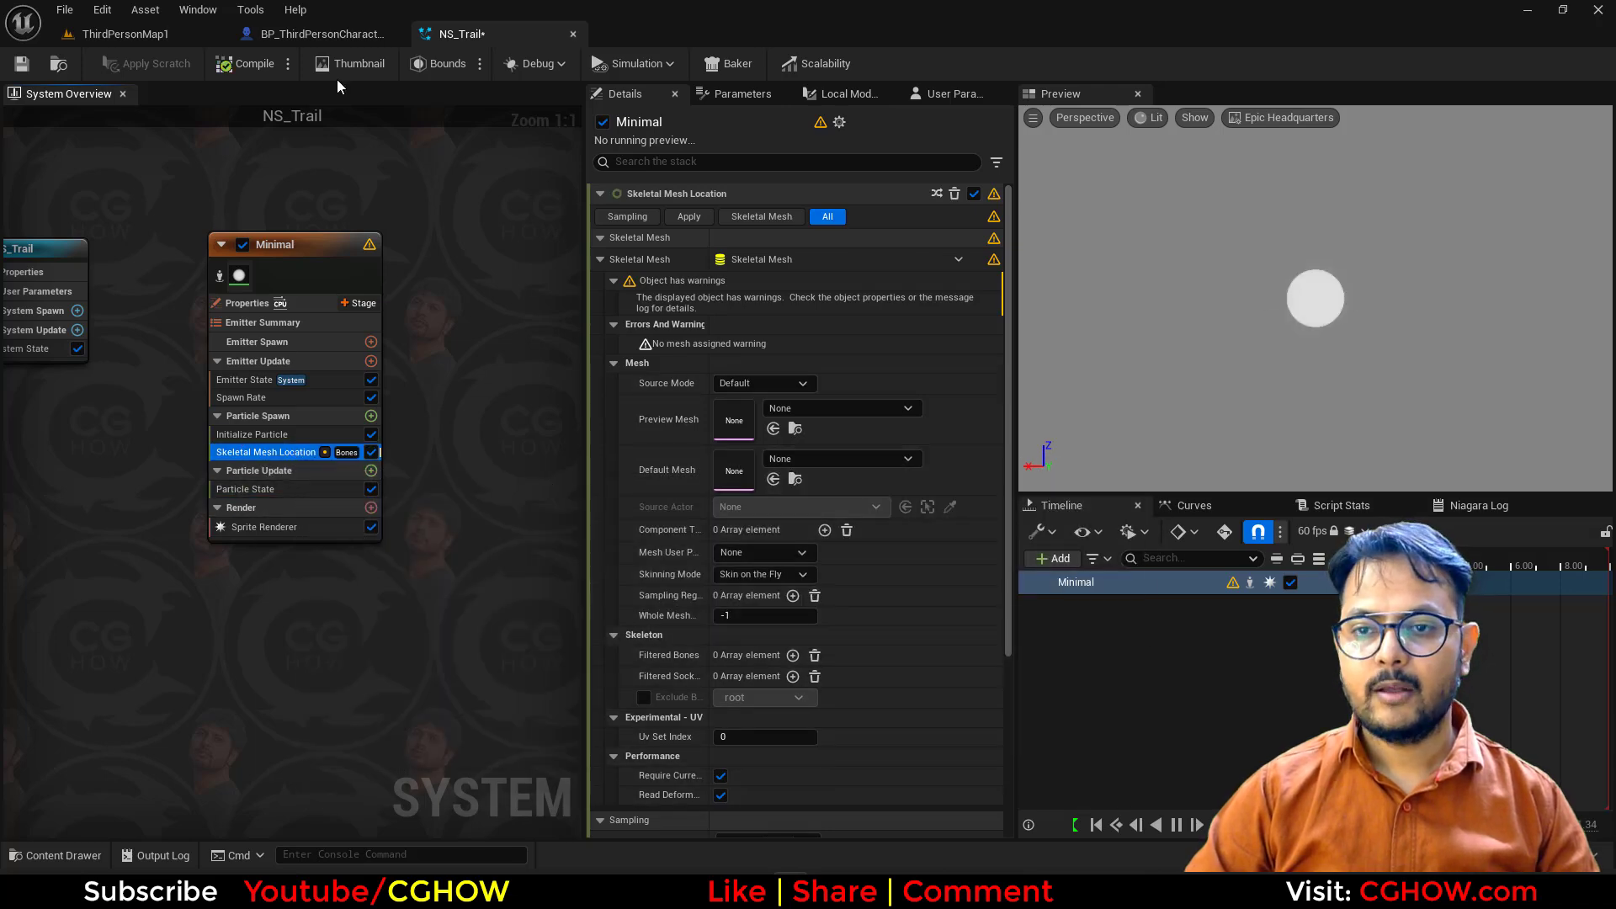
# Step: Close the BP_ThirdPersonCharacter1 blueprint, and use the game mode's location to find and reopen BP_ThirdPersonCharacter
pyautogui.click(307, 34)
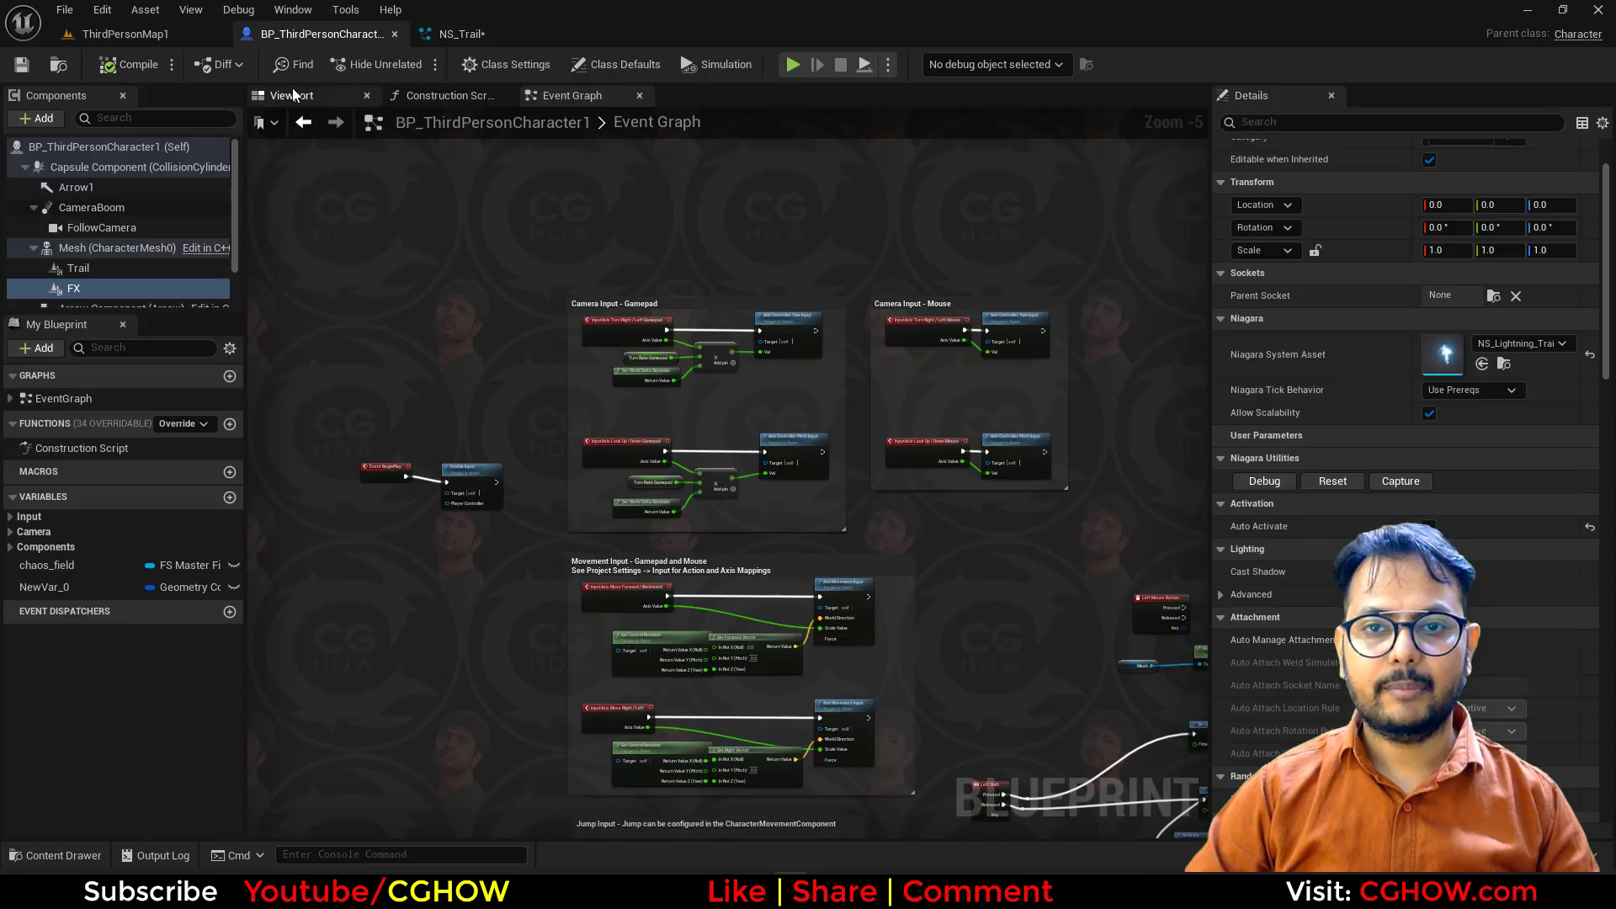
pyautogui.click(394, 33)
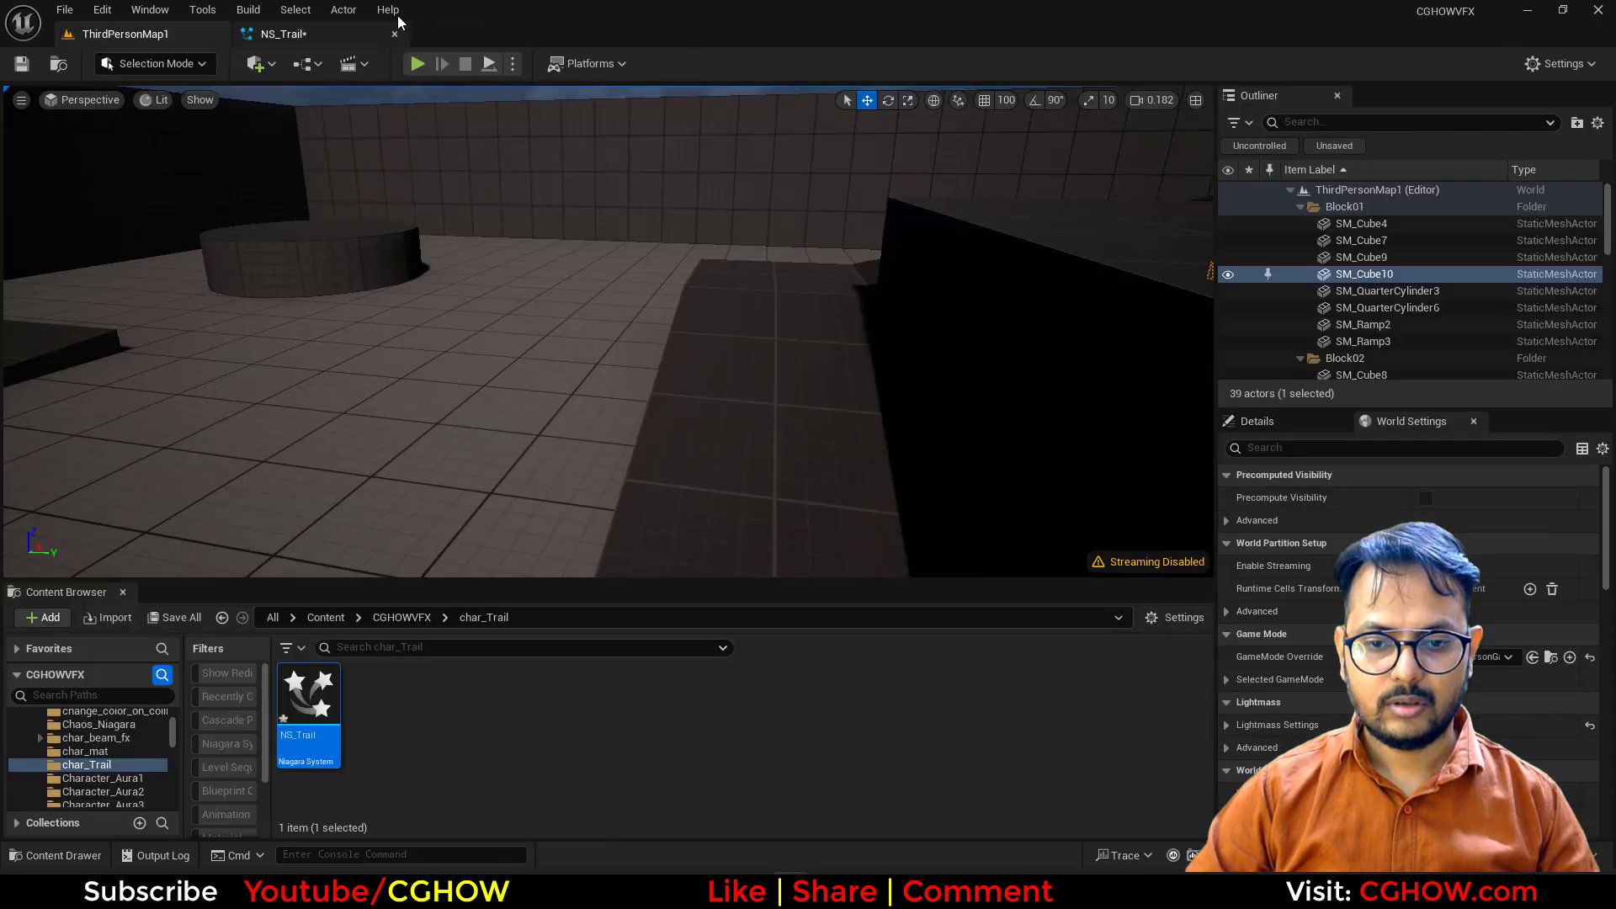
pyautogui.scroll(-5, 139, 753)
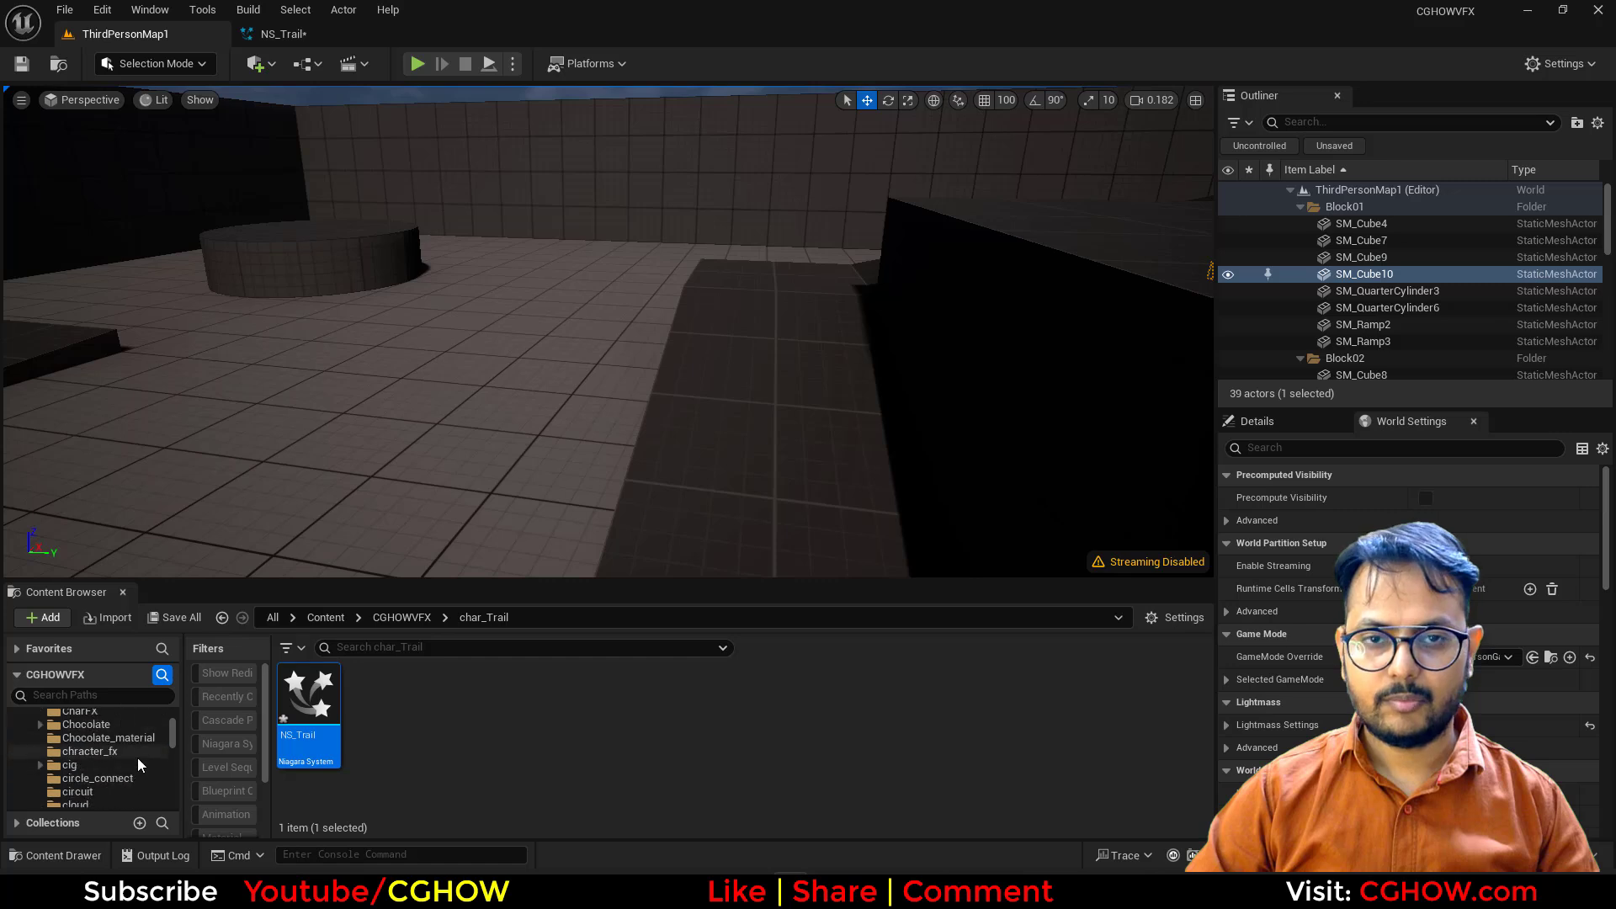
pyautogui.scroll(-3, 147, 745)
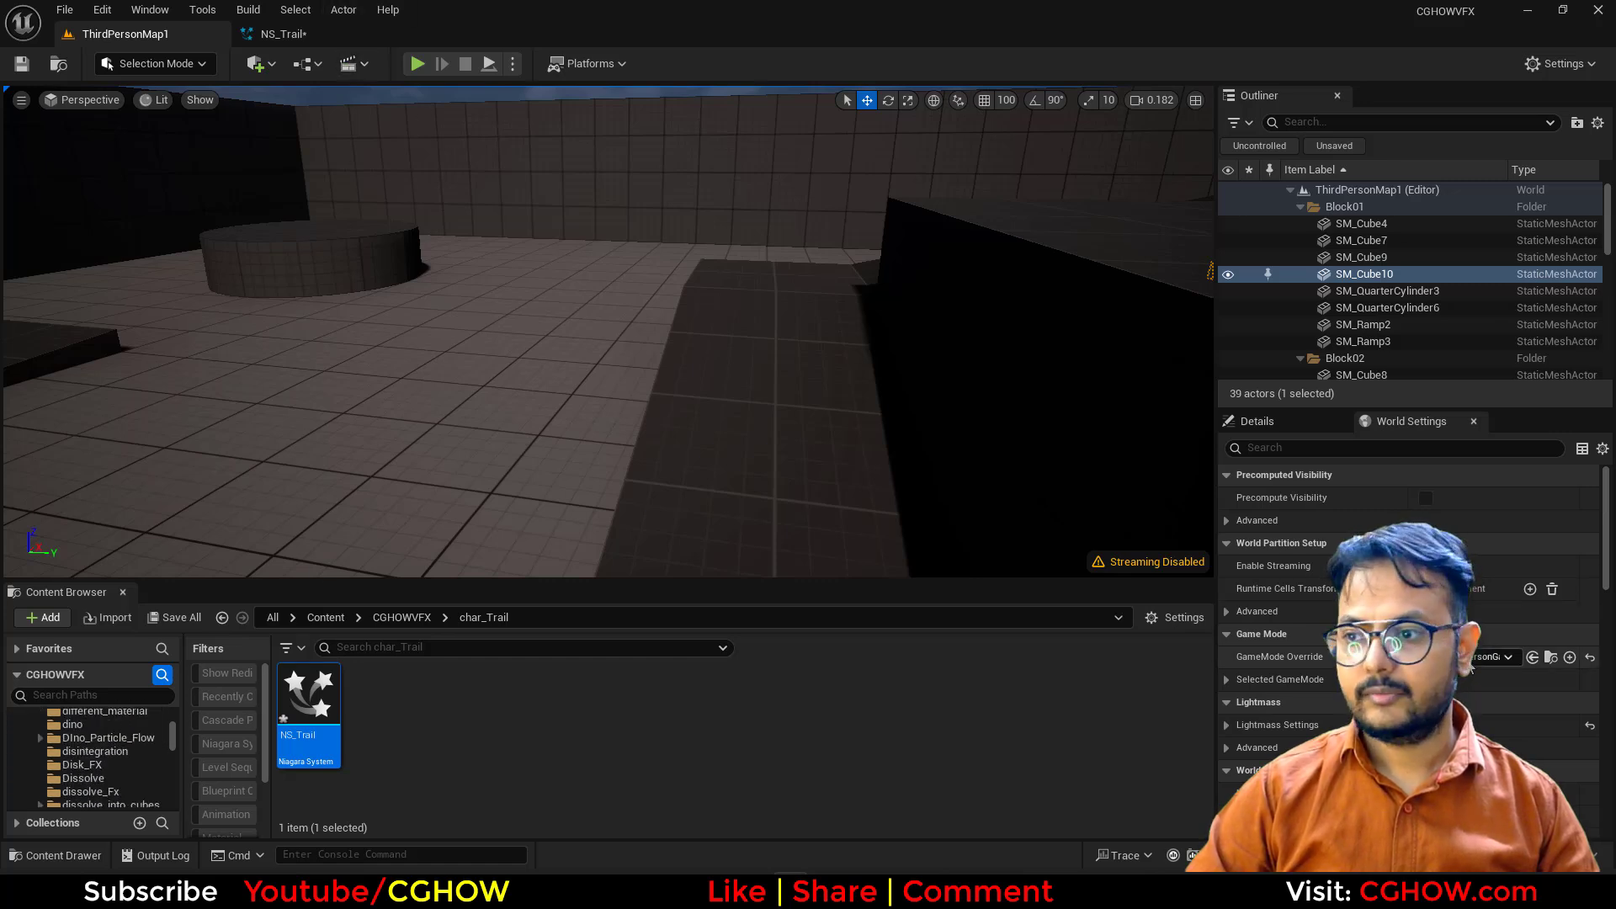
pyautogui.click(1553, 659)
pyautogui.click(298, 748)
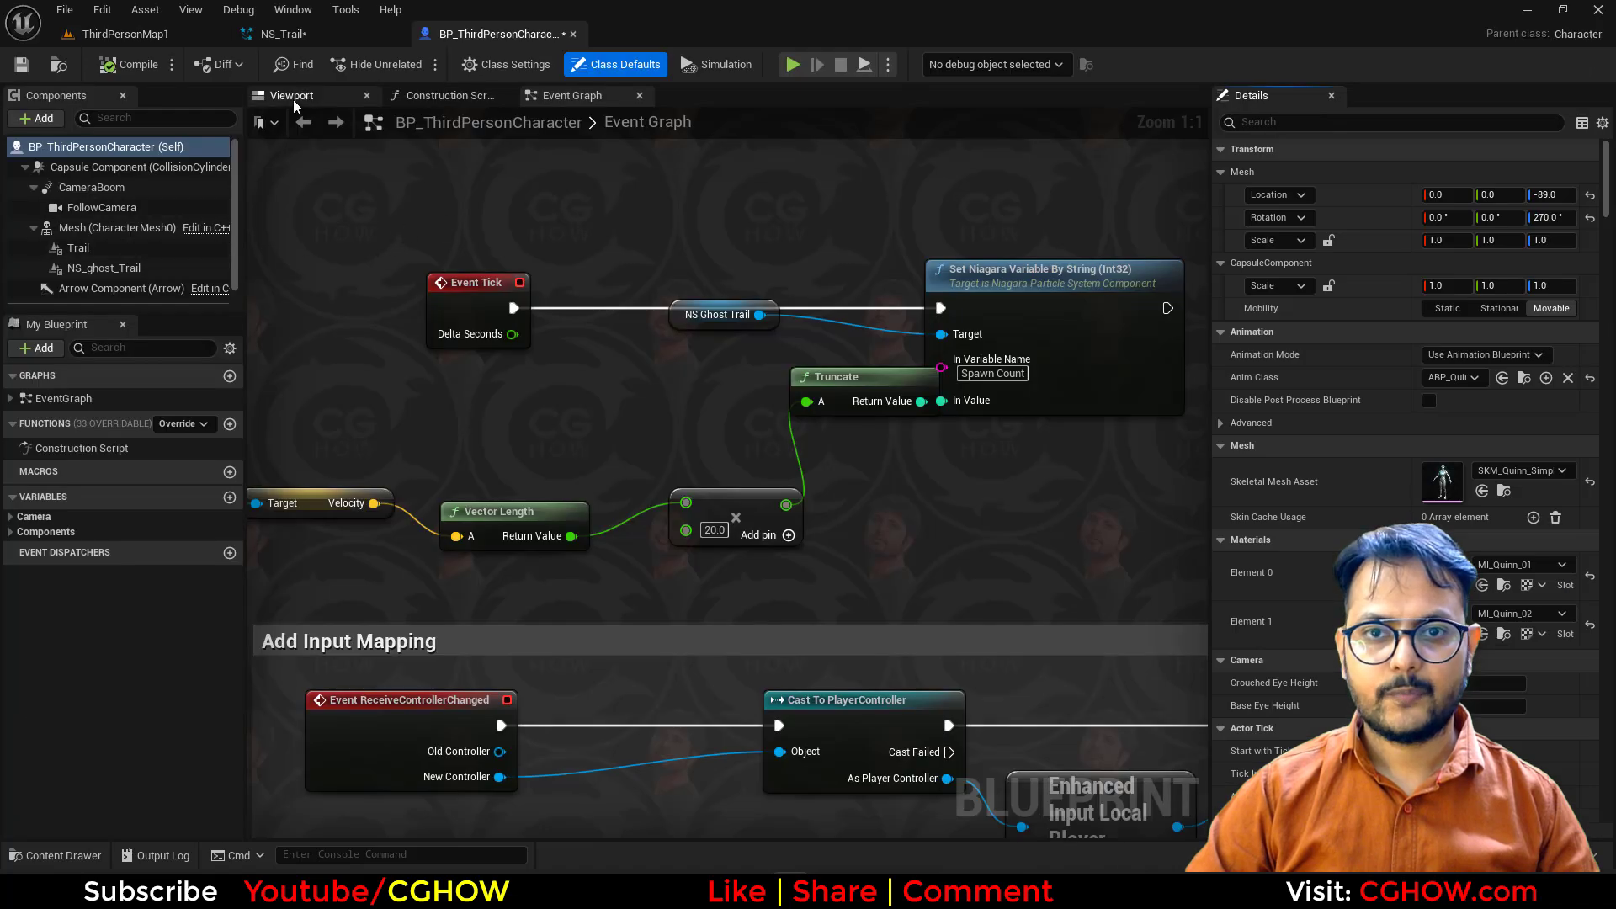
# Step: Set the Skeletal Mesh Location module's Preview Mesh to the character's SKM_Quinn_Simple and copy the module into Particle Update
pyautogui.click(291, 95)
pyautogui.click(721, 412)
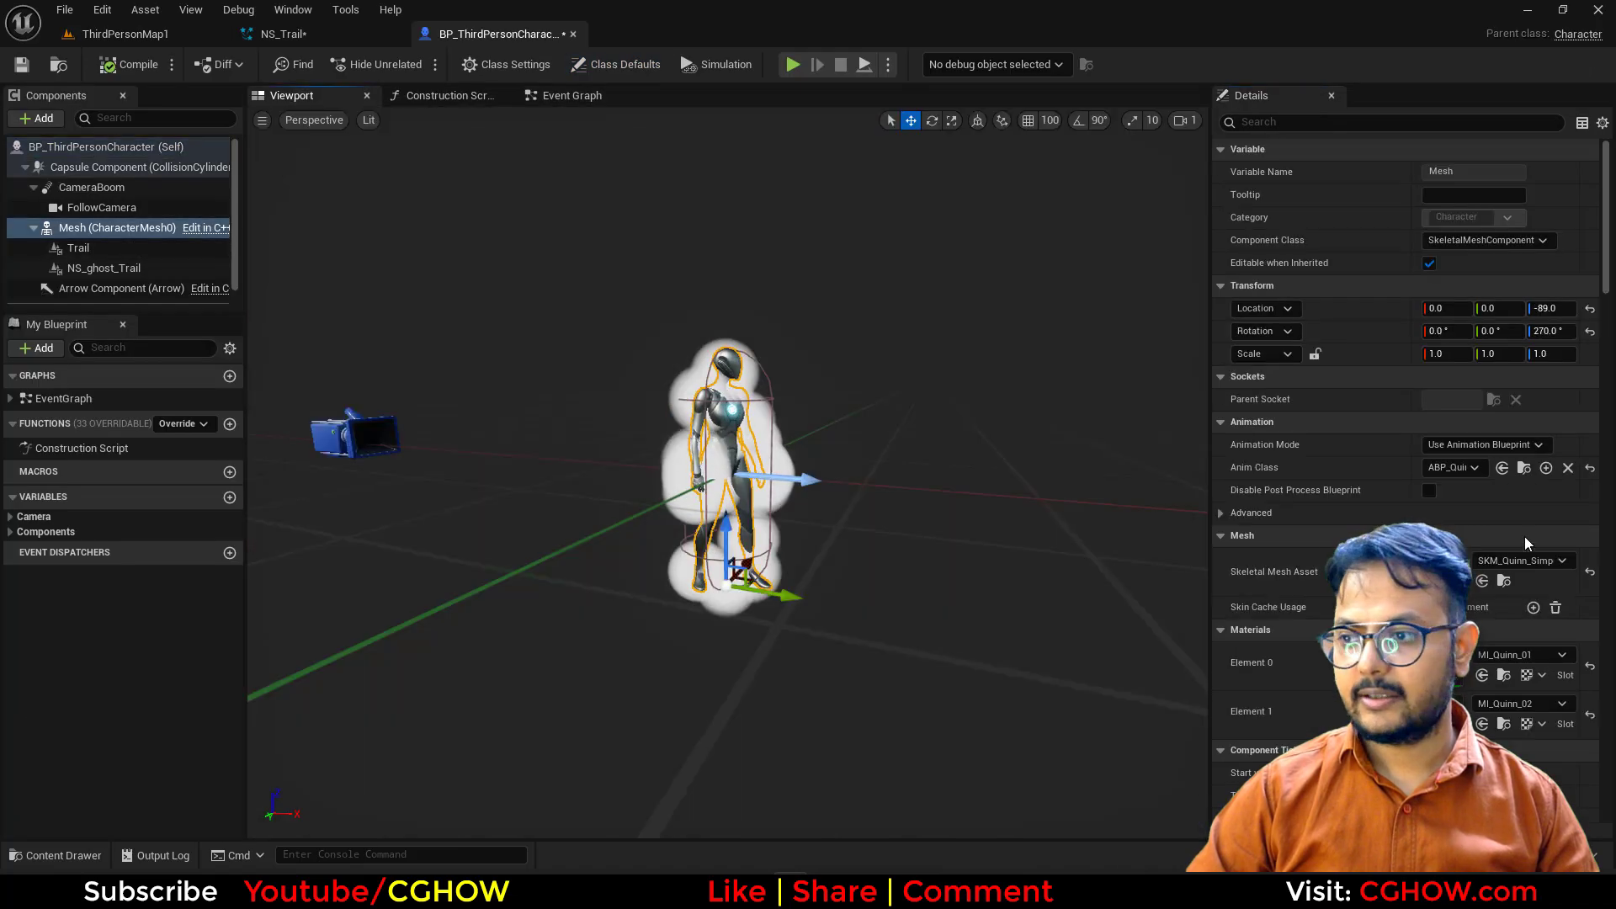
pyautogui.click(1502, 579)
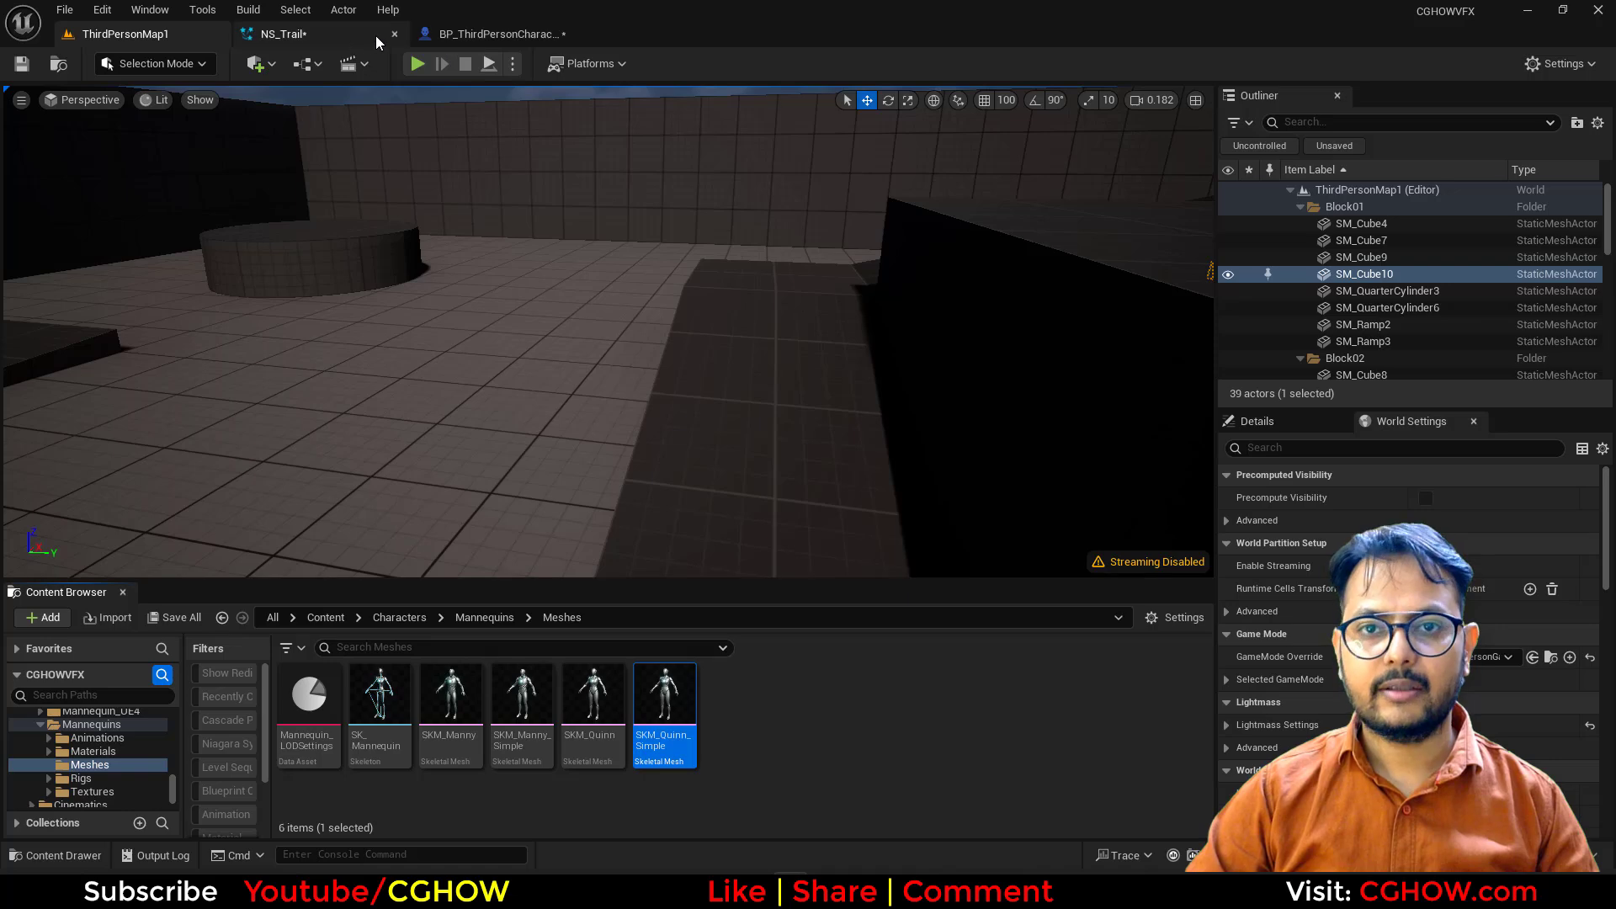
pyautogui.click(497, 34)
pyautogui.click(338, 32)
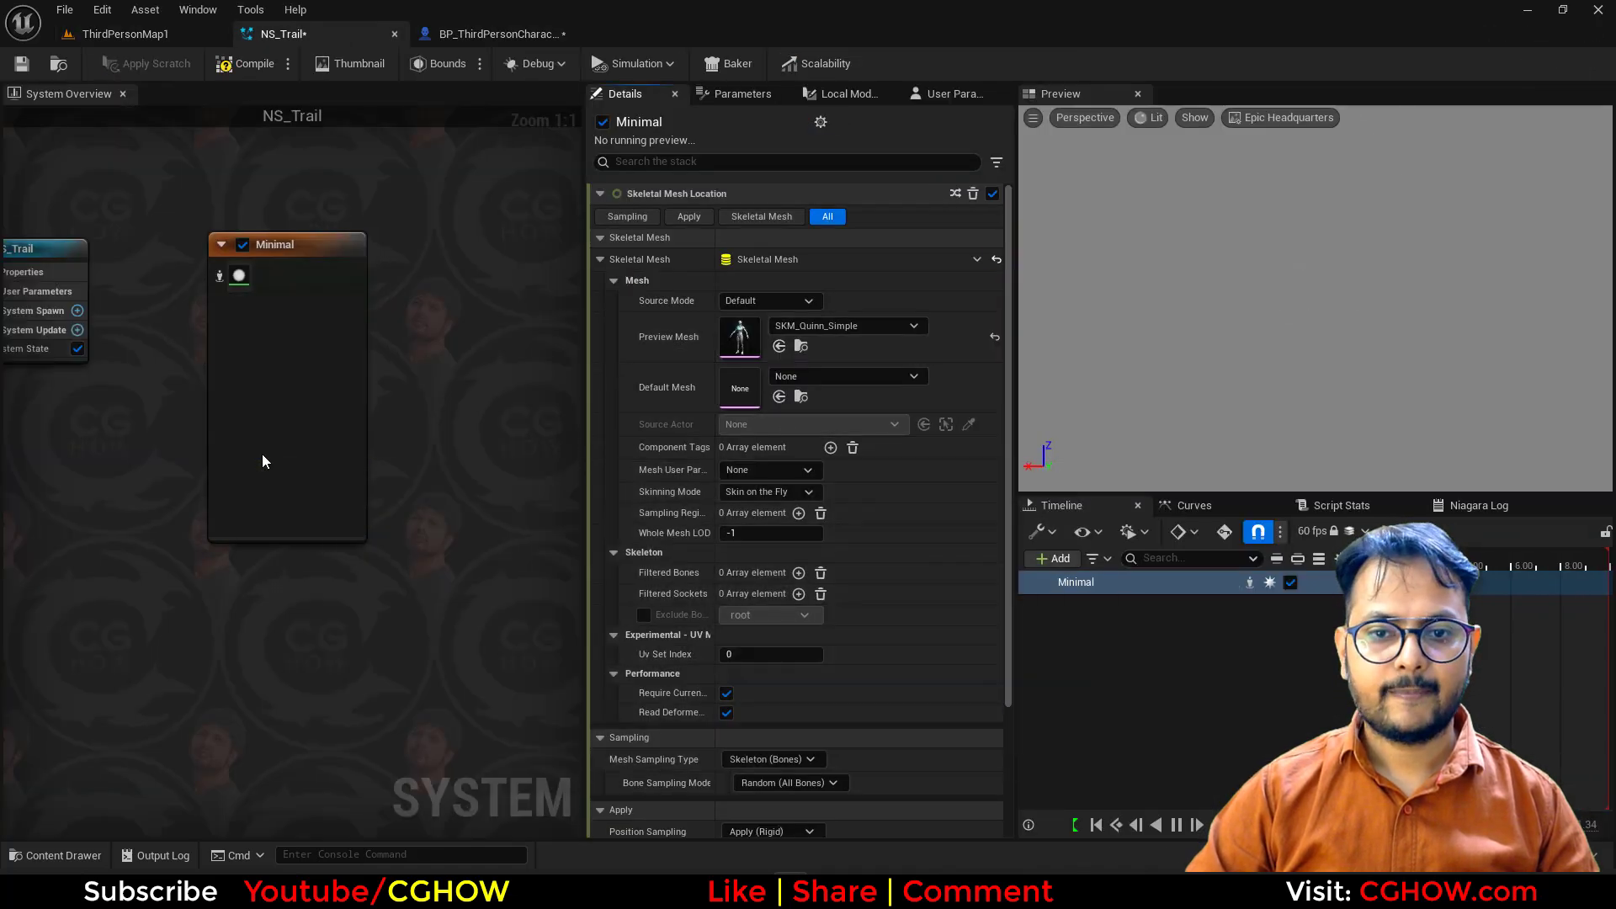
pyautogui.keyDown('ctrl'); pyautogui.moveTo(261, 453); pyautogui.dragTo(271, 486); pyautogui.keyUp('ctrl')
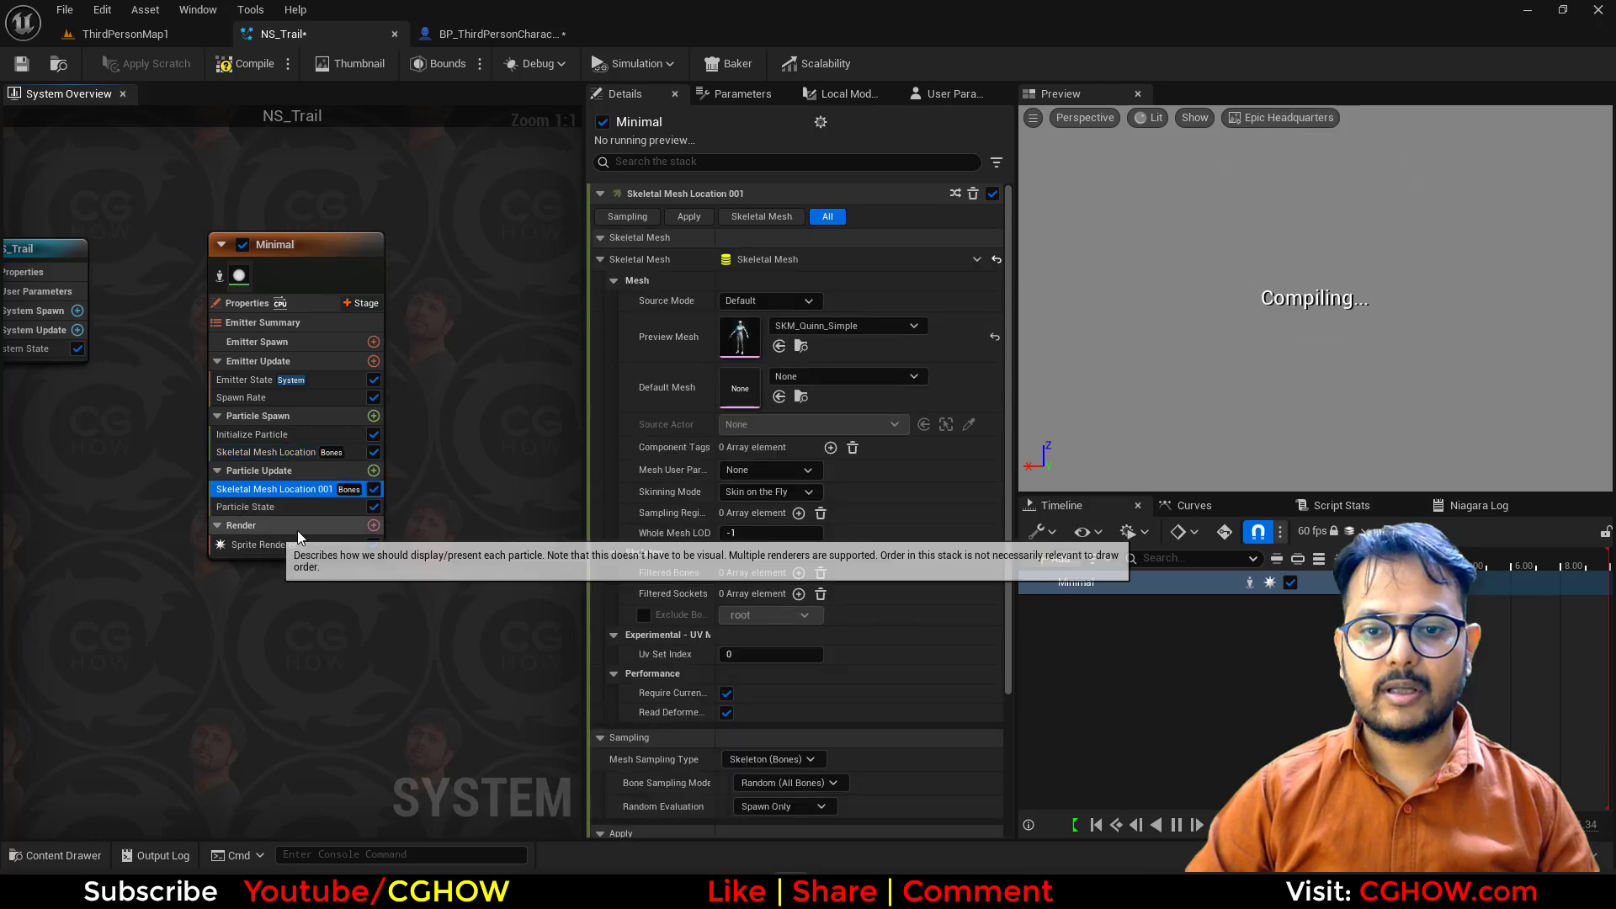
# Step: Set Source Mode to Attach Parent in both Skeletal Mesh Location modules of the Minimal emitter
pyautogui.click(769, 300)
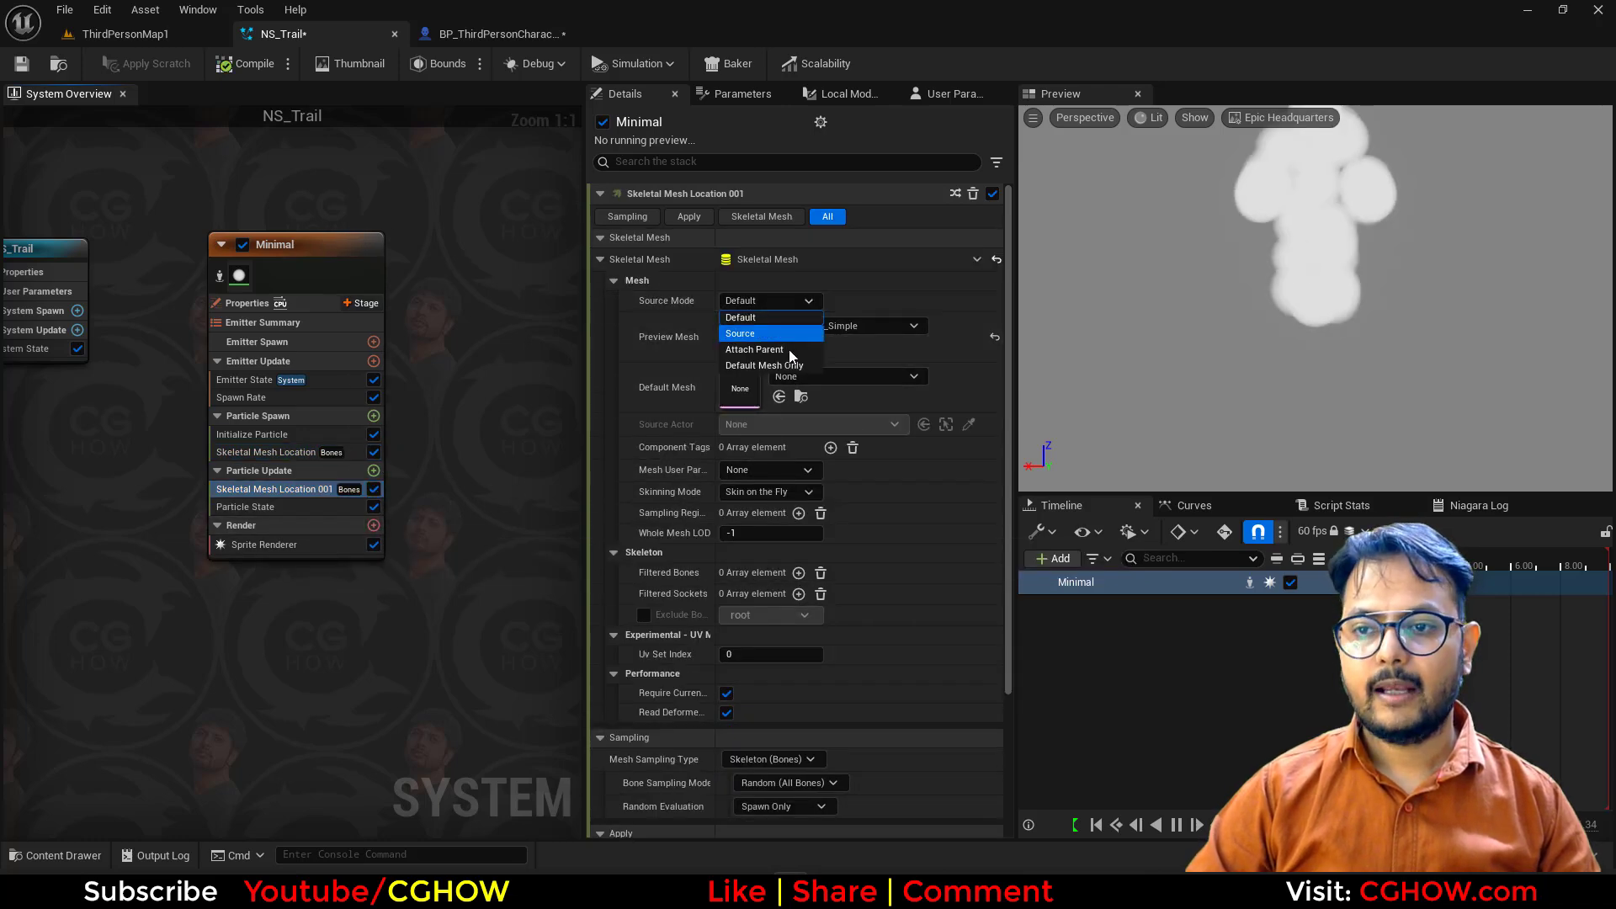
pyautogui.click(741, 350)
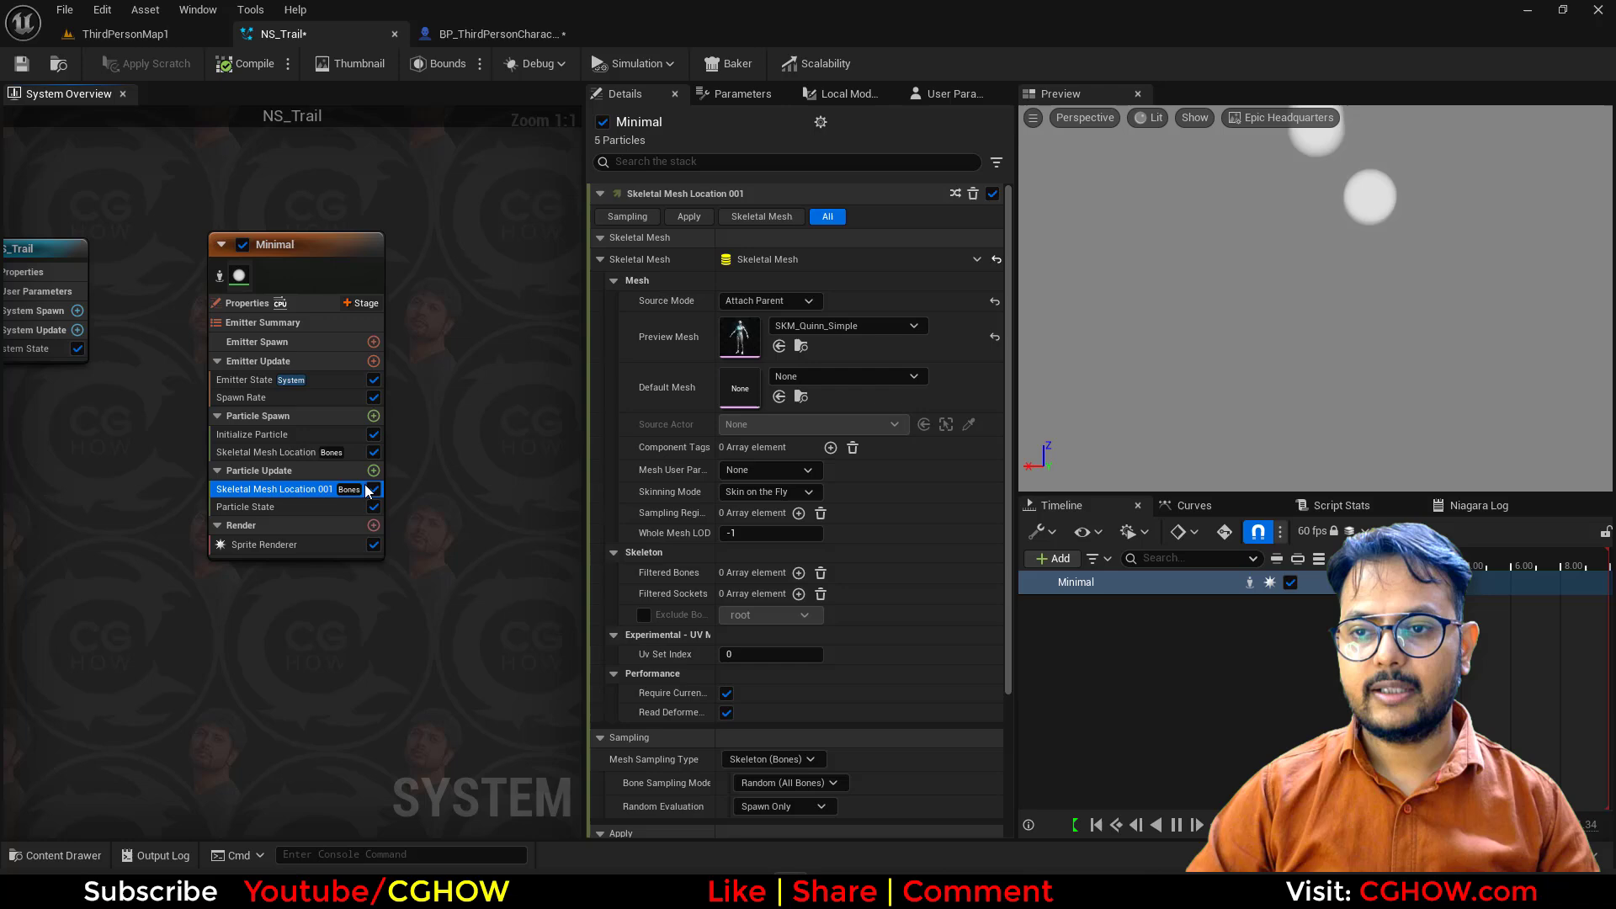
pyautogui.click(250, 452)
pyautogui.click(769, 300)
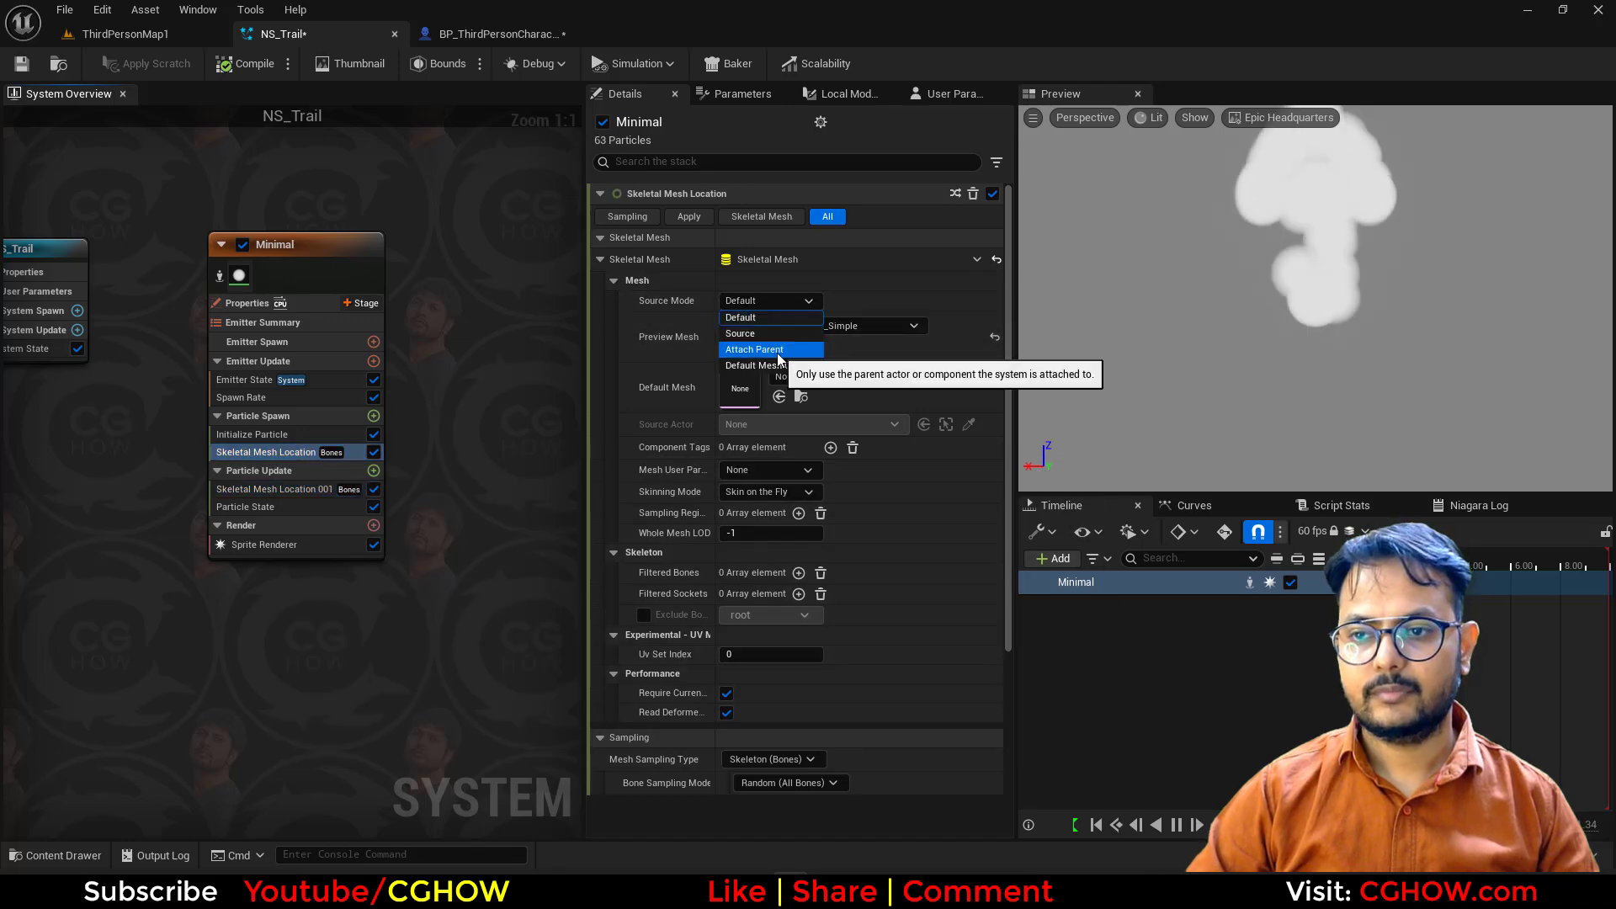
pyautogui.click(744, 348)
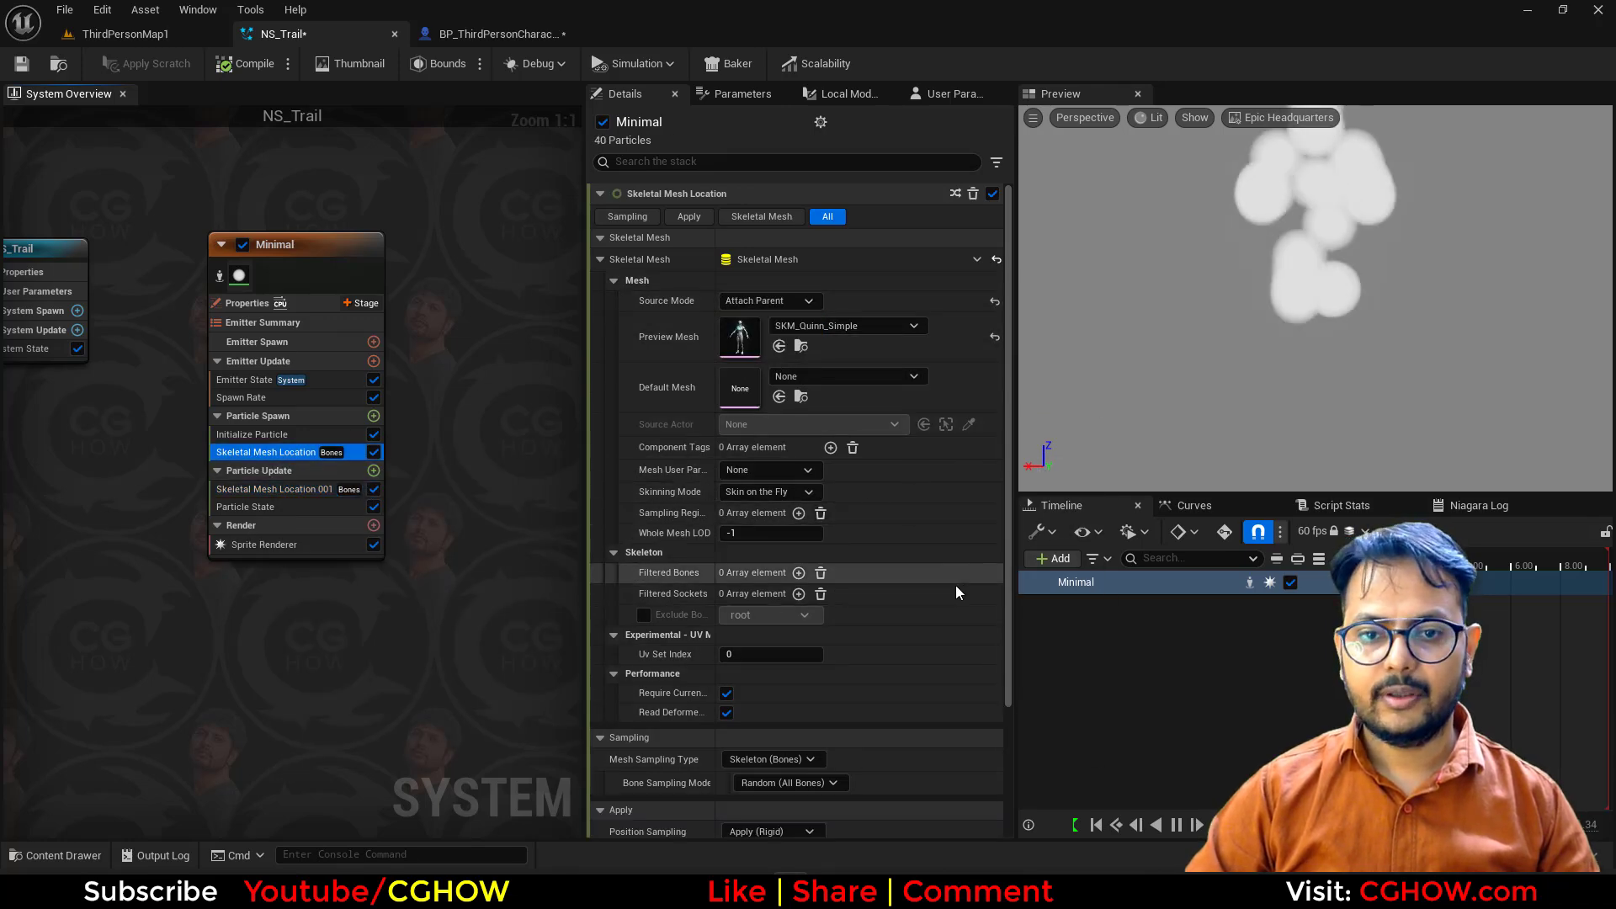
# Step: Set both Skeletal Mesh Location modules' Mesh Sampling Type to Surface (Triangles) and move the Particle Update one below Particle State
pyautogui.scroll(-4, 833, 606)
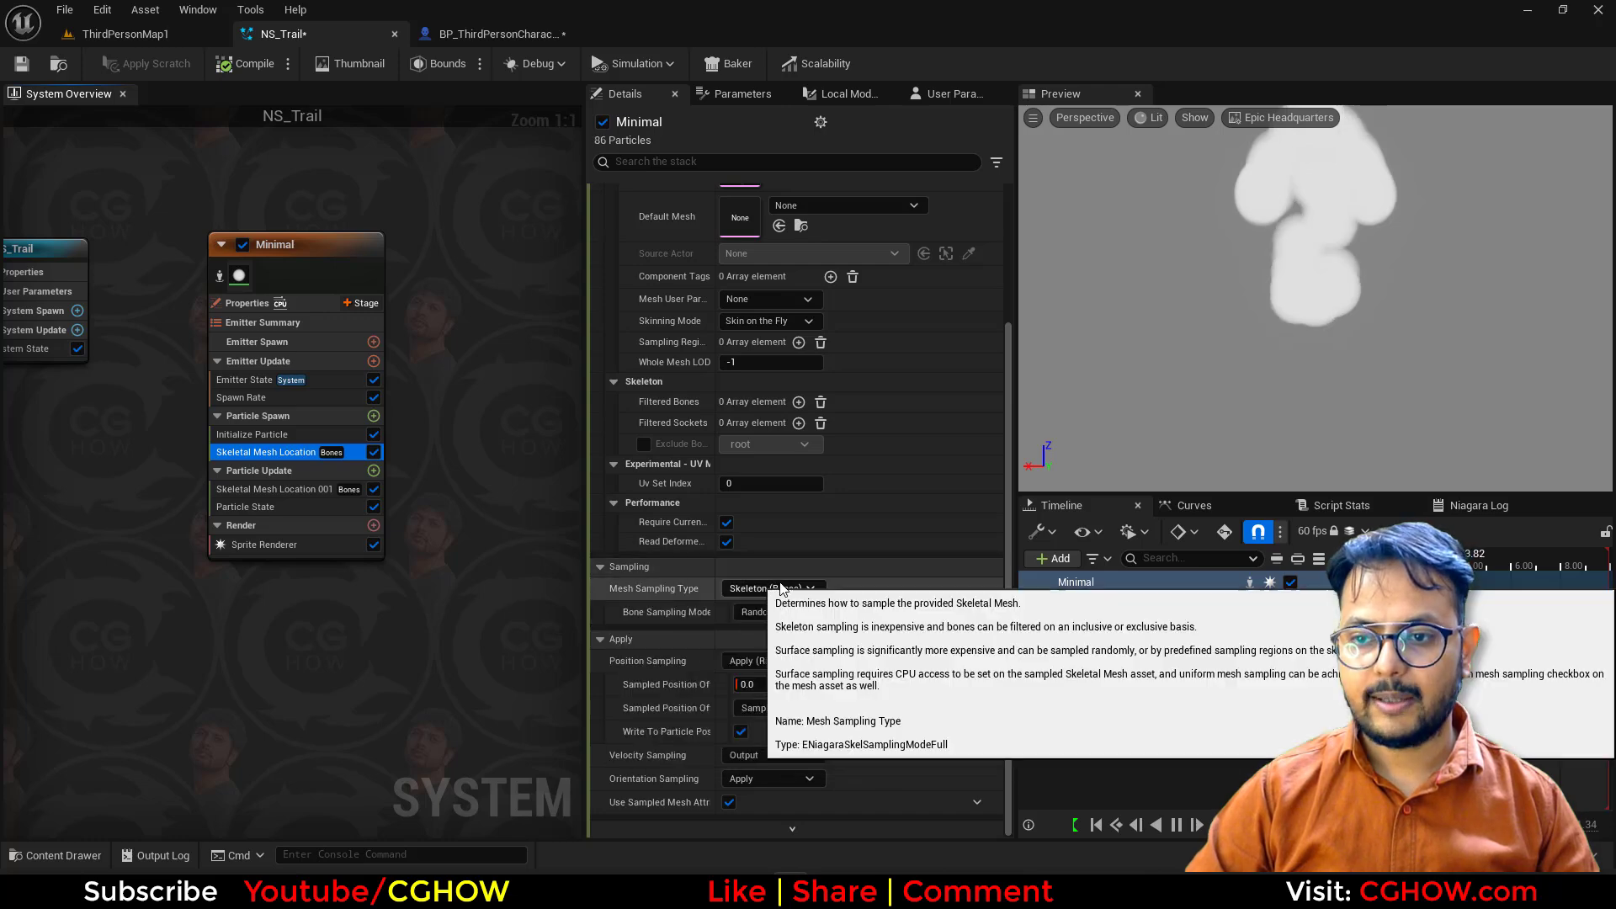
pyautogui.click(771, 588)
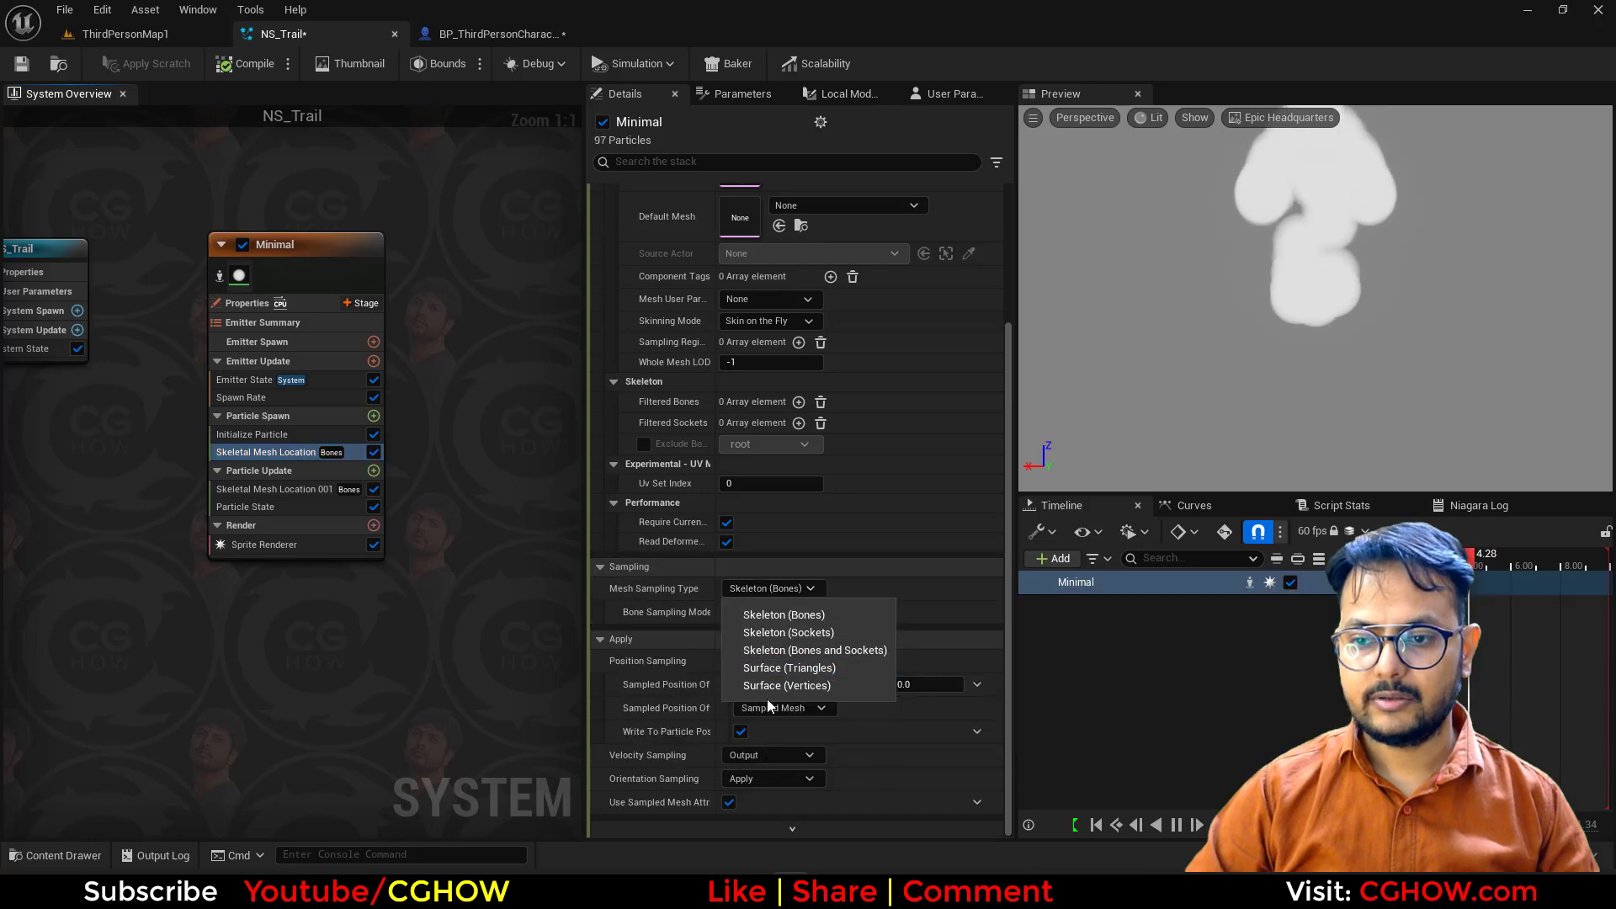
pyautogui.click(822, 670)
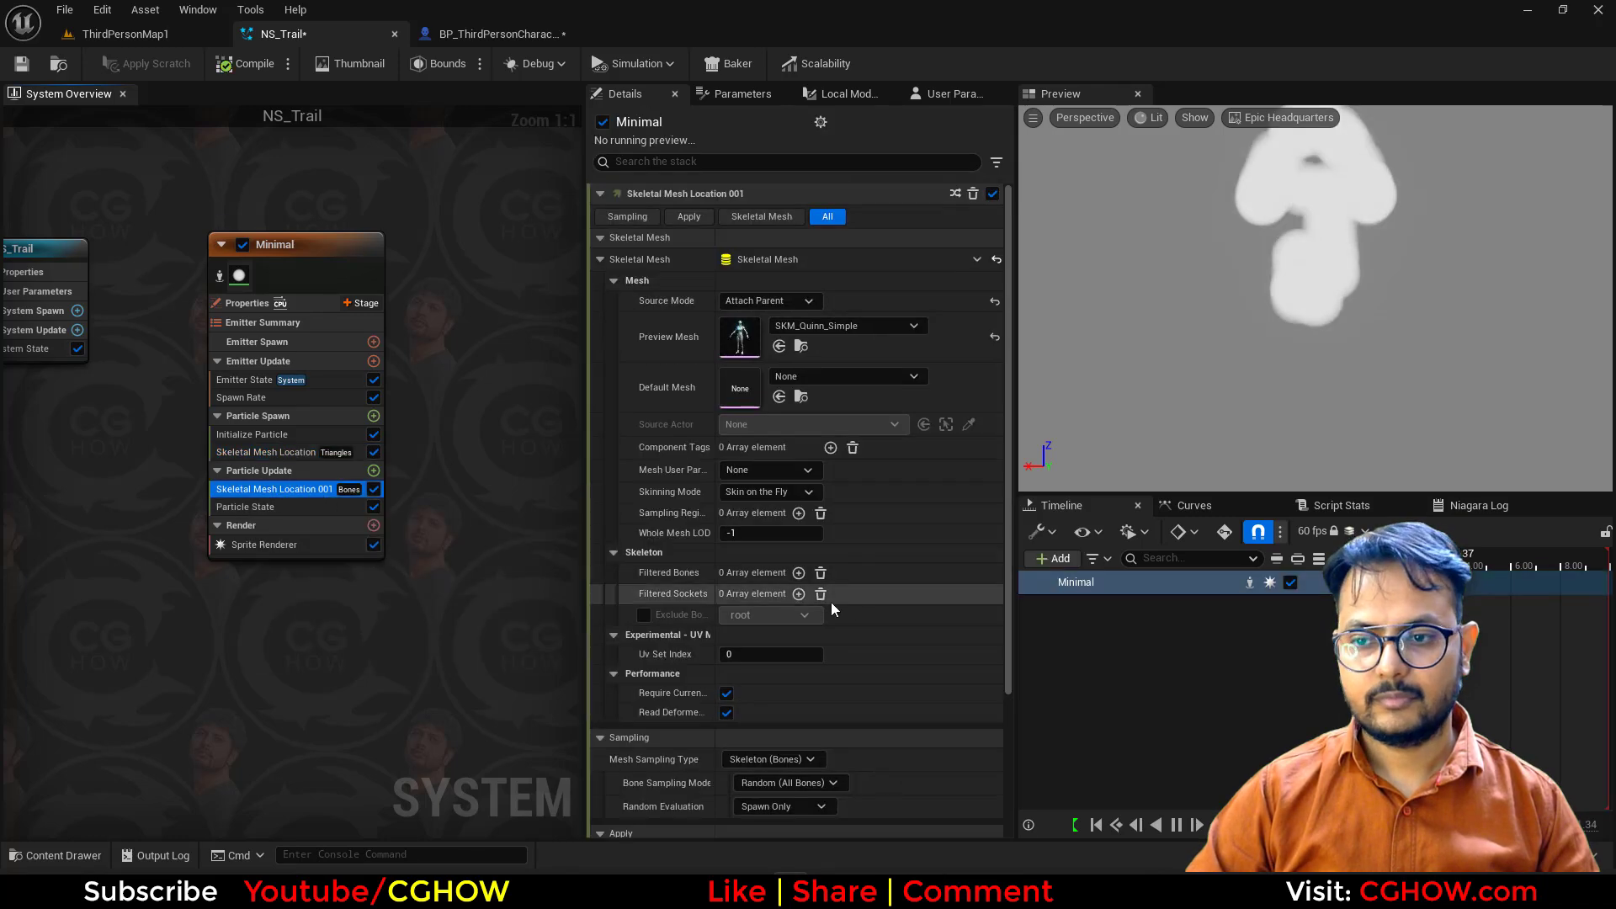
pyautogui.scroll(-3, 791, 674)
pyautogui.click(800, 626)
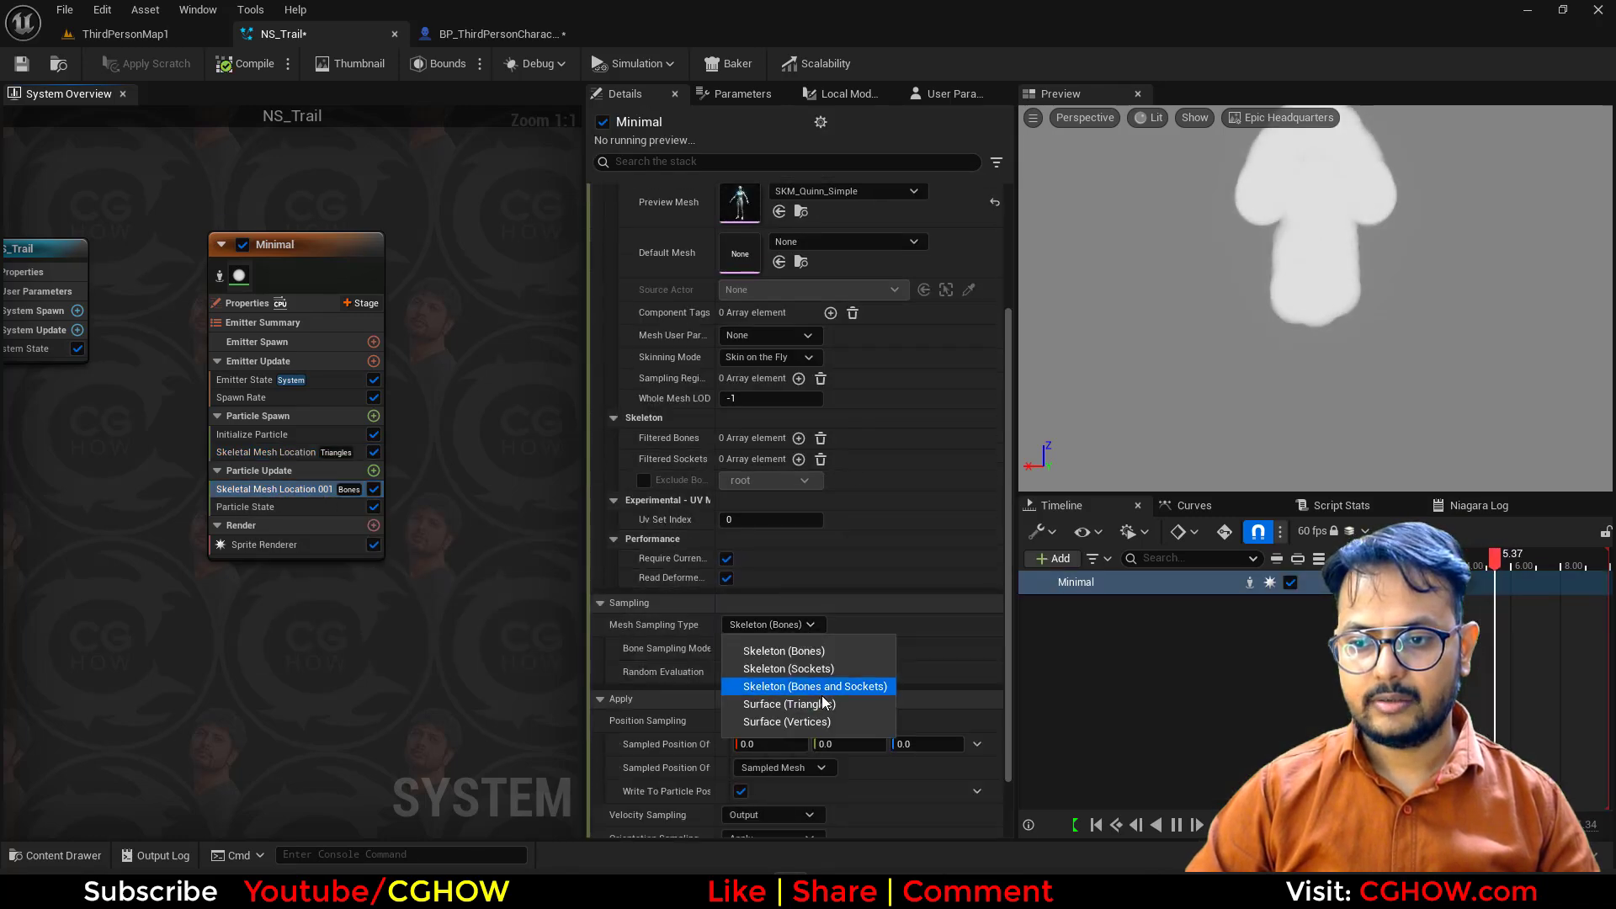
pyautogui.click(822, 704)
pyautogui.moveTo(275, 490); pyautogui.dragTo(278, 517)
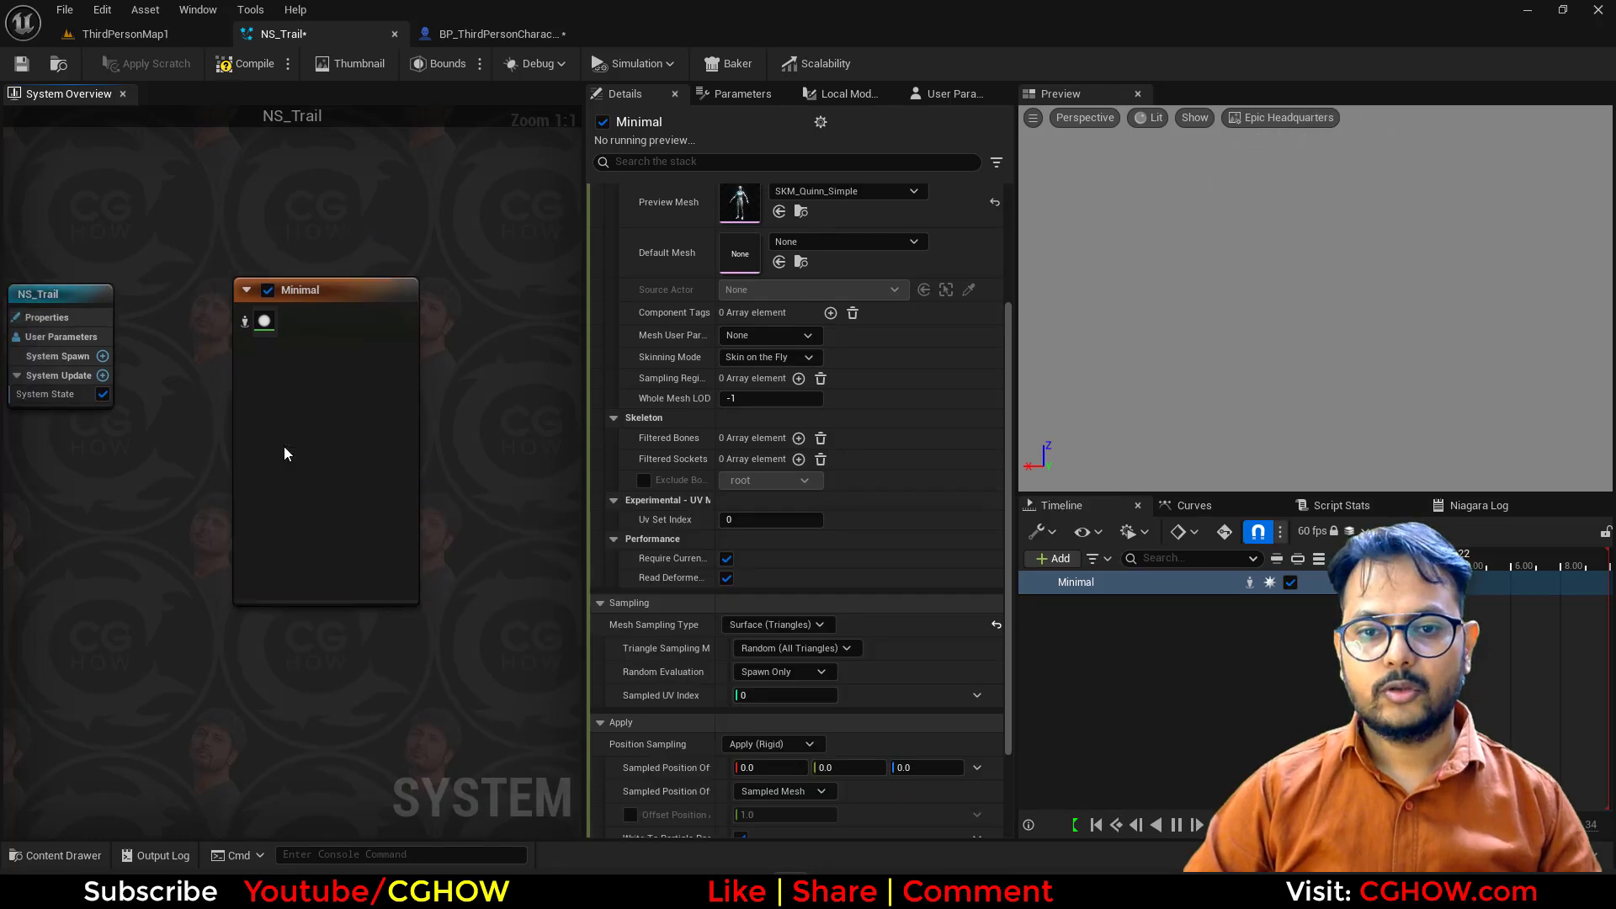
# Step: Replace the Spawn Rate module in Emitter Update with Spawn Burst Instantaneous and set its Spawn Count to 50
pyautogui.click(285, 444)
pyautogui.press('Delete')
pyautogui.click(417, 406)
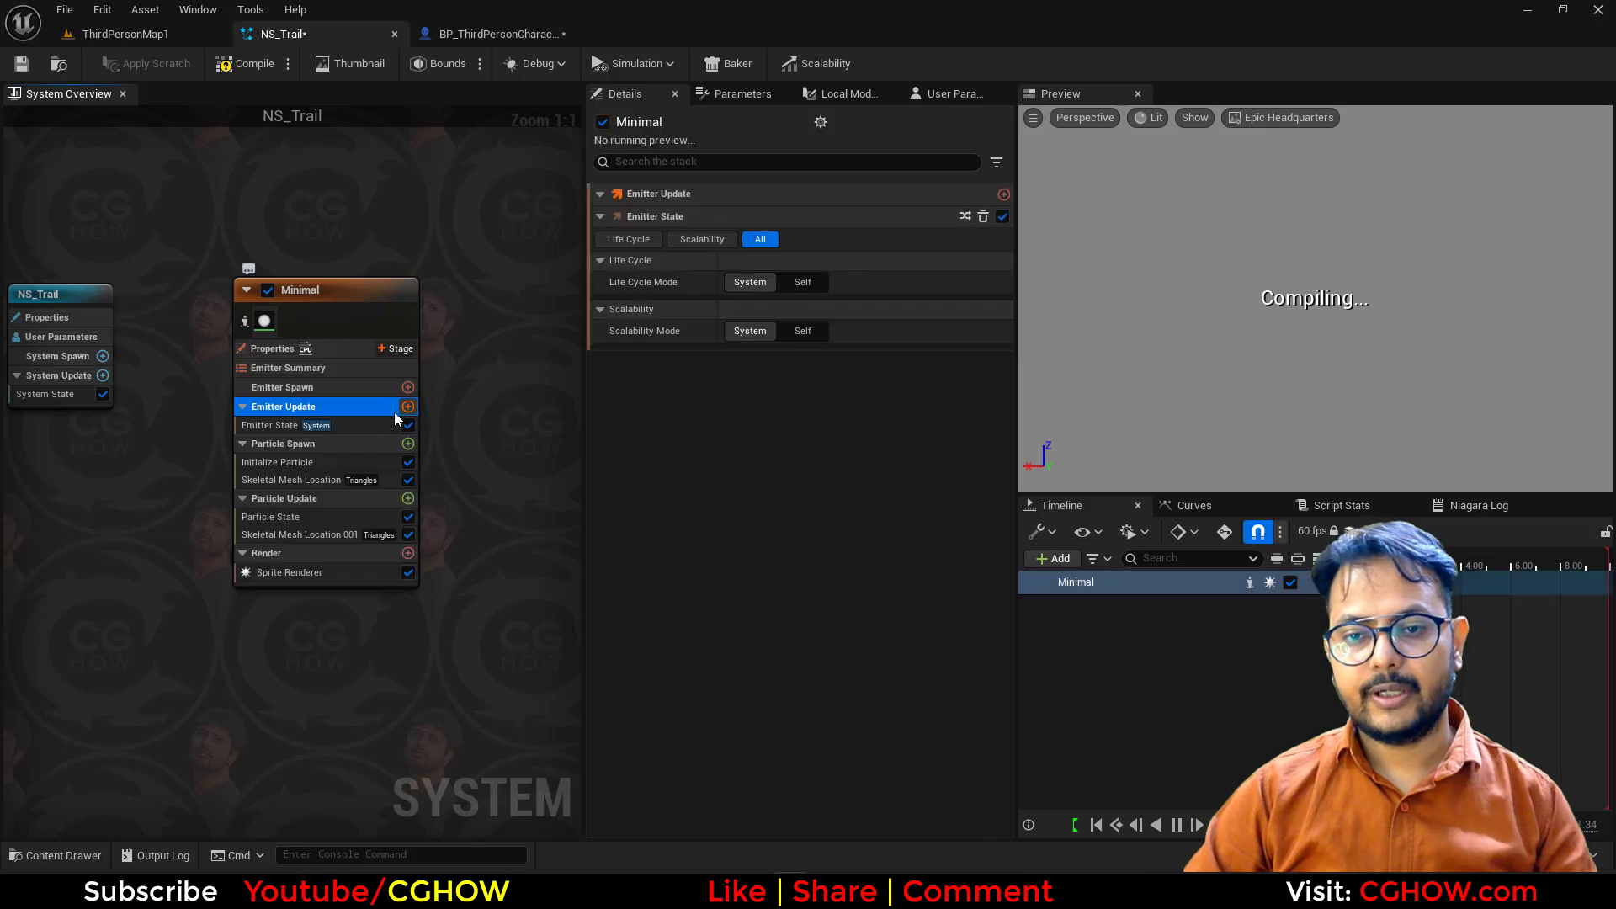
pyautogui.click(408, 407)
pyautogui.click(81, 561)
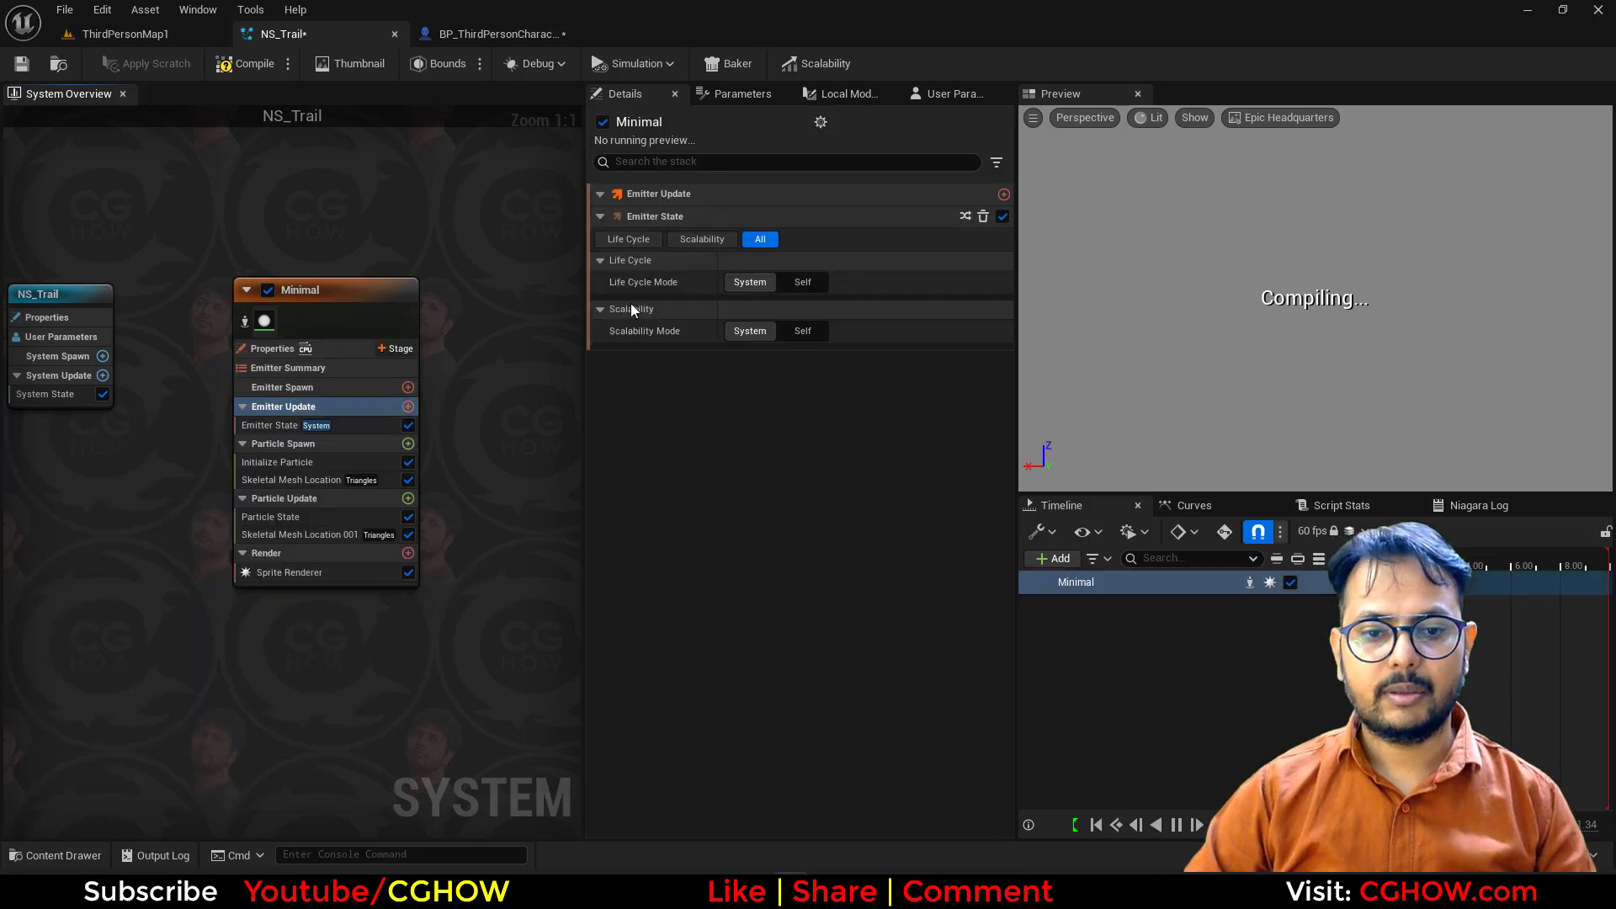
pyautogui.write('50')
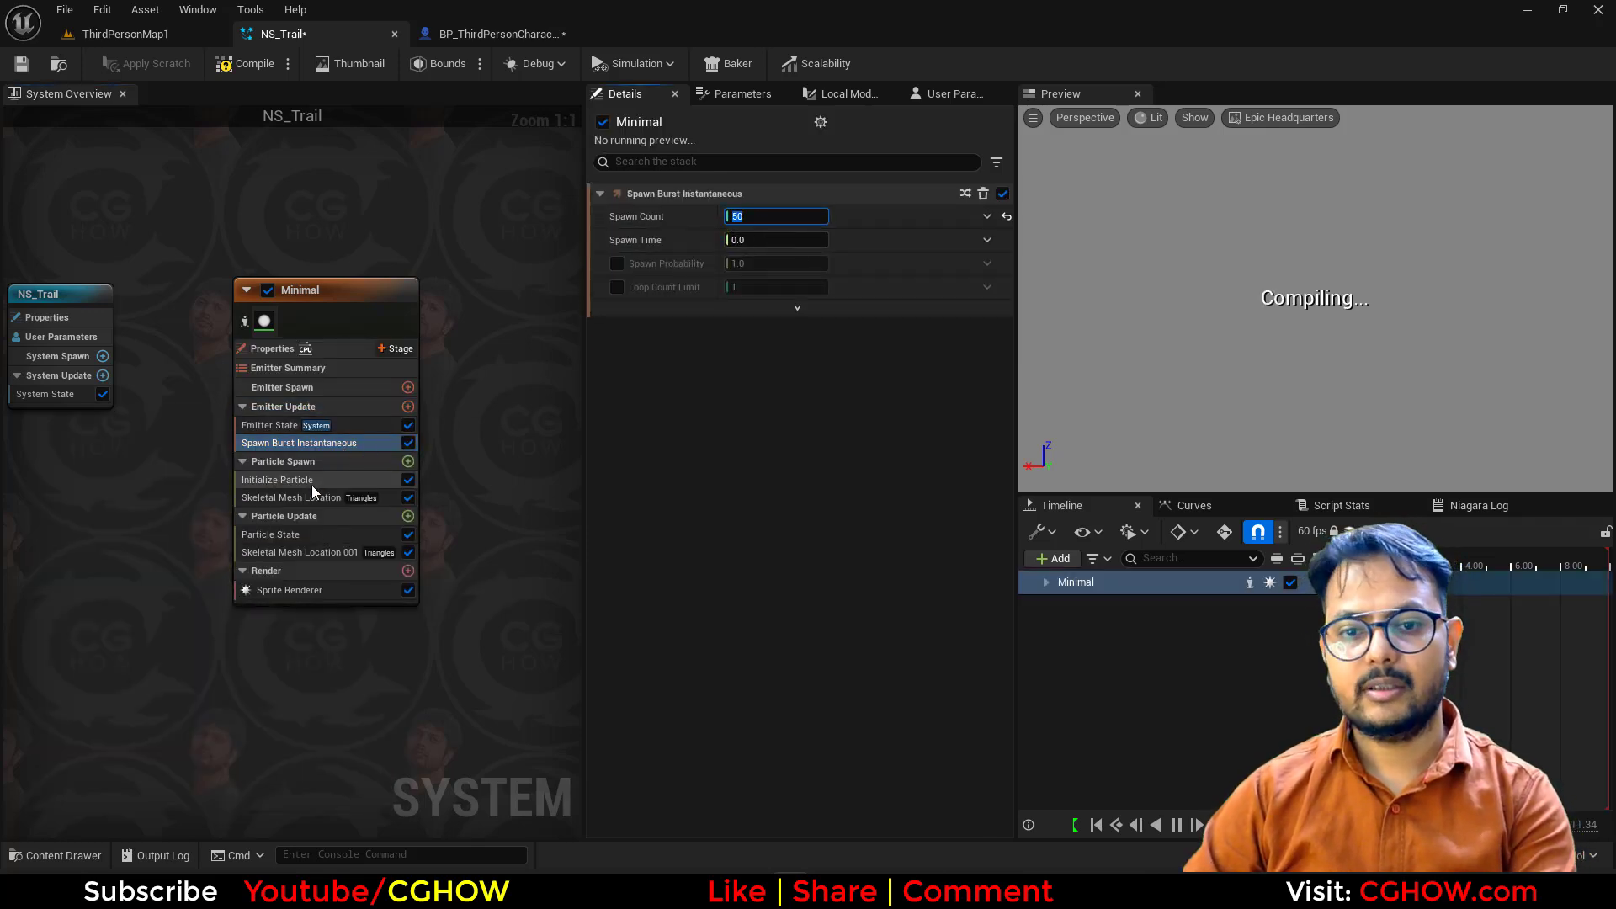
# Step: Set Initialize Particle's Sprite Size Mode to Uniform with a Uniform Sprite Size of 2.0
pyautogui.click(312, 485)
pyautogui.click(774, 426)
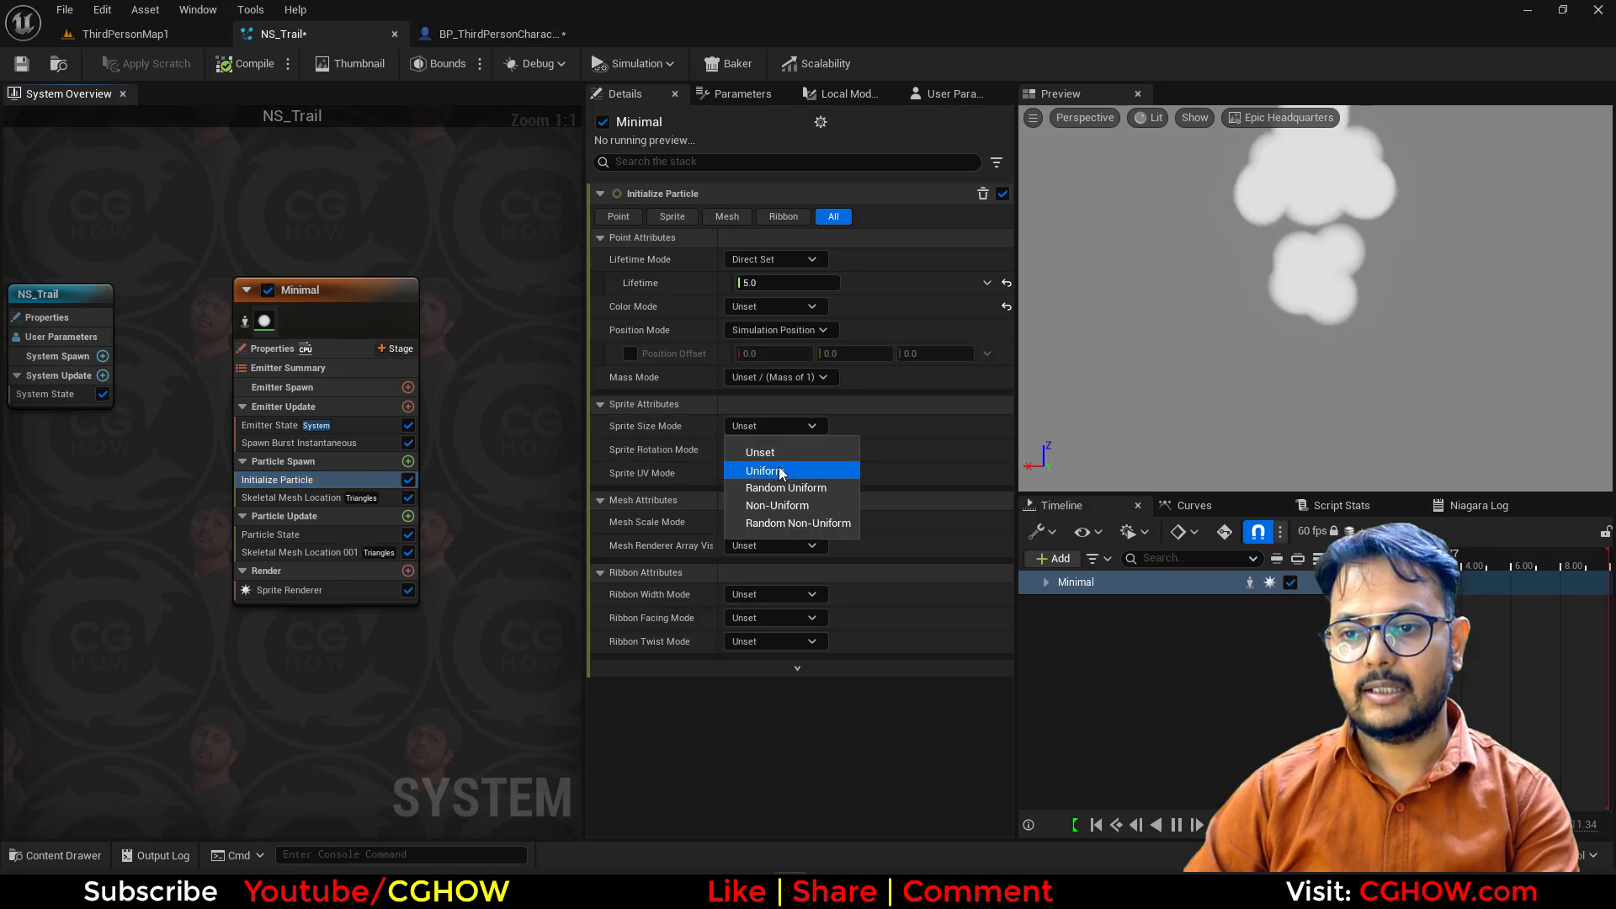
pyautogui.click(779, 471)
pyautogui.click(776, 448)
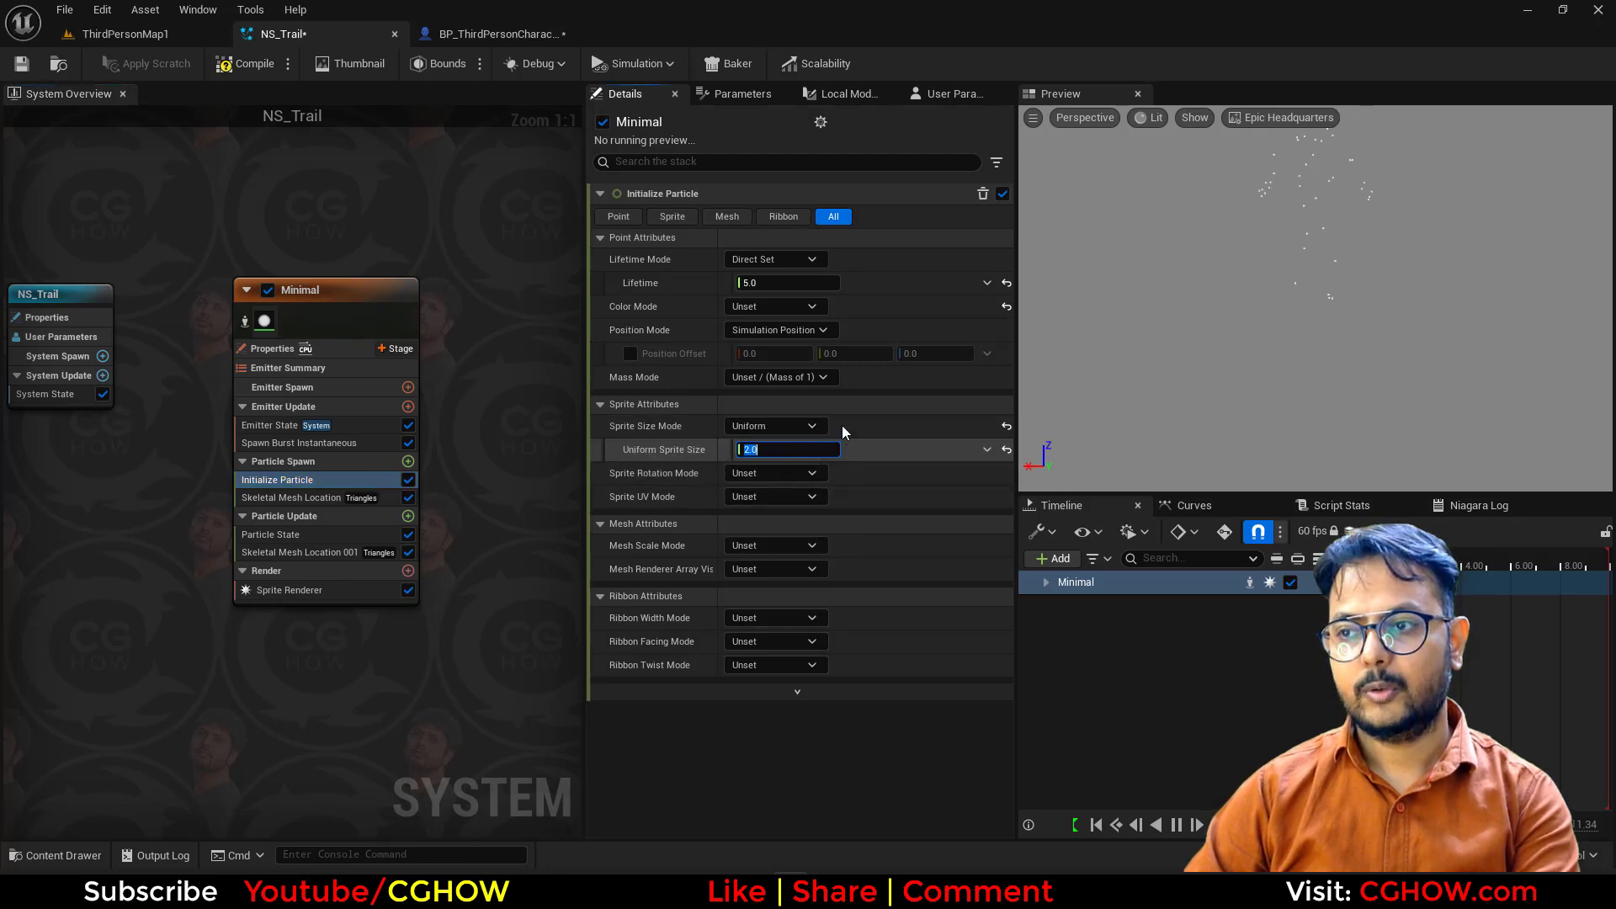
# Step: Set Initialize Particle's Color Mode to Direct Set and make the particle color pure red (FF0000FF)
pyautogui.click(775, 306)
pyautogui.click(758, 345)
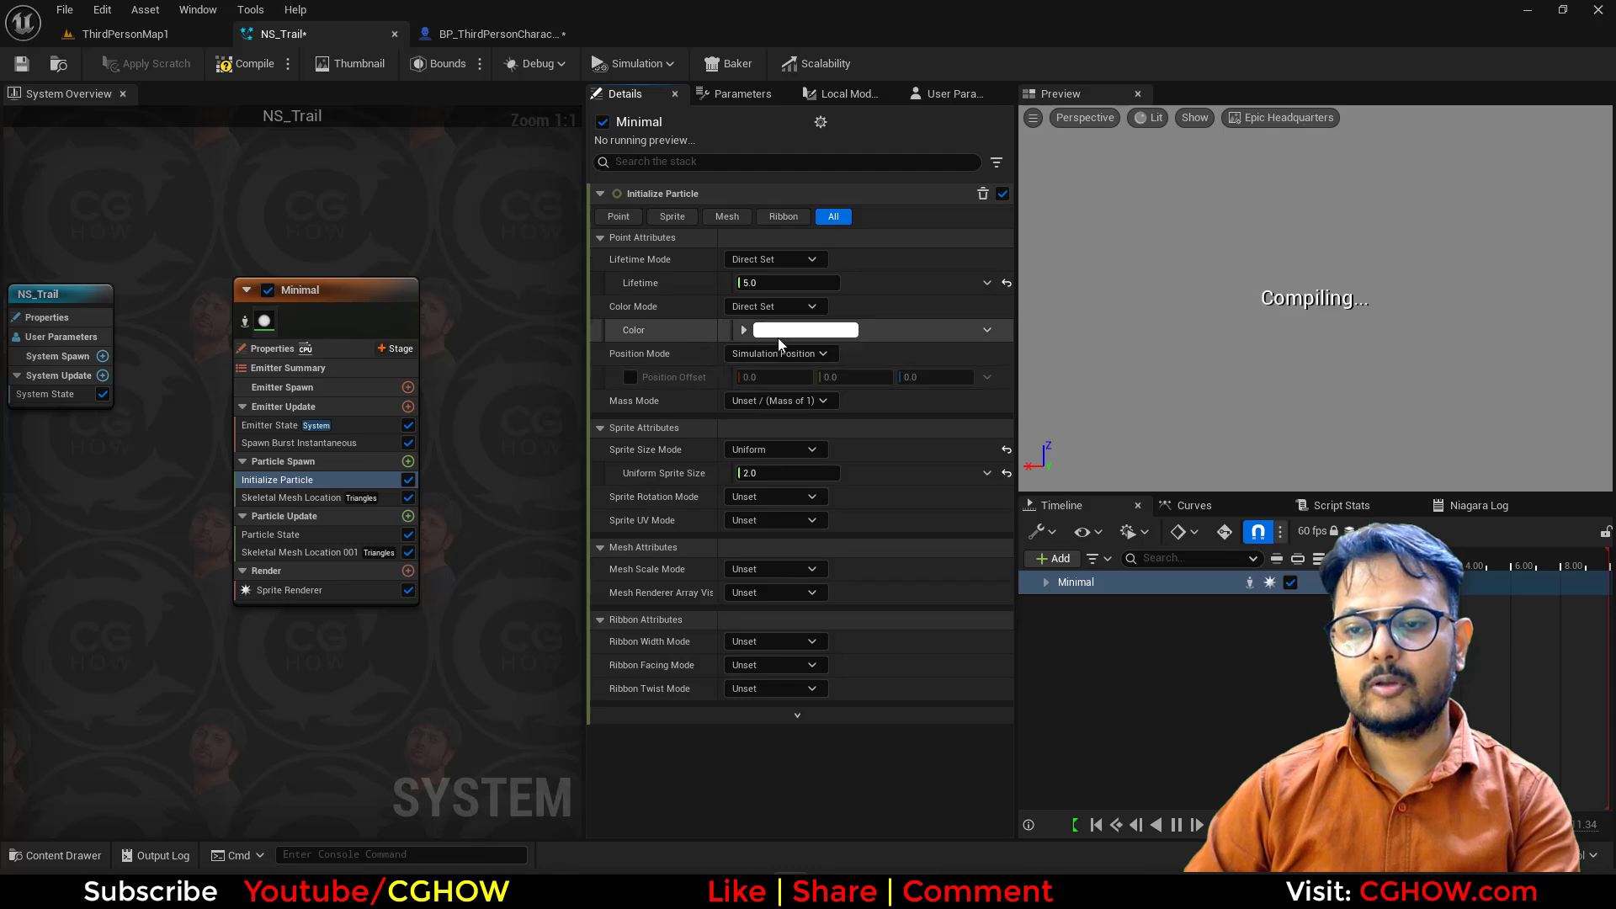
pyautogui.click(784, 334)
pyautogui.moveTo(998, 460); pyautogui.dragTo(997, 394)
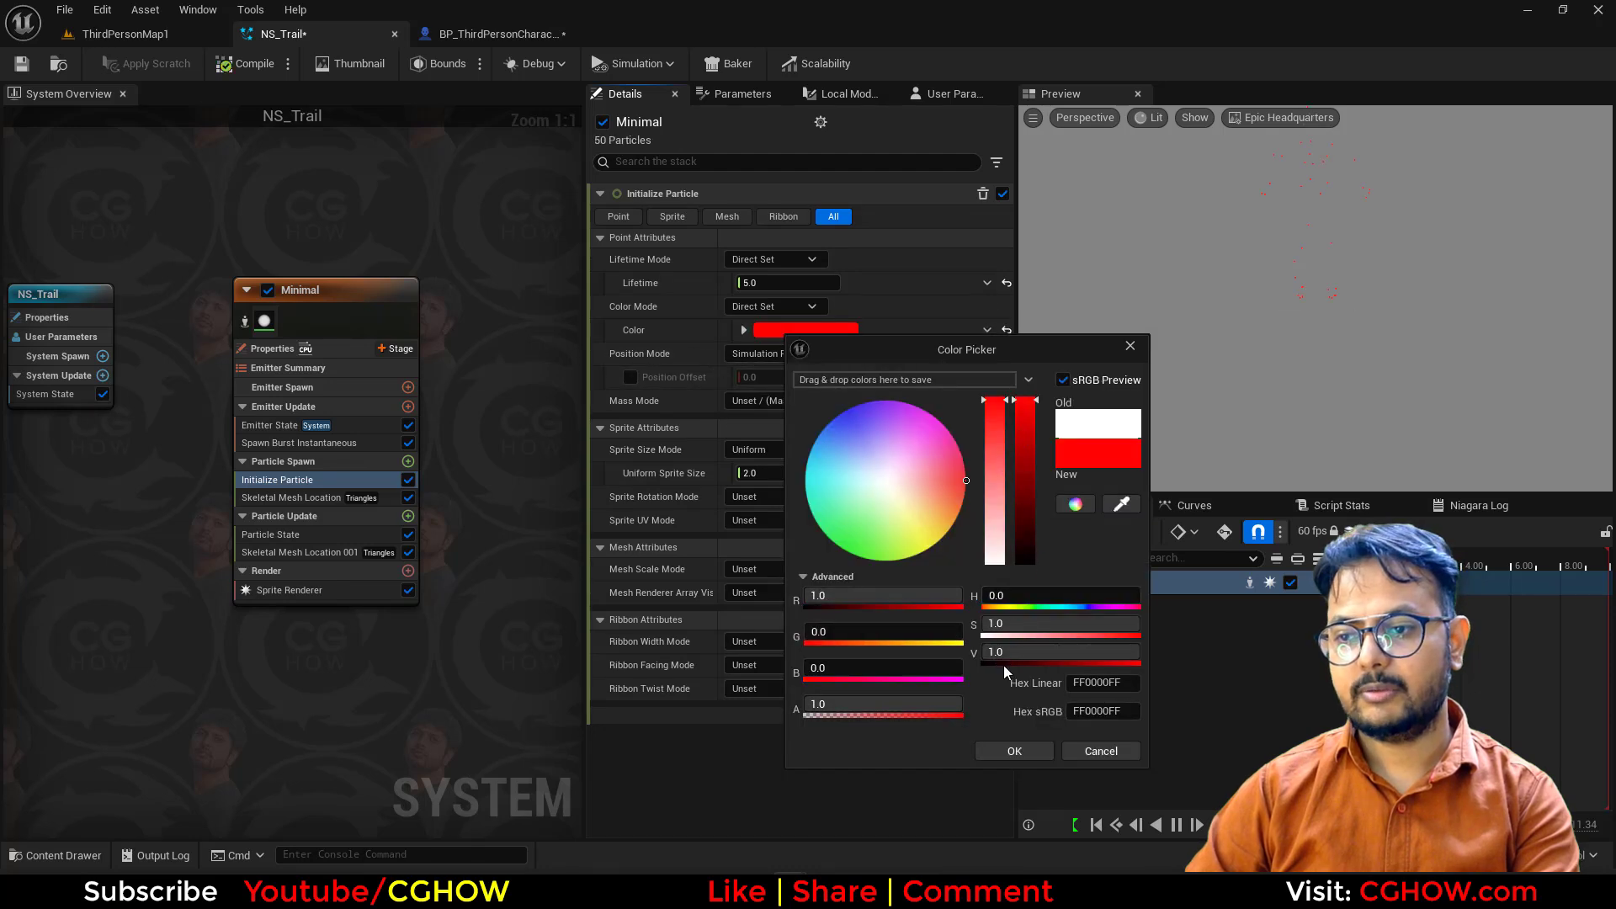
pyautogui.click(1015, 750)
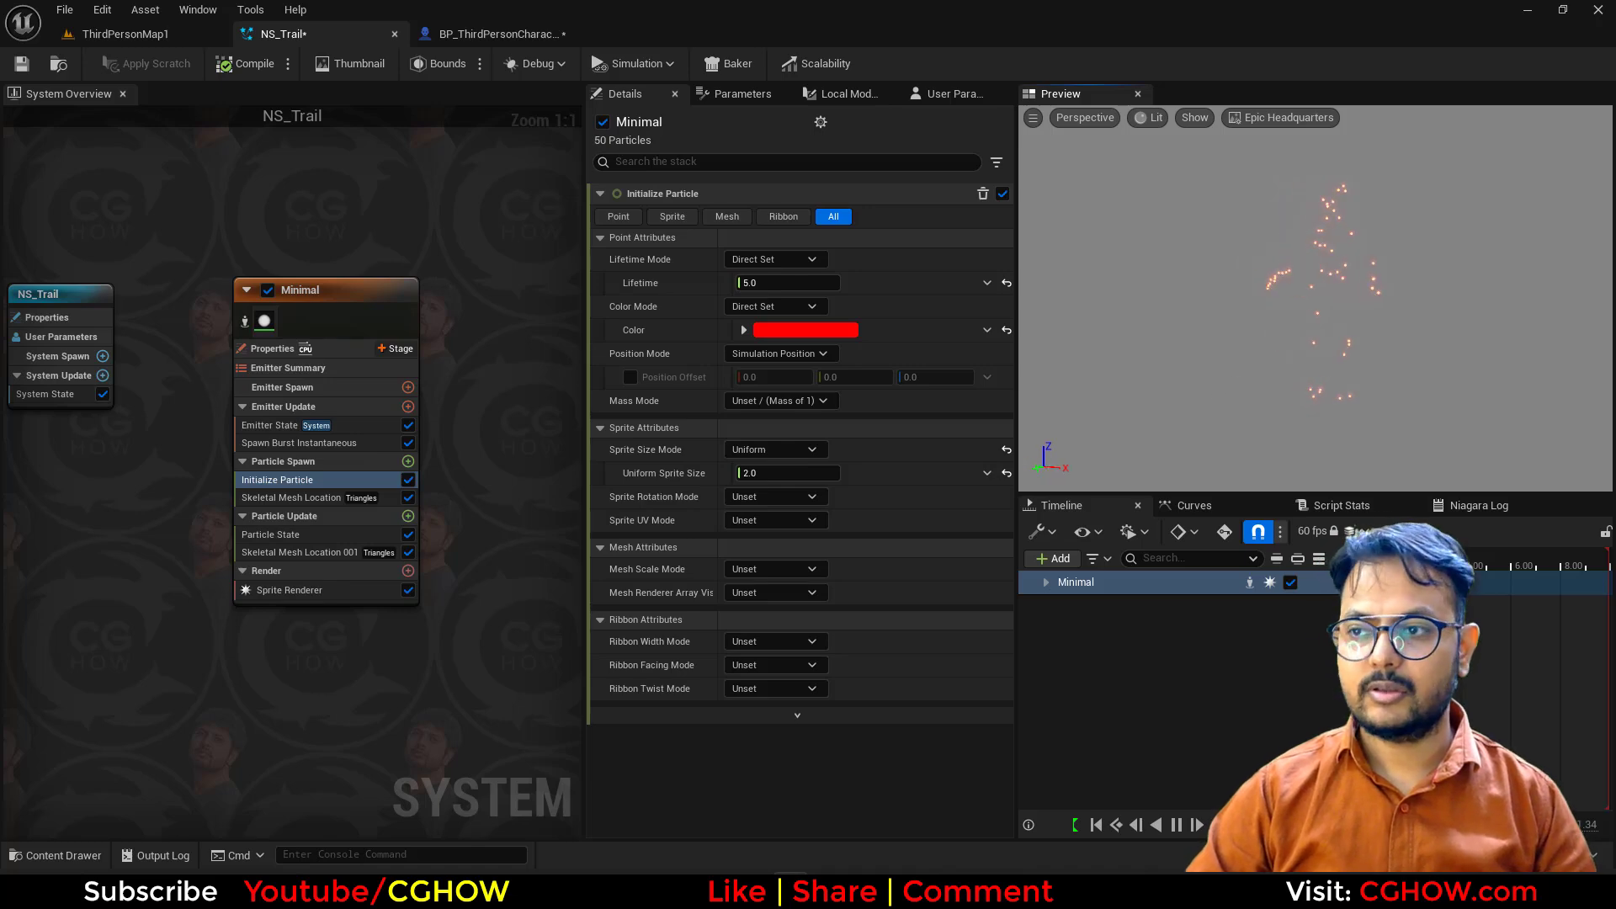
pyautogui.click(339, 552)
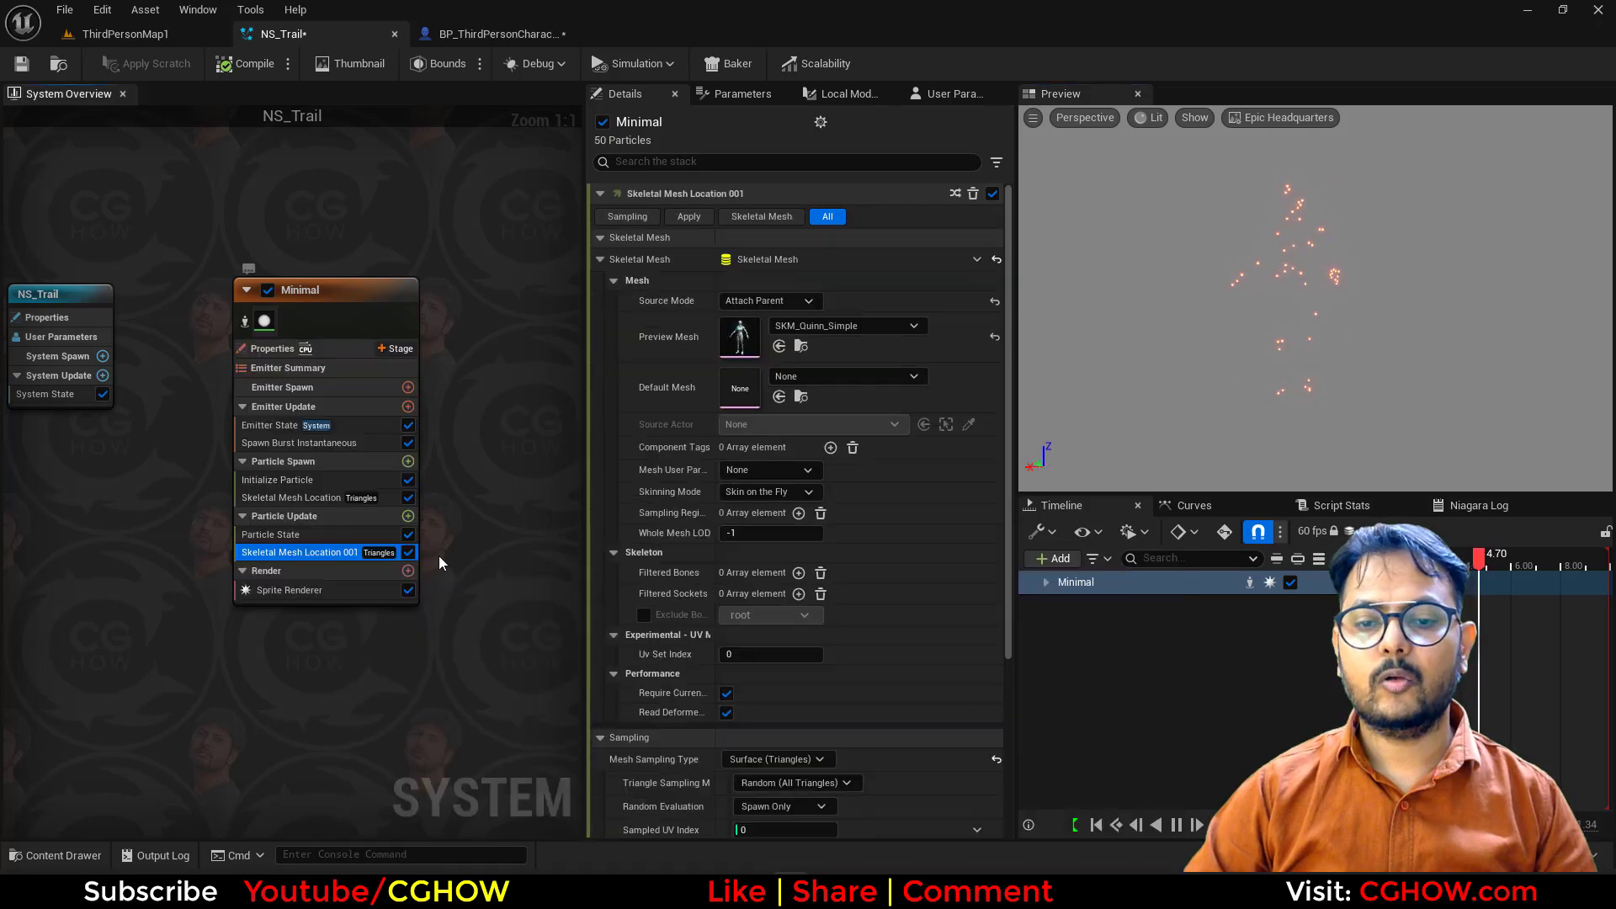
pyautogui.scroll(-3, 794, 616)
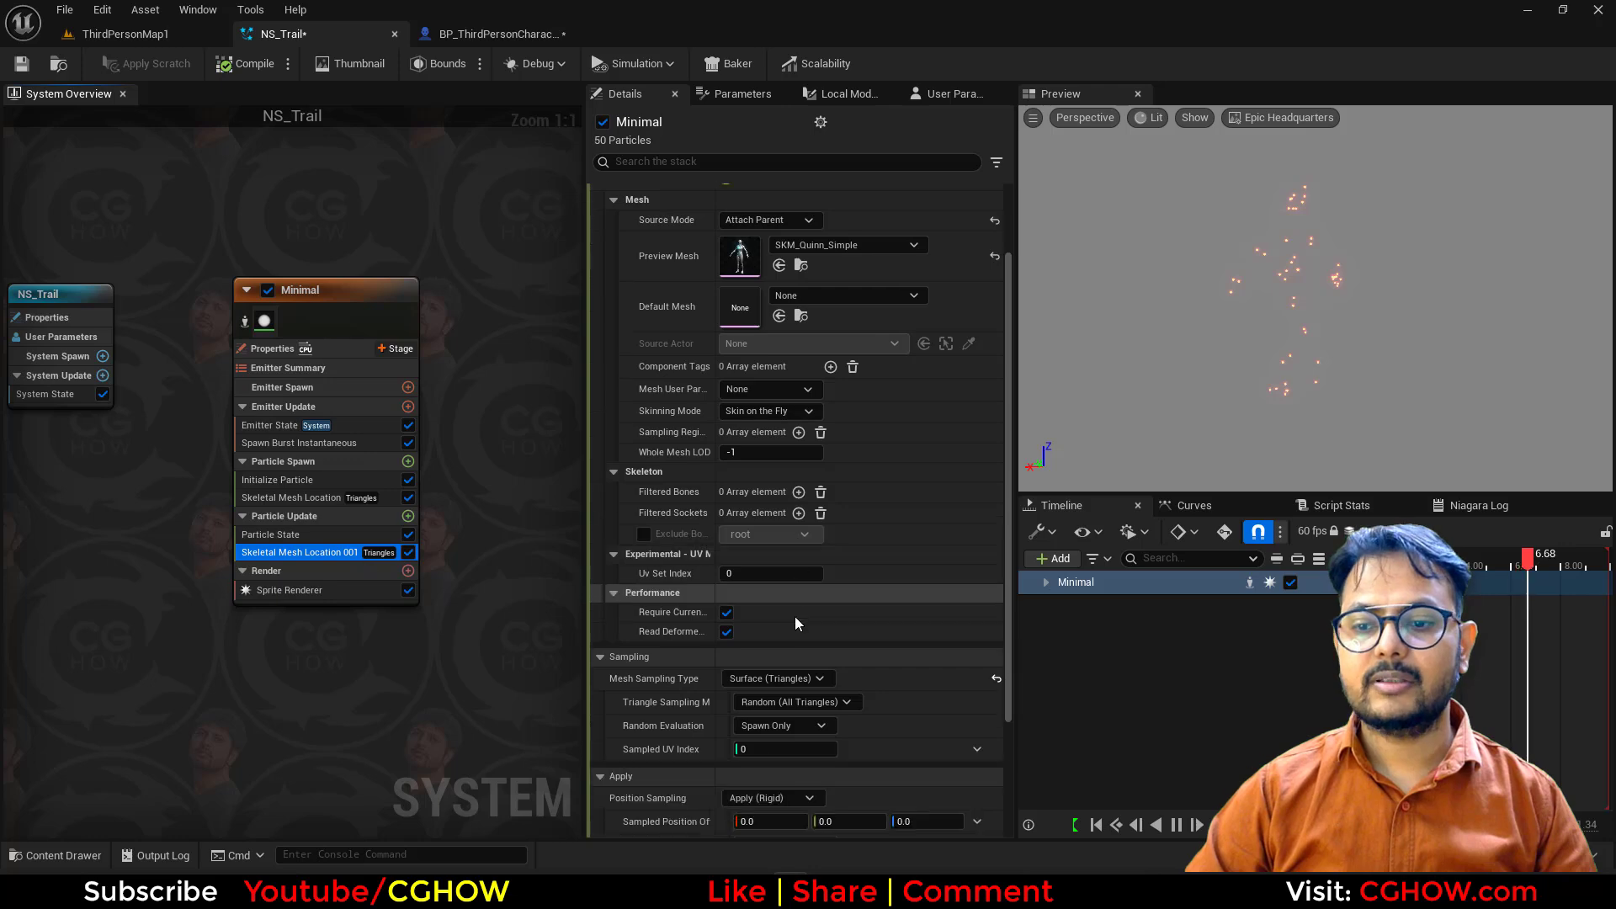
pyautogui.scroll(2, 775, 604)
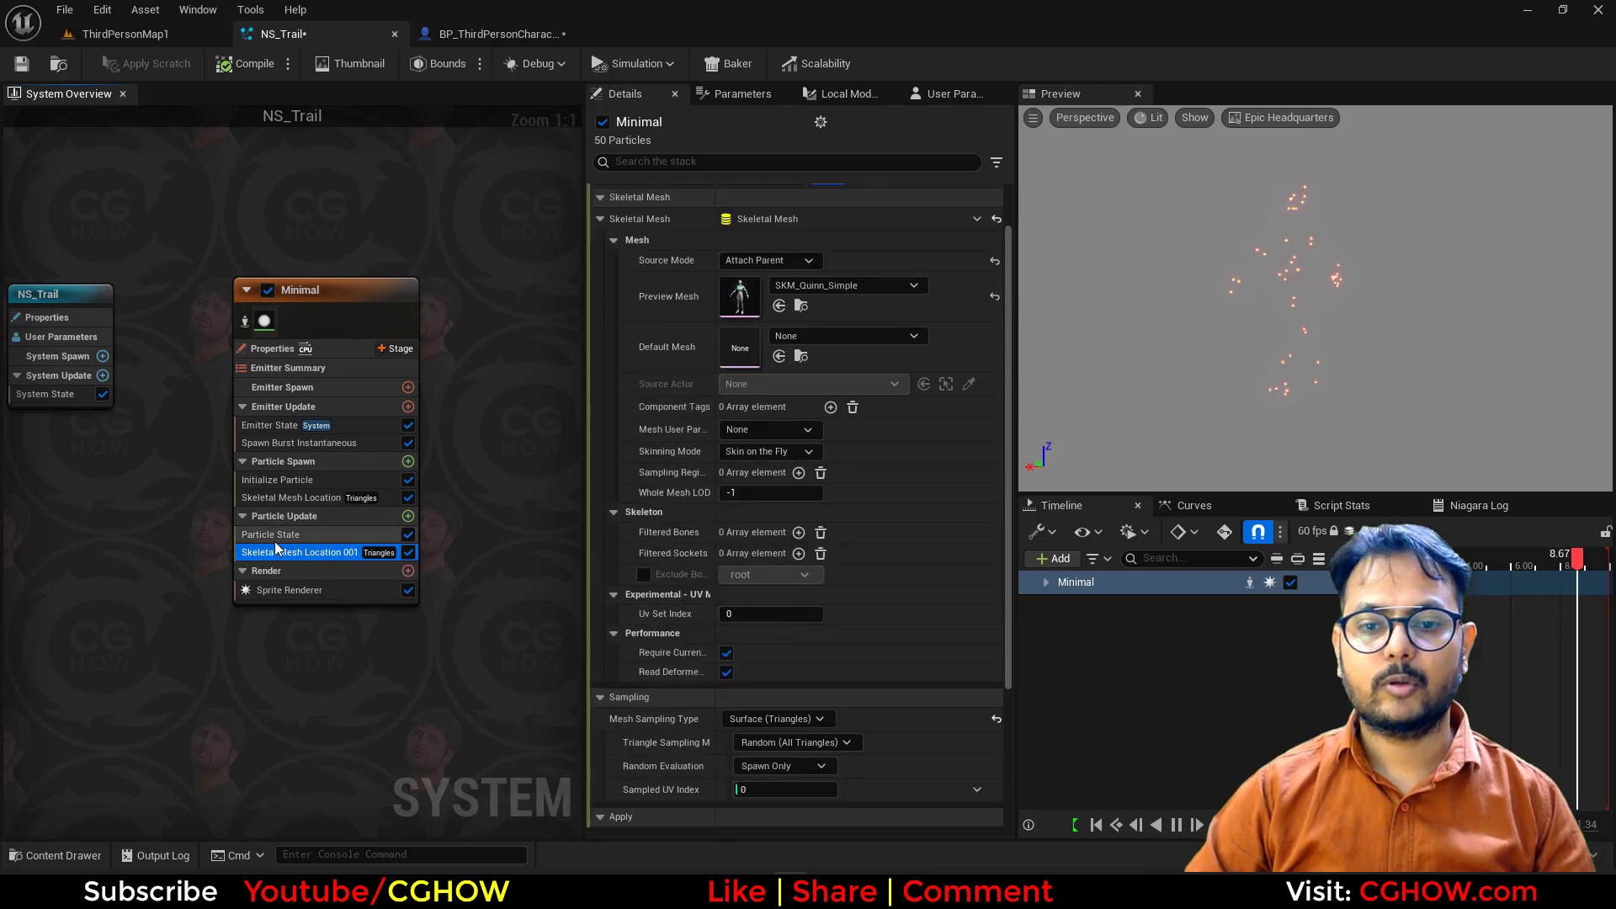
# Step: Compile NS_Trail, play ThirdPersonMap1, run and jump with the character to test the mesh particles, and stop the play session
pyautogui.click(223, 71)
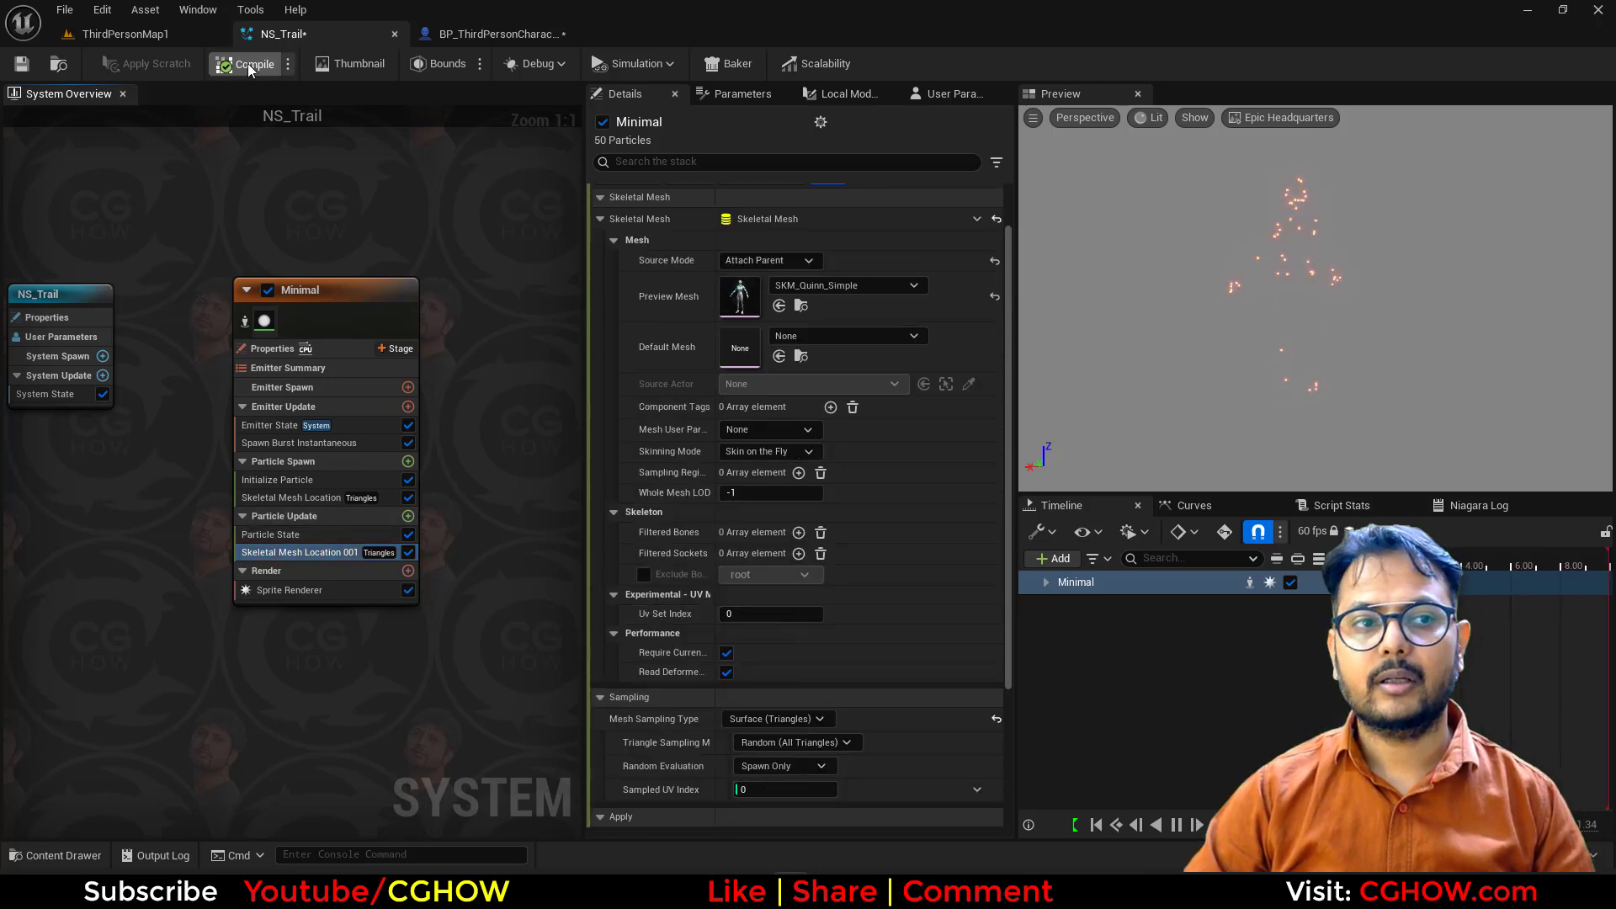
pyautogui.click(124, 34)
pyautogui.click(417, 64)
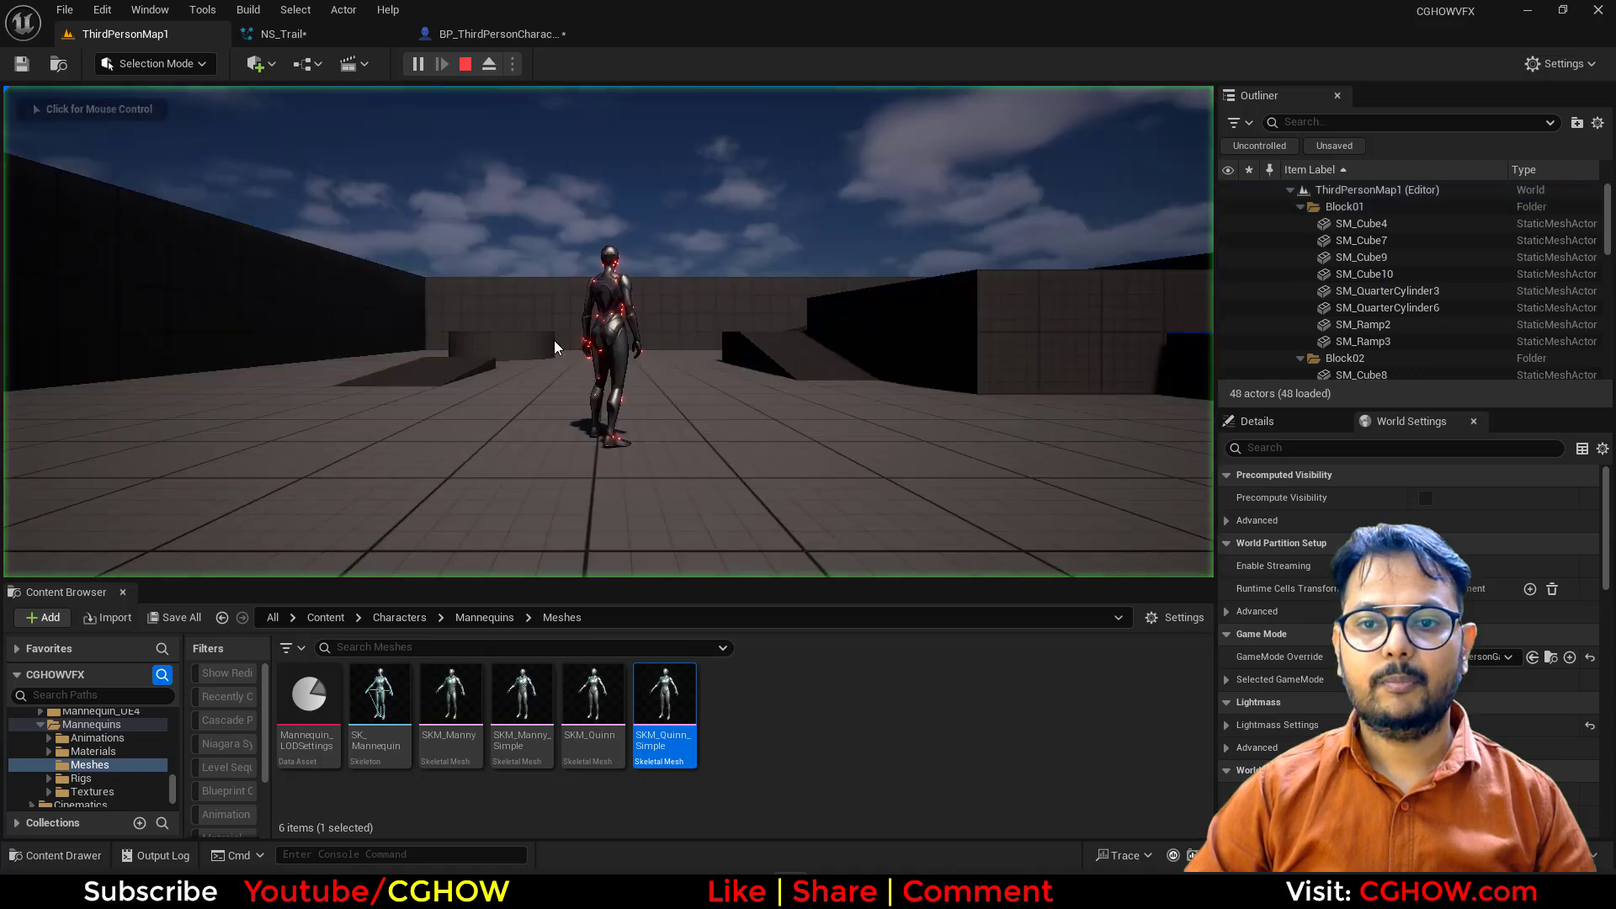
pyautogui.press('w')
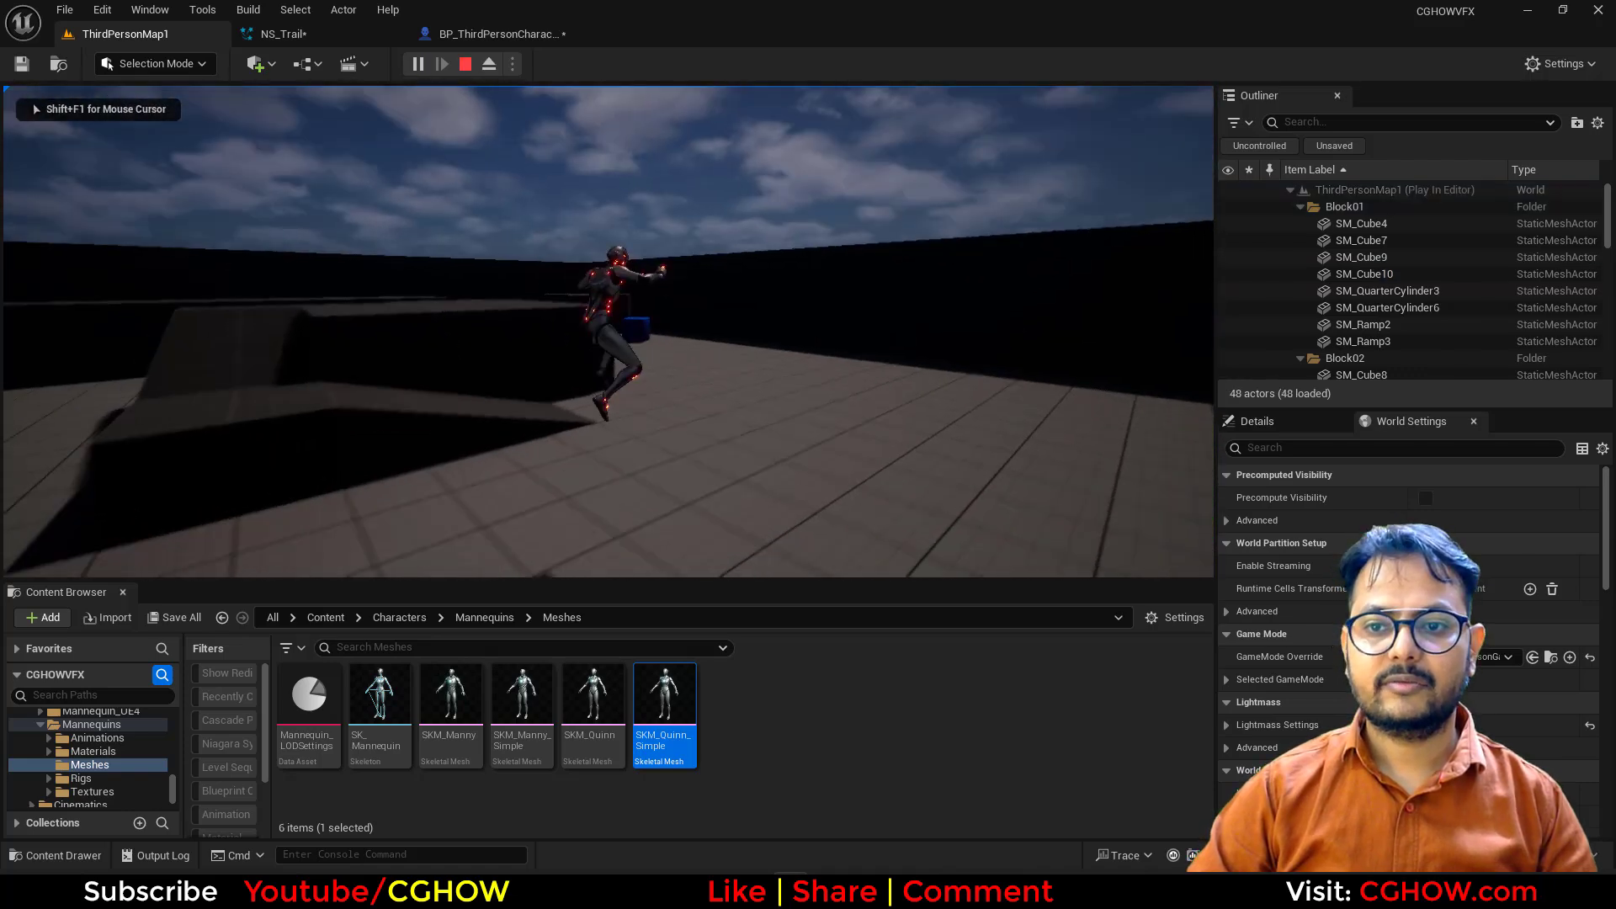
pyautogui.press('space')
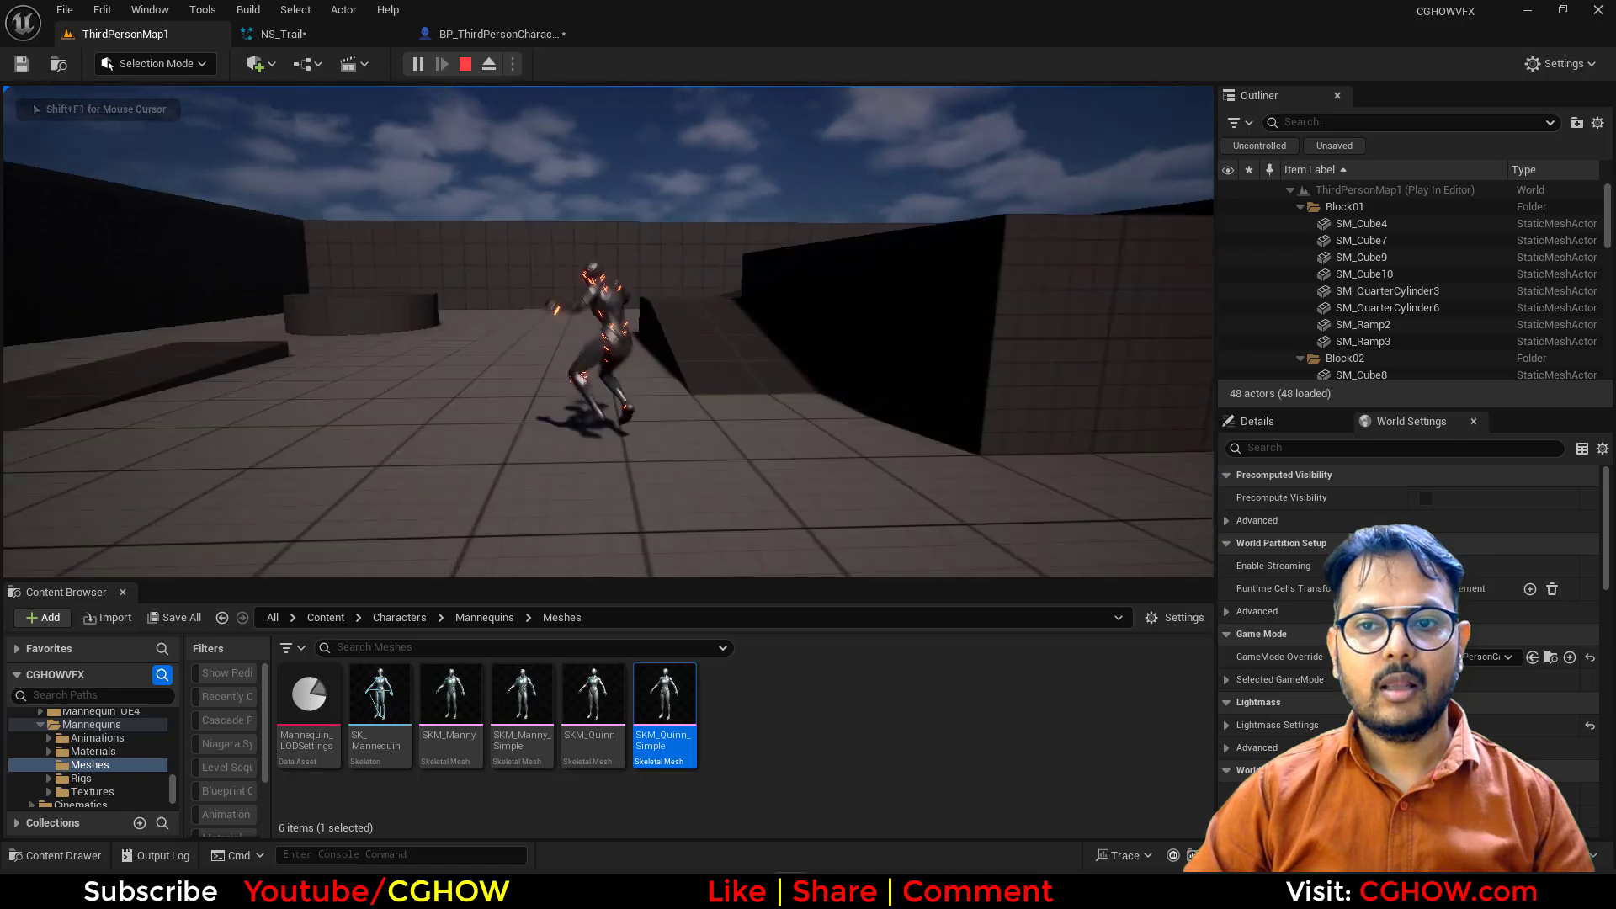
pyautogui.press('Escape')
# Step: Close the BP_ThirdPersonCharacter blueprint and set Spawn Burst Instantaneous's Spawn Count to 20 in NS_Trail
pyautogui.click(497, 34)
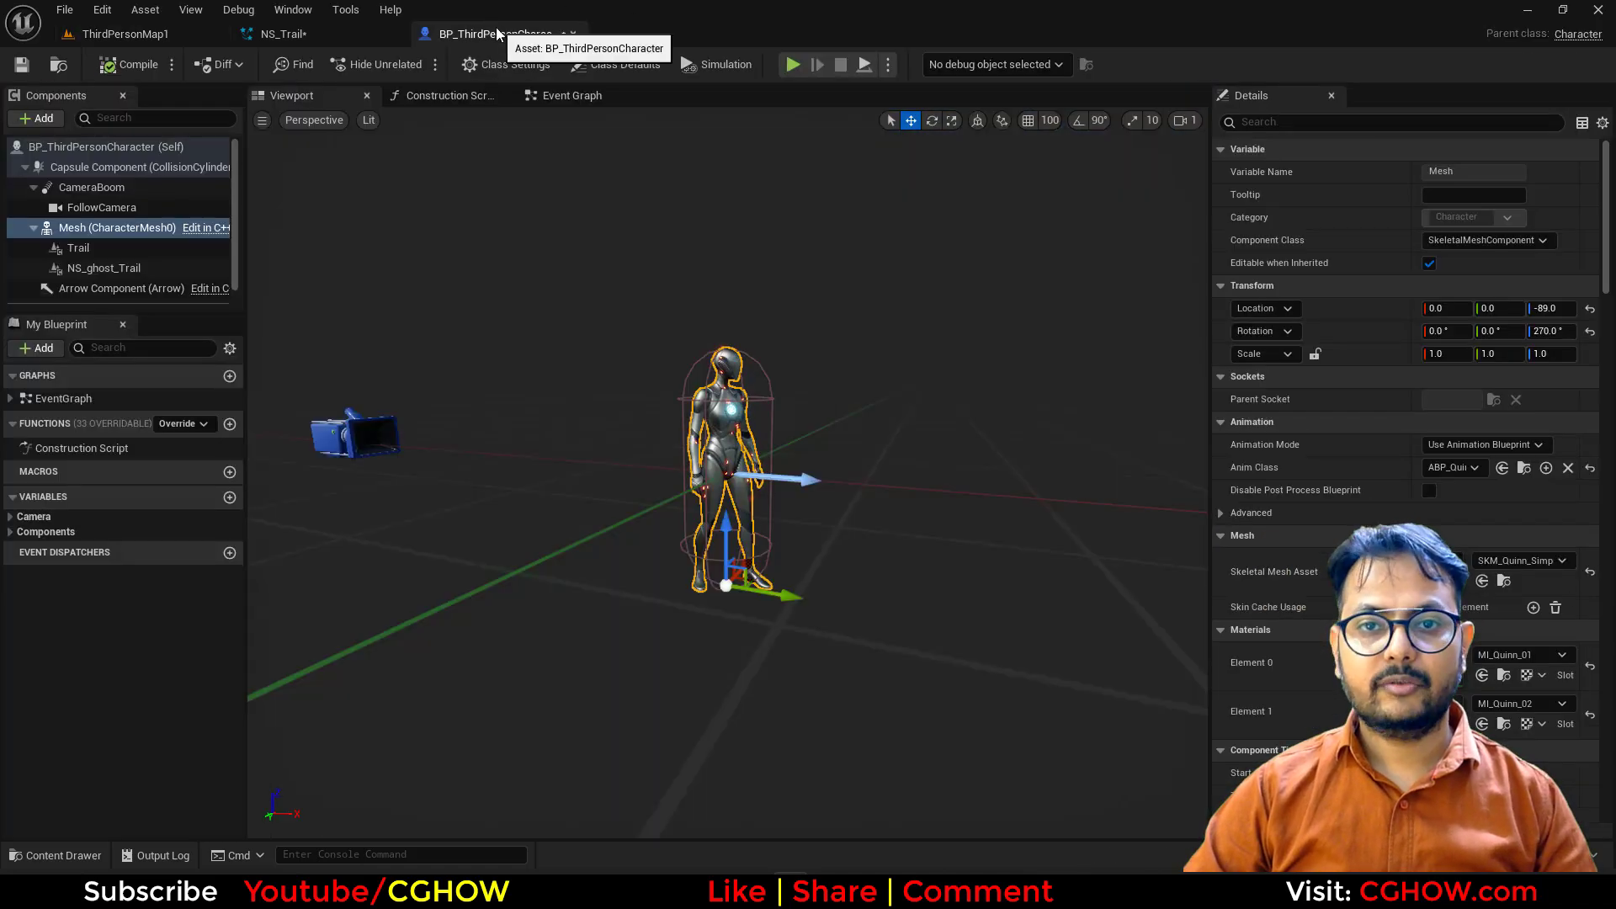
pyautogui.middleClick(498, 34)
pyautogui.click(323, 445)
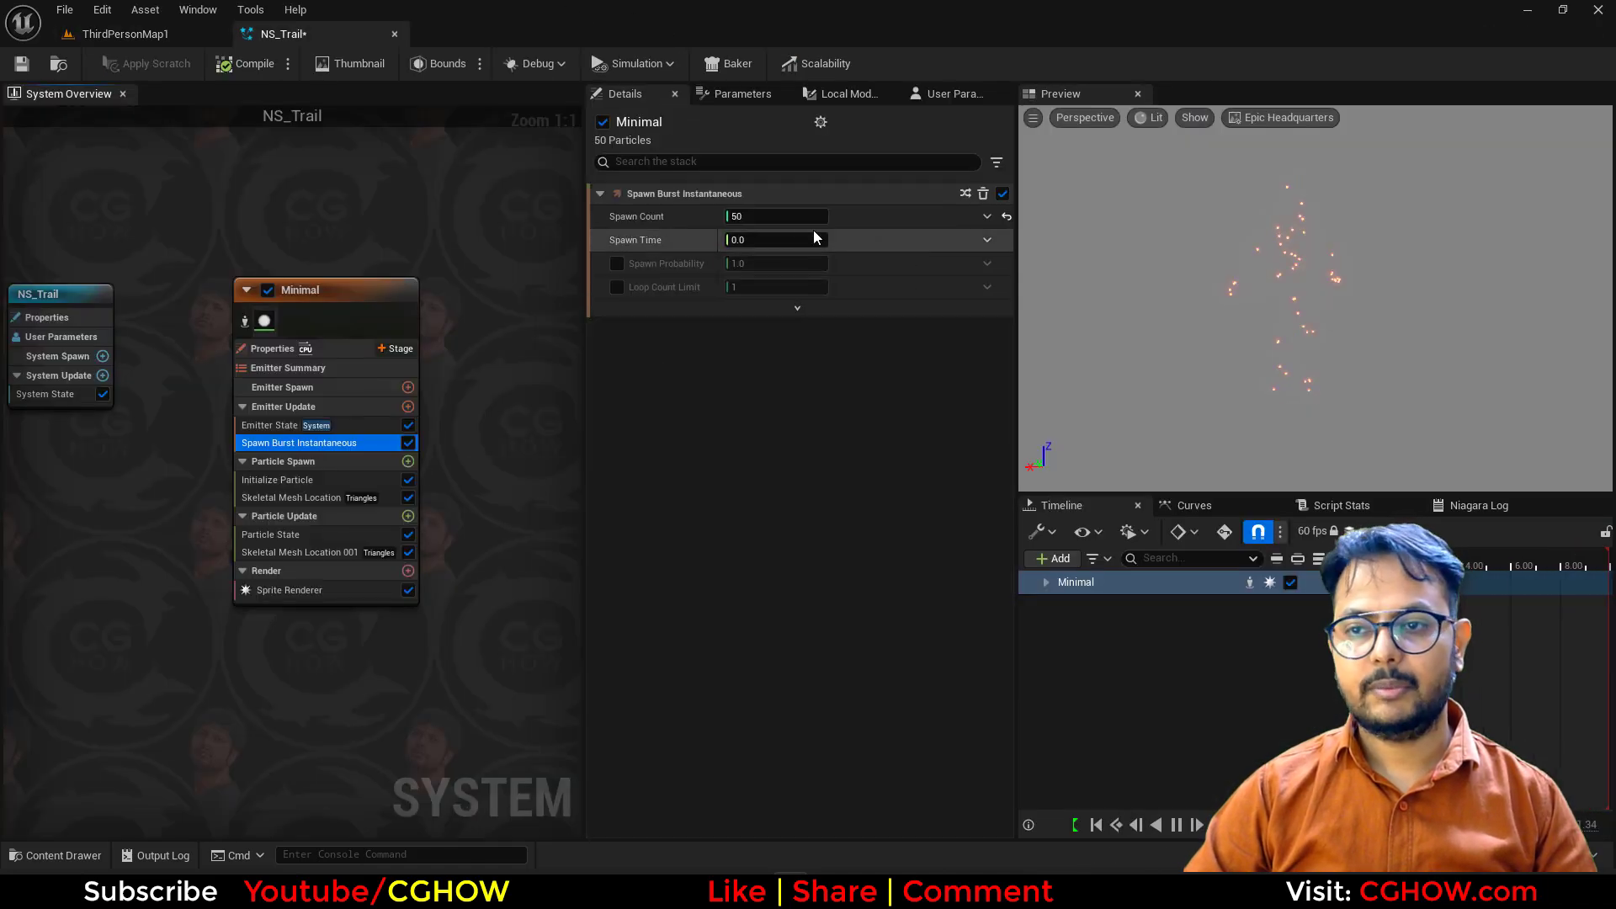
pyautogui.click(774, 218)
pyautogui.write('20')
pyautogui.press('Return')
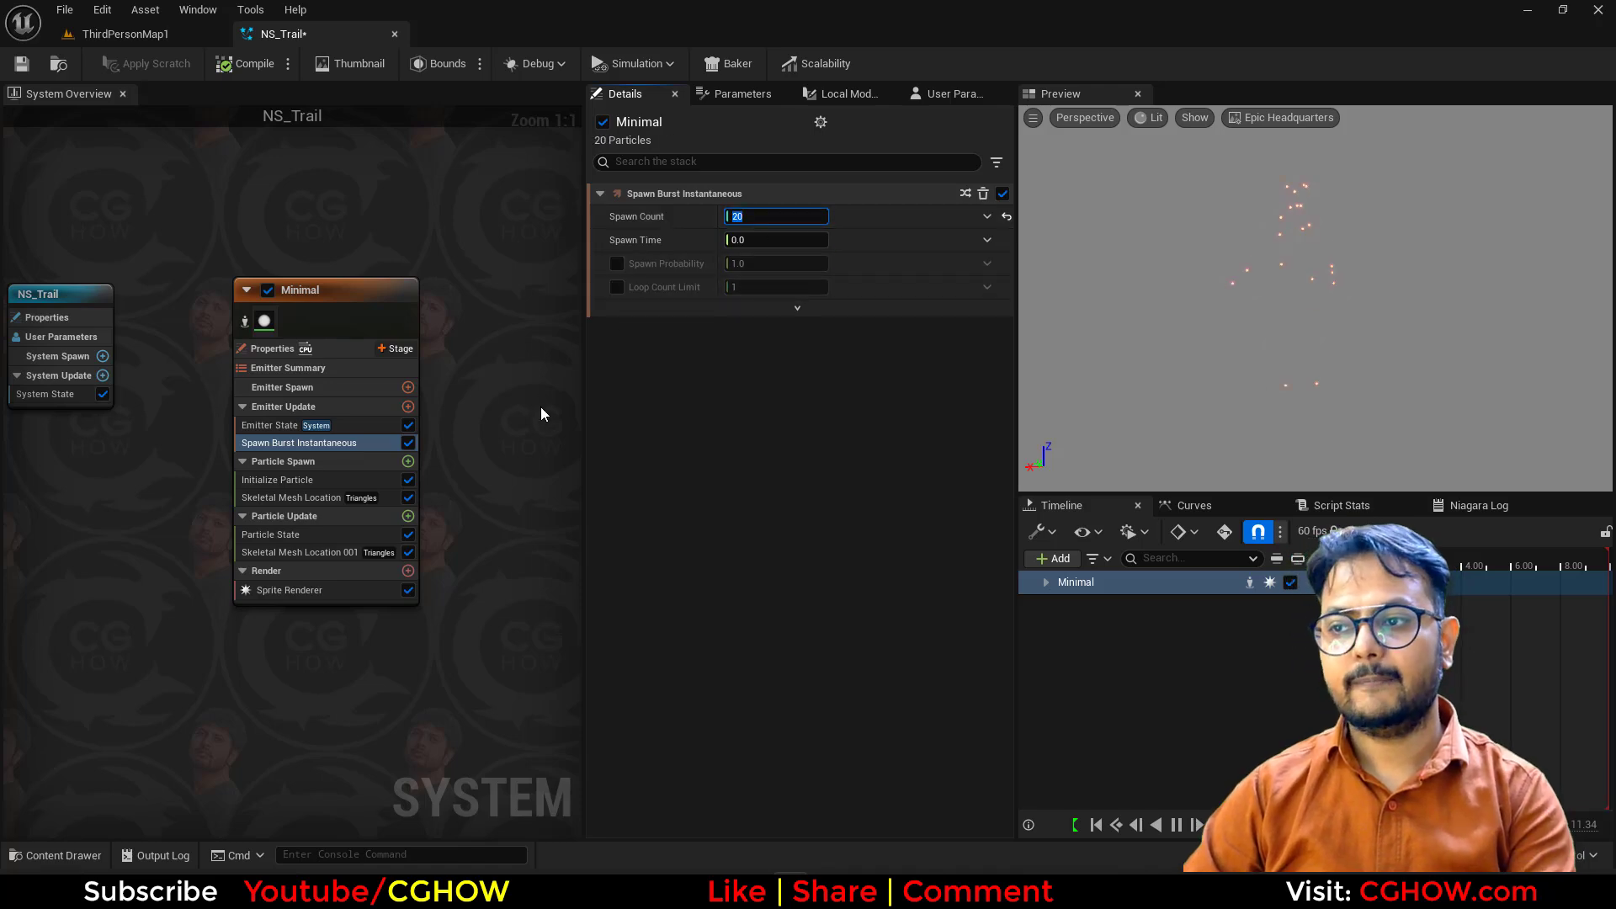
pyautogui.click(295, 496)
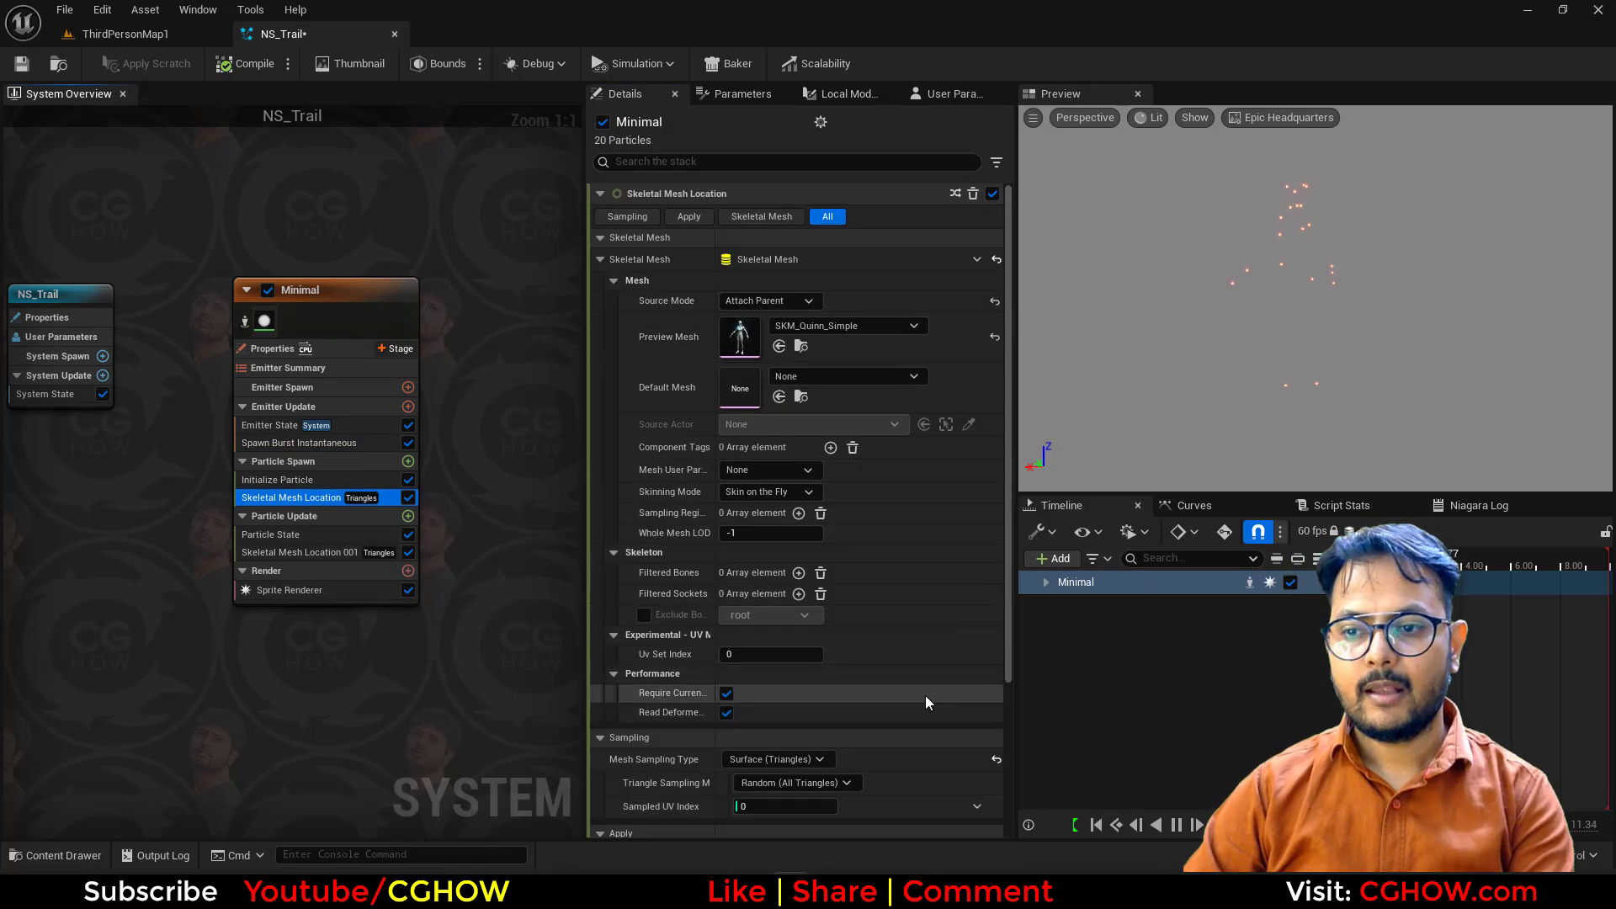
pyautogui.scroll(-5, 643, 441)
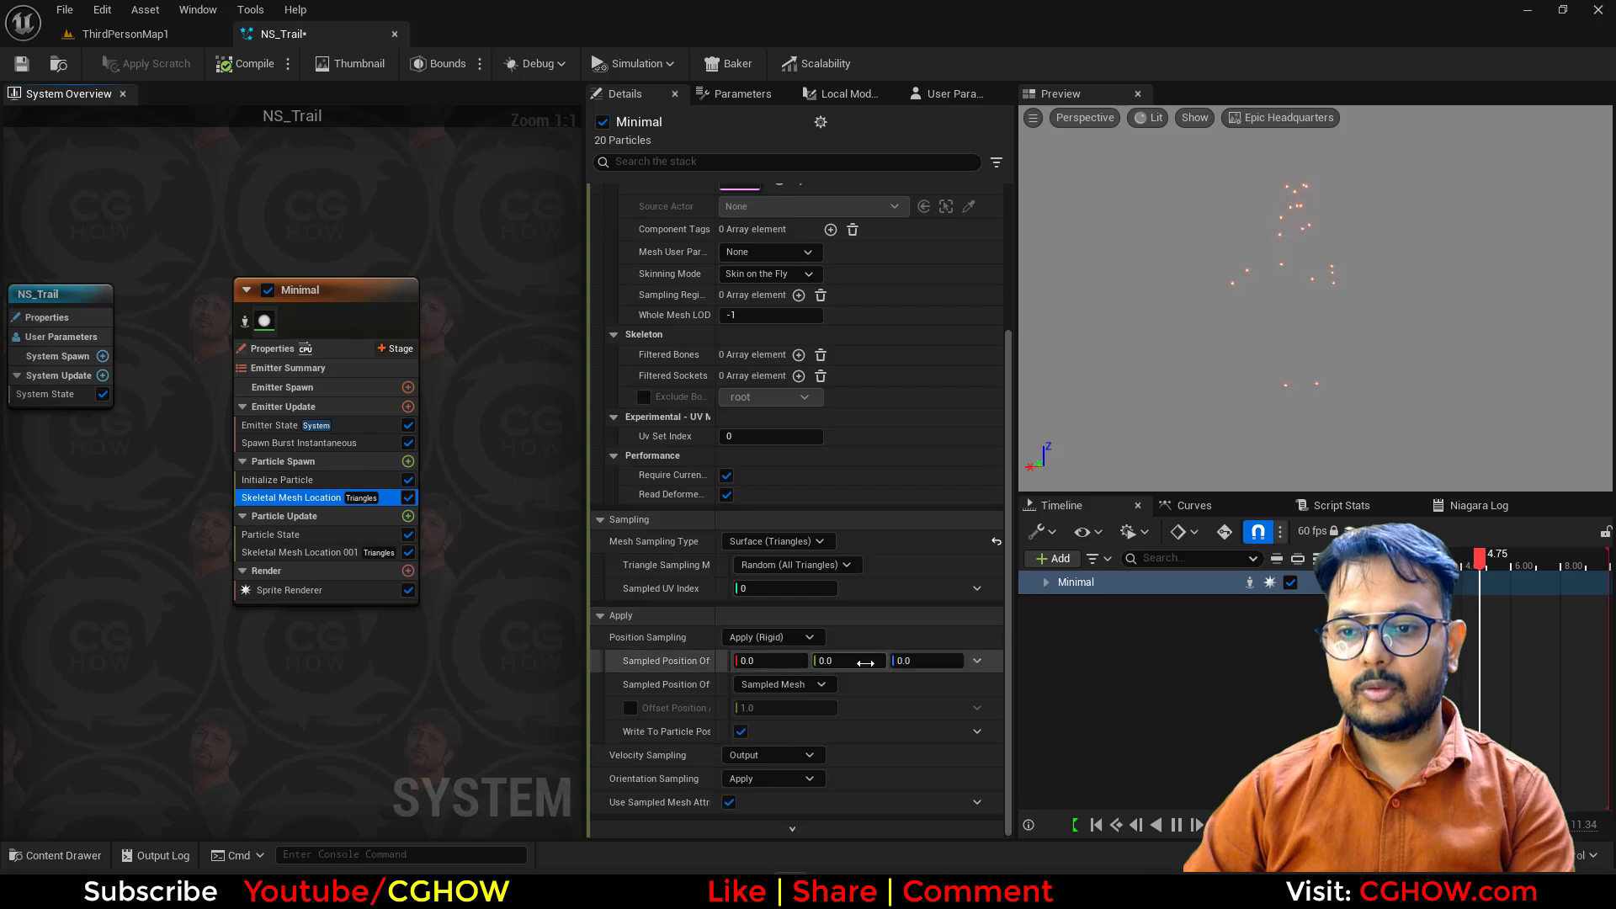
pyautogui.scroll(2, 810, 631)
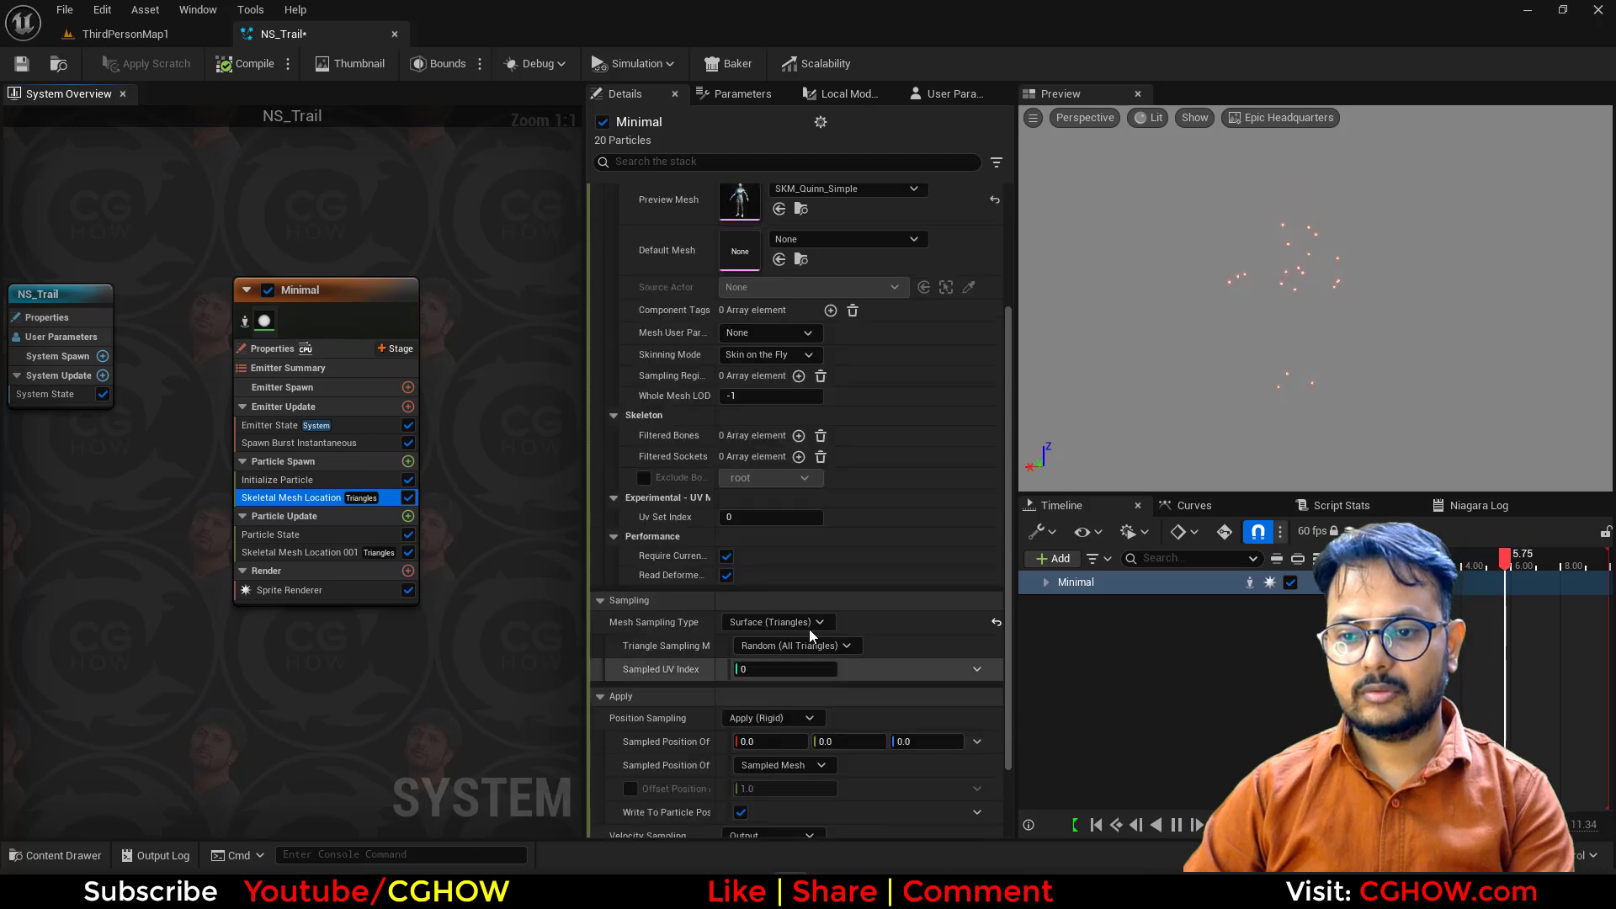
# Step: Enable Determinism in the Minimal emitter's properties, try a Random Seed of 5, and set the seed to 100
pyautogui.click(262, 348)
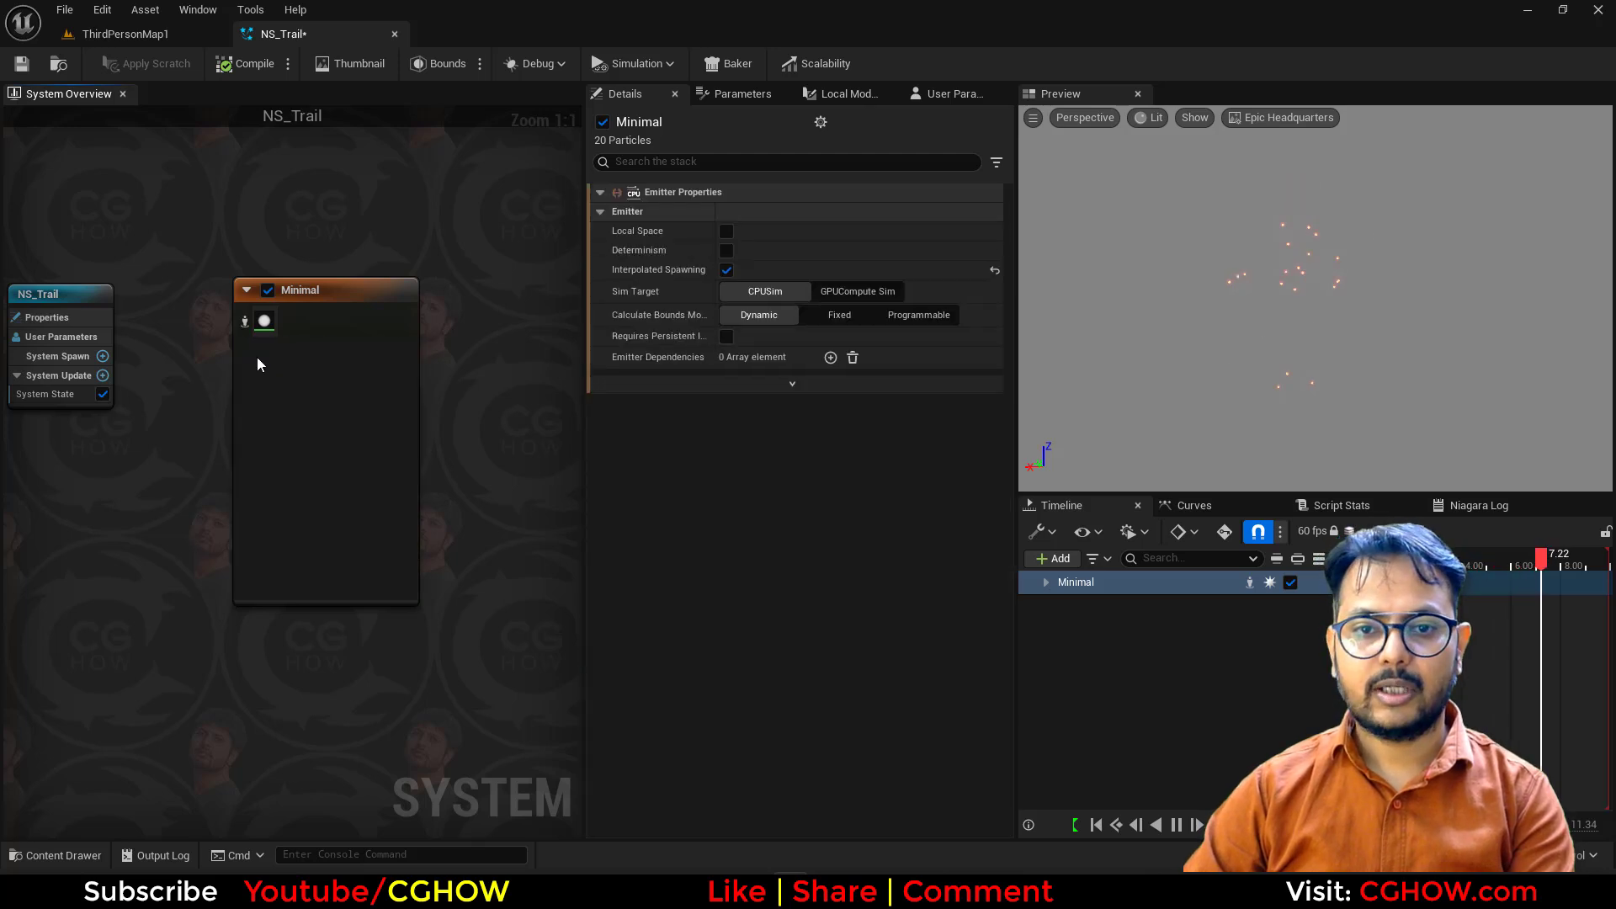
pyautogui.click(729, 232)
pyautogui.click(729, 251)
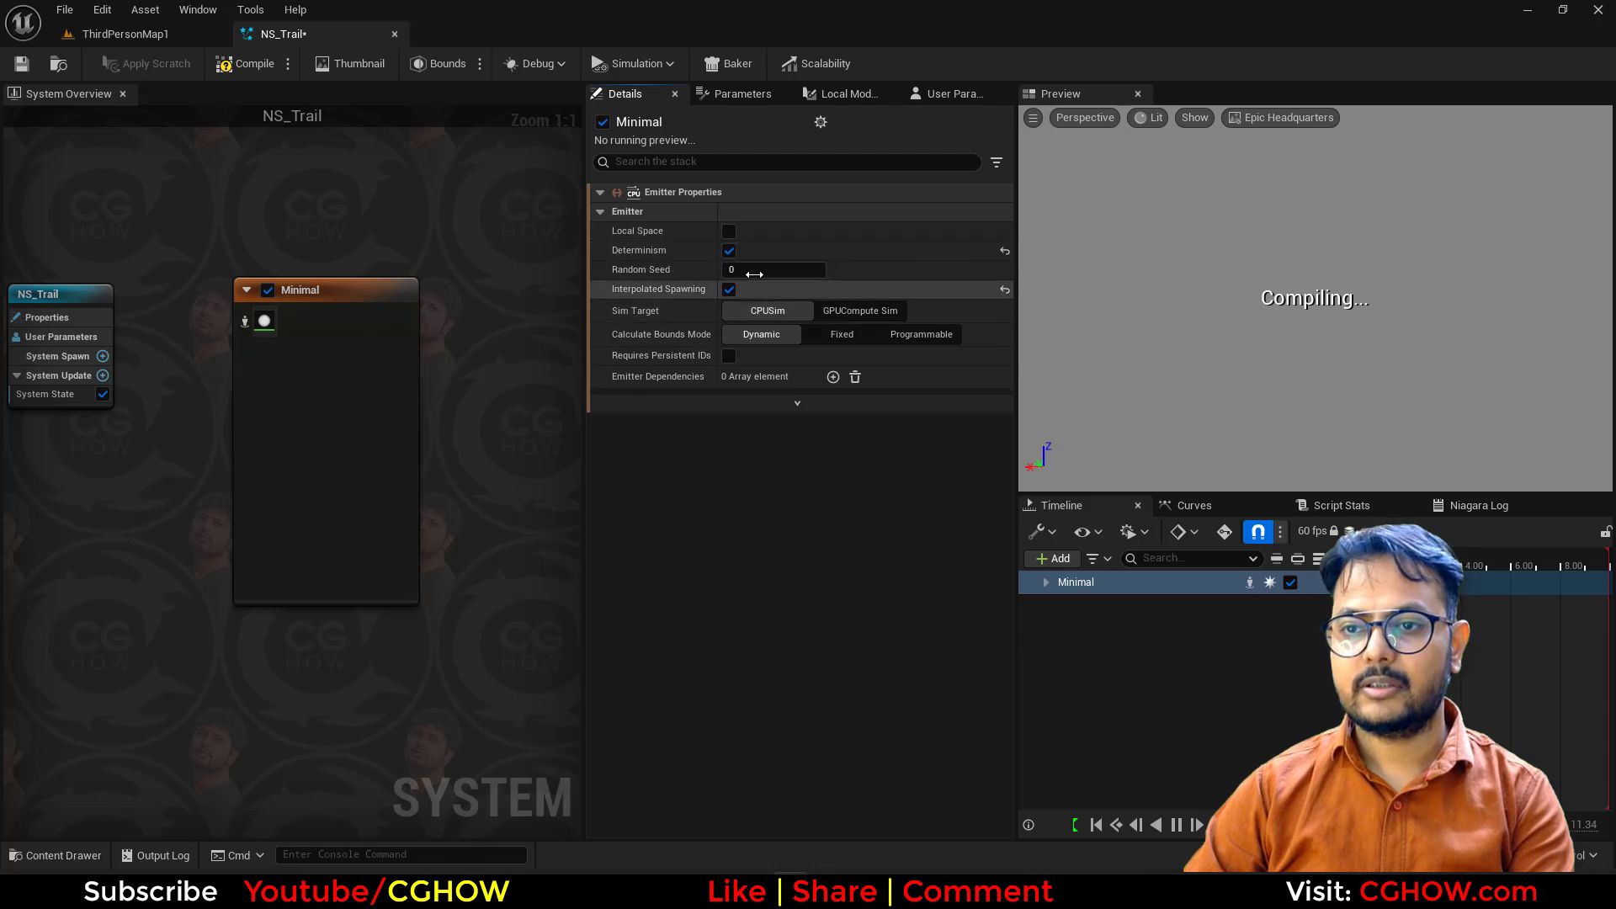
pyautogui.click(754, 271)
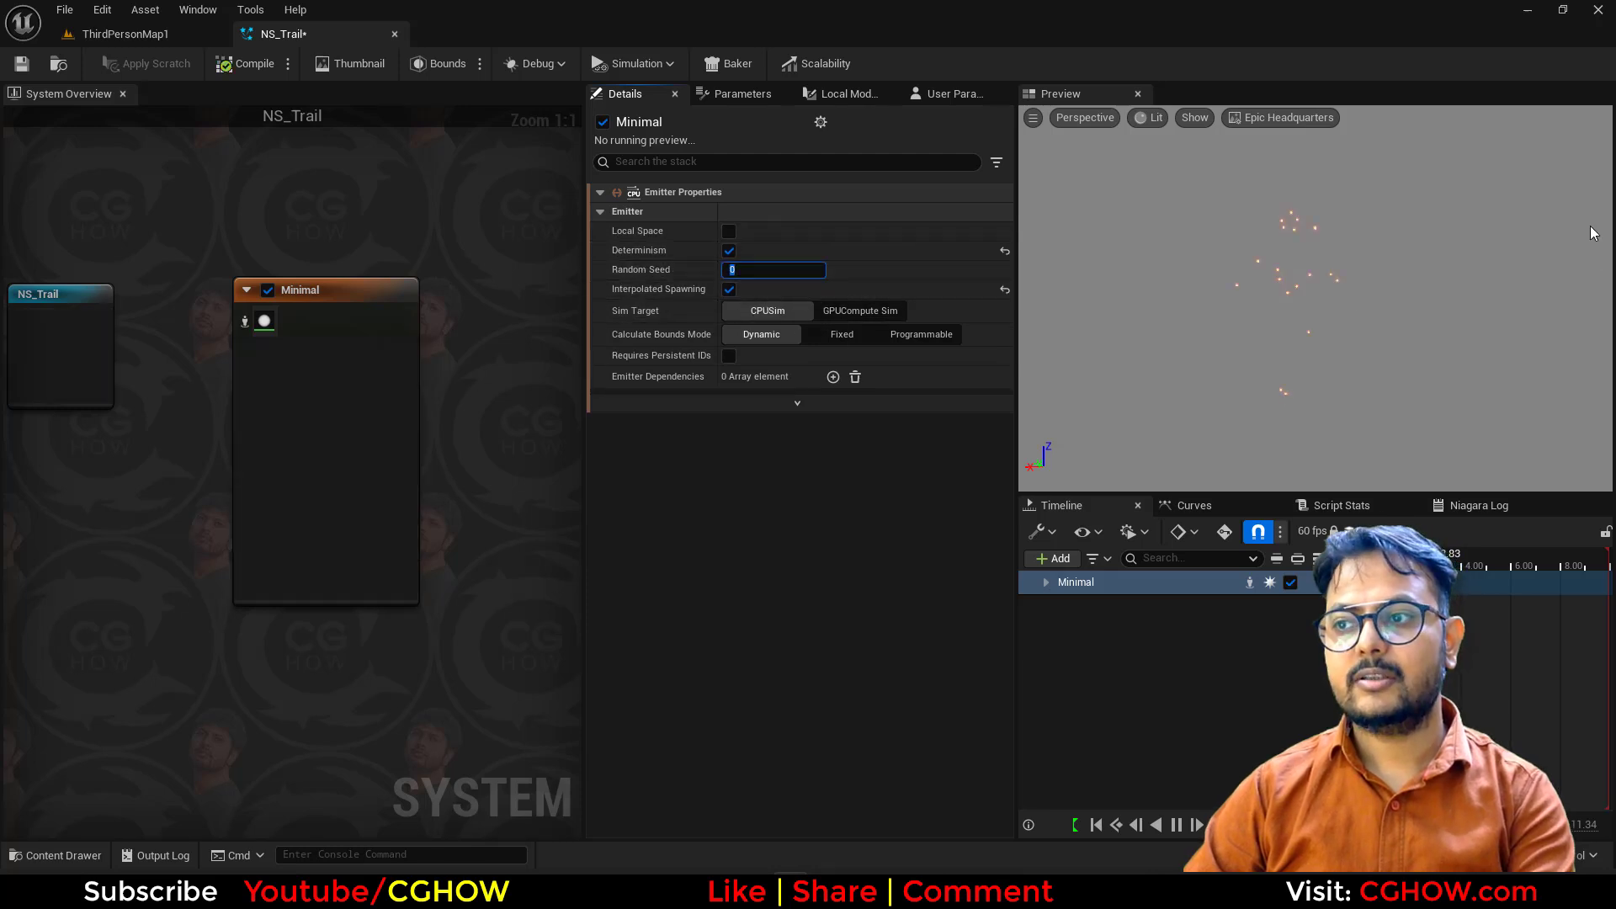
pyautogui.write('5')
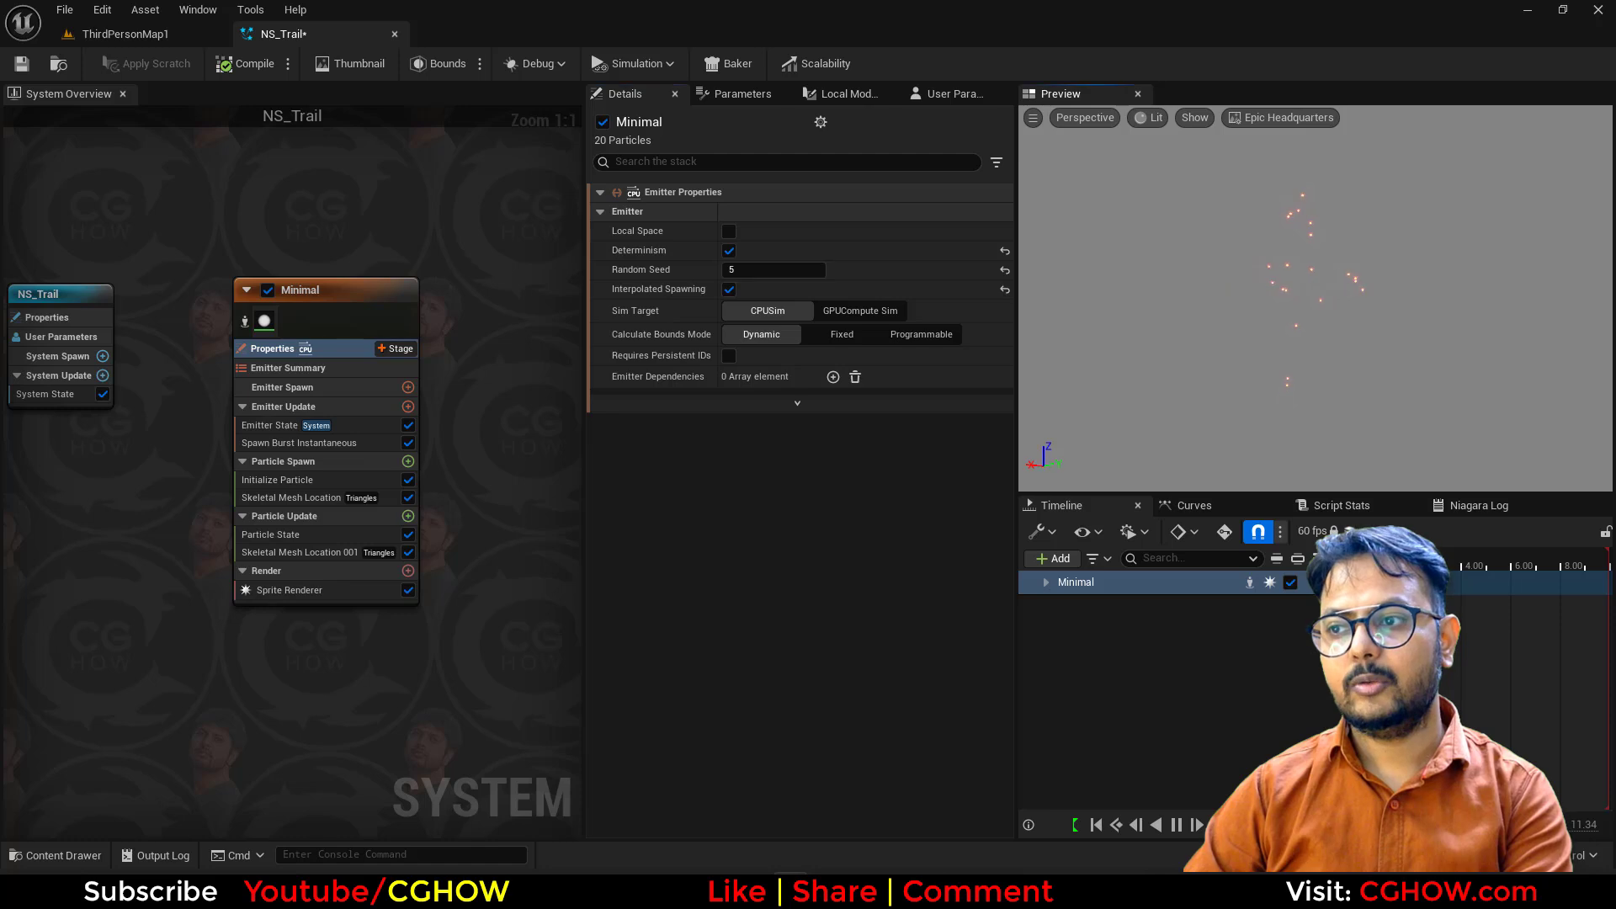
pyautogui.click(762, 270)
pyautogui.write('100')
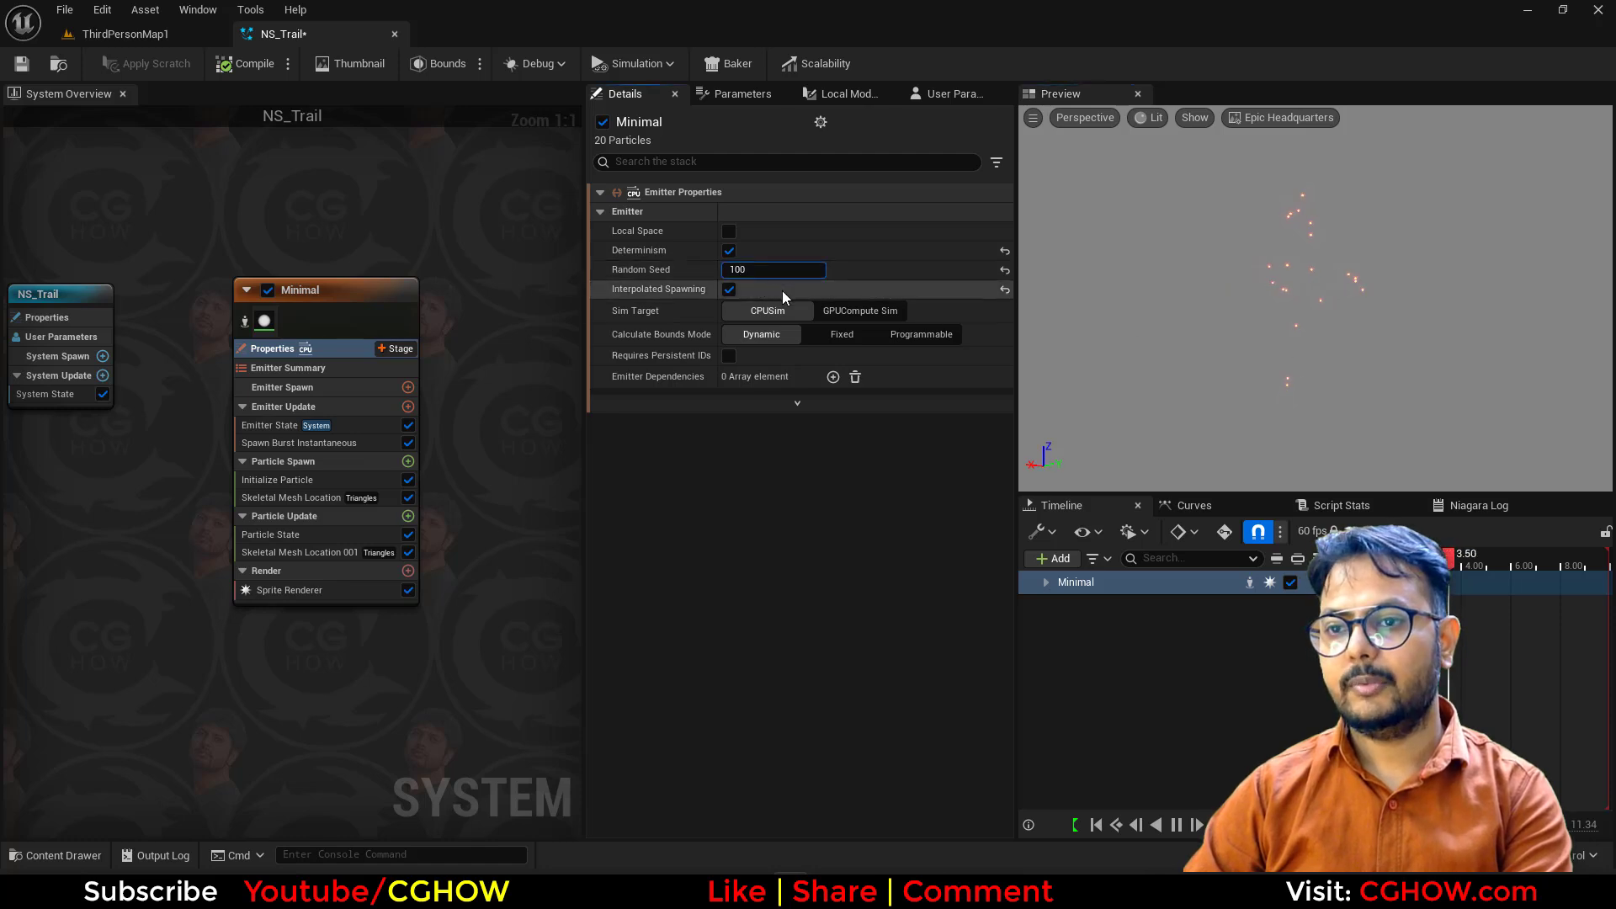
# Step: Try a Random Seed of 107 for the Minimal emitter, and set the seed to 110
pyautogui.click(886, 286)
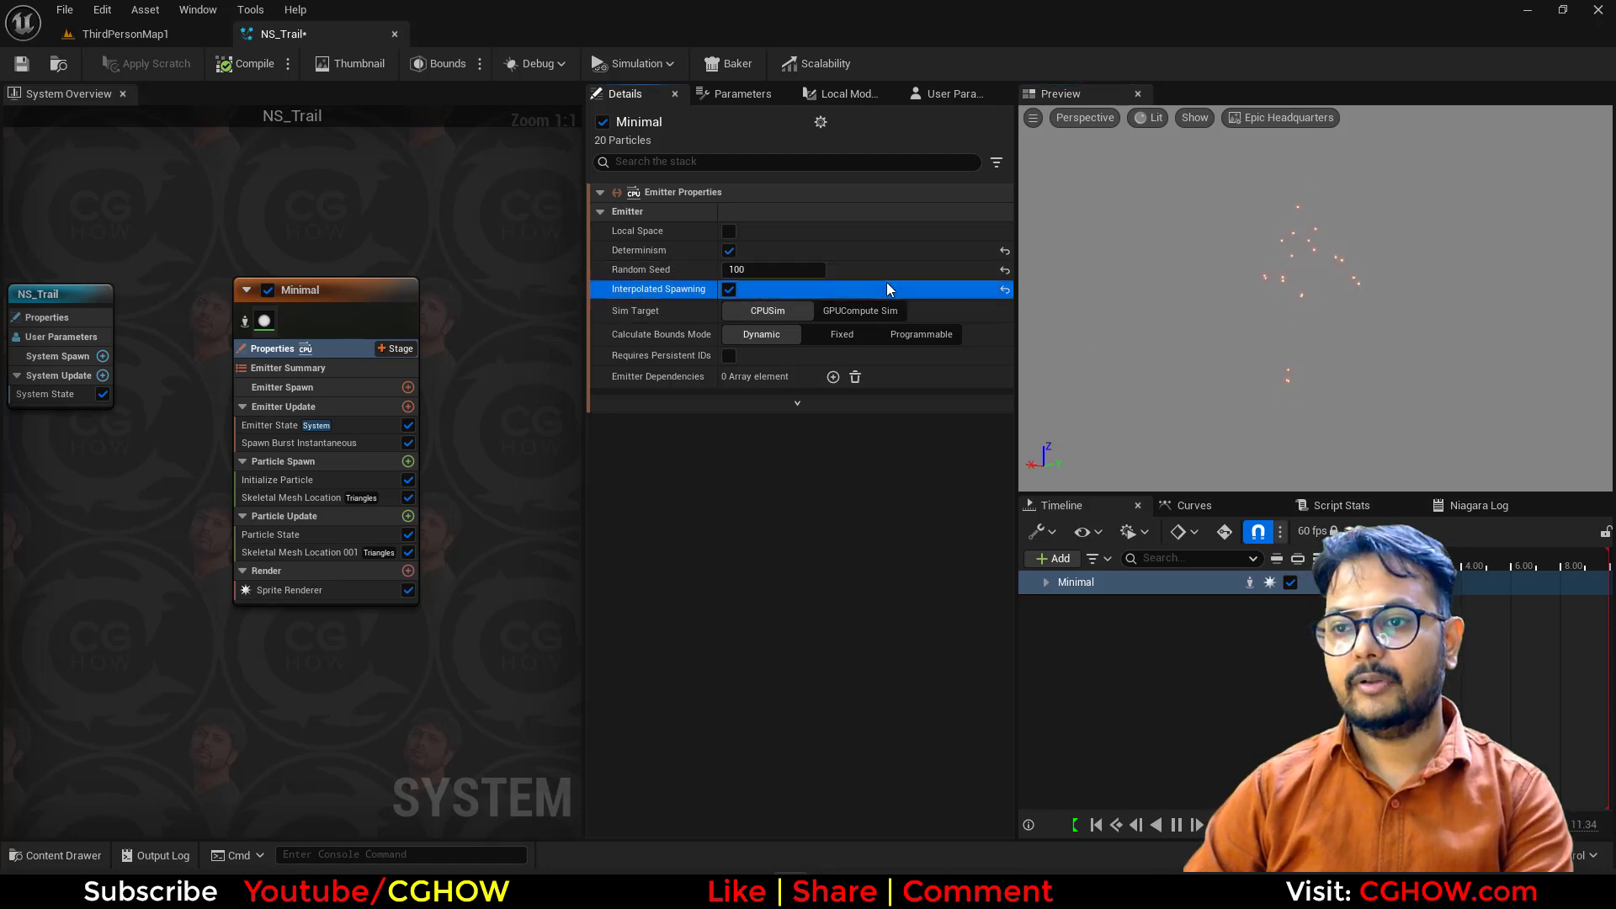
pyautogui.click(774, 270)
pyautogui.write('123')
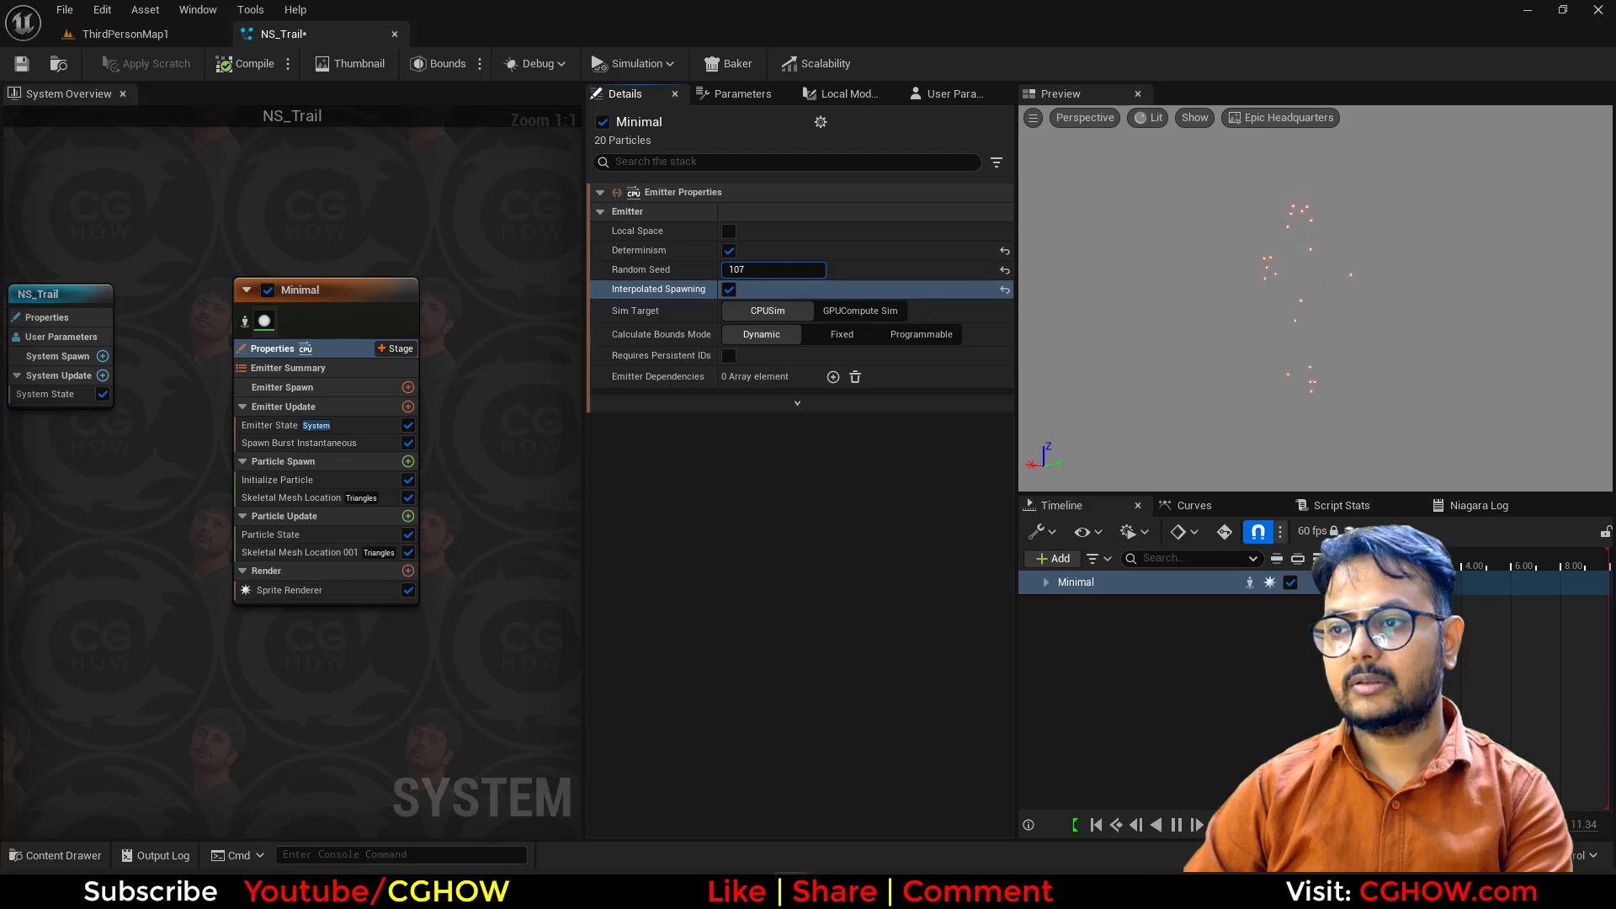
pyautogui.click(773, 270)
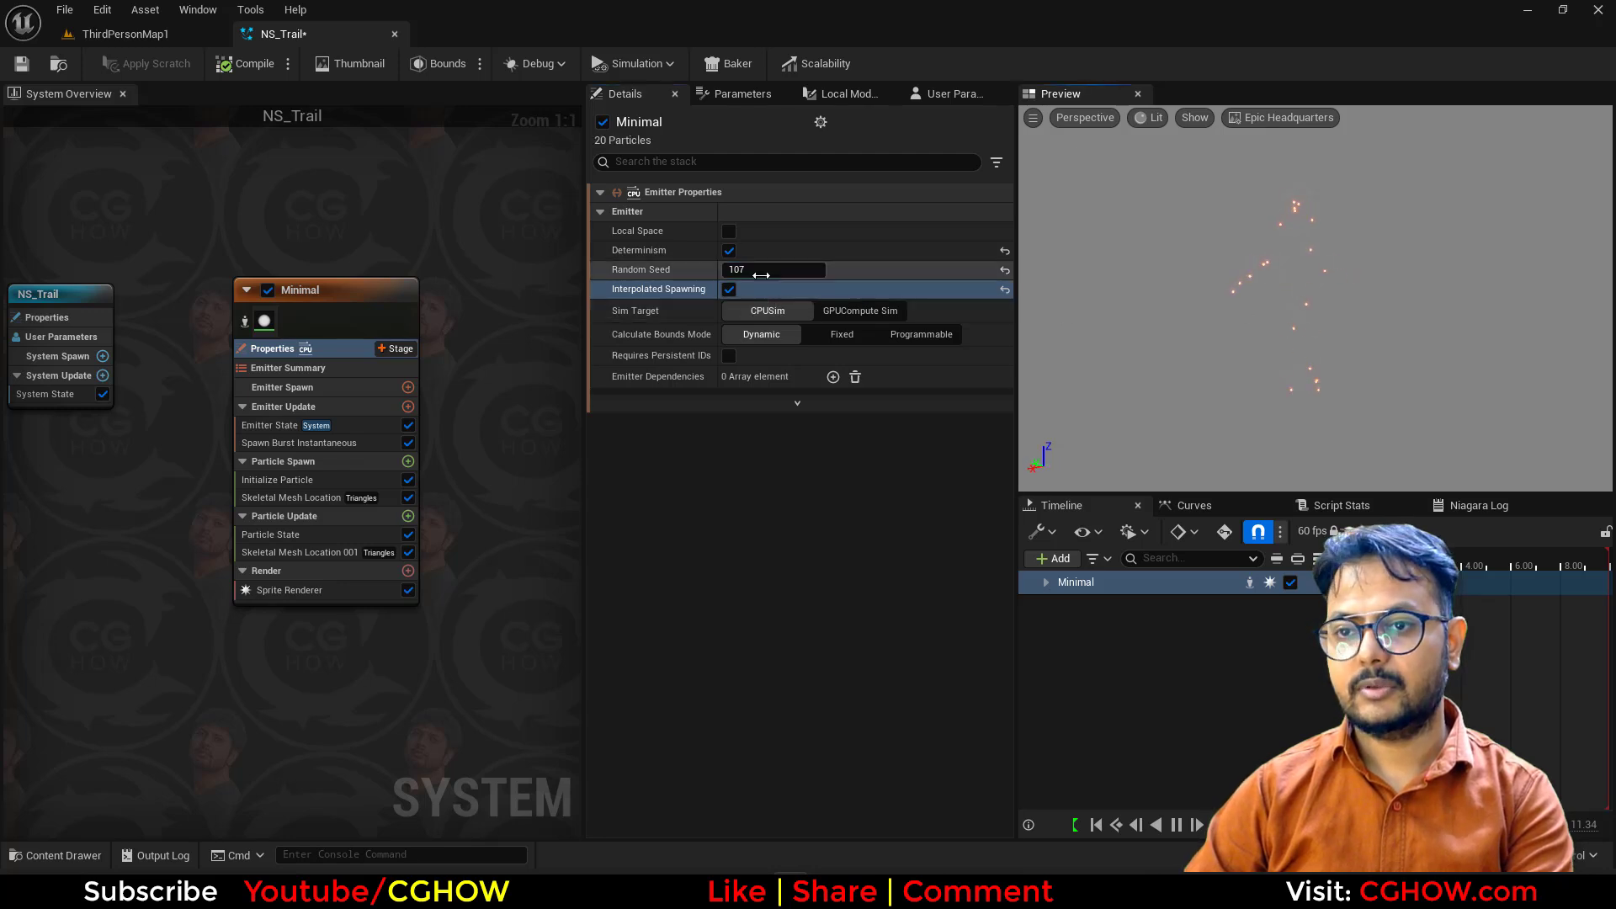
pyautogui.write('114')
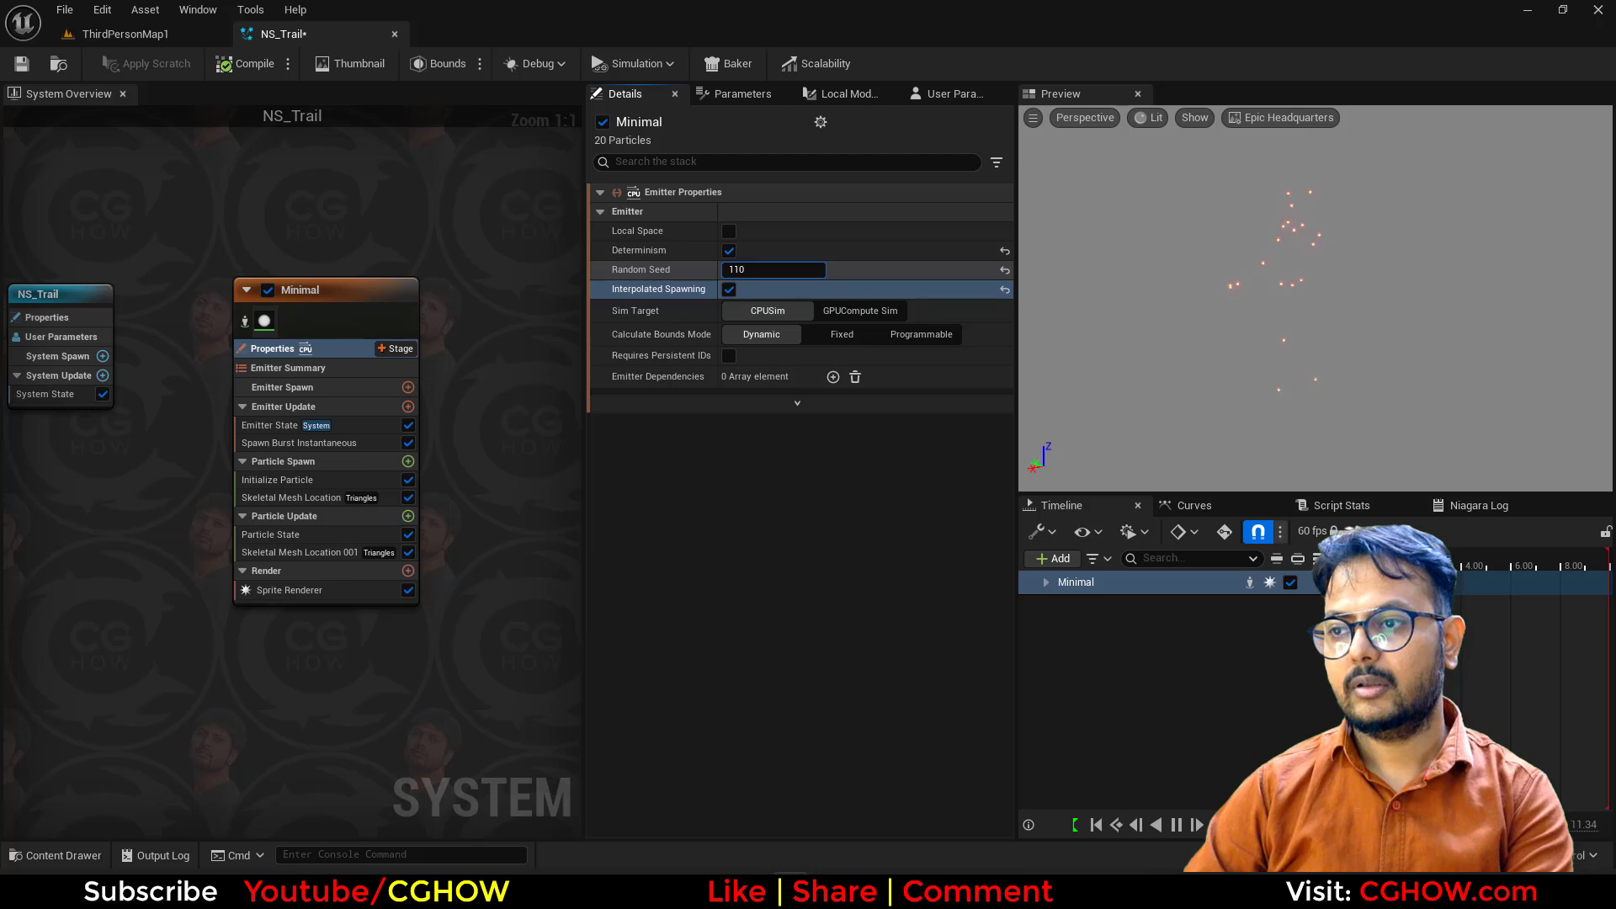
pyautogui.moveTo(1212, 299); pyautogui.dragTo(1195, 299)
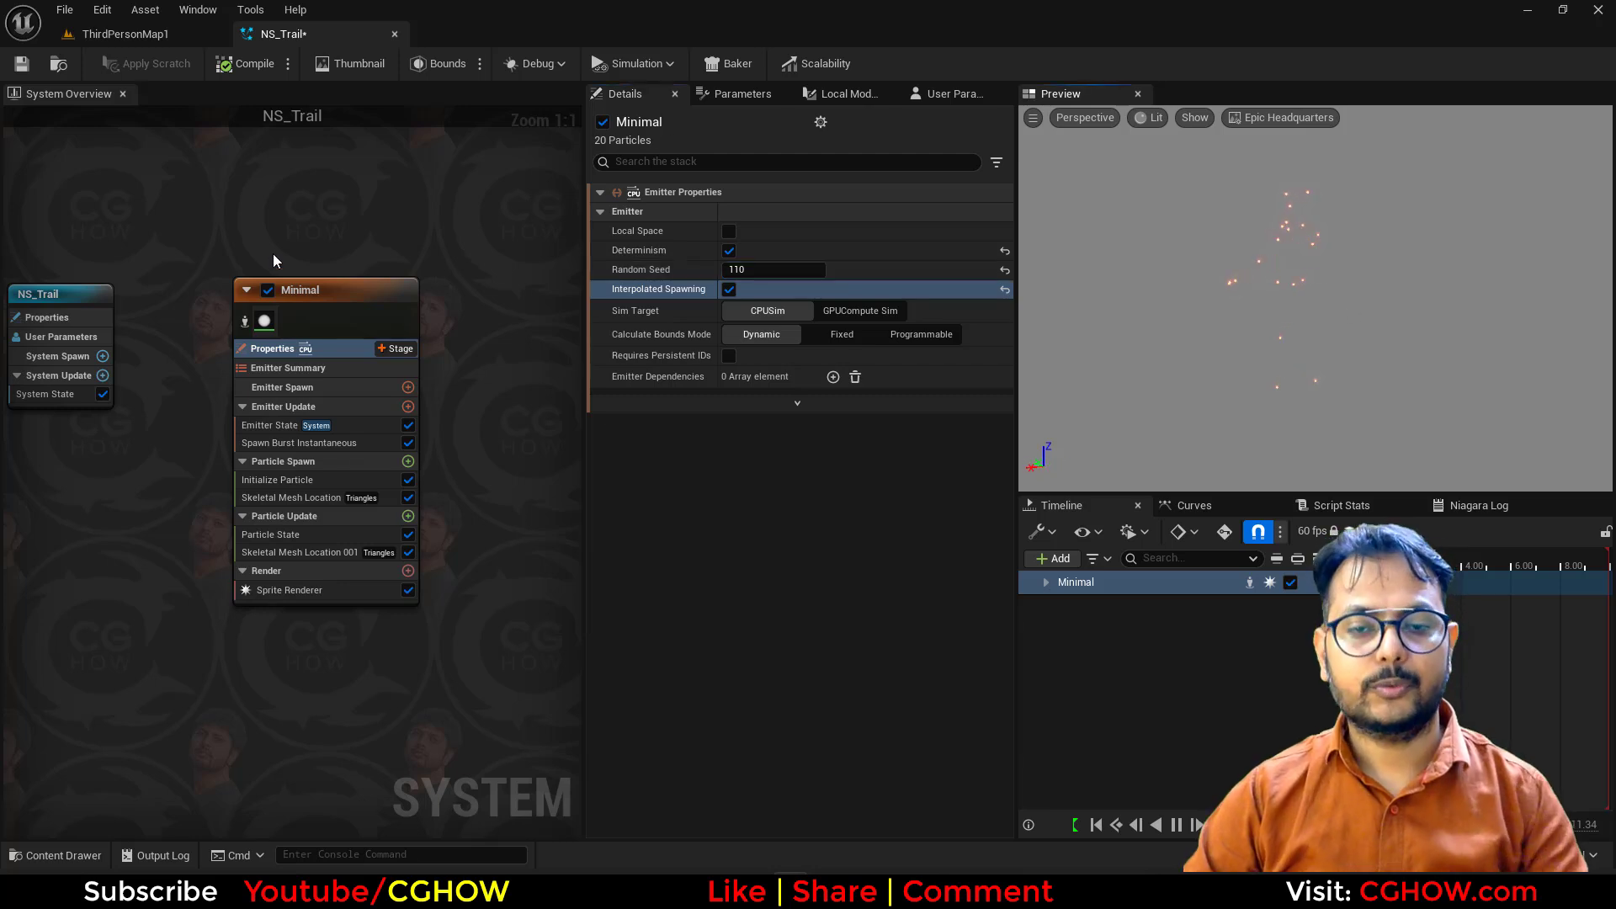
# Step: Rename the Minimal emitter as Red_Source
pyautogui.moveTo(273, 254); pyautogui.dragTo(205, 231, button='right')
pyautogui.doubleClick(204, 234)
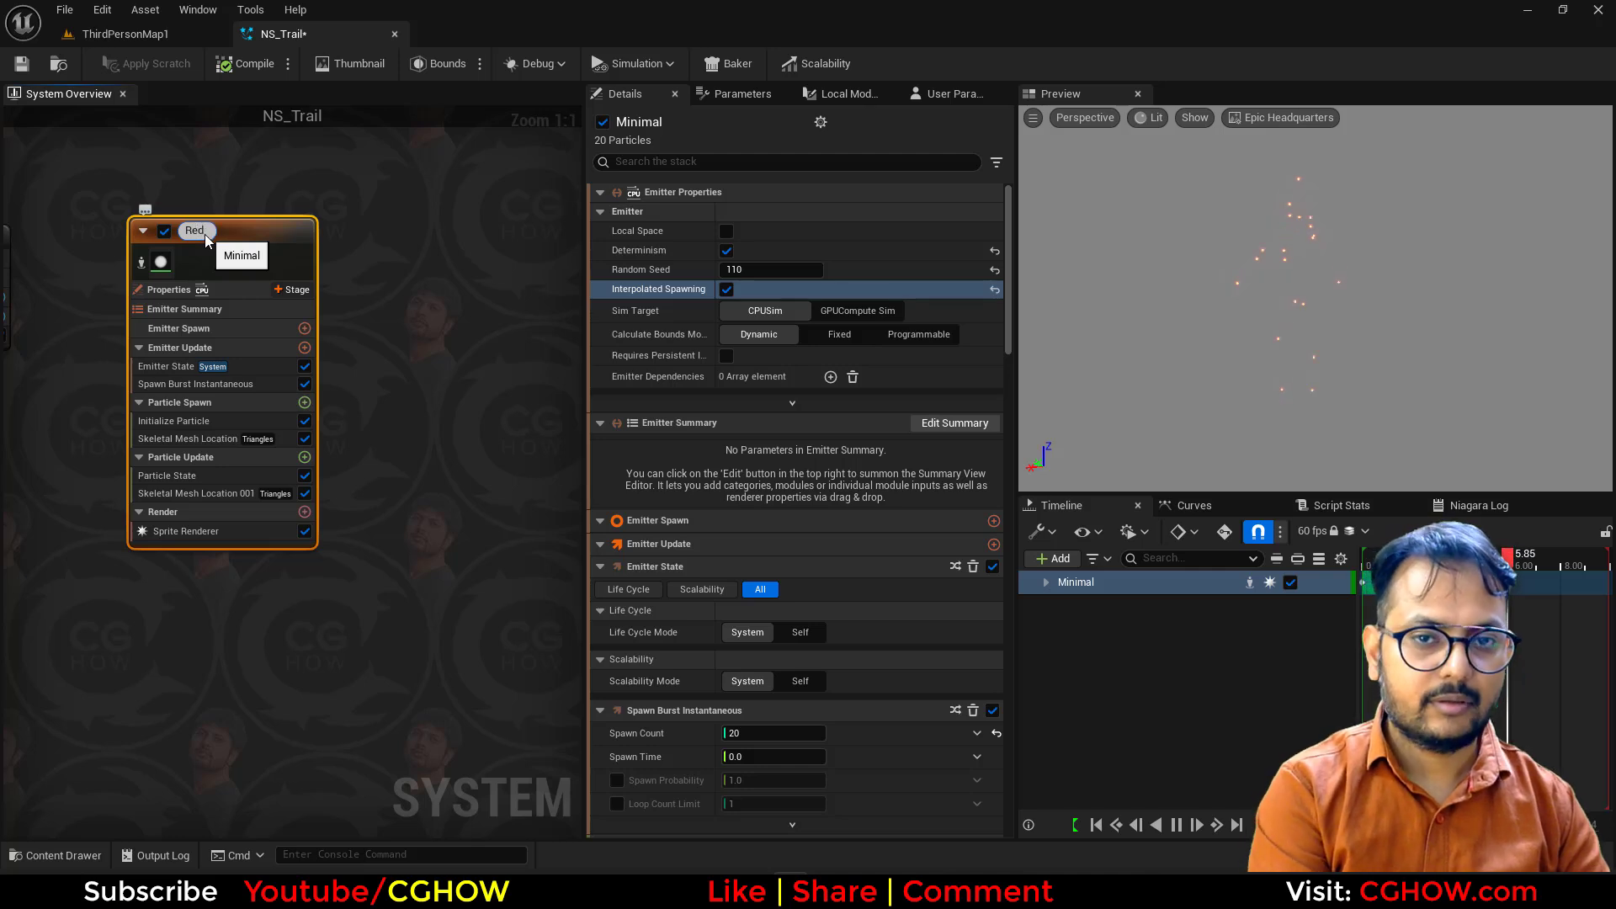
pyautogui.write('Red_Source')
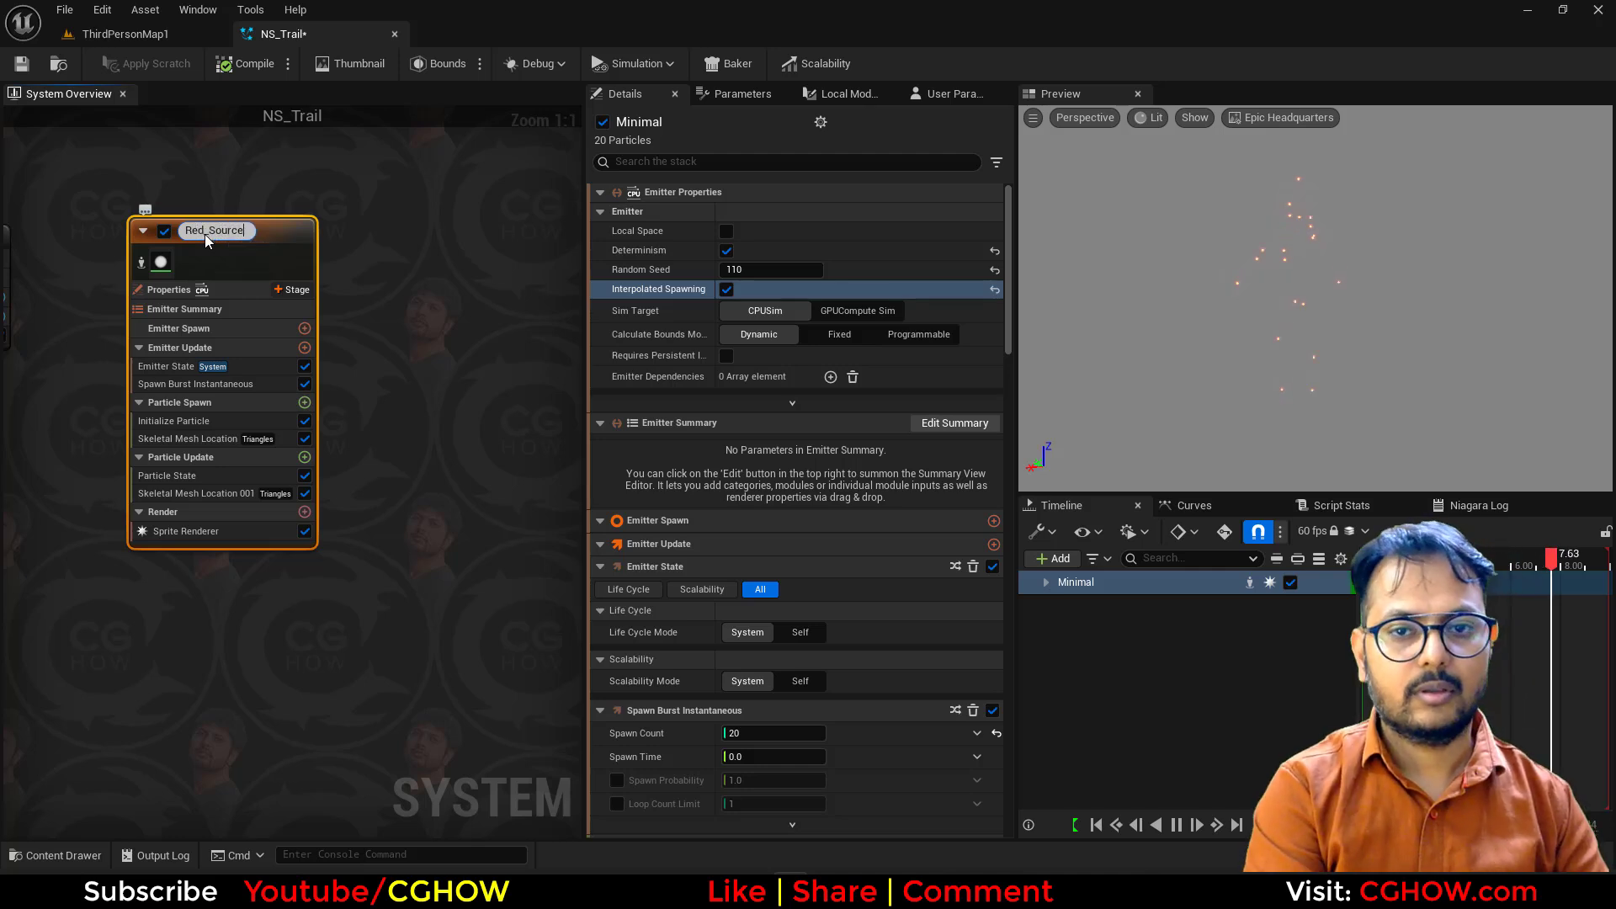
pyautogui.press('Return')
pyautogui.click(336, 240)
# Step: Add a second minimal emitter beside Red_Source and name it red_ribbon
pyautogui.moveTo(336, 240); pyautogui.dragTo(303, 196, button='right')
pyautogui.rightClick(303, 196)
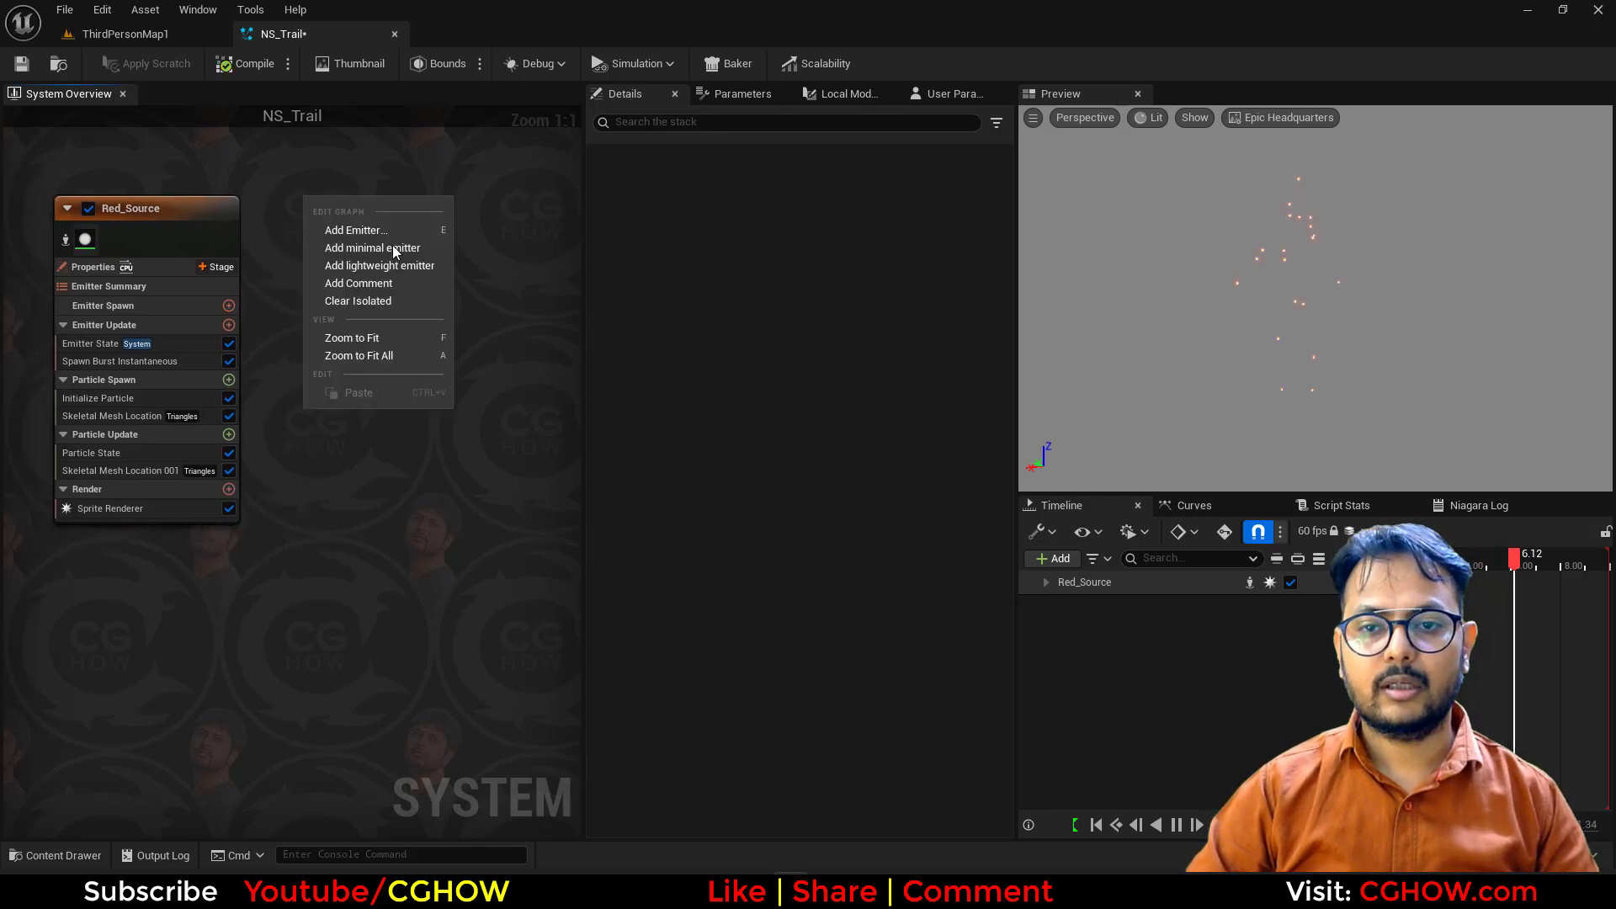
pyautogui.click(375, 249)
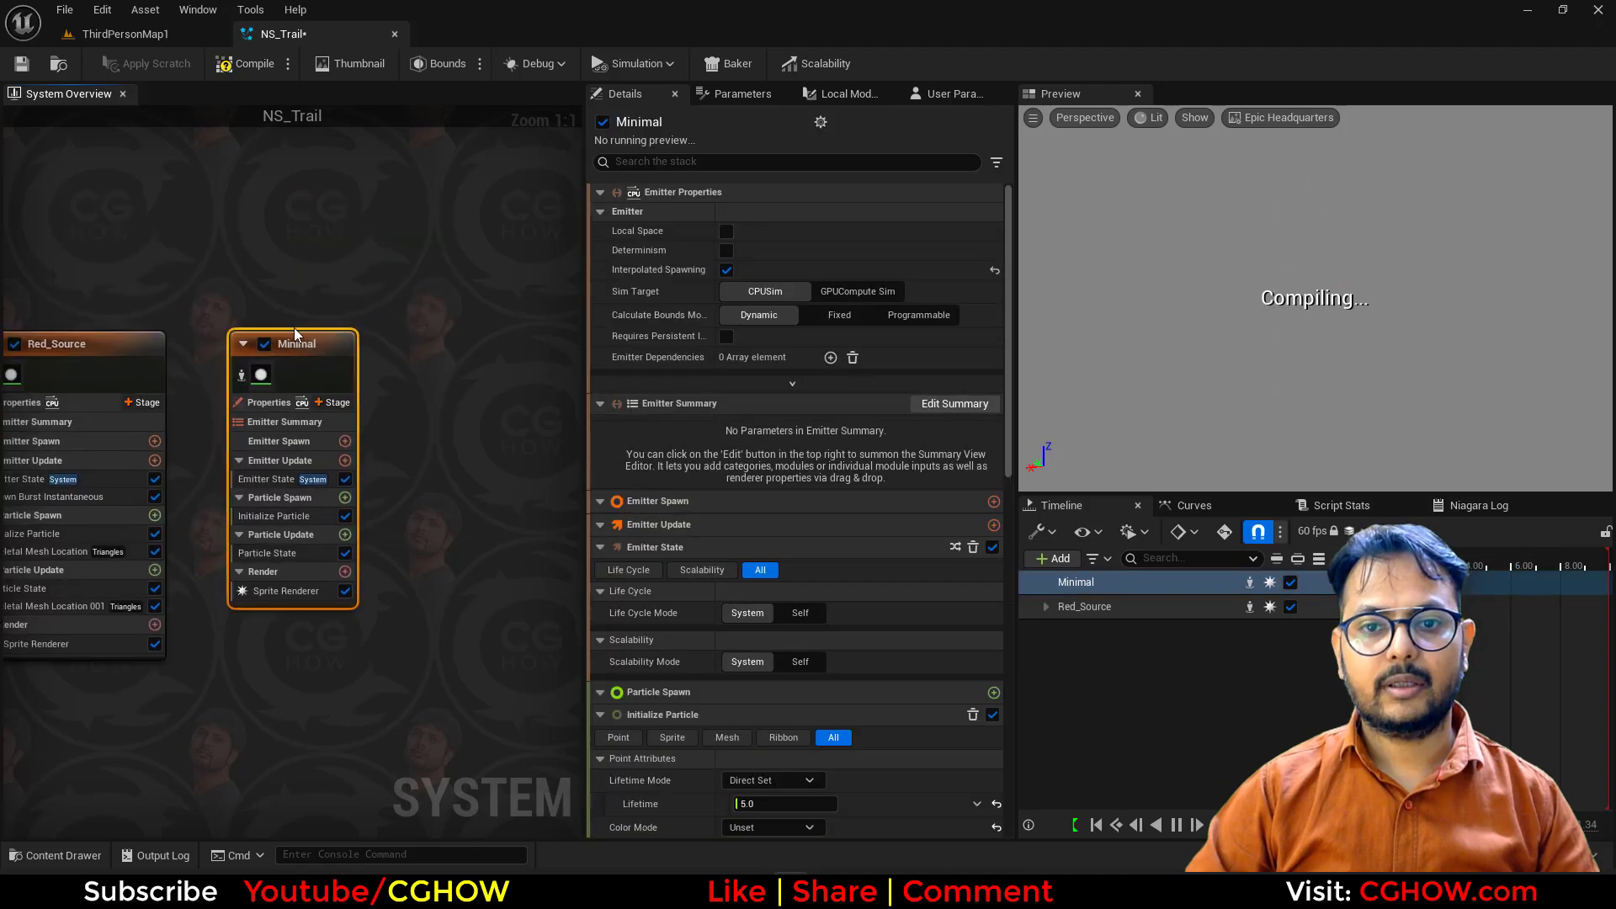
pyautogui.write('red')
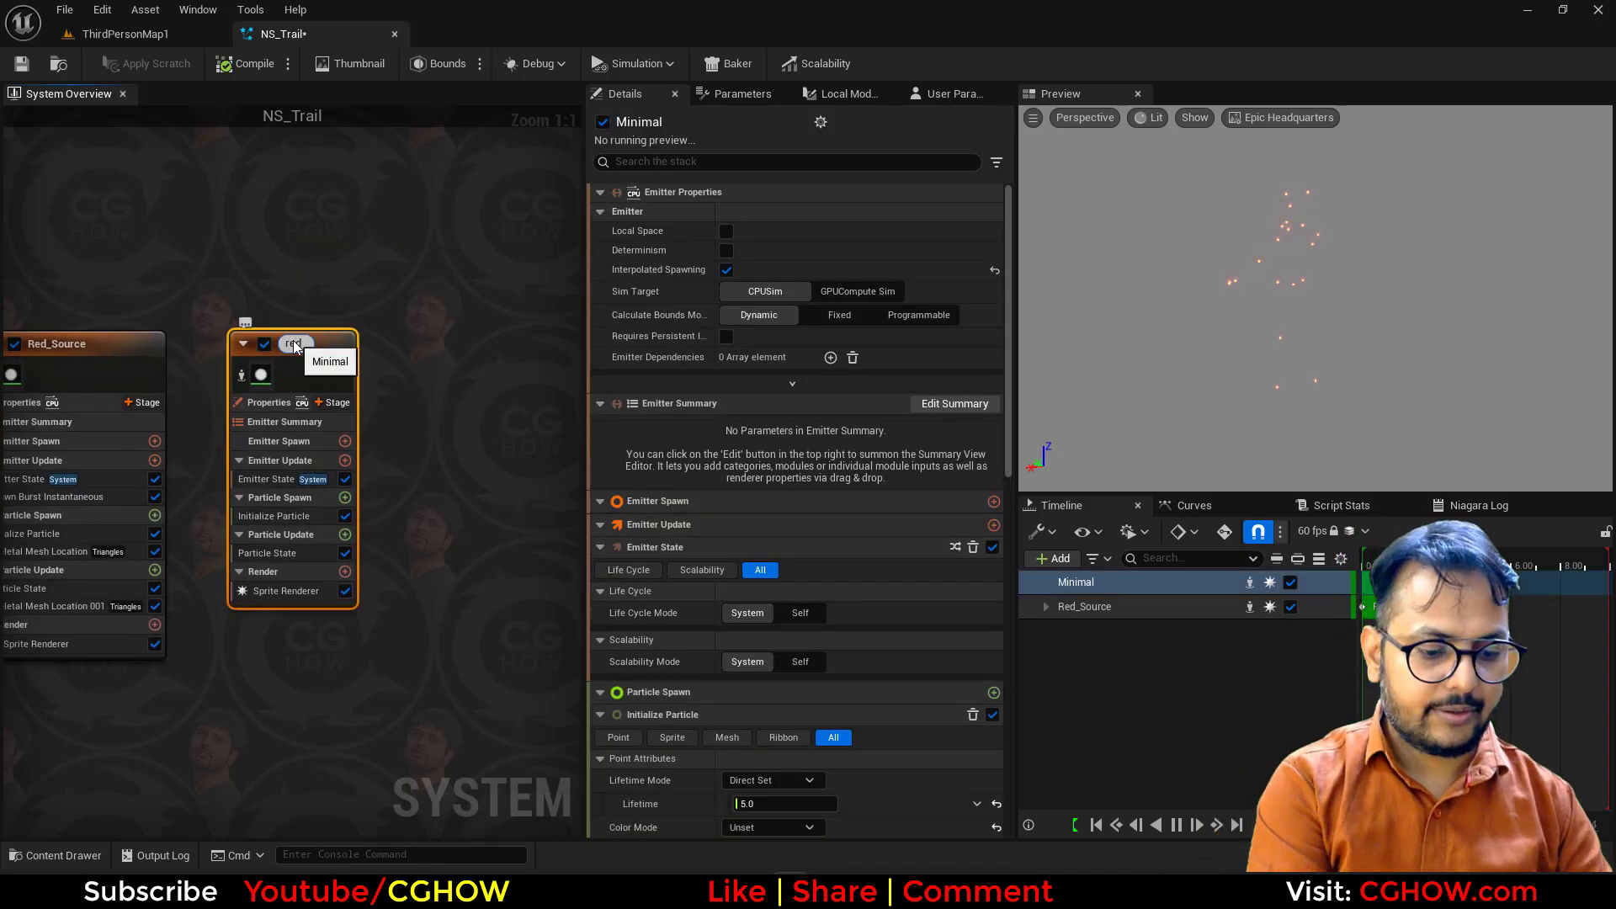
pyautogui.write('_ribbon')
pyautogui.press('Return')
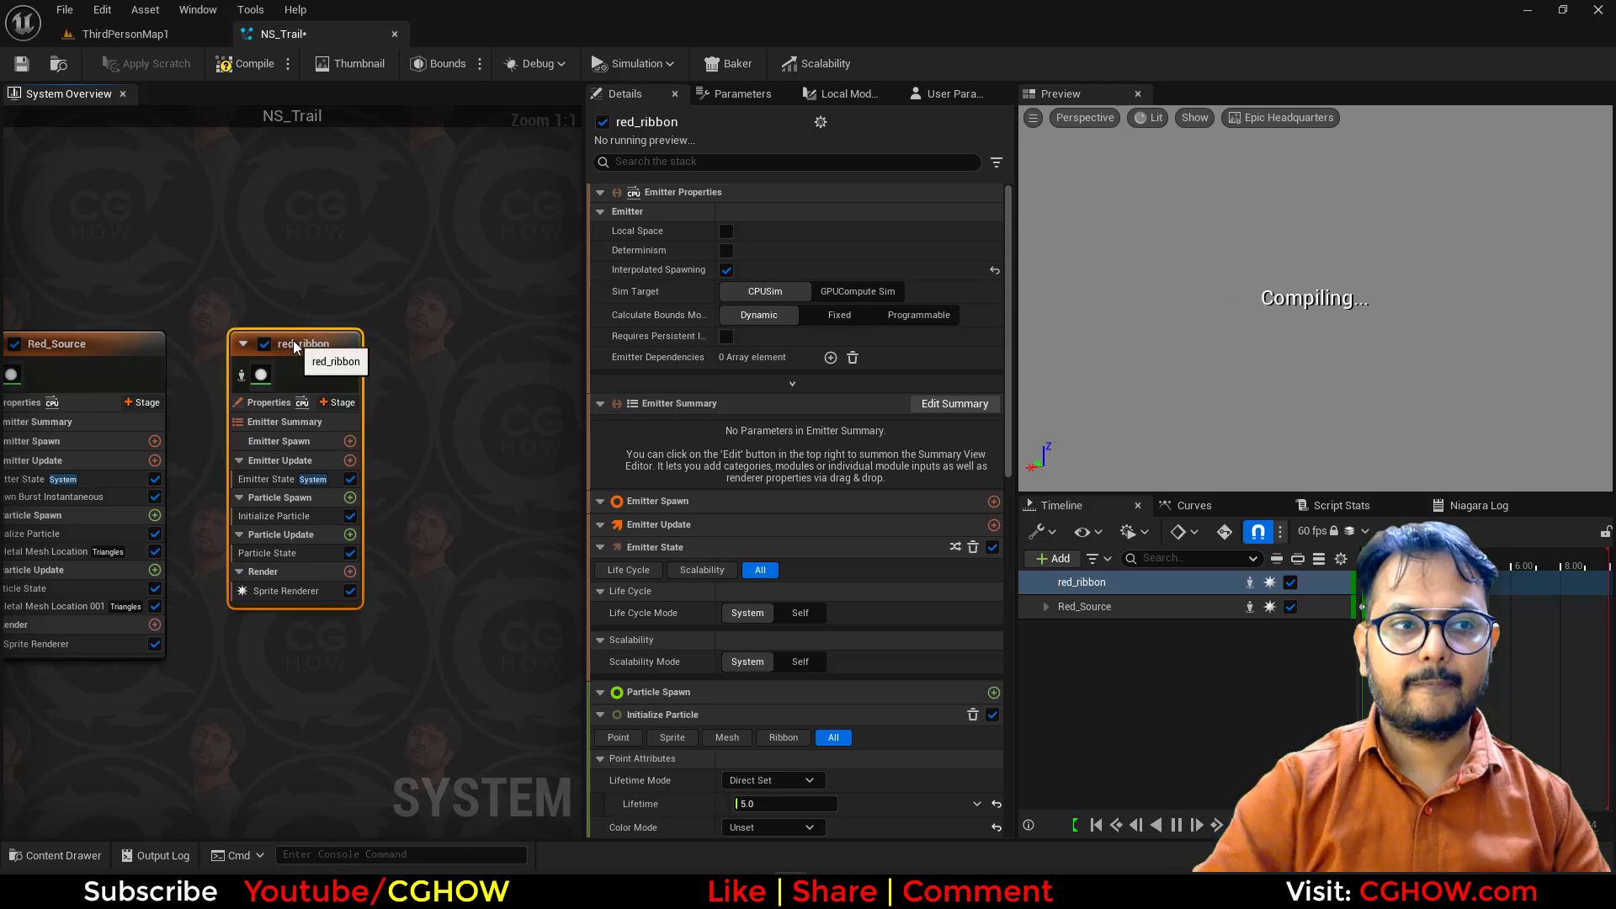
# Step: Add a Generate Location Event module to Red_Source's Particle Update and enable Requires Persistent IDs for the emitter
pyautogui.moveTo(335, 676); pyautogui.dragTo(421, 594, button='right')
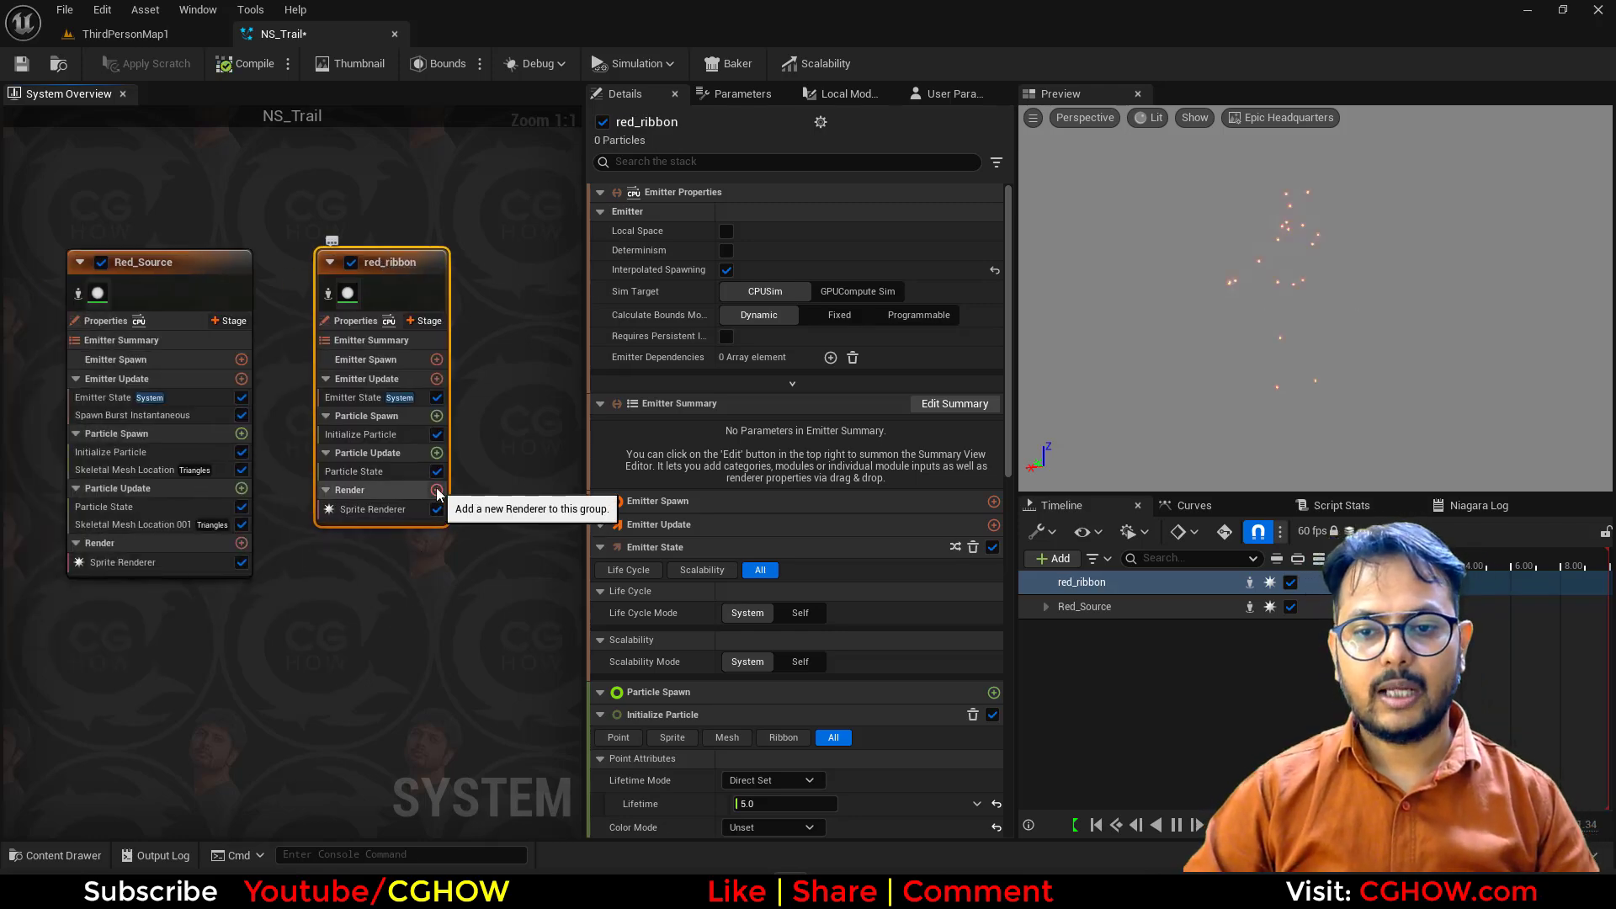
pyautogui.click(242, 488)
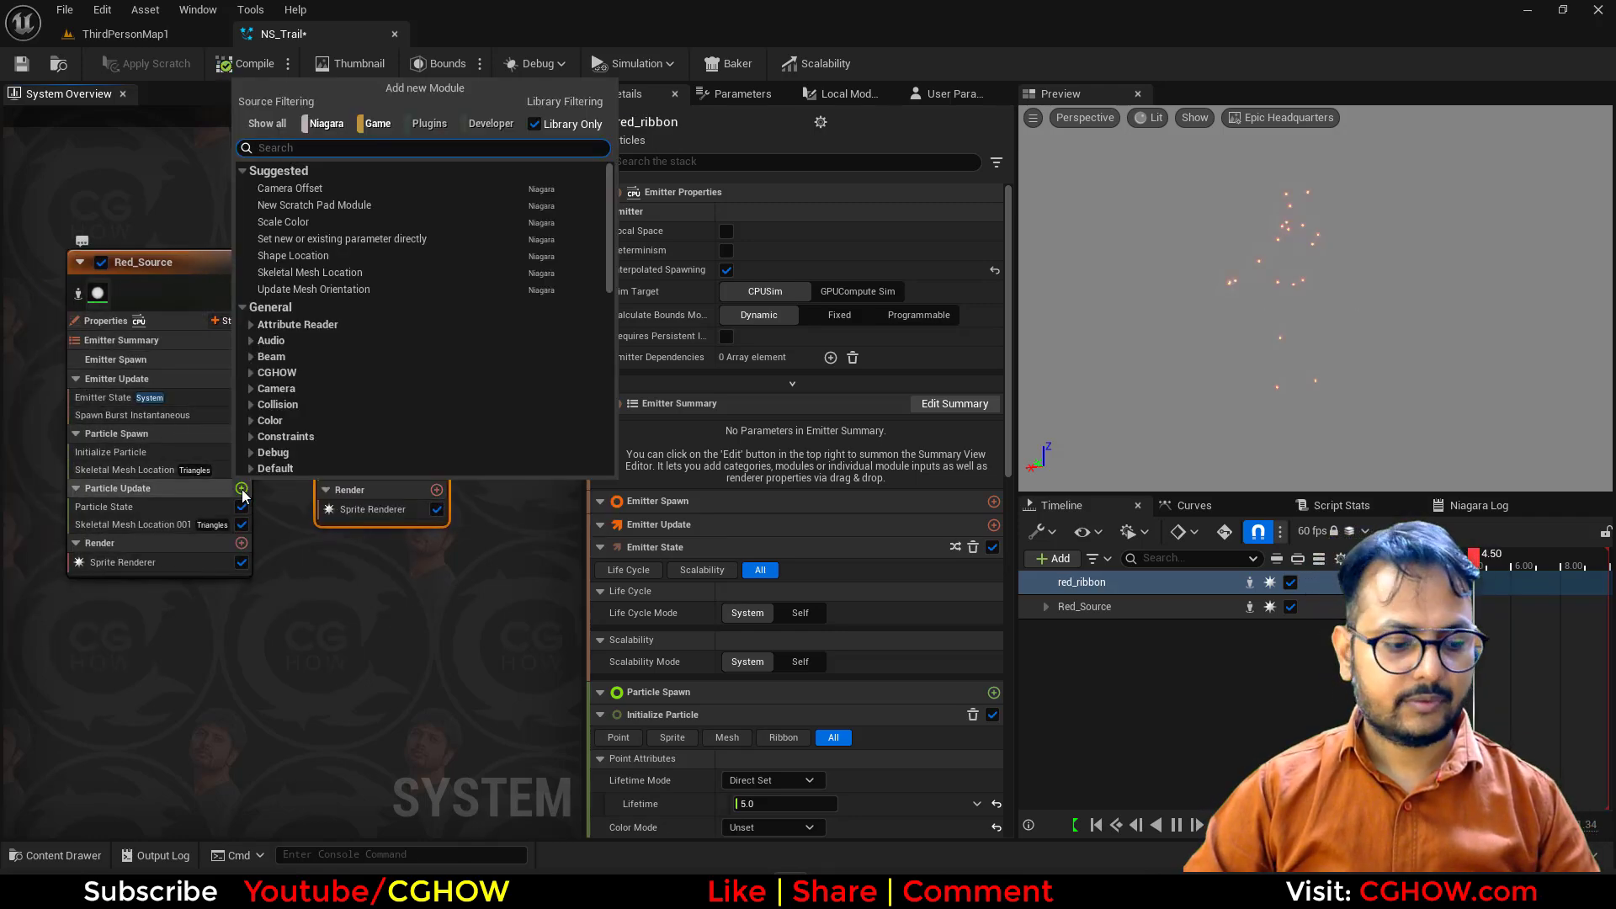
pyautogui.write('gene')
pyautogui.click(375, 218)
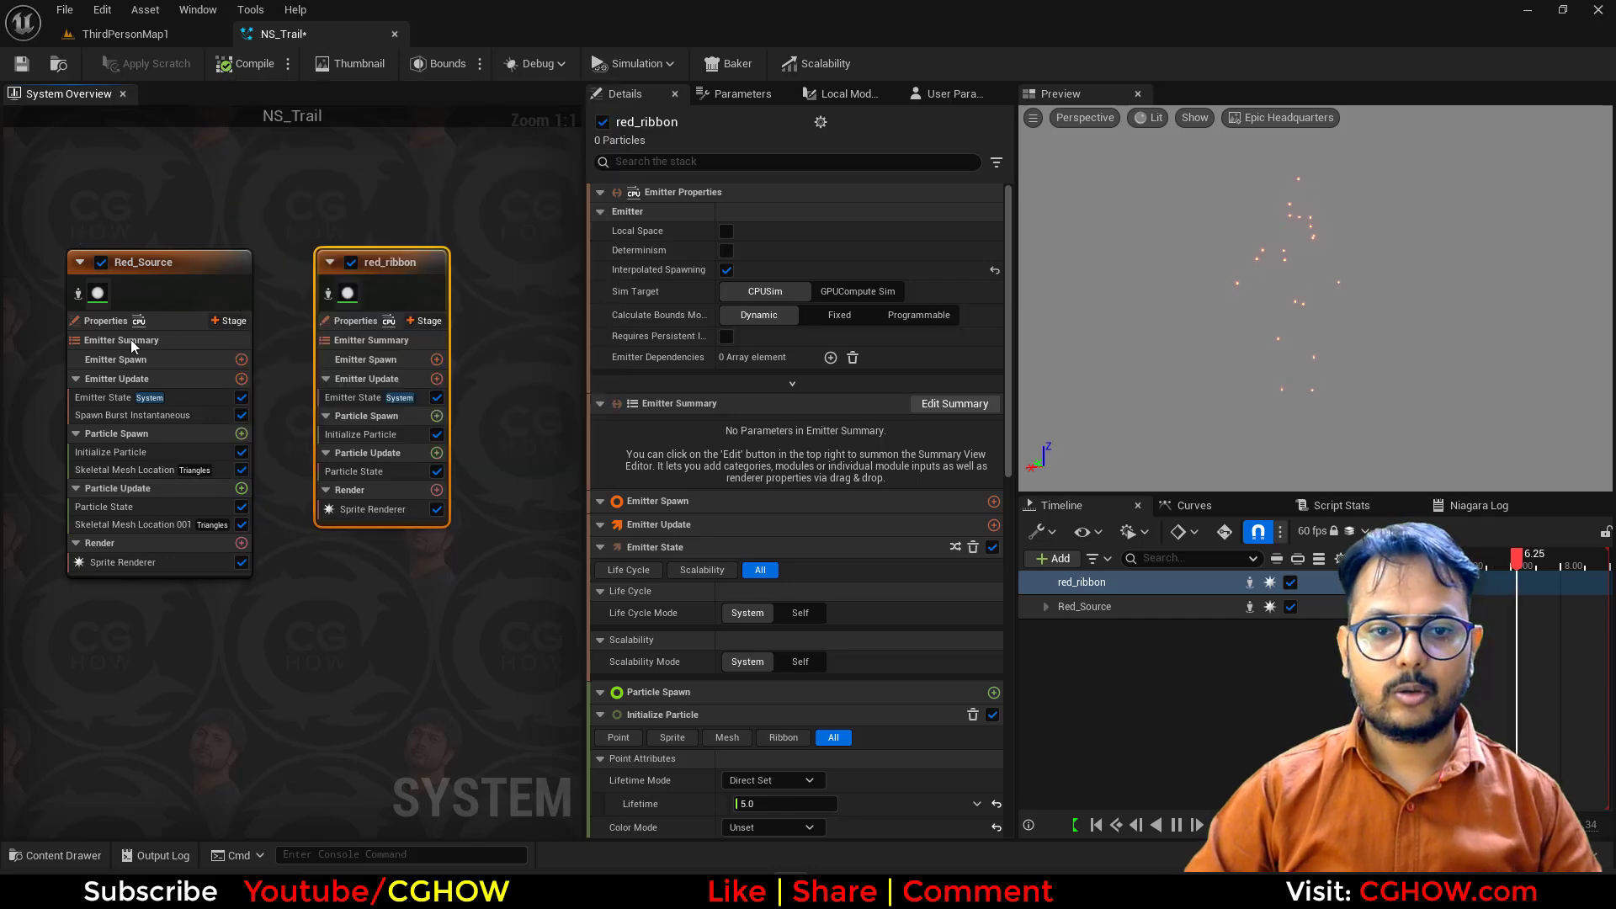
pyautogui.click(540, 306)
pyautogui.click(108, 325)
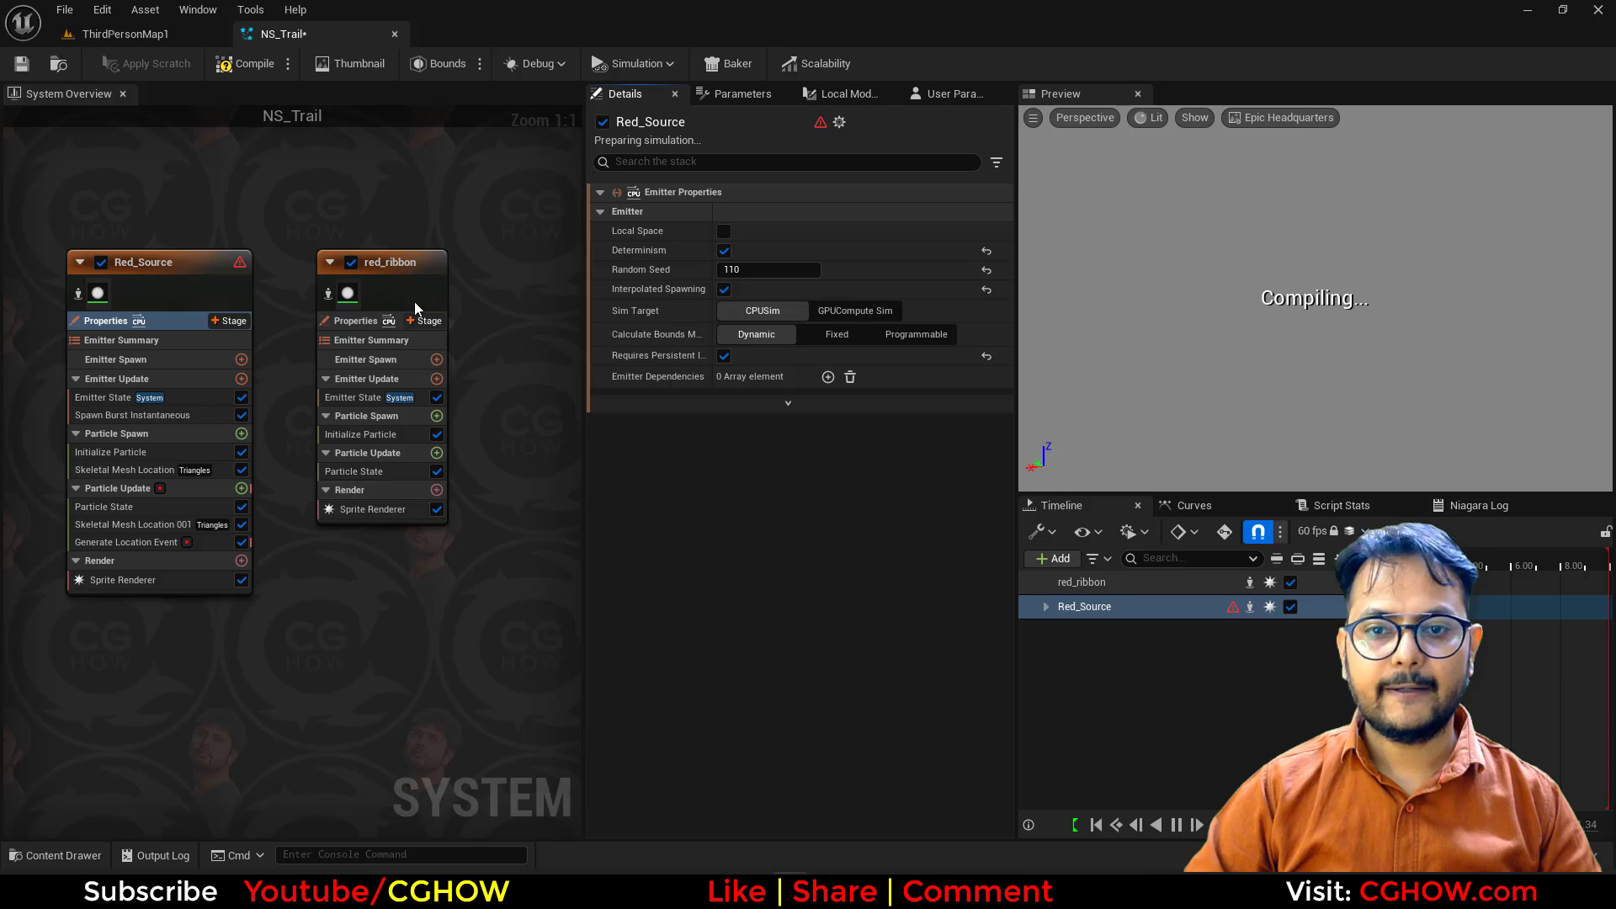
# Step: Try the GPUCompute Sim target with the Fixed bounds mode in Red_Source's emitter properties
pyautogui.click(107, 321)
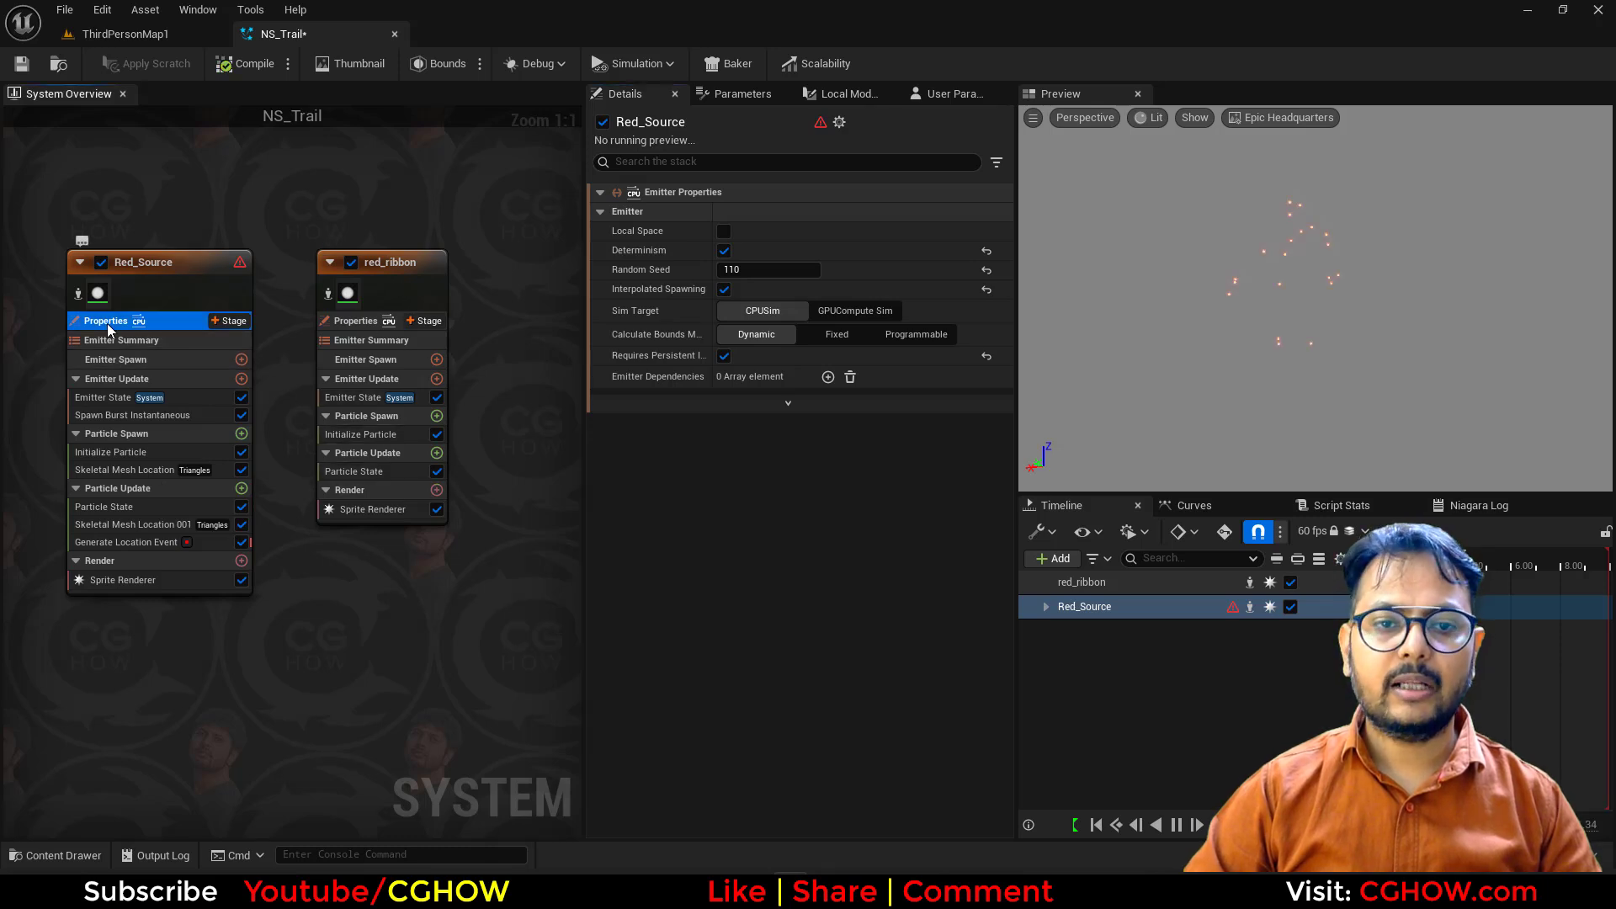
pyautogui.click(845, 310)
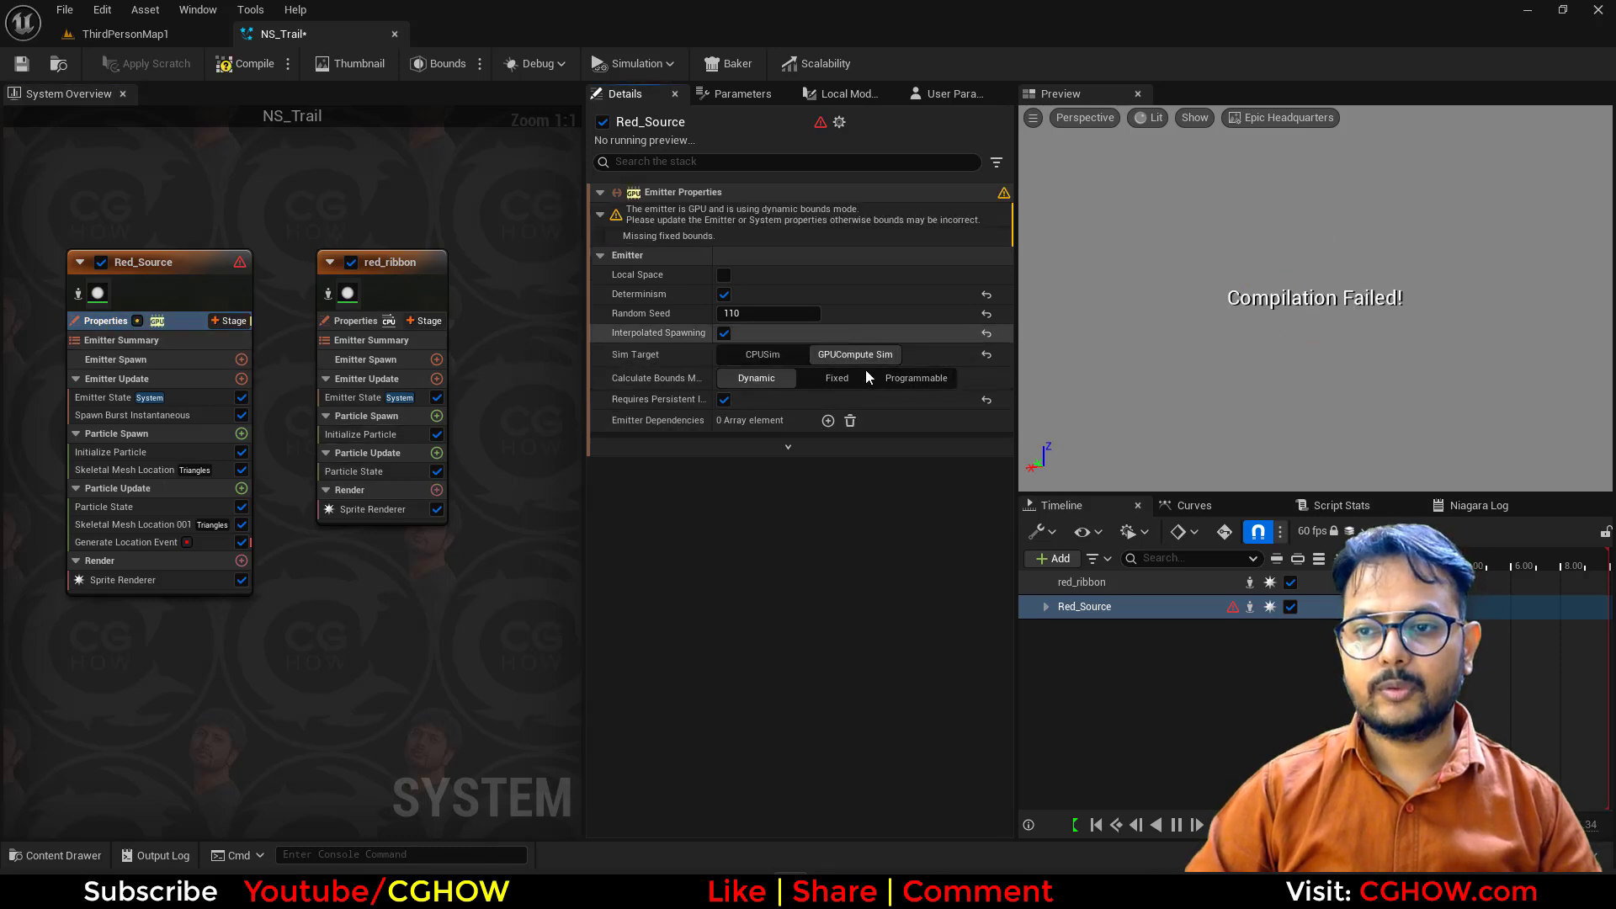
pyautogui.click(833, 376)
# Step: Add the missing Solve Forces and Velocity dependency to Red_Source and order it between Skeletal Mesh Location 001 and Generate Location Event
pyautogui.moveTo(119, 543); pyautogui.dragTo(132, 528)
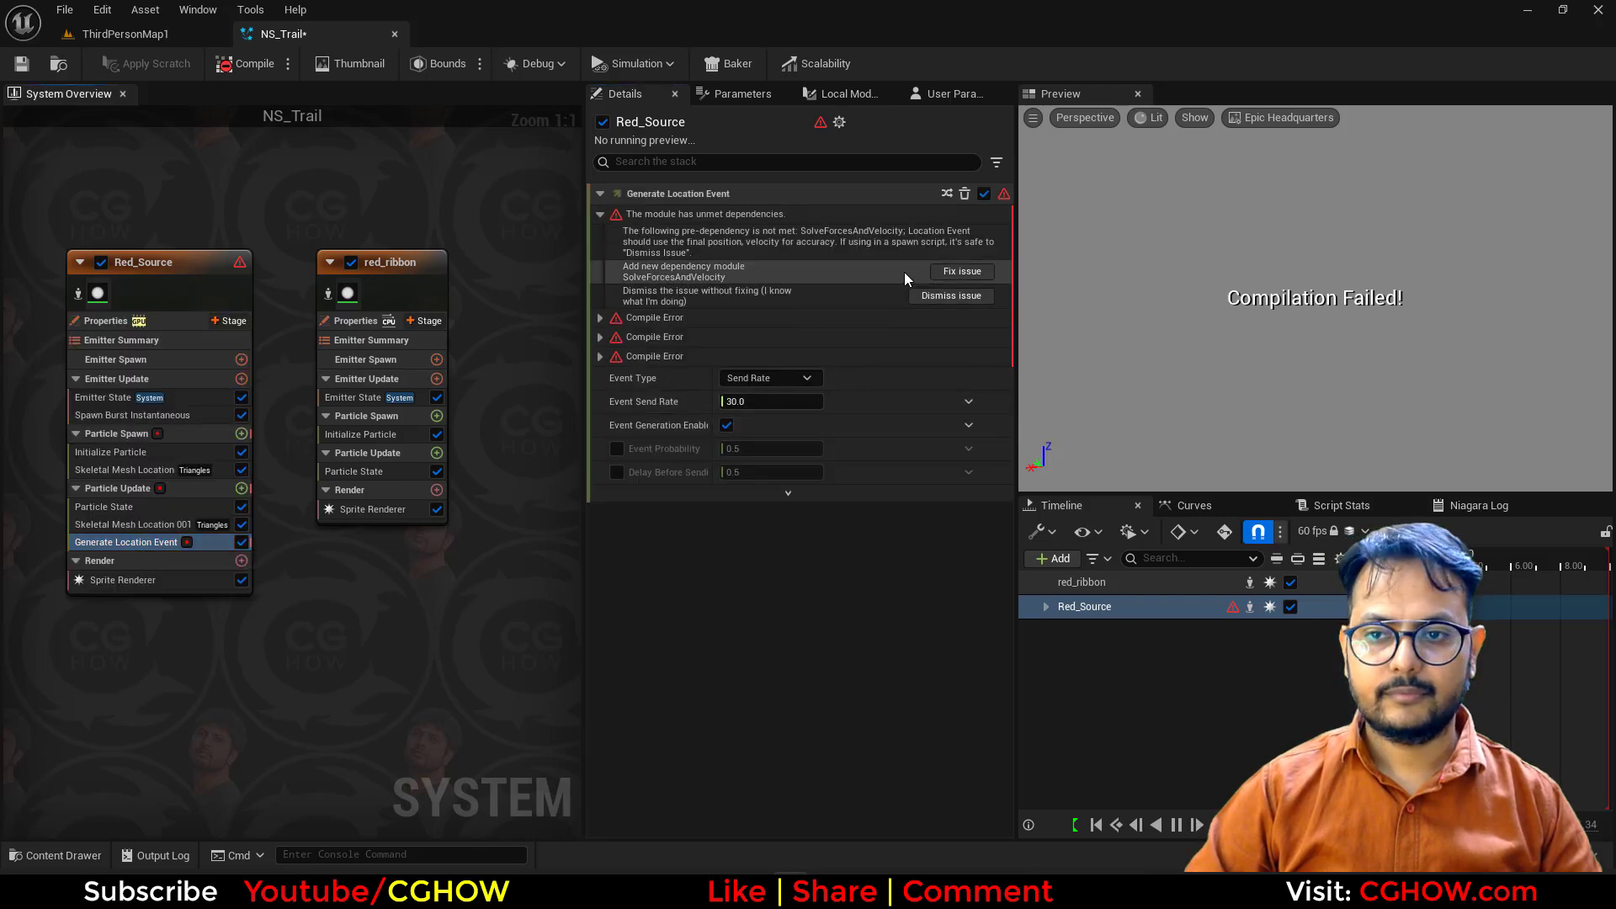
pyautogui.click(934, 274)
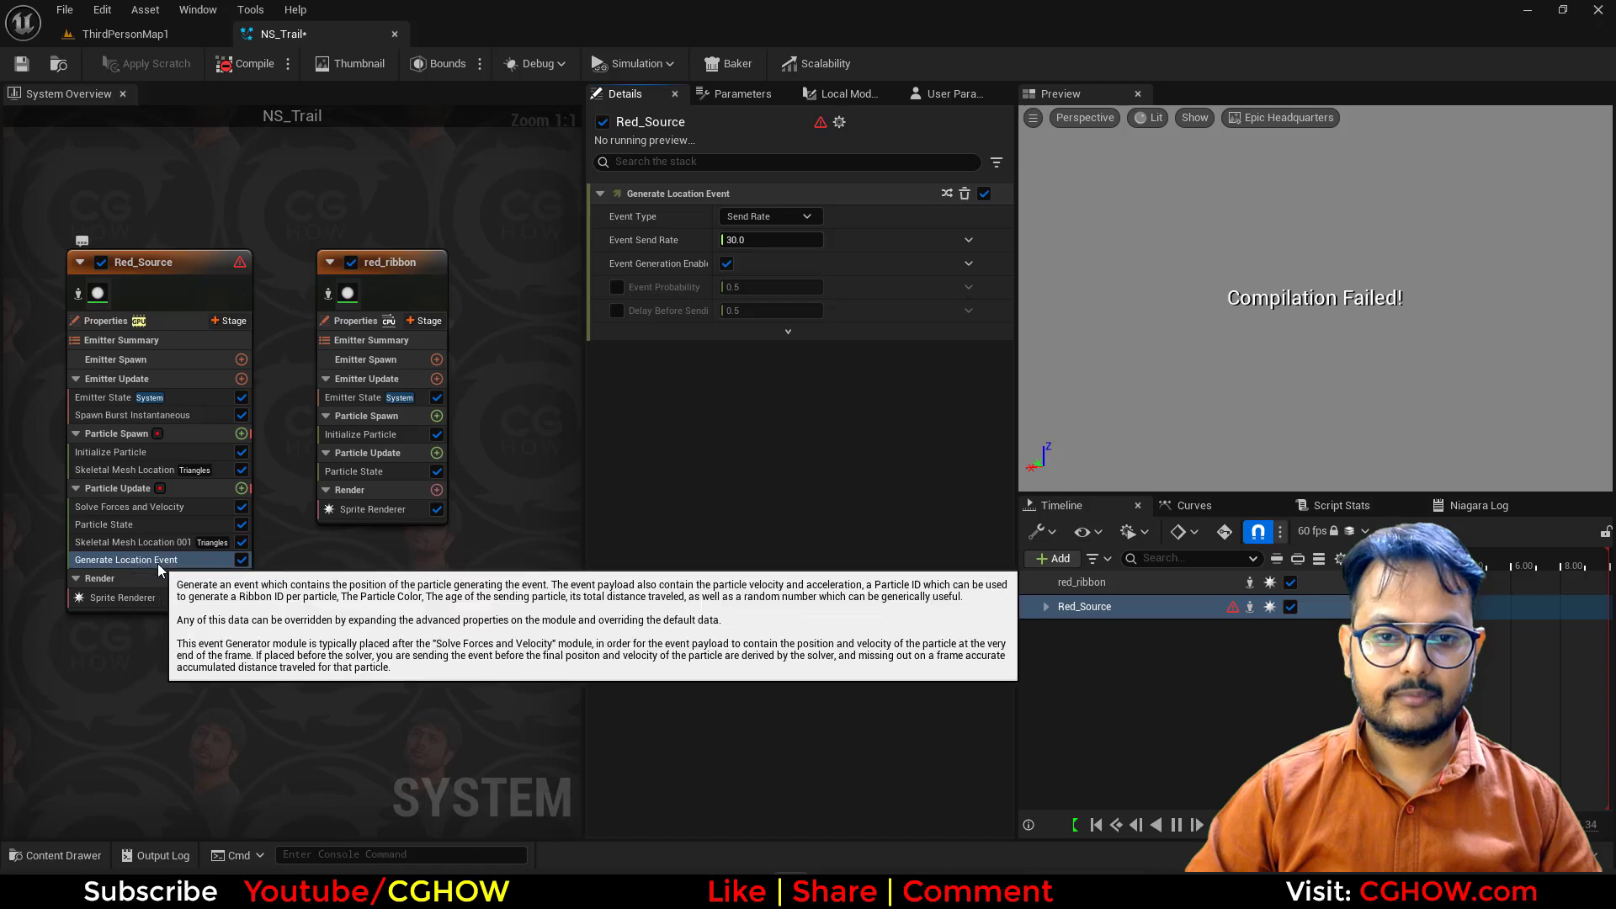
pyautogui.moveTo(129, 508); pyautogui.dragTo(148, 563)
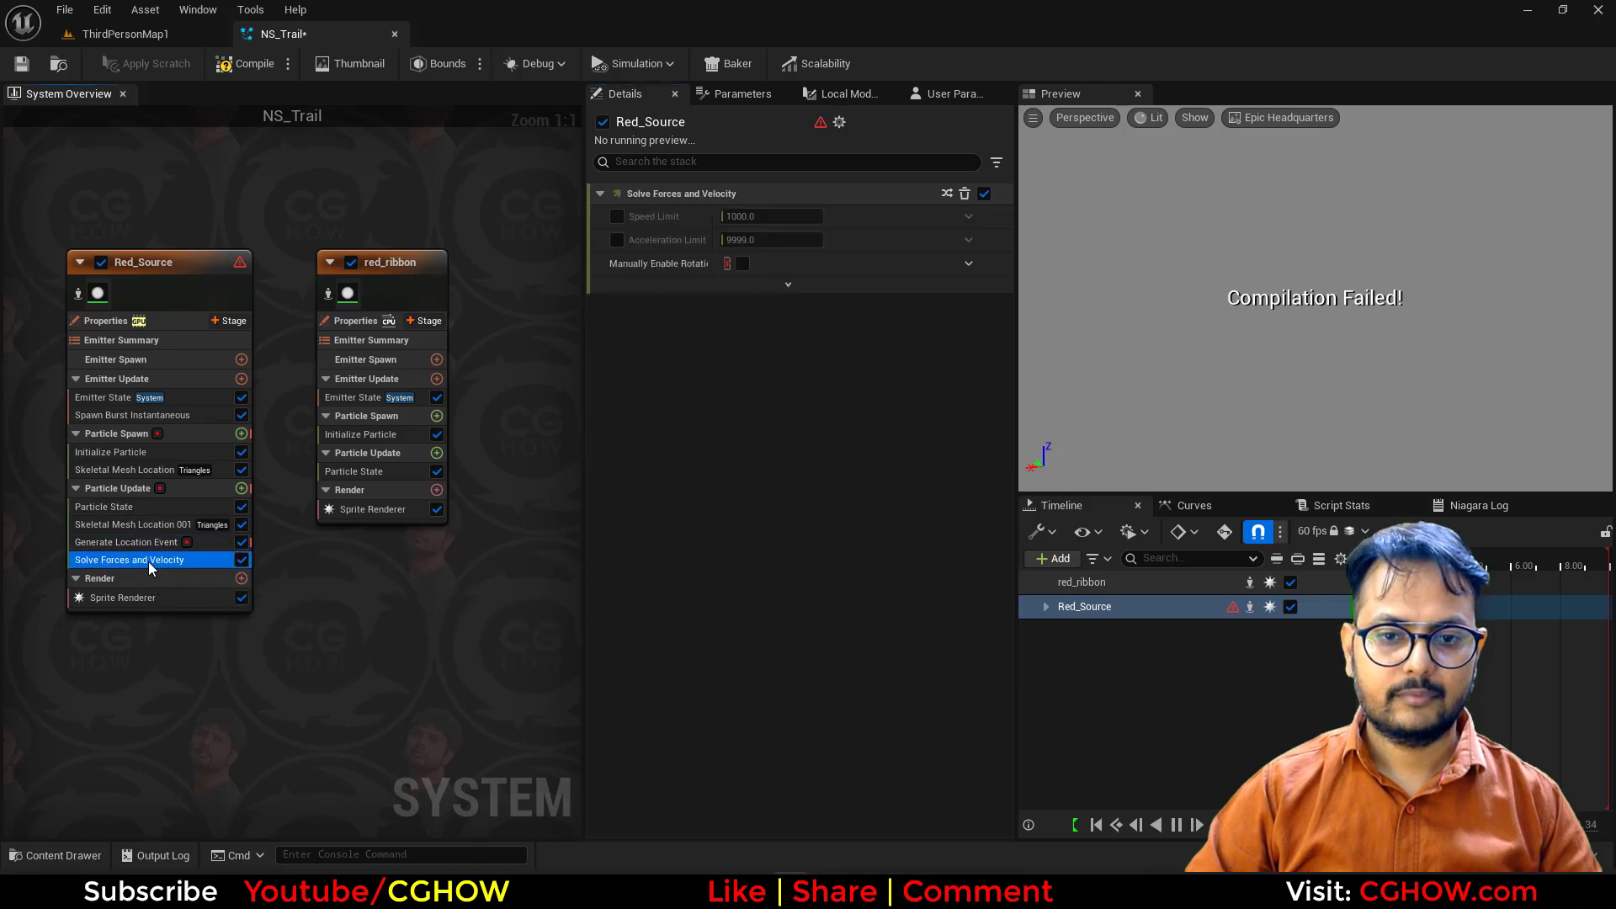
pyautogui.click(145, 542)
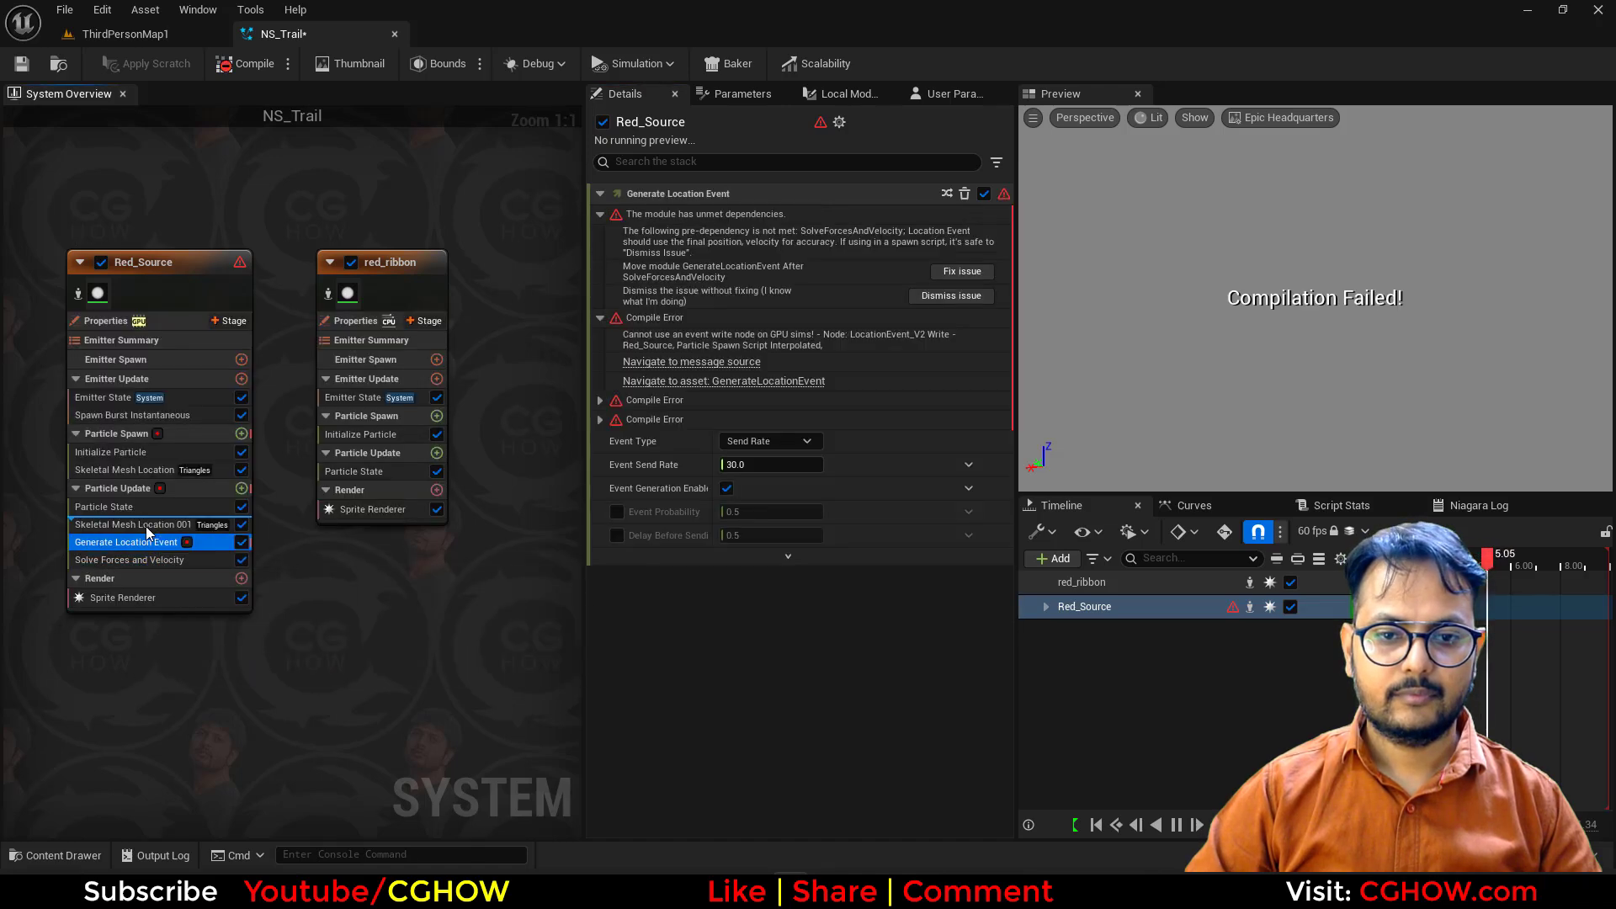
pyautogui.moveTo(141, 547); pyautogui.dragTo(142, 556)
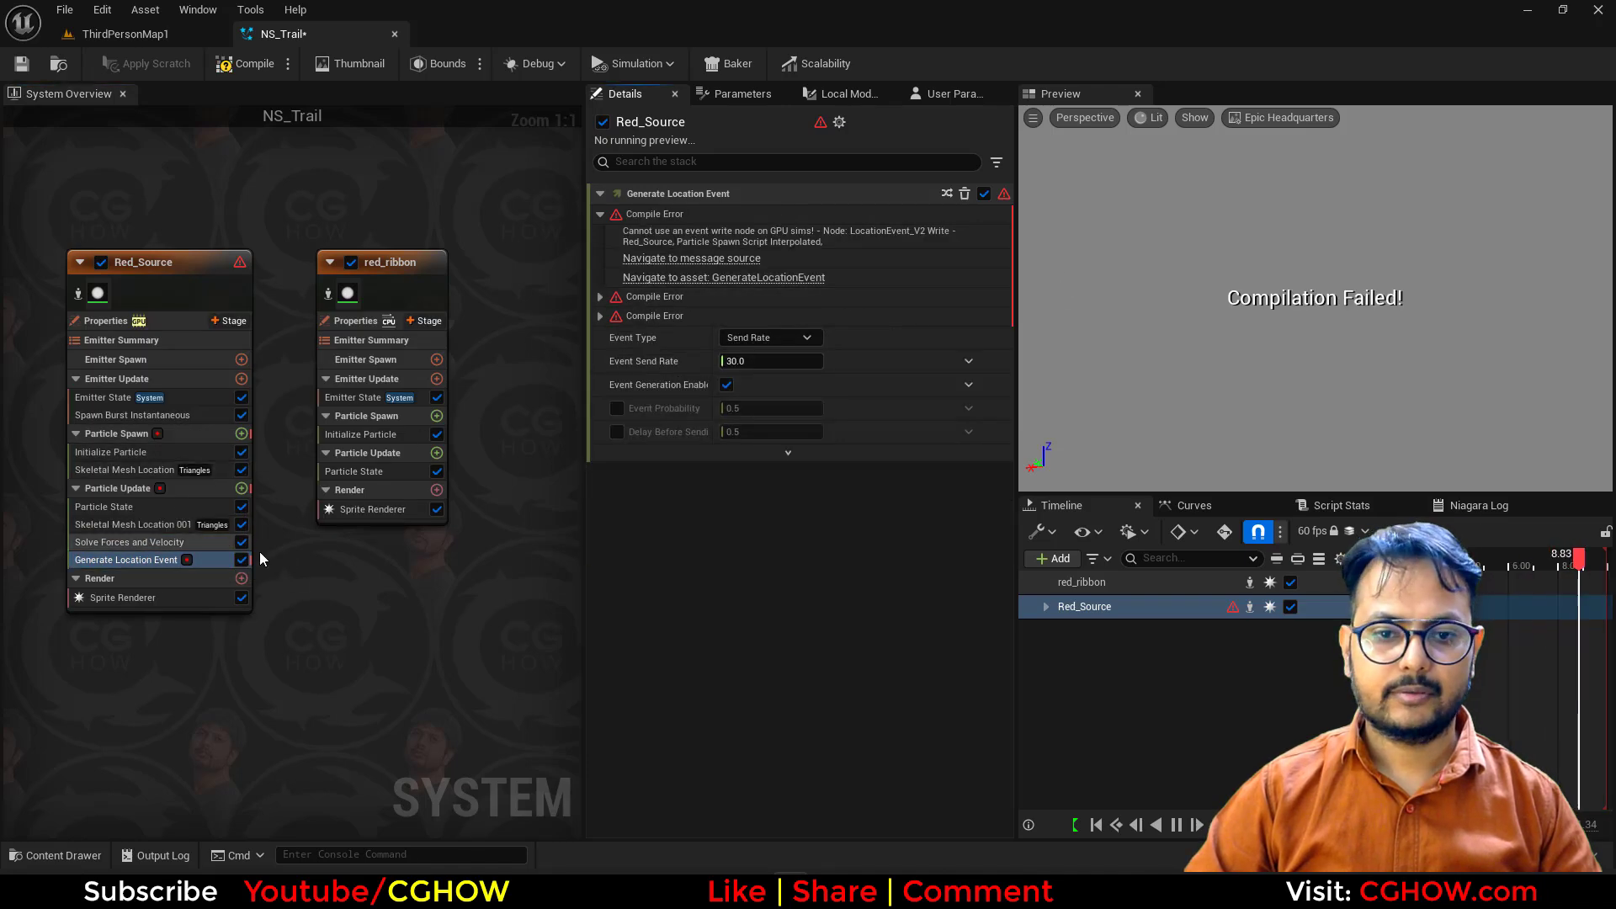
# Step: Check Generate Location Event's compile errors and return Red_Source to the CPUSim target with the Dynamic bounds mode
pyautogui.click(600, 297)
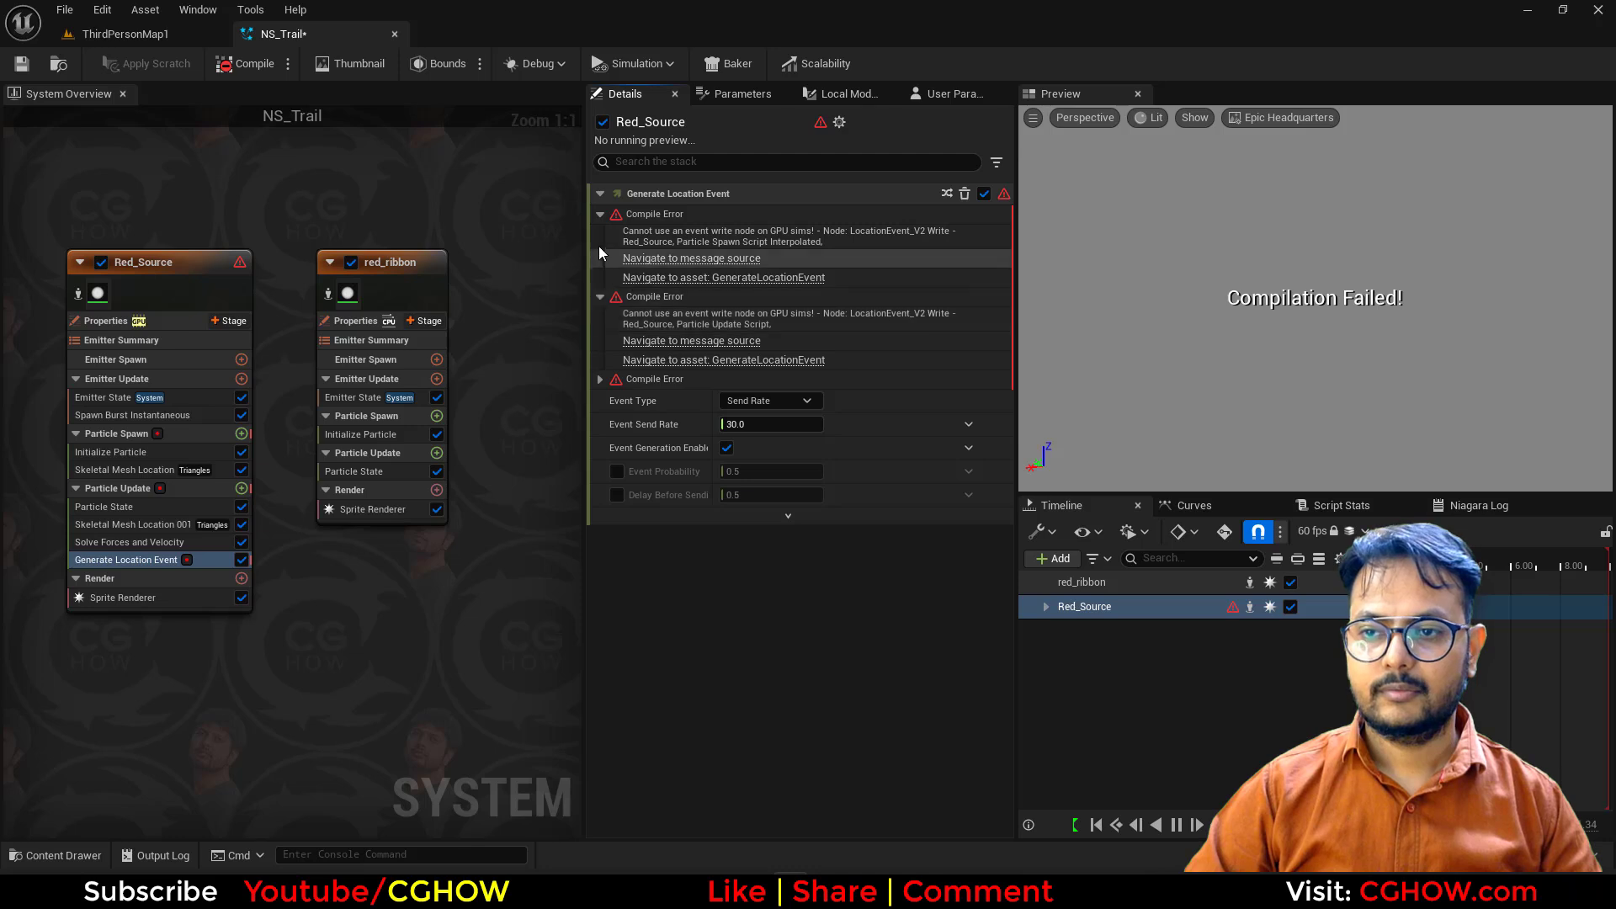
pyautogui.click(118, 322)
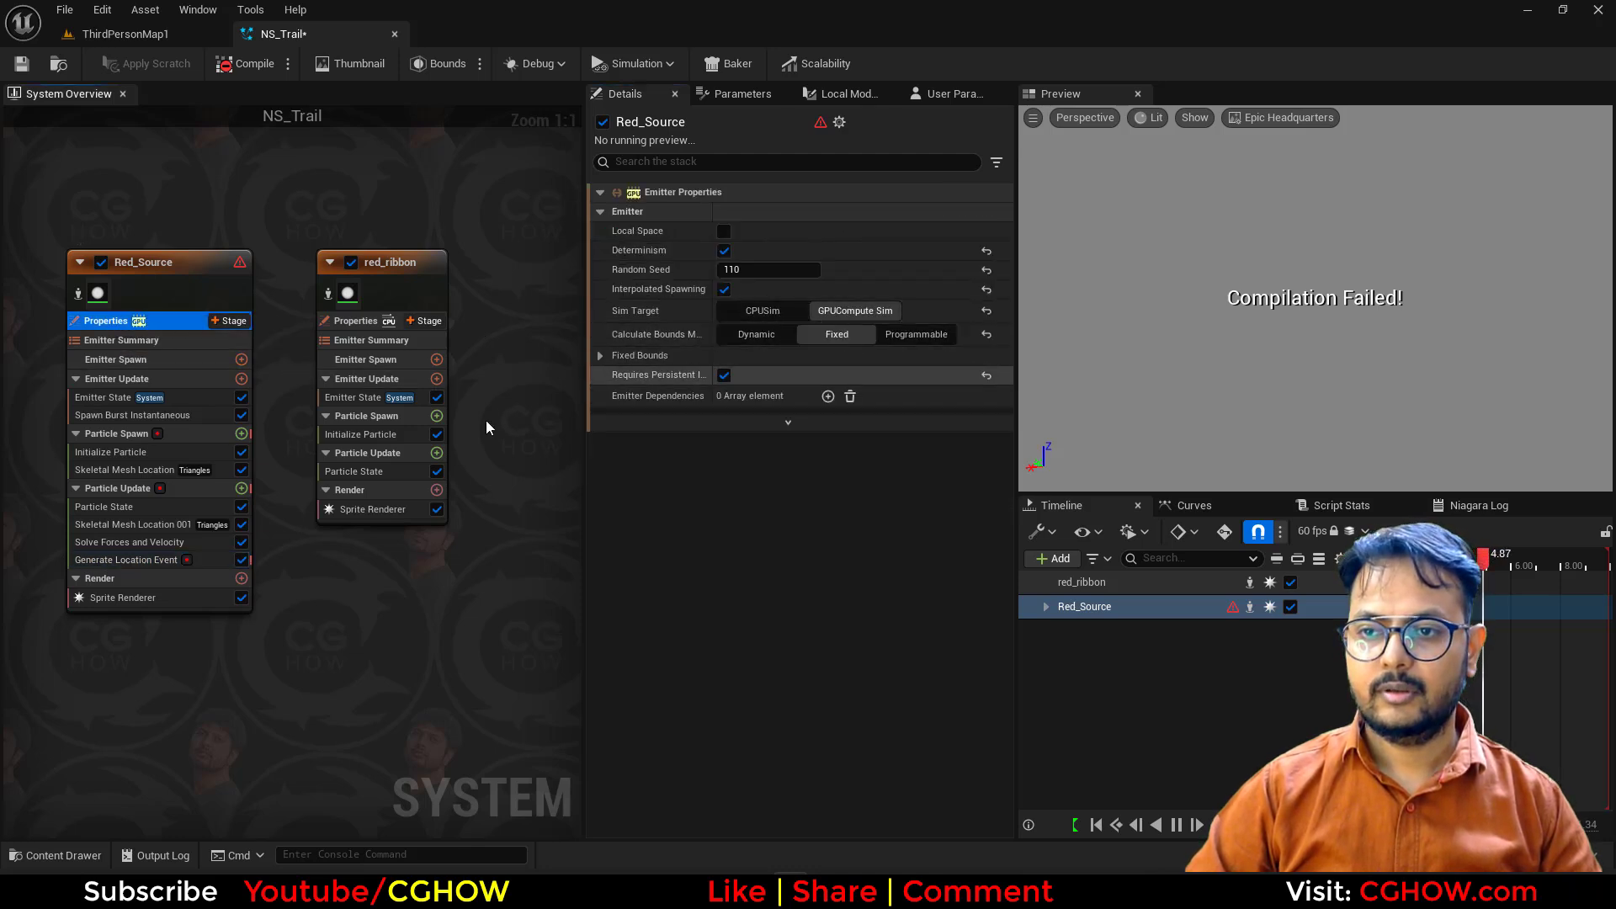
pyautogui.click(759, 311)
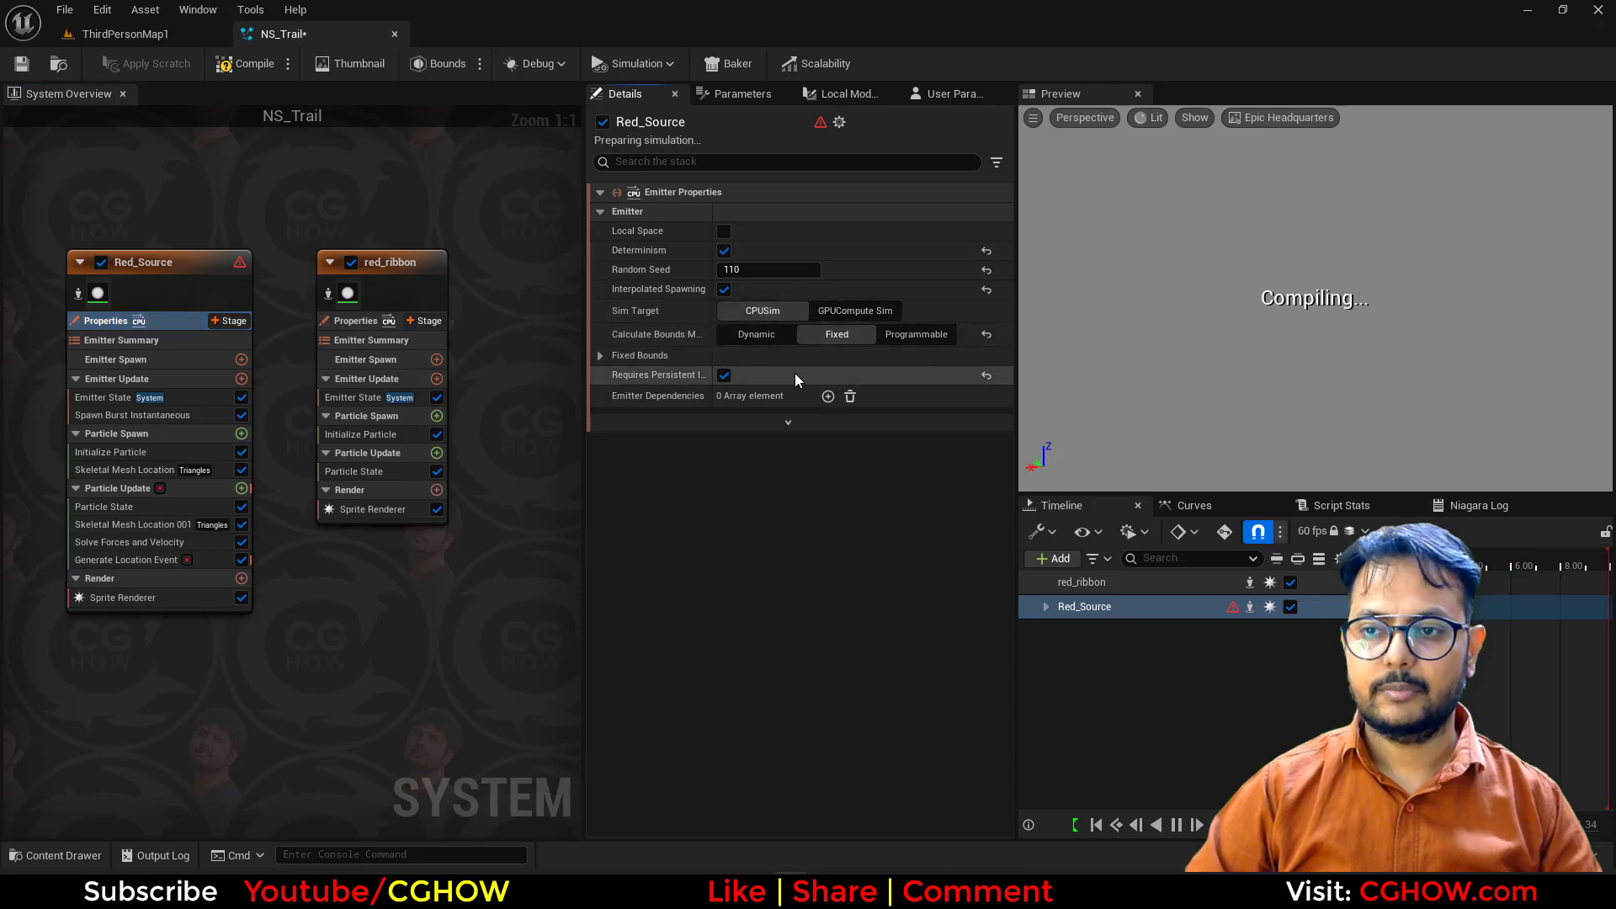
pyautogui.click(765, 337)
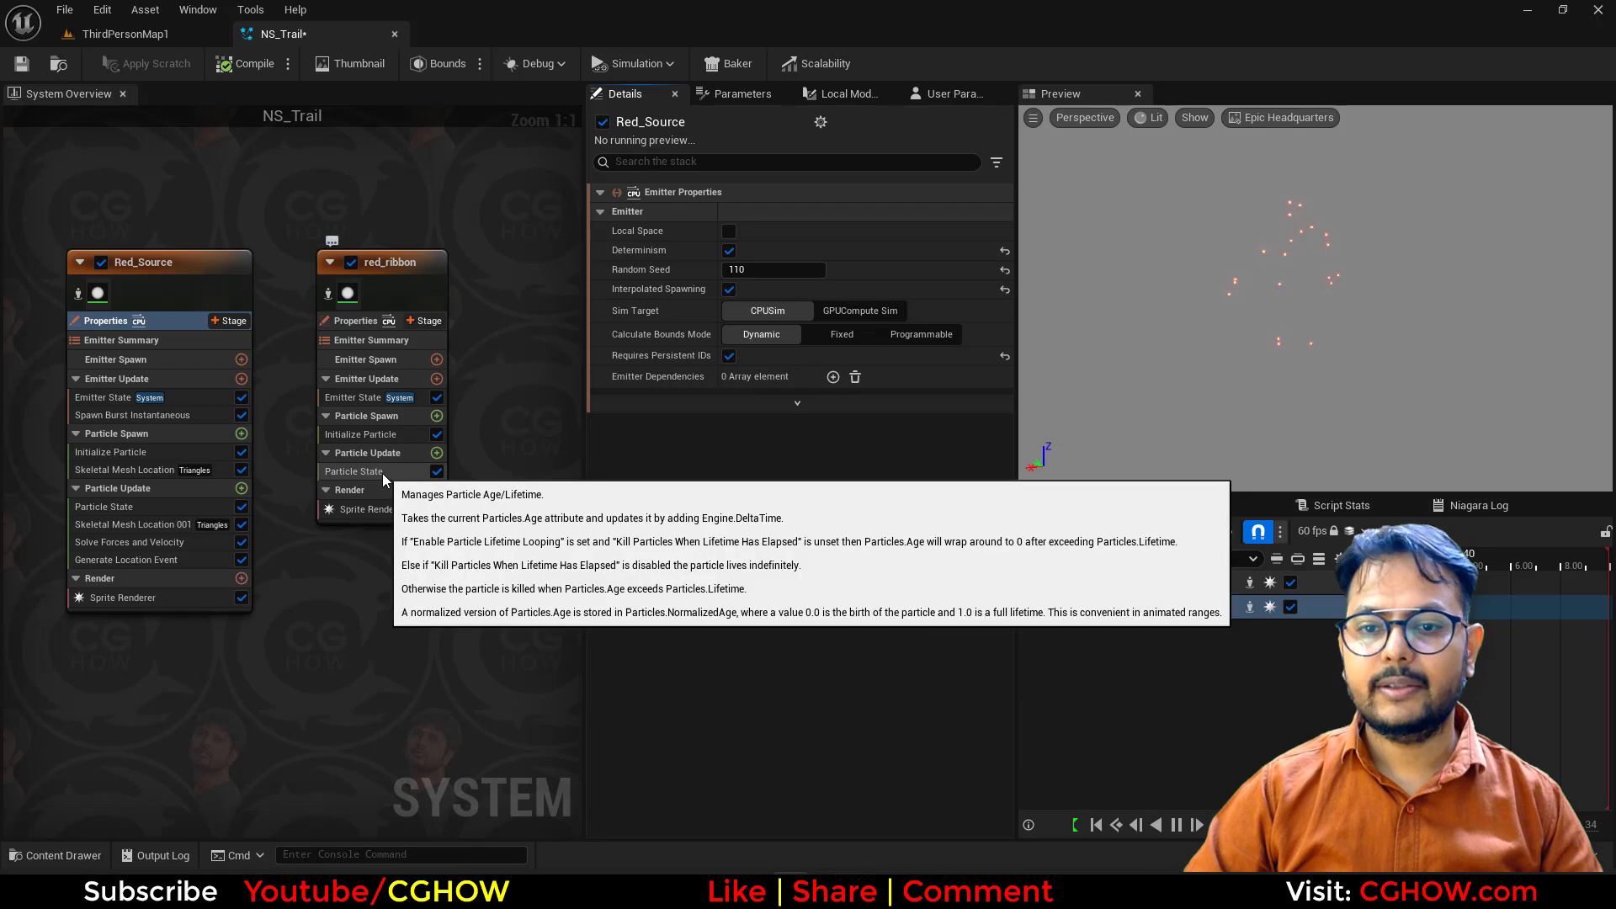
# Step: Add a Ribbon Renderer to the red_ribbon emitter's Render group
pyautogui.click(382, 473)
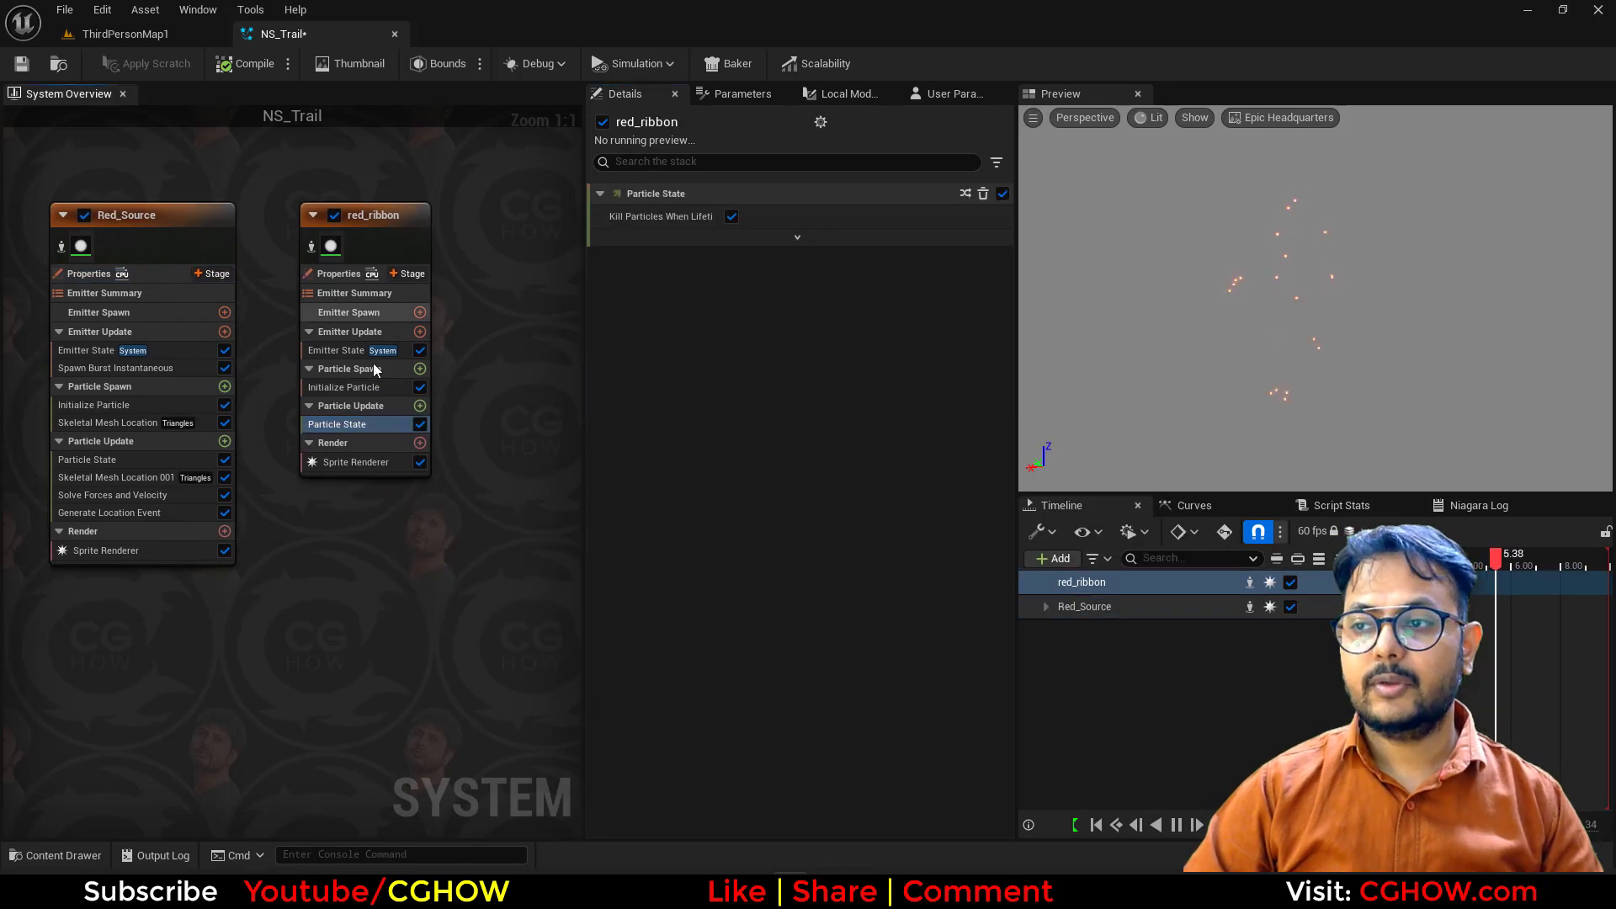
pyautogui.click(420, 443)
pyautogui.write('r')
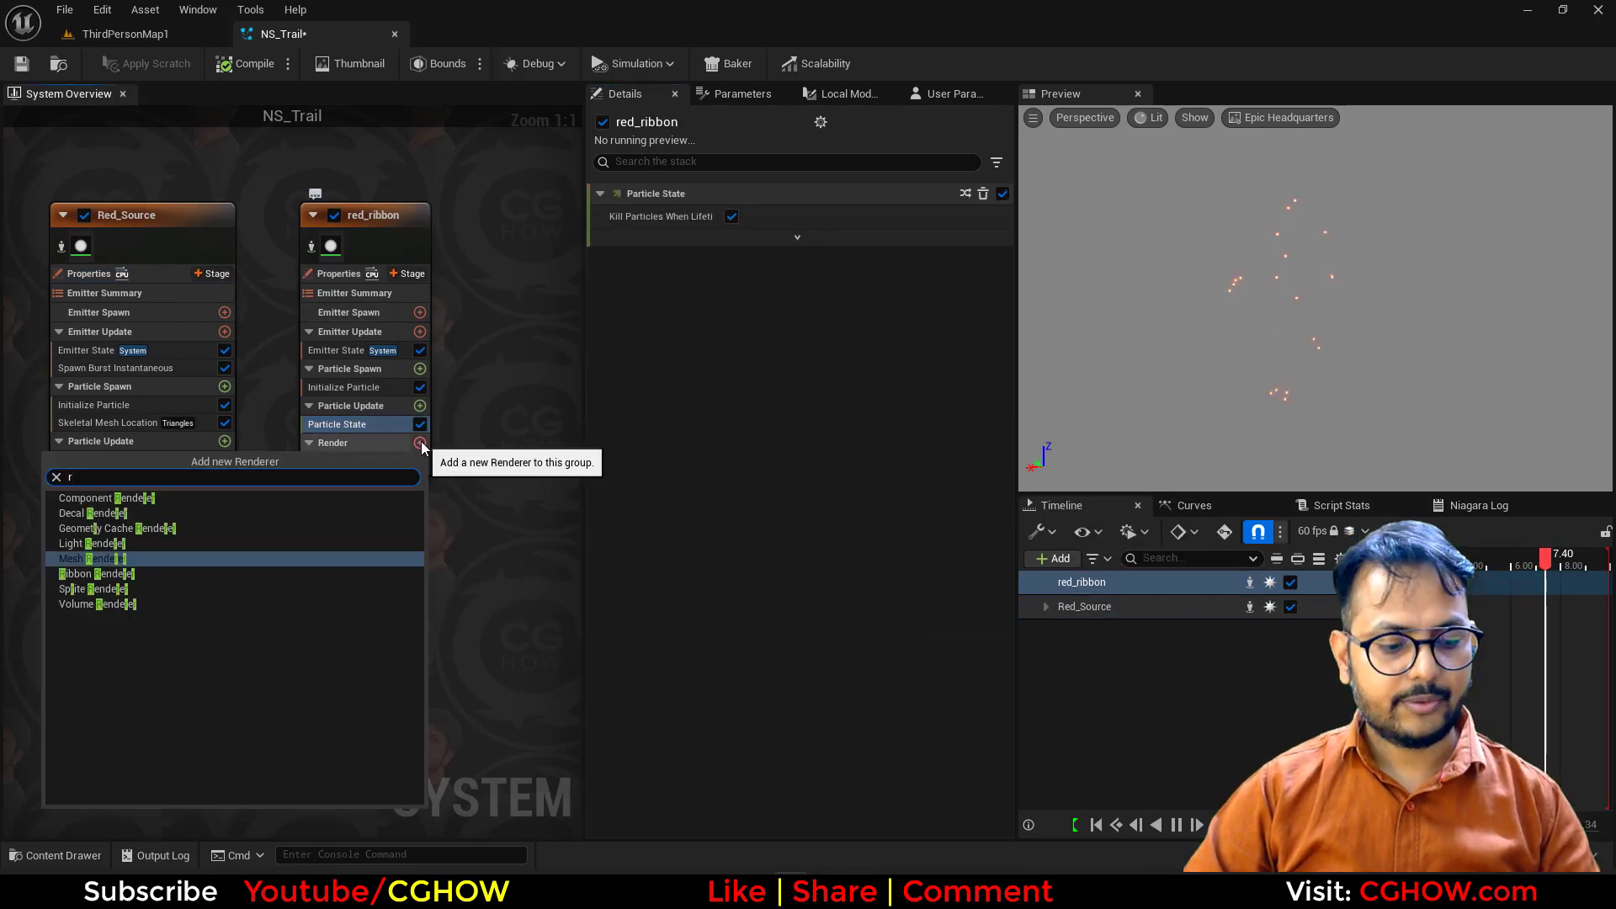
pyautogui.write('ibbon')
pyautogui.press('Return')
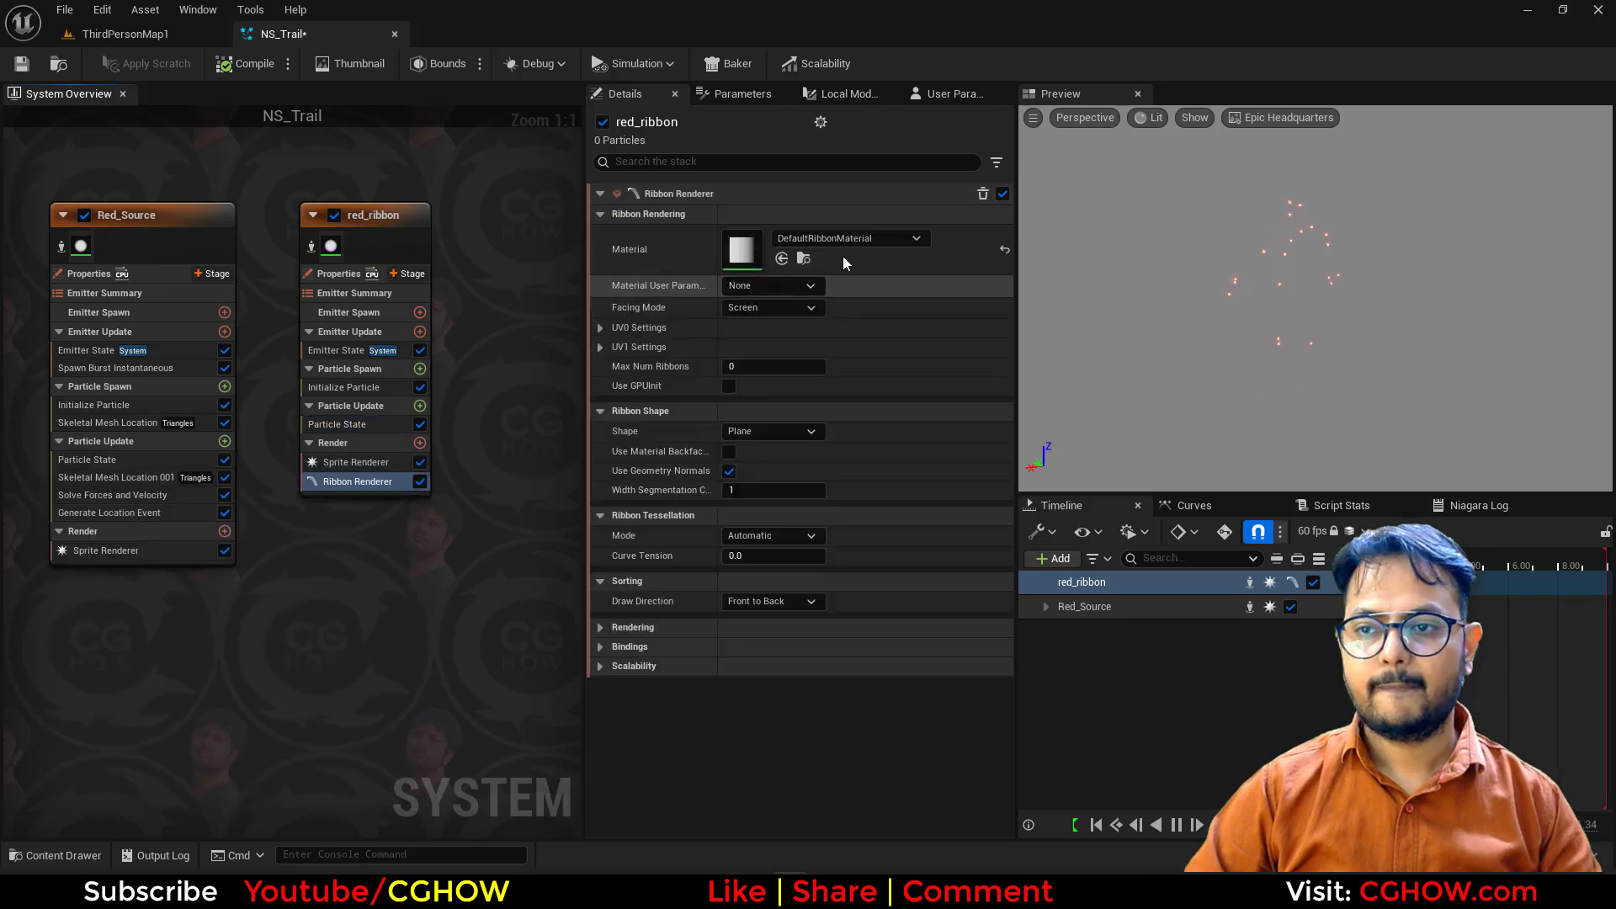
# Step: Add an Event Handler stage to red_ribbon and set its source to Red_Source's LocationEvent
pyautogui.moveTo(433, 325); pyautogui.dragTo(454, 354, button='right')
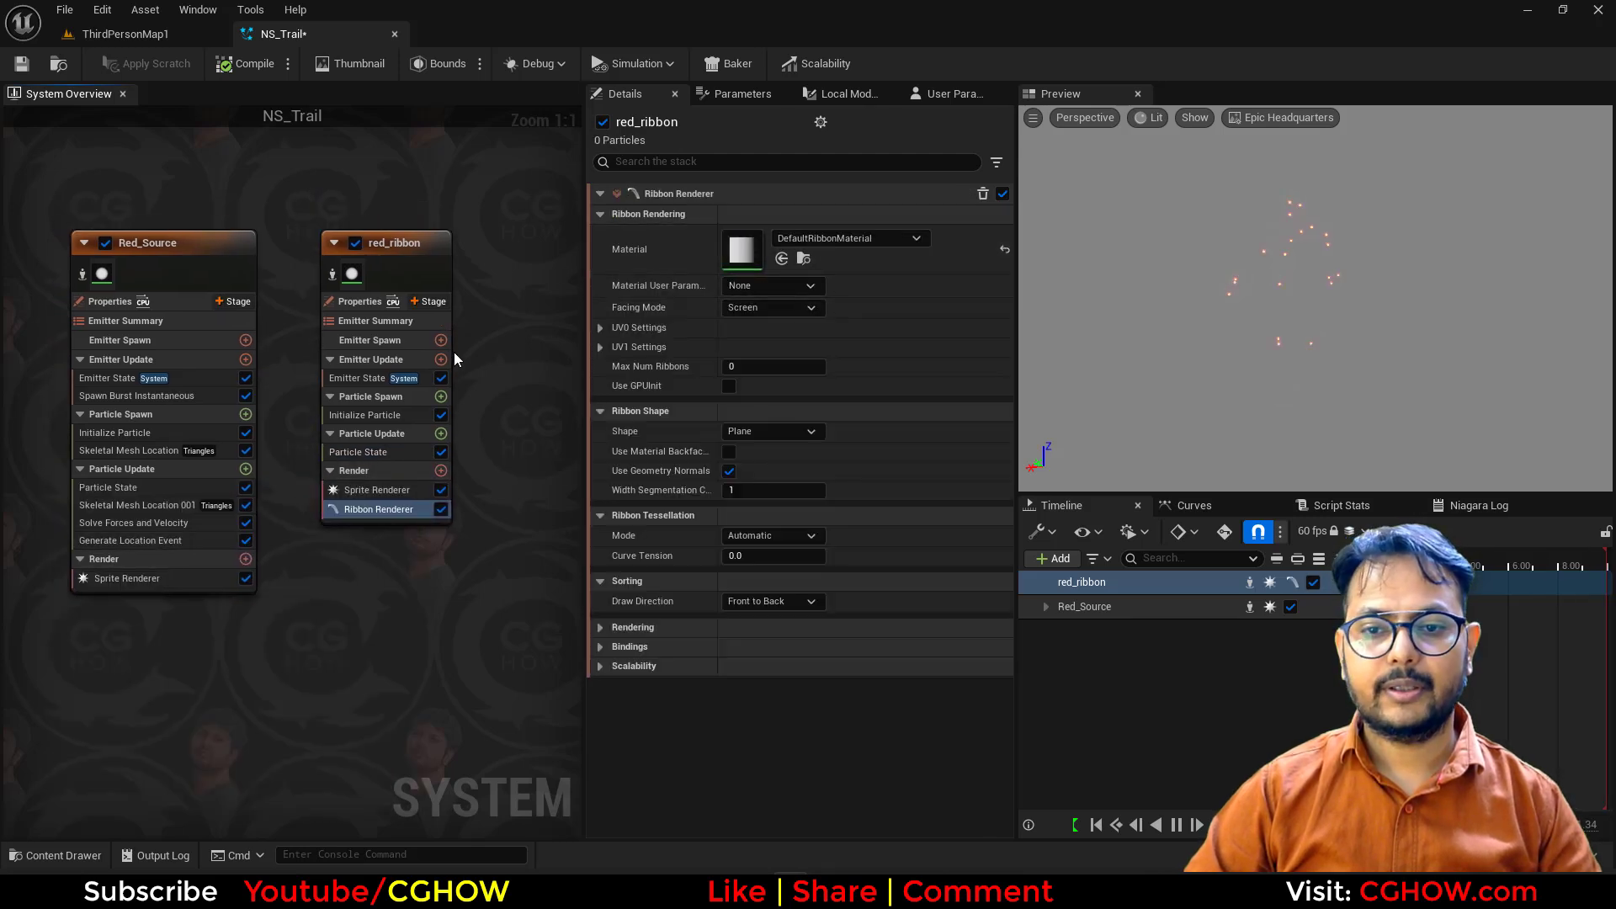
pyautogui.click(429, 302)
pyautogui.click(109, 377)
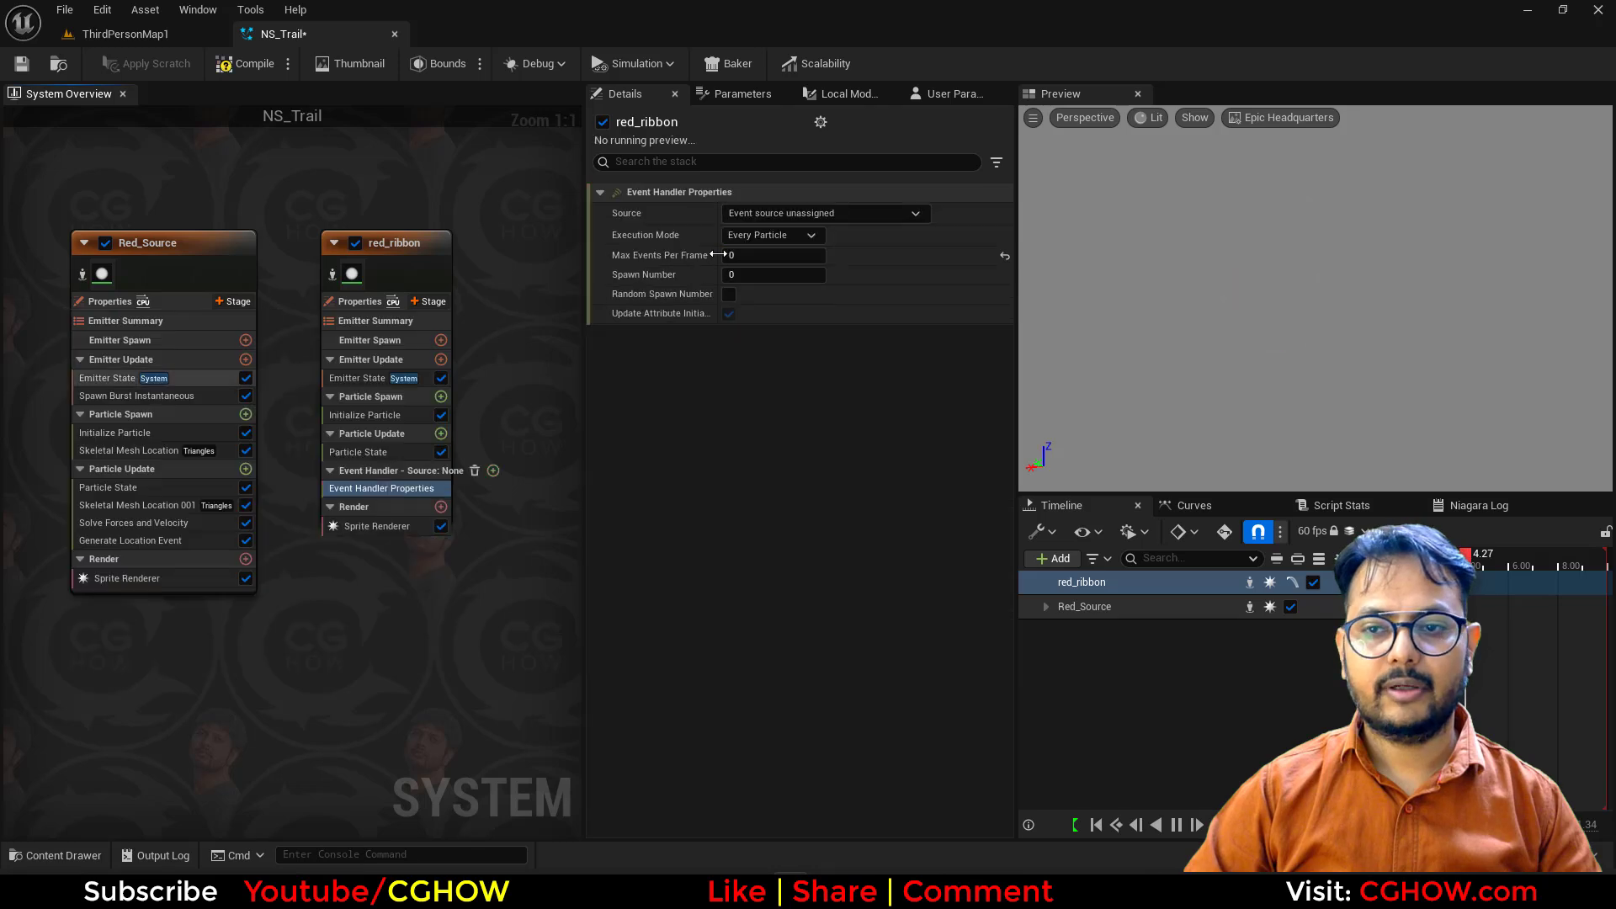
pyautogui.click(793, 217)
pyautogui.click(762, 276)
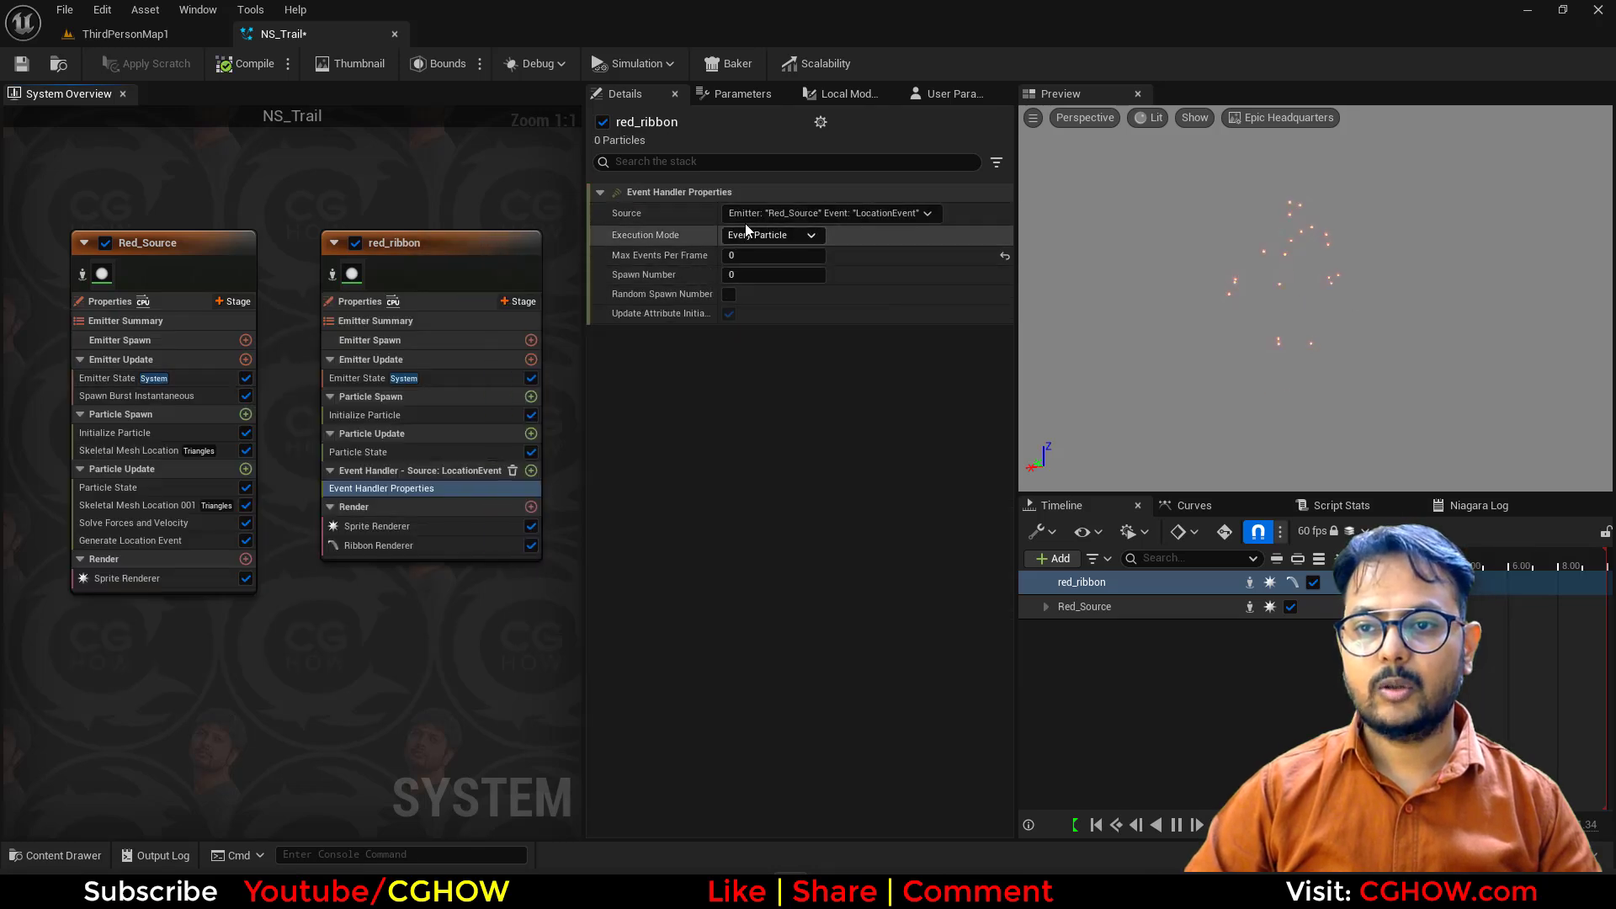
# Step: Set the event handler's Execution Mode to Spawned Particles and its Spawn Number to 1
pyautogui.click(770, 234)
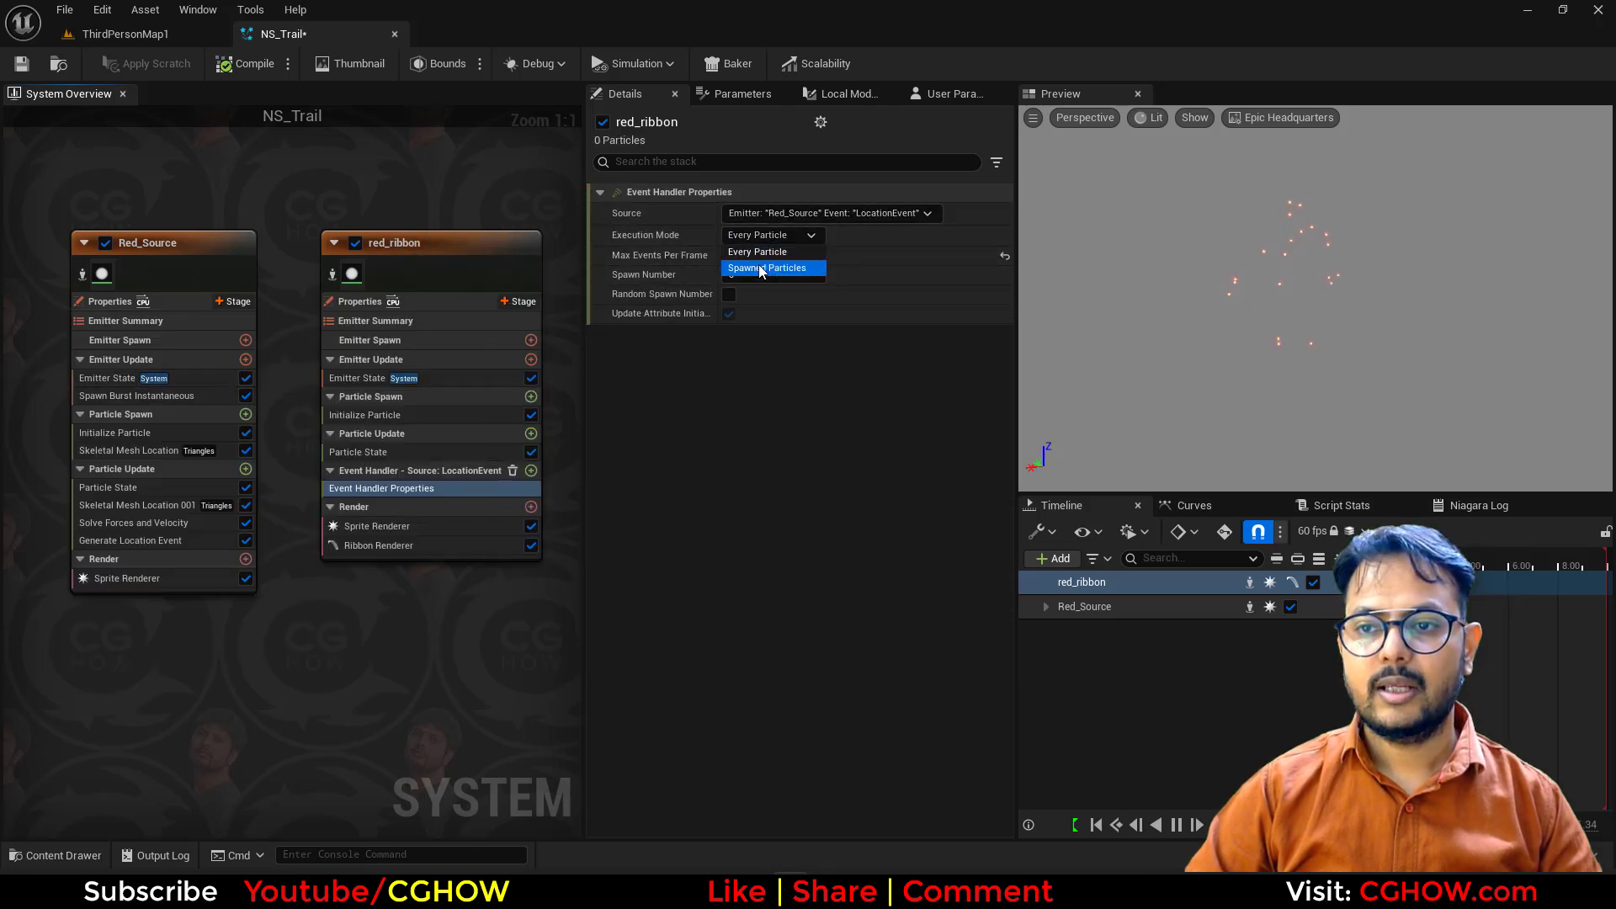
pyautogui.click(773, 273)
pyautogui.click(775, 277)
pyautogui.write('1')
pyautogui.press('Return')
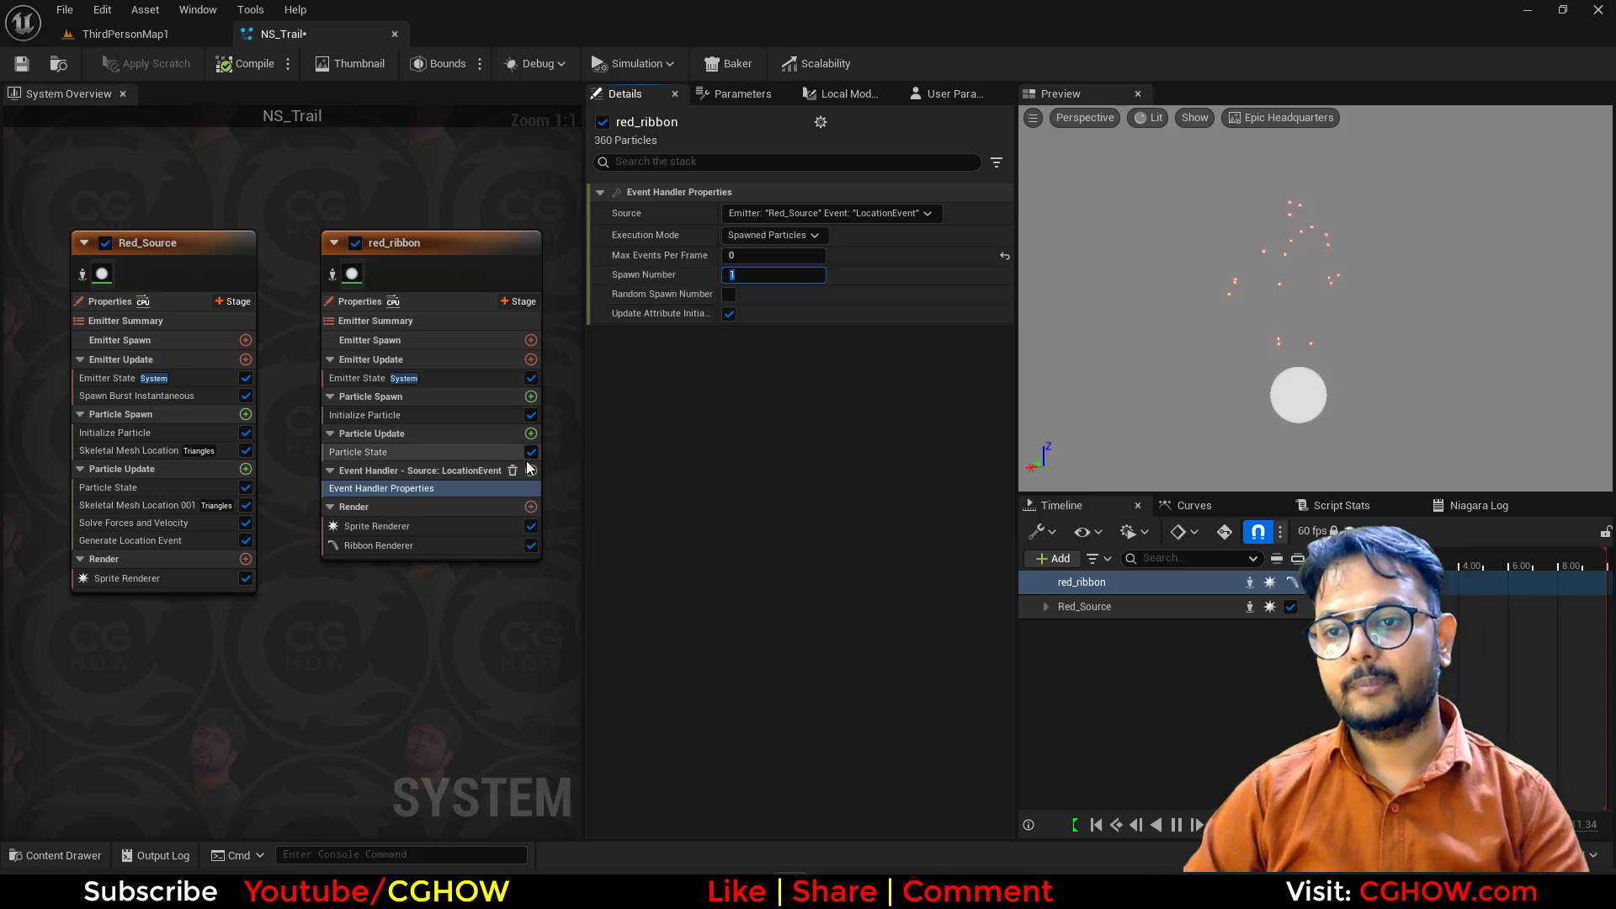
# Step: Add a Receive Location Event module to red_ribbon's event handler
pyautogui.click(531, 471)
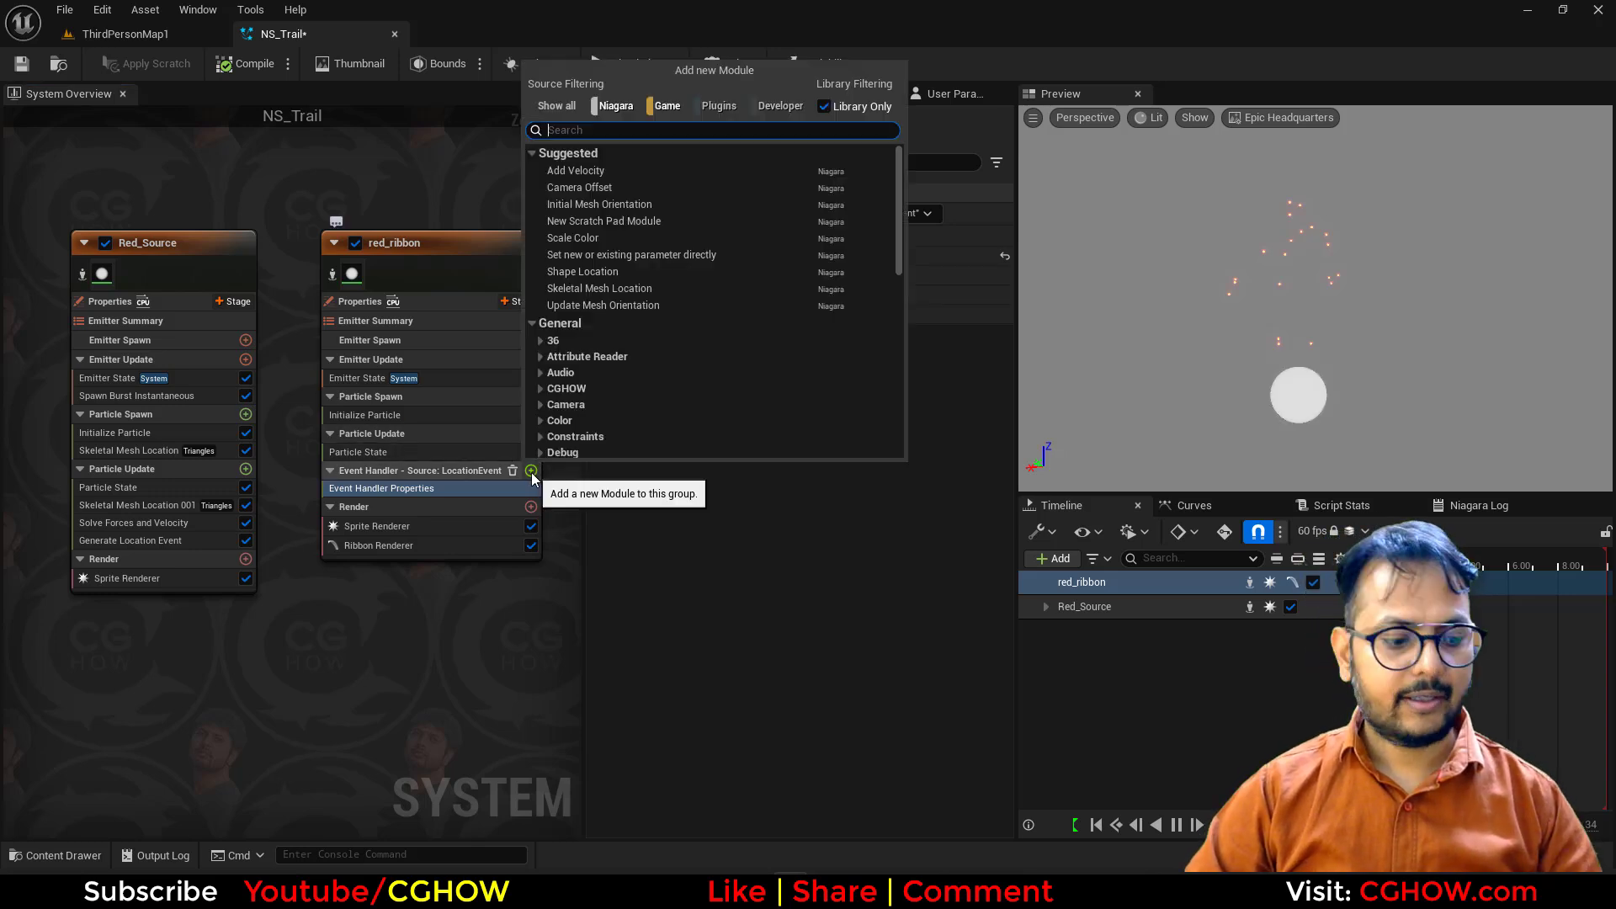
pyautogui.write('rec')
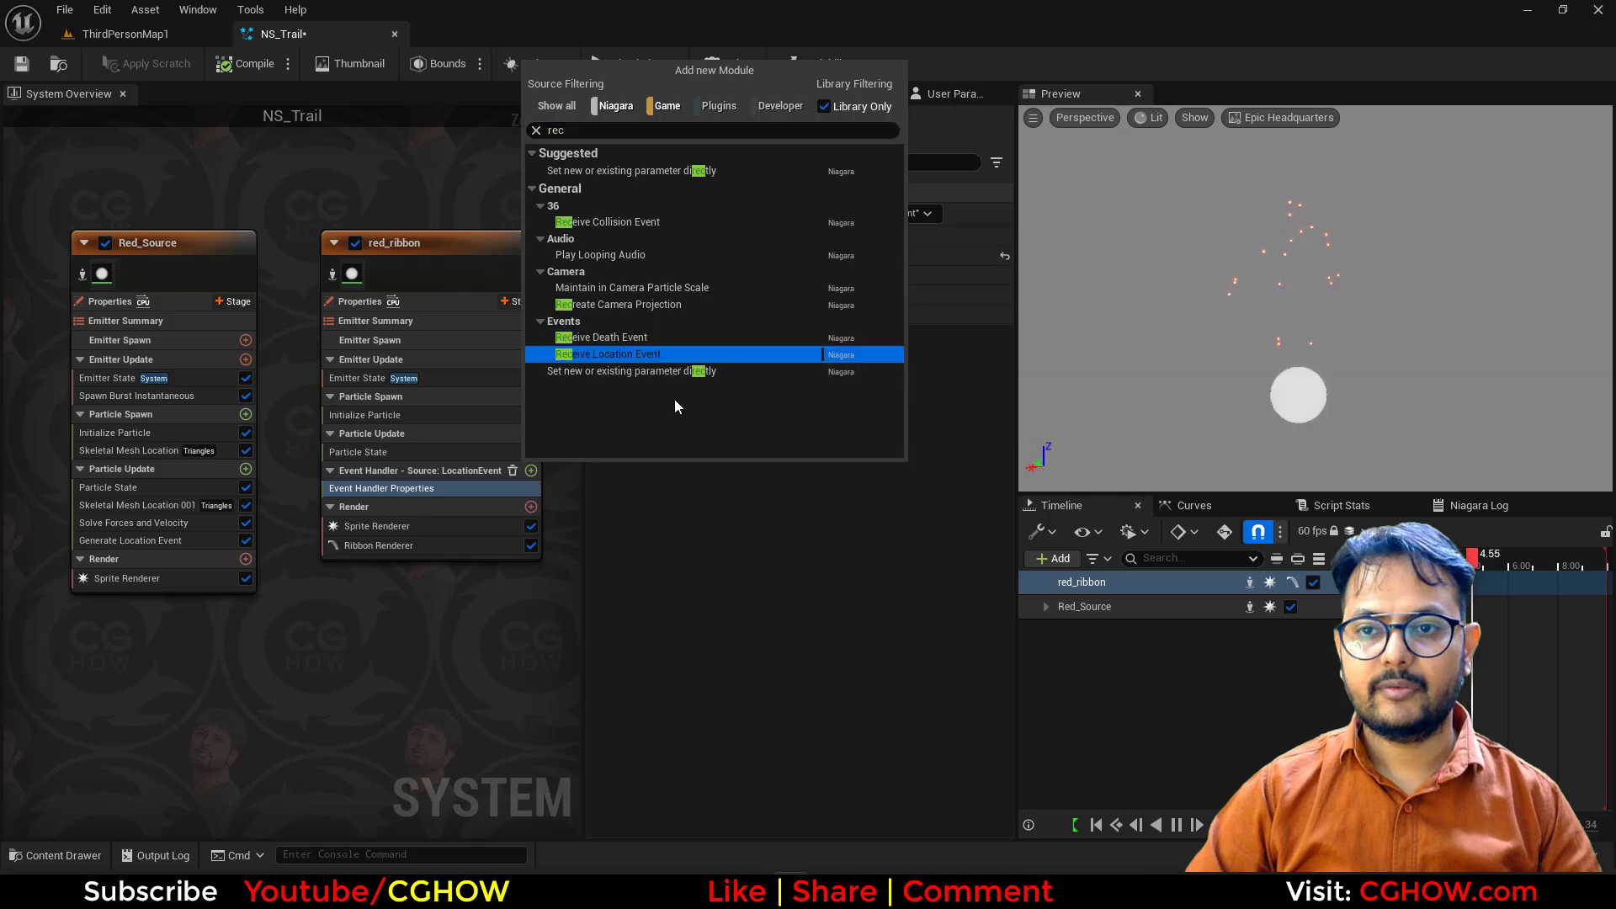
pyautogui.click(622, 355)
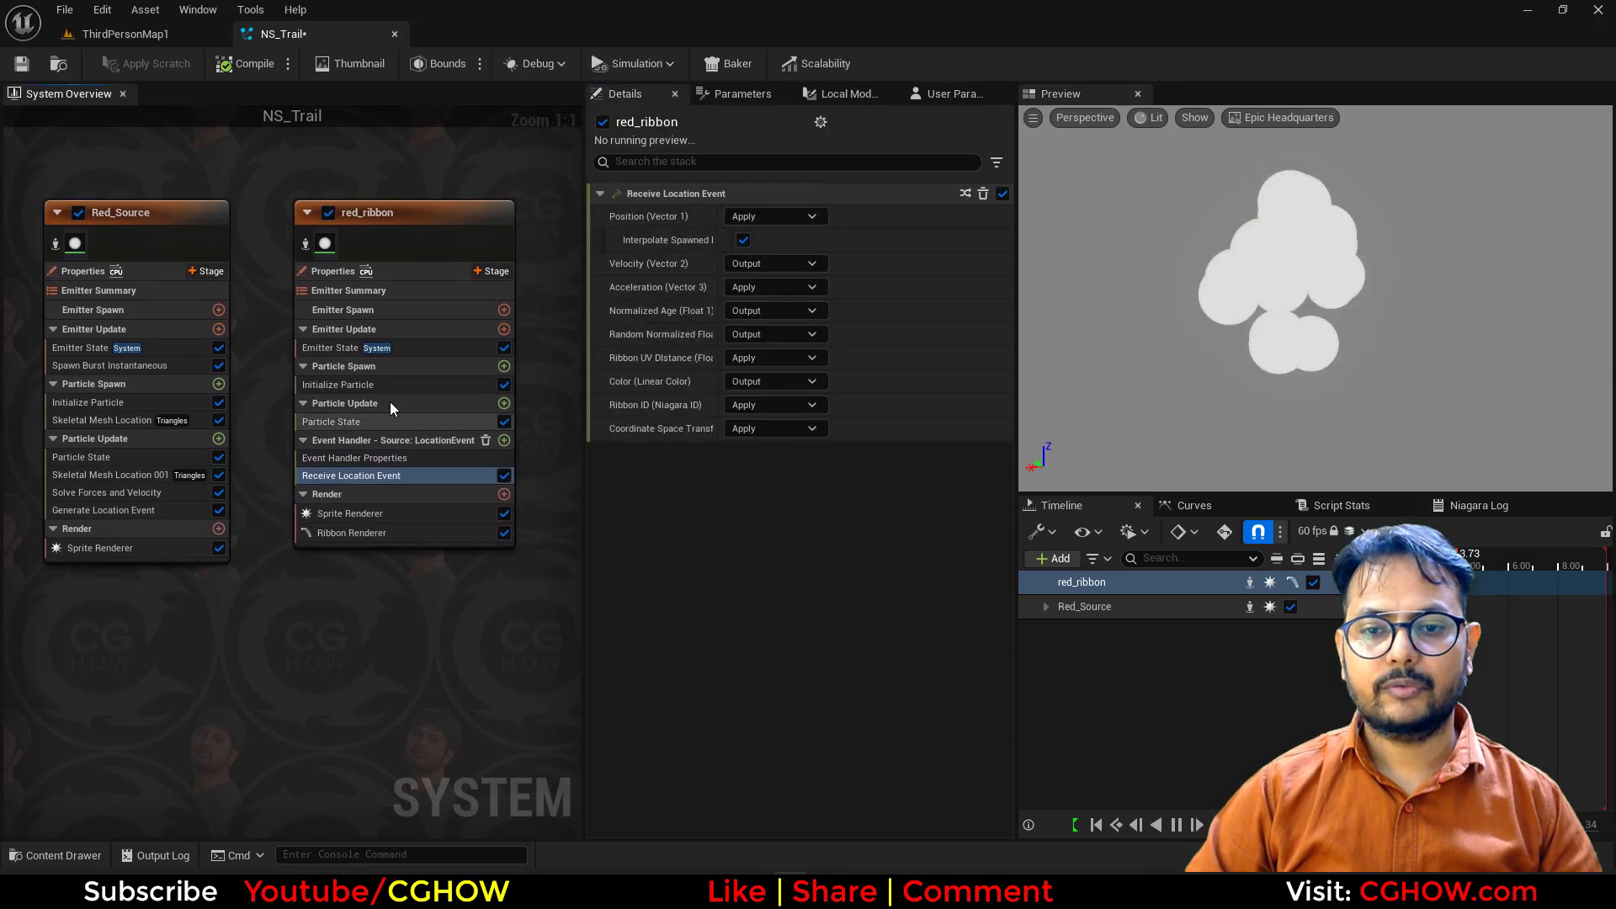
# Step: Set red_ribbon's particle Lifetime to 1.0 and disable its Sprite Renderer
pyautogui.click(350, 384)
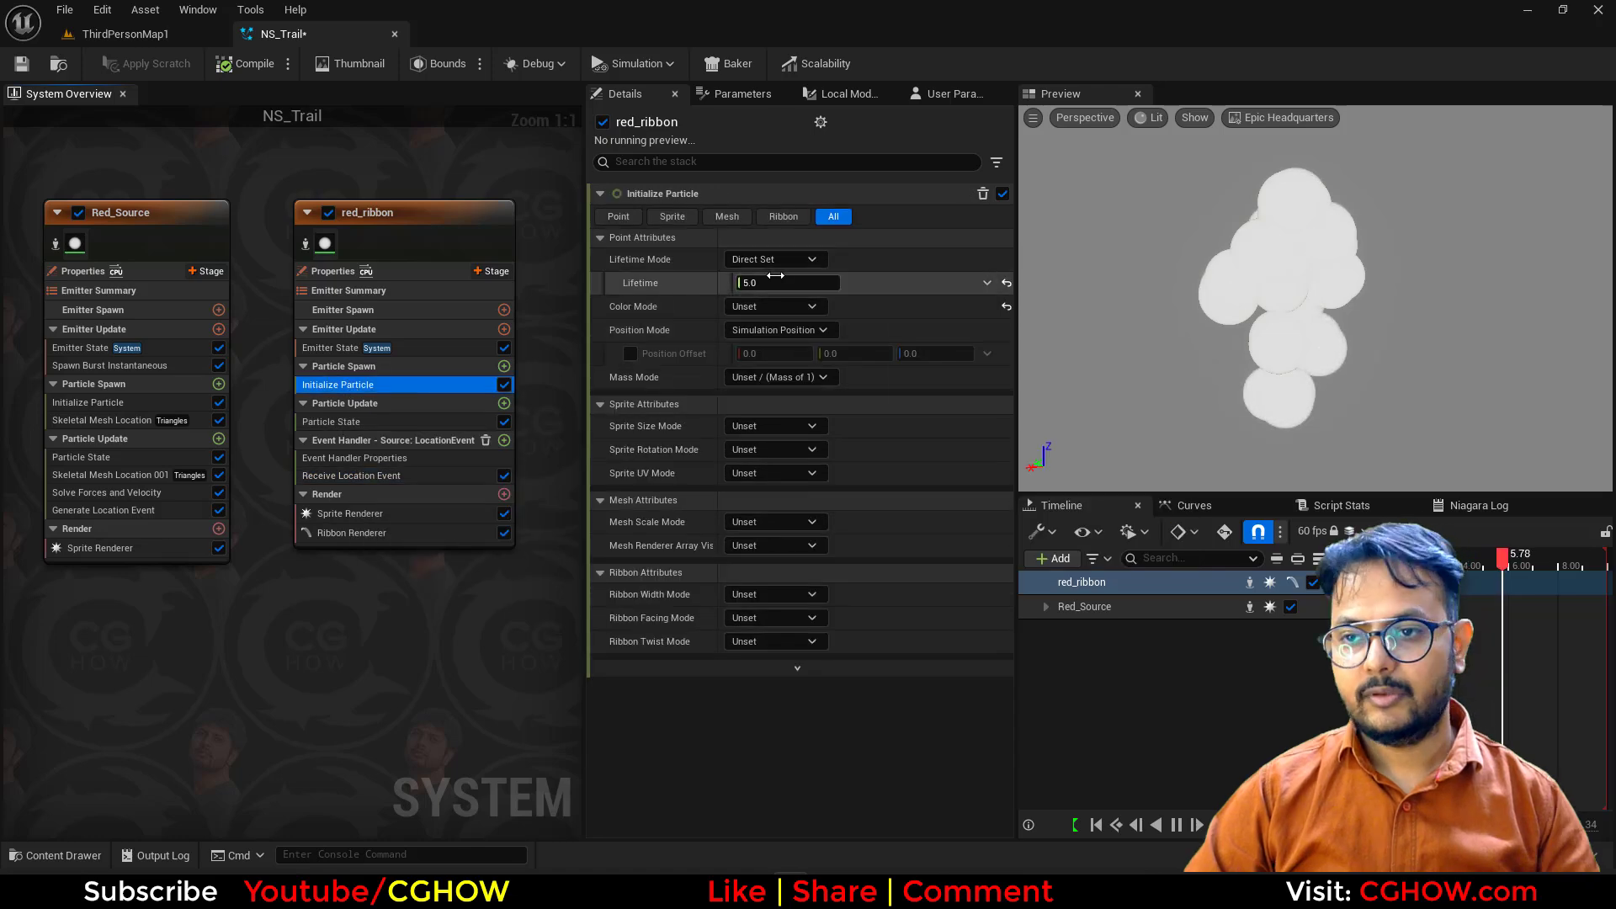
pyautogui.click(774, 283)
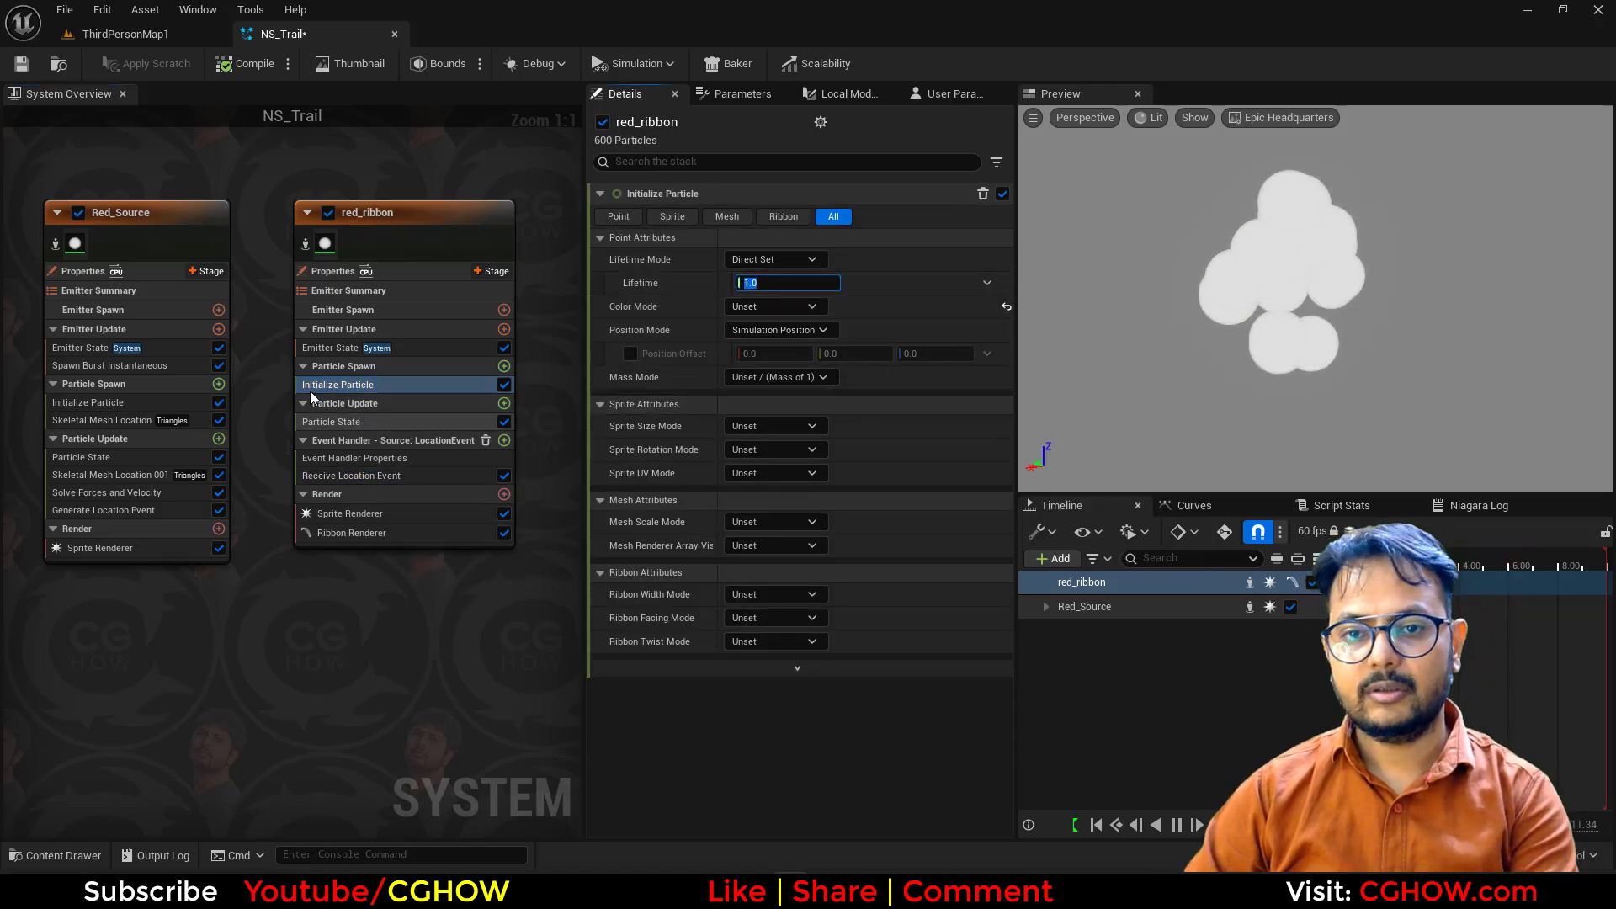
pyautogui.click(183, 42)
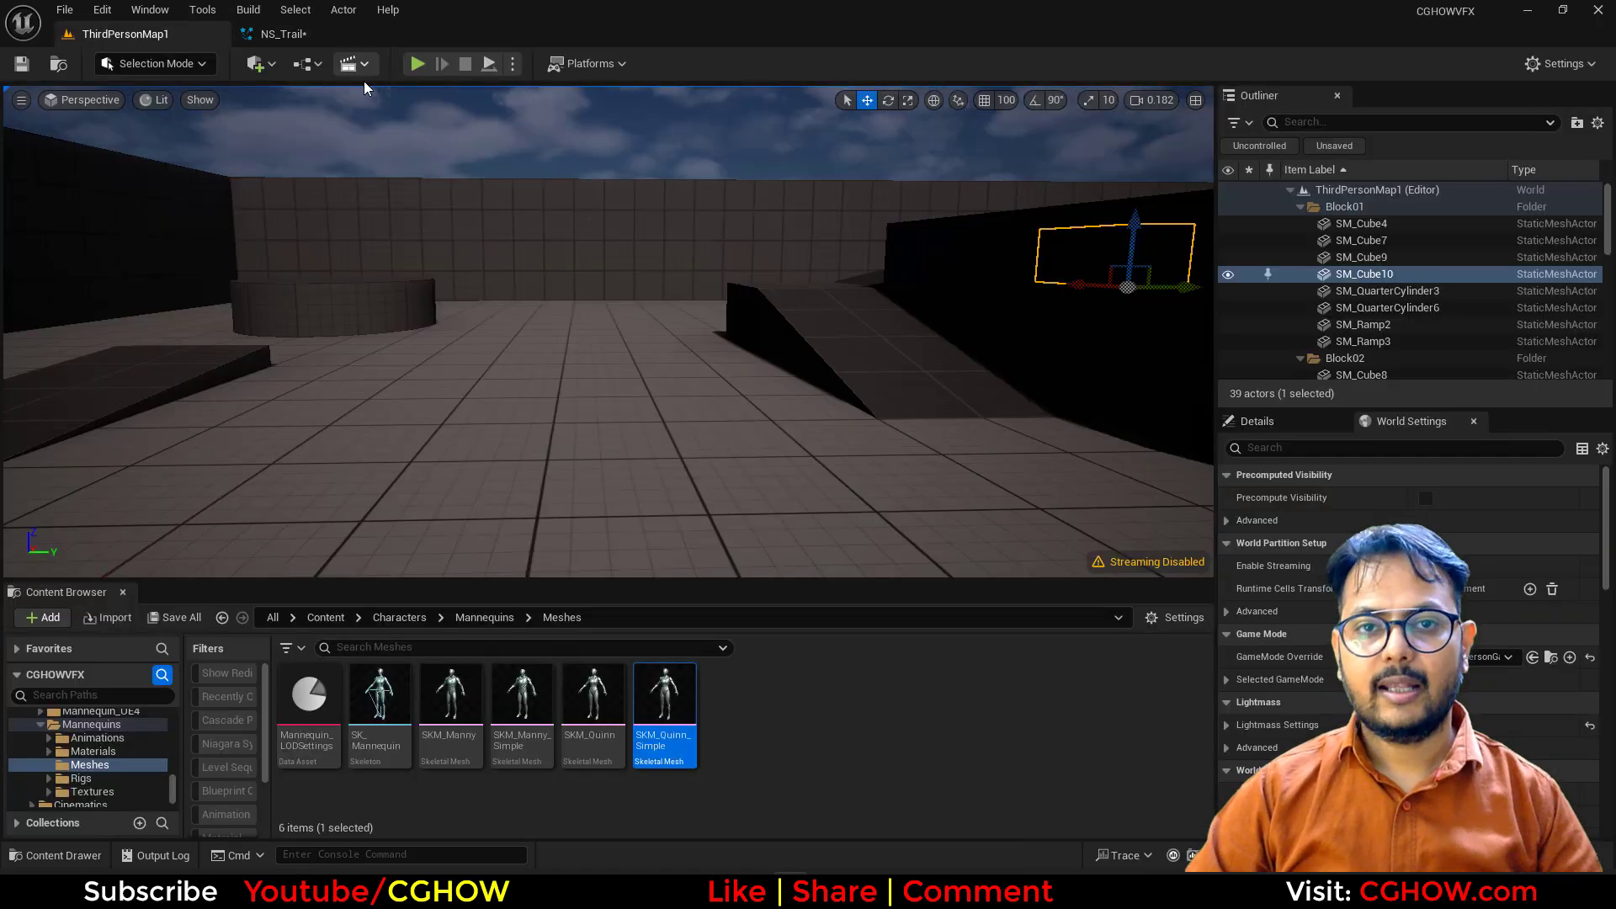
pyautogui.click(305, 40)
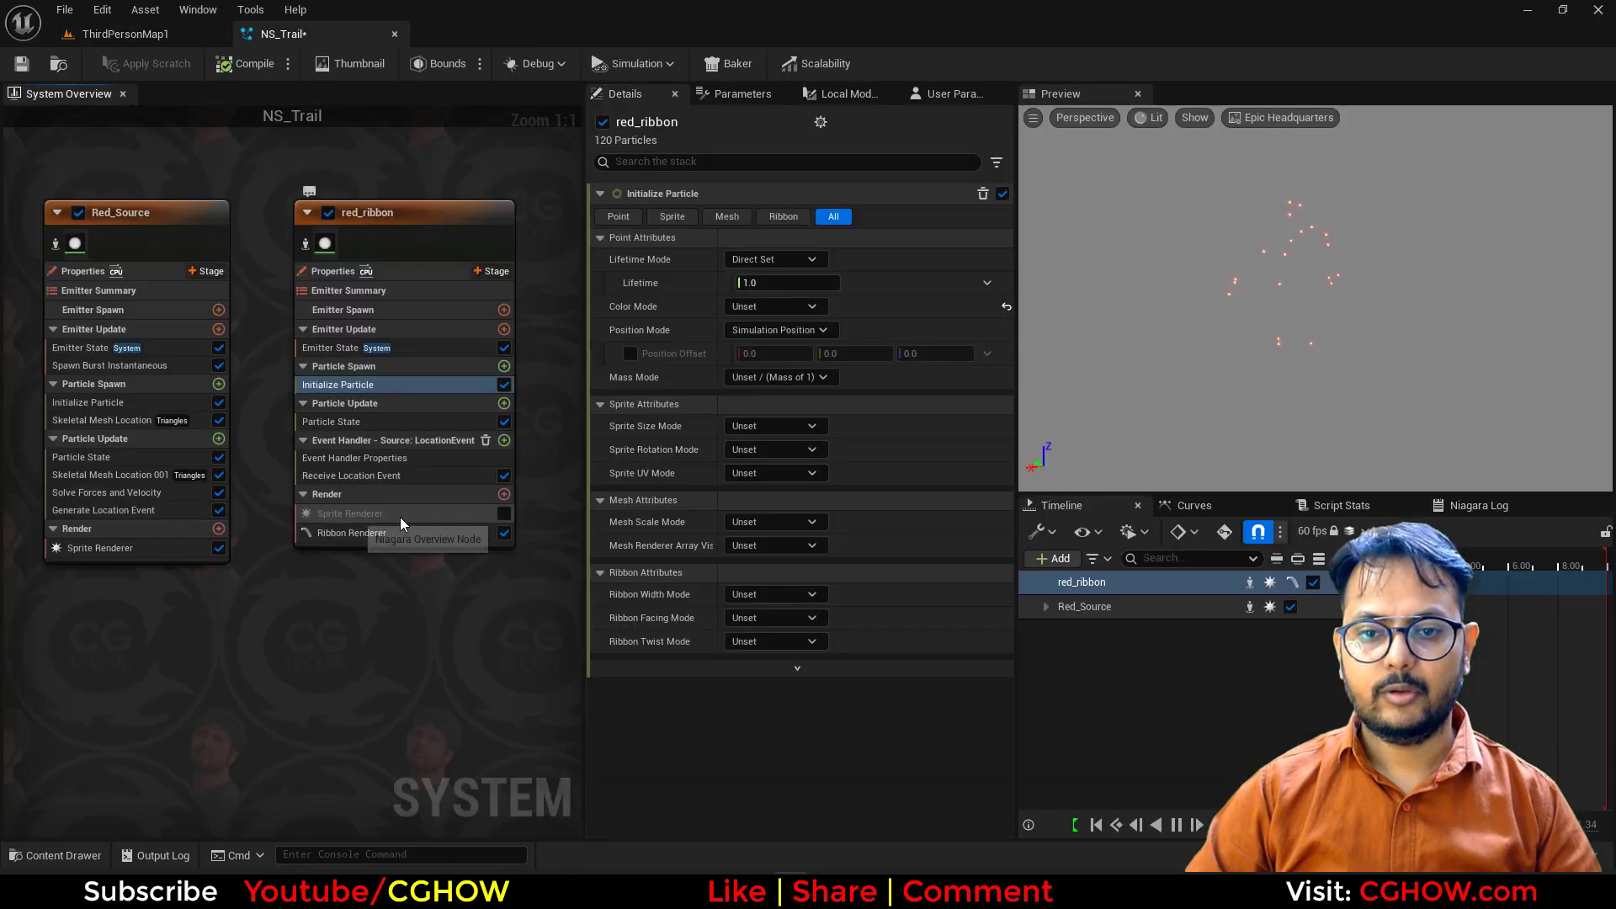
# Step: Play ThirdPersonMap1 and run the character around to examine the ribbon trails, ending the play session when done
pyautogui.click(104, 34)
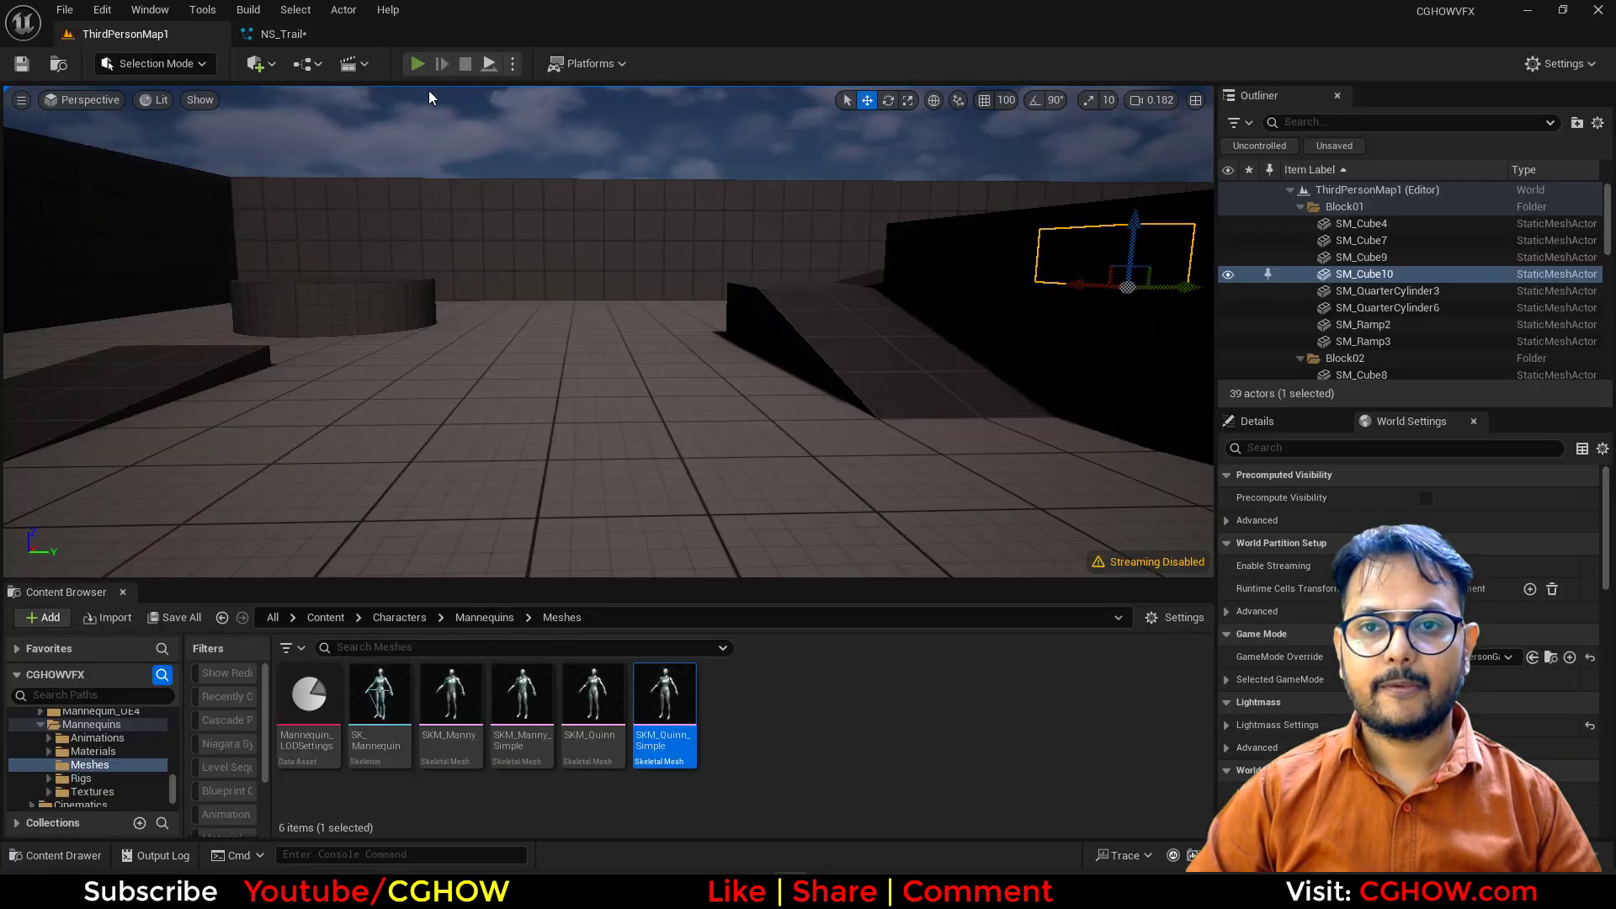
pyautogui.click(416, 64)
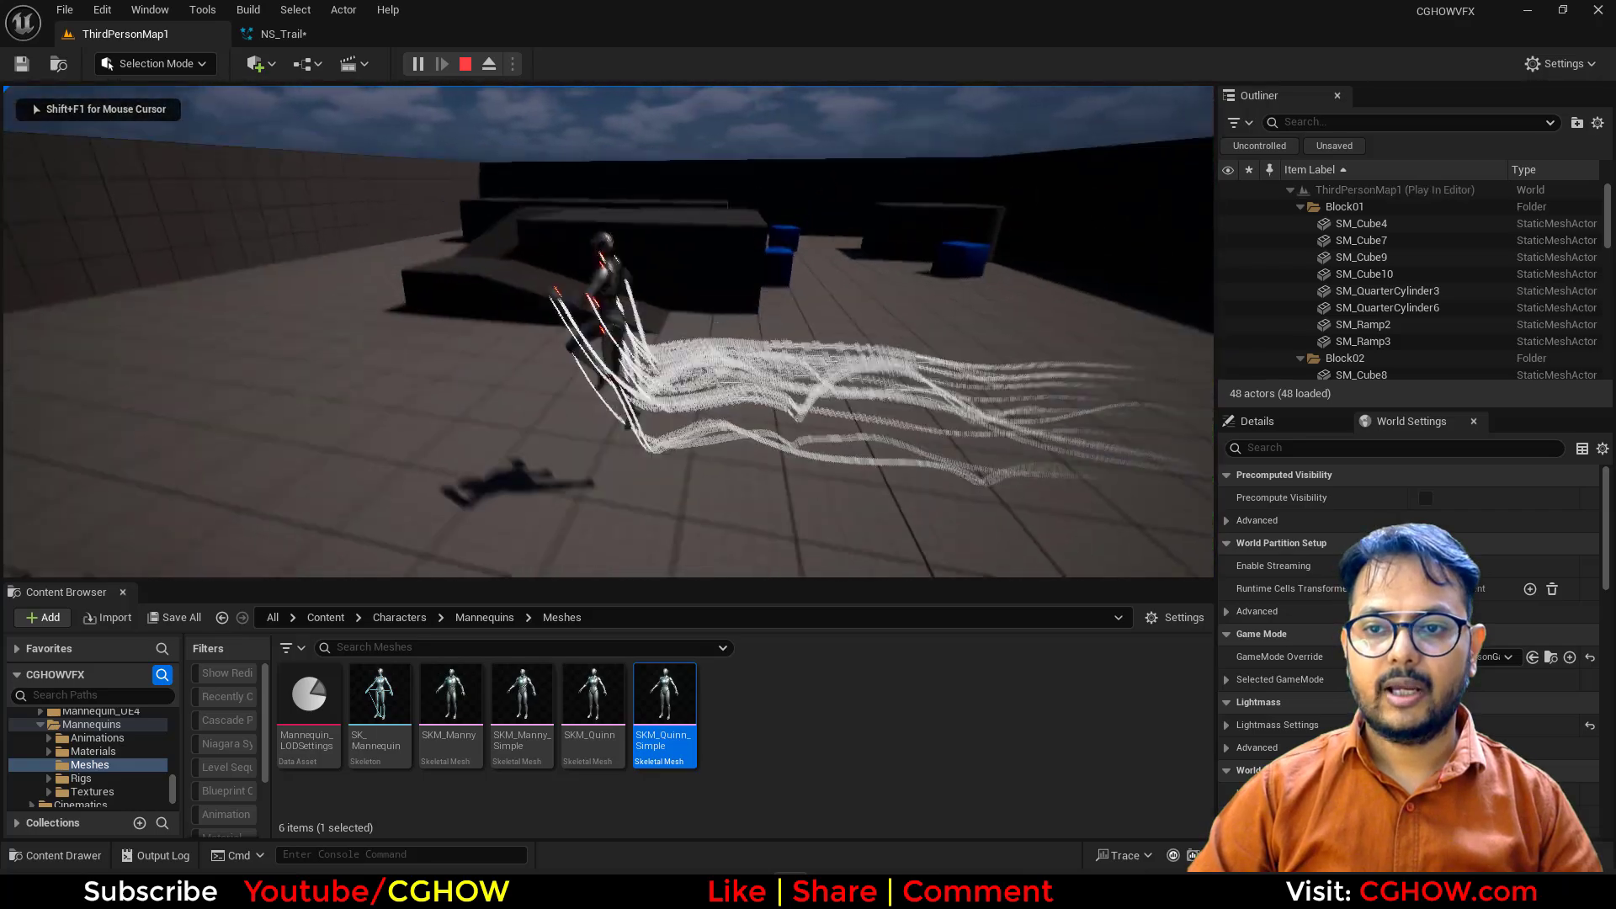
pyautogui.press('w')
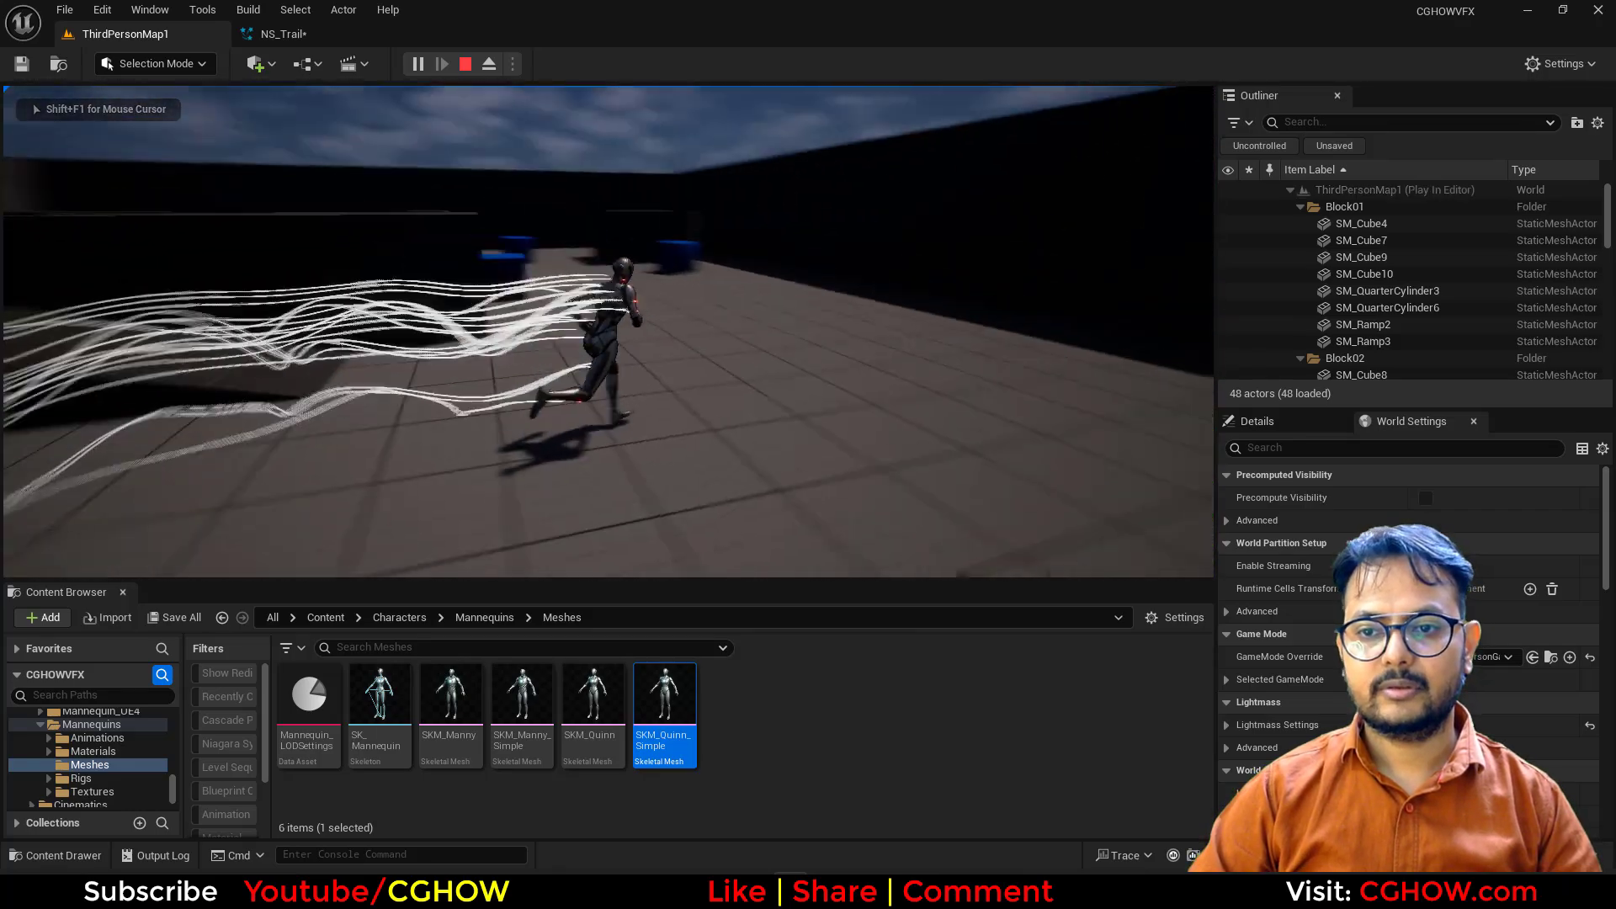
pyautogui.press('a')
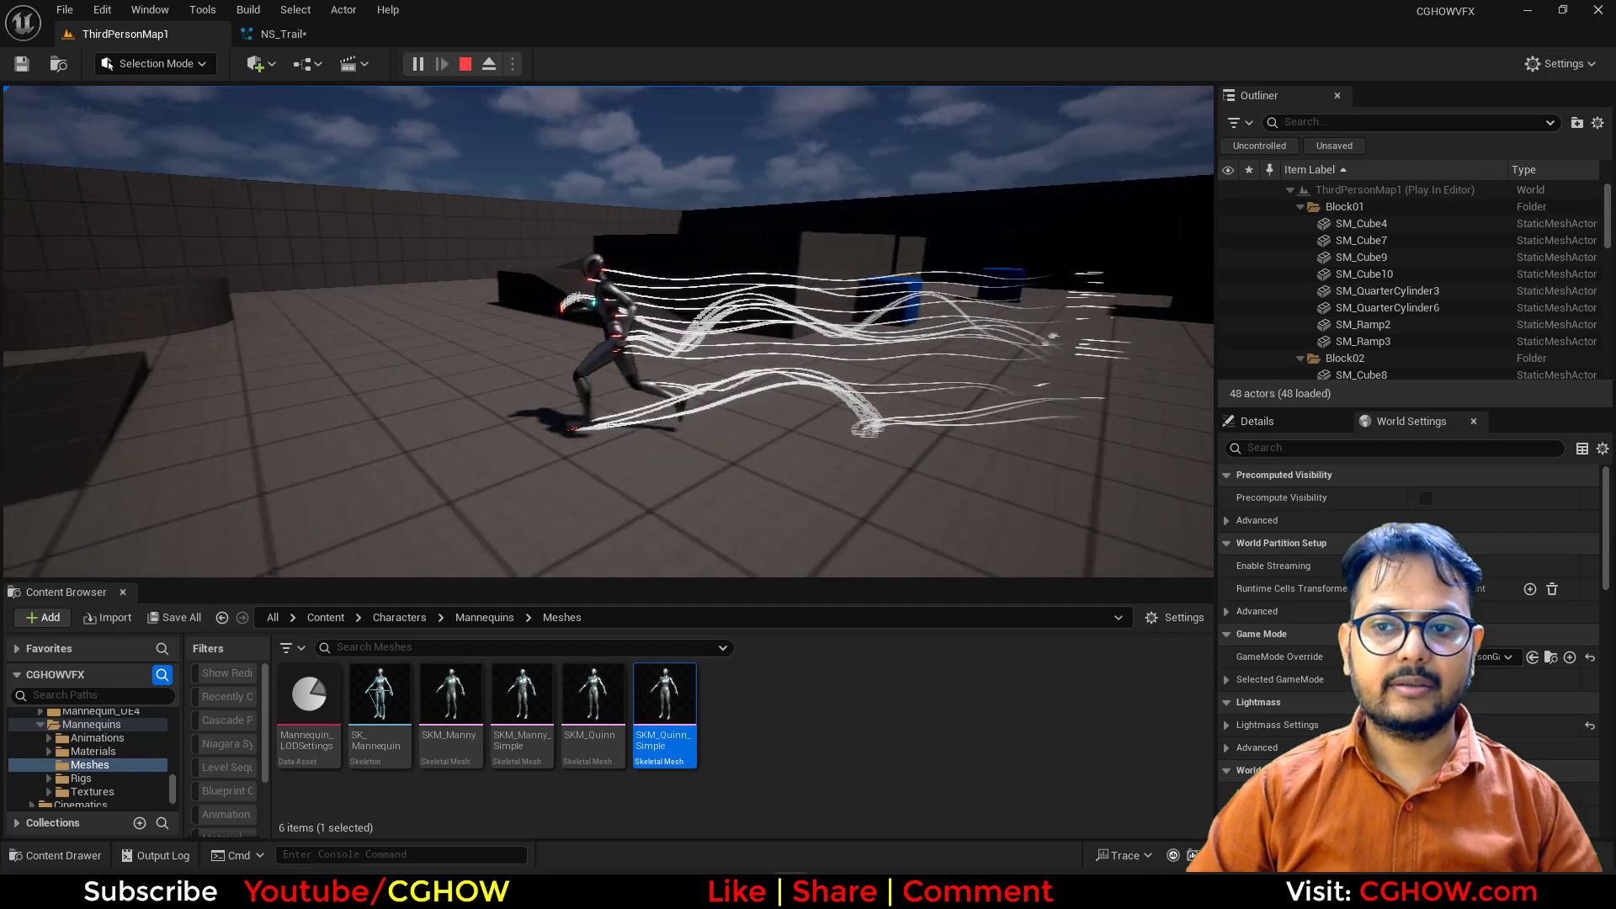
pyautogui.press('Escape')
# Step: Set Red_Source's Spawn Burst Instantaneous Spawn Count to 10
pyautogui.click(335, 35)
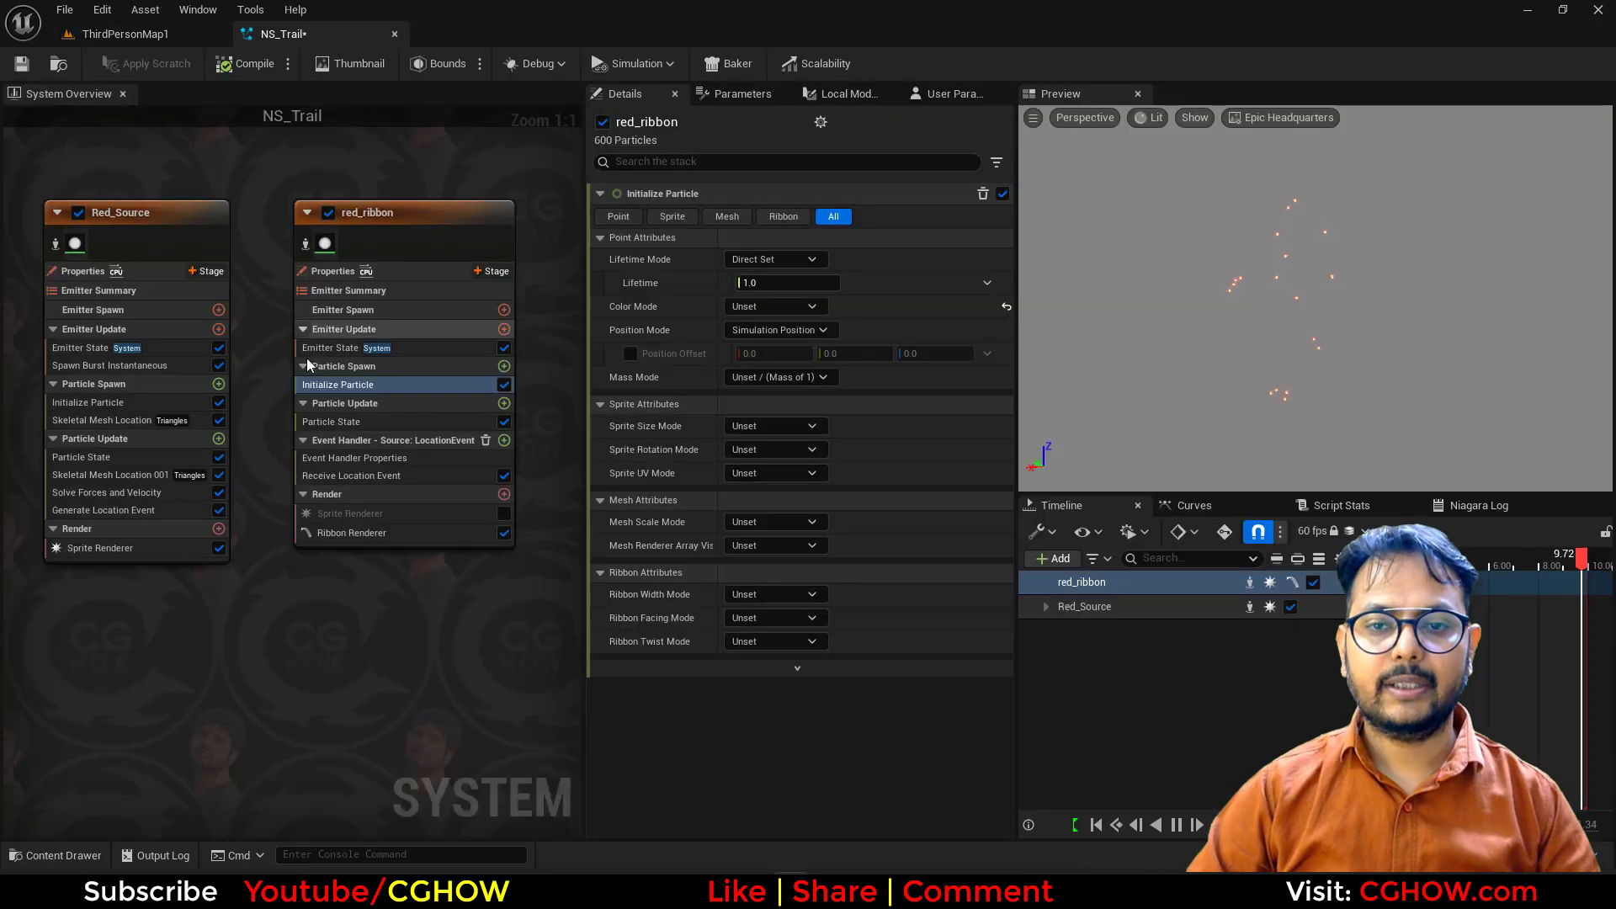
pyautogui.click(98, 369)
pyautogui.click(757, 217)
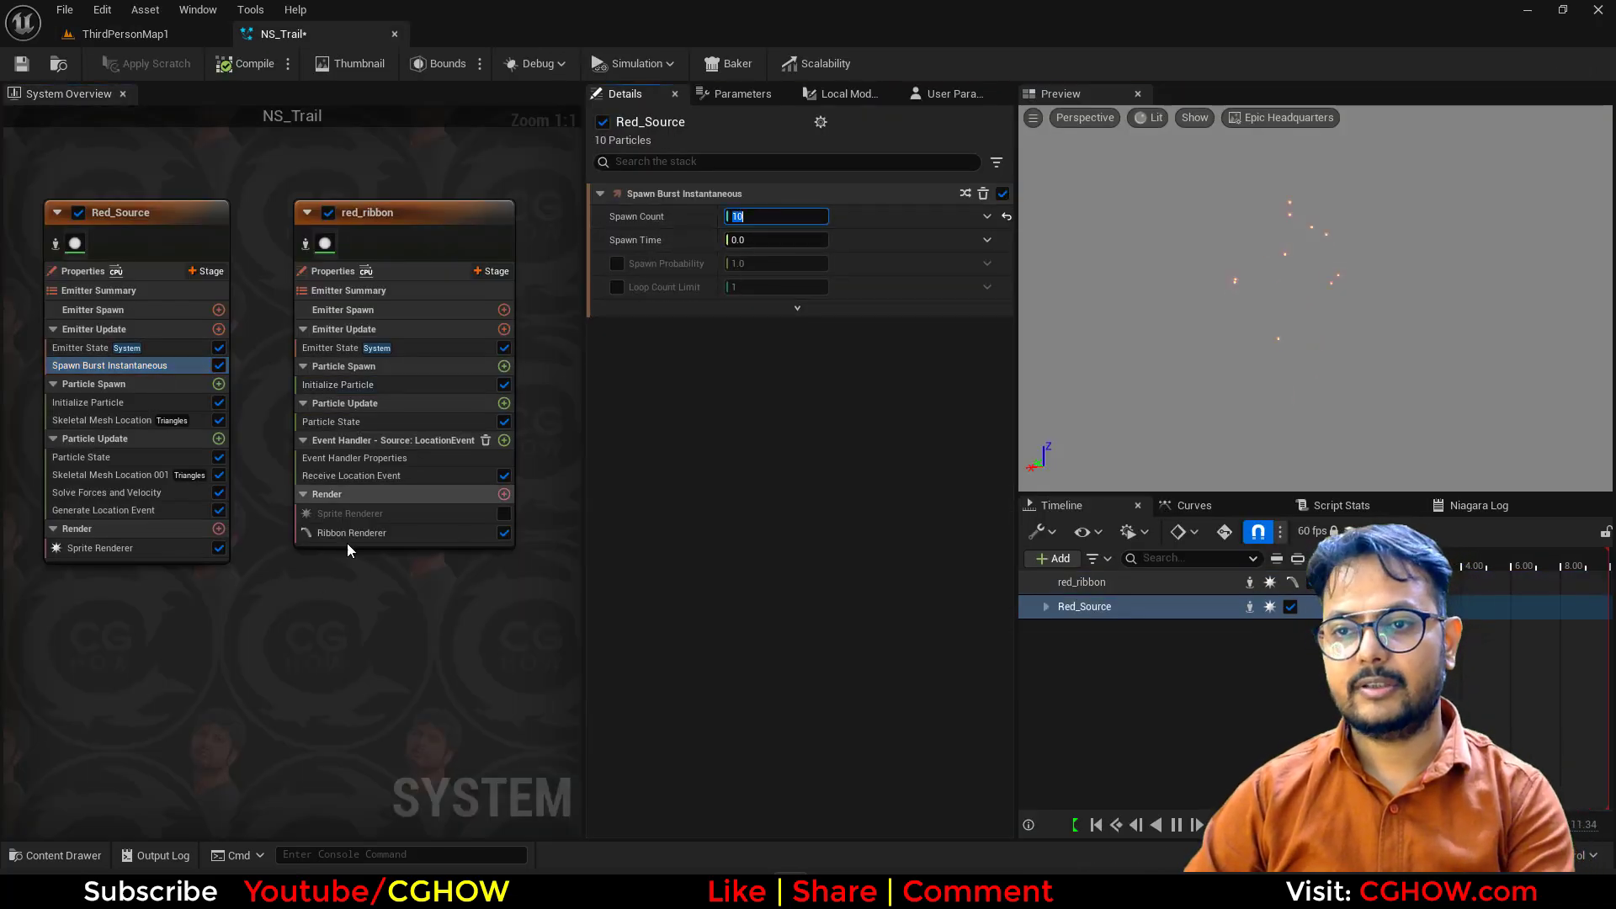
# Step: Set red_ribbon's Initialize Particle Color Mode to Direct Set with pure red (R 1.0, G 0.0, B 0.0)
pyautogui.moveTo(257, 670); pyautogui.dragTo(224, 674, button='right')
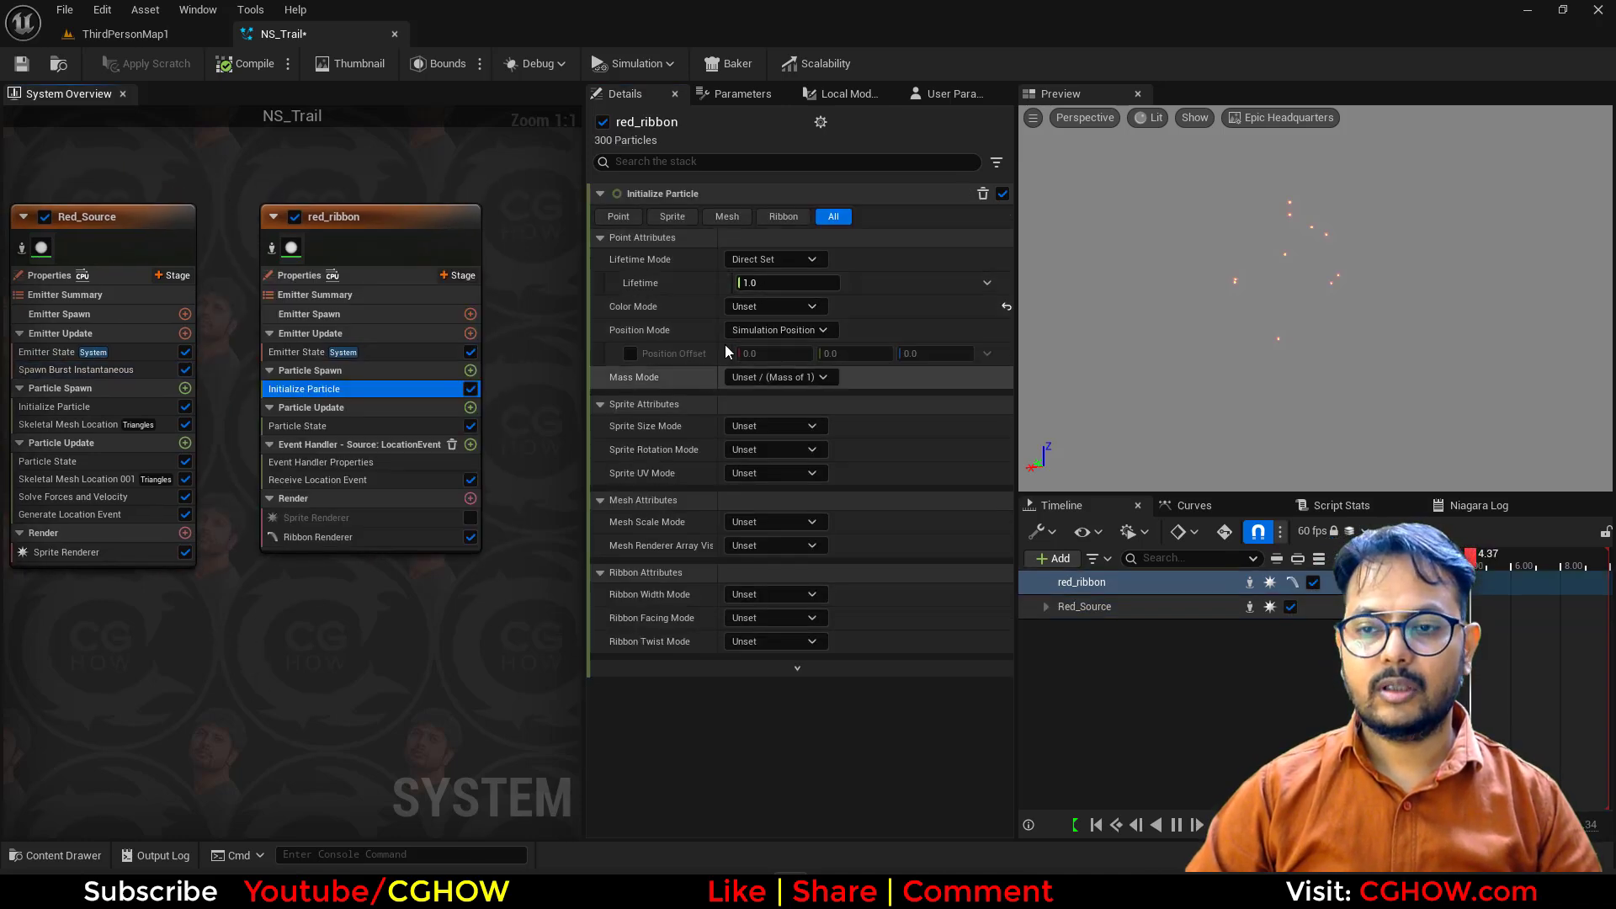
pyautogui.click(772, 307)
pyautogui.click(781, 360)
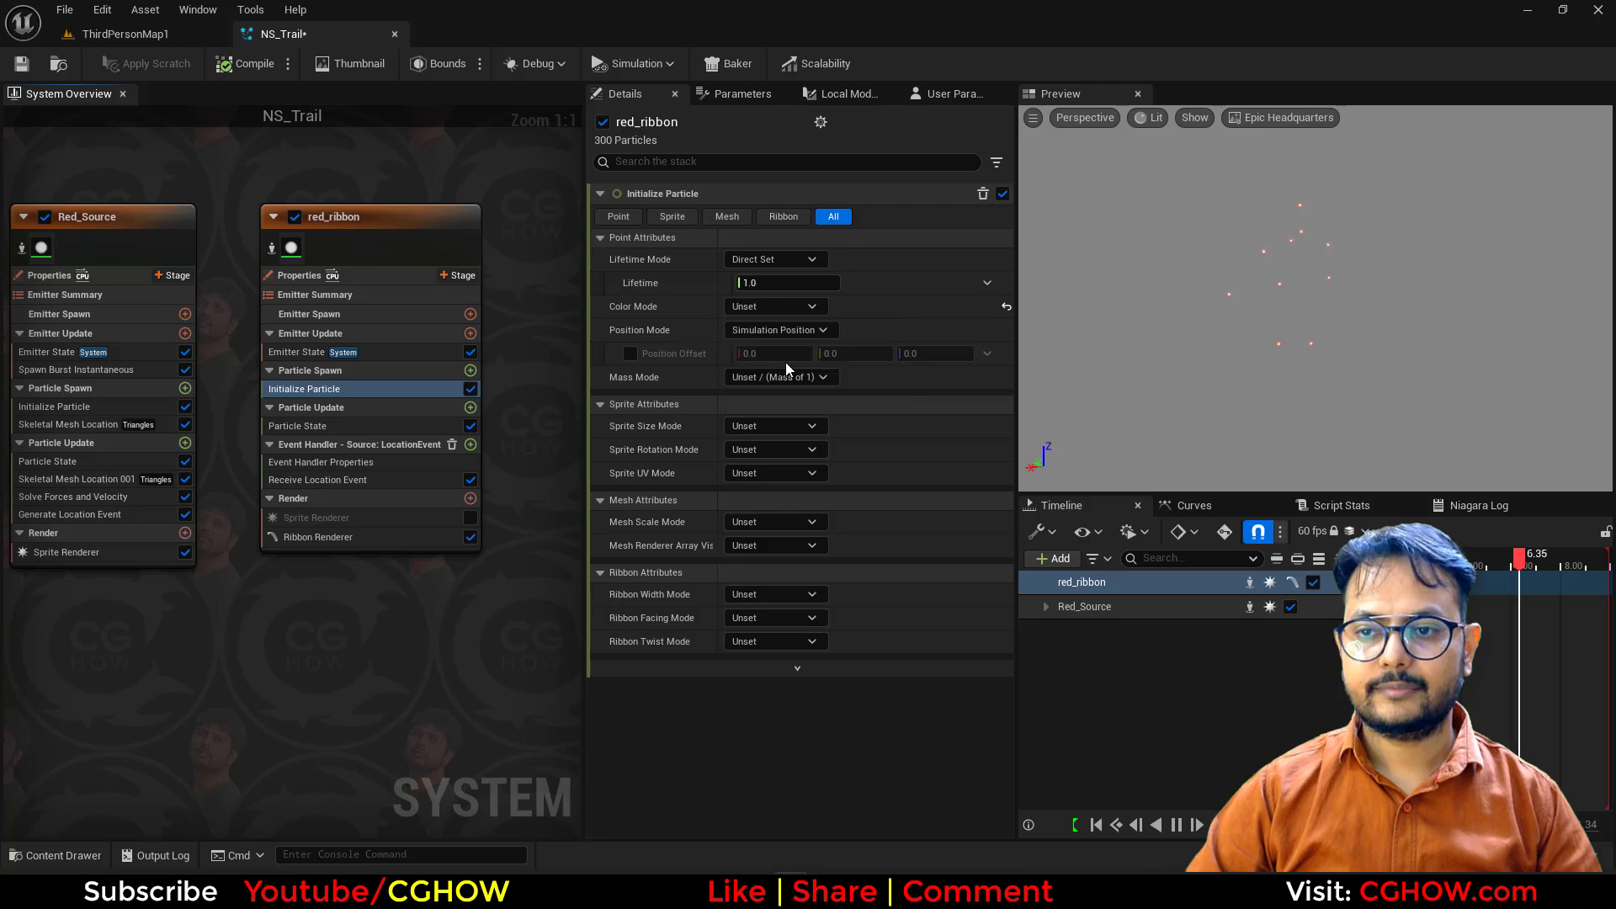
pyautogui.click(781, 331)
pyautogui.moveTo(998, 434); pyautogui.dragTo(993, 388)
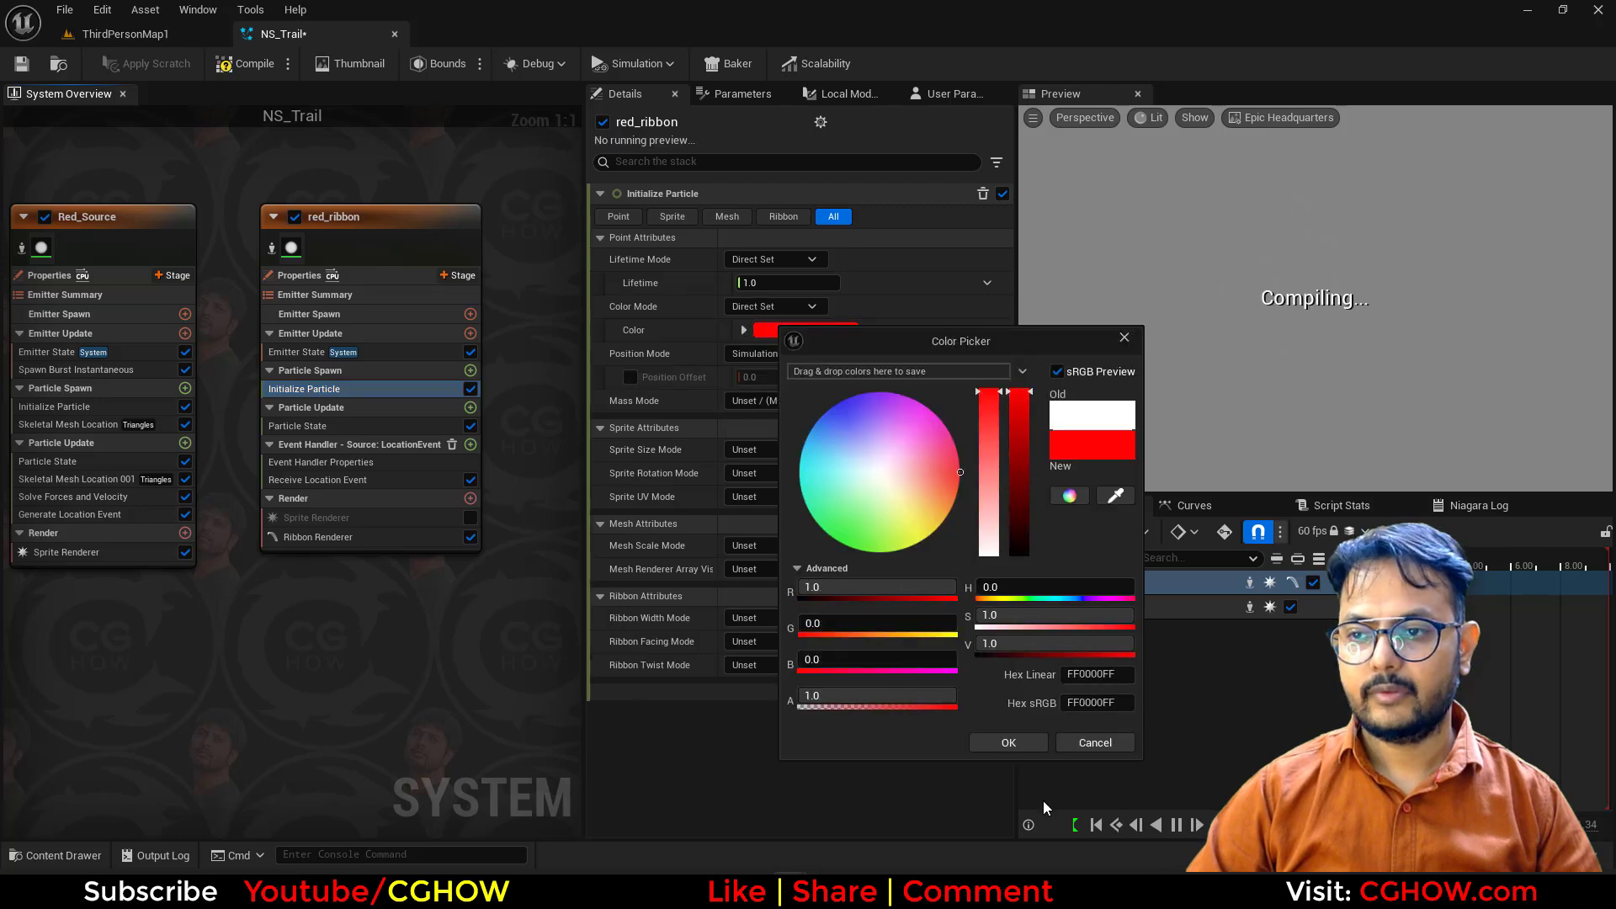
pyautogui.click(1009, 743)
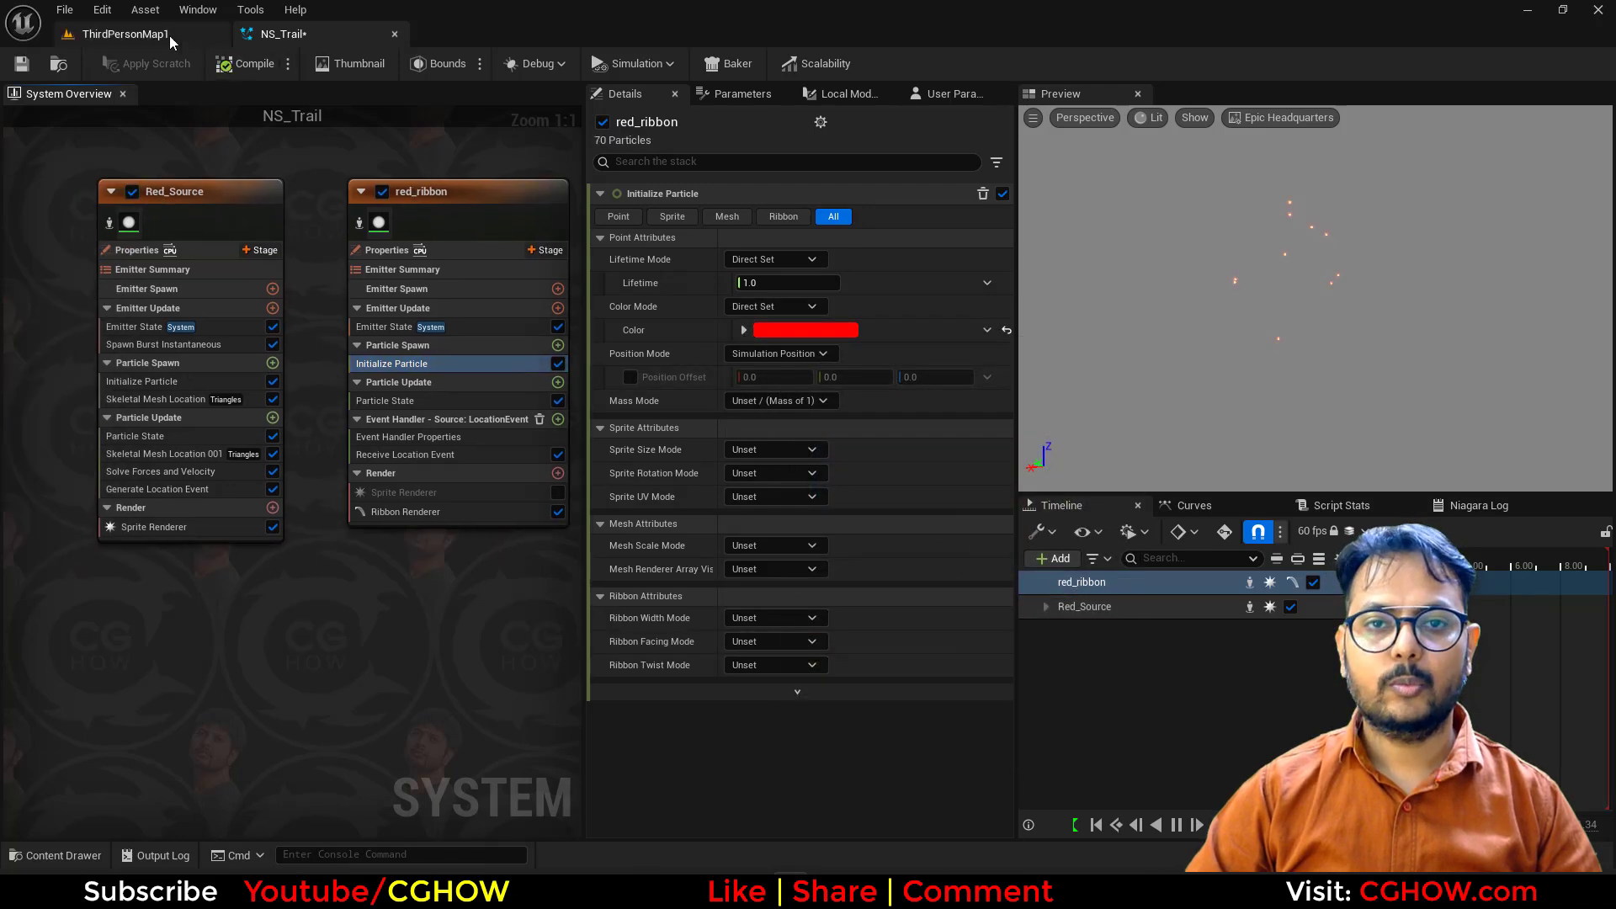
# Step: Save the modified BP_ThirdPersonCharacter and NS_Trail assets from the level editor
pyautogui.click(118, 33)
pyautogui.hotkey('ctrl', 'shift', 's')
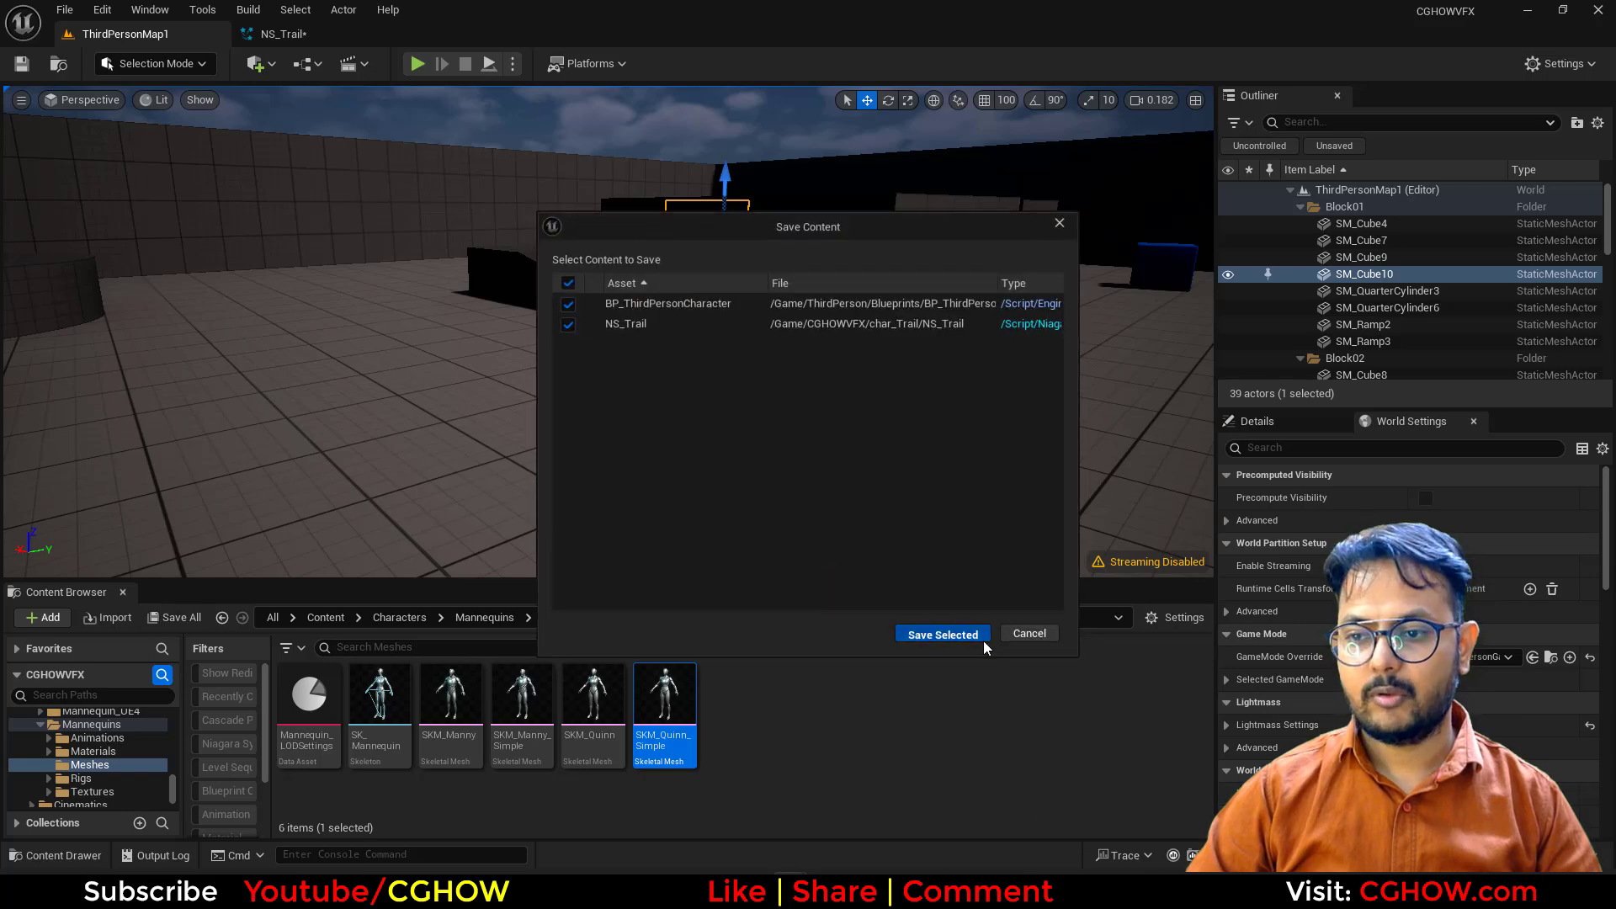
pyautogui.click(981, 639)
# Step: Locate NS_Trail in the char_Trail folder, create a material there named M_Ribbon, and open it for editing
pyautogui.click(285, 36)
pyautogui.click(66, 71)
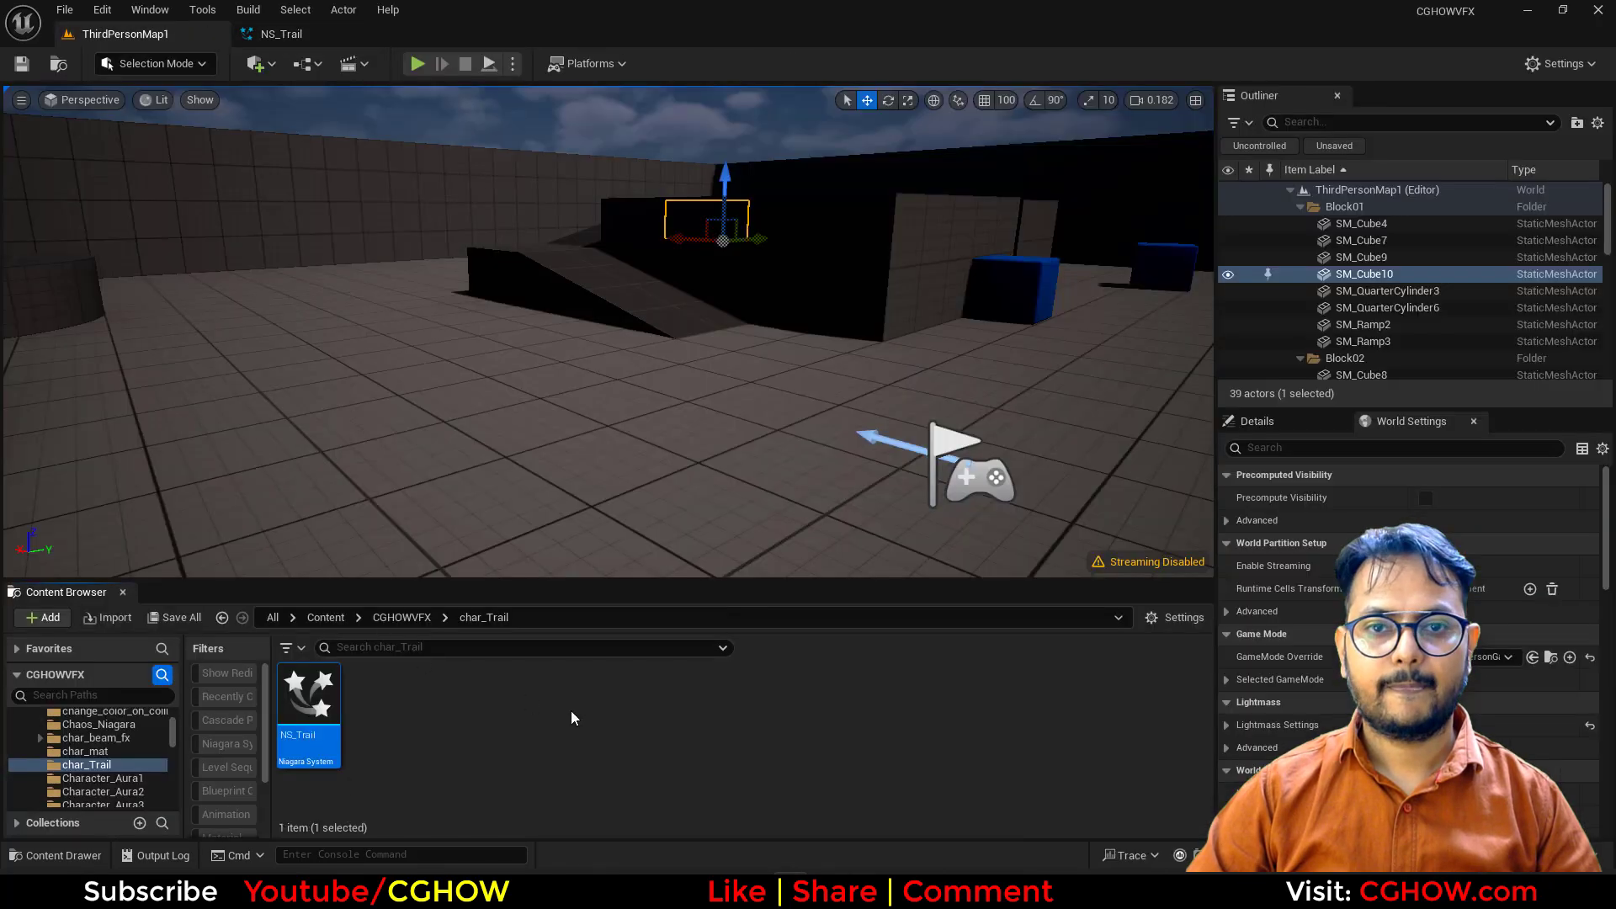
pyautogui.rightClick(571, 710)
pyautogui.click(661, 401)
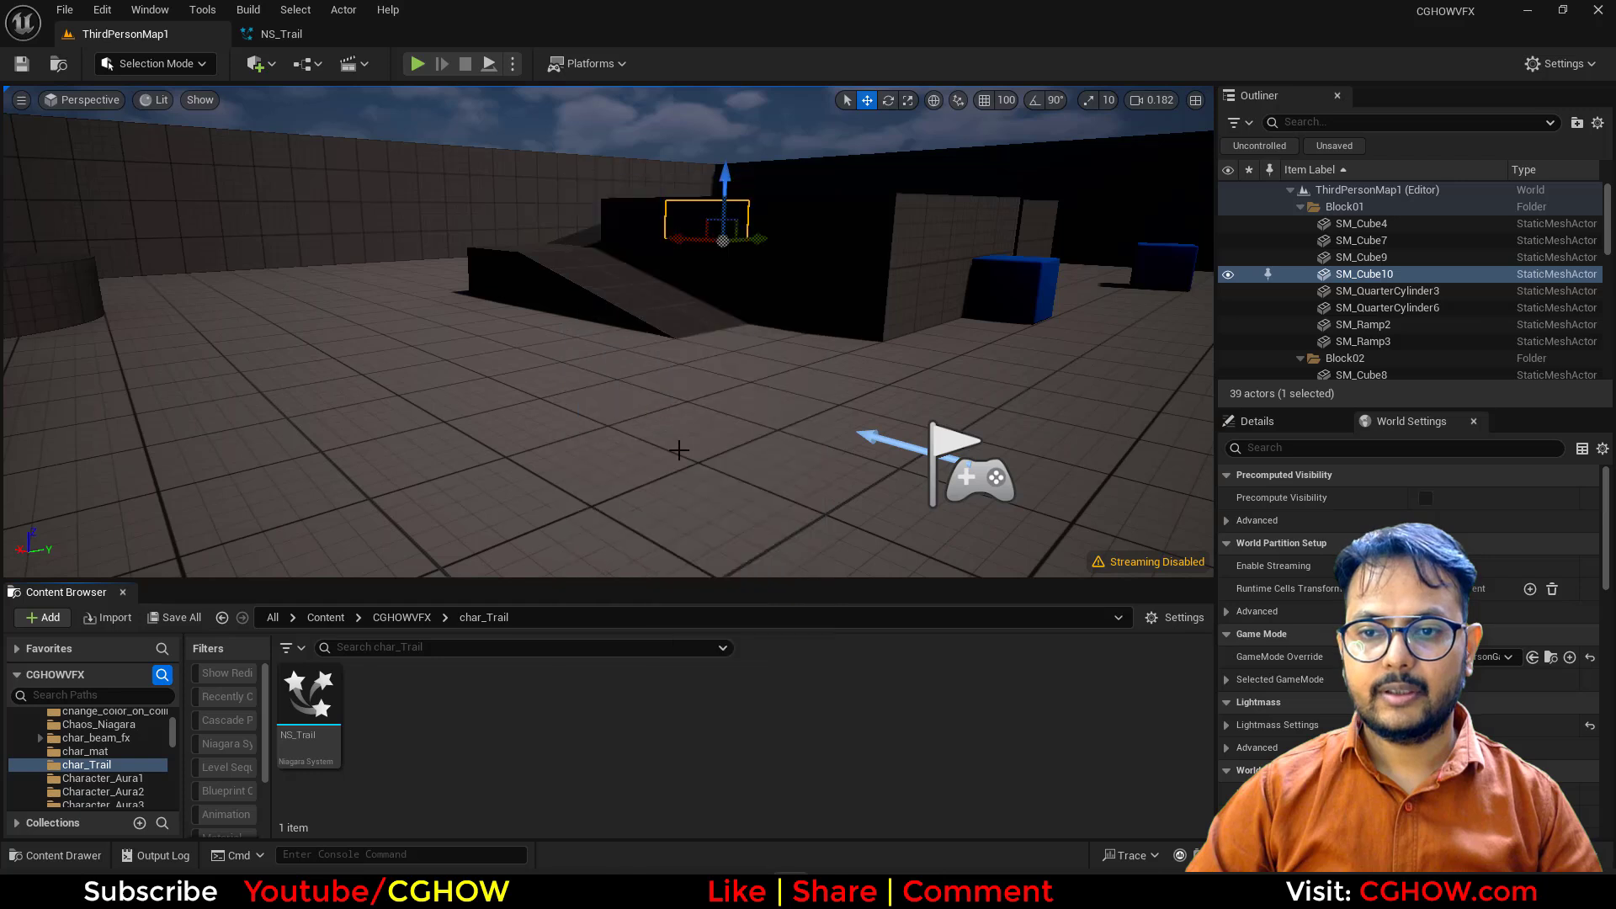
pyautogui.write('M_Ri')
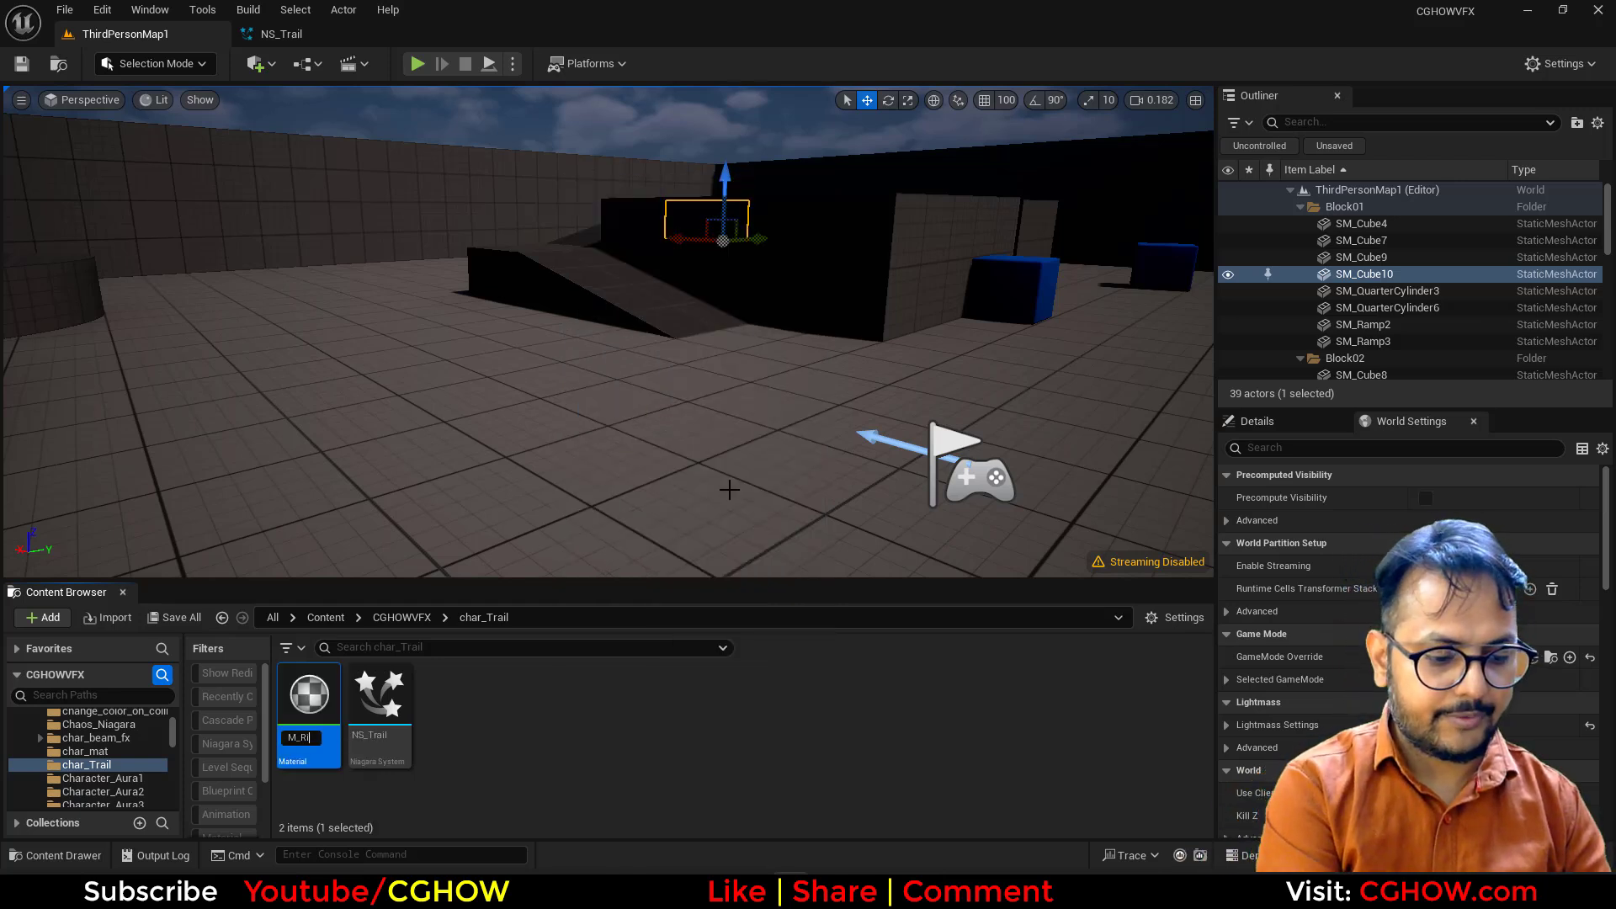
pyautogui.write('bbon')
pyautogui.press('Return')
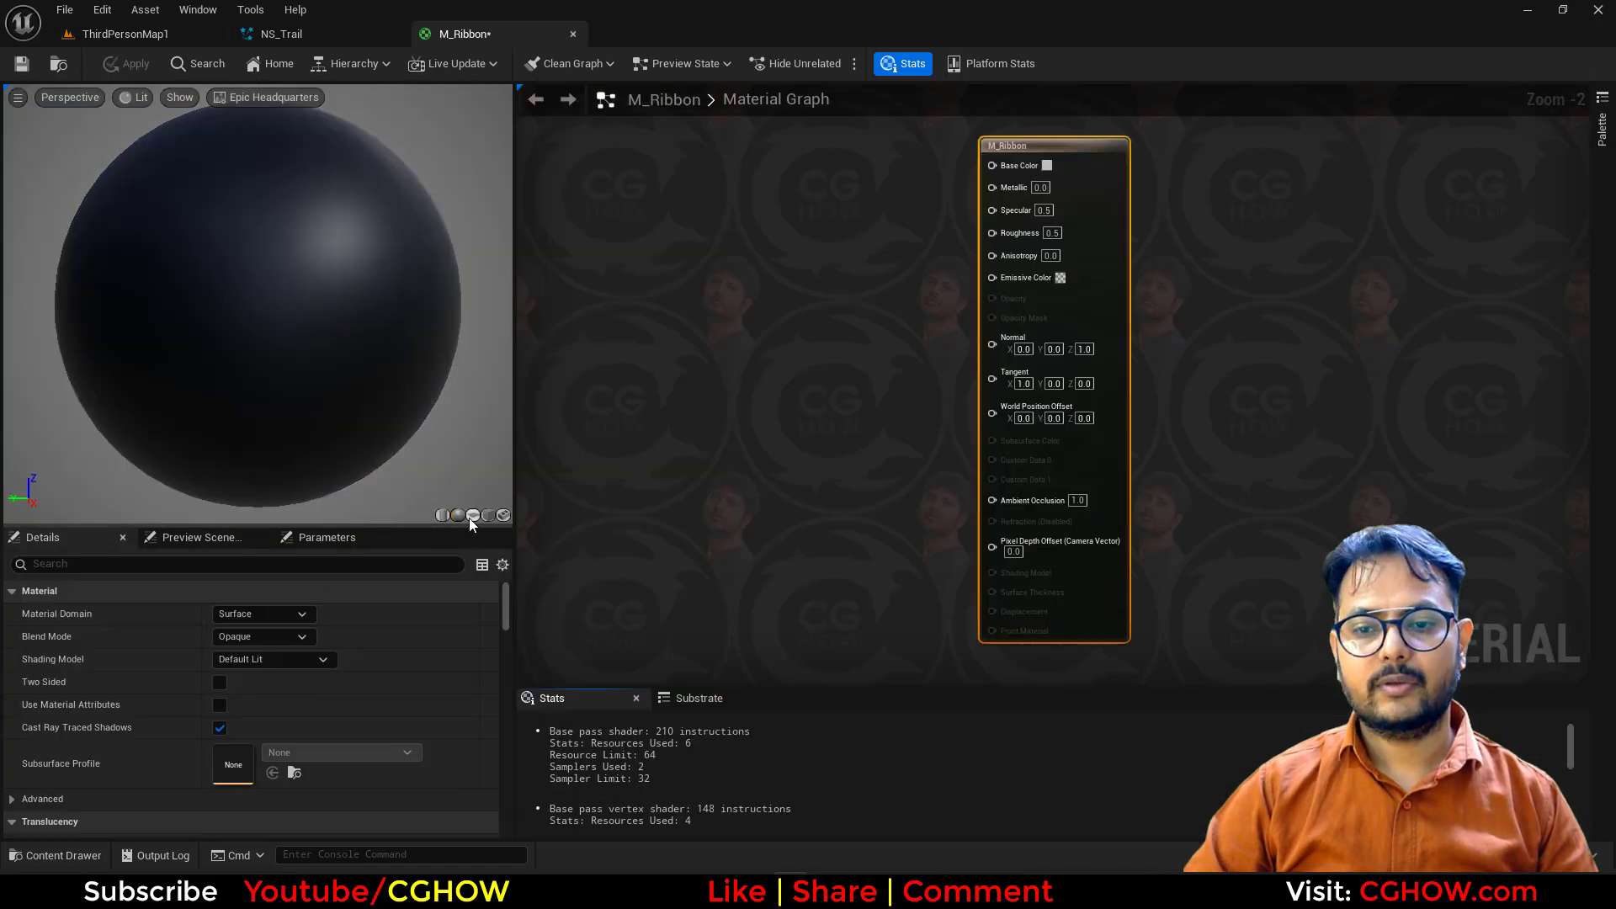
# Step: Preview M_Ribbon on a plane and add a Texture Sample node to its graph
pyautogui.click(472, 515)
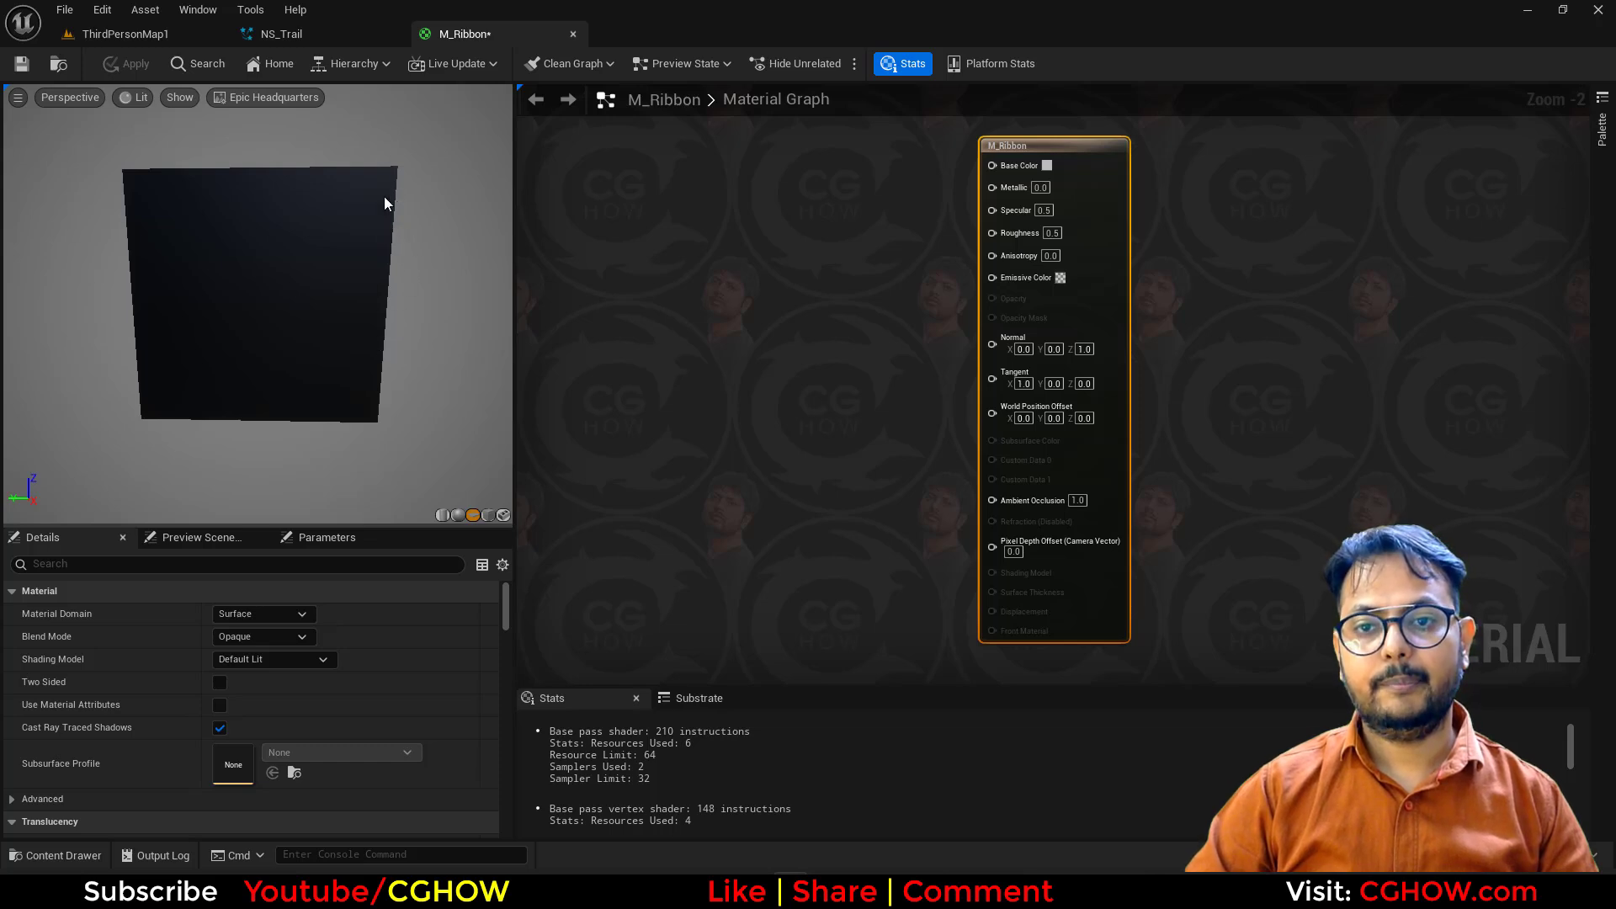
pyautogui.moveTo(680, 382); pyautogui.dragTo(877, 375, button='right')
pyautogui.press('t')
pyautogui.click(716, 262)
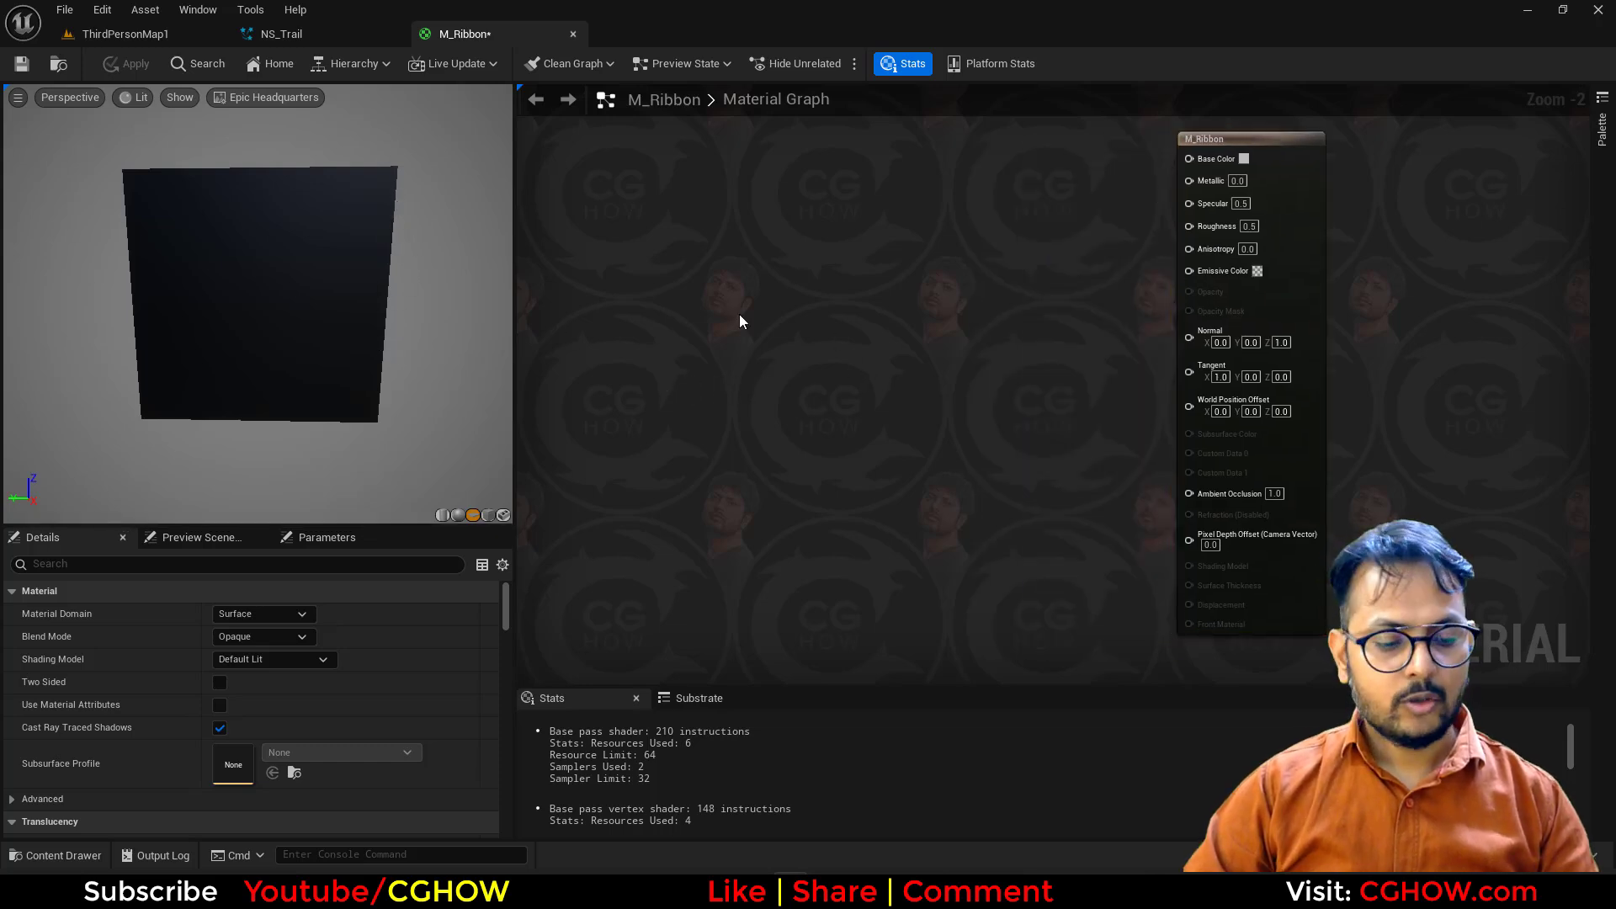
# Step: Assign the light, soft-celled T_Aura texture to the Texture Sample node
pyautogui.click(306, 758)
pyautogui.write('aura')
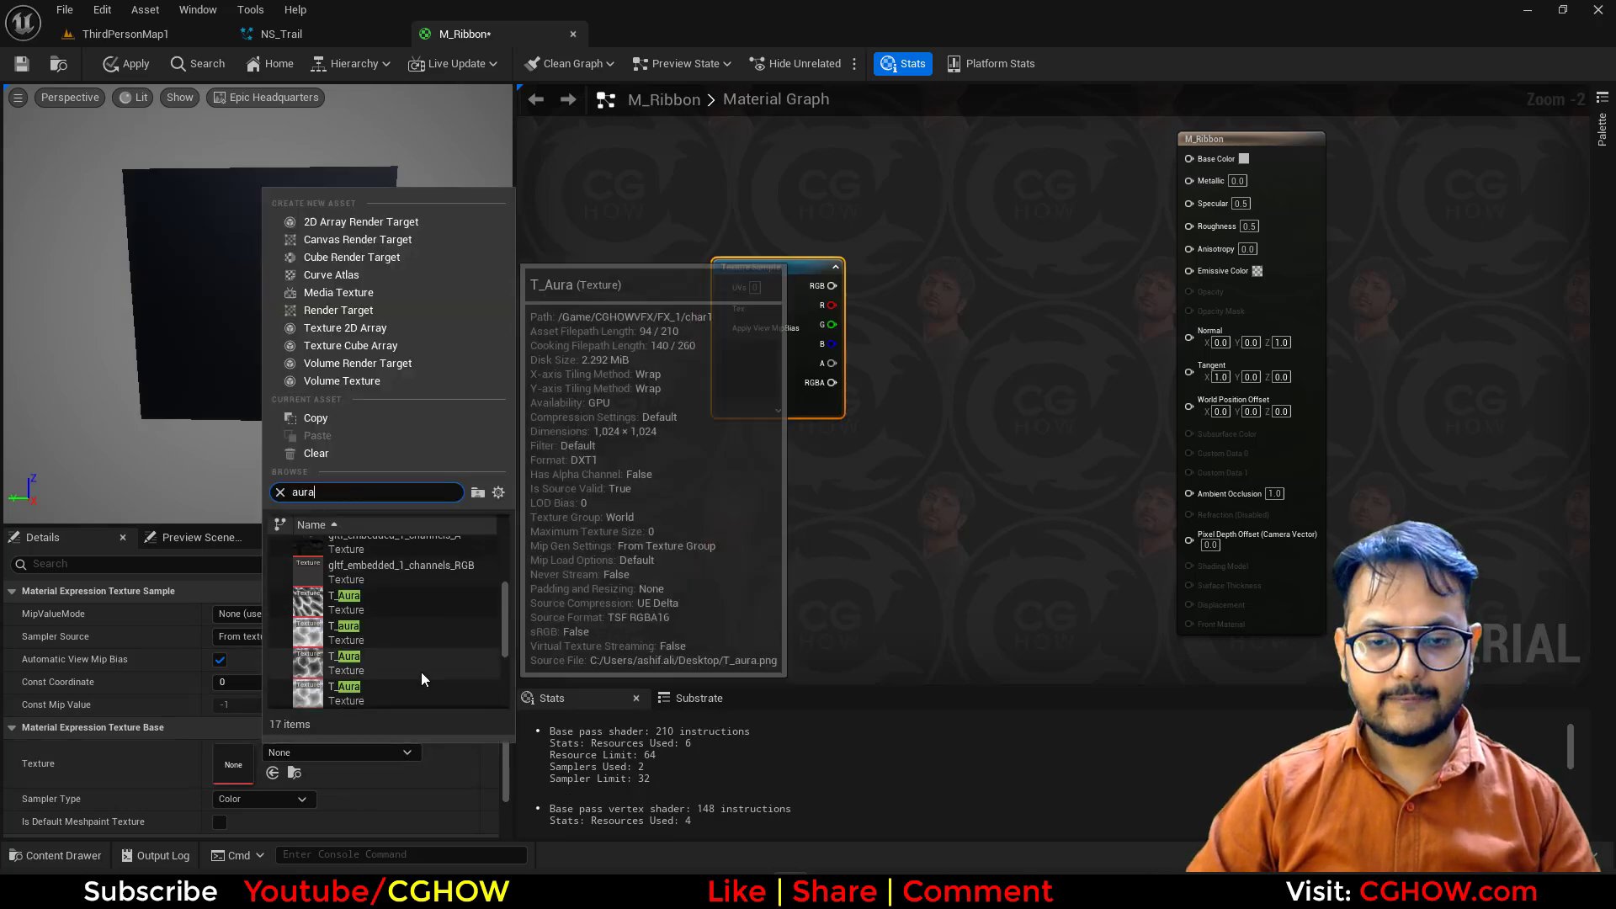
pyautogui.scroll(-5, 420, 671)
pyautogui.click(371, 579)
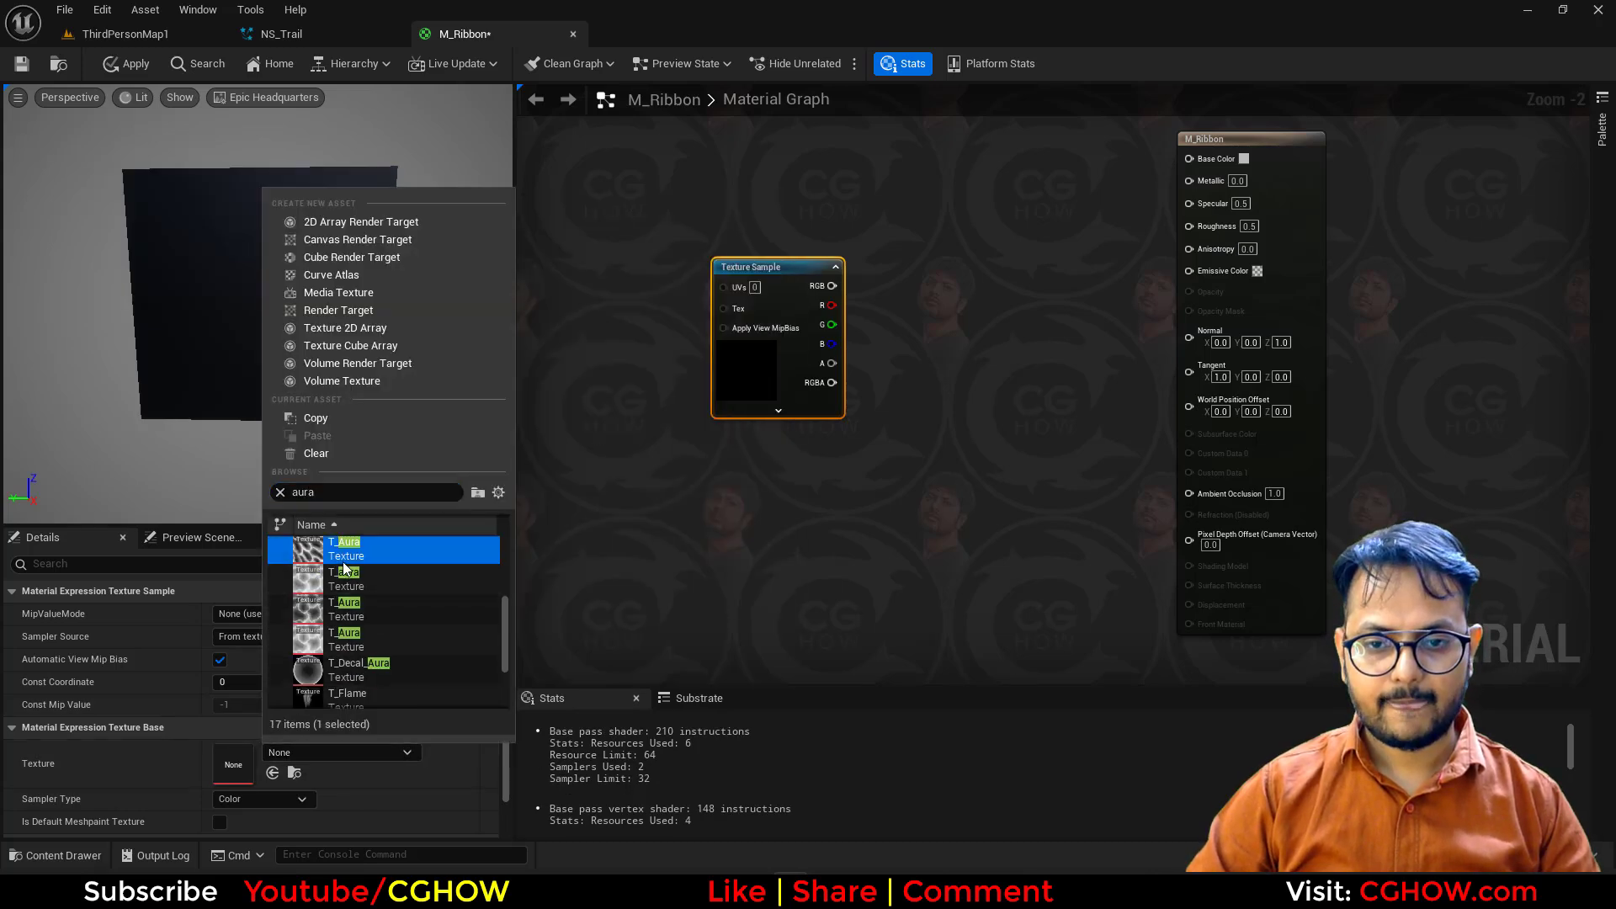
pyautogui.click(326, 751)
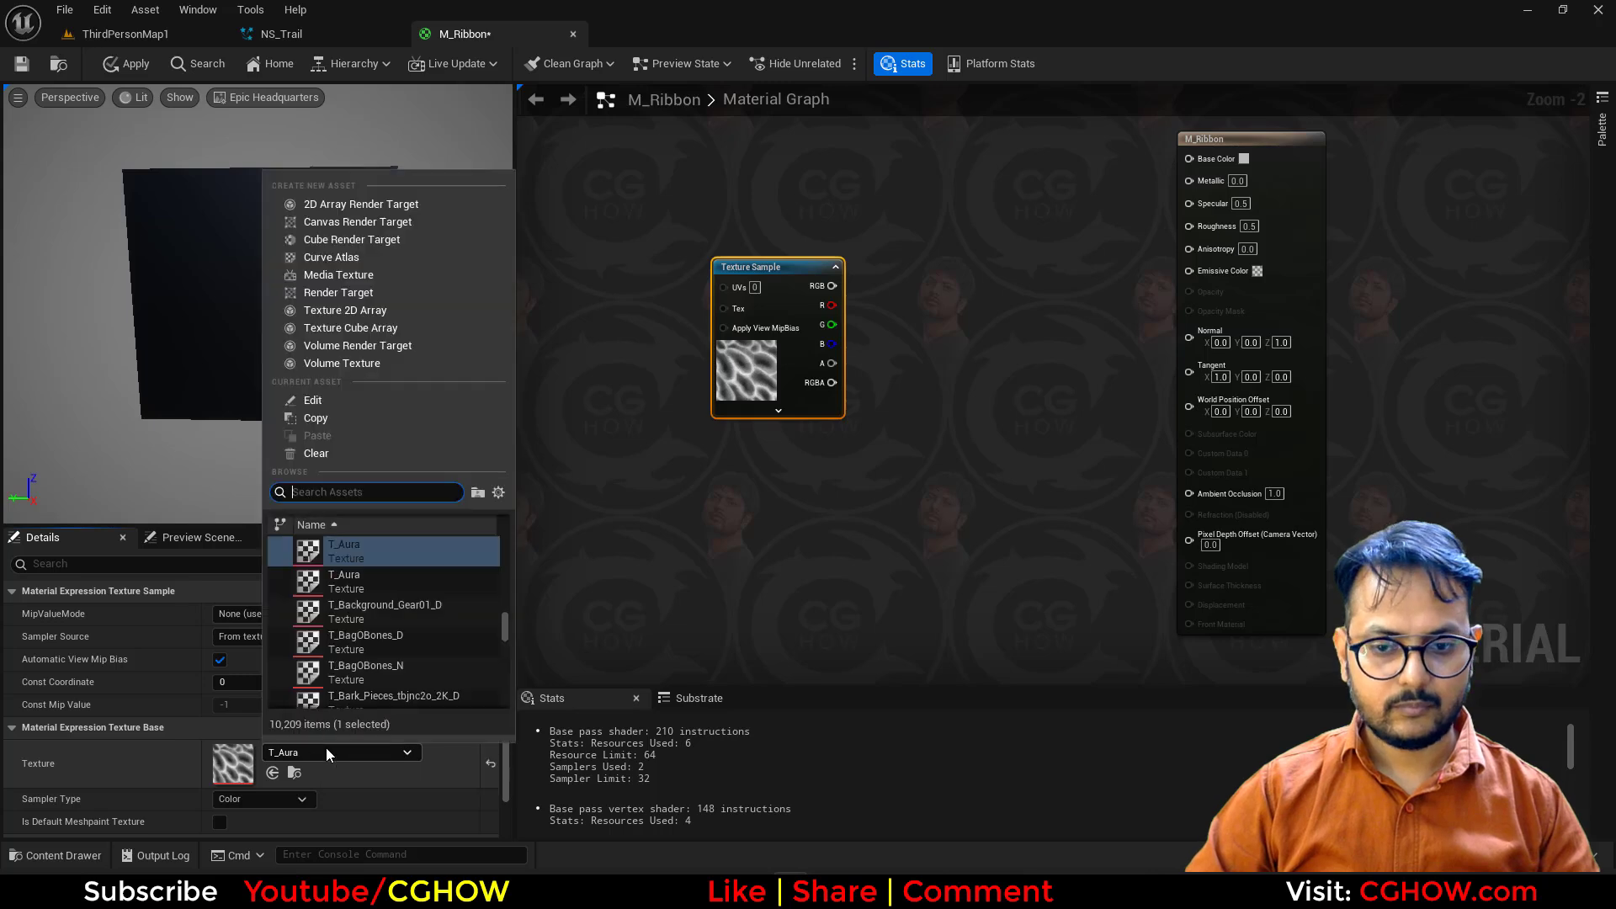
pyautogui.write('aura')
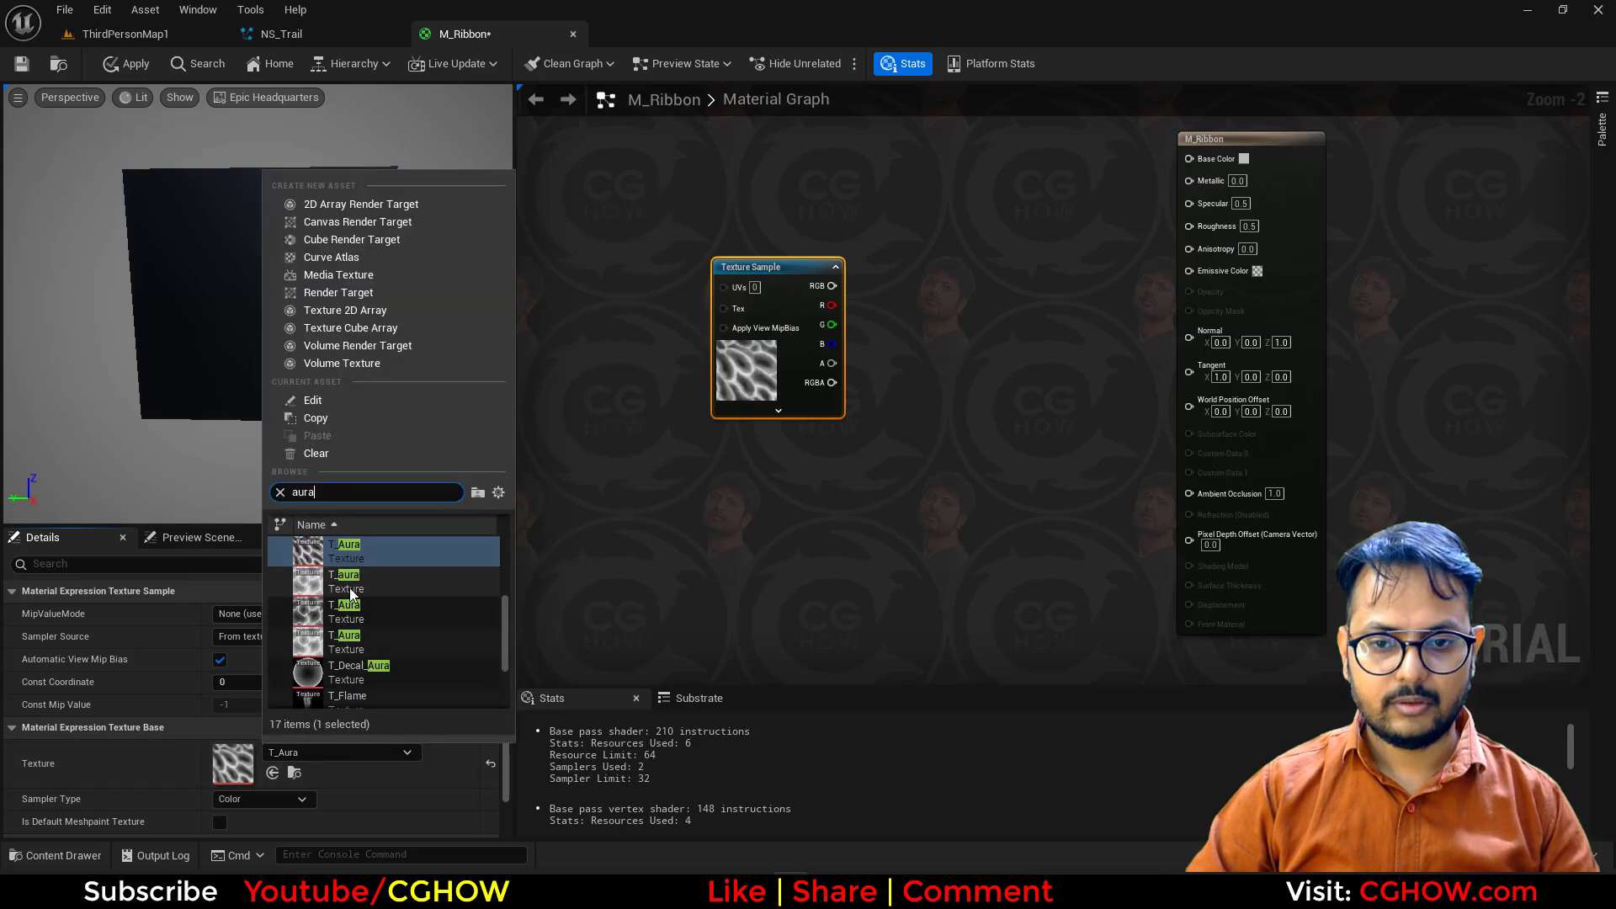
pyautogui.click(345, 627)
# Step: Add a TexCoord node and connect it to the Texture Sample's UVs
pyautogui.moveTo(542, 326); pyautogui.dragTo(706, 360, button='right')
pyautogui.click(705, 360)
pyautogui.press('u')
pyautogui.click(636, 296)
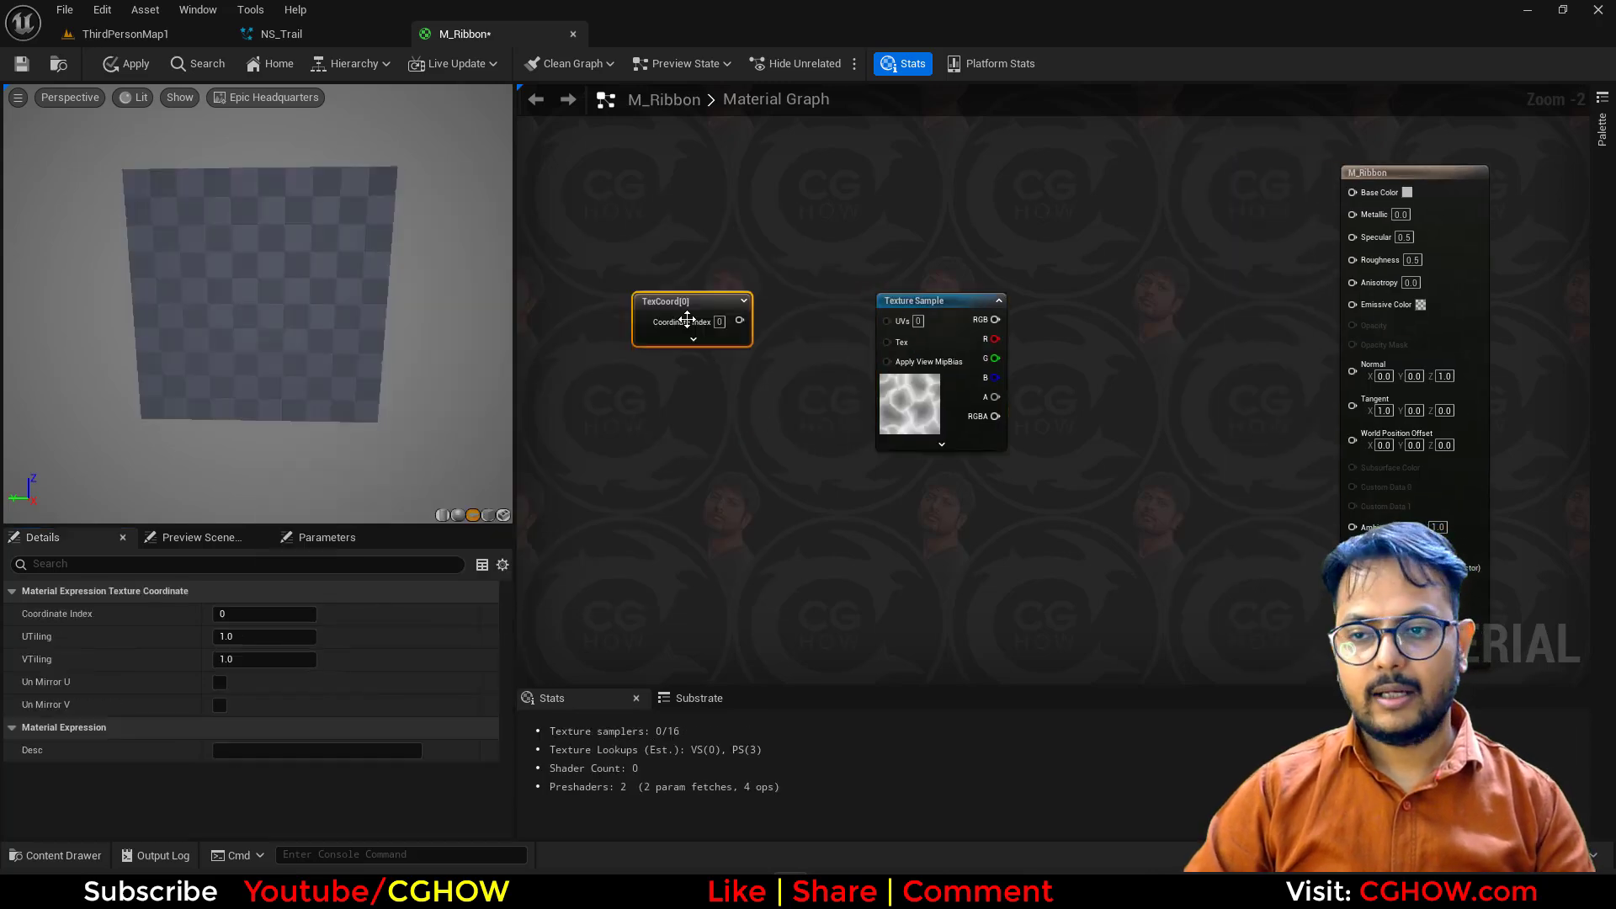
pyautogui.moveTo(881, 325); pyautogui.dragTo(885, 321)
# Step: Insert a Panner with Speed X 0.5 and Y 0.0 between the TexCoord node and the Texture Sample's UVs
pyautogui.moveTo(694, 309); pyautogui.dragTo(582, 312)
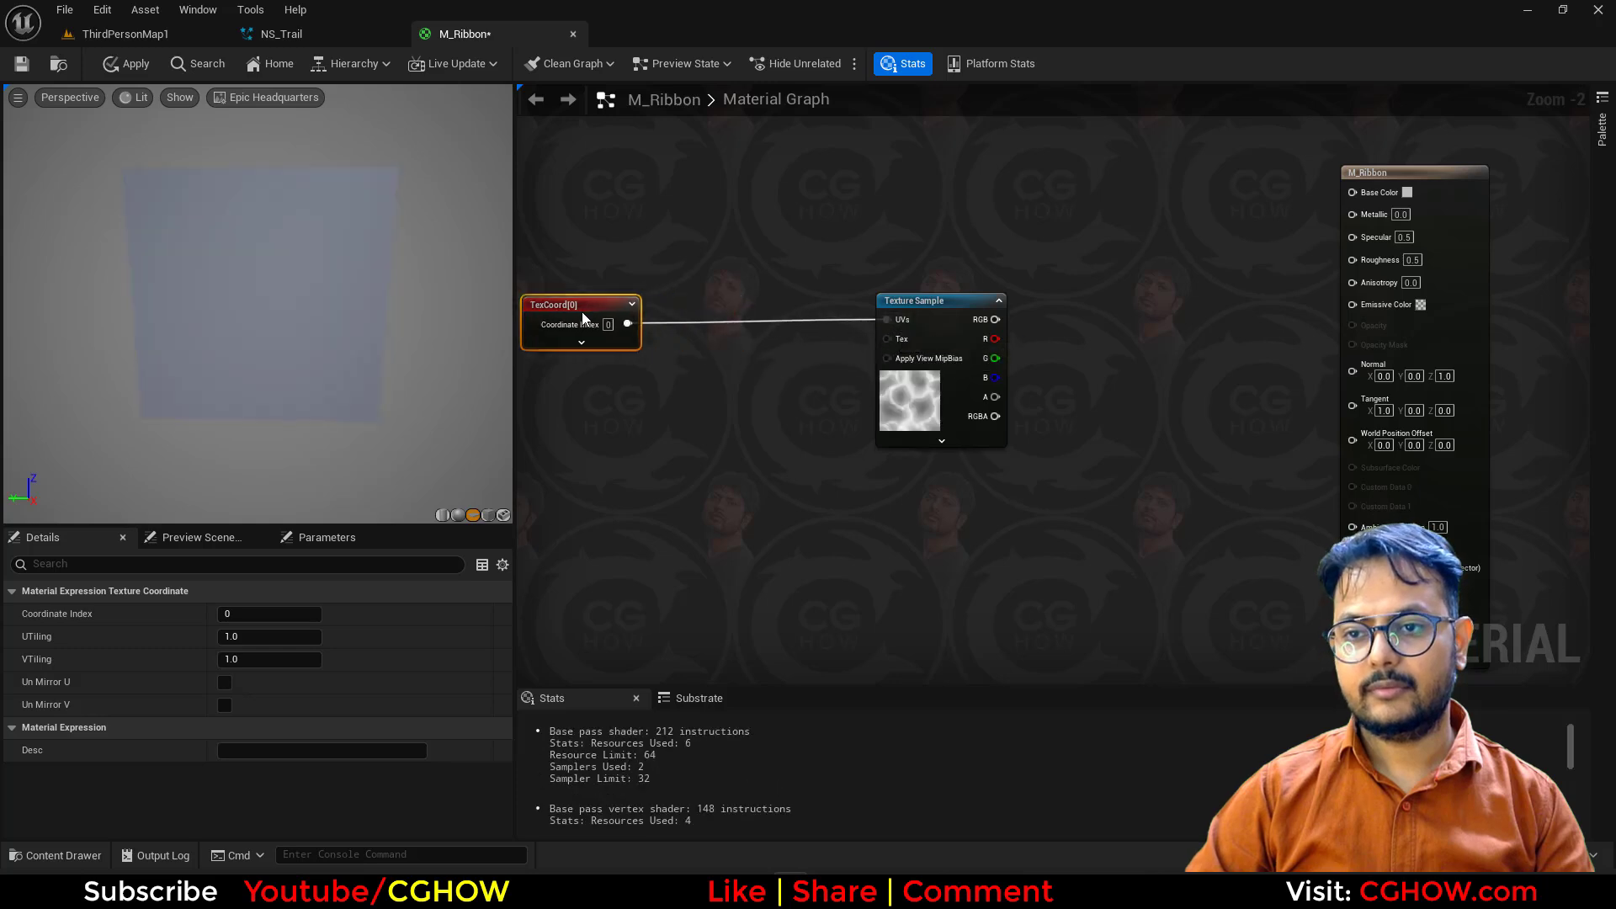
pyautogui.click(691, 288)
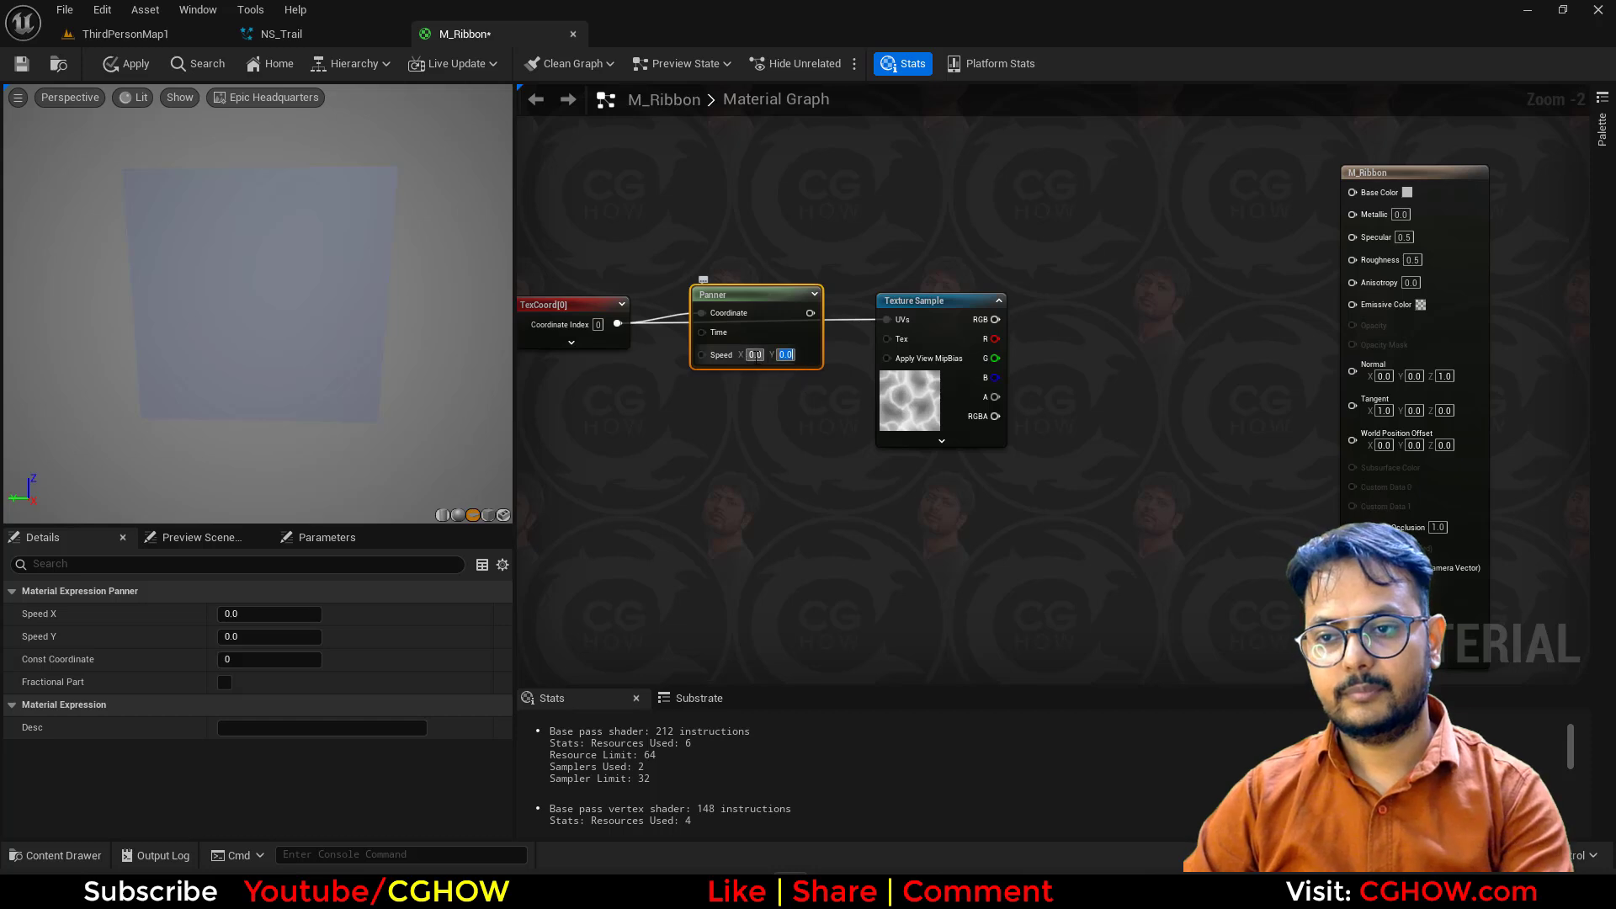
pyautogui.moveTo(905, 325); pyautogui.dragTo(887, 320)
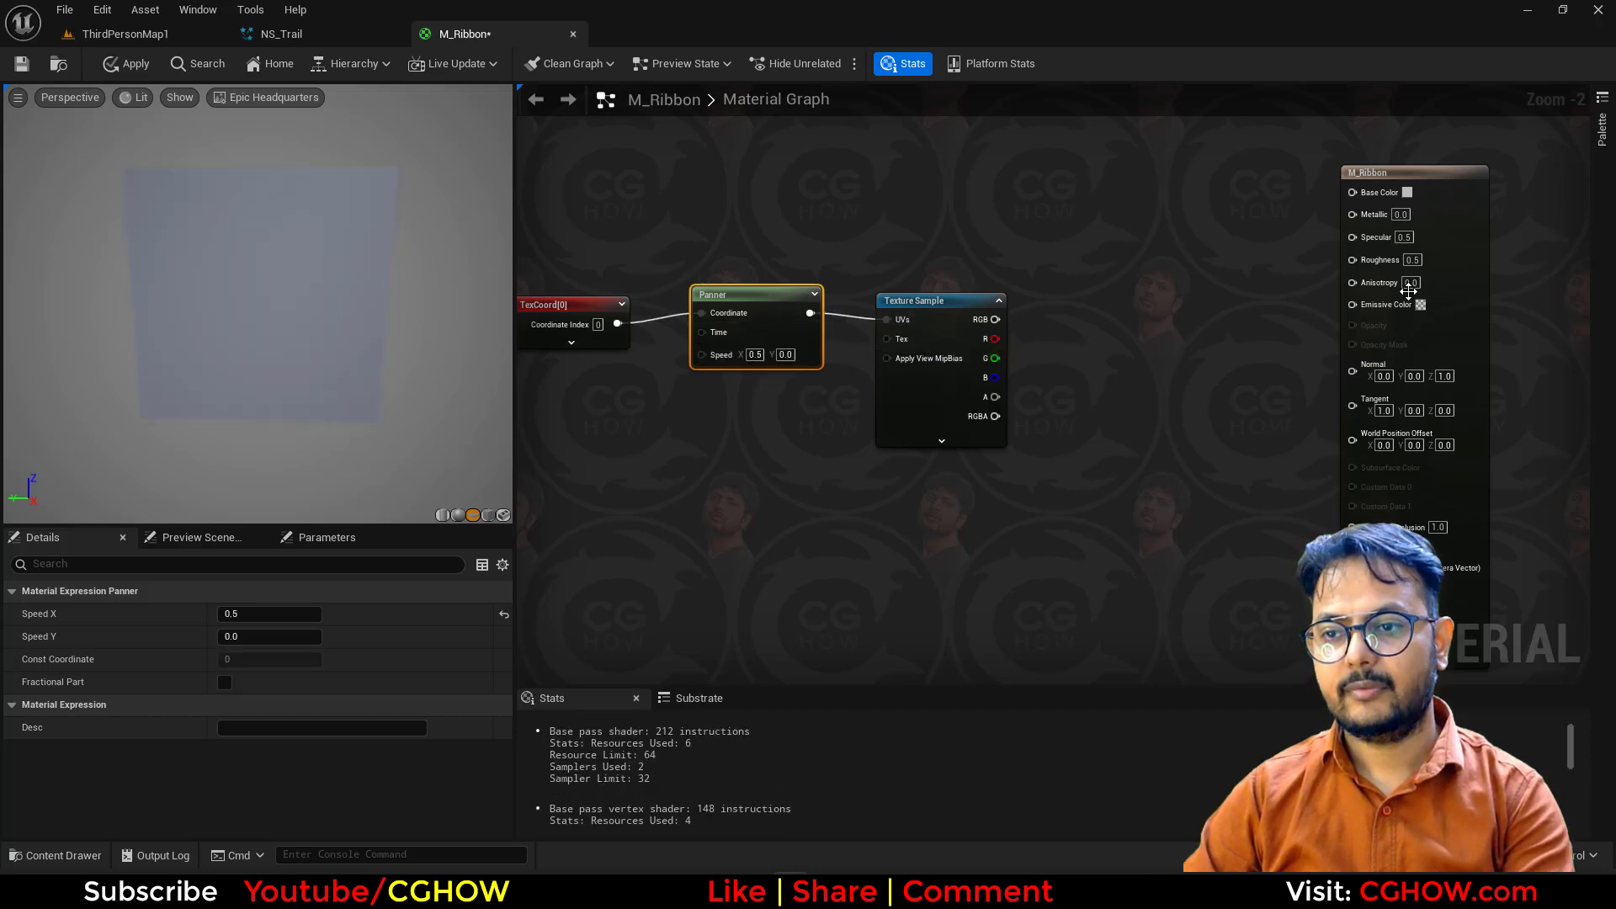
# Step: Set M_Ribbon's Blend Mode to Additive and Shading Model to Unlit, and make it Two Sided
pyautogui.click(866, 396)
pyautogui.click(274, 641)
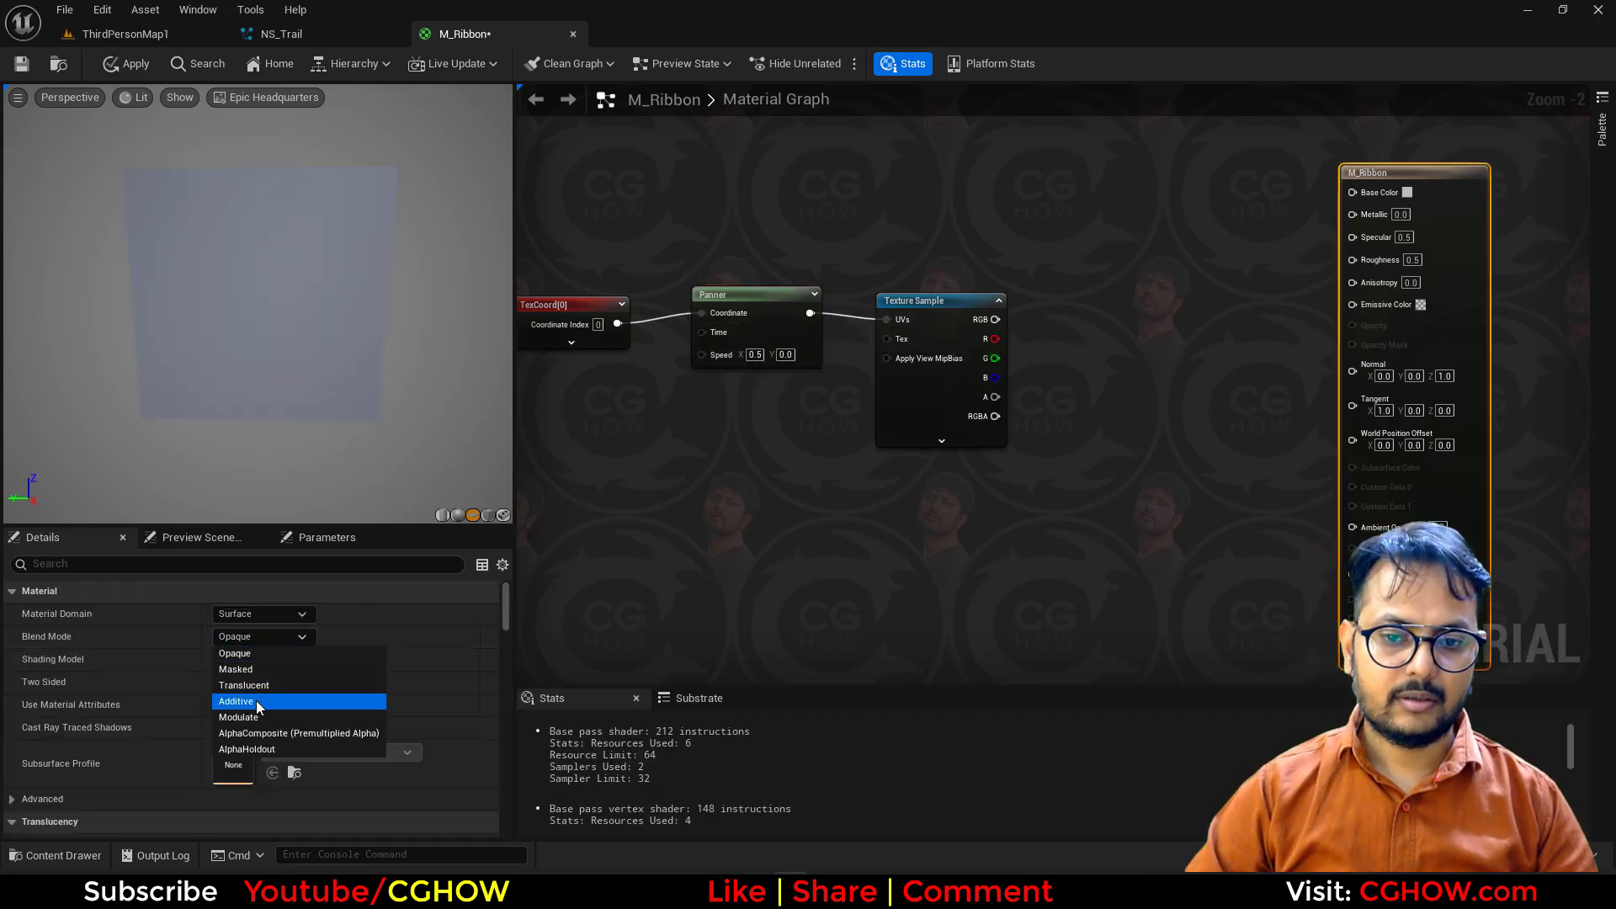
pyautogui.click(256, 700)
pyautogui.click(271, 663)
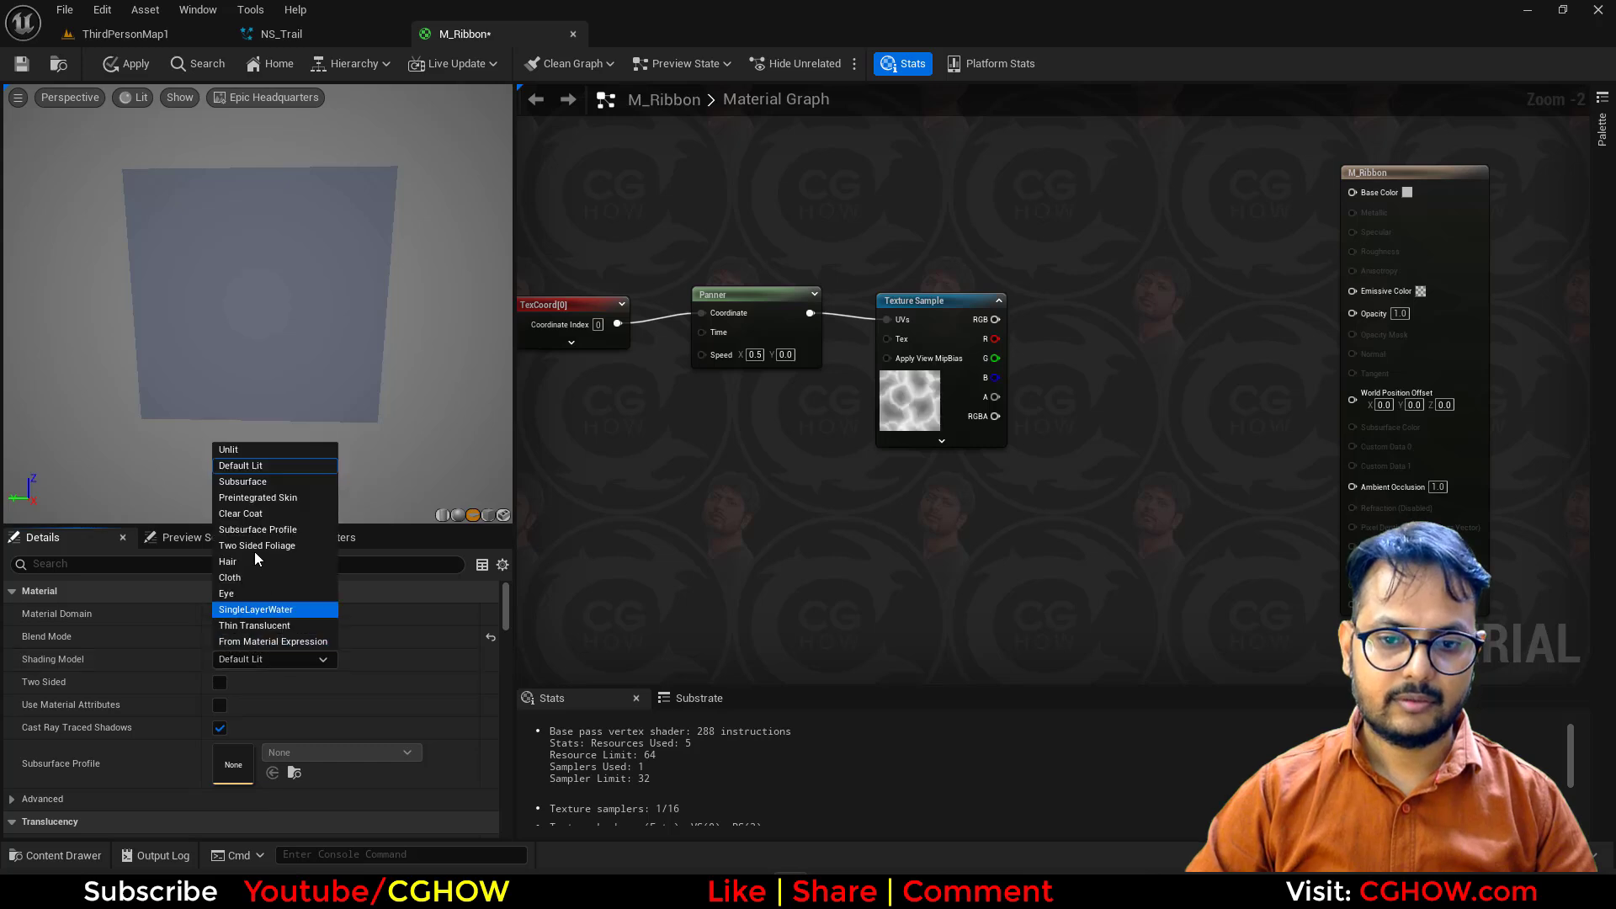
pyautogui.click(252, 450)
pyautogui.click(219, 682)
pyautogui.press('Home')
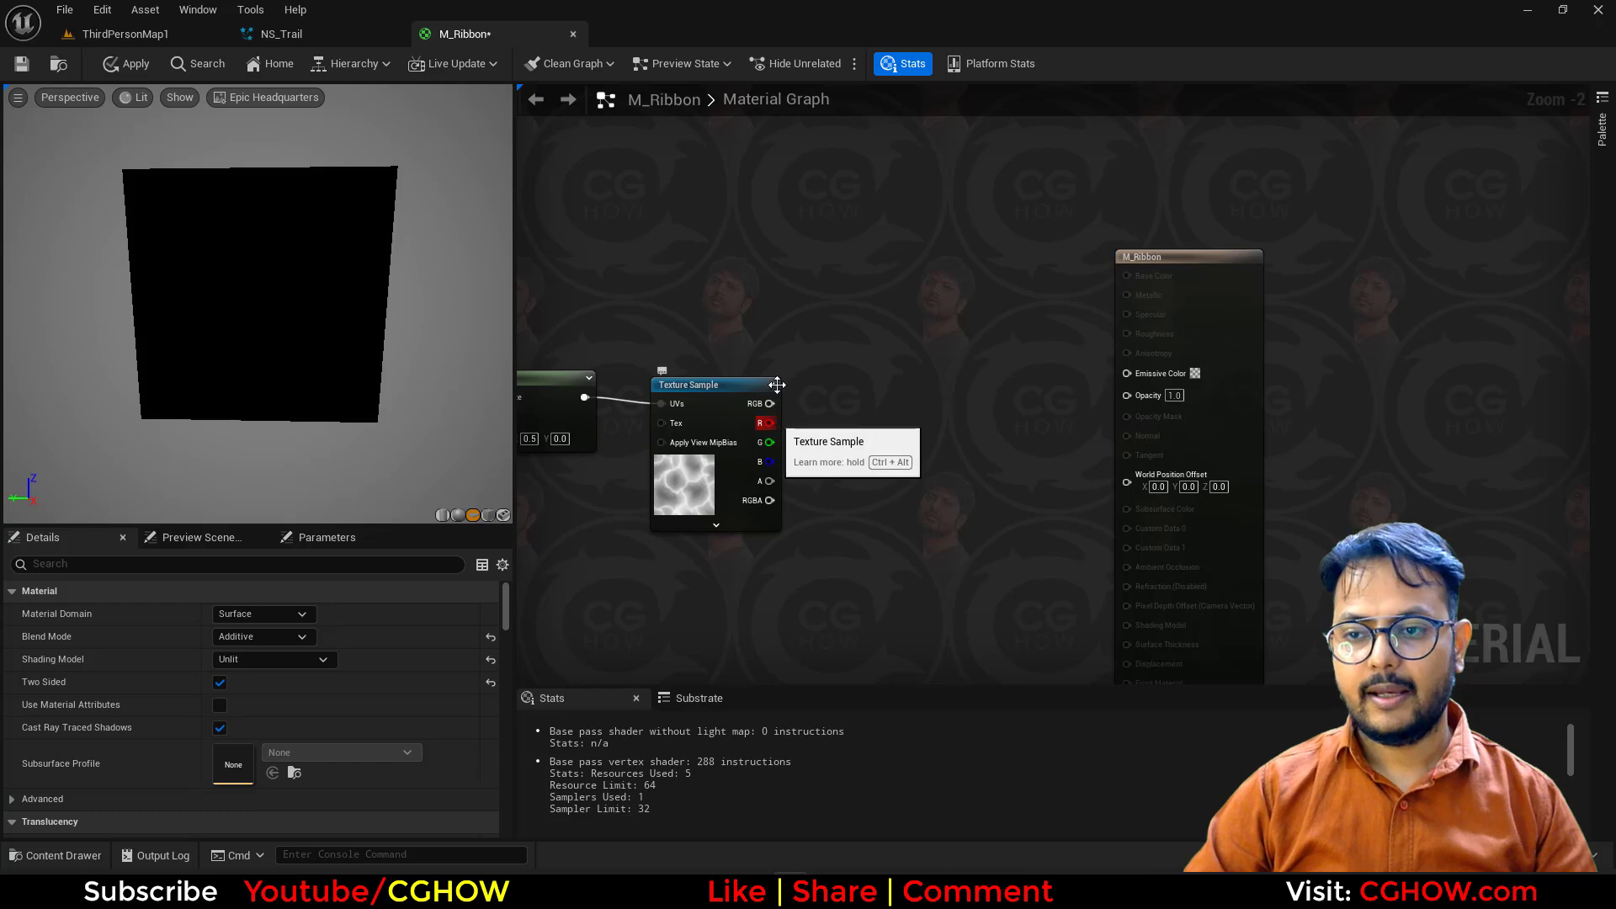
# Step: Add a Particle Color node and connect its RGB output to the material's Emissive Color
pyautogui.rightClick(756, 235)
pyautogui.write('par')
pyautogui.click(826, 284)
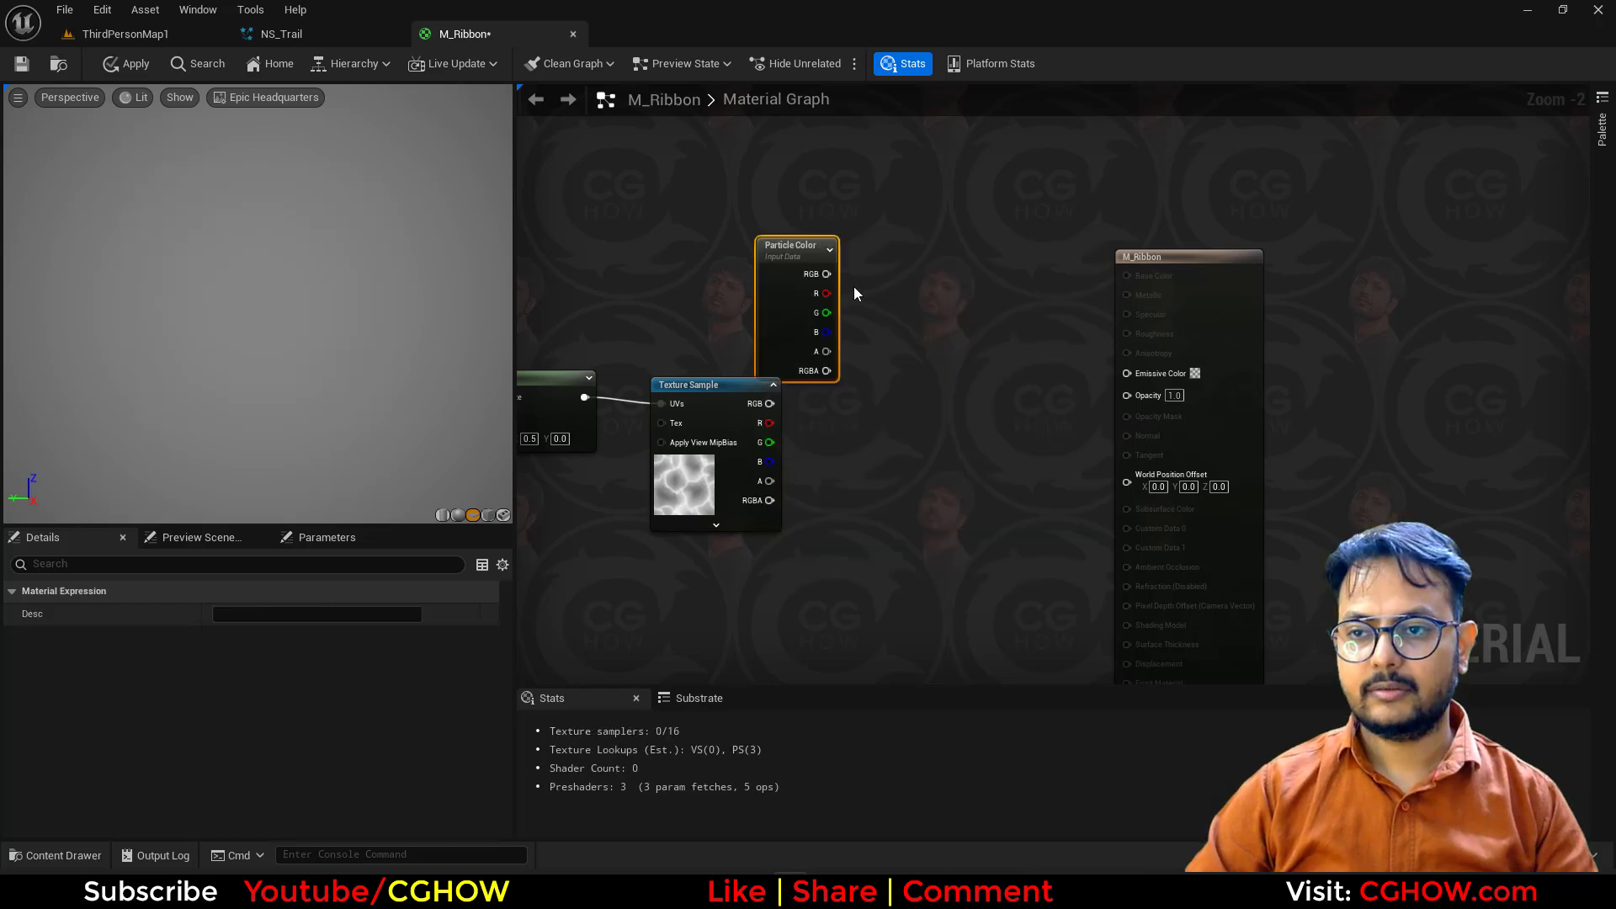
pyautogui.moveTo(1190, 375); pyautogui.dragTo(1190, 375)
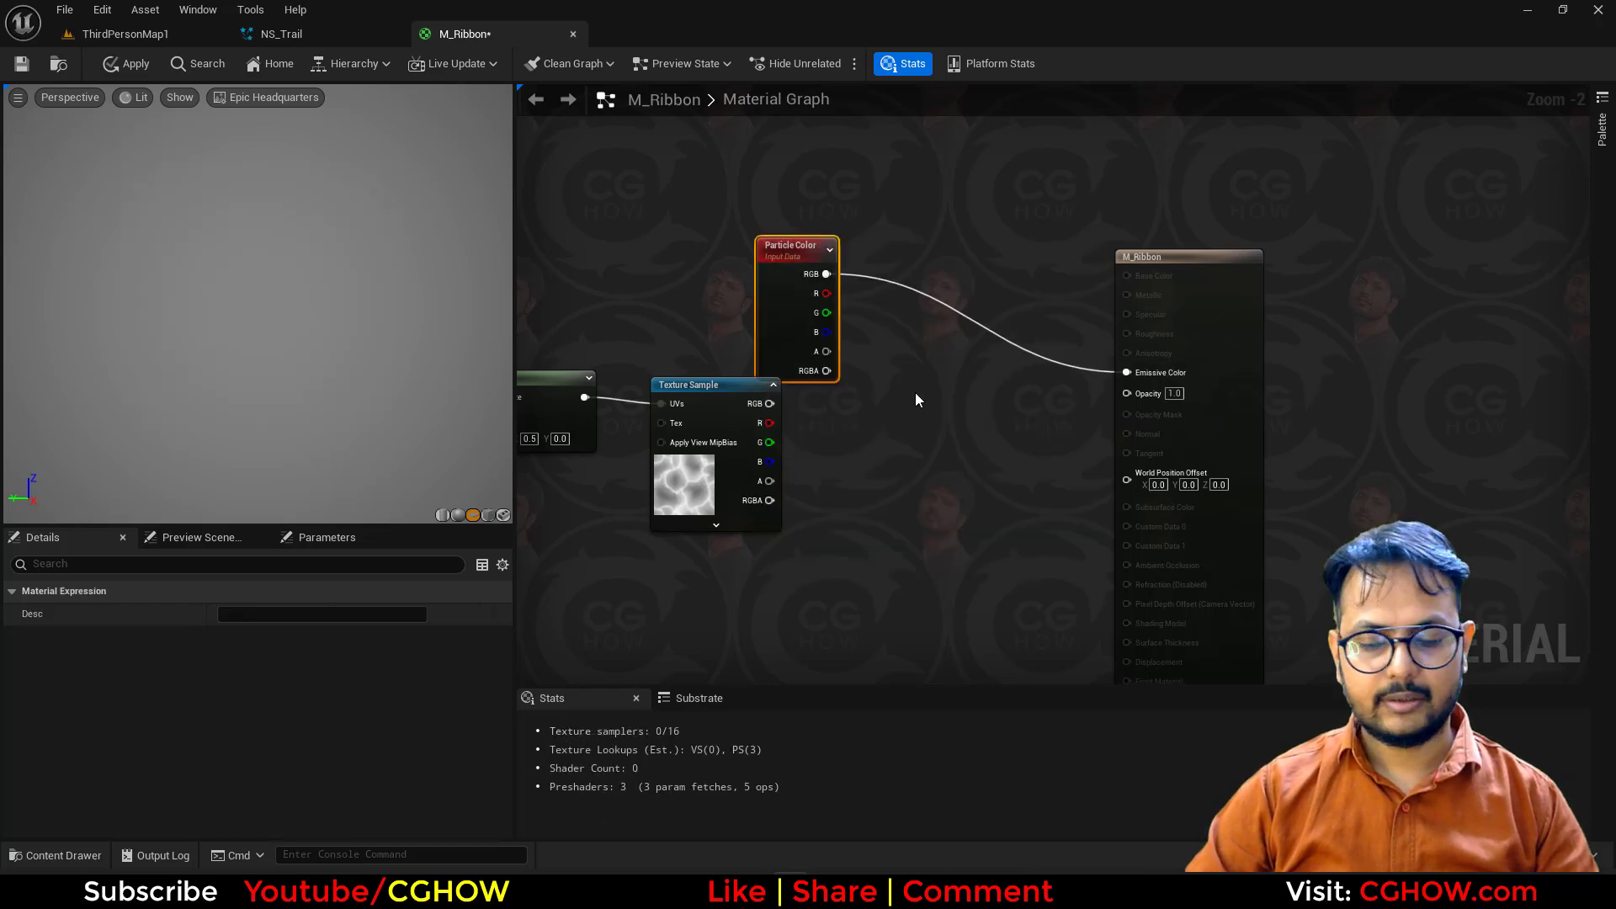
# Step: Multiply the Particle Color alpha by the Texture Sample's red channel and connect the result to Opacity
pyautogui.click(916, 399)
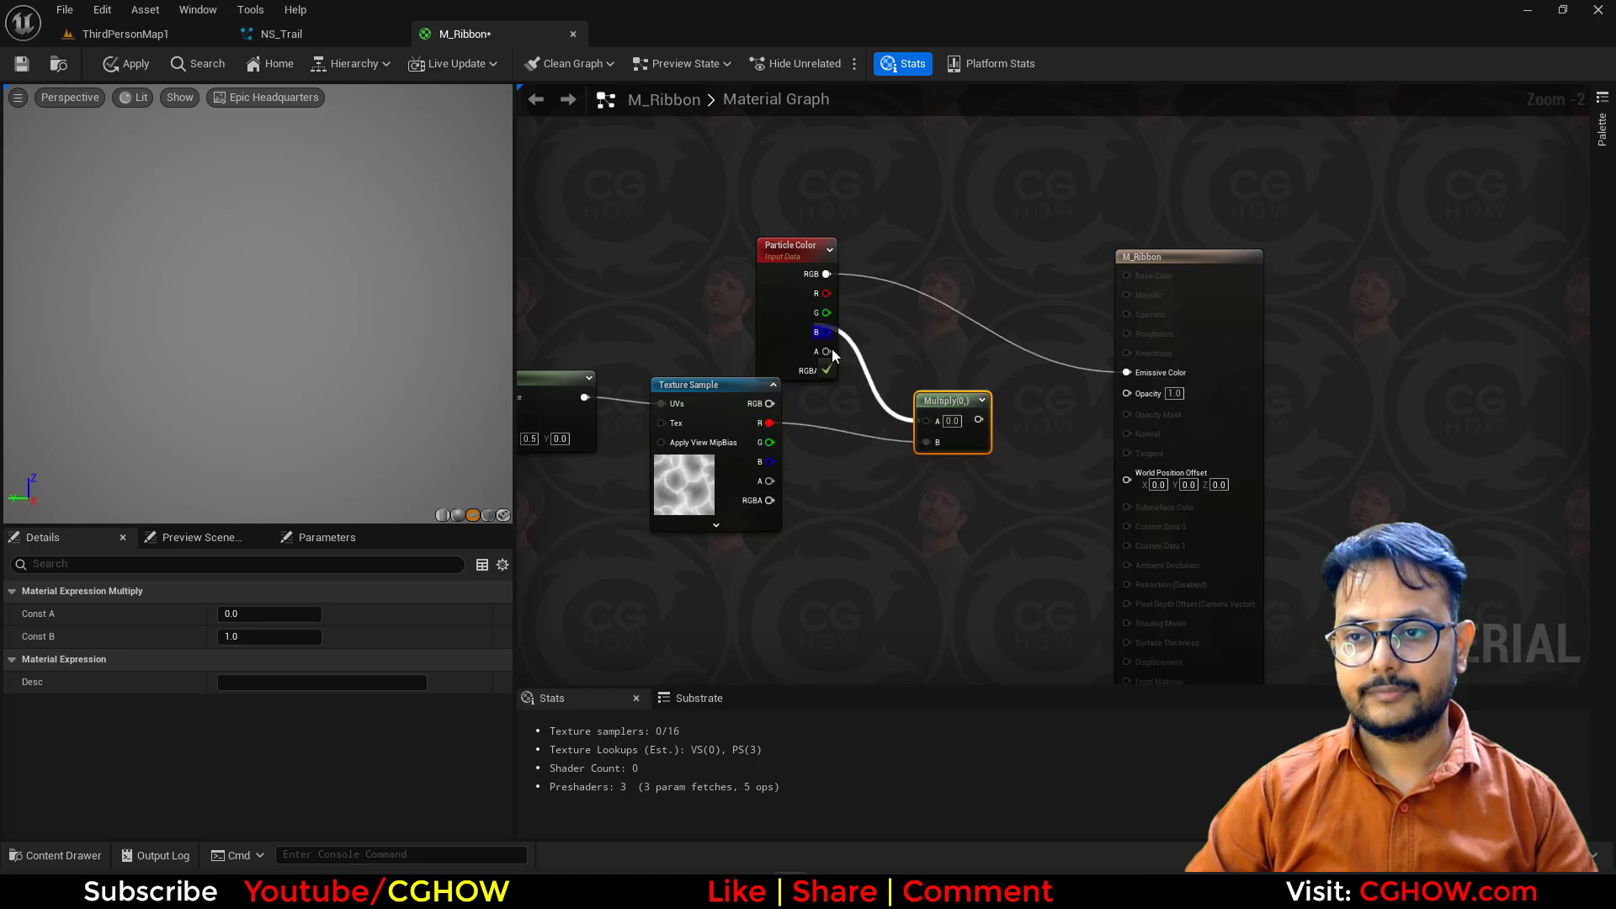
pyautogui.moveTo(831, 348); pyautogui.dragTo(826, 351)
pyautogui.moveTo(1166, 407); pyautogui.dragTo(1148, 393)
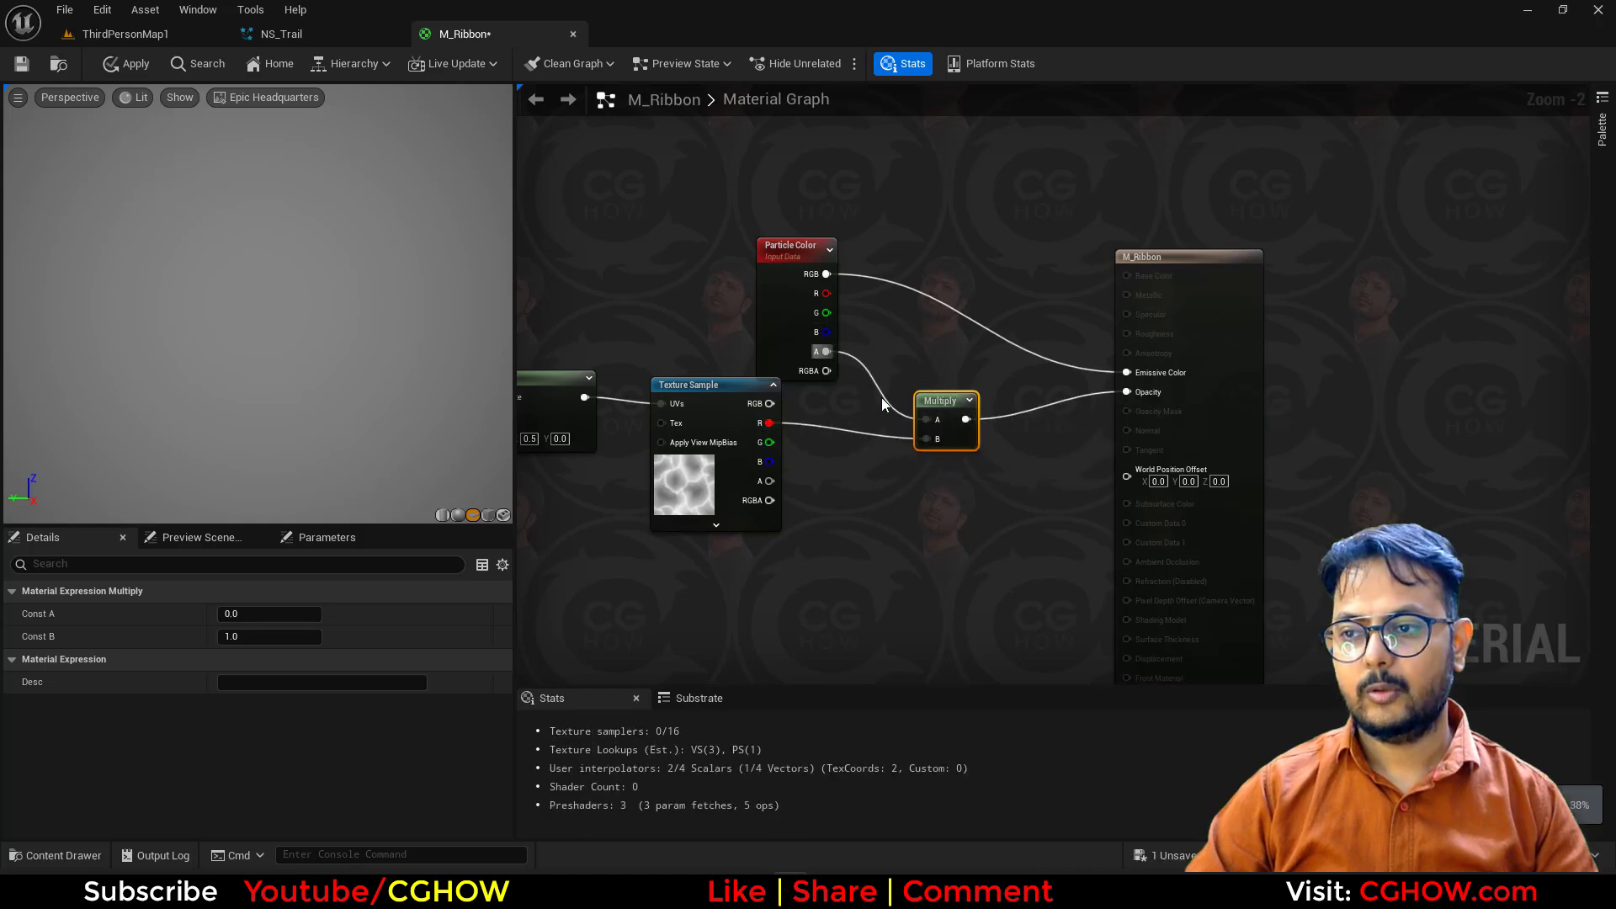
# Step: Switch the material preview to the Grey Wireframe profile and tidy the Texture Sample, Panner and TexCoord nodes into a row
pyautogui.click(270, 105)
pyautogui.click(281, 158)
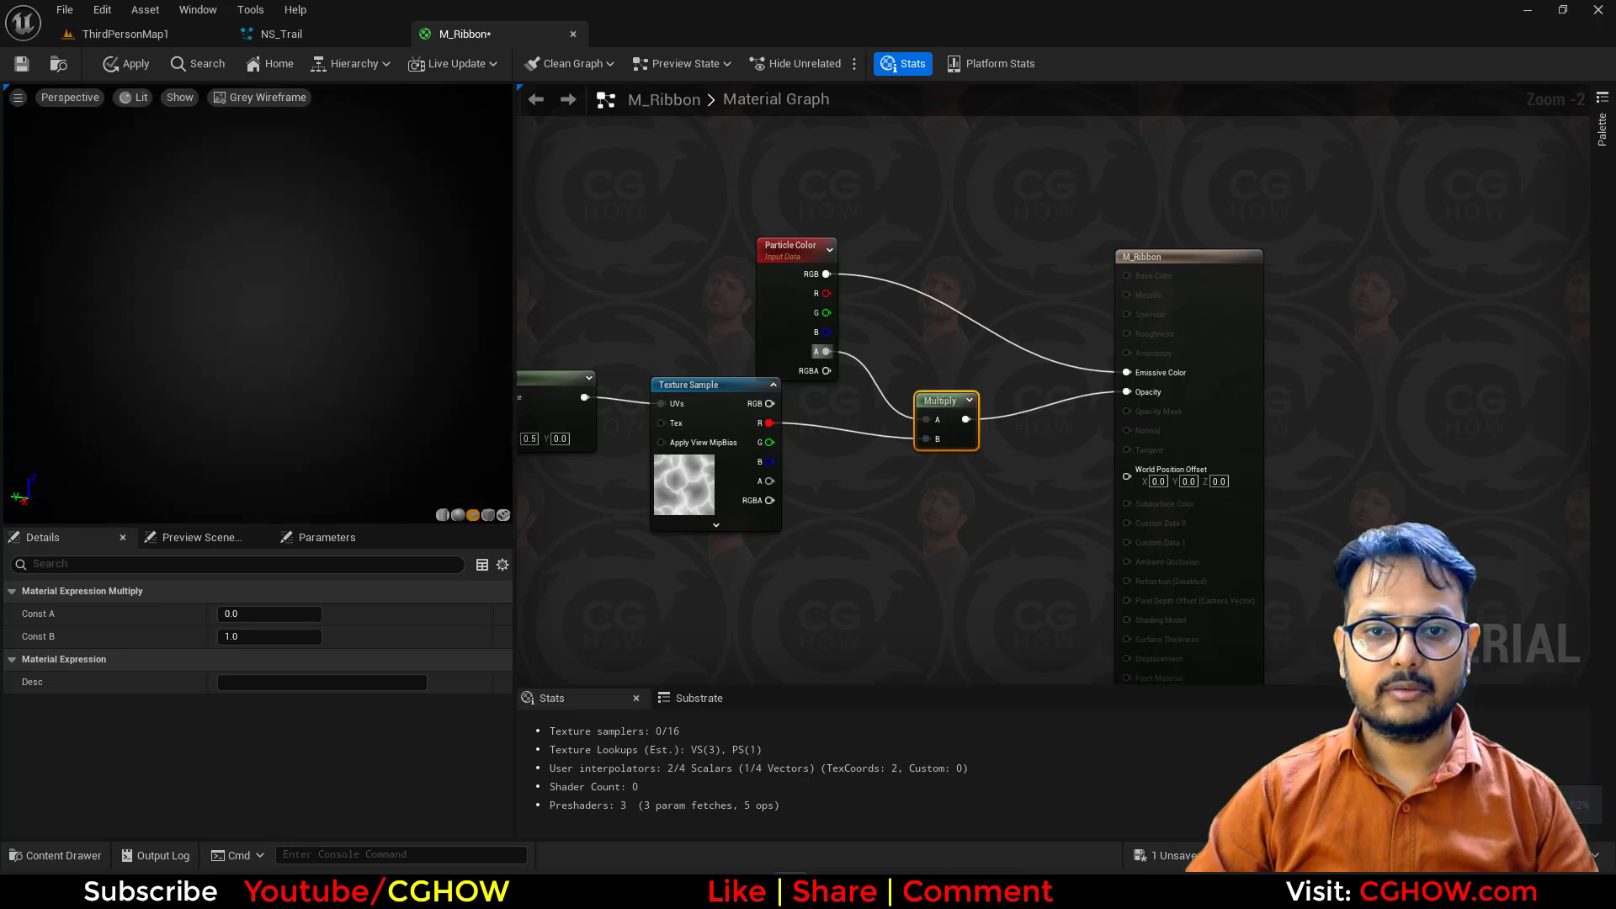
pyautogui.moveTo(895, 490); pyautogui.dragTo(1055, 454, button='right')
pyautogui.moveTo(879, 439); pyautogui.dragTo(868, 454)
pyautogui.moveTo(702, 348); pyautogui.dragTo(705, 388)
pyautogui.moveTo(540, 354); pyautogui.dragTo(564, 393)
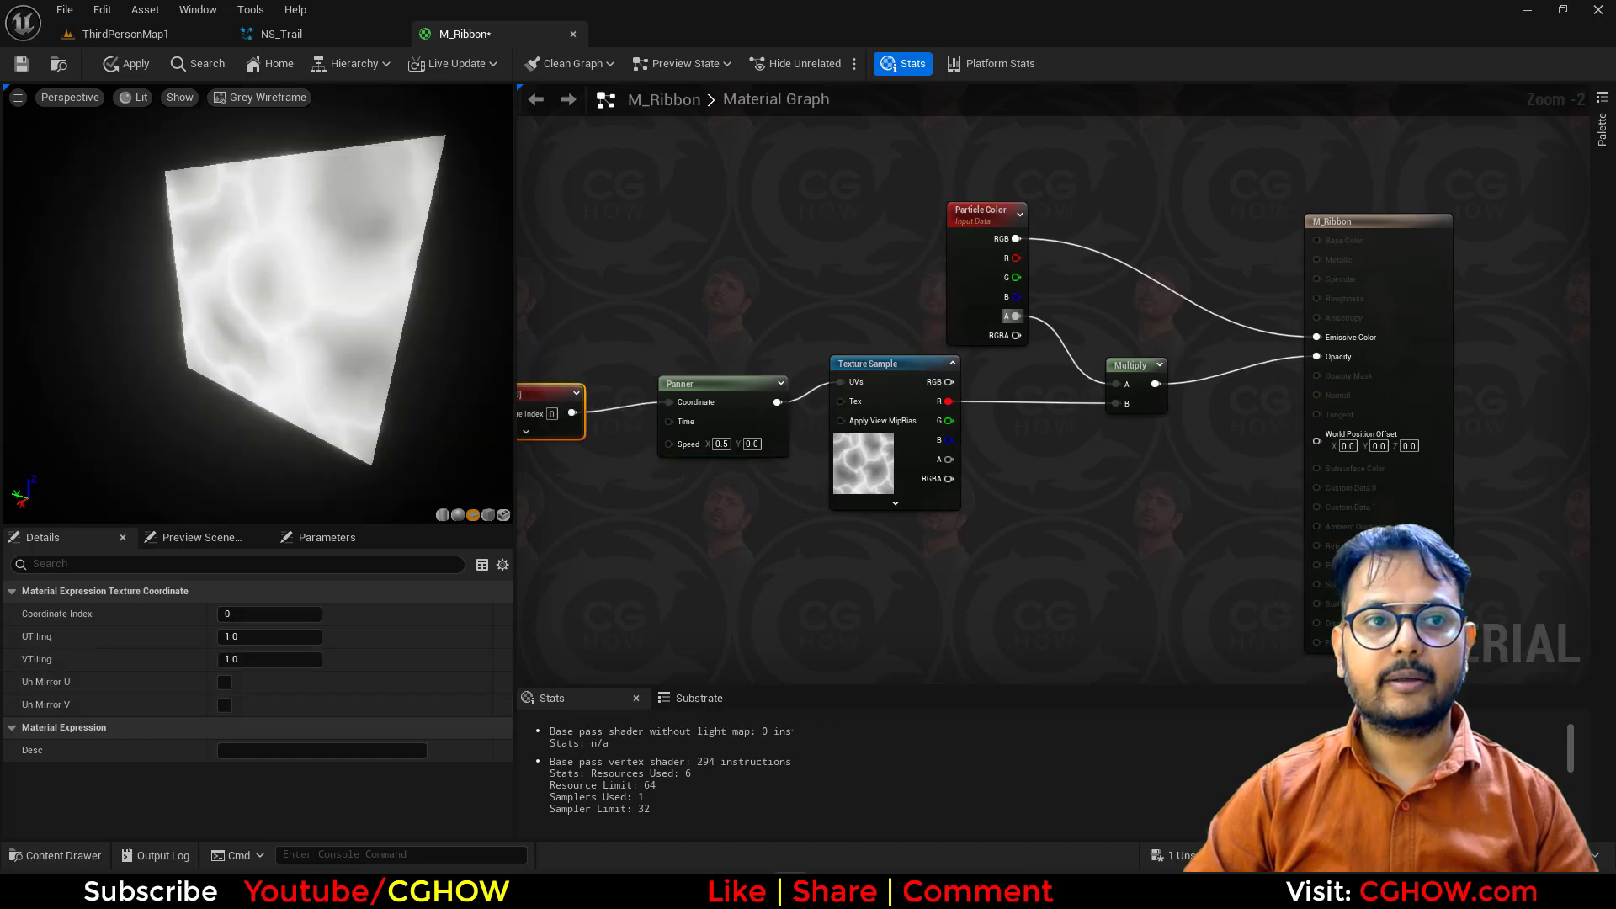
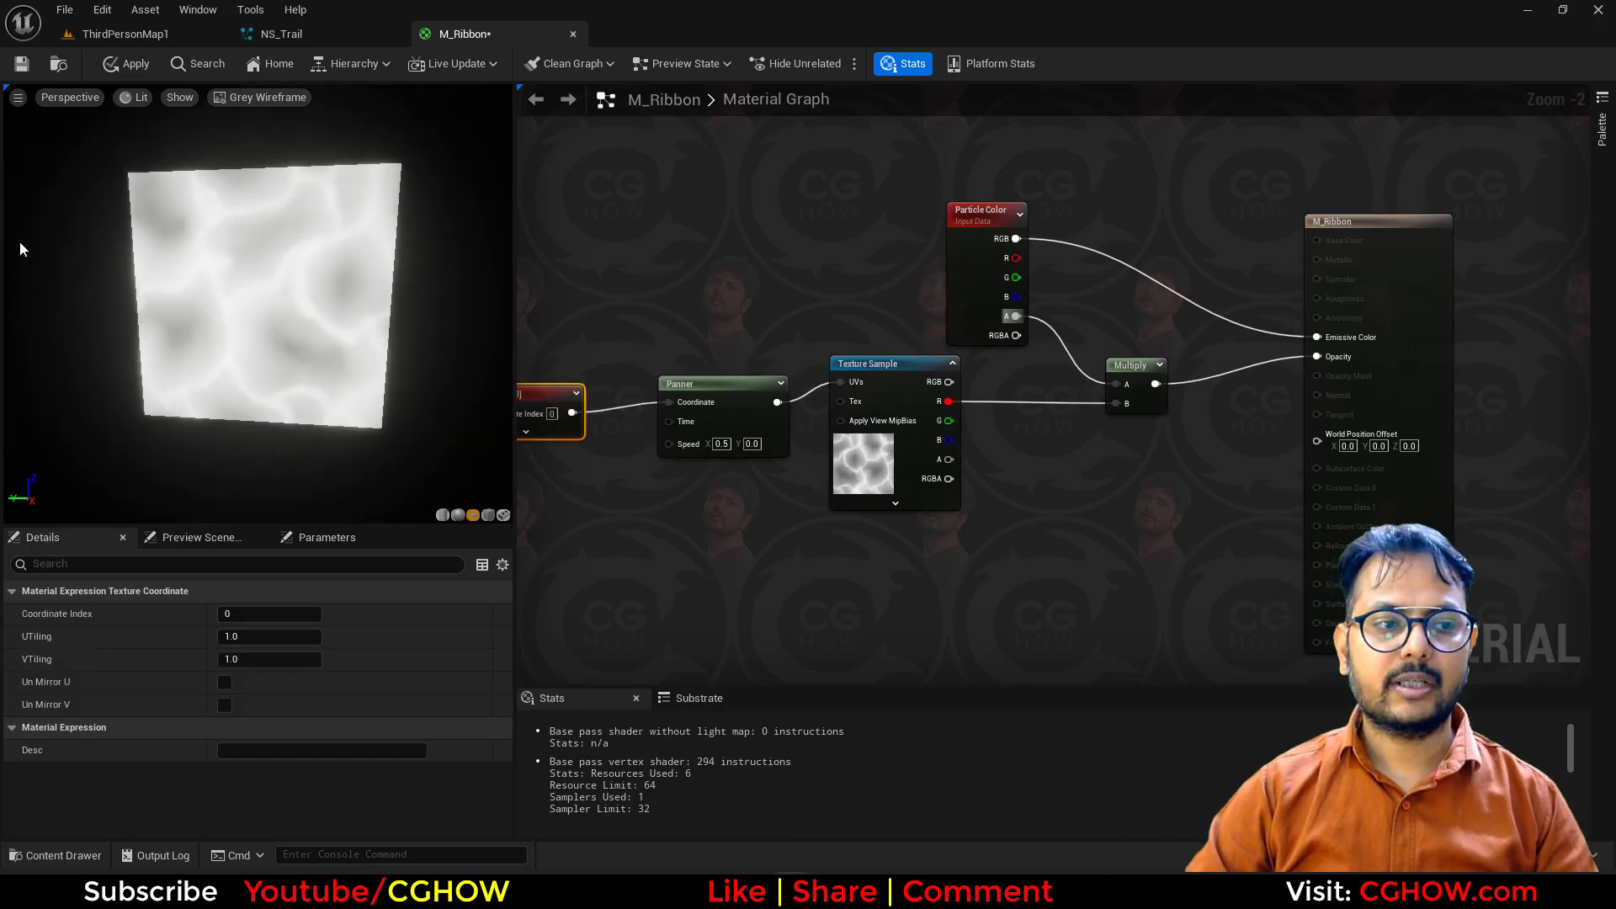
# Step: Add a RadialGradientExponential node and multiply it with the texture's red channel ahead of the opacity Multiply
pyautogui.moveTo(761, 557); pyautogui.dragTo(781, 498, button='right')
pyautogui.rightClick(781, 493)
pyautogui.write('rad')
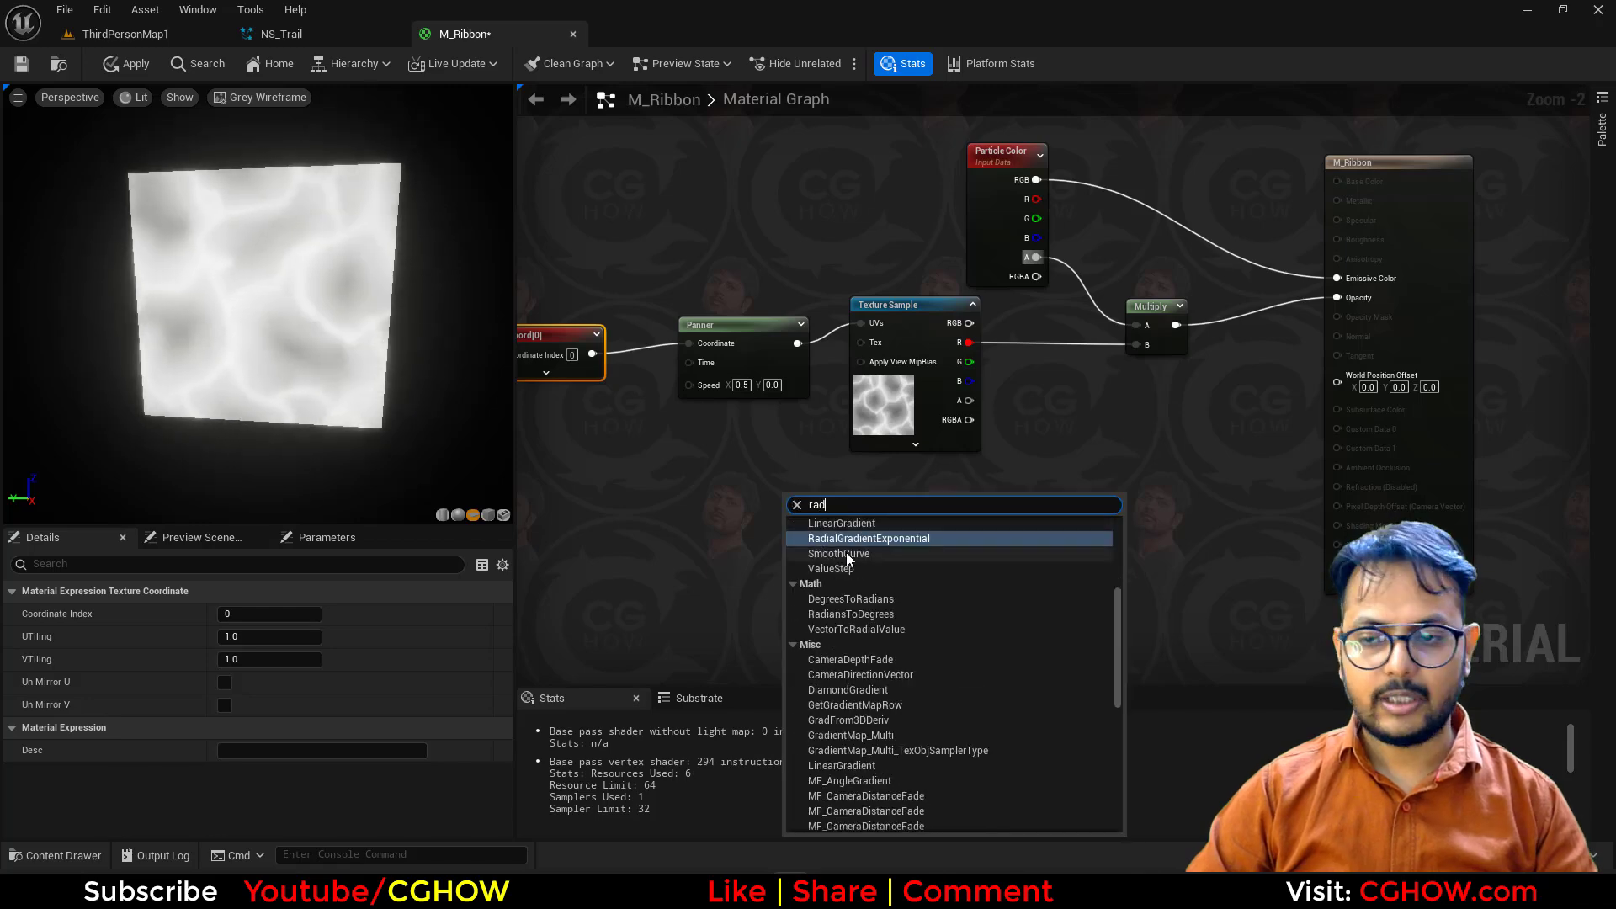
pyautogui.click(858, 539)
pyautogui.press('m')
pyautogui.click(1033, 457)
pyautogui.moveTo(970, 516); pyautogui.dragTo(1045, 508)
# Step: Insert a Power node with exponent 2 after the Texture Sample's red output and move the texture chain away from the Multiply nodes
pyautogui.press('e')
pyautogui.click(1002, 353)
pyautogui.moveTo(969, 343); pyautogui.dragTo(1137, 344)
pyautogui.moveTo(1018, 360); pyautogui.dragTo(1006, 323)
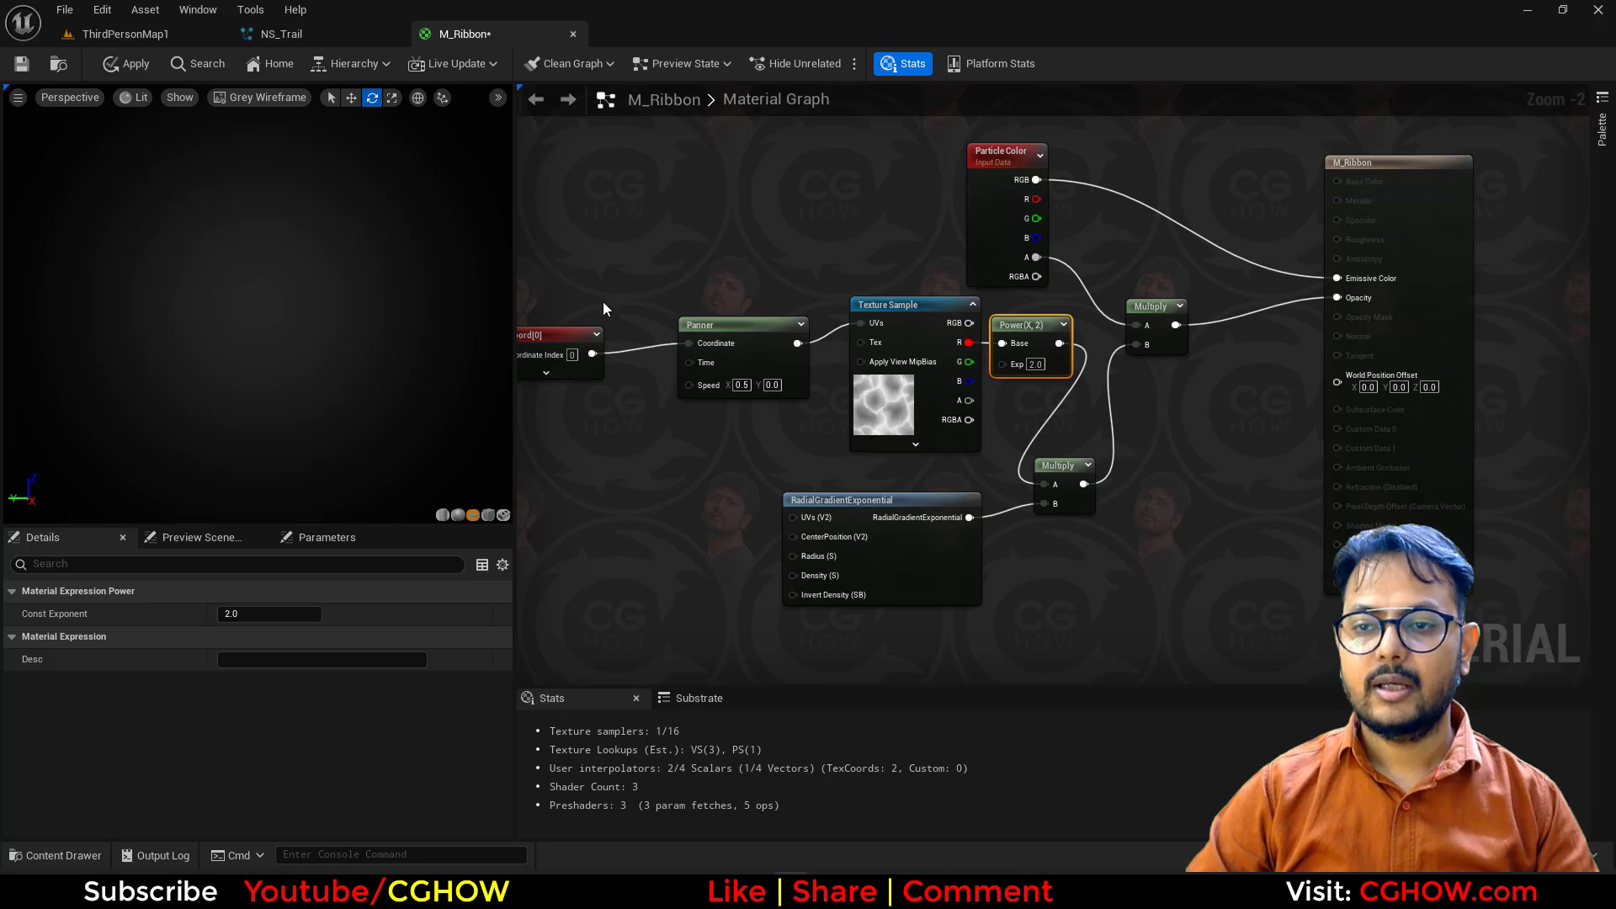
pyautogui.moveTo(585, 300); pyautogui.dragTo(680, 307, button='right')
pyautogui.click(628, 331)
pyautogui.moveTo(1073, 408); pyautogui.dragTo(962, 365)
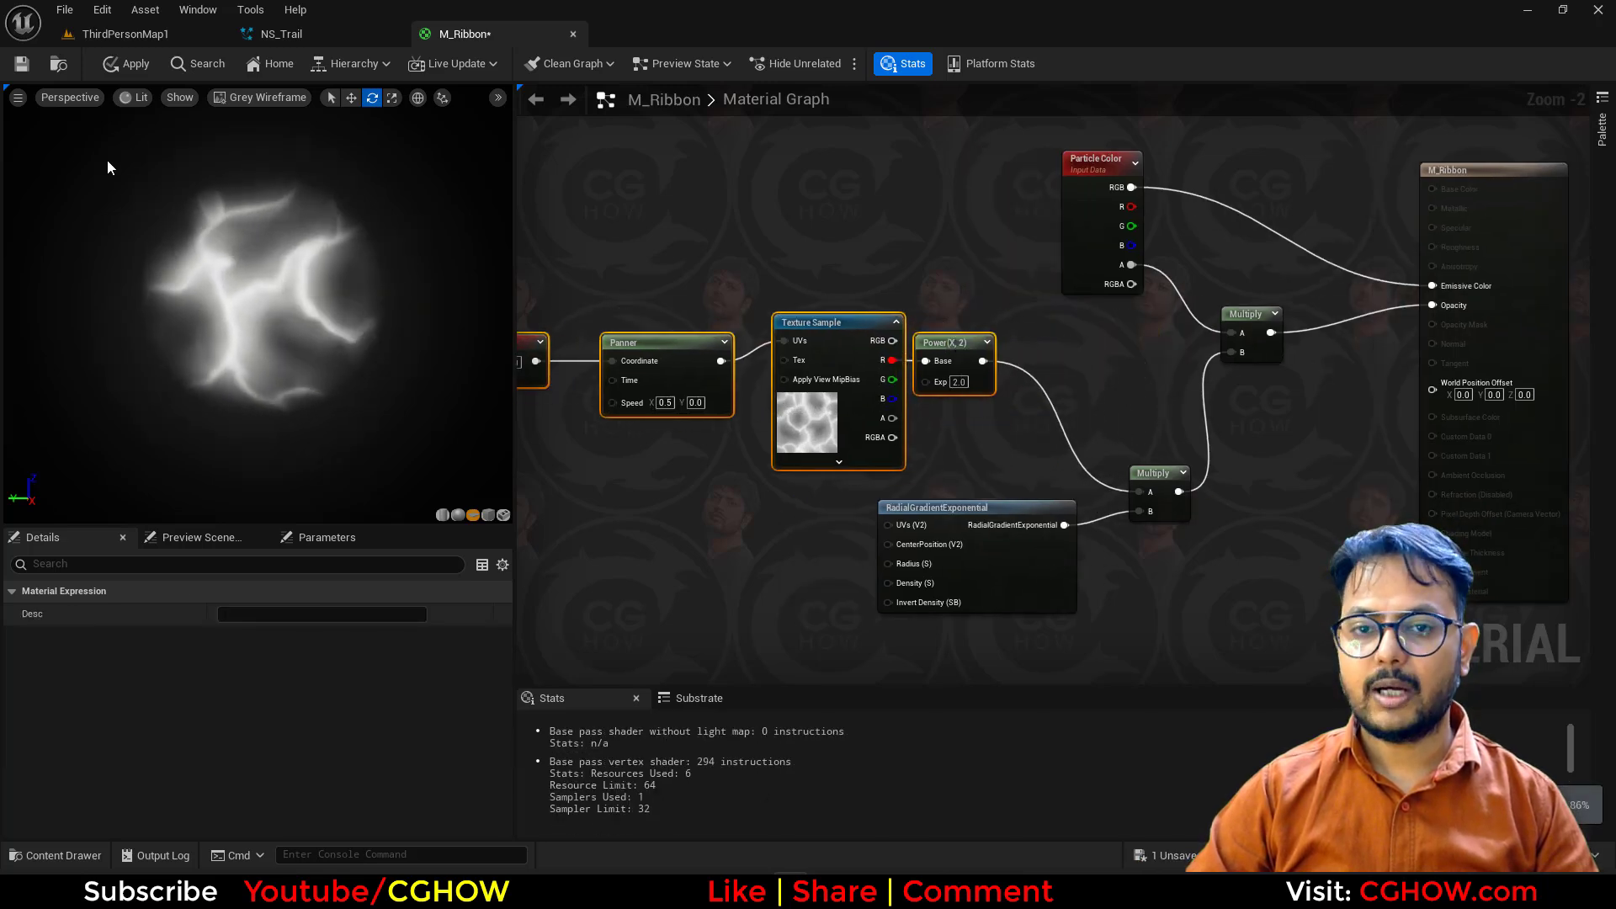
# Step: Set the Panner's Speed X to -0.5
pyautogui.moveTo(700, 510); pyautogui.dragTo(754, 520, button='right')
pyautogui.click(718, 411)
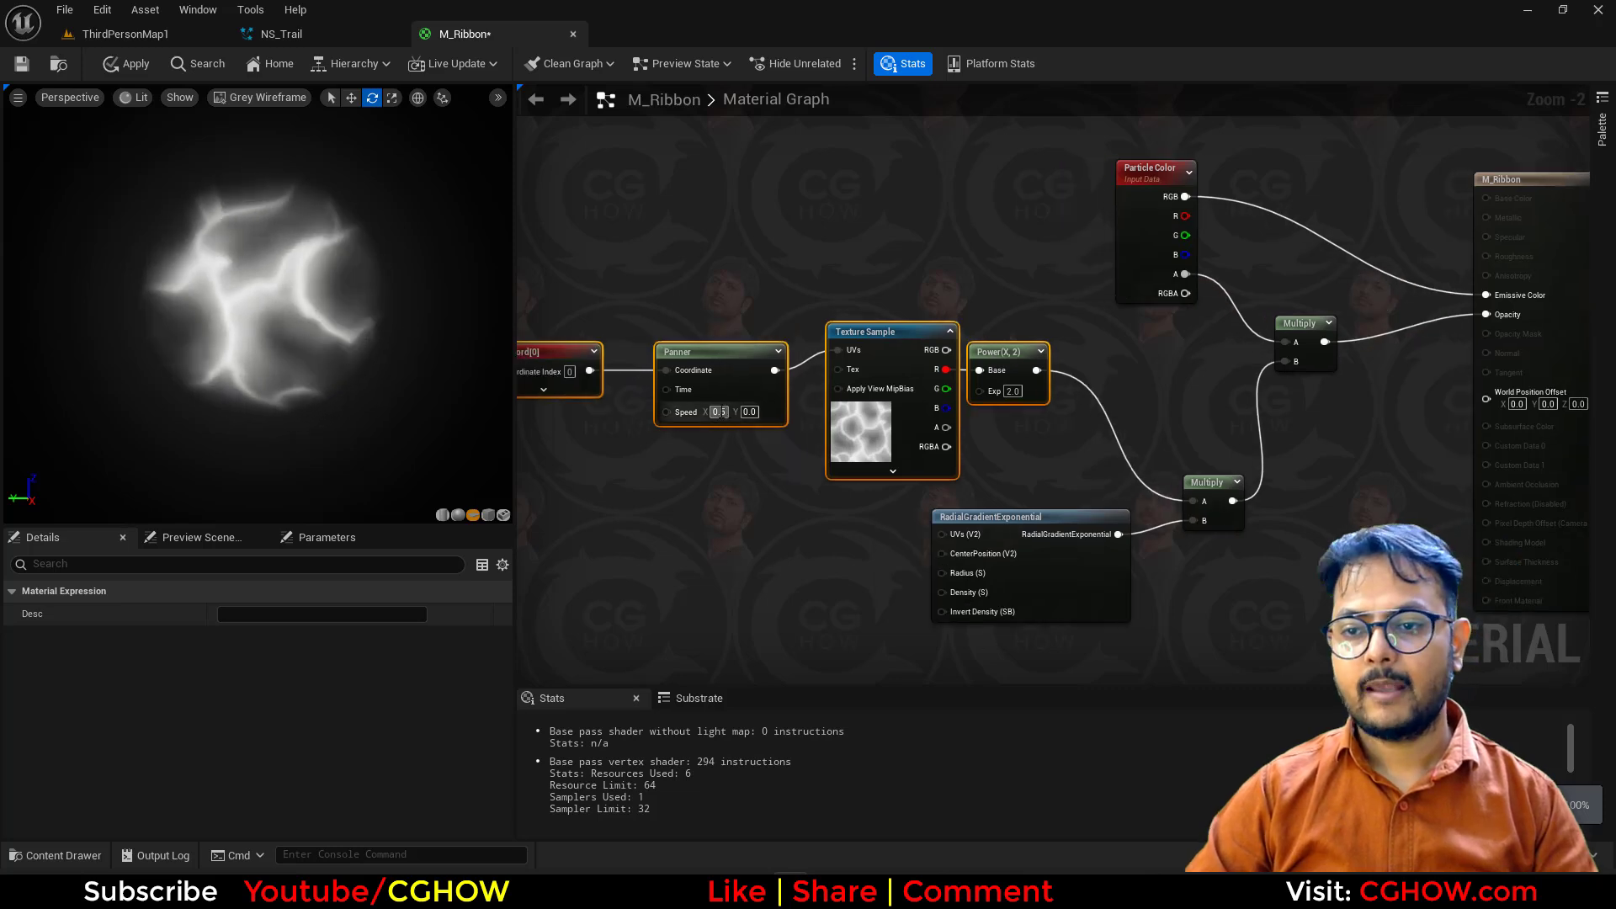
pyautogui.write('-.5')
pyautogui.press('Return')
# Step: Set the UTiling of the TexCoord feeding the Panner to 0.3
pyautogui.moveTo(708, 454); pyautogui.dragTo(797, 457, button='right')
pyautogui.click(631, 357)
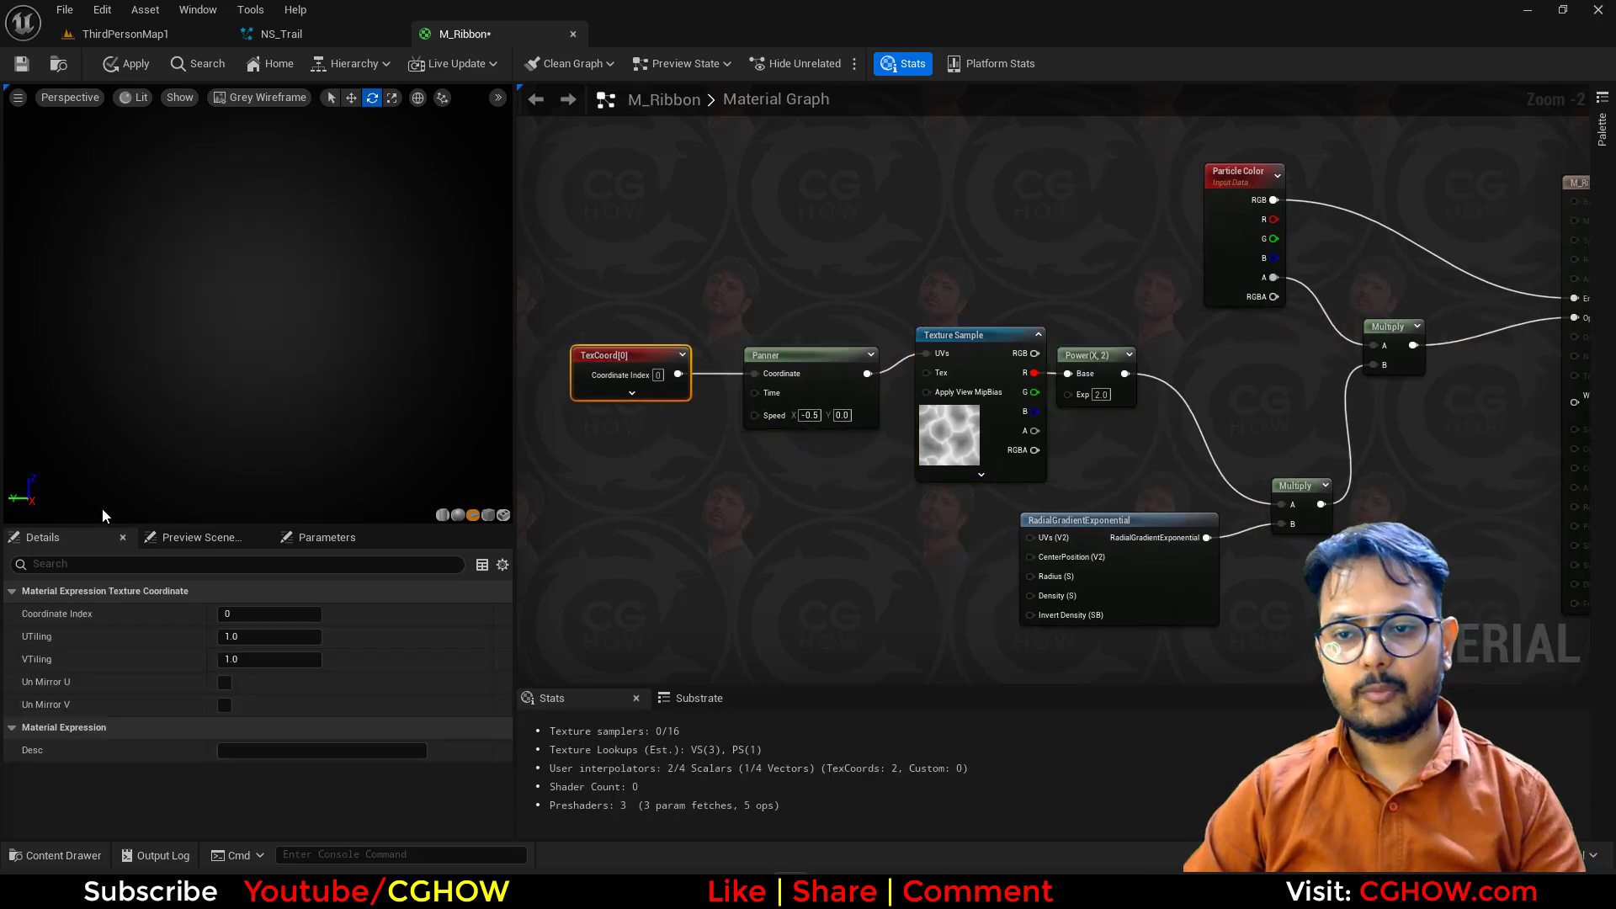
pyautogui.click(252, 637)
pyautogui.write('.')
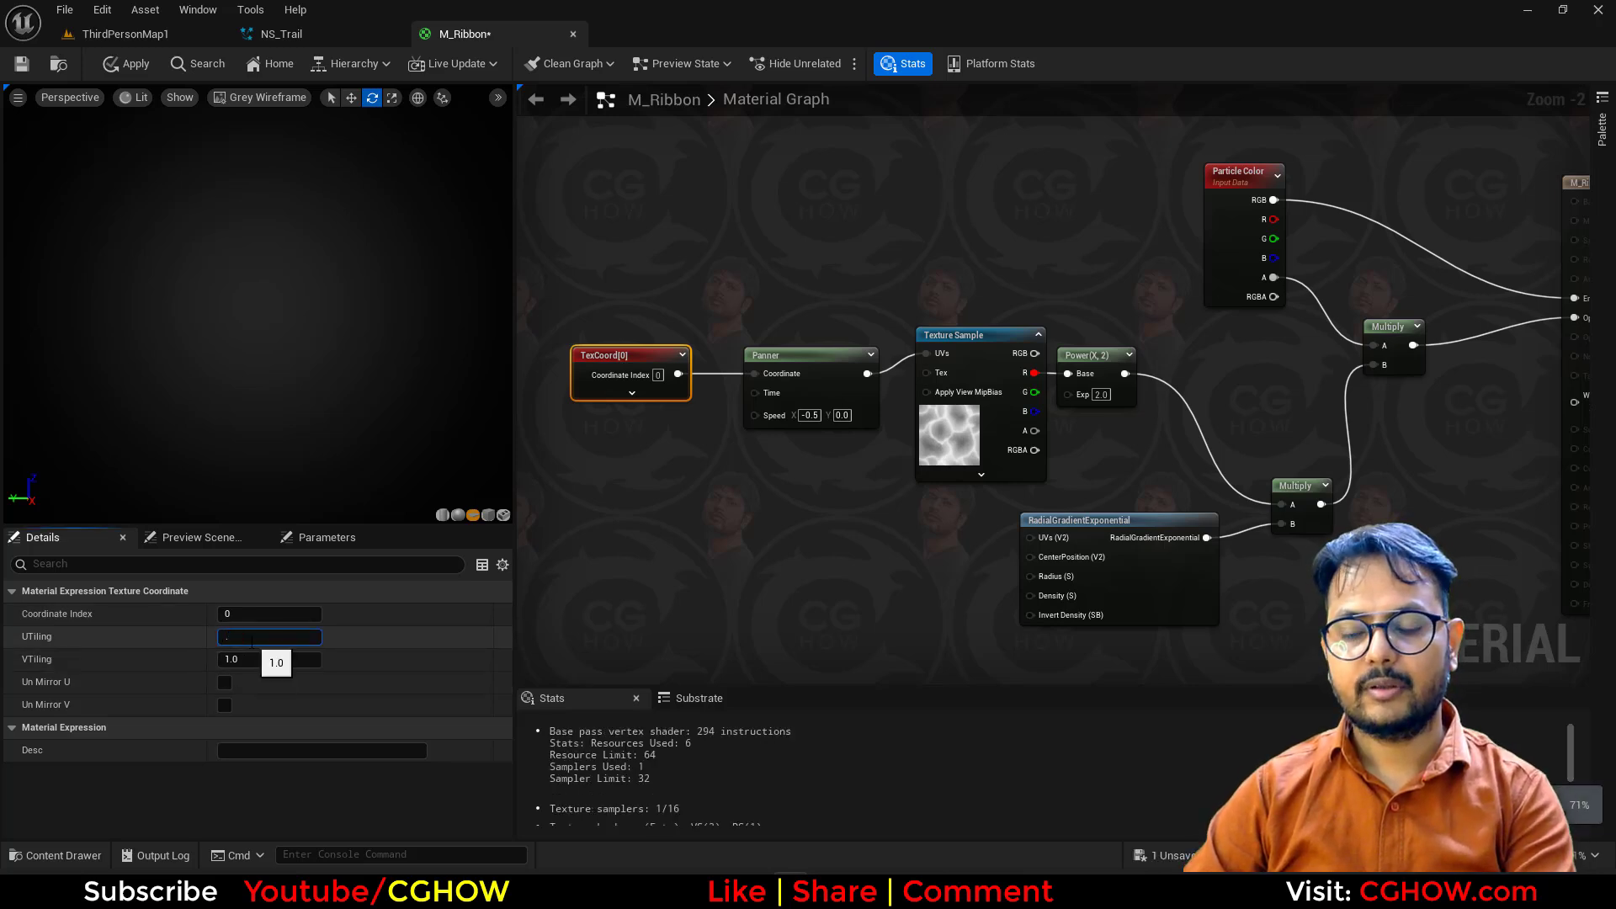
pyautogui.write('3')
pyautogui.press('Return')
pyautogui.scroll(-2, 715, 526)
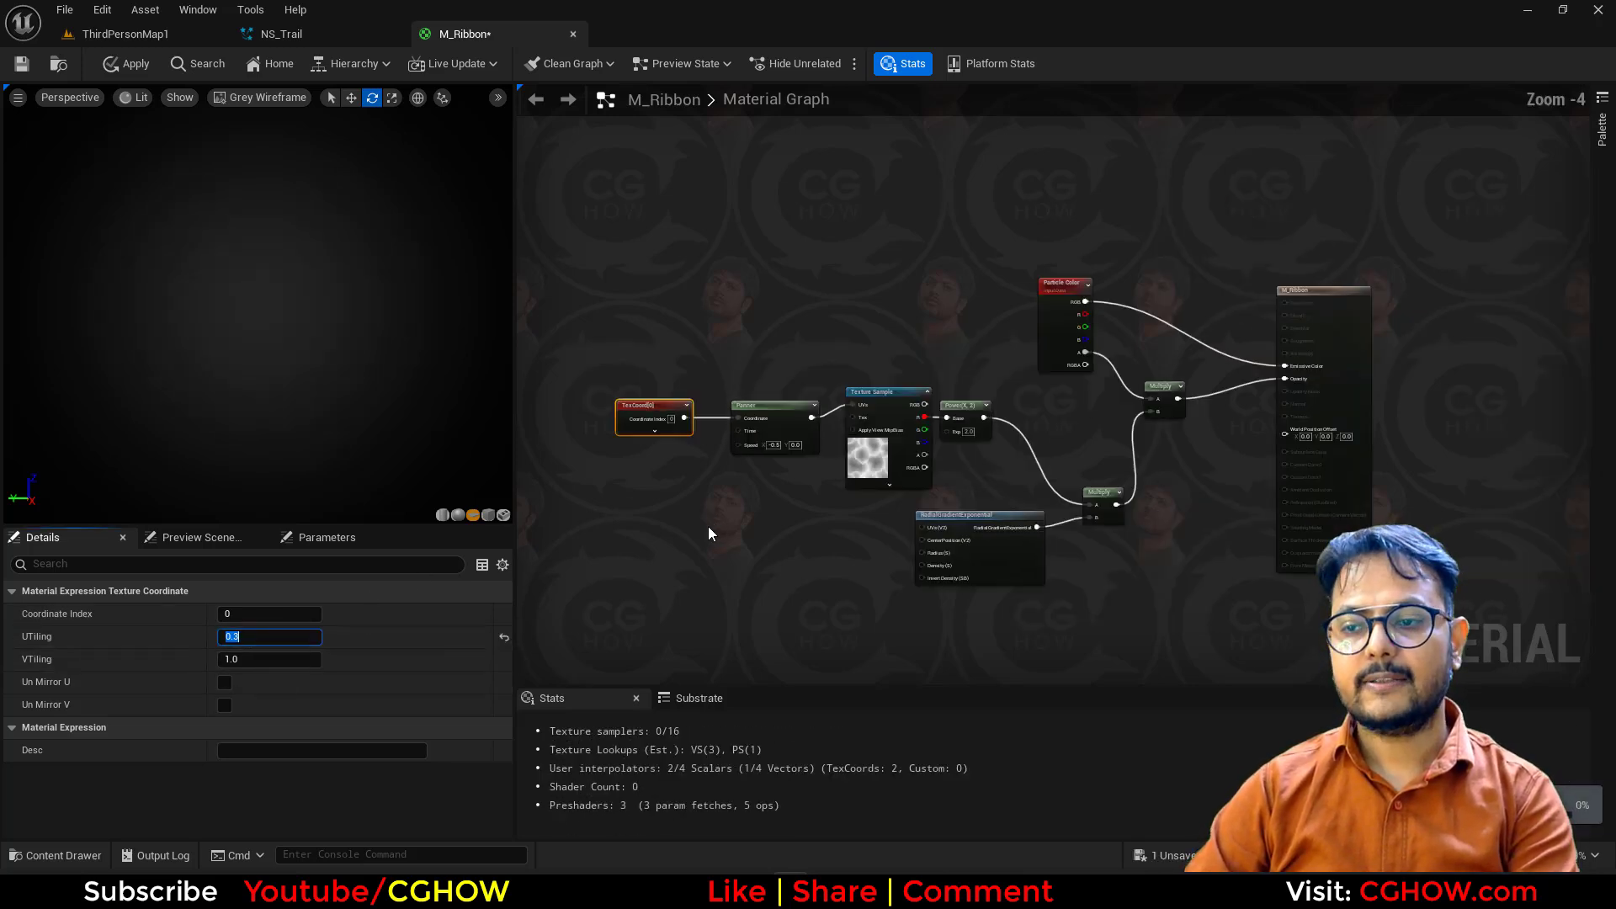
pyautogui.moveTo(715, 526); pyautogui.dragTo(598, 551, button='right')
pyautogui.rightClick(592, 552)
pyautogui.click(574, 284)
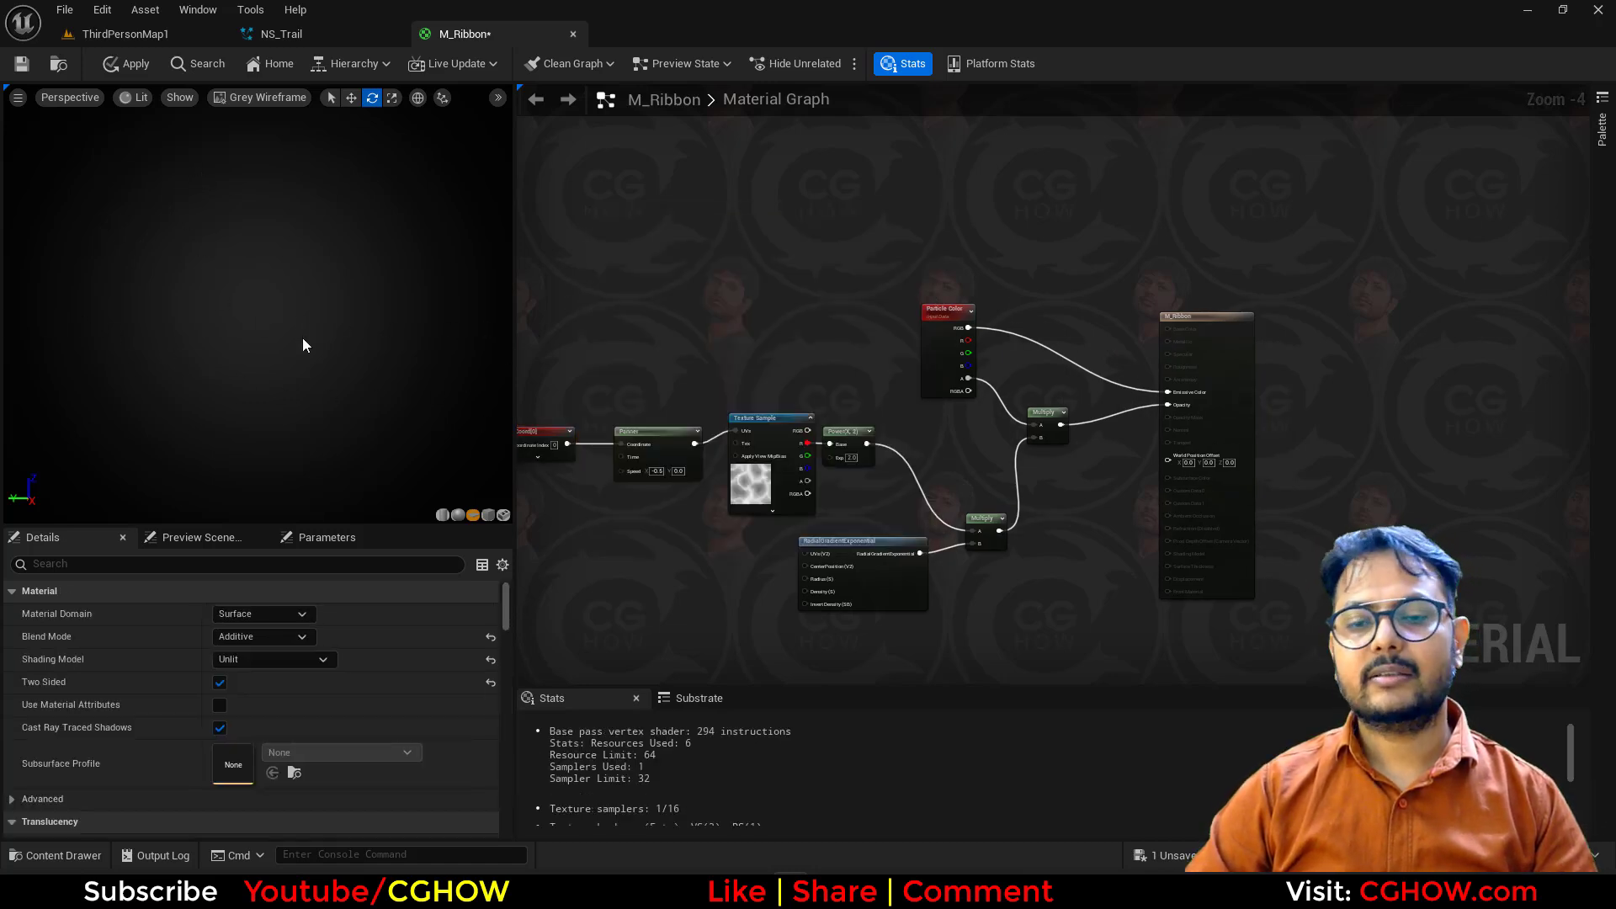
pyautogui.moveTo(643, 560); pyautogui.dragTo(688, 546, button='right')
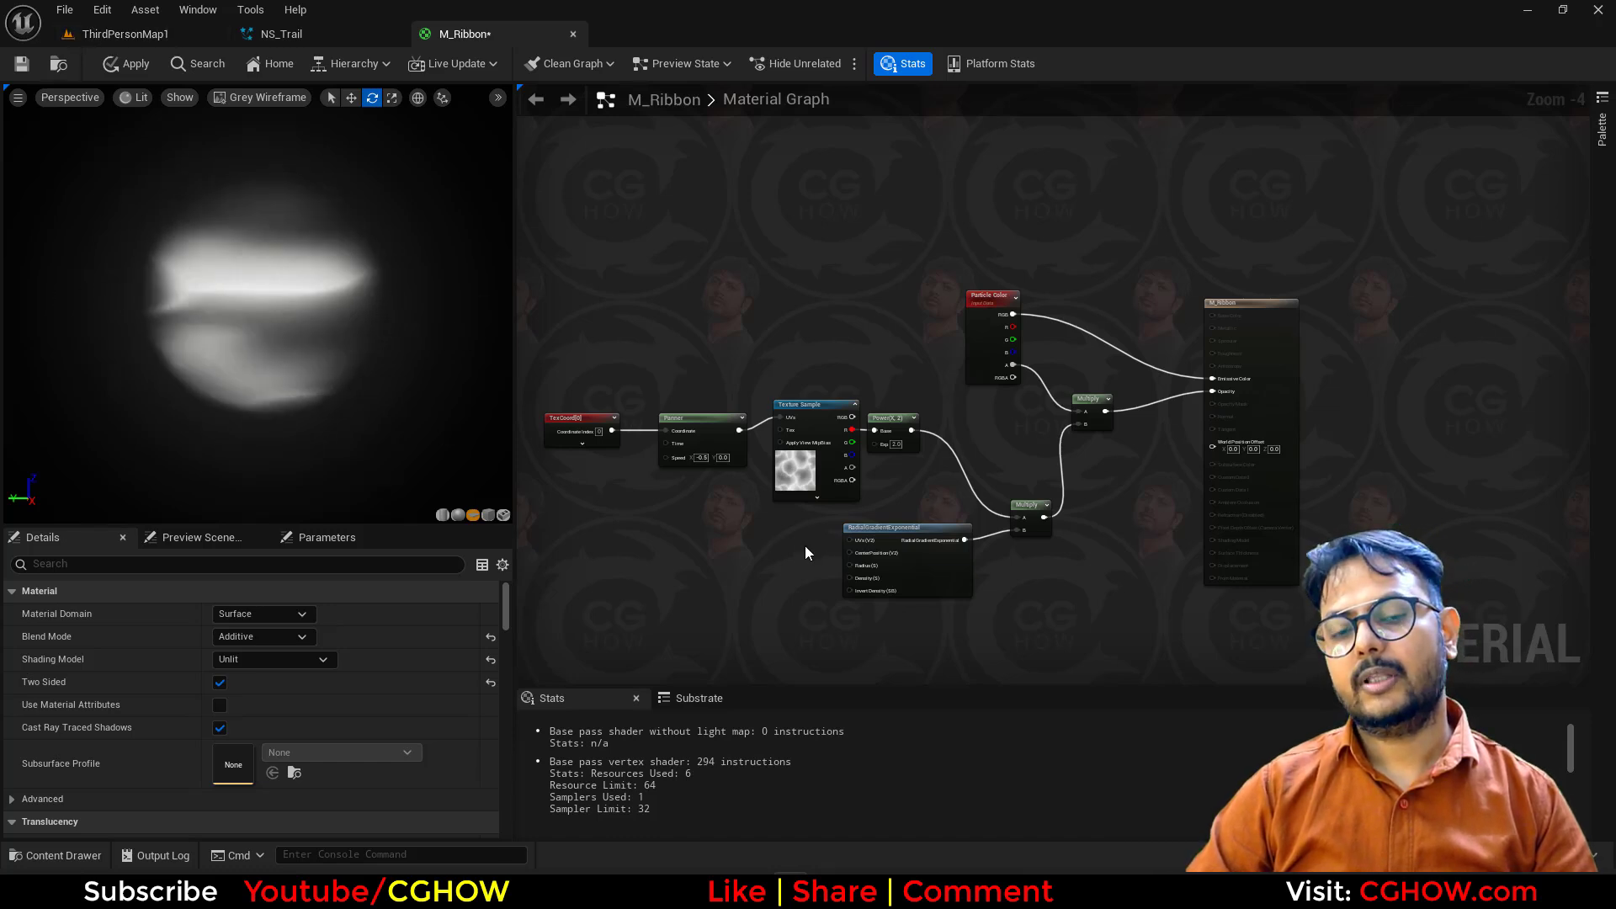
pyautogui.moveTo(855, 573); pyautogui.dragTo(916, 514, button='right')
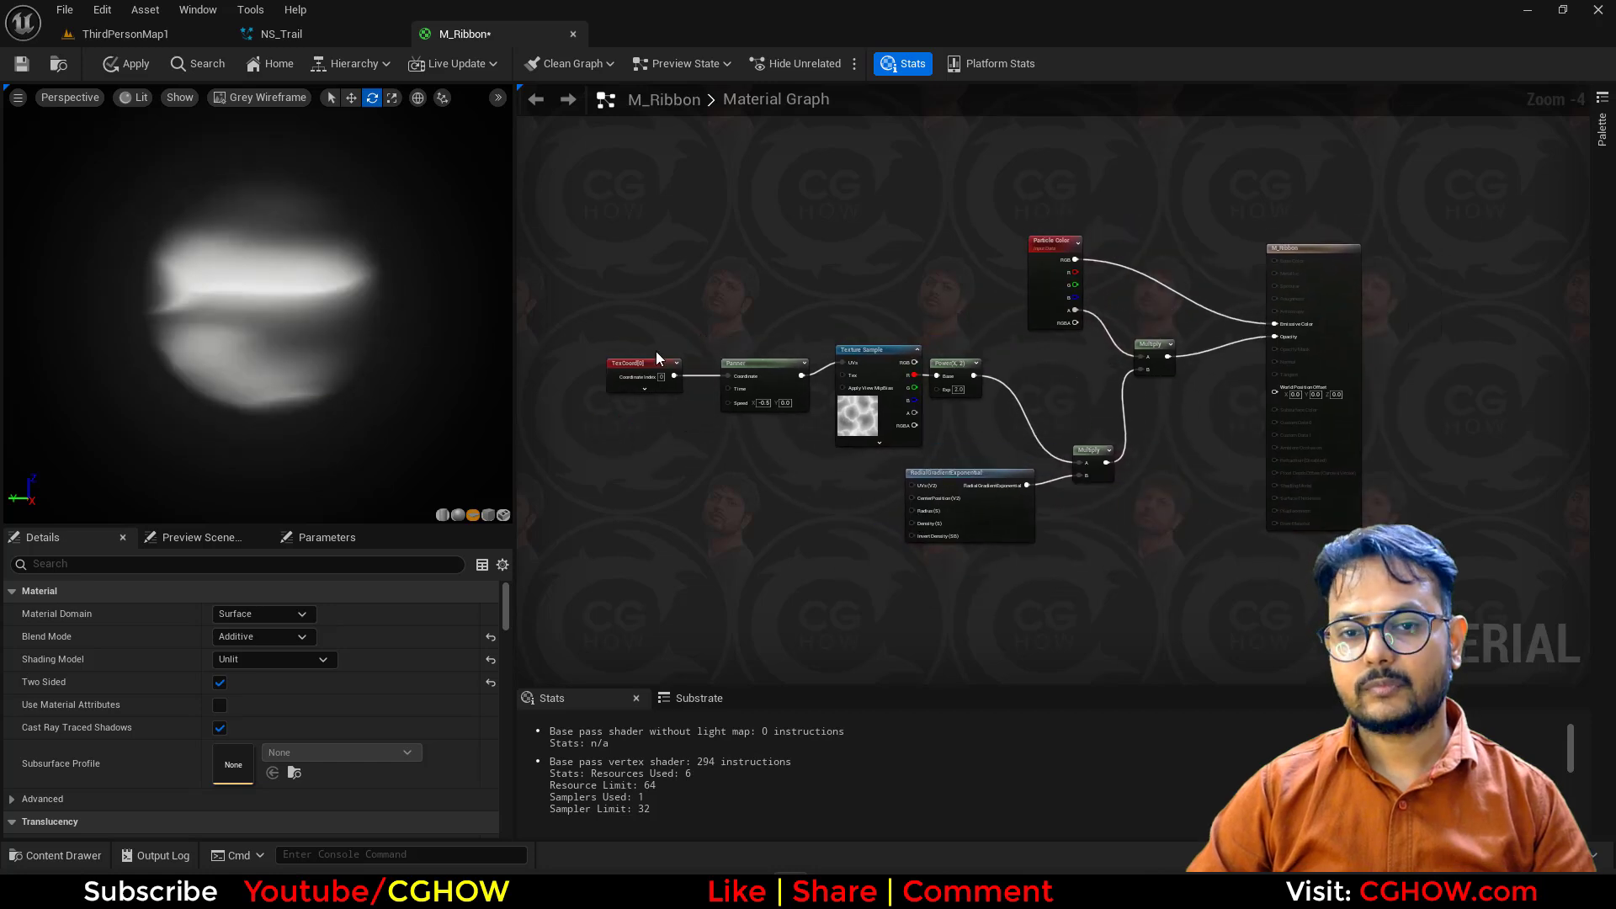
pyautogui.scroll(1, 841, 433)
pyautogui.moveTo(558, 253); pyautogui.dragTo(1017, 643)
pyautogui.scroll(-1, 1094, 620)
pyautogui.moveTo(1018, 613); pyautogui.dragTo(893, 462, button='right')
pyautogui.rightClick(893, 462)
pyautogui.click(757, 477)
pyautogui.click(752, 474)
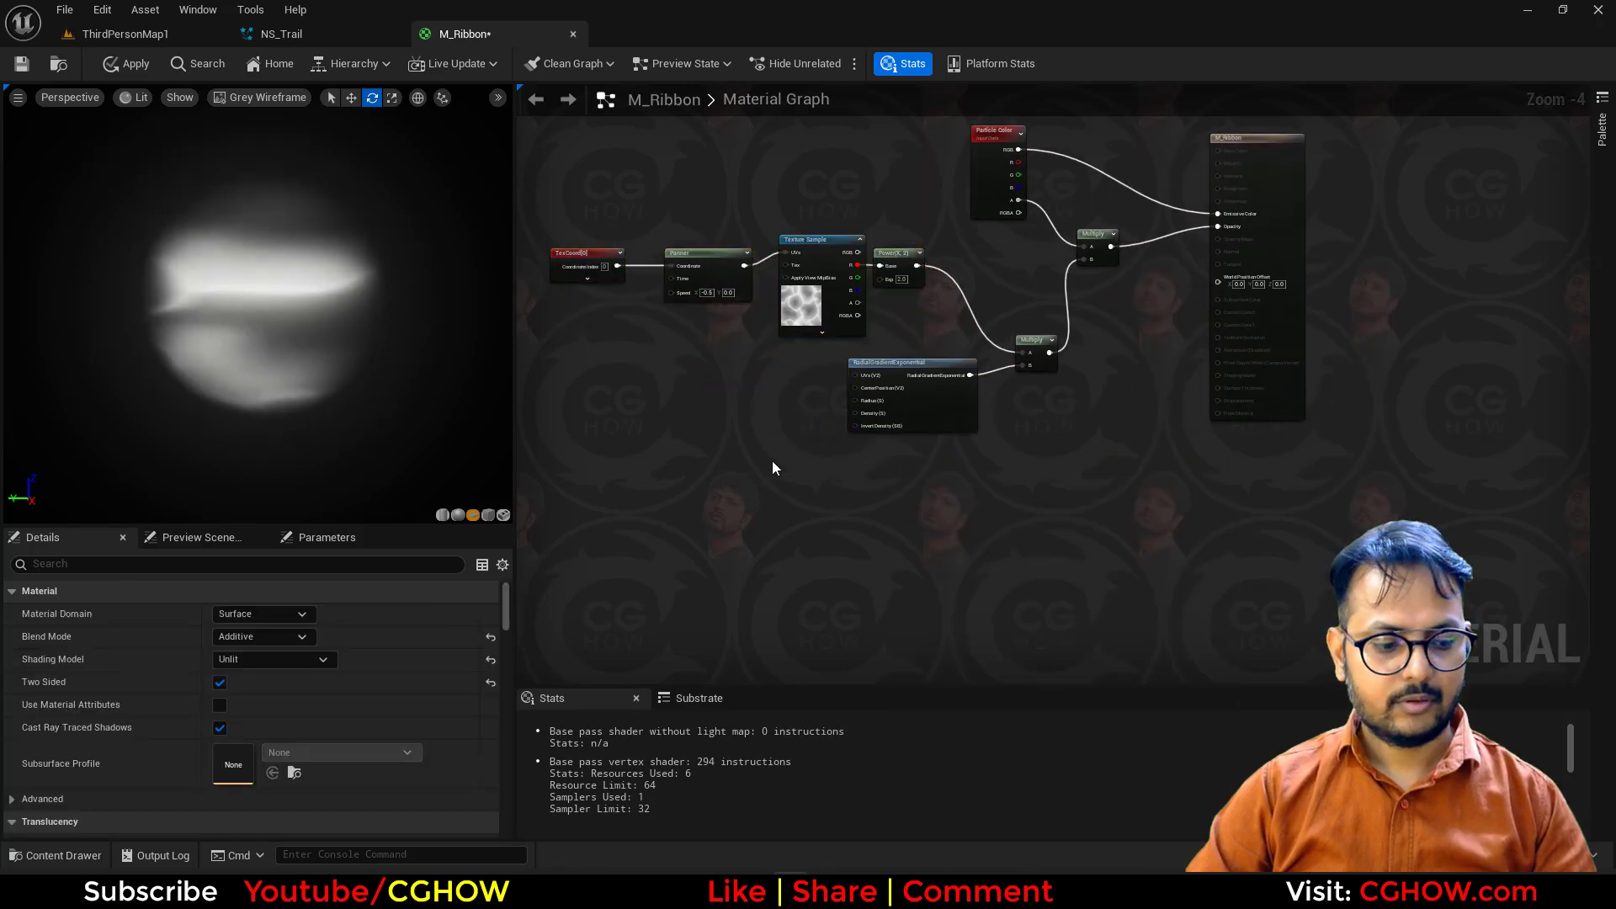
# Step: Add a second TexCoord and a Component Mask node in free space below the texture chain and connect them
pyautogui.moveTo(751, 433); pyautogui.dragTo(822, 451, button='right')
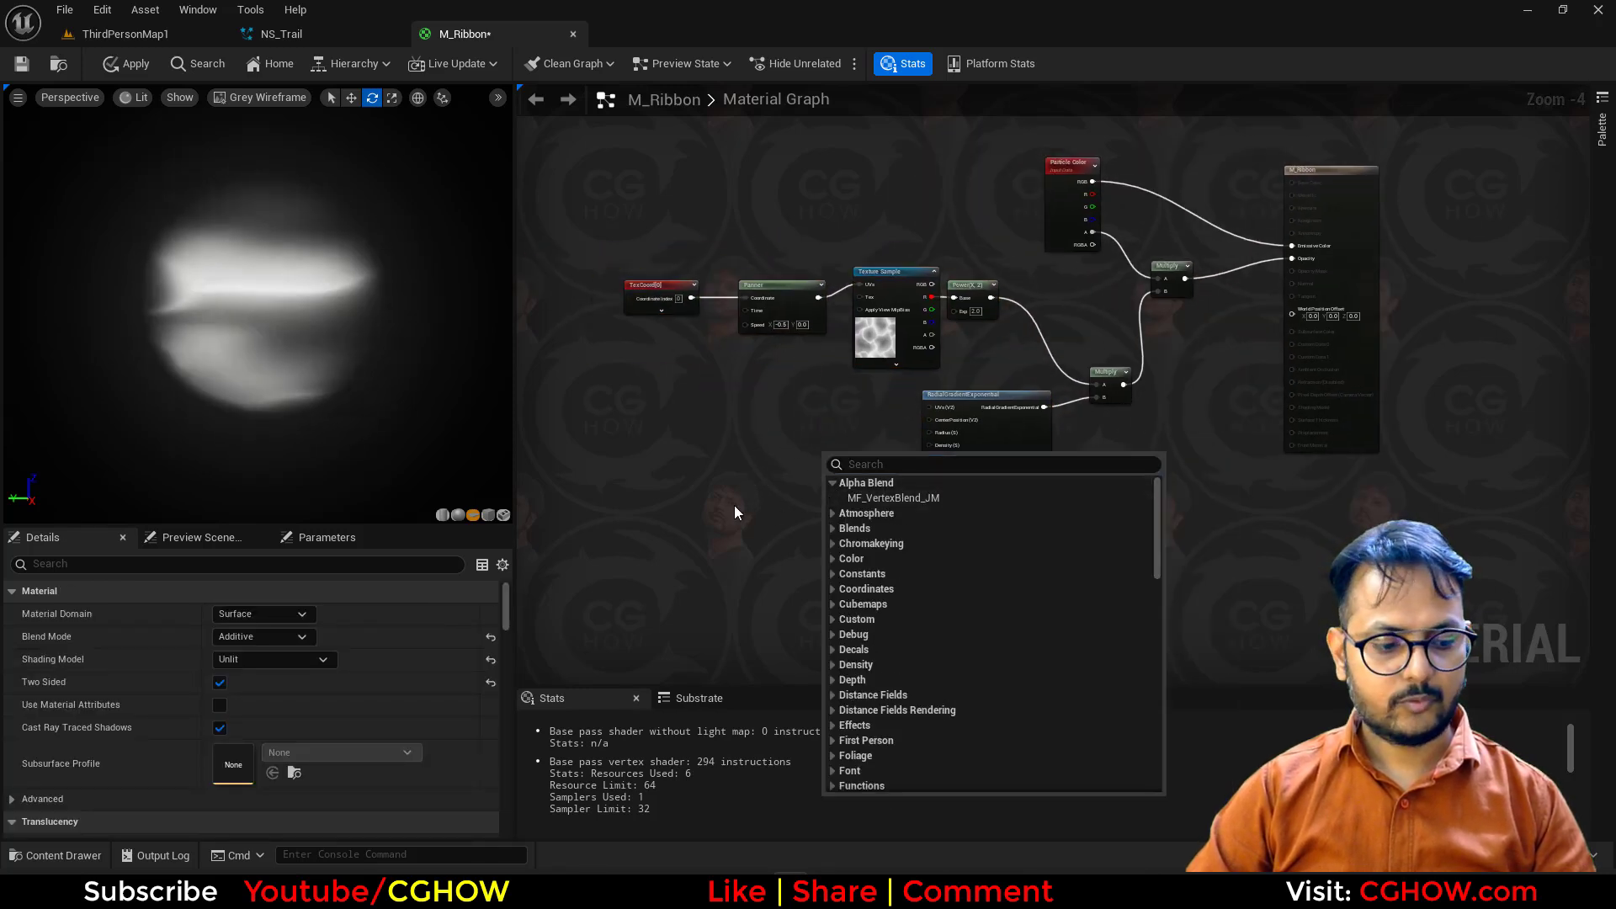
pyautogui.click(716, 551)
pyautogui.press('u')
pyautogui.click(628, 552)
pyautogui.click(748, 522)
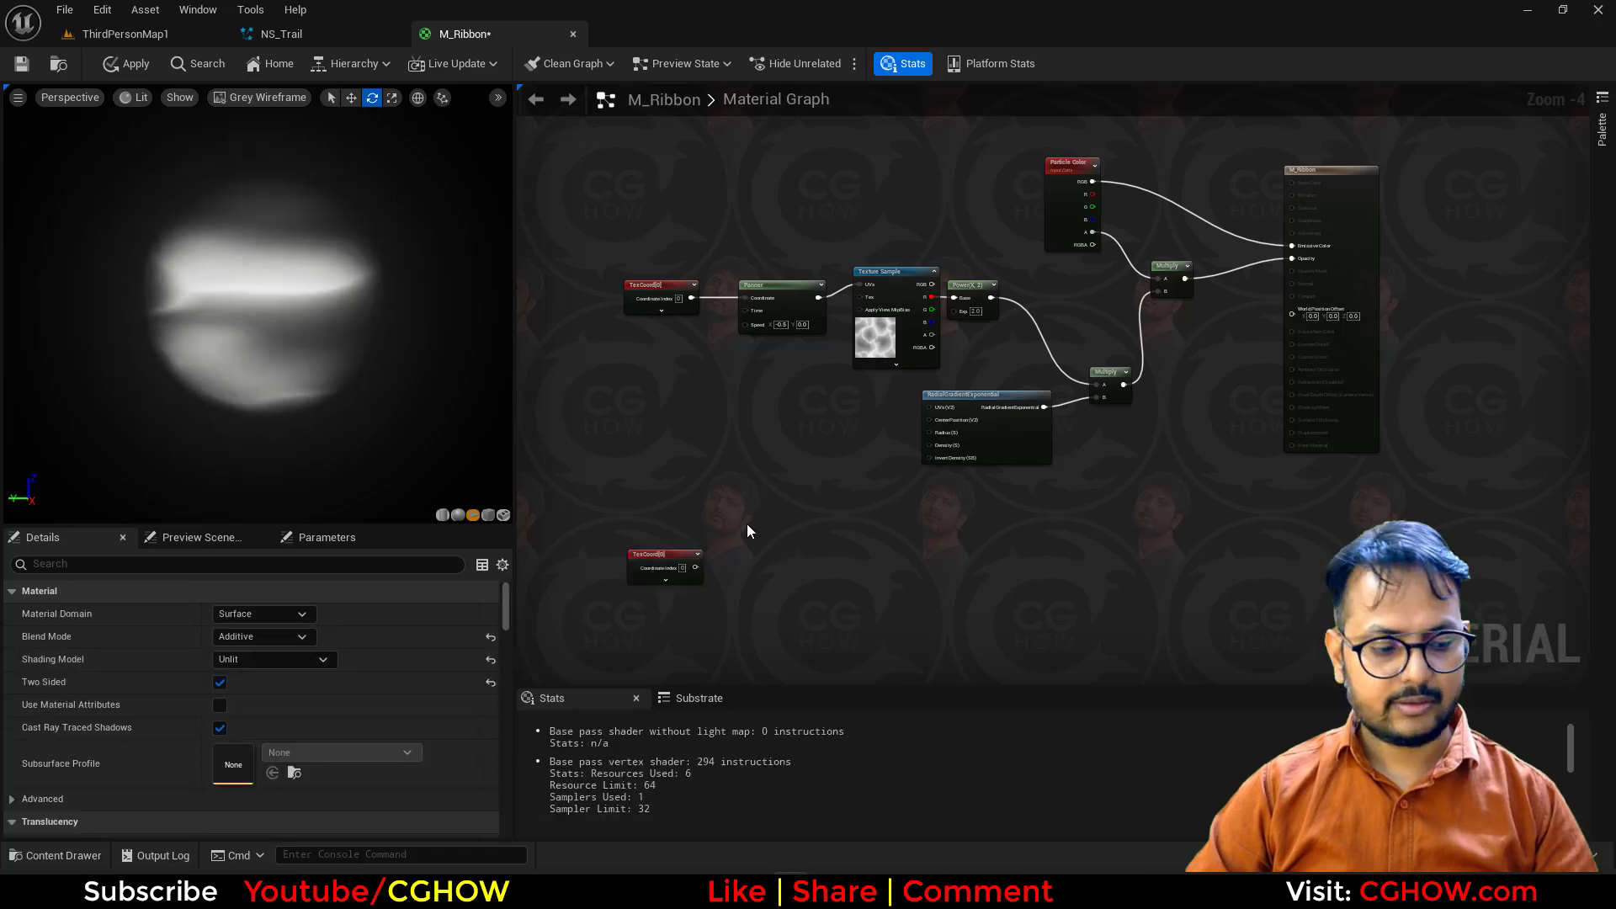
pyautogui.hotkey('shift', 'c')
pyautogui.keyDown('shift'); pyautogui.click(748, 521); pyautogui.keyUp('shift')
pyautogui.moveTo(695, 567); pyautogui.dragTo(757, 540)
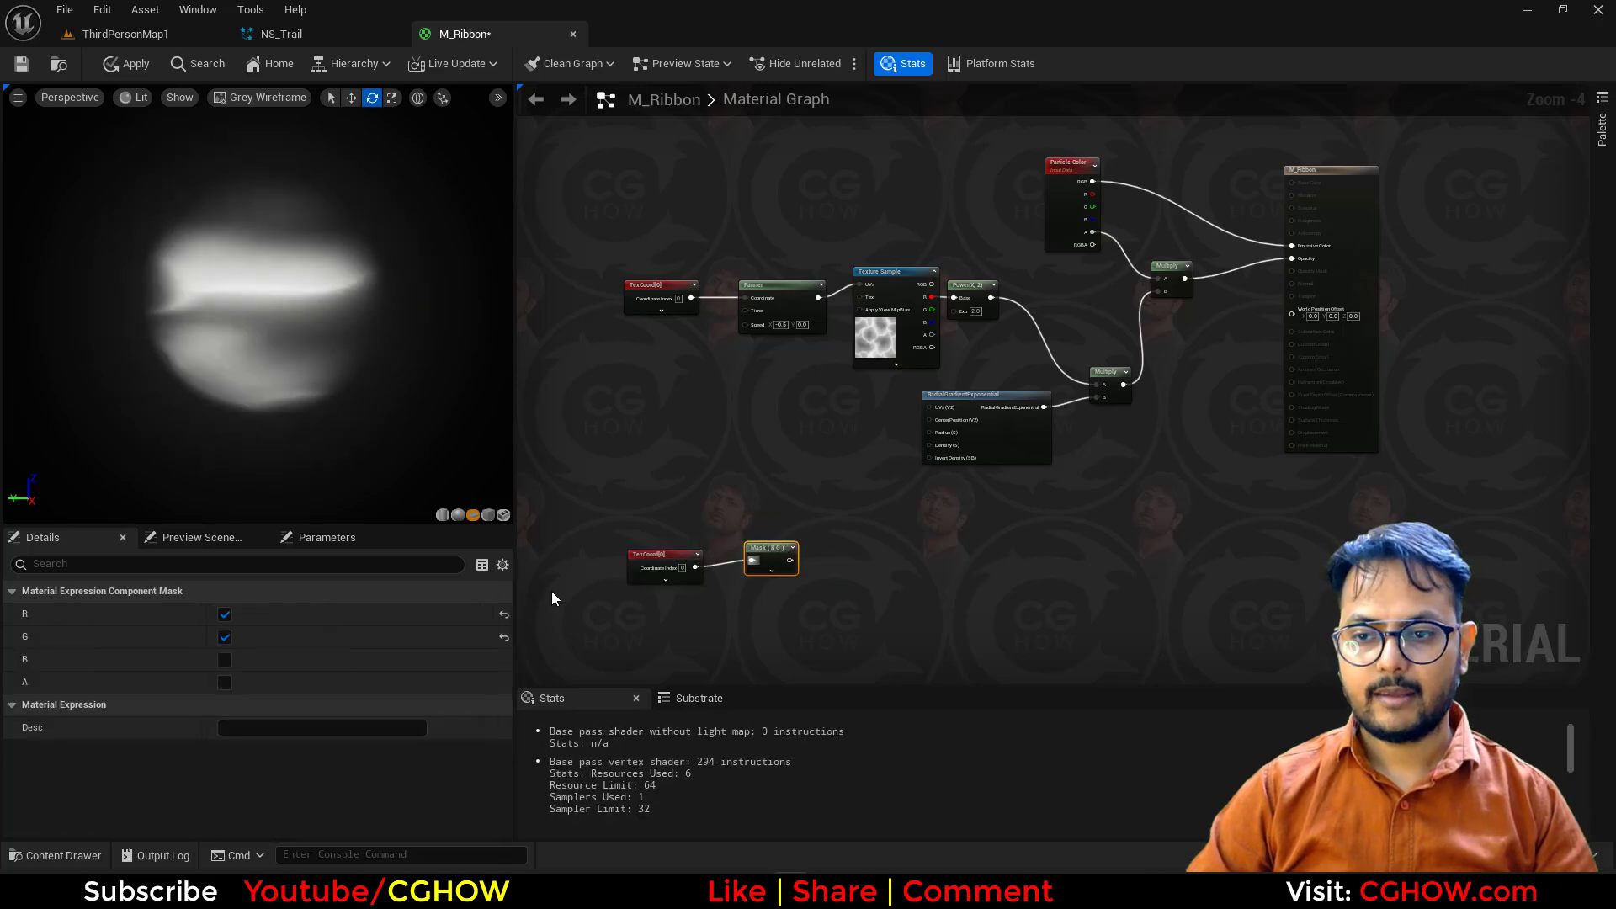
# Step: Limit the Component Mask to the G channel and preview the node
pyautogui.scroll(3, 557, 597)
pyautogui.click(225, 613)
pyautogui.moveTo(962, 537); pyautogui.dragTo(960, 536)
pyautogui.press('space')
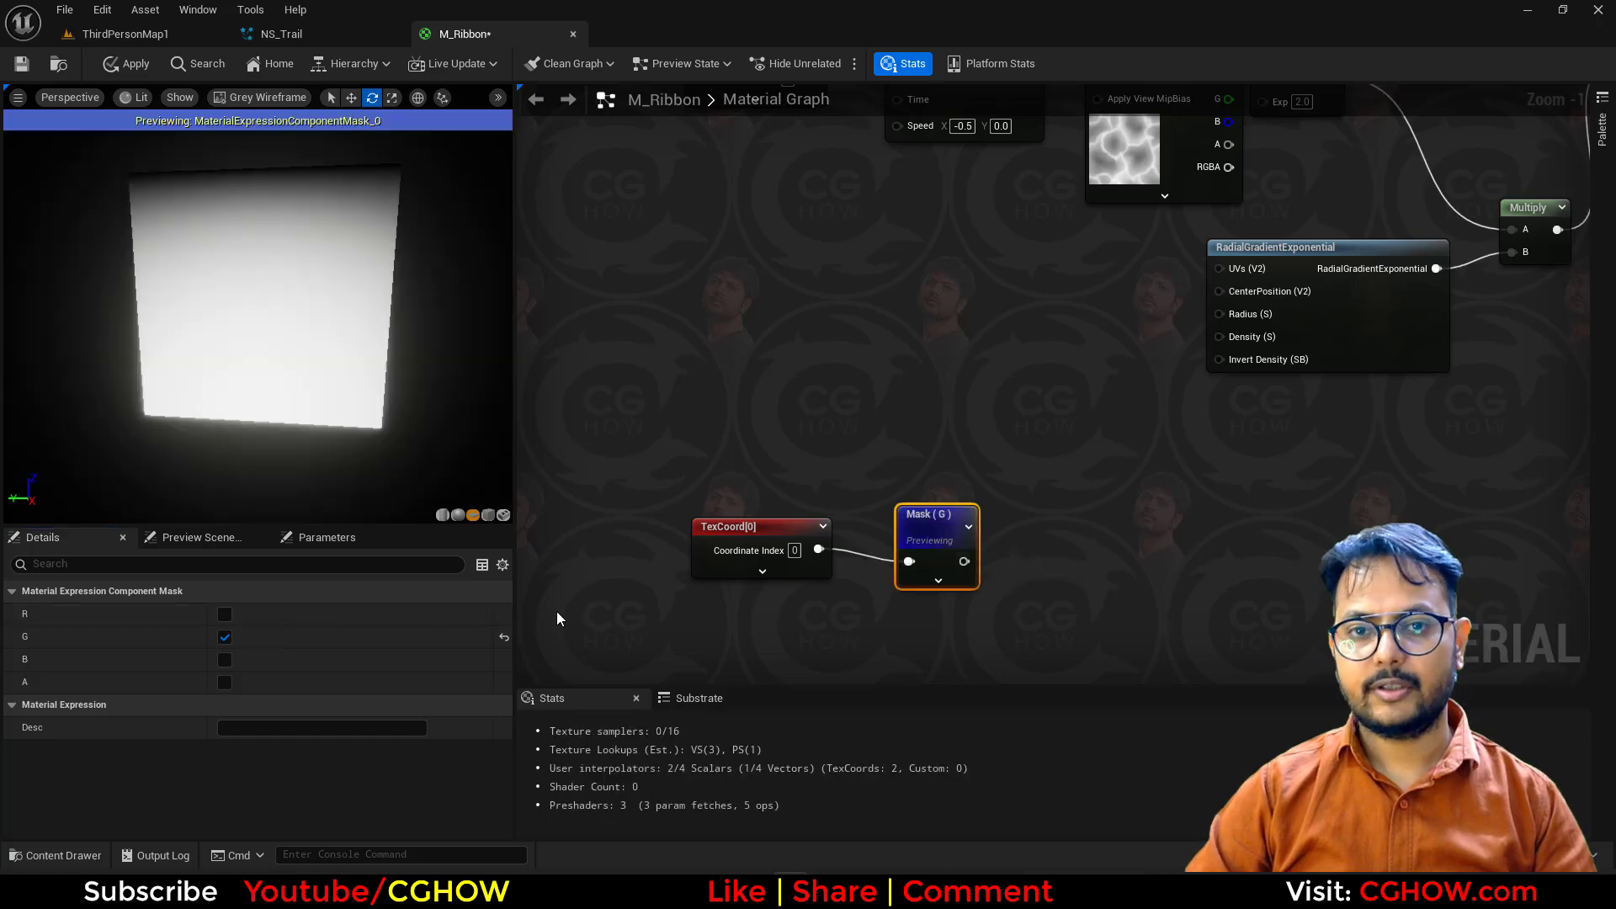
# Step: Feed the G mask into a Sine node with Period 2 and preview the Sine
pyautogui.moveTo(1001, 552); pyautogui.dragTo(1032, 496)
pyautogui.write('sine')
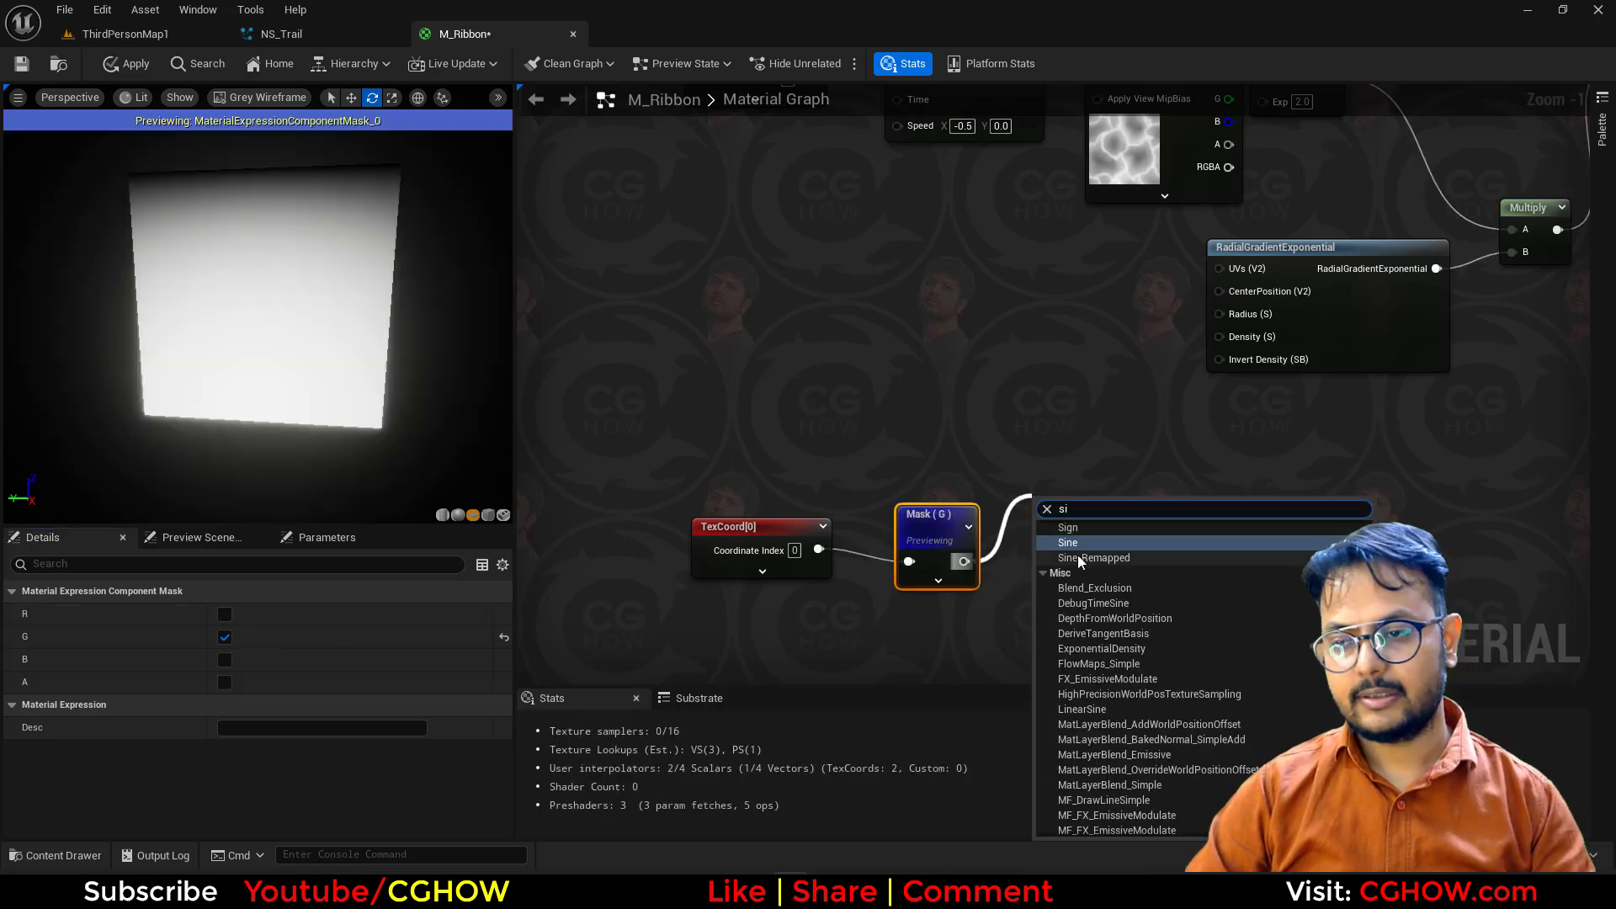
pyautogui.click(1073, 558)
pyautogui.click(250, 615)
pyautogui.write('2')
pyautogui.press('Return')
pyautogui.click(1062, 504)
pyautogui.press('space')
# Step: Add a One Minus node after the Sine and connect it to the B input of a Divide node
pyautogui.moveTo(870, 404); pyautogui.dragTo(724, 379, button='right')
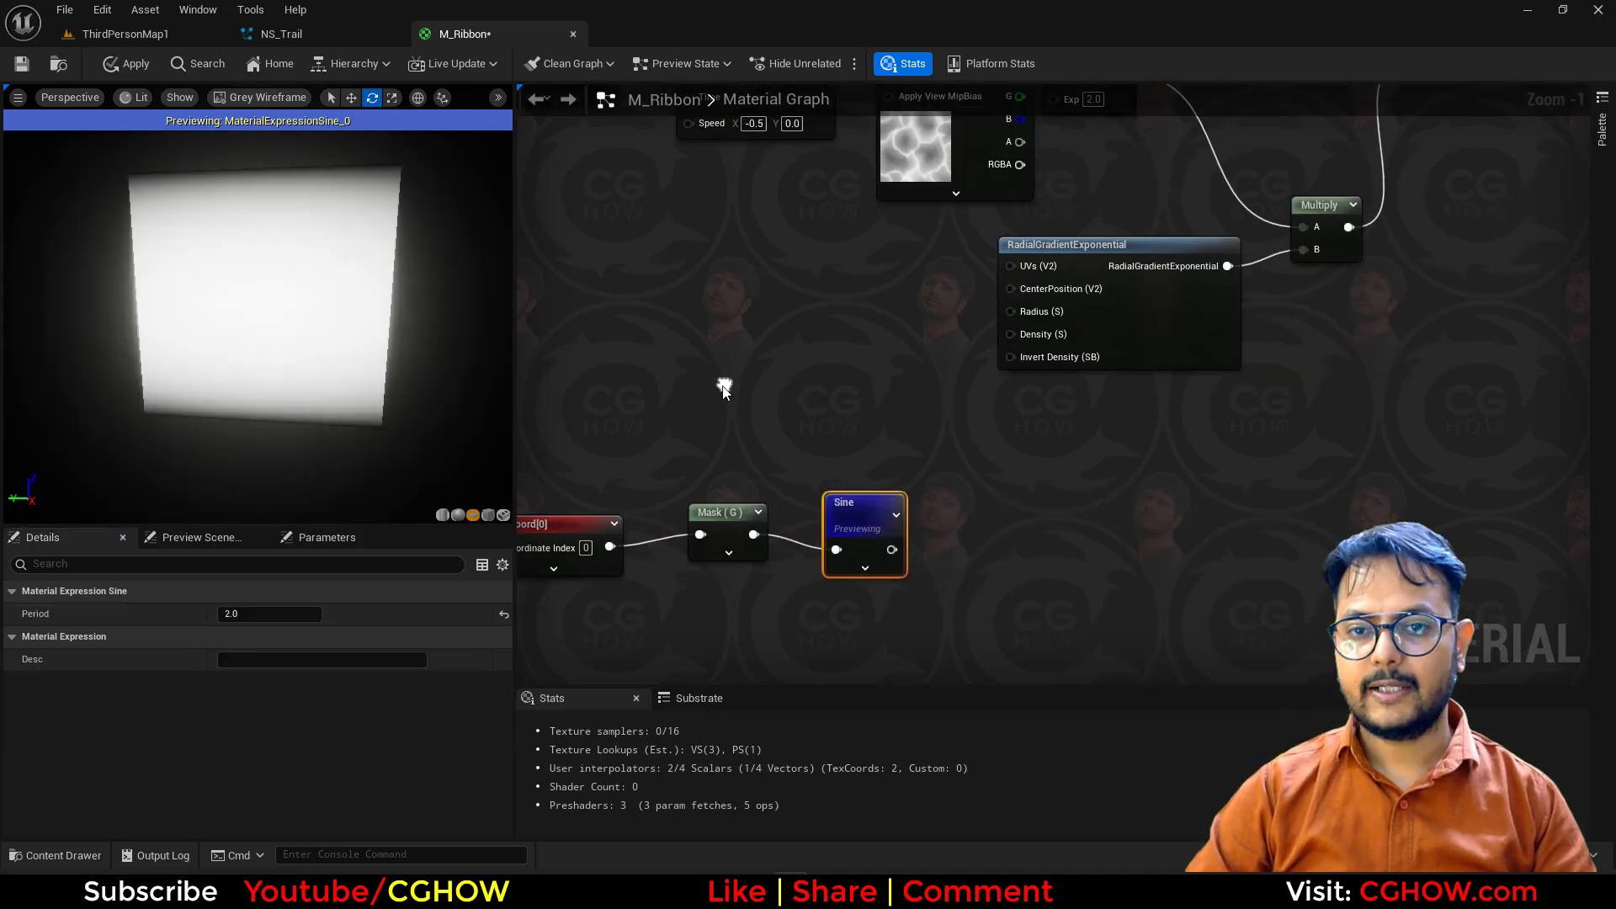
pyautogui.click(924, 518)
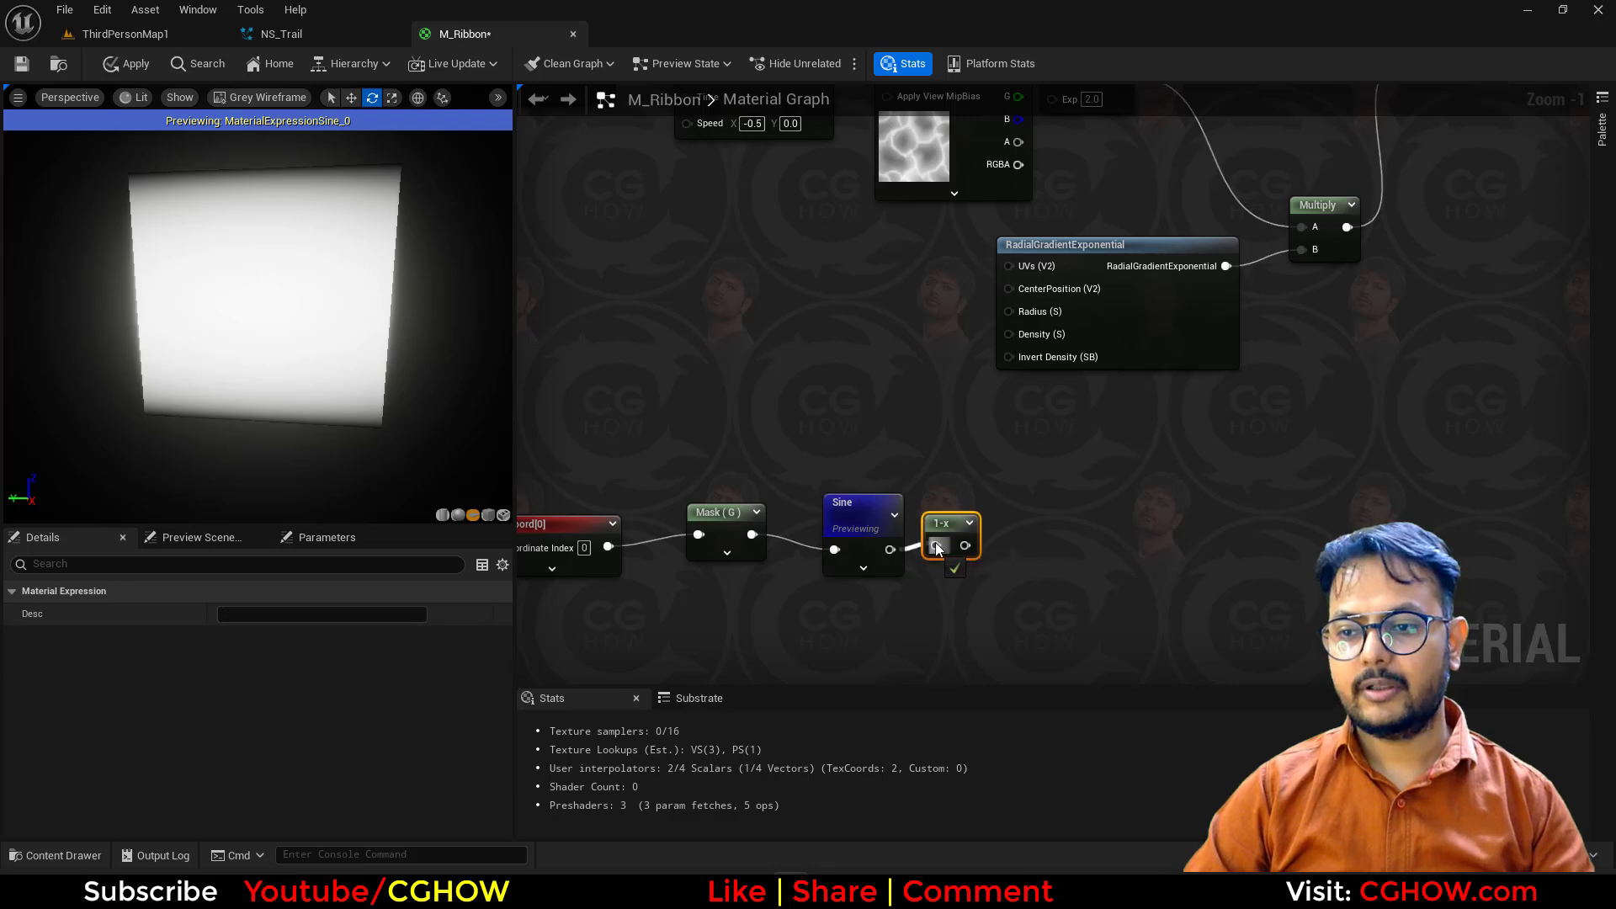
pyautogui.click(1030, 471)
pyautogui.moveTo(964, 545); pyautogui.dragTo(1046, 535)
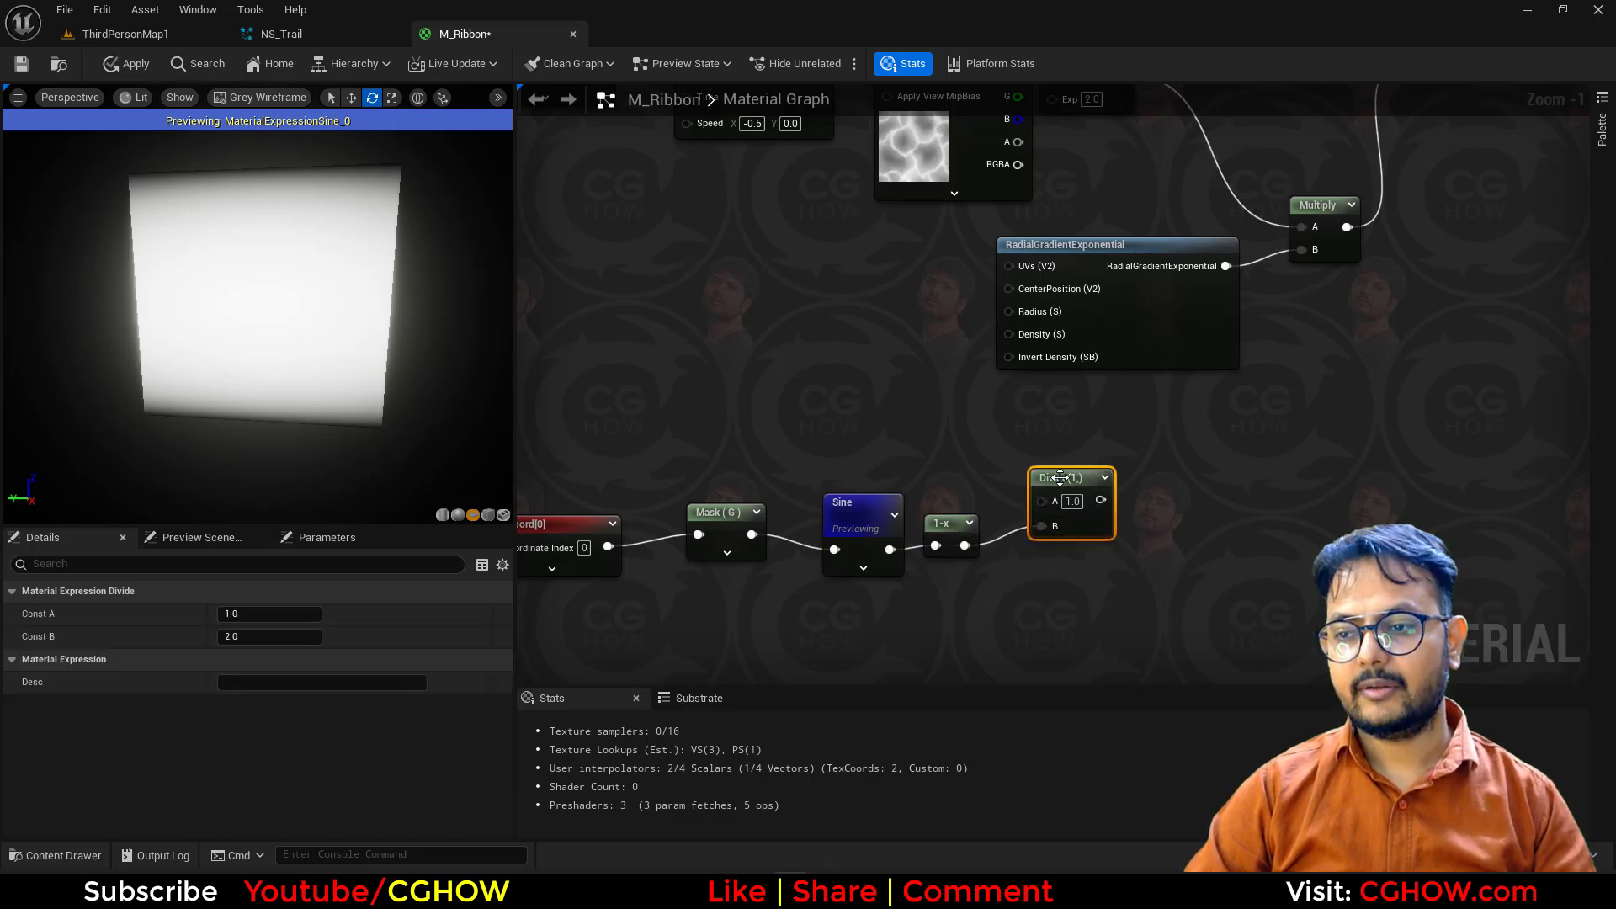
# Step: Preview the Divide node, set its A value to 0.01, and tidy the One Minus and Divide nodes
pyautogui.press('space')
pyautogui.write('.01')
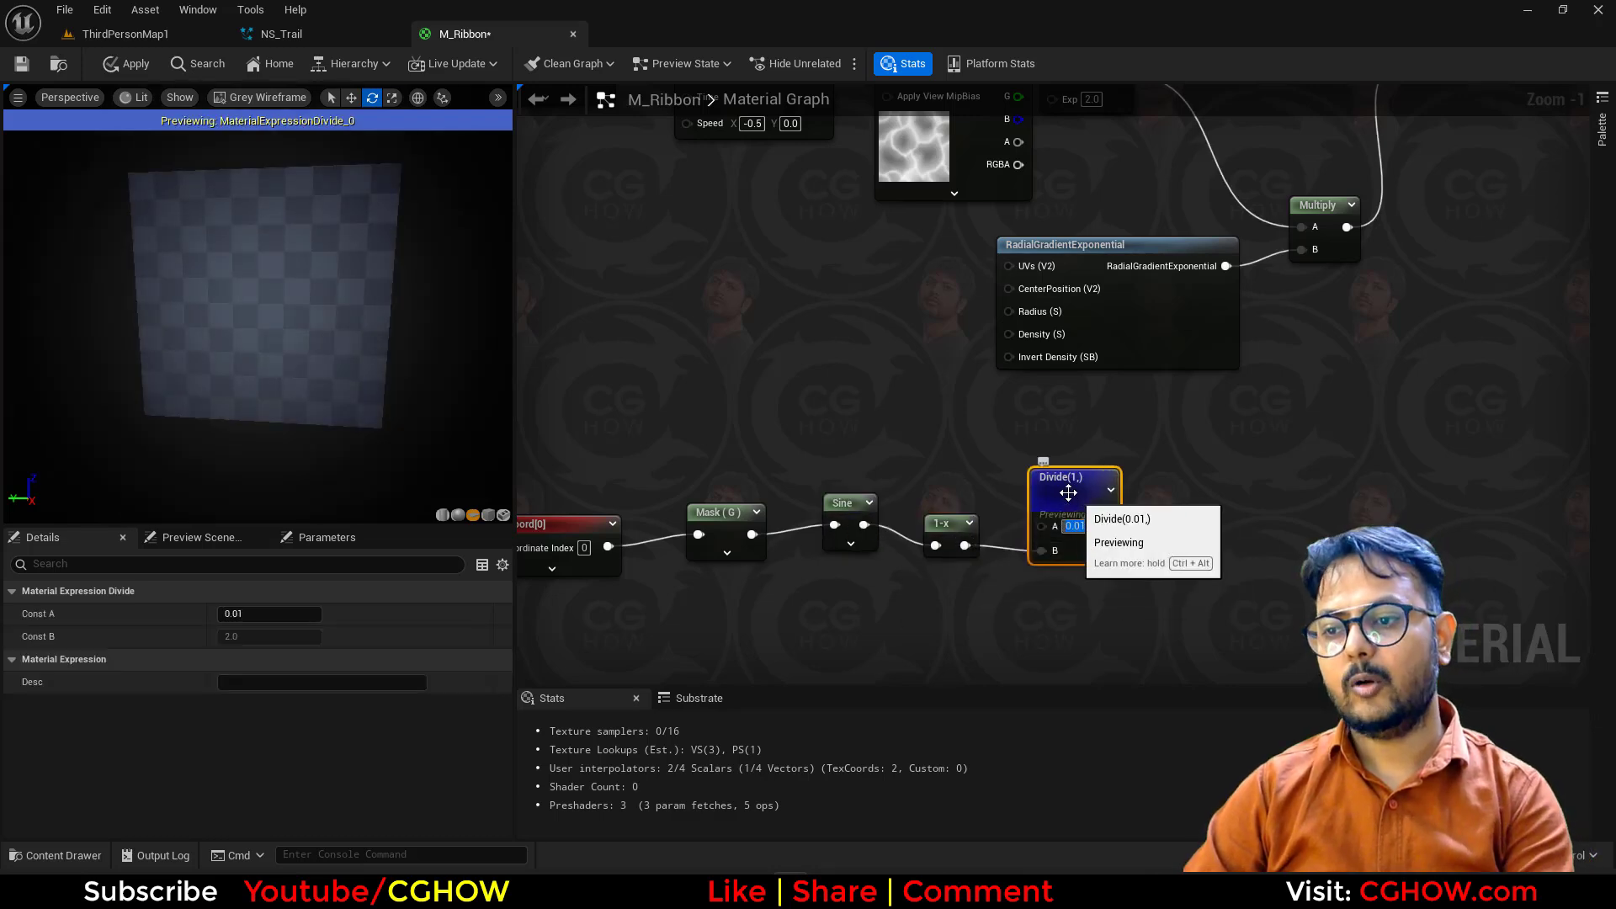
pyautogui.moveTo(1064, 491); pyautogui.dragTo(1028, 479)
pyautogui.moveTo(932, 528); pyautogui.dragTo(905, 505)
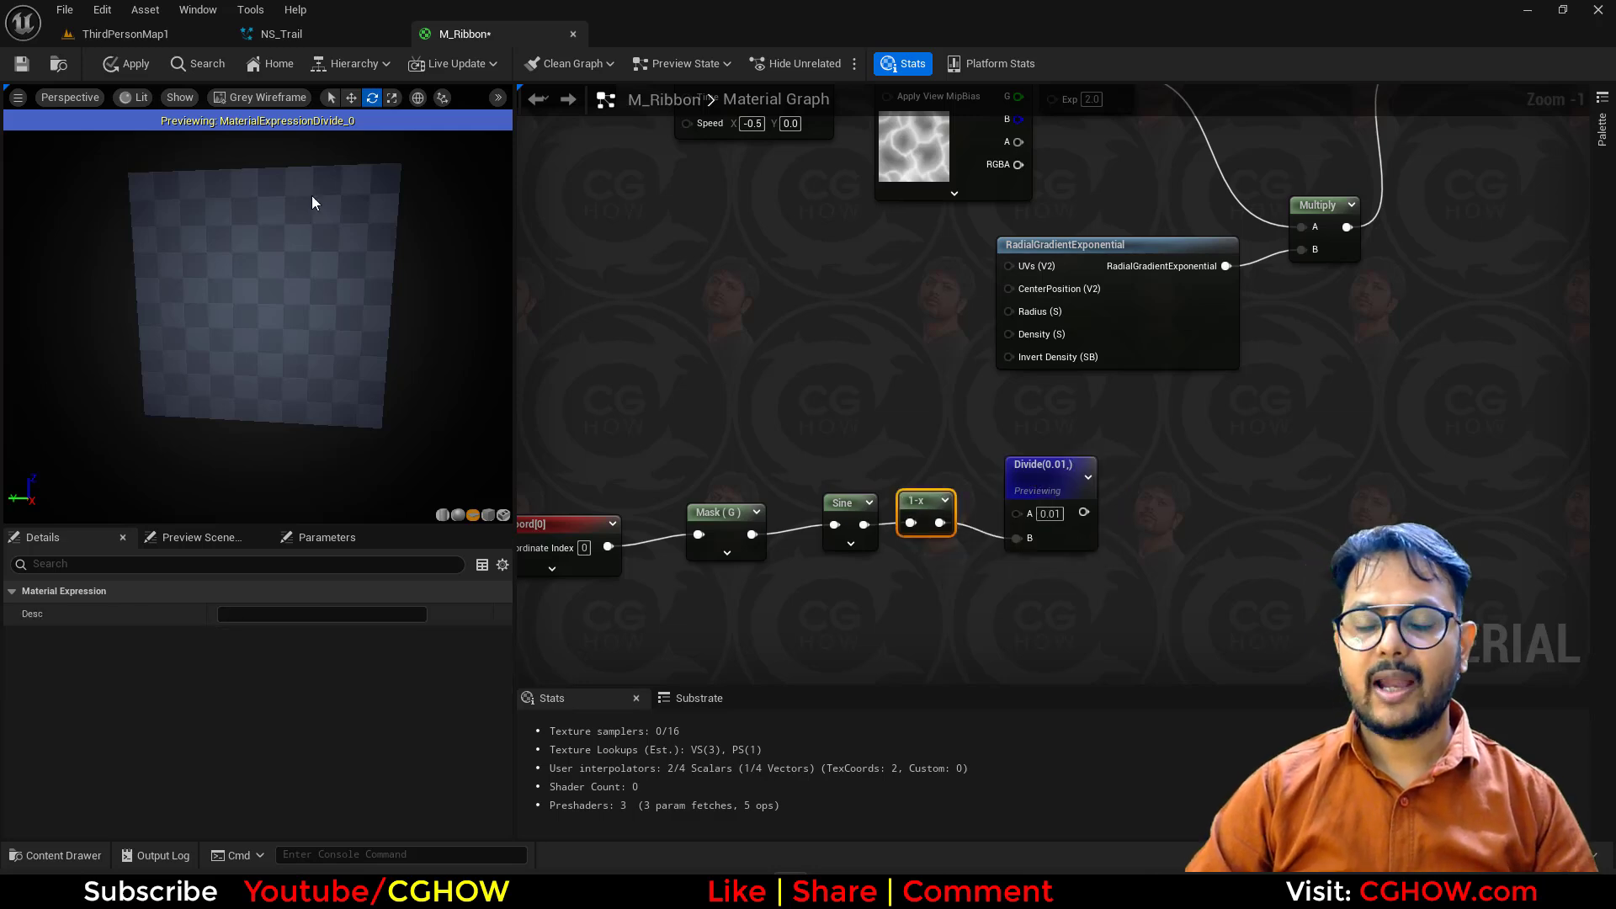
# Step: Disable Post Processing in the preview scene settings
pyautogui.scroll(-1, 600, 351)
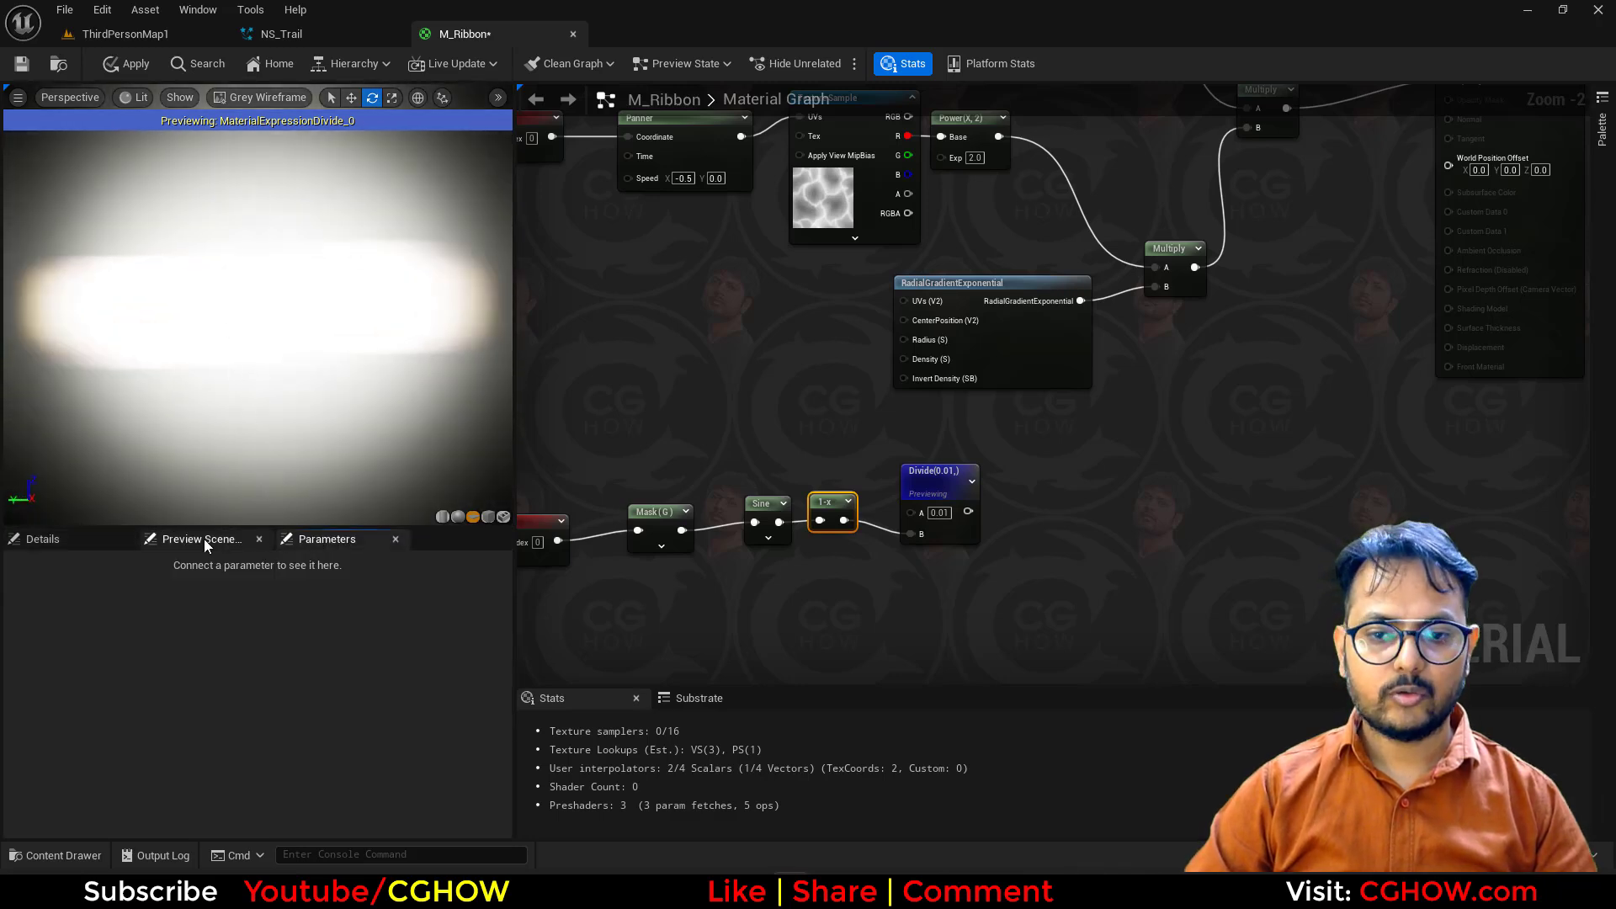
pyautogui.click(202, 538)
pyautogui.scroll(-2, 217, 726)
pyautogui.scroll(-5, 217, 727)
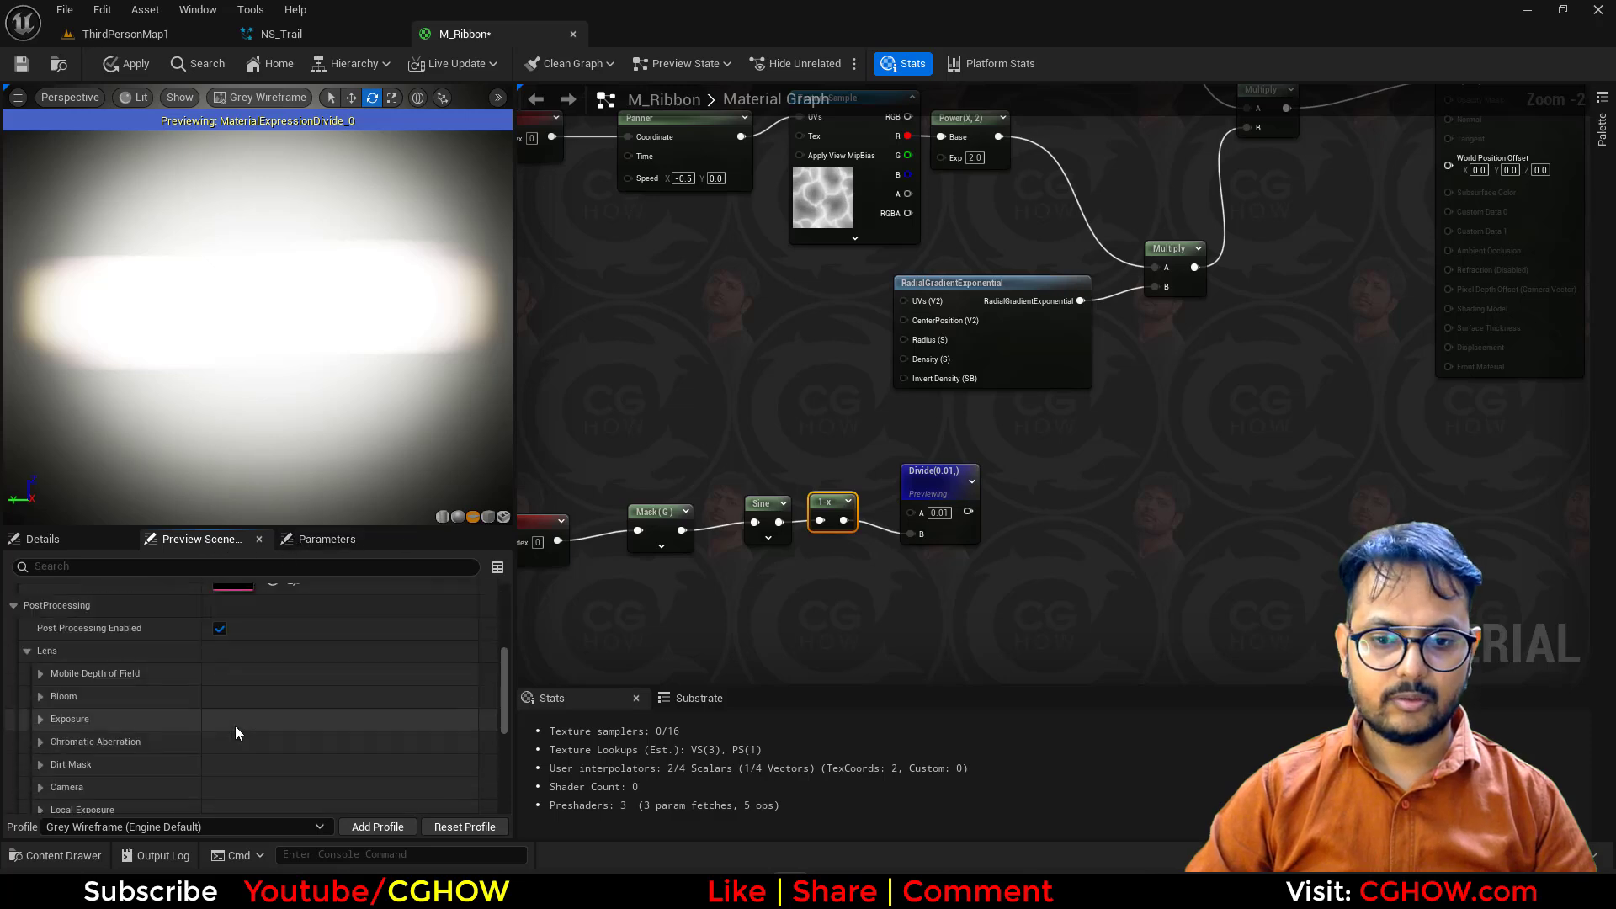
pyautogui.click(219, 628)
pyautogui.moveTo(307, 349); pyautogui.dragTo(301, 388)
# Step: Multiply the Divide result by the One Minus output, preview the new Multiply node, and arrange the Divide and Multiply nodes
pyautogui.moveTo(1085, 524); pyautogui.dragTo(1171, 488, button='right')
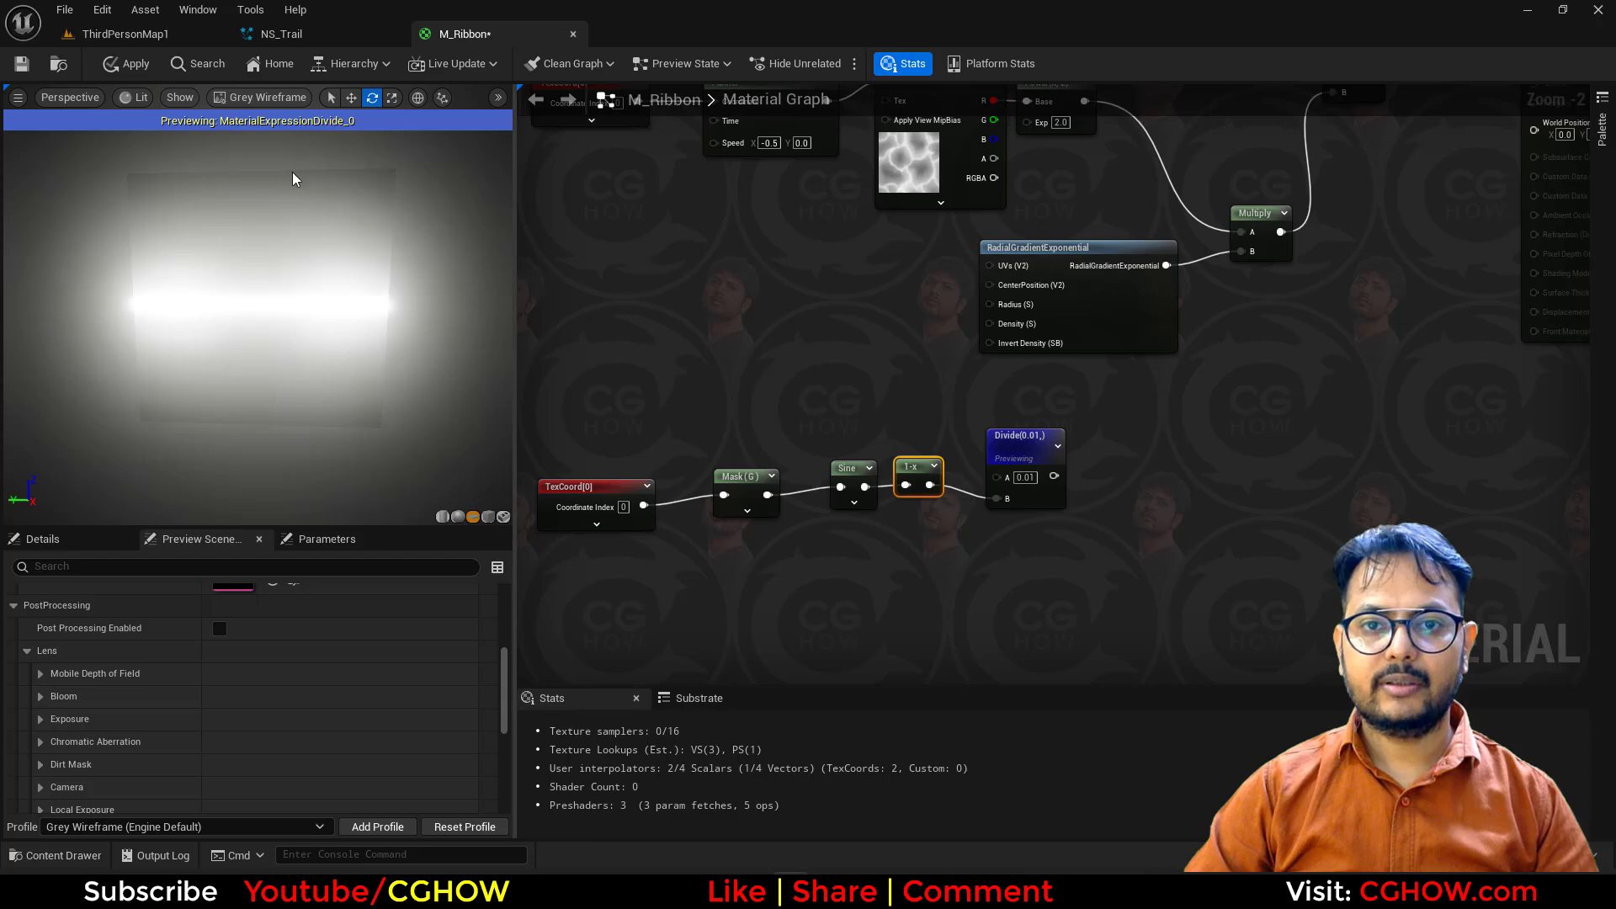
pyautogui.press('m')
pyautogui.click(1115, 449)
pyautogui.moveTo(1039, 471); pyautogui.dragTo(1125, 472)
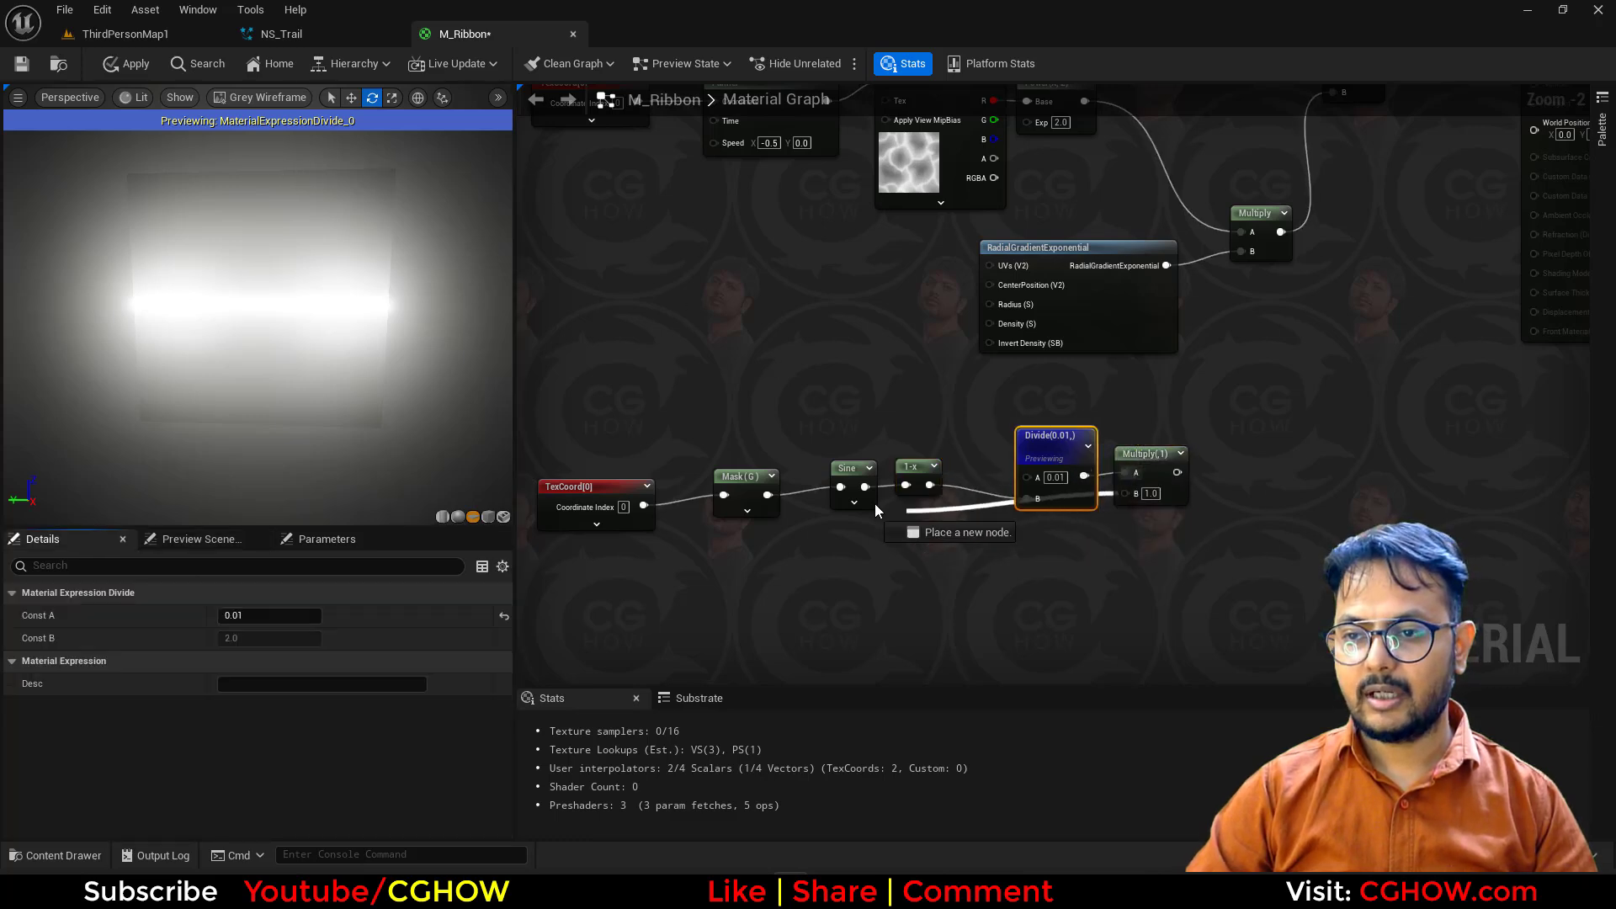
pyautogui.click(1140, 461)
pyautogui.press('space')
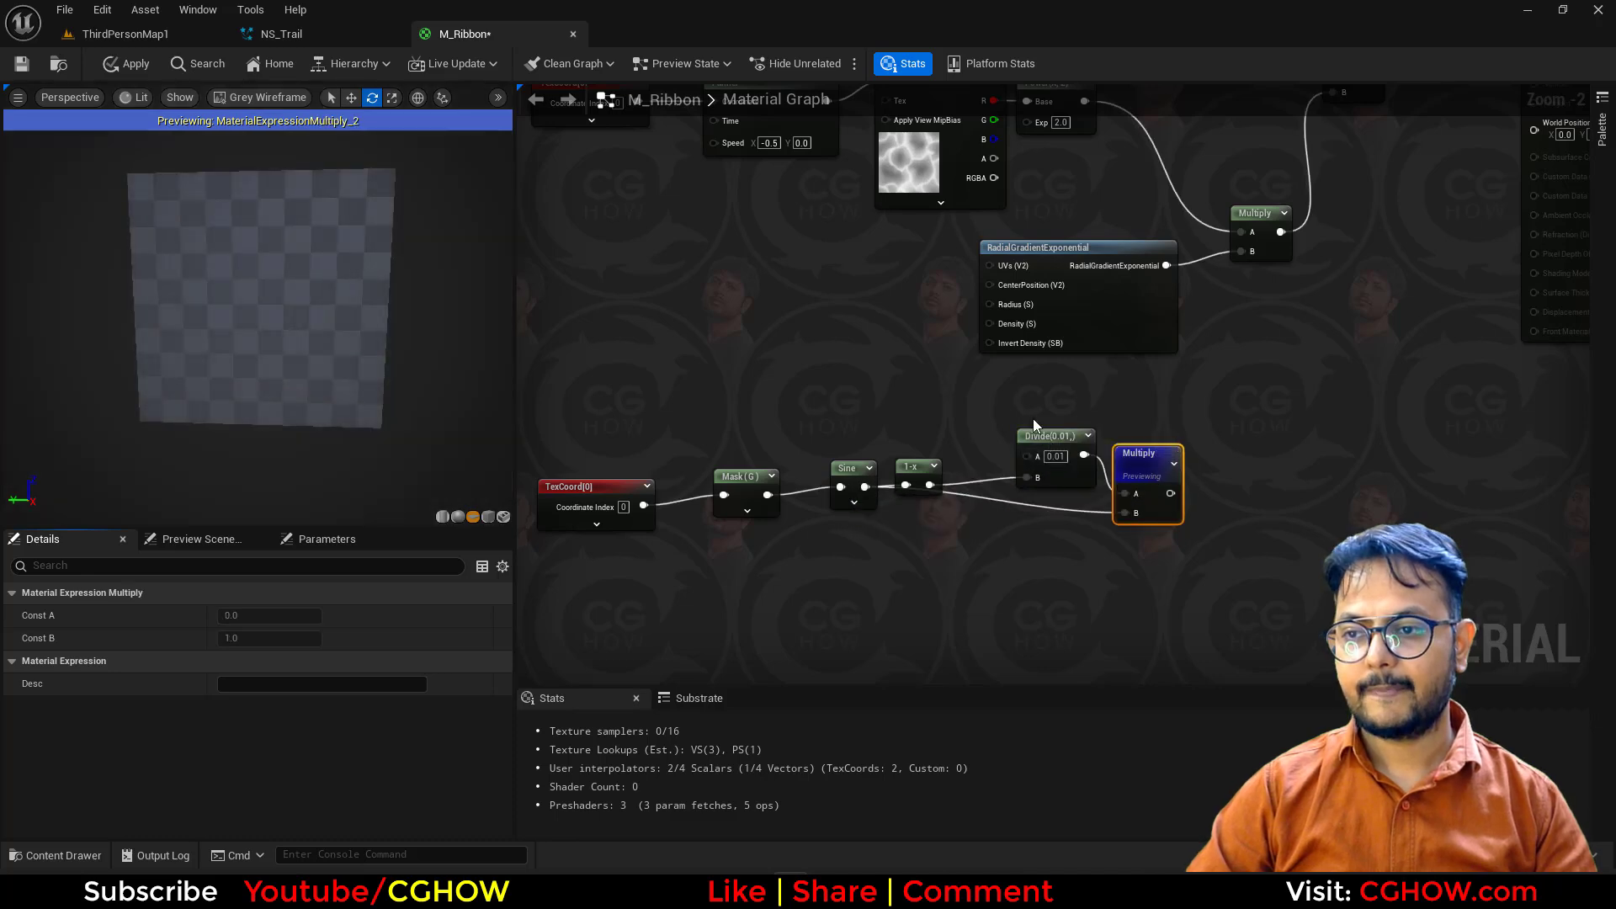
pyautogui.moveTo(1043, 437); pyautogui.dragTo(1013, 407)
pyautogui.moveTo(1139, 462); pyautogui.dragTo(1147, 444)
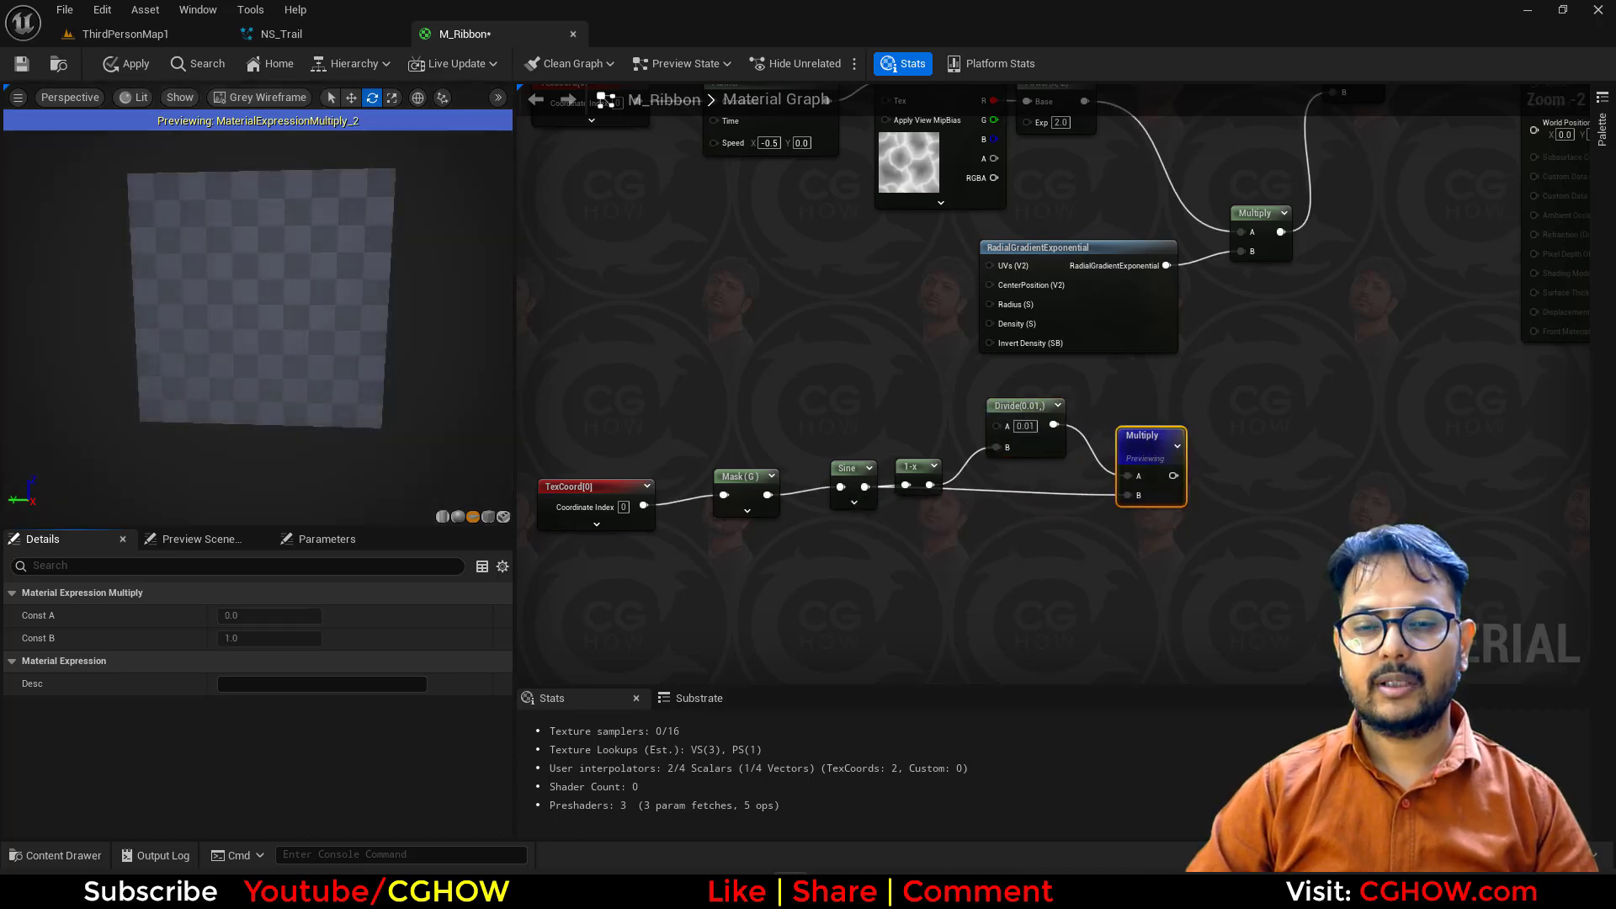
pyautogui.moveTo(1093, 534); pyautogui.dragTo(1048, 509, button='right')
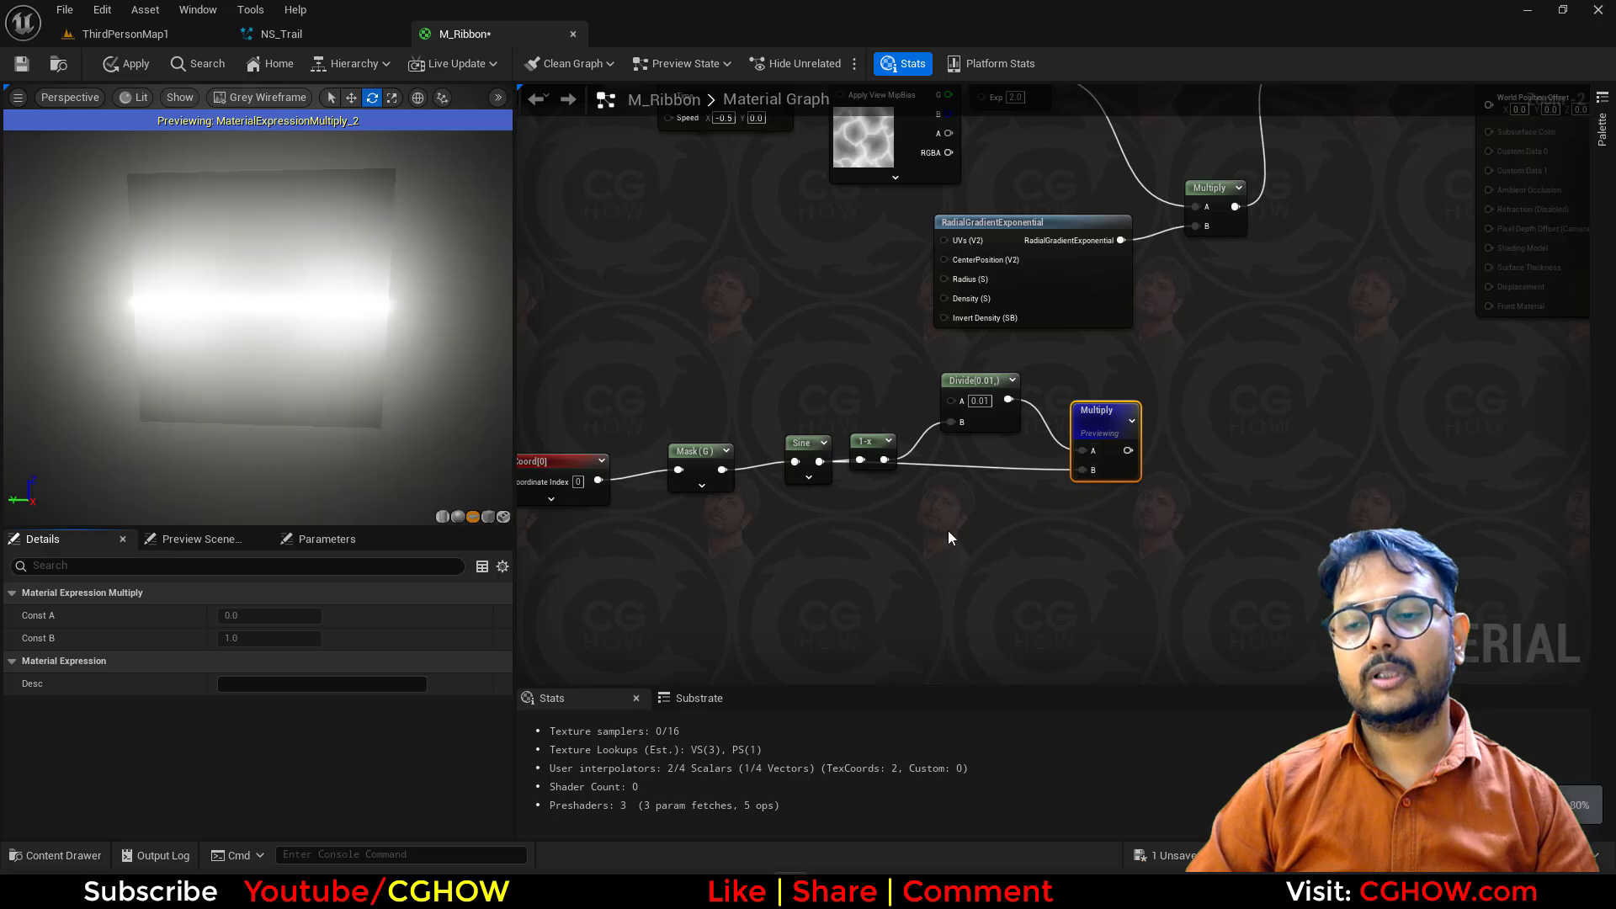
# Step: Add a Power node to the graph, feed the Sine output into its Base, and preview it
pyautogui.moveTo(943, 543); pyautogui.dragTo(995, 489, button='right')
pyautogui.rightClick(996, 489)
pyautogui.click(953, 489)
pyautogui.click(939, 468)
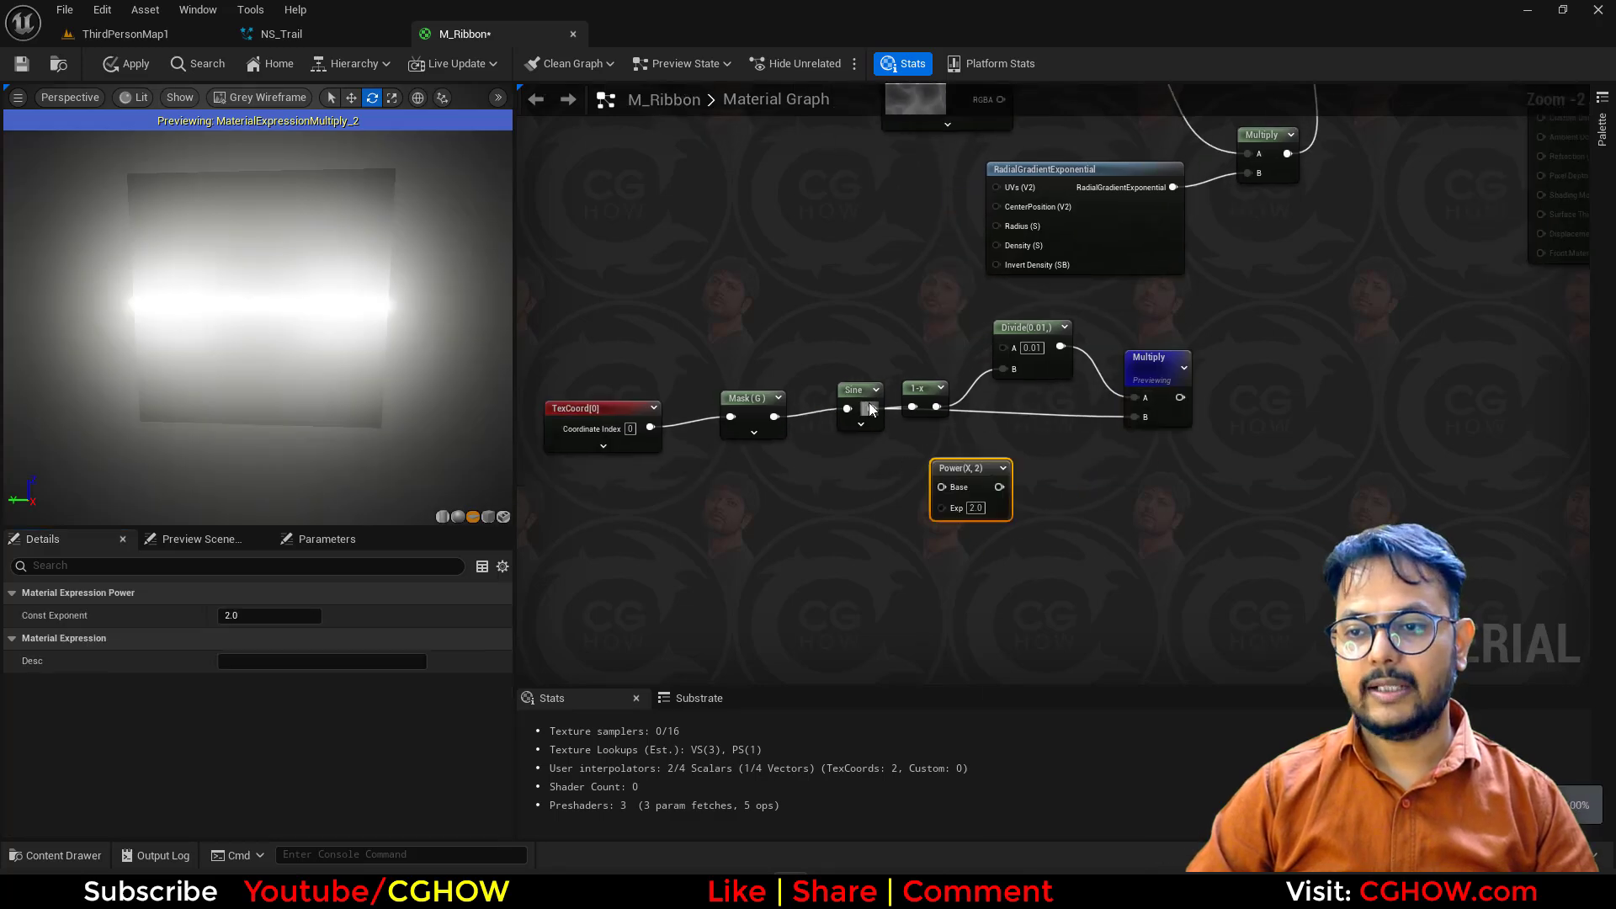
pyautogui.moveTo(948, 481); pyautogui.dragTo(949, 483)
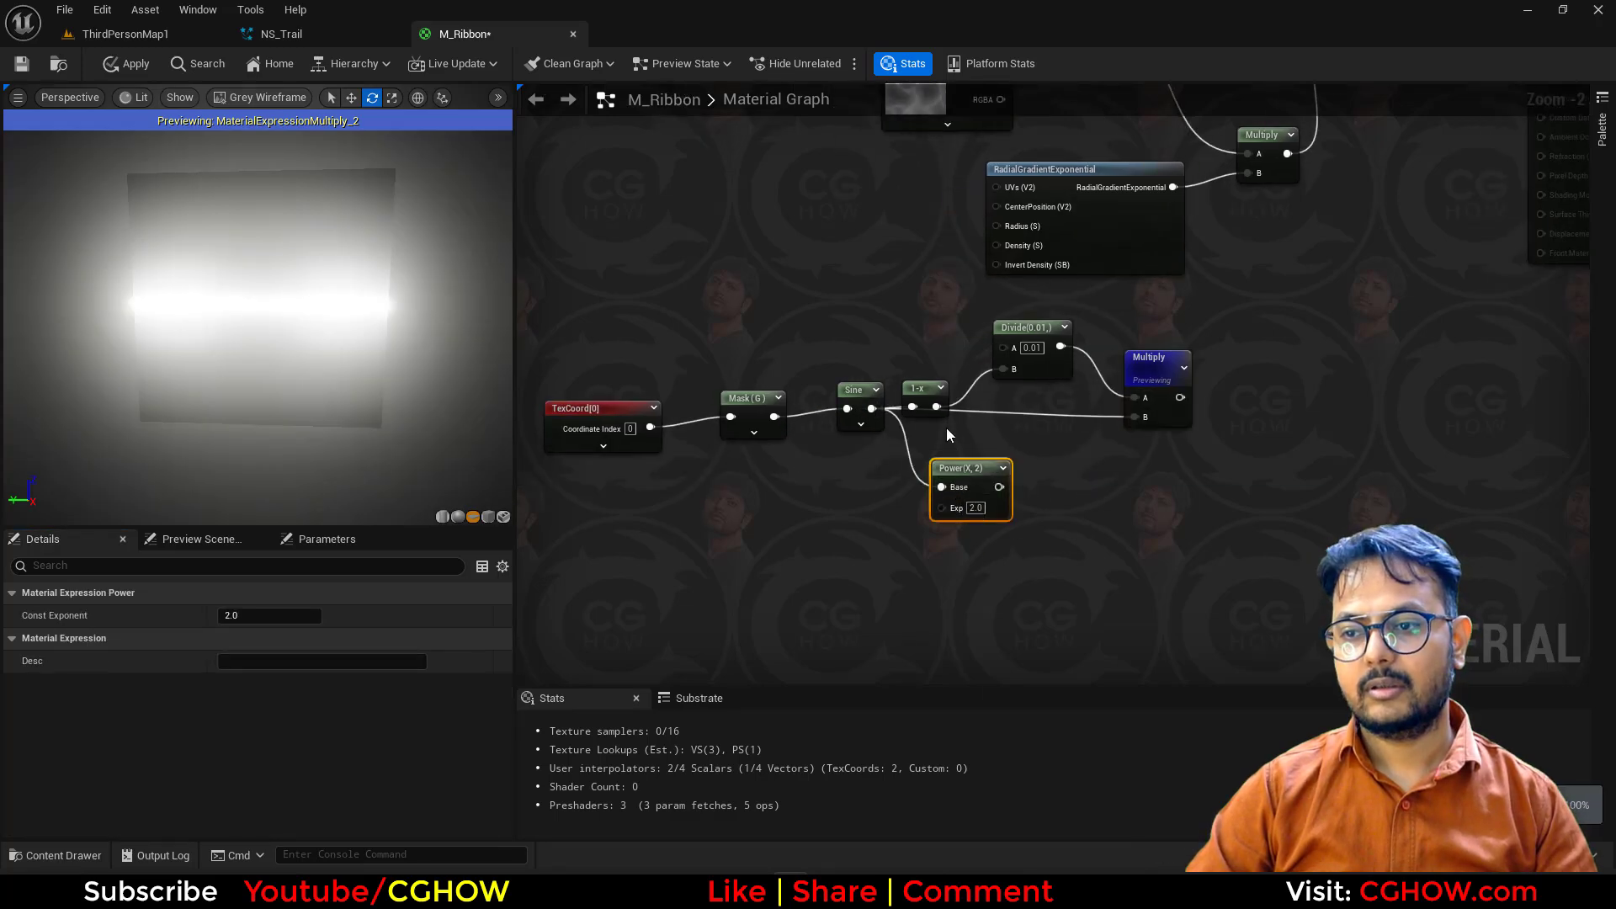
pyautogui.press('space')
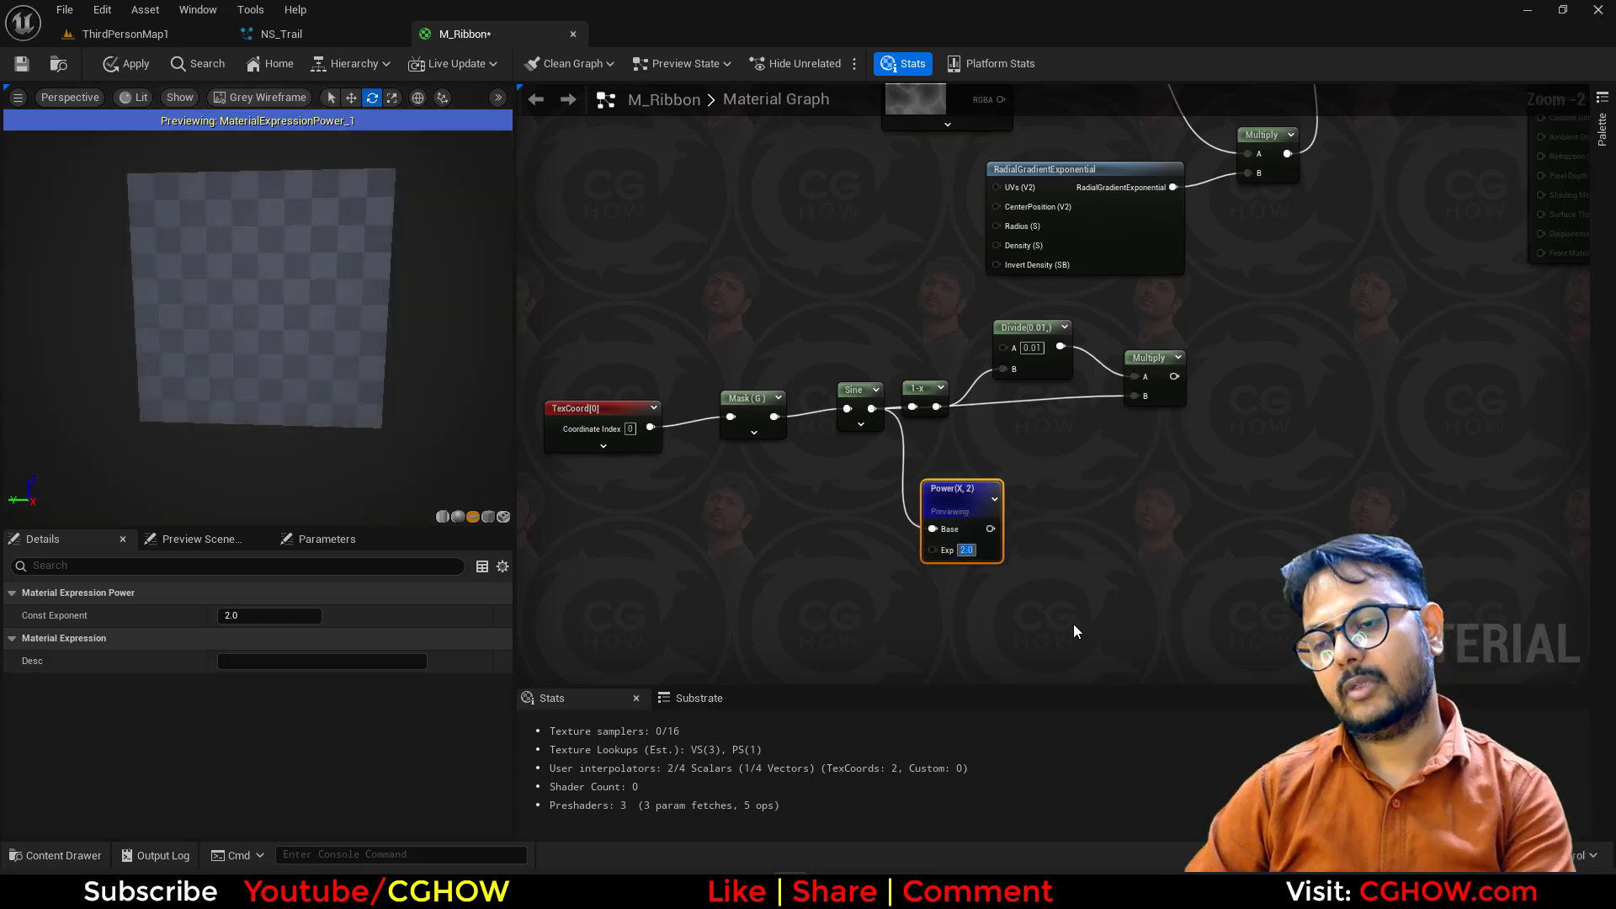
# Step: Try exponents of 20 and 50 on the previewed Power node, moving it clear of the Sine wire
pyautogui.write('20')
pyautogui.press('Return')
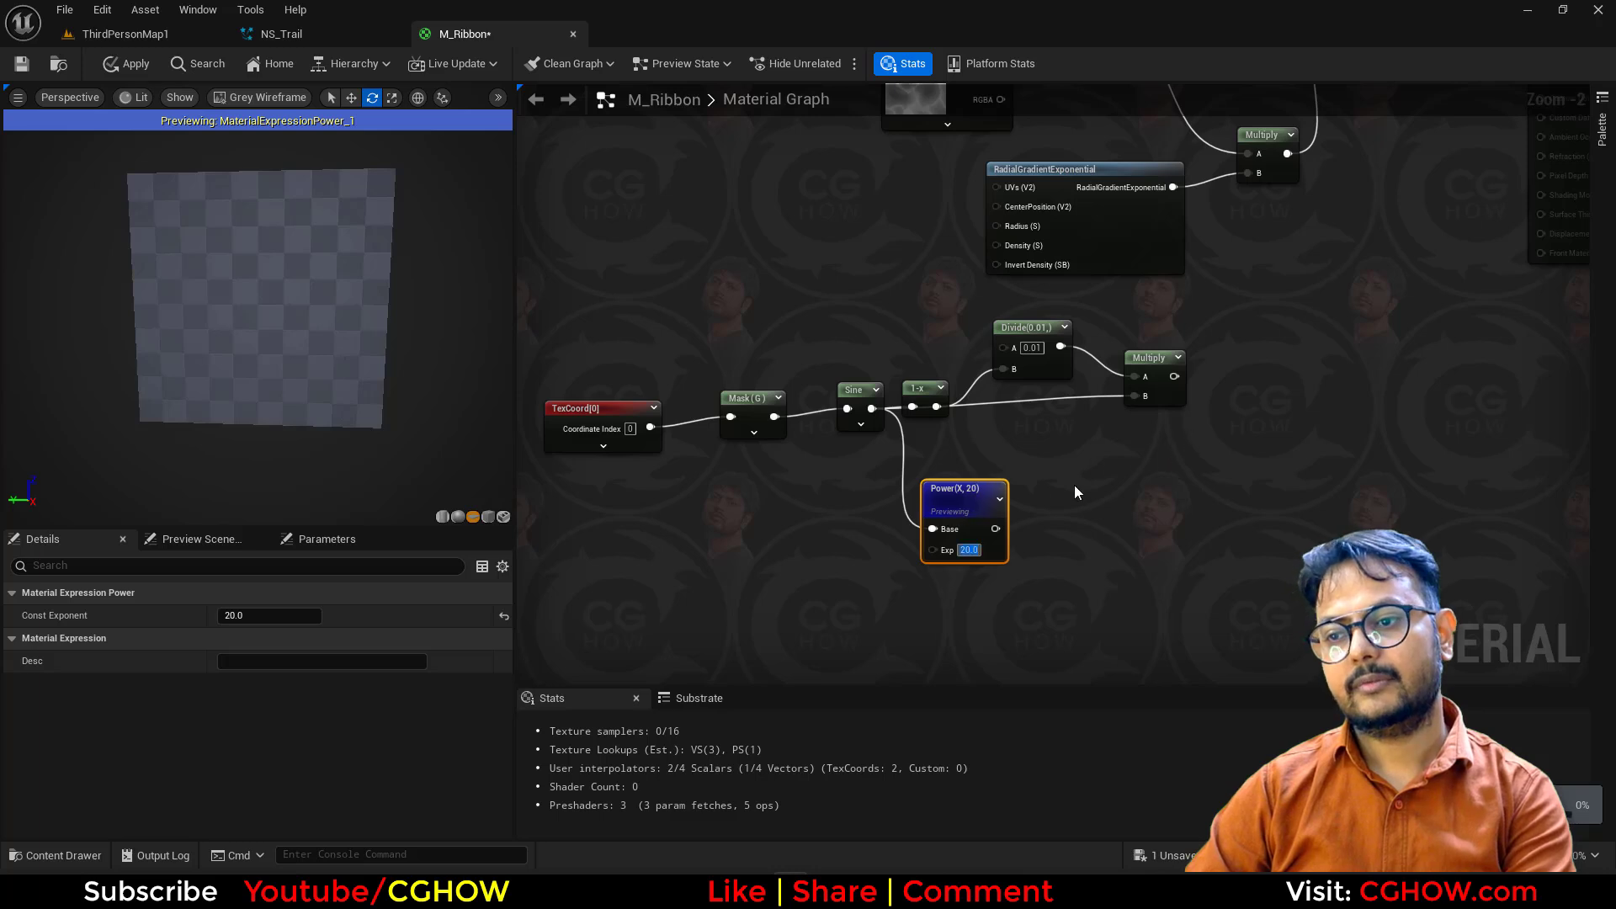
pyautogui.moveTo(929, 354); pyautogui.dragTo(930, 355)
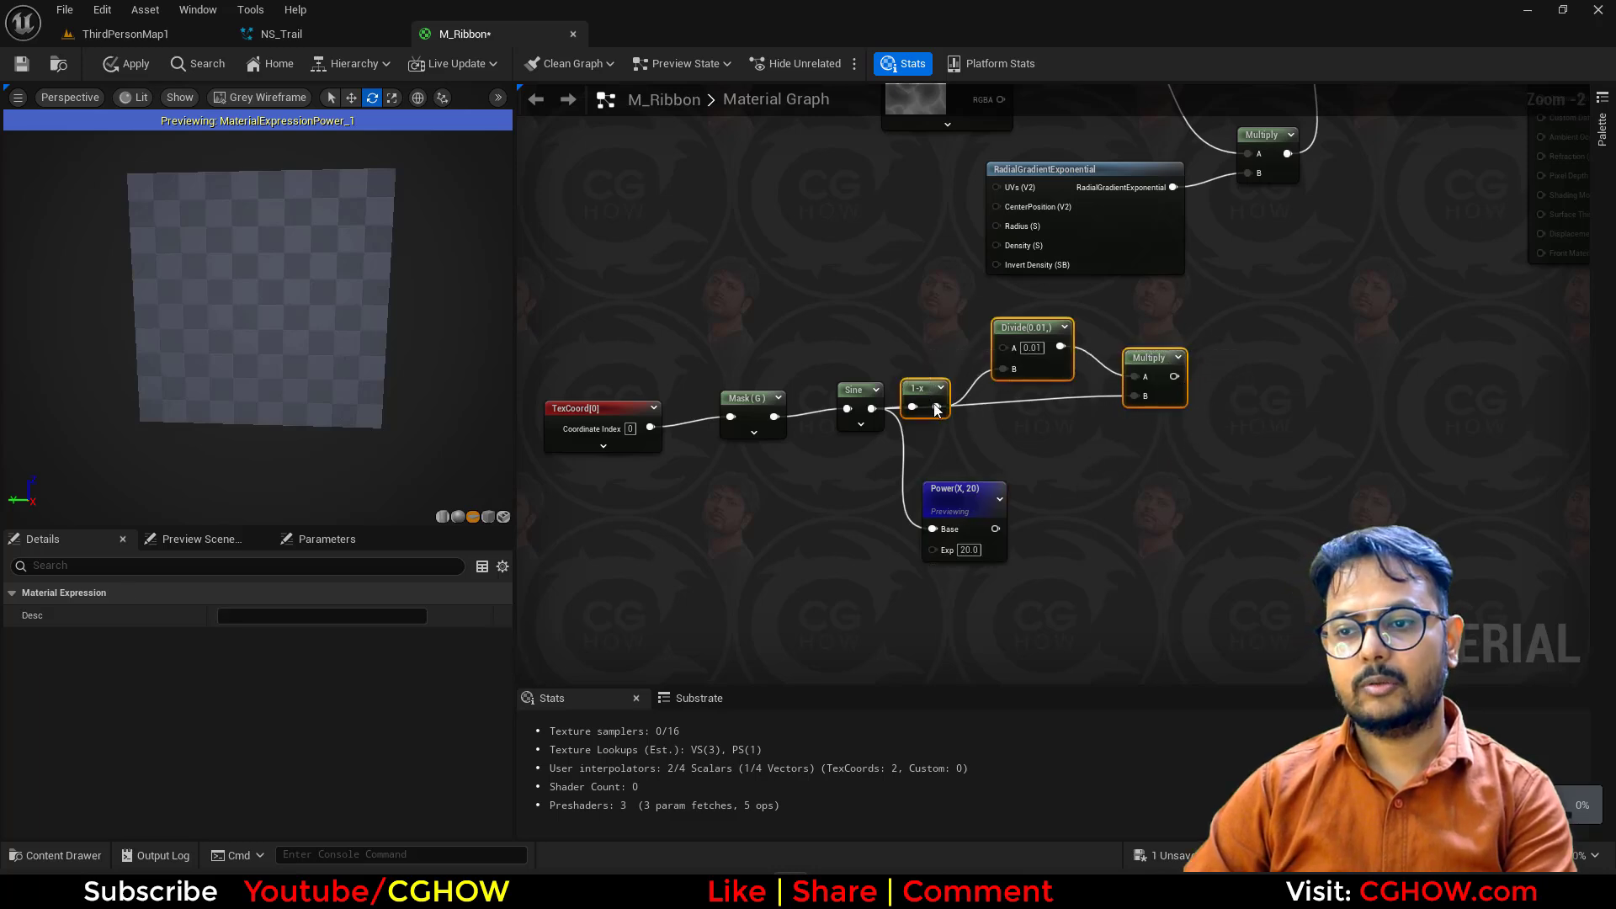
pyautogui.click(1047, 390)
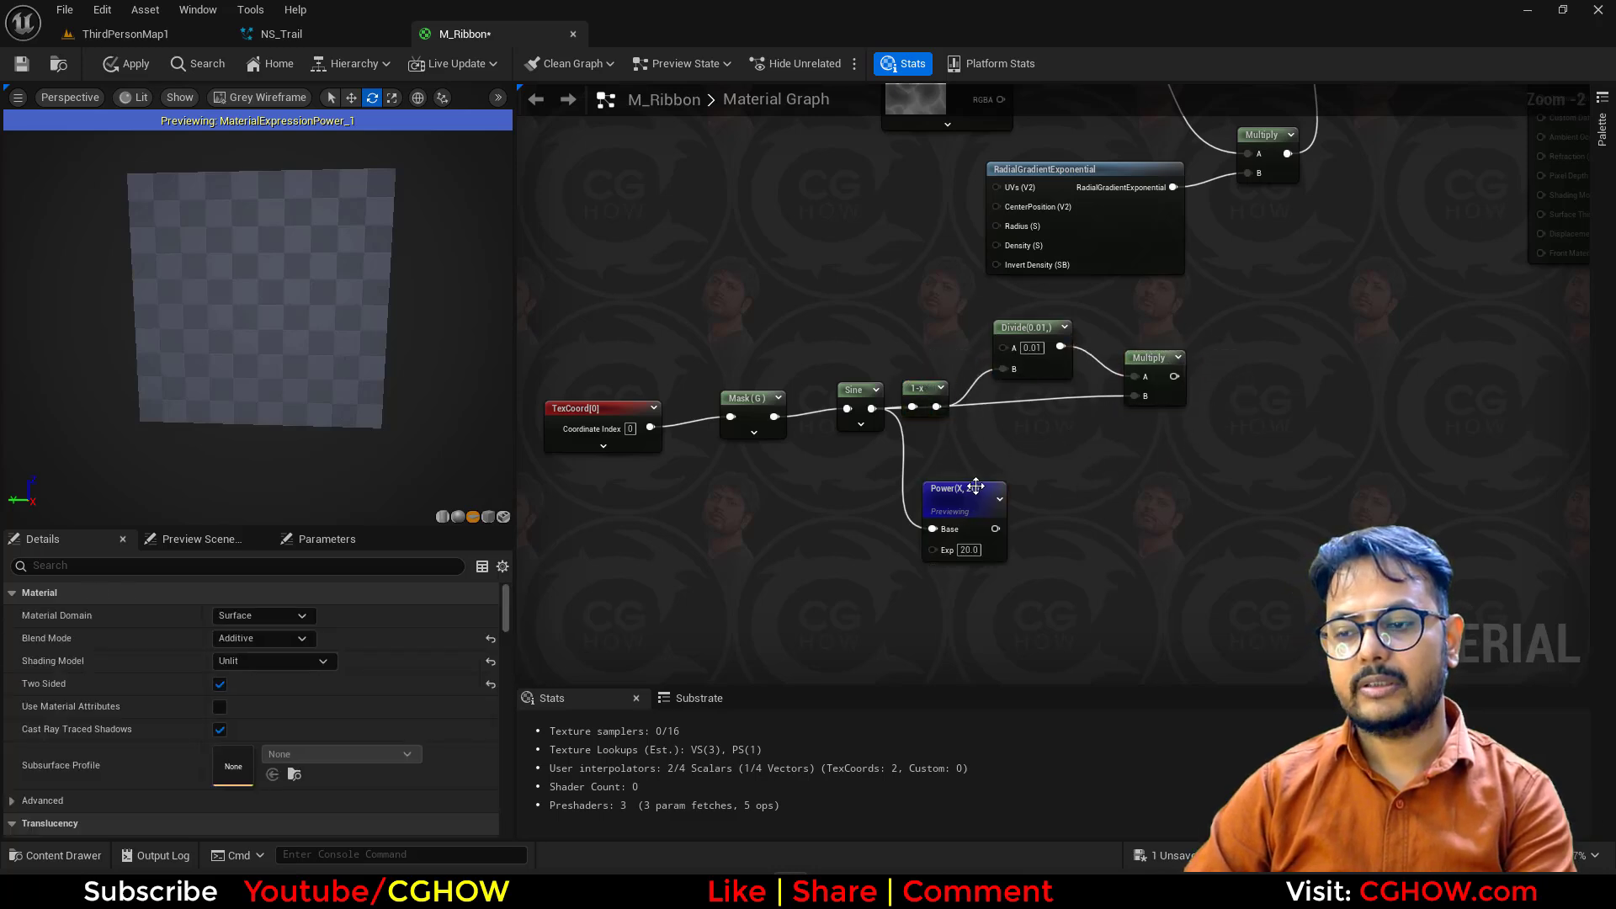
pyautogui.moveTo(974, 487); pyautogui.dragTo(1093, 486)
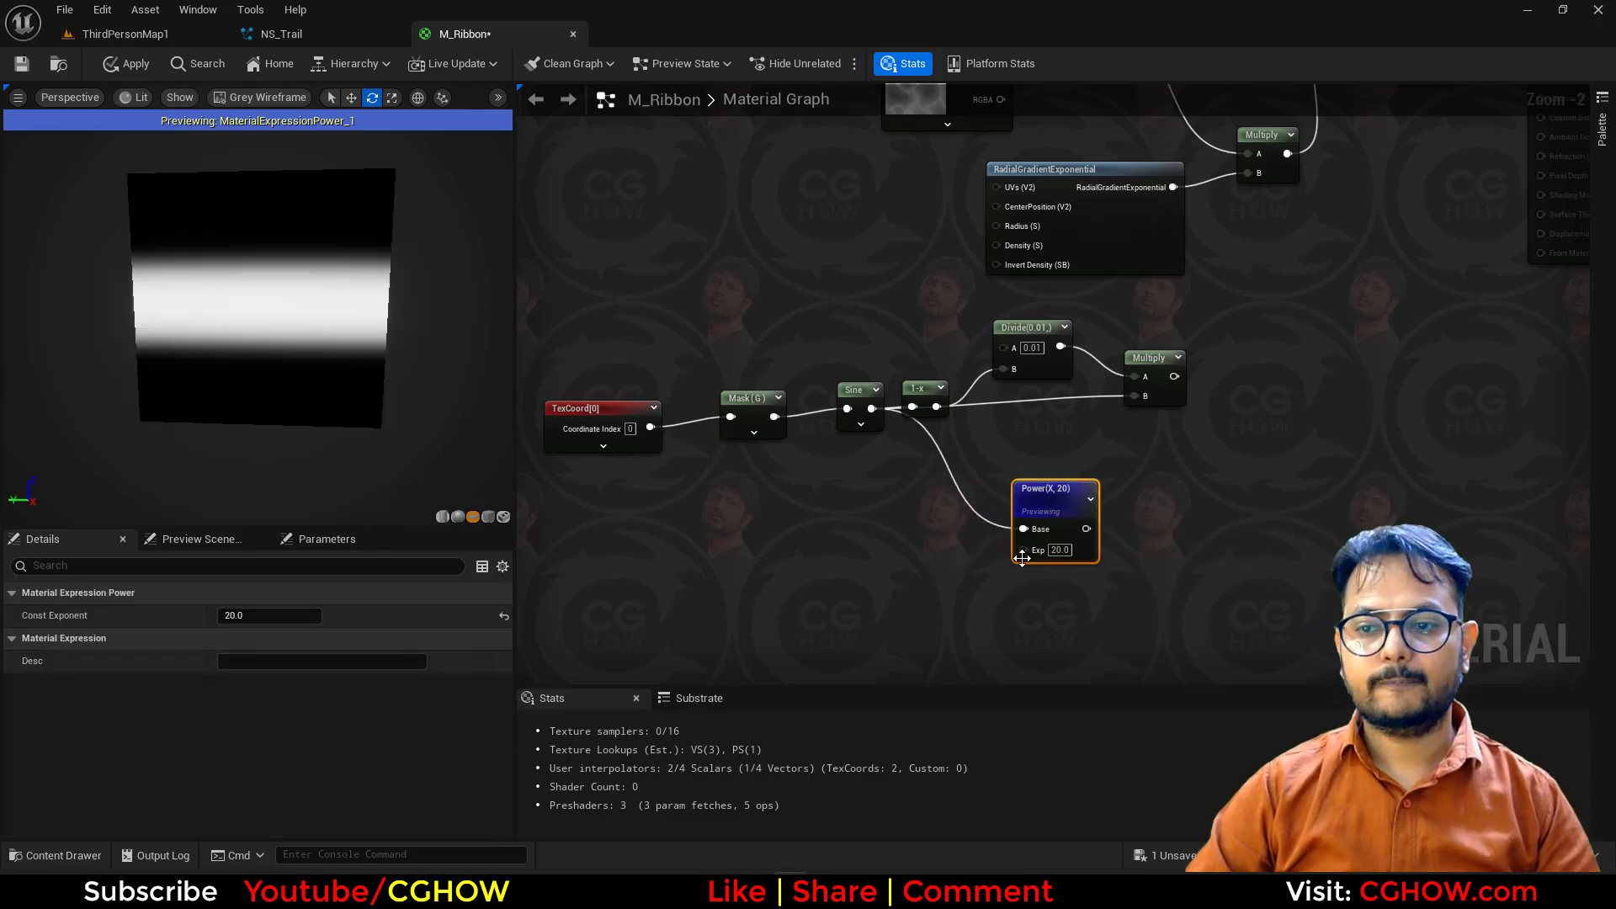
pyautogui.write('50')
pyautogui.press('Return')
# Step: Multiply the RadialGradientExponential output by the Power result using a new Multiply node
pyautogui.scroll(-2, 1085, 597)
pyautogui.moveTo(1142, 507); pyautogui.dragTo(1042, 437, button='right')
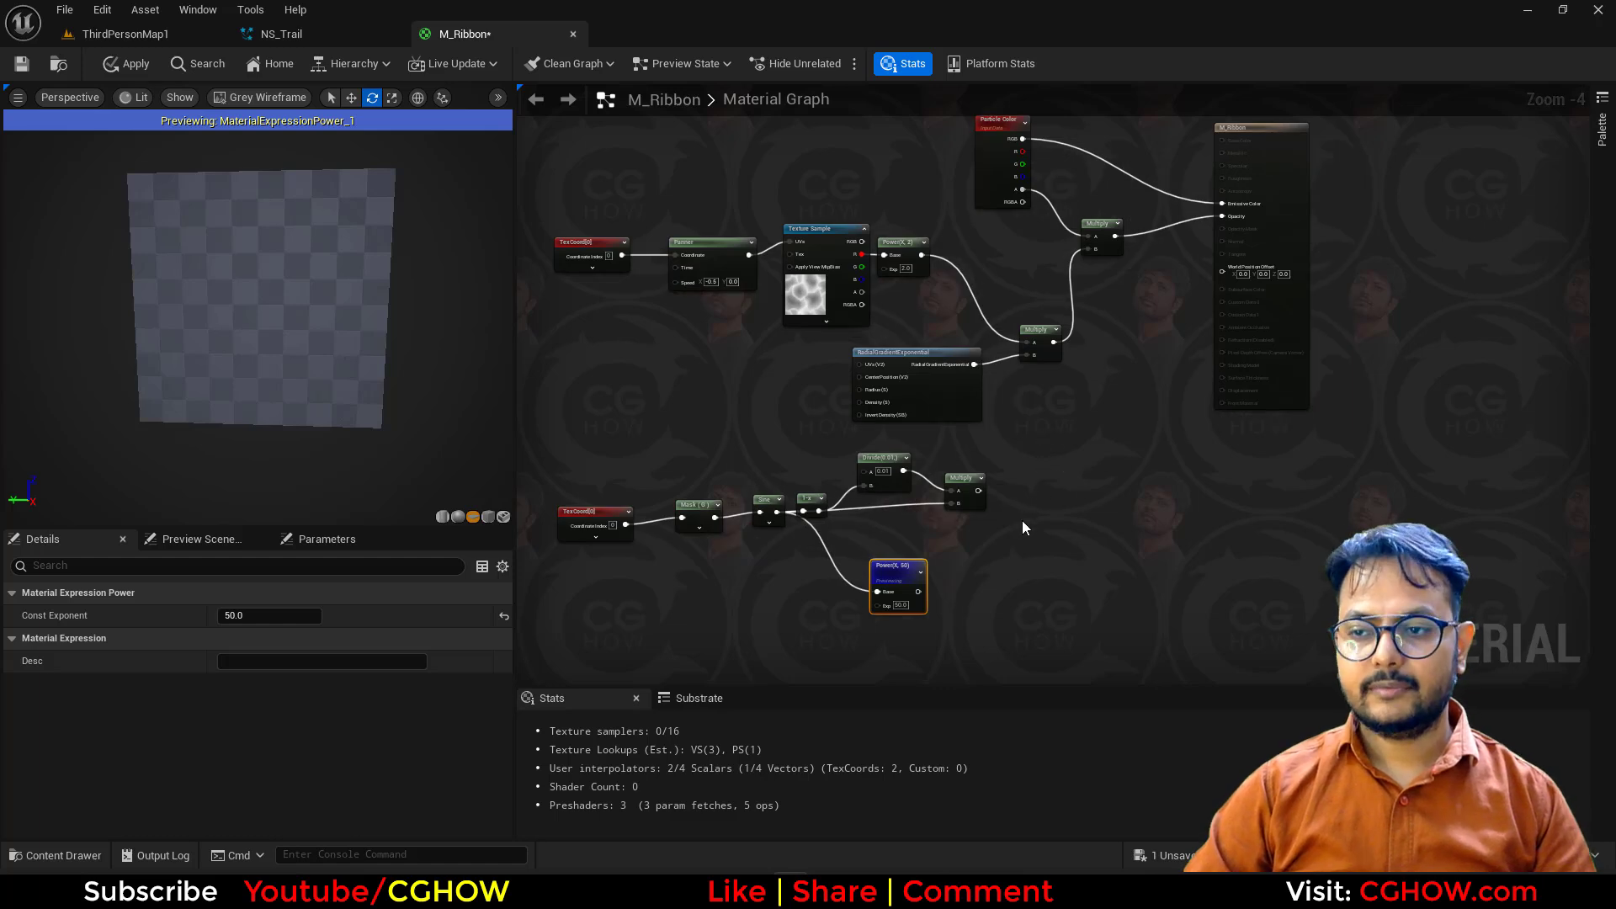
pyautogui.click(1034, 498)
pyautogui.moveTo(923, 594); pyautogui.dragTo(1038, 554)
pyautogui.moveTo(973, 364); pyautogui.dragTo(1049, 515)
# Step: Sum the noise Multiply and the new Multiply in an Add node, and set the Power exponent to 200
pyautogui.click(1072, 355)
pyautogui.click(1106, 365)
pyautogui.moveTo(1112, 386); pyautogui.dragTo(1122, 393)
pyautogui.scroll(4, 981, 578)
pyautogui.write('100')
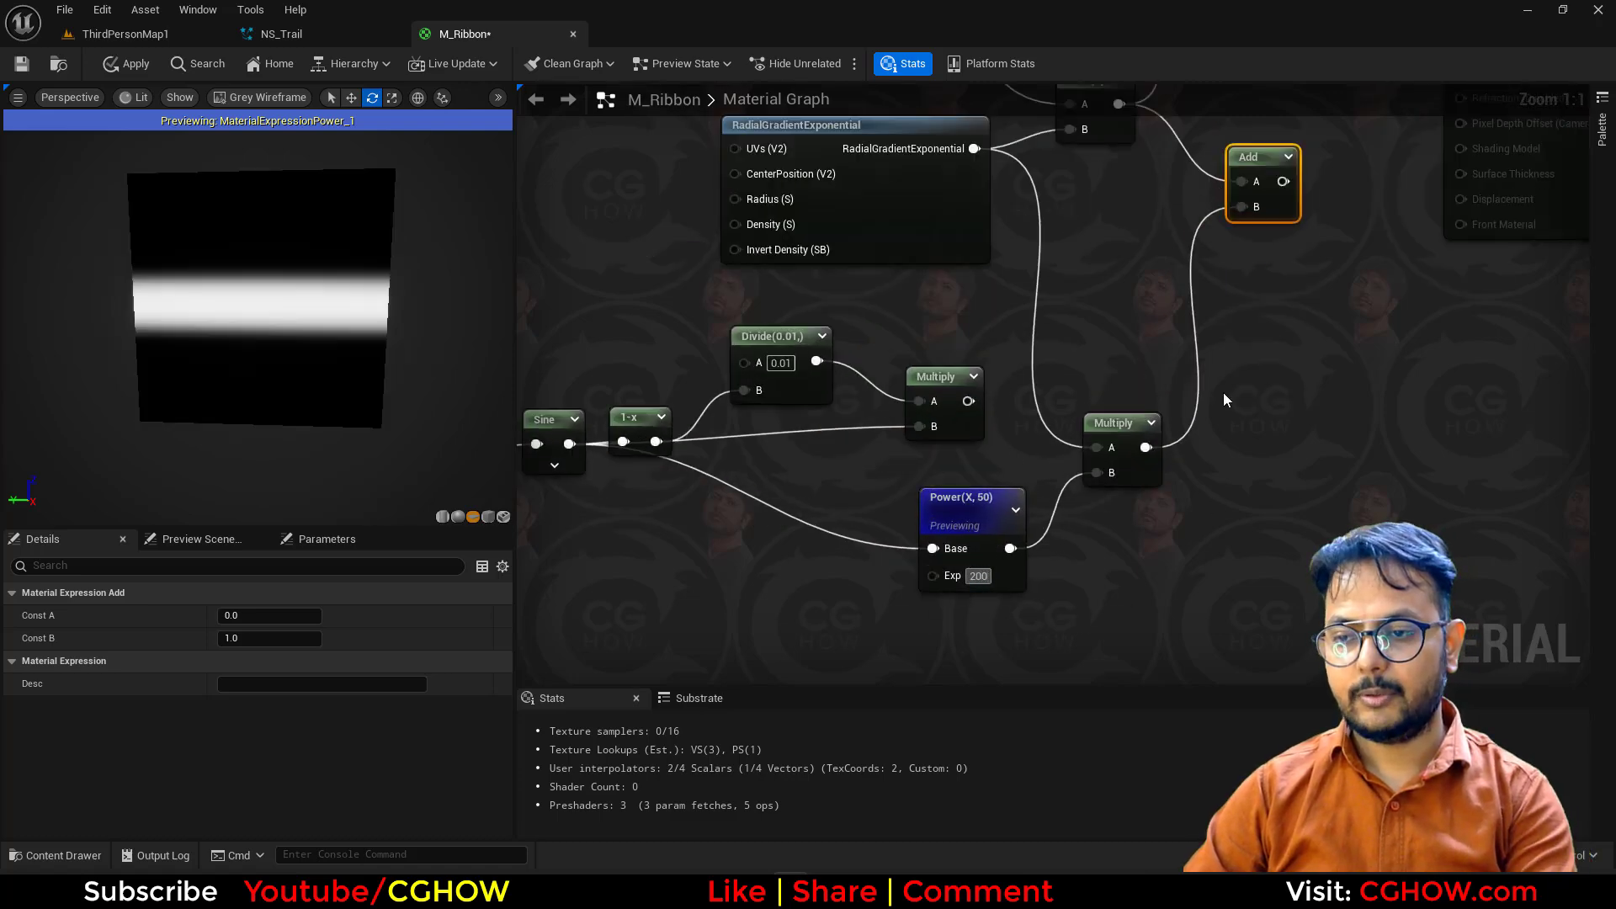
# Step: Connect the Add result to the B input of the Multiply driving Opacity, and stop previewing the Power node
pyautogui.moveTo(1222, 368); pyautogui.dragTo(1207, 608, button='right')
pyautogui.moveTo(1266, 421); pyautogui.dragTo(1190, 161)
pyautogui.scroll(-3, 1168, 505)
pyautogui.click(1027, 487)
pyautogui.press('space')
pyautogui.moveTo(882, 520); pyautogui.dragTo(995, 585, button='right')
pyautogui.moveTo(637, 520); pyautogui.dragTo(788, 472)
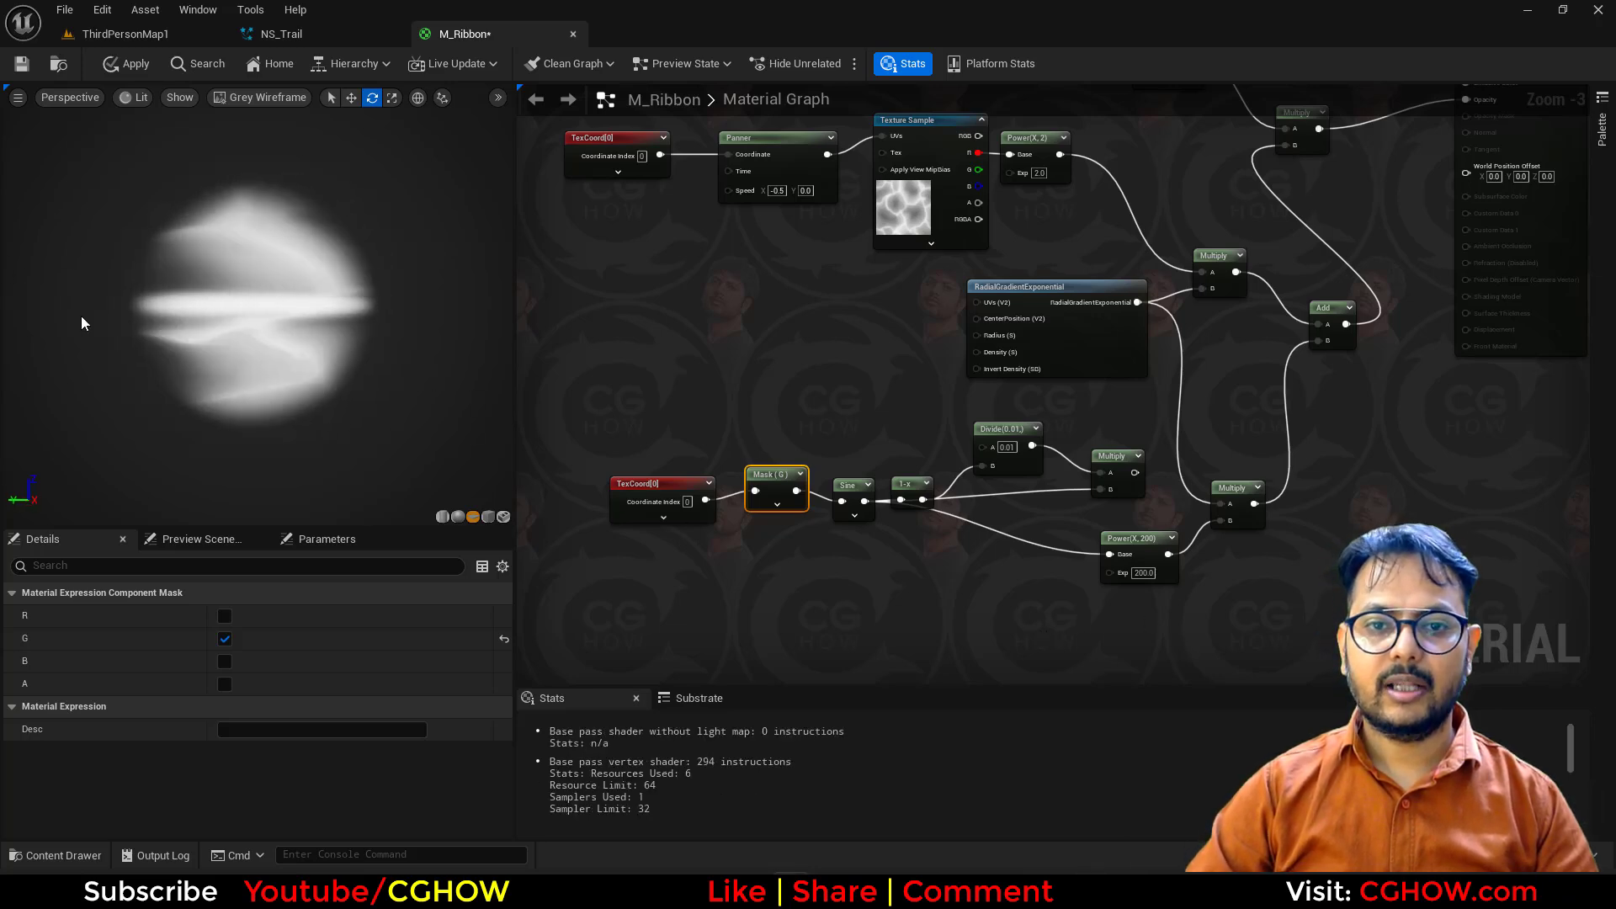
# Step: Insert a Multiply node with B set to 0.3 between the noise Multiply and the Add node
pyautogui.moveTo(1300, 320); pyautogui.dragTo(1175, 408, button='right')
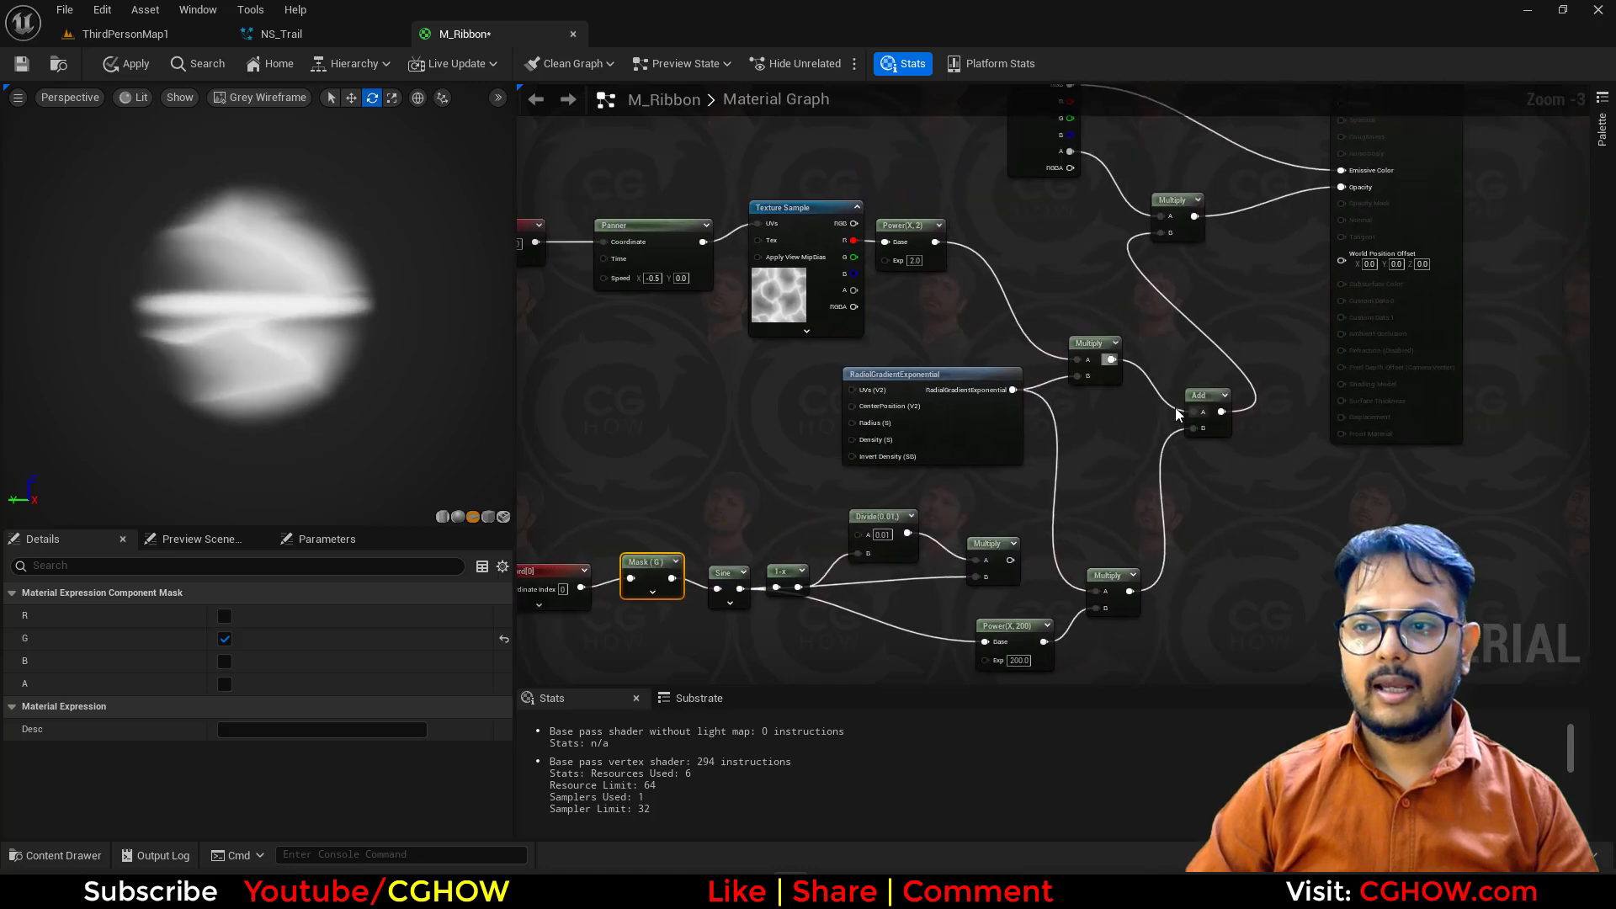
pyautogui.moveTo(1205, 396); pyautogui.dragTo(1242, 398)
pyautogui.press('m')
pyautogui.click(1139, 343)
pyautogui.moveTo(1110, 359); pyautogui.dragTo(1230, 414)
# Step: Move the lower TexCoord node away from the Mask and place an Add node between them
pyautogui.moveTo(987, 628); pyautogui.dragTo(1011, 543, button='right')
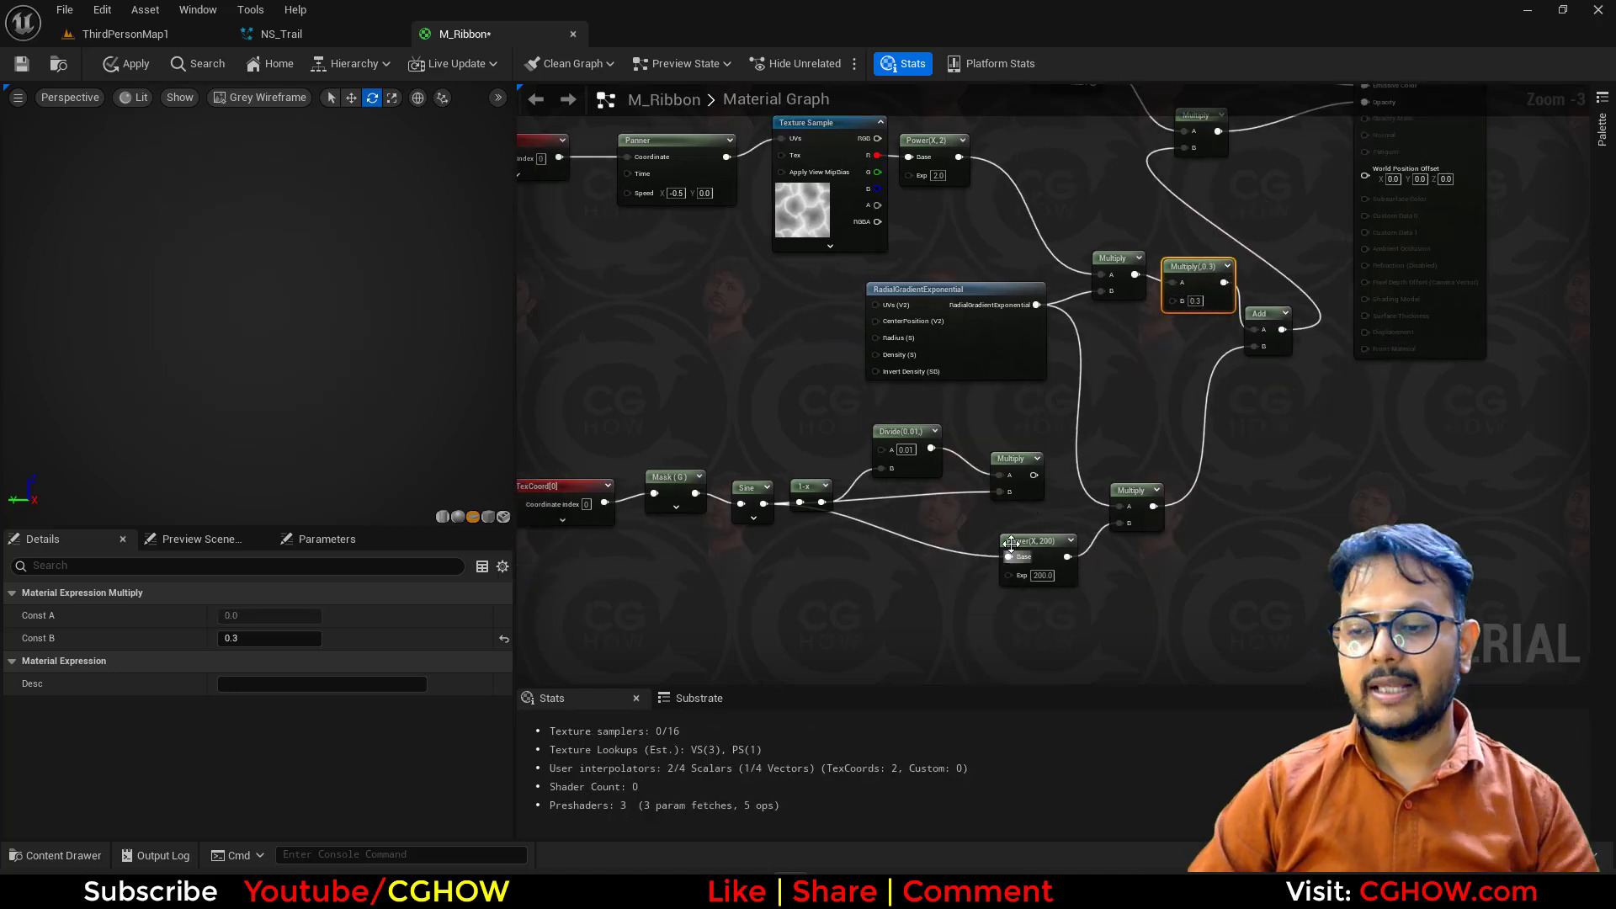
pyautogui.moveTo(764, 575); pyautogui.dragTo(926, 575, button='right')
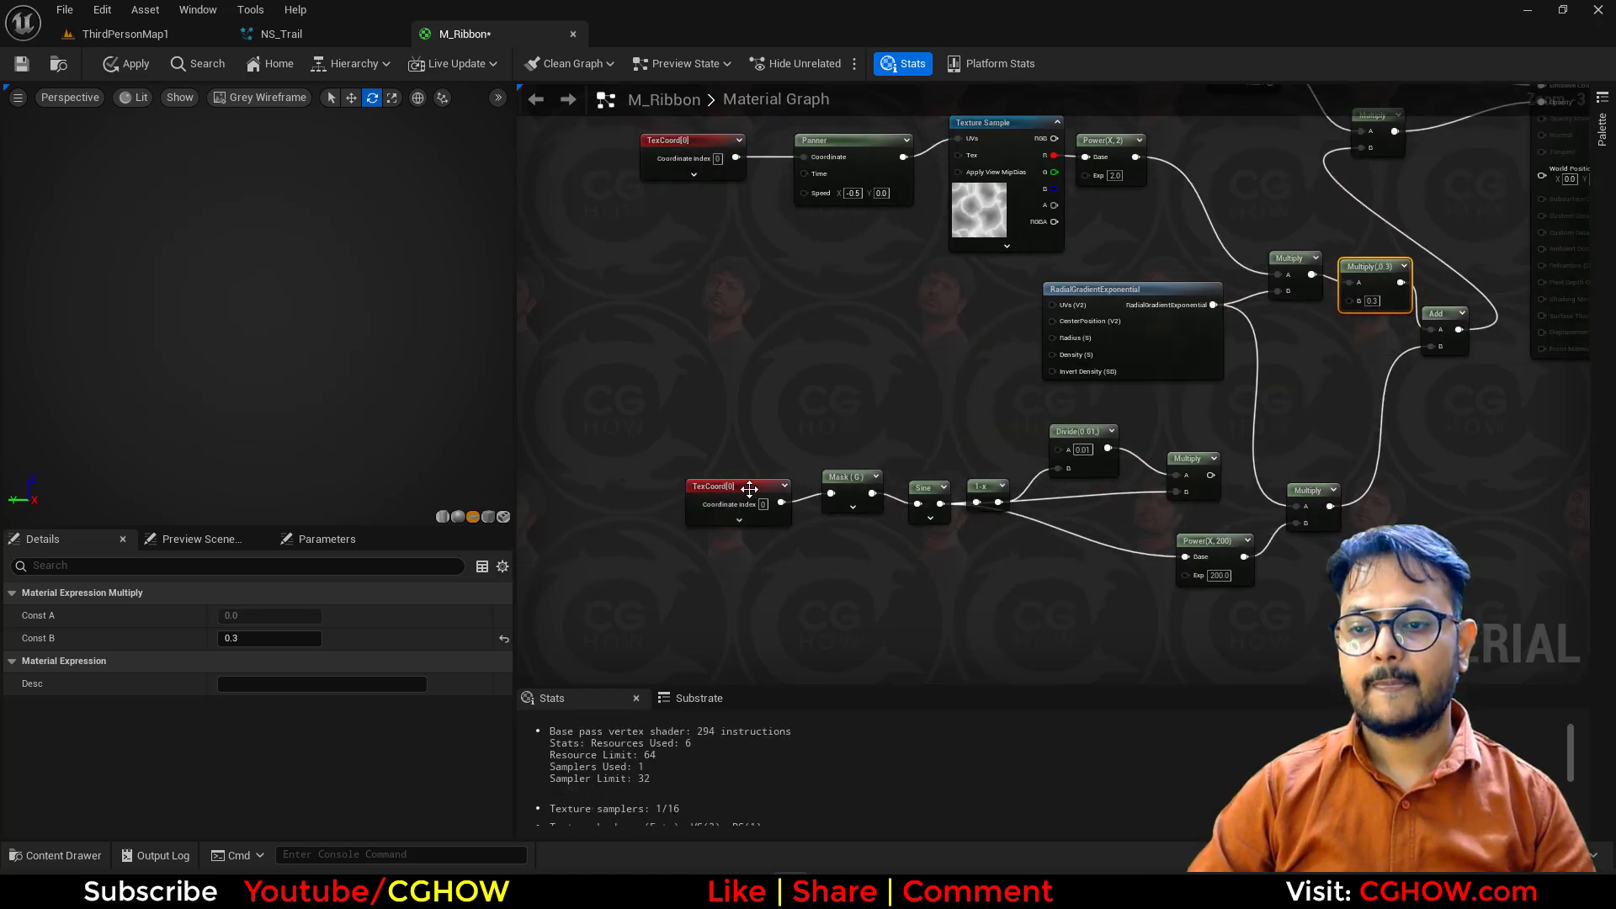
pyautogui.moveTo(751, 490); pyautogui.dragTo(743, 490)
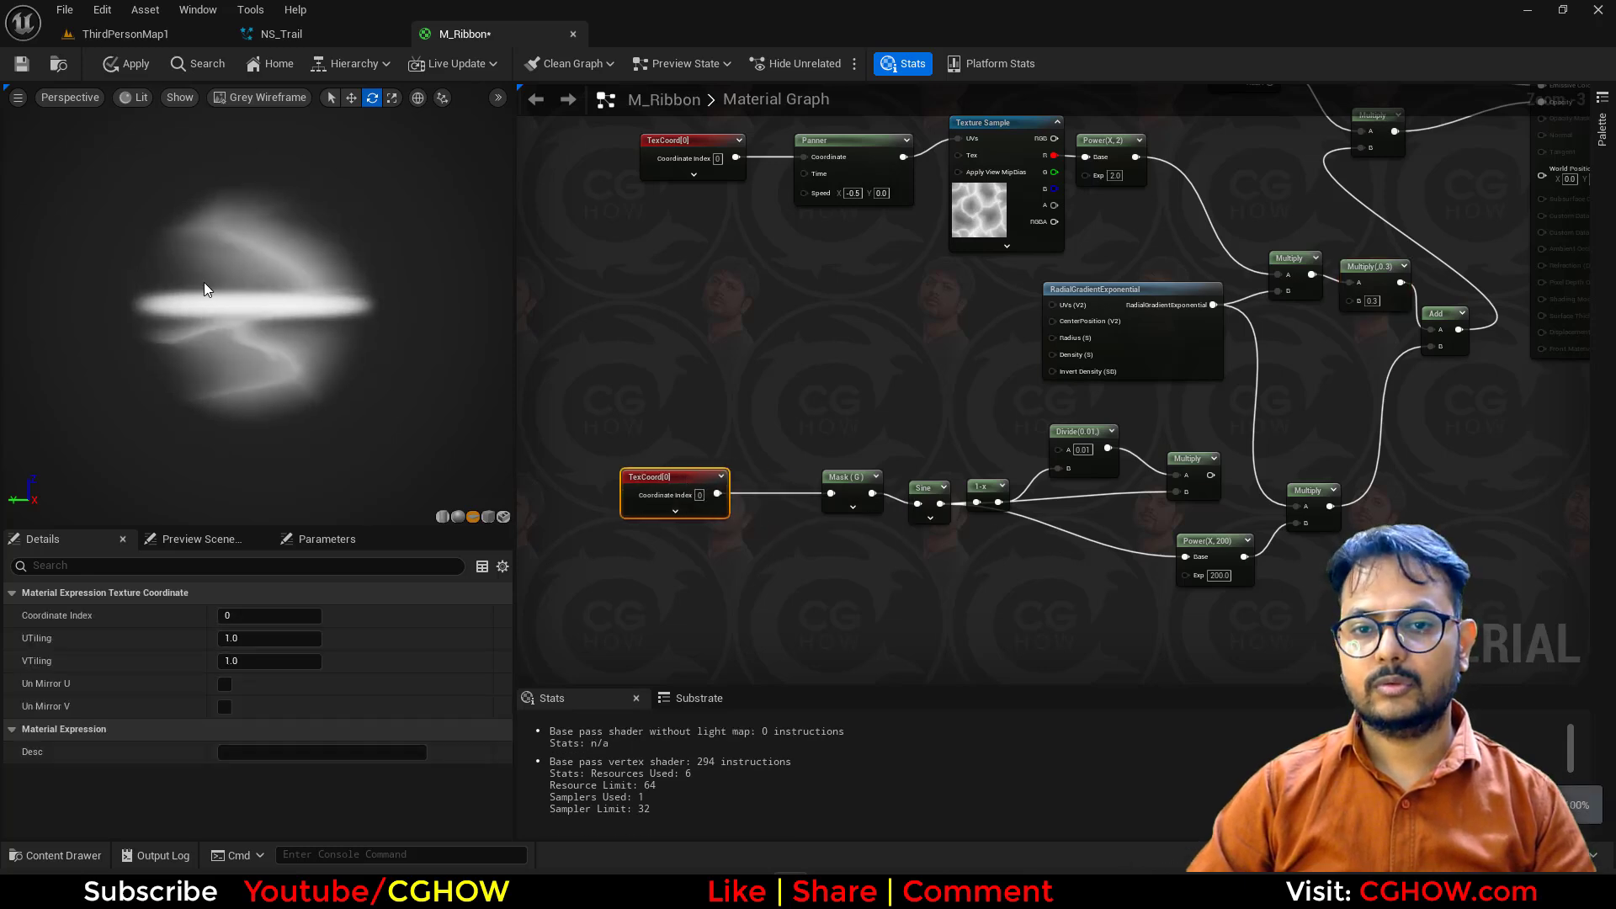
pyautogui.moveTo(712, 525); pyautogui.dragTo(794, 533, button='right')
pyautogui.moveTo(746, 476); pyautogui.dragTo(779, 468)
pyautogui.press('a')
pyautogui.click(769, 443)
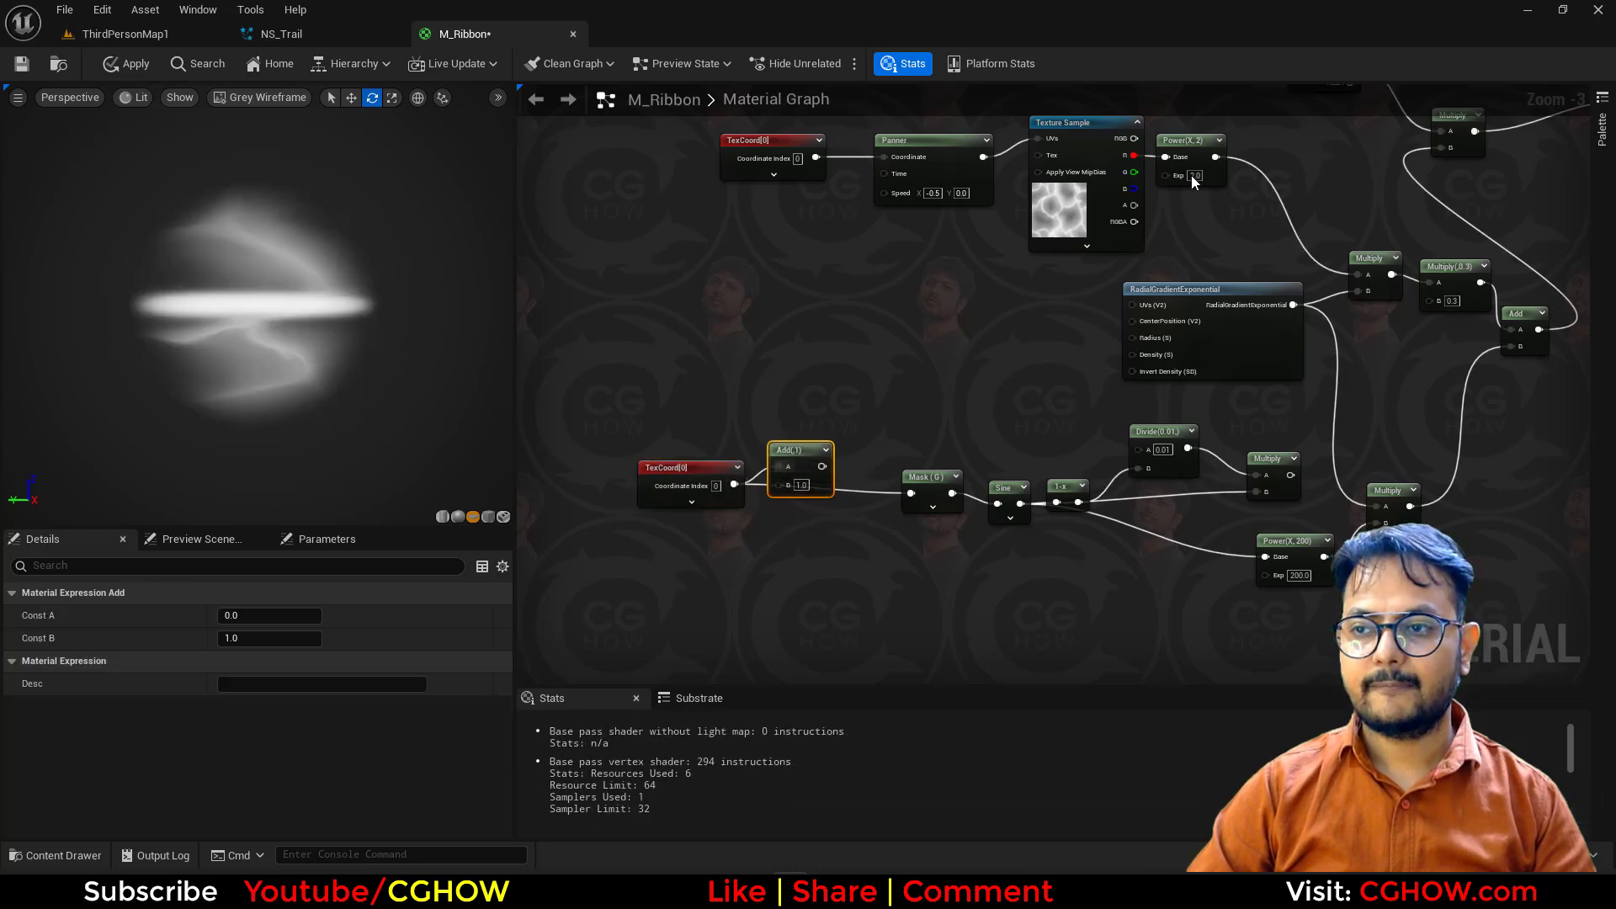
# Step: Scale the Texture Sample's red output by 0.1 with a new Multiply node and route it through the Add into the Mask
pyautogui.press('m')
pyautogui.click(840, 332)
pyautogui.moveTo(1133, 156); pyautogui.dragTo(910, 494)
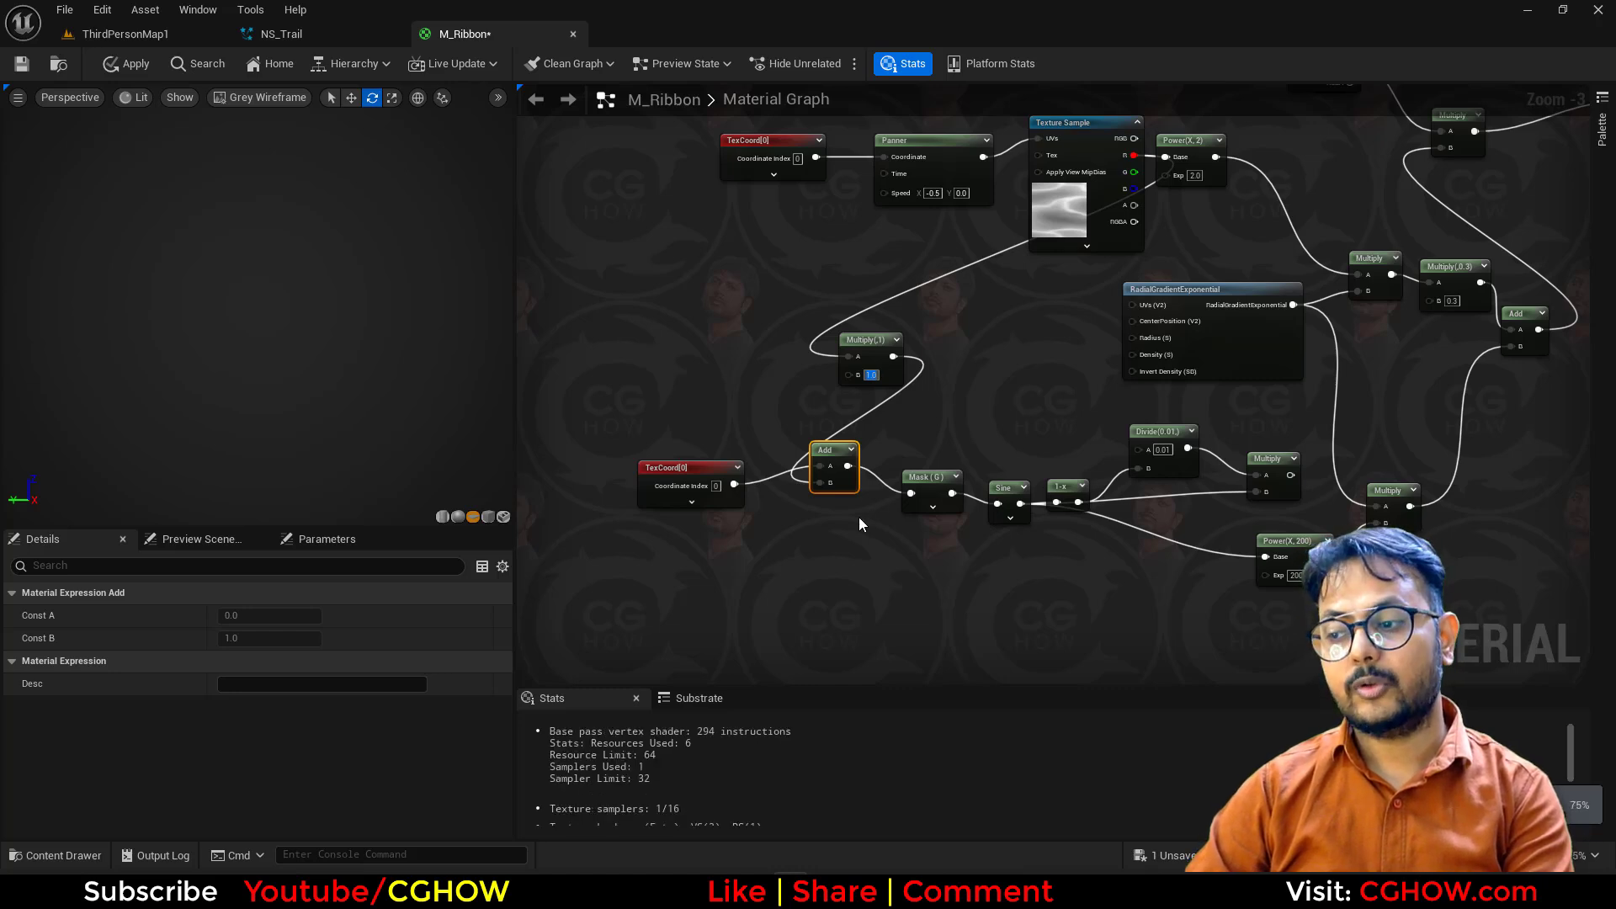
pyautogui.write('0.1')
pyautogui.press('Return')
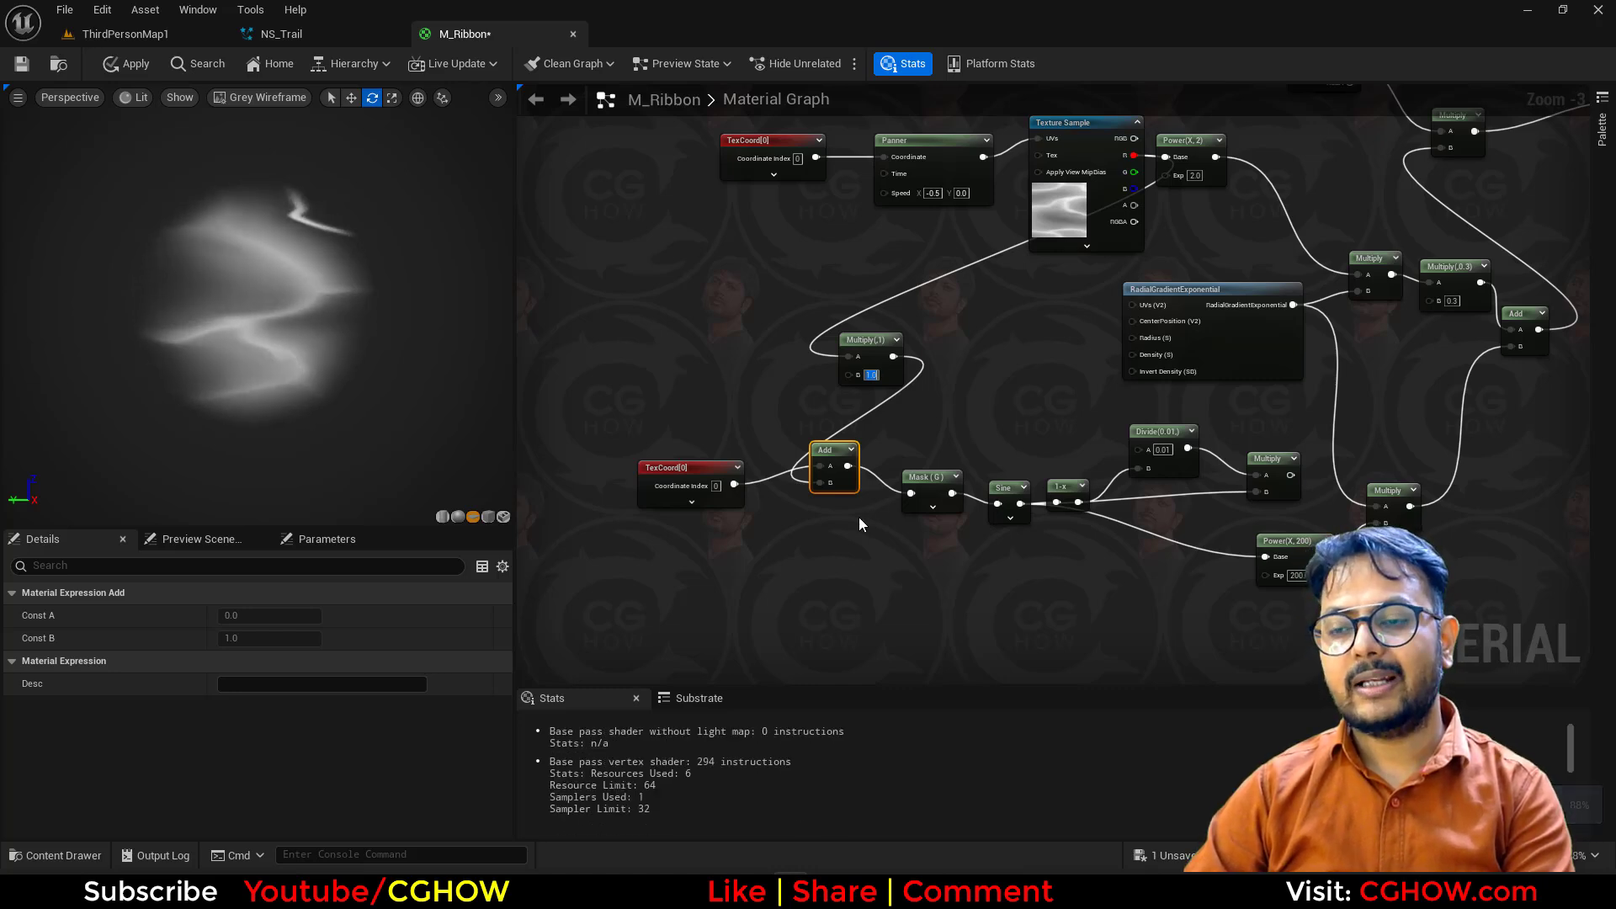
# Step: Arrange the 0.1 Multiply node directly above the lower TexCoord, beside the Add node
pyautogui.moveTo(788, 395); pyautogui.dragTo(786, 412, button='right')
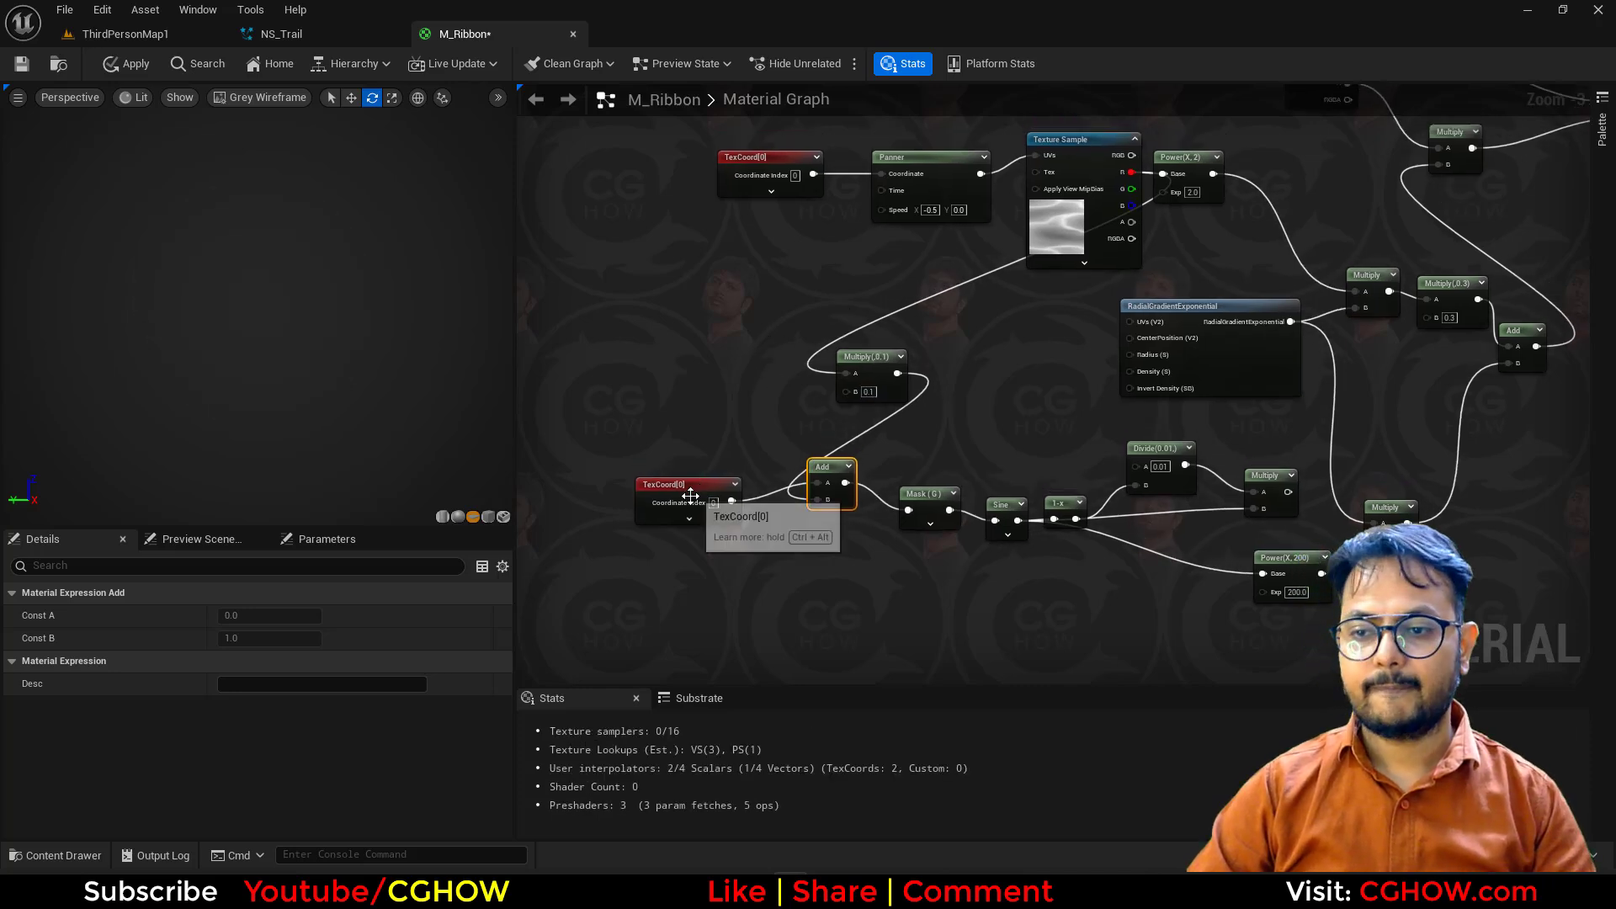
pyautogui.moveTo(690, 497); pyautogui.dragTo(698, 485)
pyautogui.moveTo(857, 365); pyautogui.dragTo(780, 374)
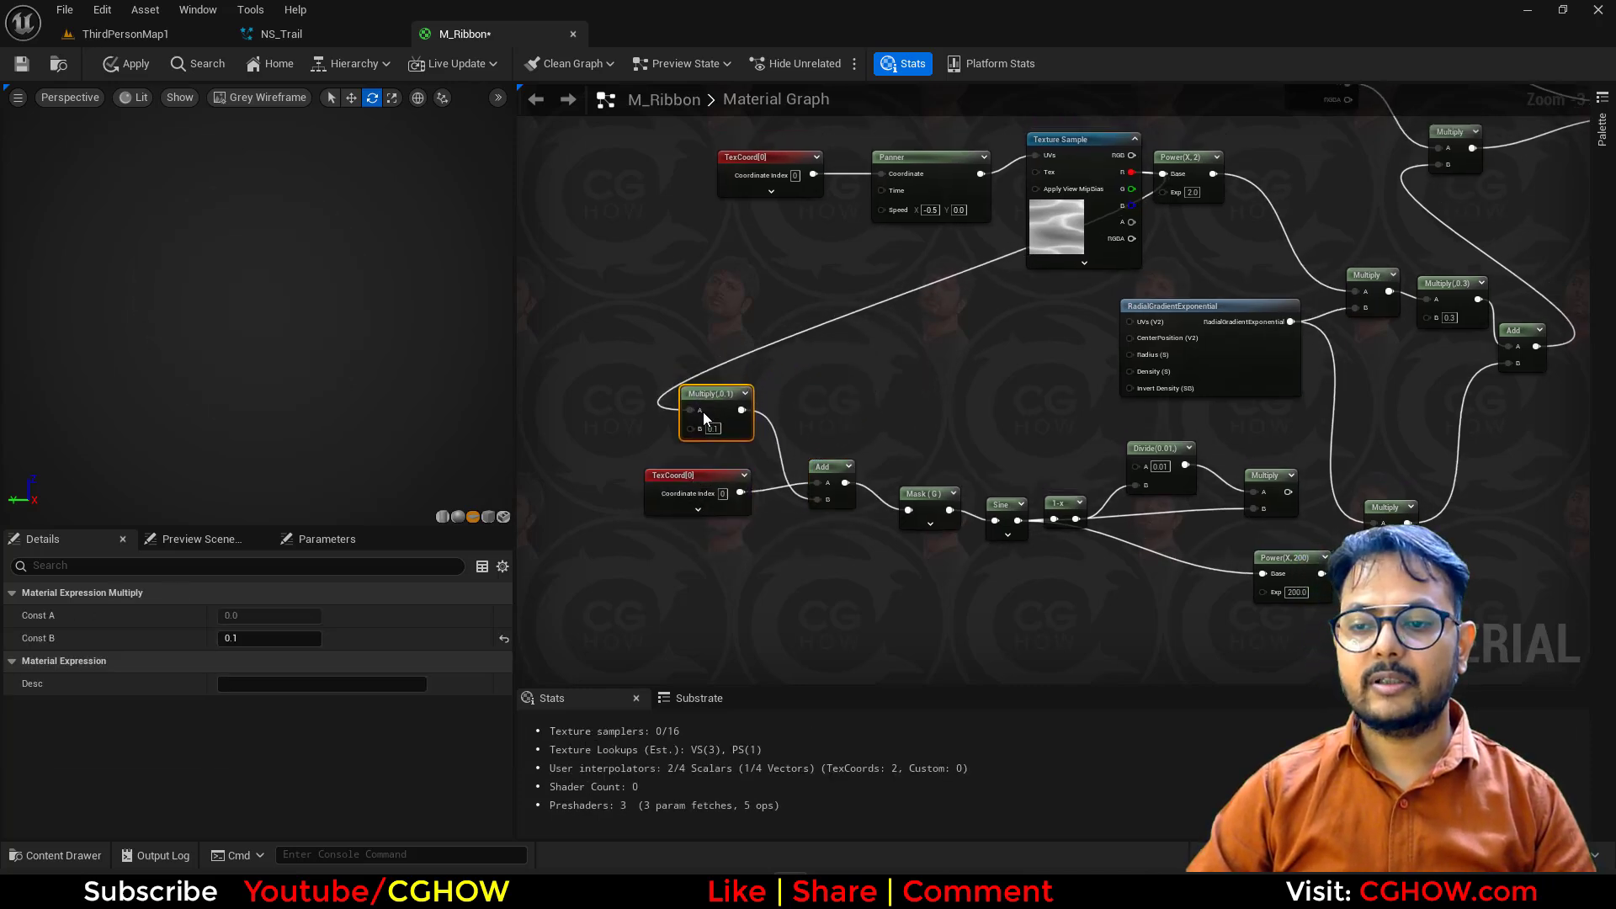
pyautogui.moveTo(704, 409); pyautogui.dragTo(695, 446)
pyautogui.moveTo(606, 169); pyautogui.dragTo(1060, 227)
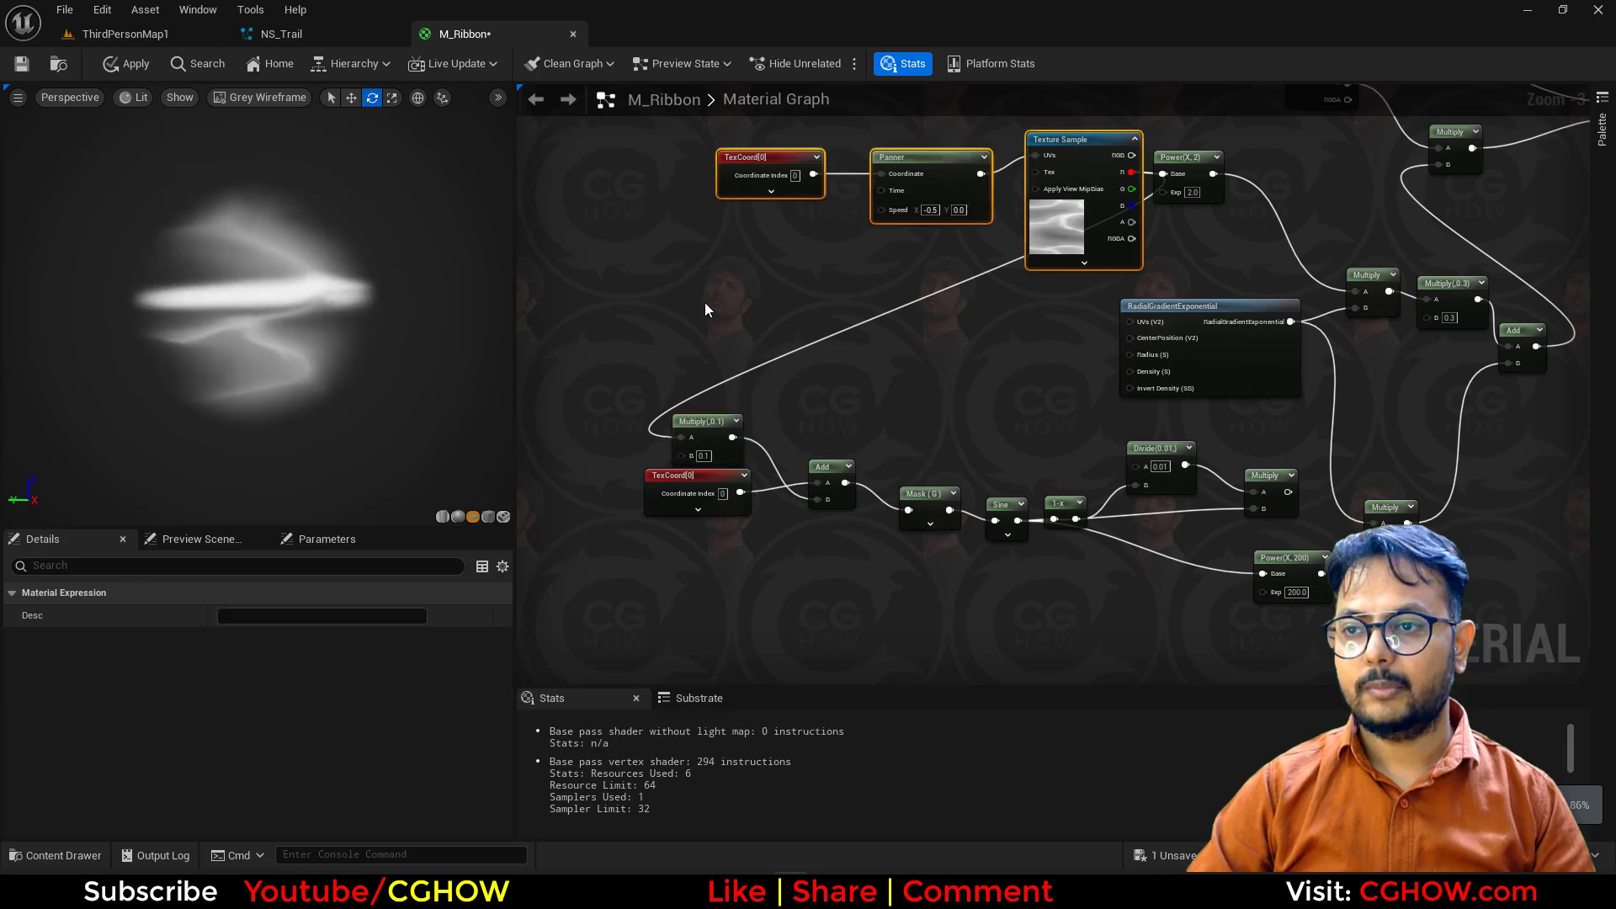
# Step: Set the distortion Multiply's B value to 0.05 and save the material
pyautogui.click(703, 456)
pyautogui.press('BackSpace')
pyautogui.write('0.05')
pyautogui.moveTo(1048, 360); pyautogui.dragTo(786, 527, button='right')
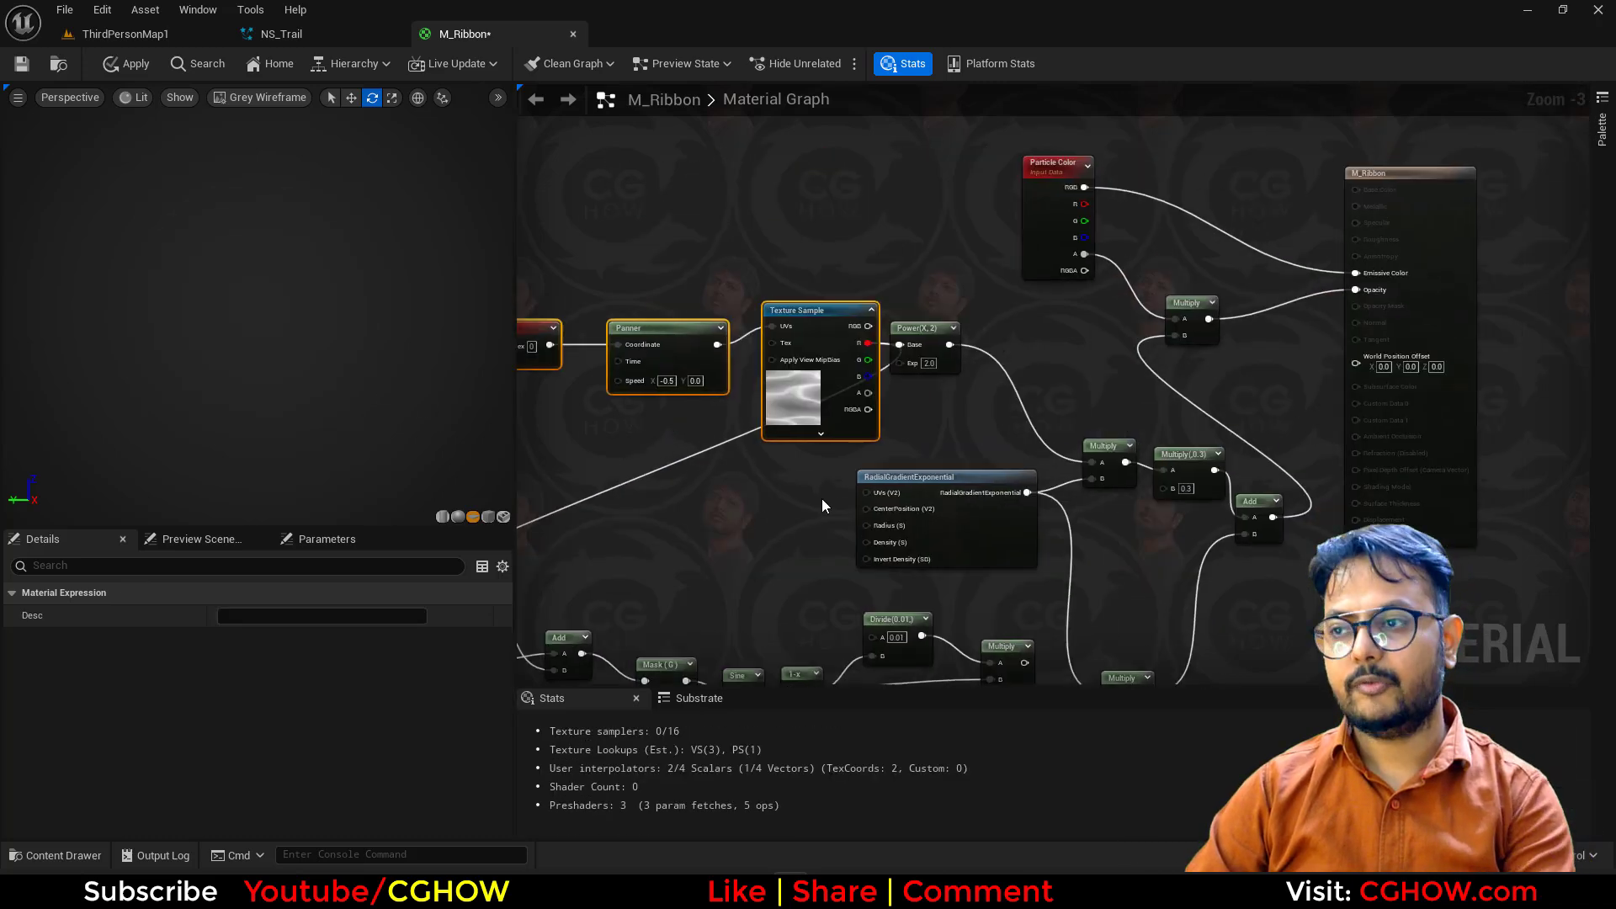
pyautogui.scroll(-1, 884, 459)
pyautogui.click(916, 387)
pyautogui.hotkey('ctrl', 's')
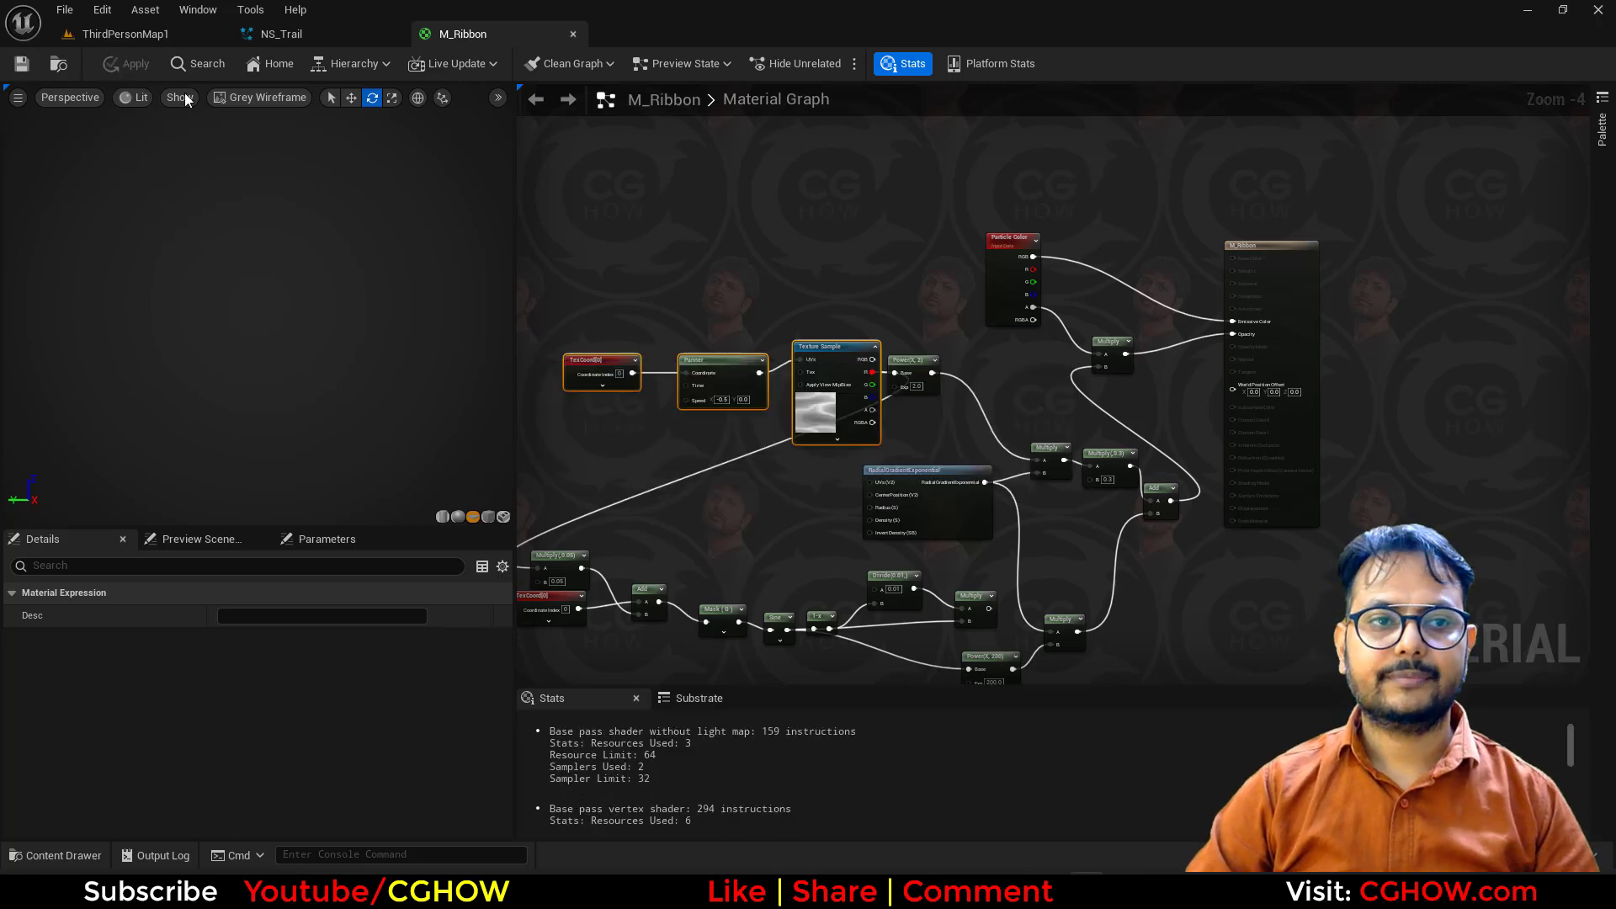
# Step: Assign M_Ribbon as the material of the red_ribbon emitter's Ribbon Renderer in NS_Trail
pyautogui.click(299, 33)
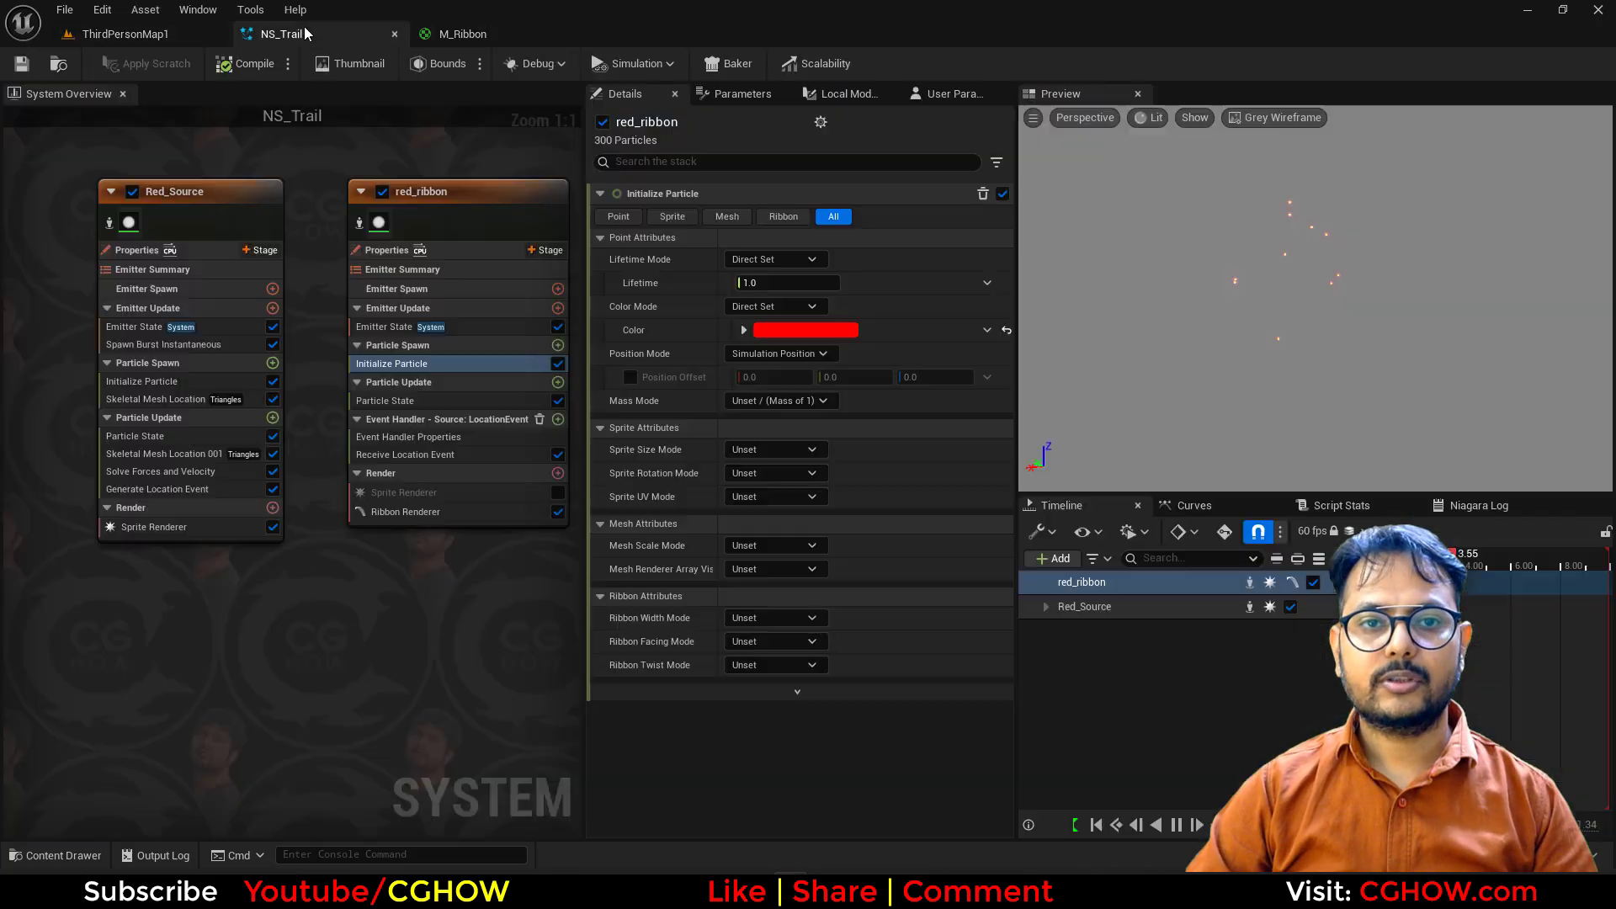
pyautogui.click(464, 513)
pyautogui.click(782, 259)
# Step: Set red_ribbon's Ribbon Width Mode to Direct Set in Initialize Particle, with a ribbon width of 50
pyautogui.click(383, 401)
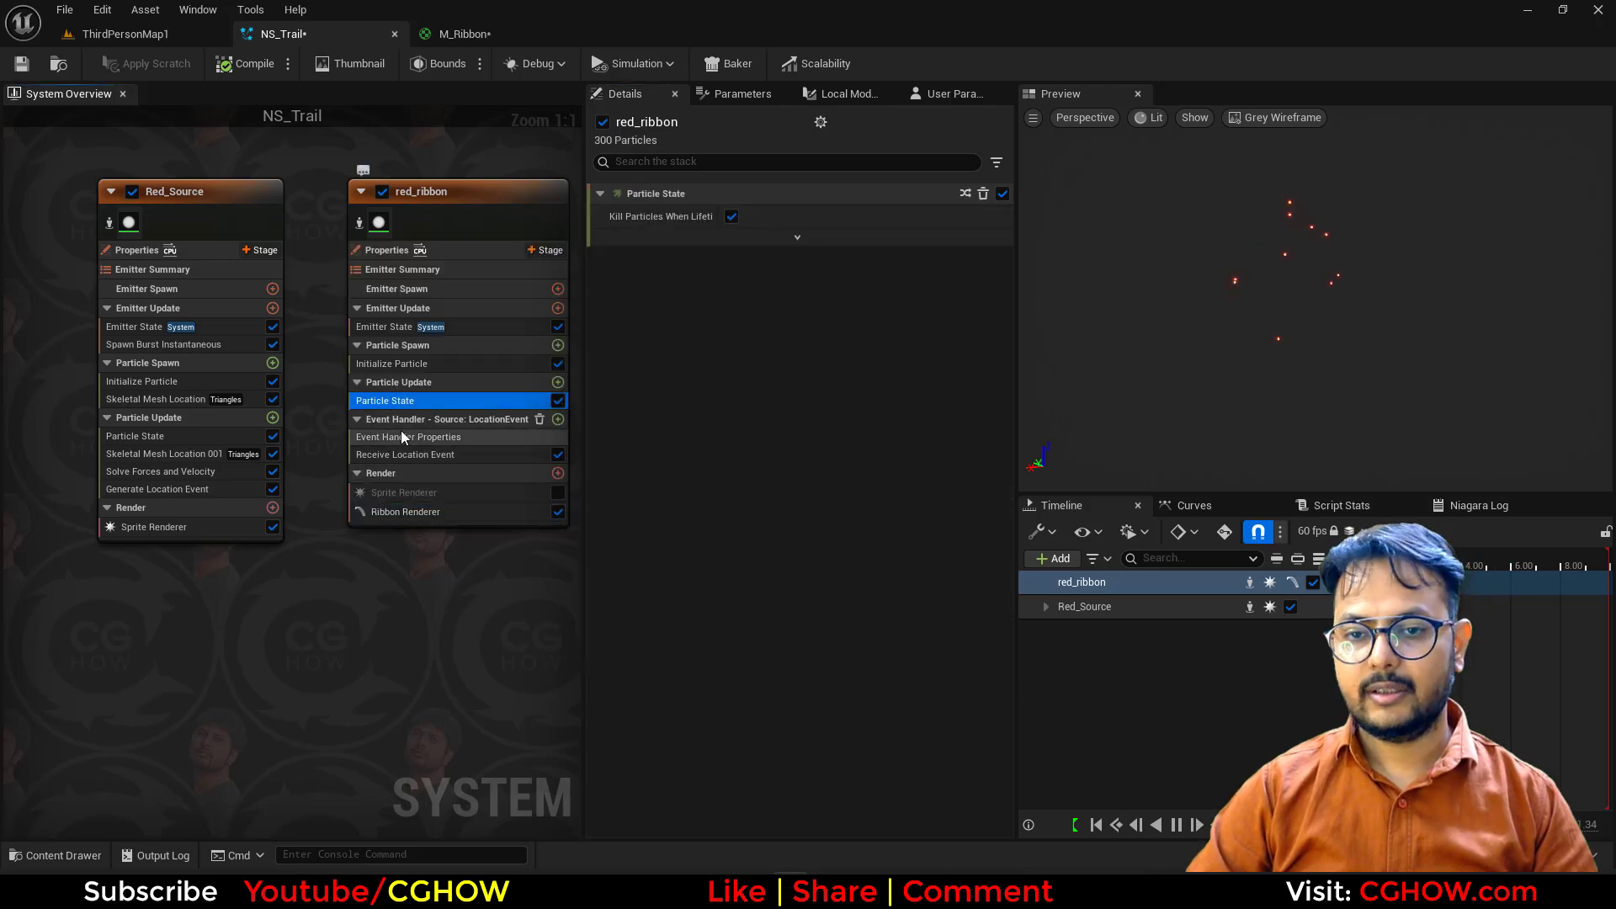
pyautogui.click(397, 367)
pyautogui.click(774, 617)
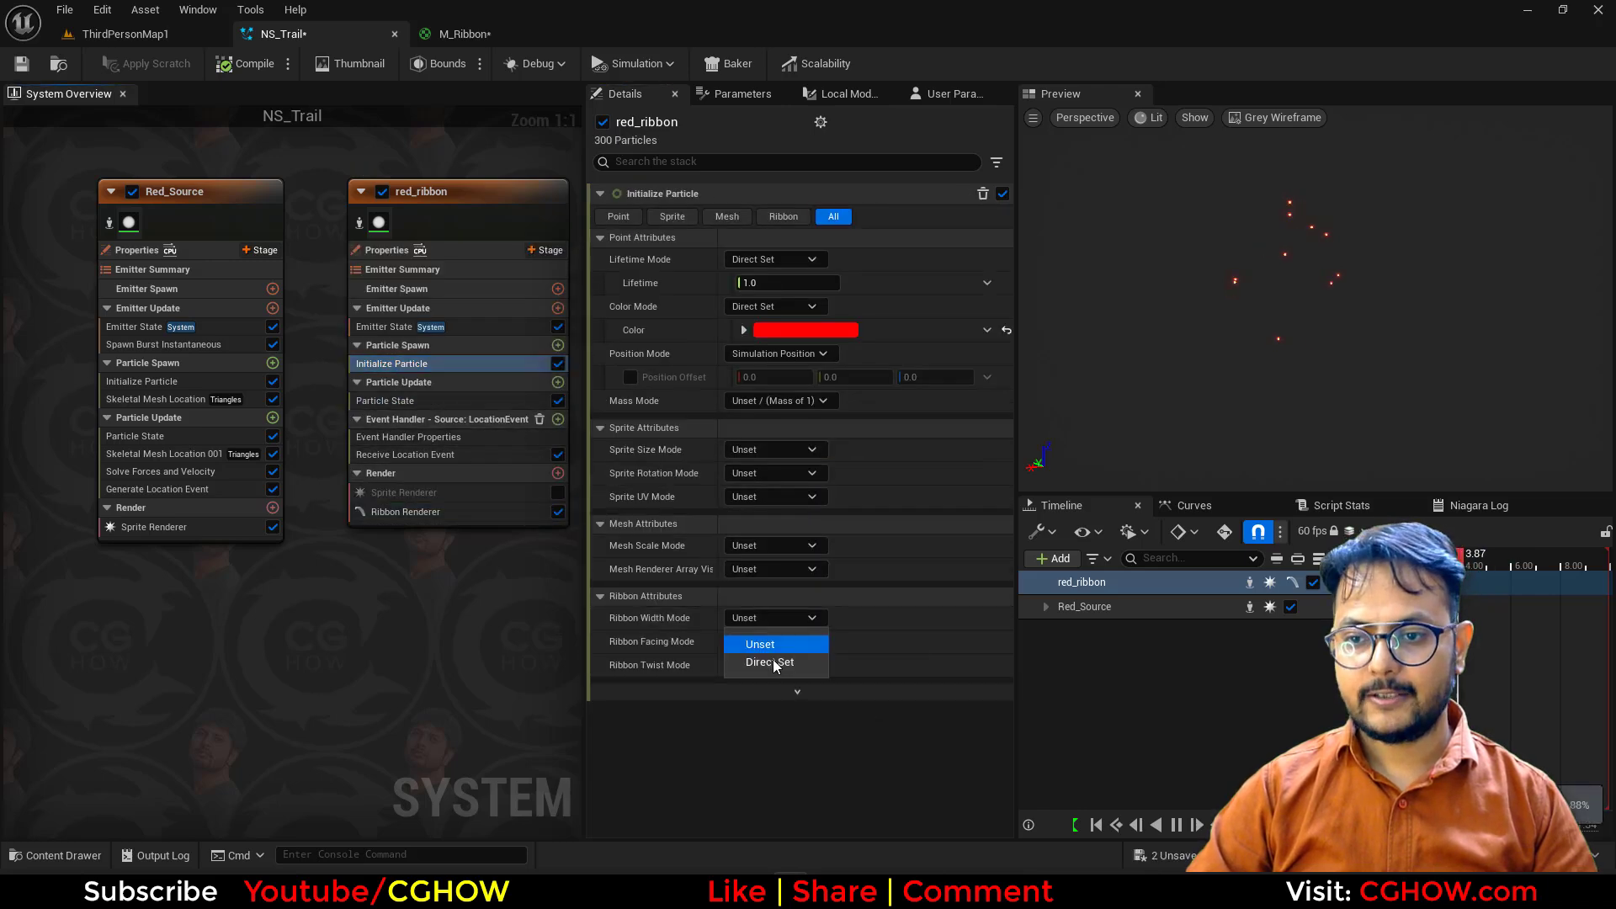
pyautogui.click(769, 664)
pyautogui.write('50')
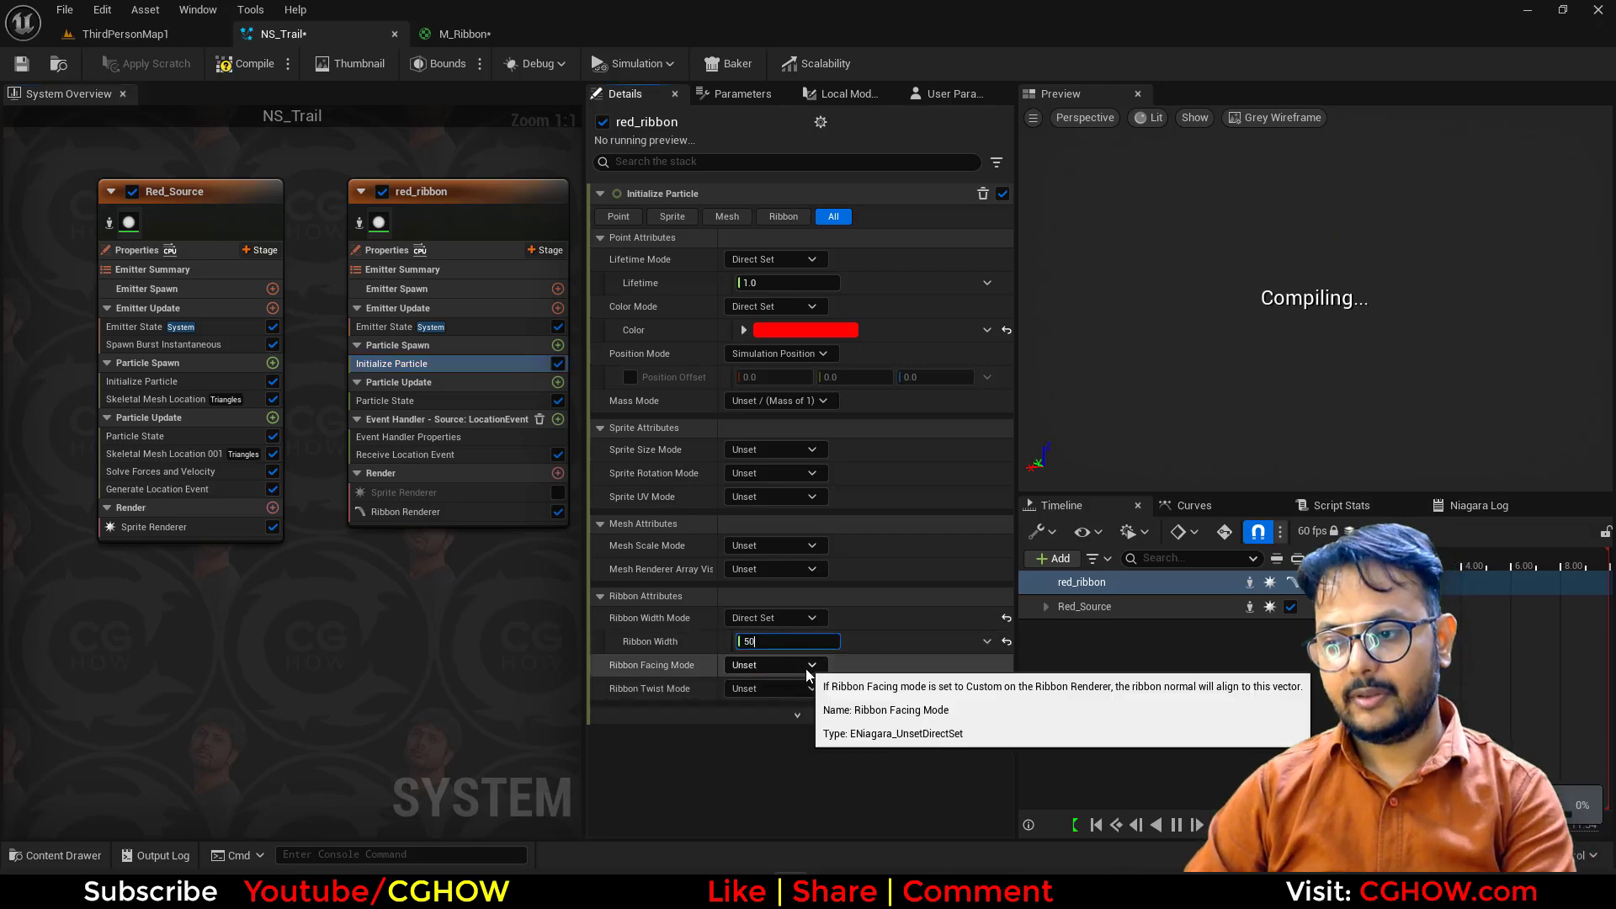
pyautogui.press('Return')
# Step: Play ThirdPersonMap1 and run the character around to examine the ribbon trails, ending the play session after that
pyautogui.click(148, 31)
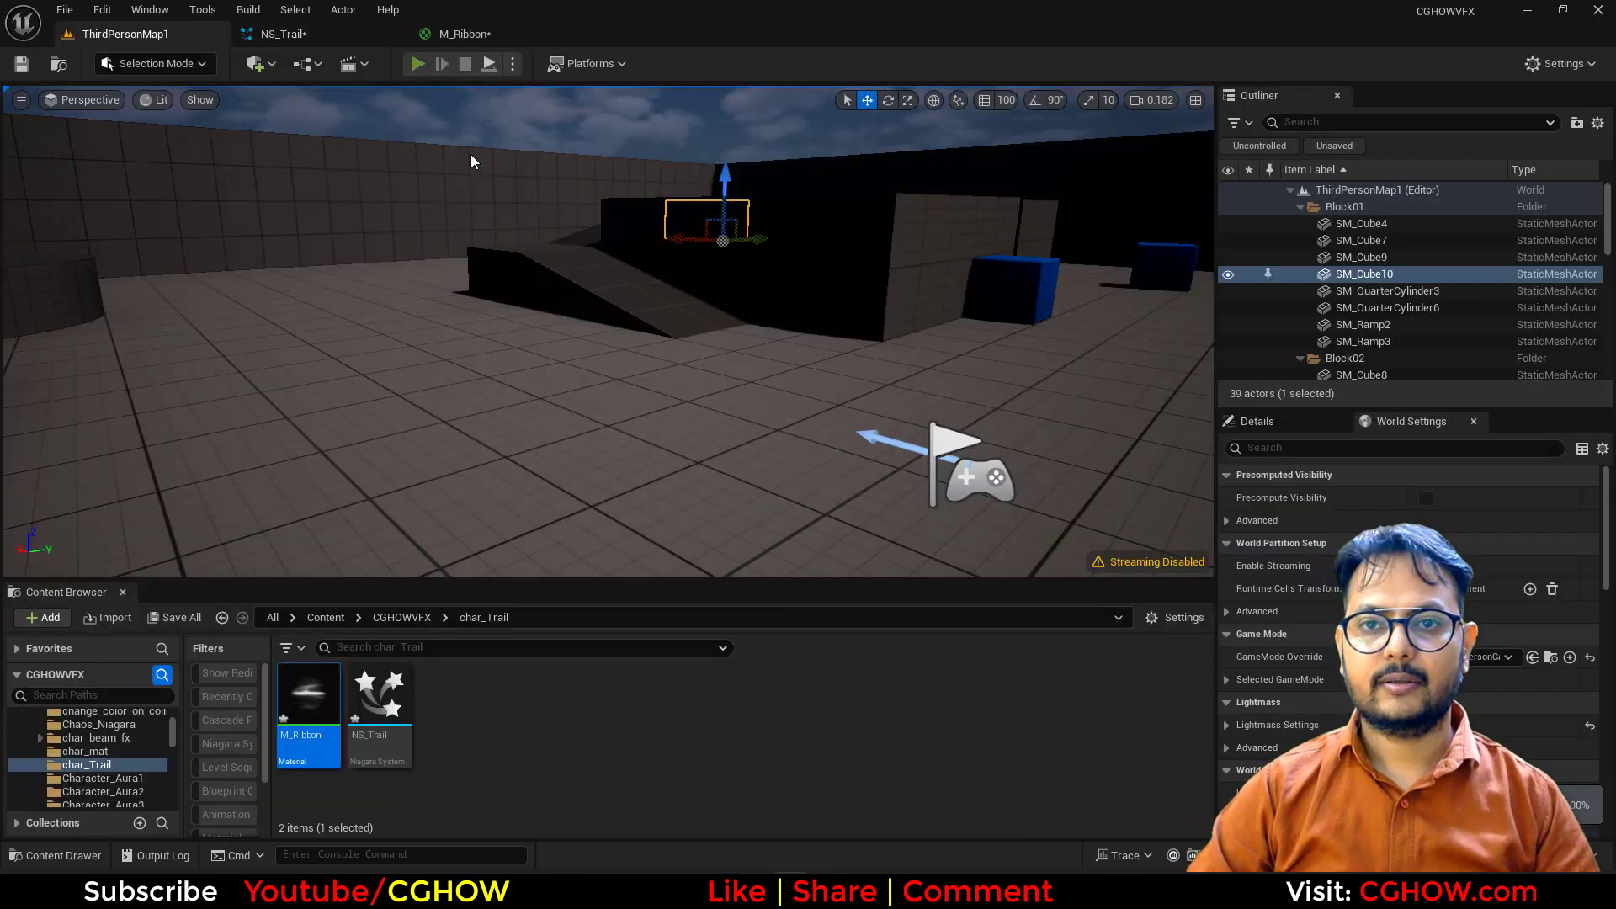
pyautogui.click(418, 64)
pyautogui.press('a')
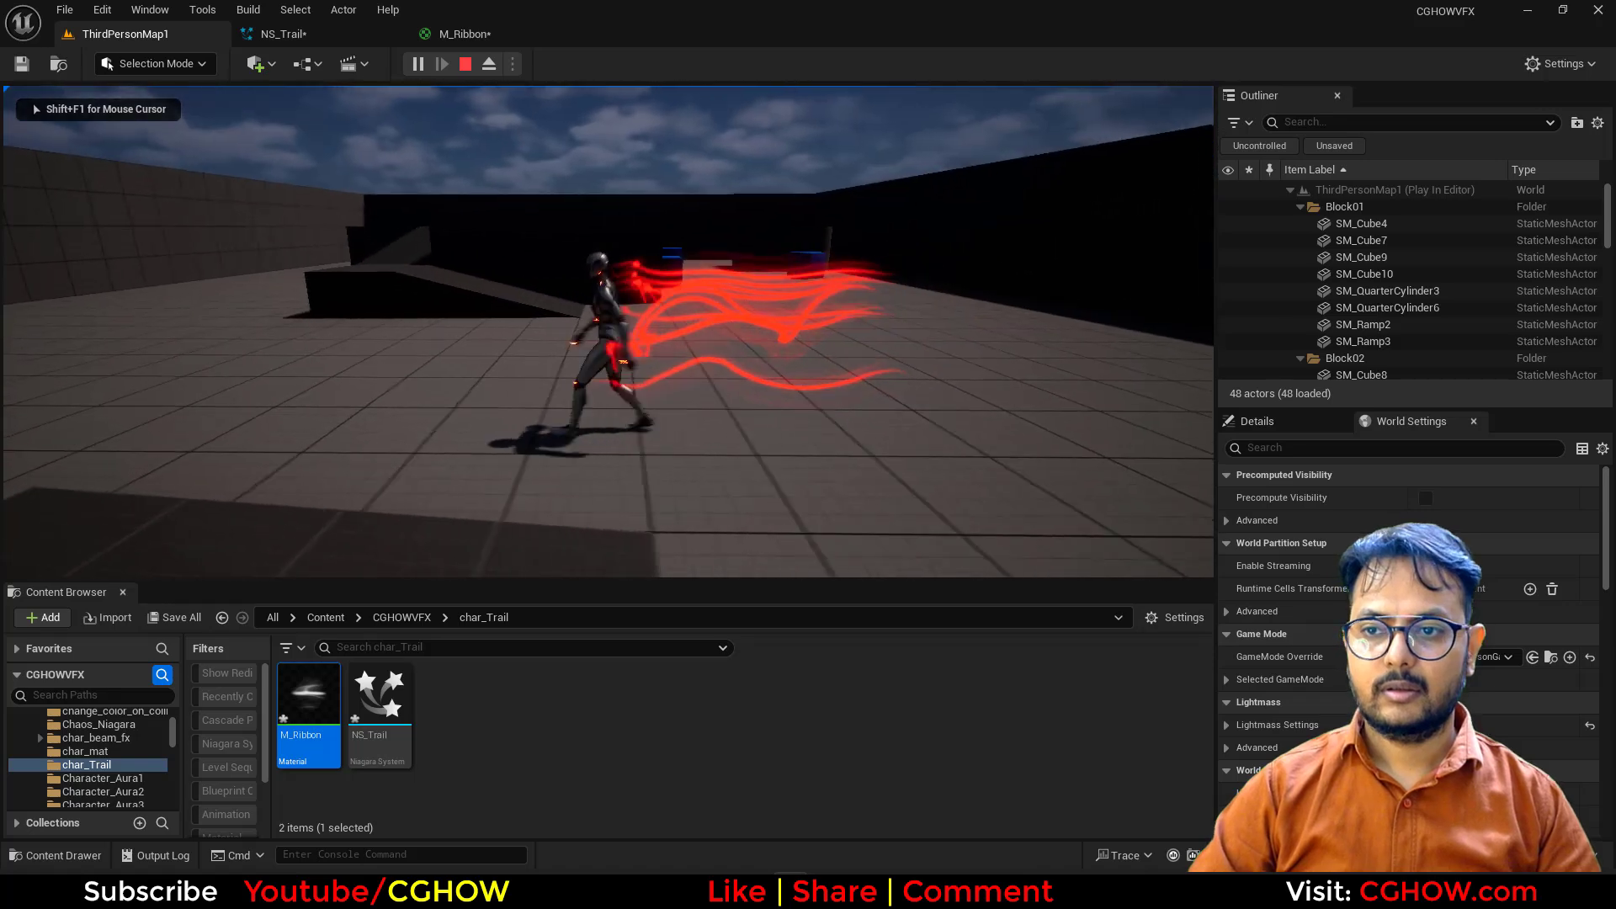
pyautogui.press('w')
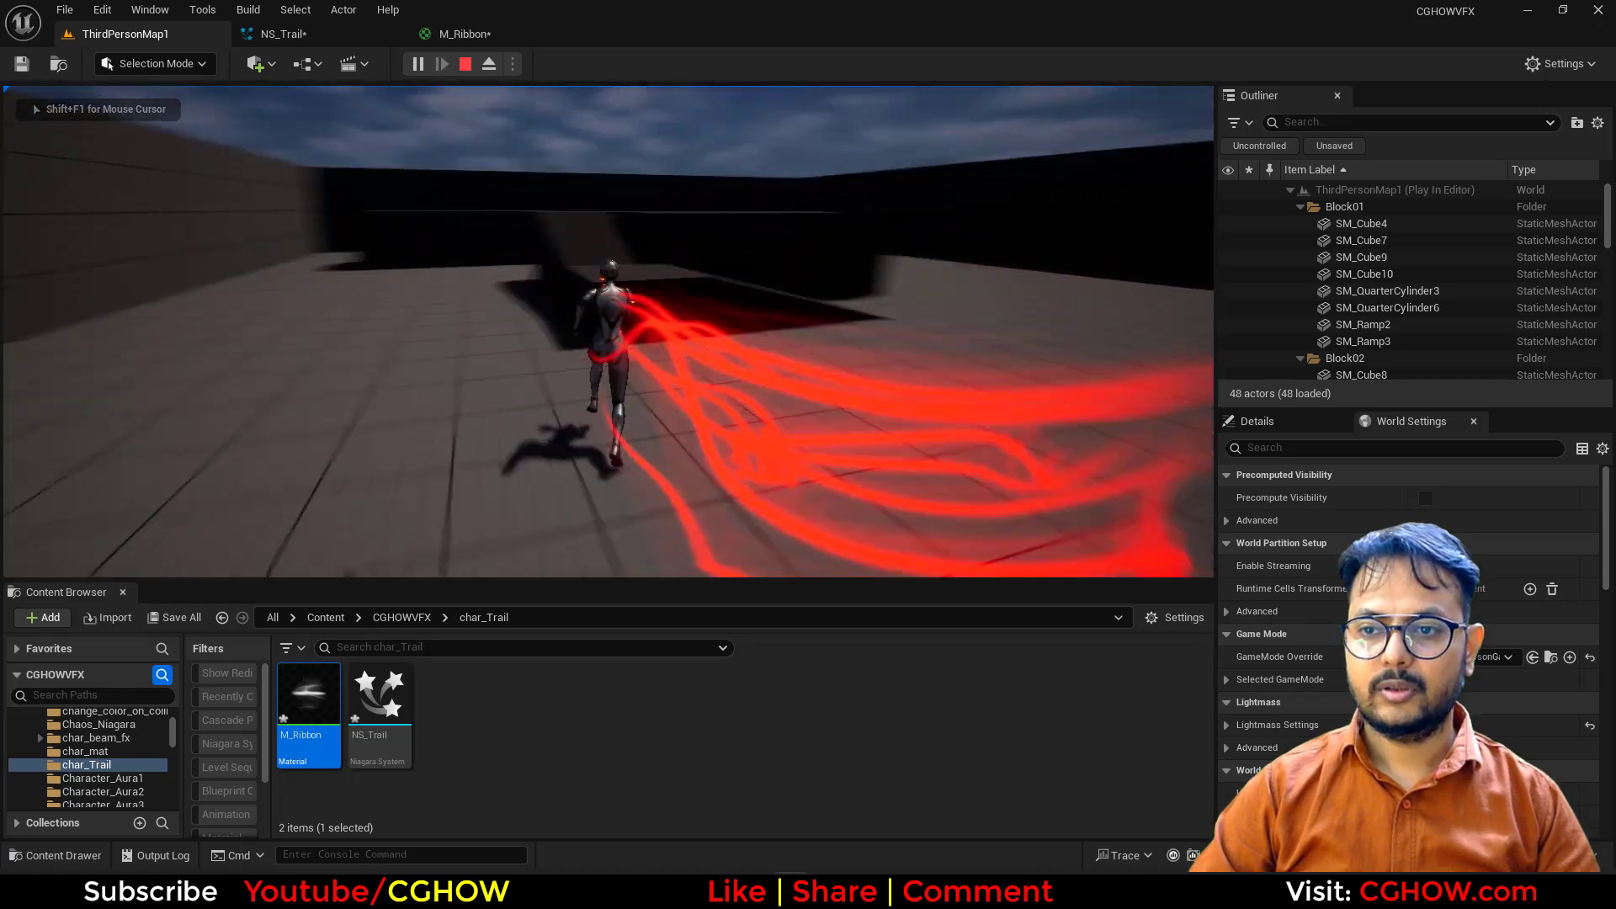
pyautogui.press('d')
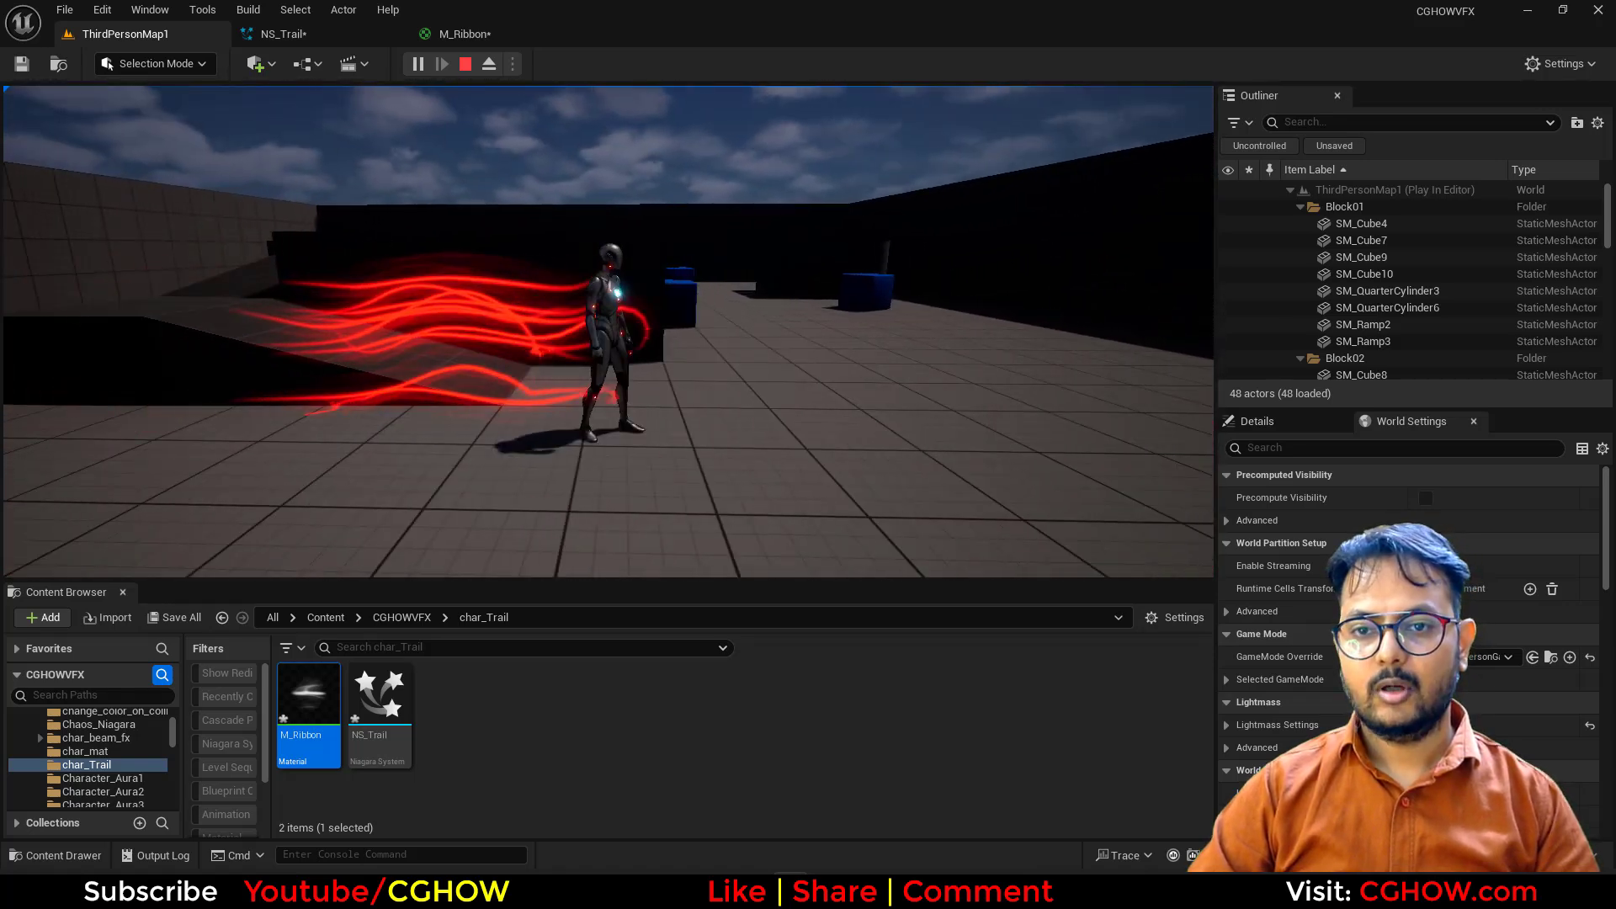
pyautogui.press('Escape')
# Step: Add a Dynamic Parameter node in M_Ribbon and connect its Param1 output to the Power node's Exp input
pyautogui.click(498, 32)
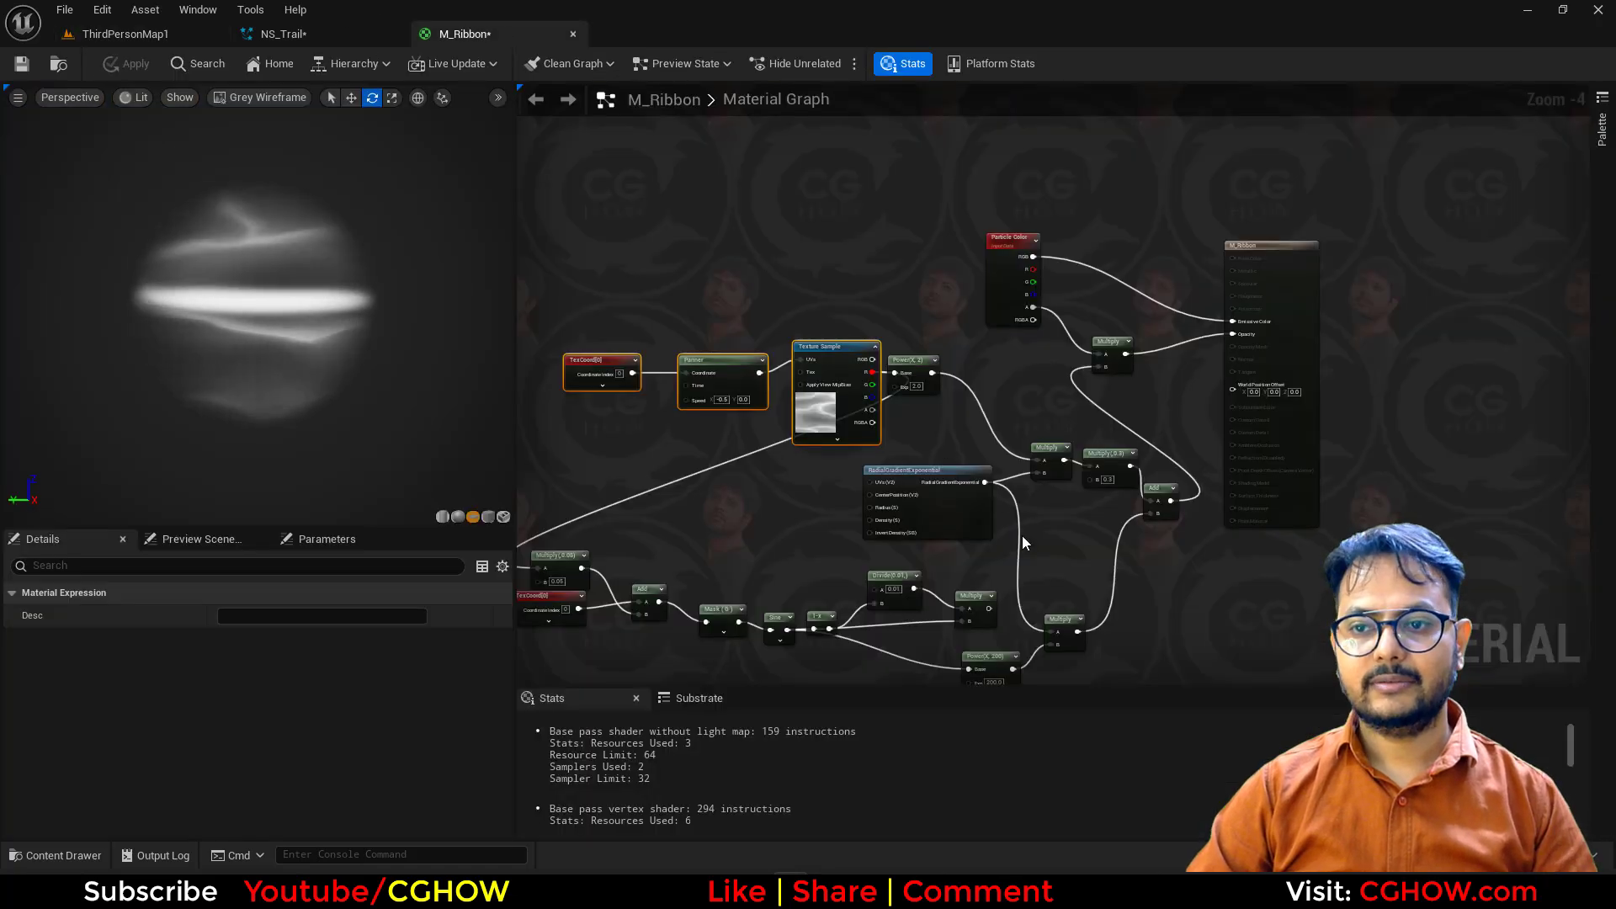
pyautogui.scroll(5, 998, 500)
pyautogui.moveTo(647, 480); pyautogui.dragTo(772, 458, button='right')
pyautogui.rightClick(772, 458)
pyautogui.write('dy')
pyautogui.click(861, 580)
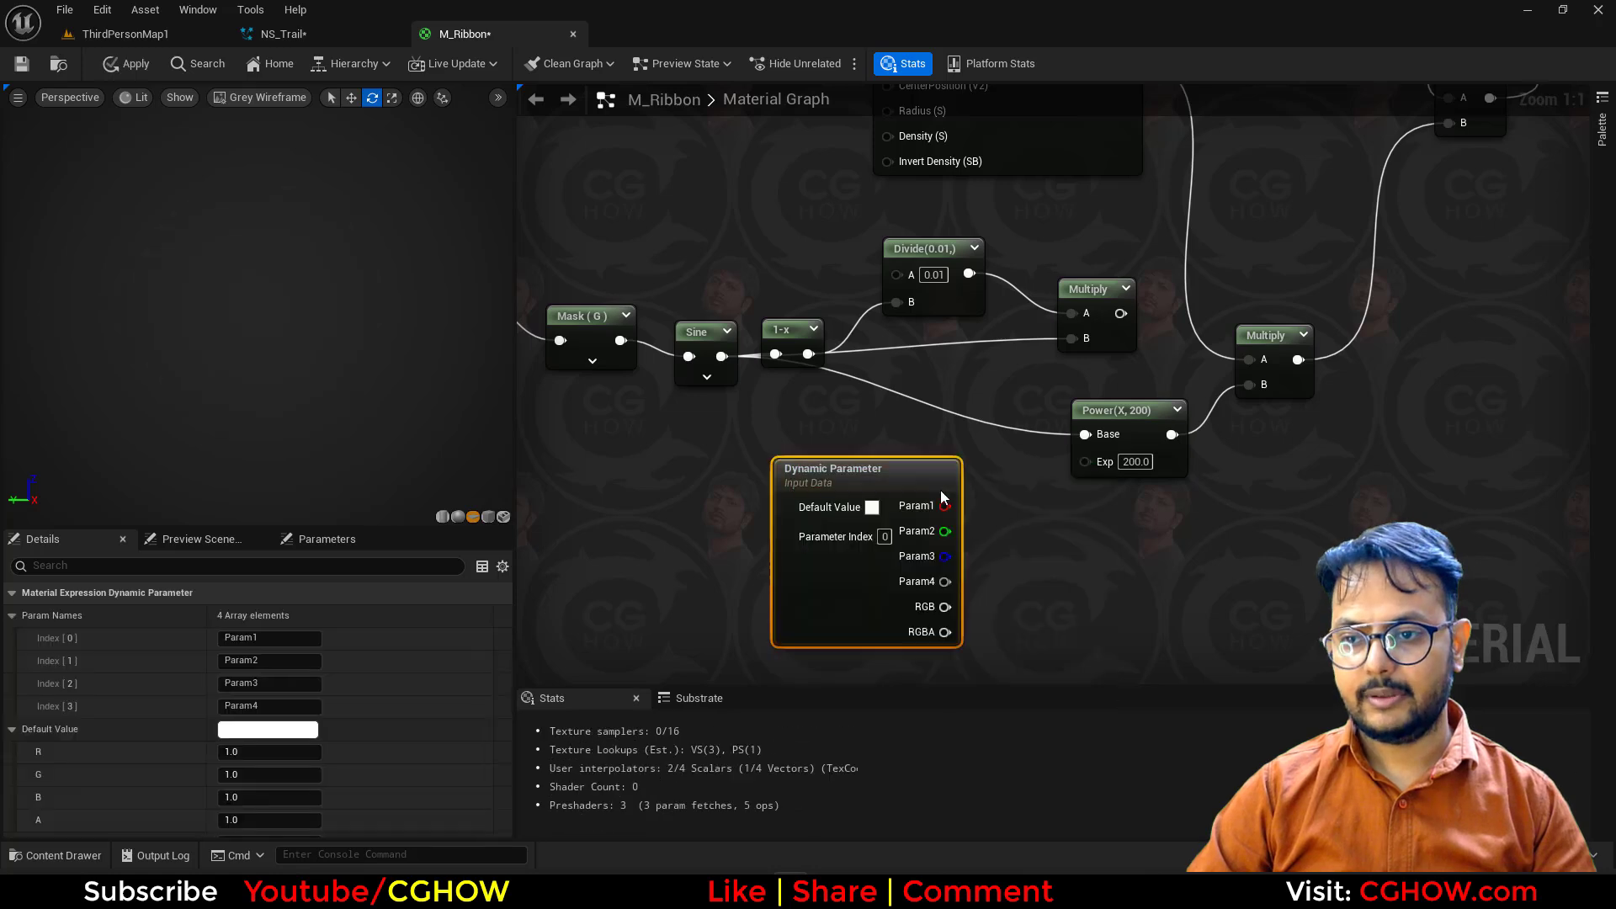
pyautogui.moveTo(944, 505); pyautogui.dragTo(1084, 460)
# Step: Name the Dynamic Parameter's first parameter thickness and save the material
pyautogui.click(244, 637)
pyautogui.write('thic')
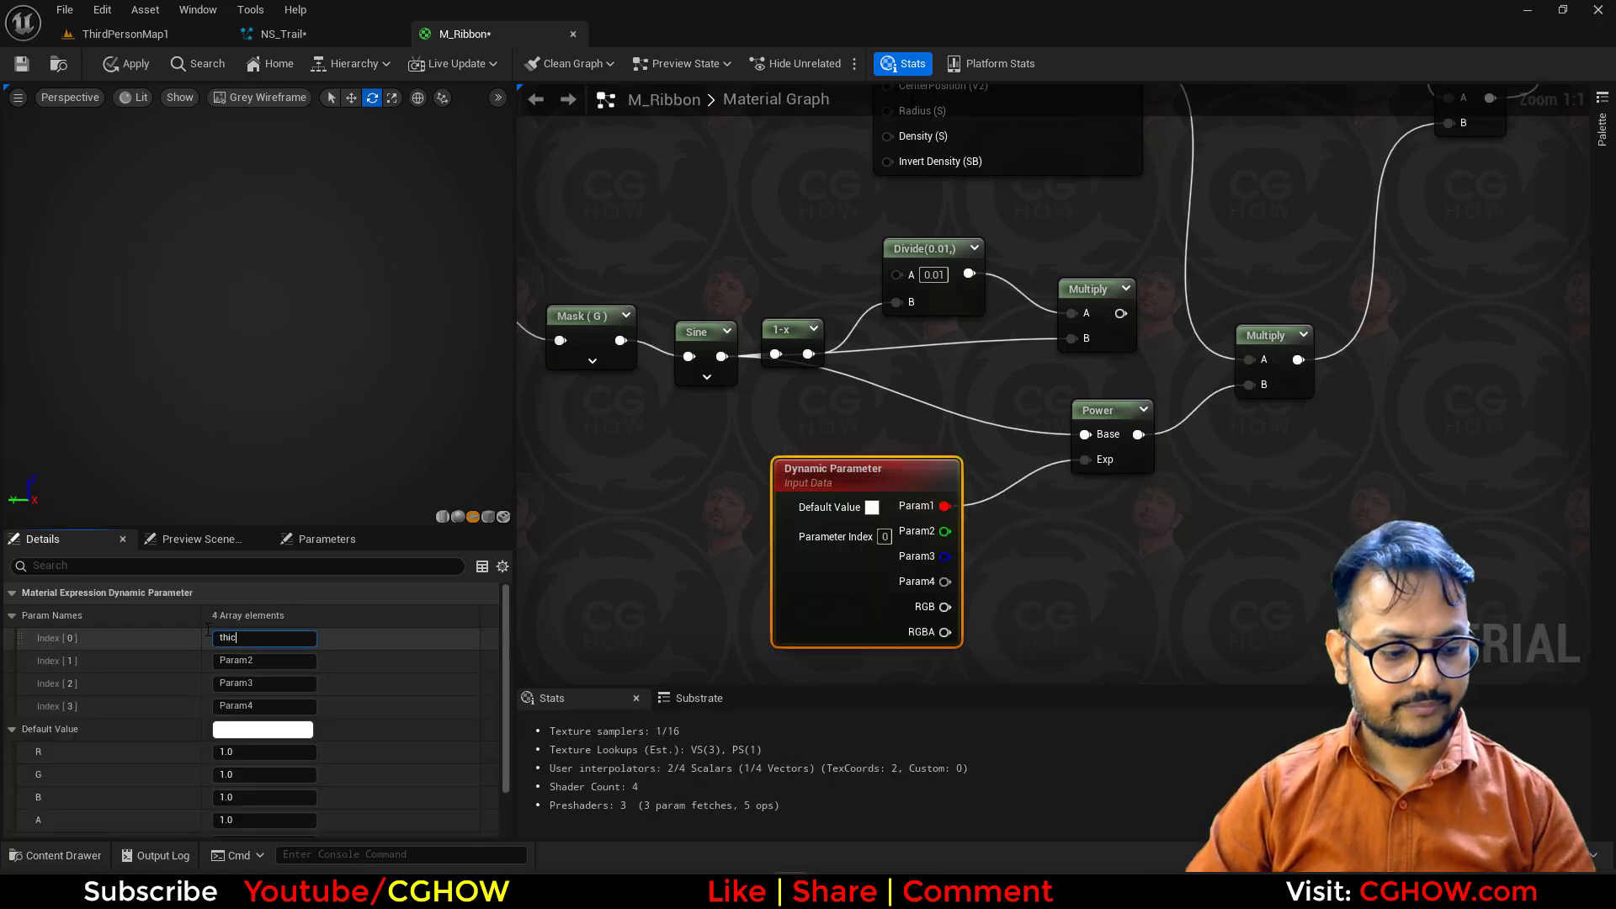
pyautogui.write('kness')
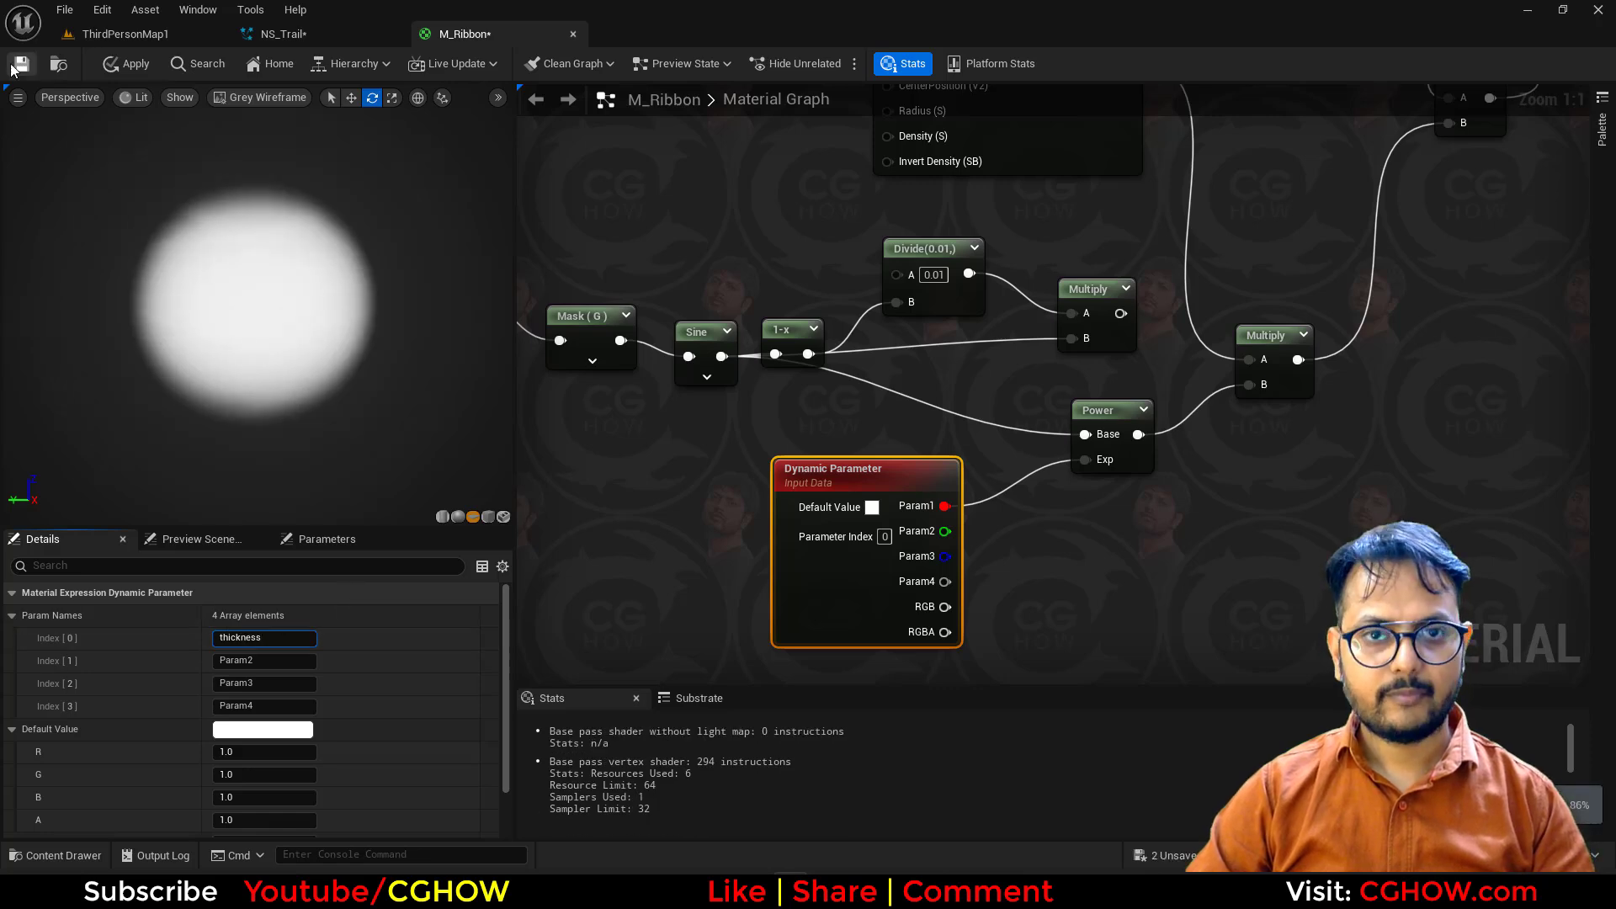
pyautogui.click(23, 65)
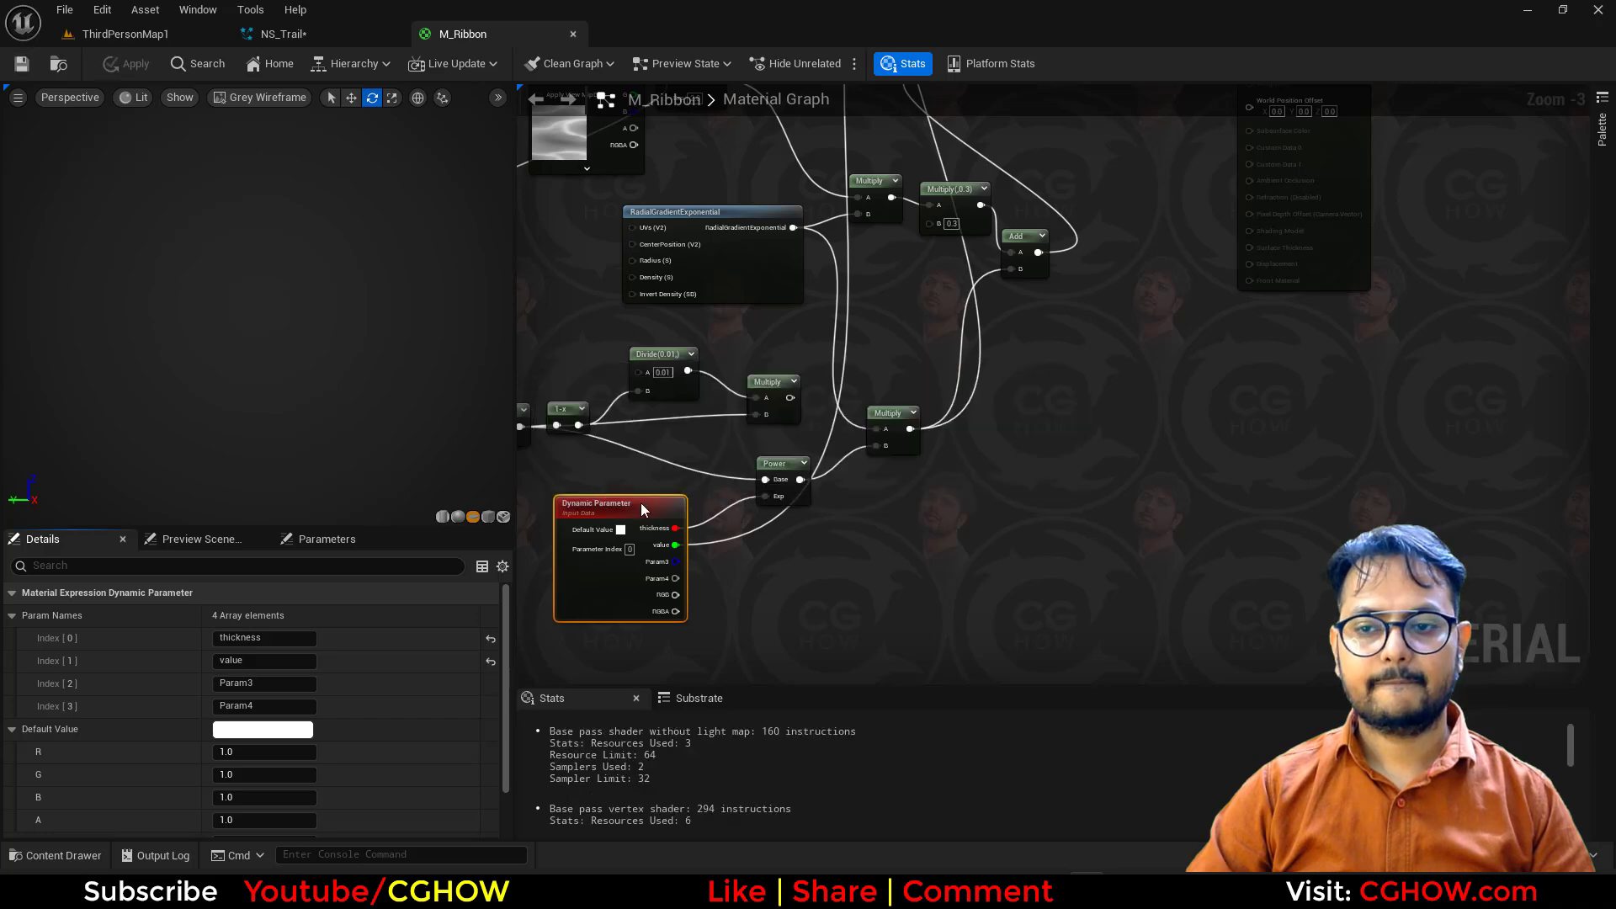
# Step: Delete the two Multiply nodes and the Add node feeding Emissive Color, and connect Particle Color's RGB directly to Emissive Color
pyautogui.moveTo(919, 482); pyautogui.dragTo(885, 479, button='right')
pyautogui.rightClick(886, 480)
pyautogui.moveTo(928, 422); pyautogui.dragTo(895, 561, button='right')
pyautogui.scroll(-2, 905, 461)
pyautogui.moveTo(904, 188); pyautogui.dragTo(896, 335, button='right')
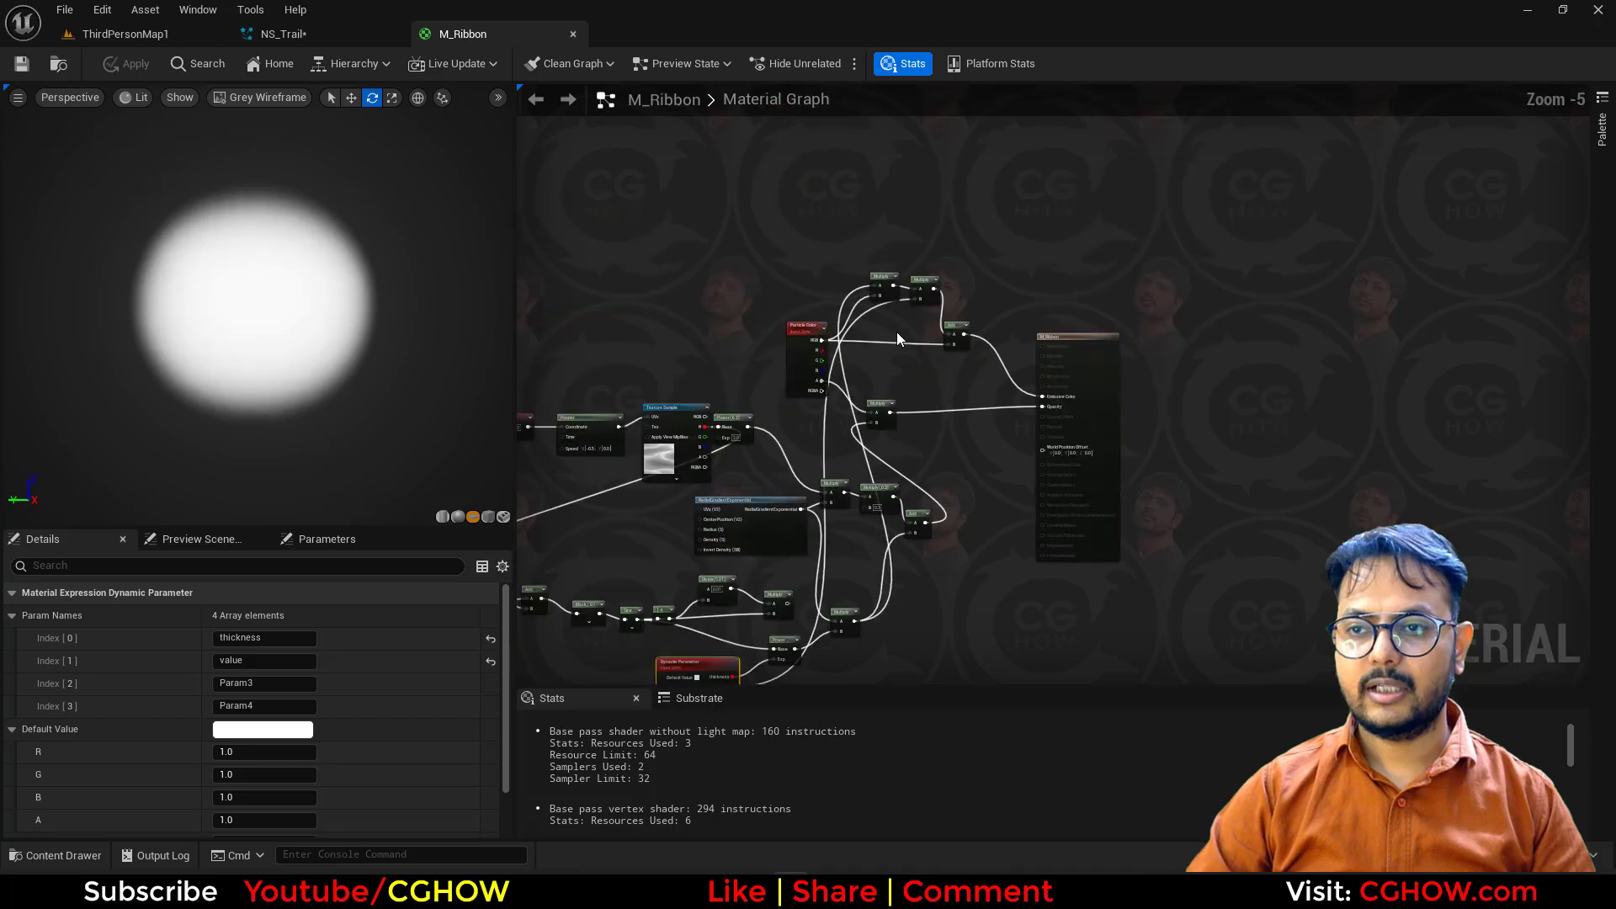
pyautogui.scroll(3, 896, 336)
pyautogui.moveTo(1021, 202); pyautogui.dragTo(863, 262)
pyautogui.press('Delete')
pyautogui.moveTo(1049, 253); pyautogui.dragTo(981, 373)
pyautogui.press('Delete')
pyautogui.moveTo(732, 348); pyautogui.dragTo(1225, 459)
# Step: Create a Multiply node above the opacity branch, with the lower Add node's output in A and Particle Color's RGB in B
pyautogui.scroll(-1, 905, 535)
pyautogui.moveTo(906, 535); pyautogui.dragTo(962, 437, button='right')
pyautogui.scroll(-1, 991, 517)
pyautogui.moveTo(993, 520); pyautogui.dragTo(936, 411, button='right')
pyautogui.moveTo(989, 314); pyautogui.dragTo(976, 417, button='right')
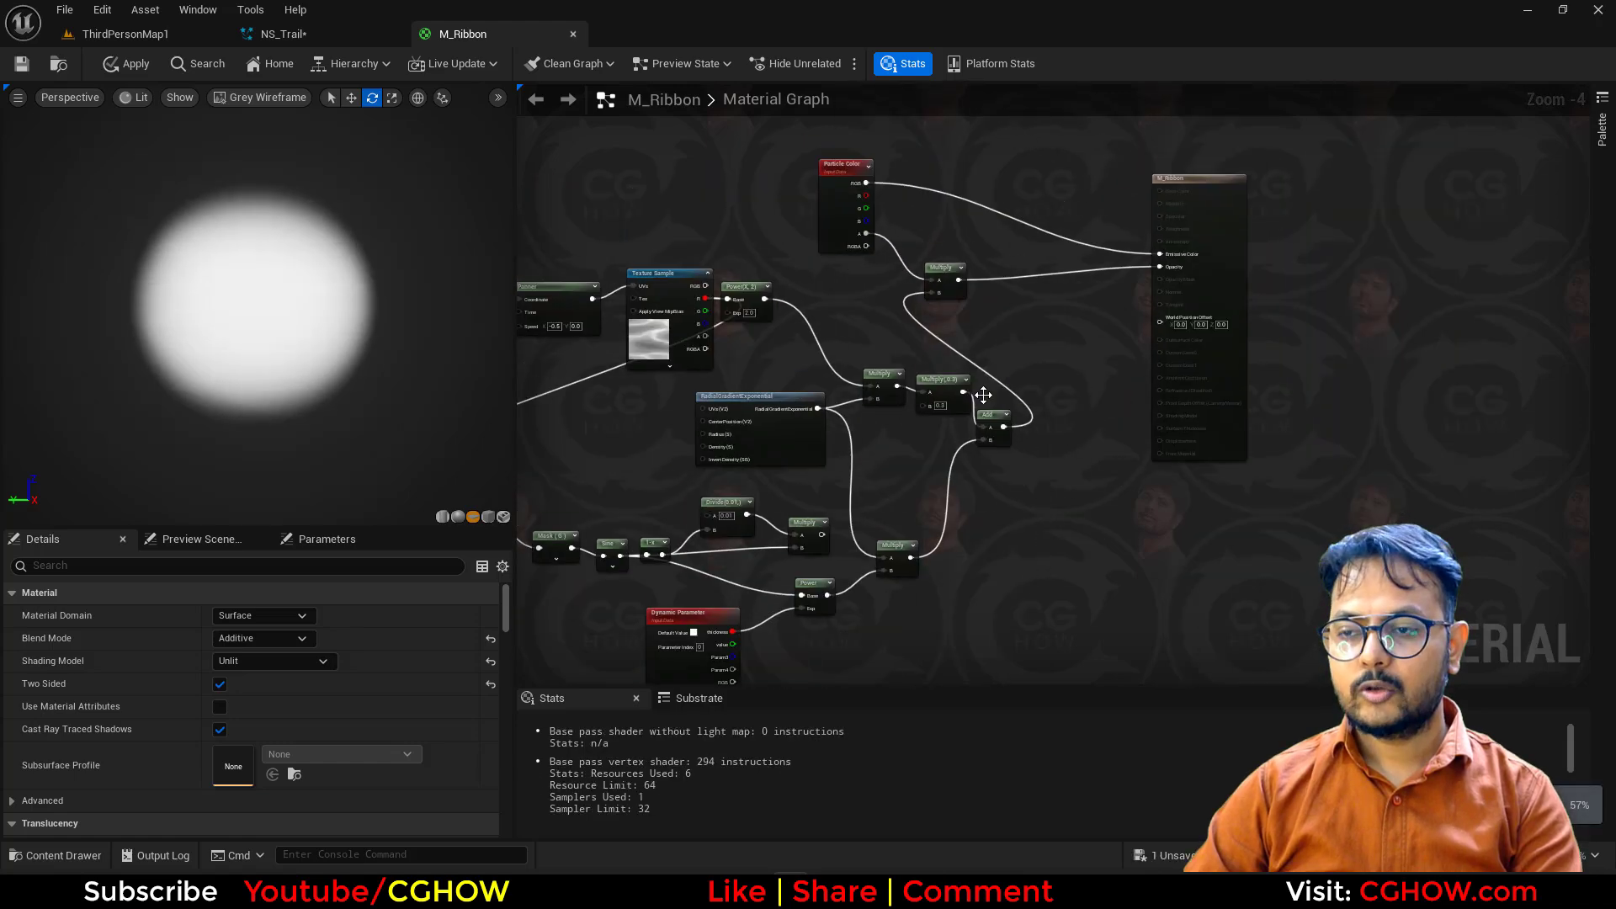
pyautogui.scroll(2, 1001, 425)
pyautogui.moveTo(986, 410); pyautogui.dragTo(1016, 430)
pyautogui.moveTo(1058, 477); pyautogui.dragTo(1049, 502, button='right')
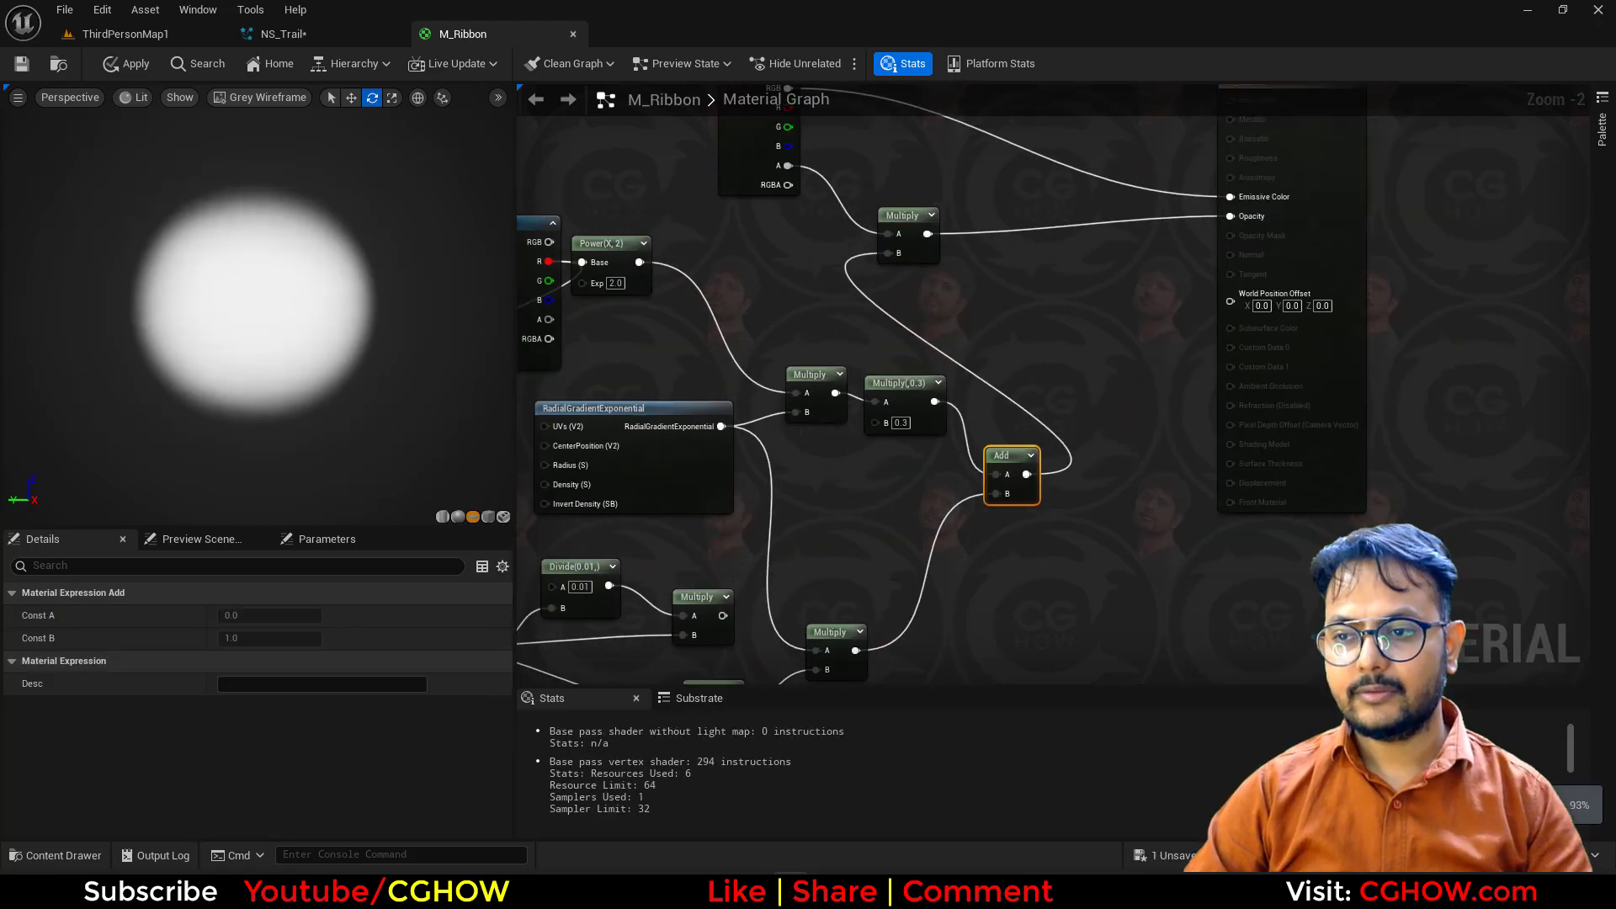
pyautogui.press('m')
pyautogui.click(1092, 488)
pyautogui.moveTo(1026, 475); pyautogui.dragTo(1100, 515)
pyautogui.moveTo(1108, 527); pyautogui.dragTo(1070, 680, button='right')
pyautogui.moveTo(1084, 663); pyautogui.dragTo(889, 203)
pyautogui.moveTo(749, 251); pyautogui.dragTo(877, 242)
pyautogui.press('a')
pyautogui.click(953, 207)
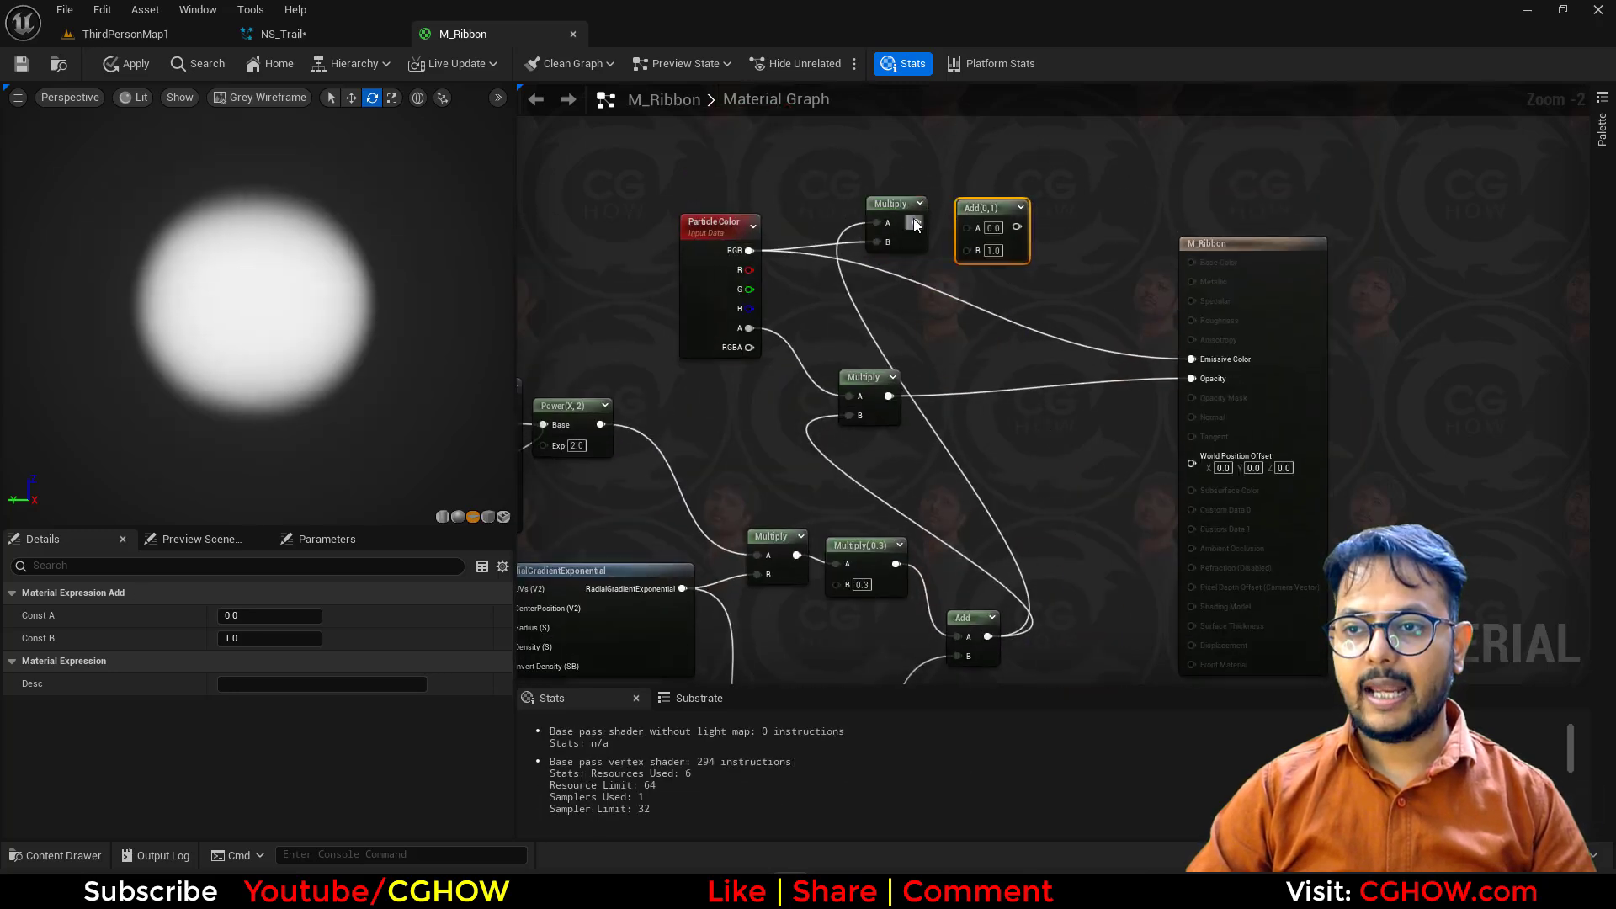
pyautogui.moveTo(994, 208); pyautogui.dragTo(1005, 196)
pyautogui.press('Delete')
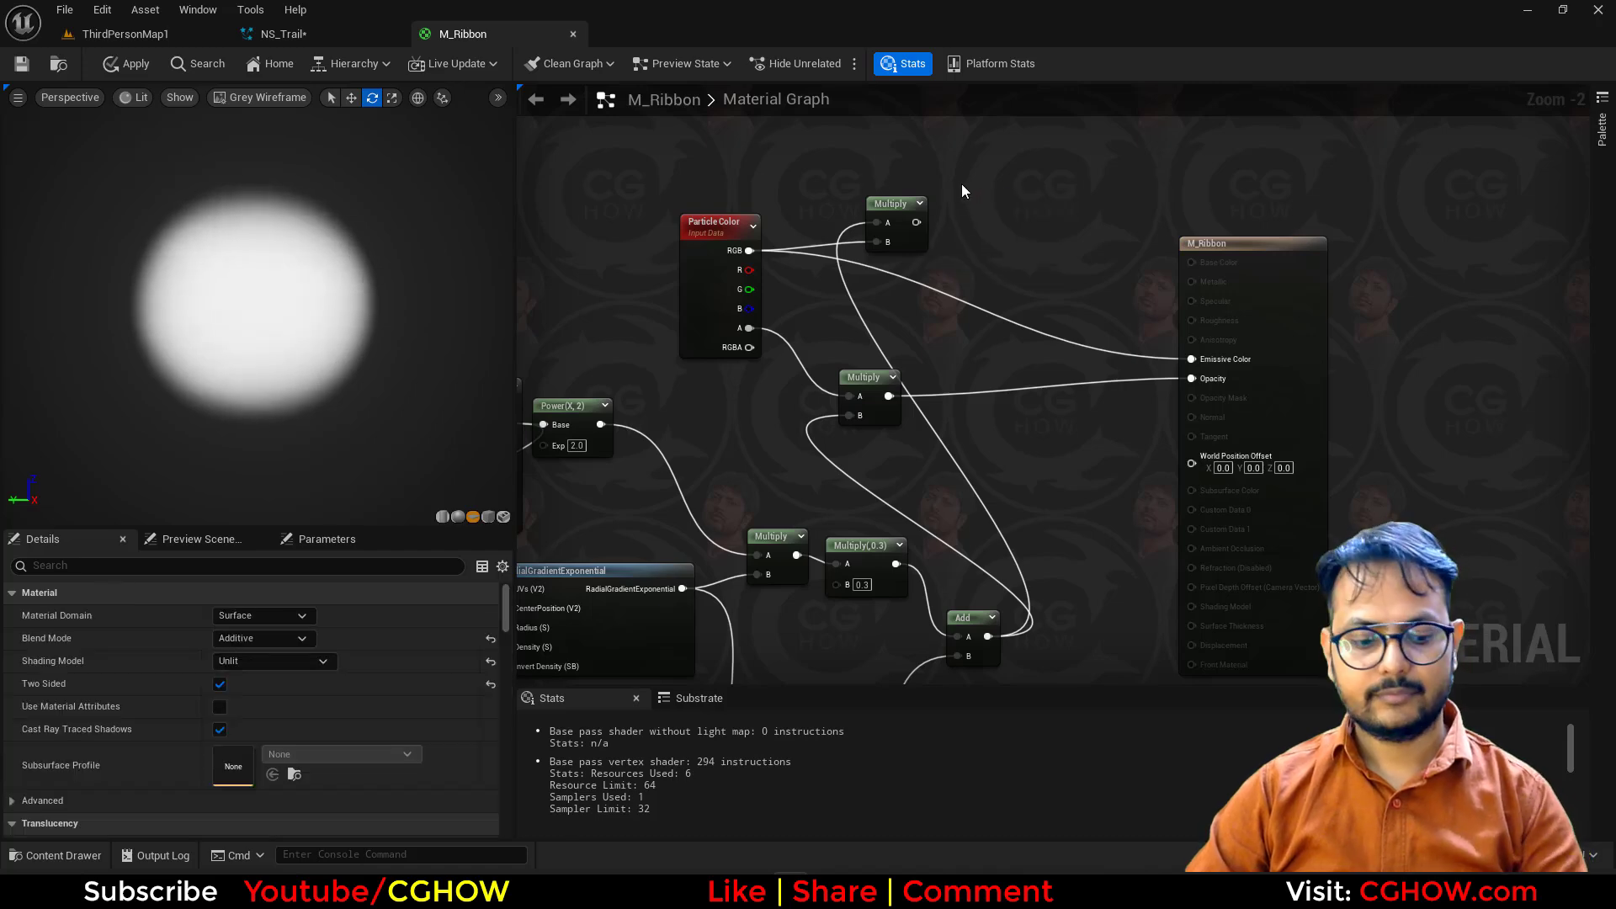
# Step: Chain a second Multiply node after the new one and connect the Dynamic Parameter's value output to its B input
pyautogui.click(961, 183)
pyautogui.moveTo(916, 220); pyautogui.dragTo(977, 212)
pyautogui.scroll(-1, 968, 228)
pyautogui.moveTo(957, 246); pyautogui.dragTo(1039, 165, button='right')
pyautogui.moveTo(1028, 145); pyautogui.dragTo(655, 614)
pyautogui.moveTo(1073, 135); pyautogui.dragTo(998, 342, button='right')
pyautogui.scroll(2, 999, 350)
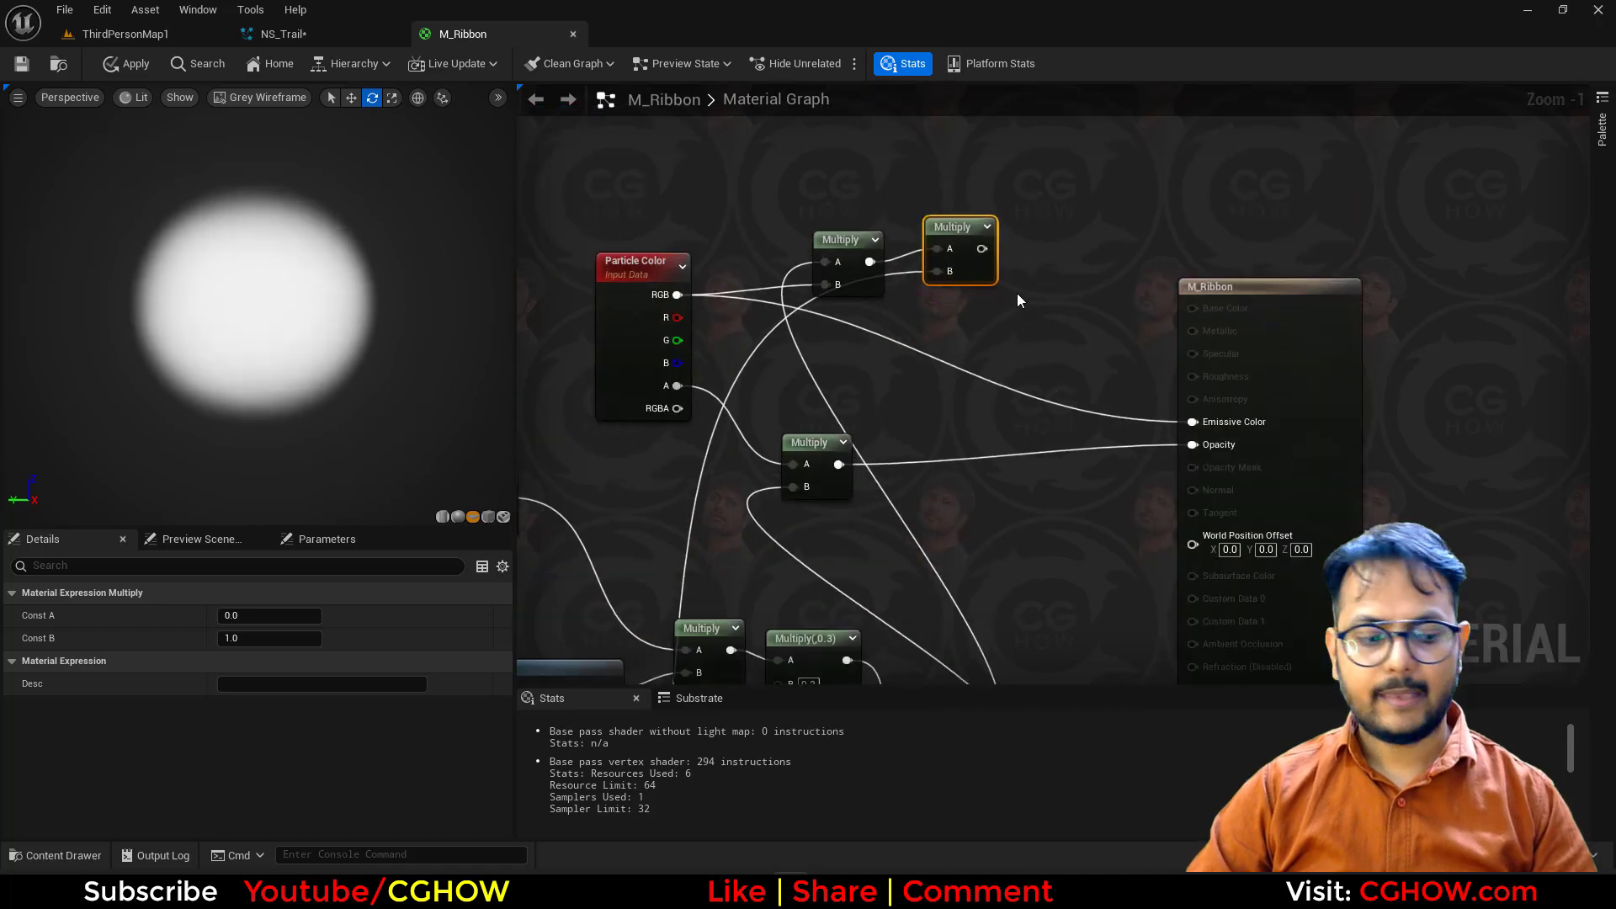
# Step: Combine the second Multiply's result with Particle Color's RGB in an Add node and connect its output to Emissive Color
pyautogui.click(1018, 296)
pyautogui.moveTo(678, 295); pyautogui.dragTo(981, 248)
pyautogui.moveTo(1063, 325); pyautogui.dragTo(1186, 422)
# Step: Check the Dynamic Parameter node's thickness and value connections and save the material
pyautogui.scroll(-3, 1064, 464)
pyautogui.moveTo(787, 664); pyautogui.dragTo(855, 502, button='right')
pyautogui.scroll(2, 855, 503)
pyautogui.moveTo(741, 602); pyautogui.dragTo(741, 417, button='right')
pyautogui.click(740, 539)
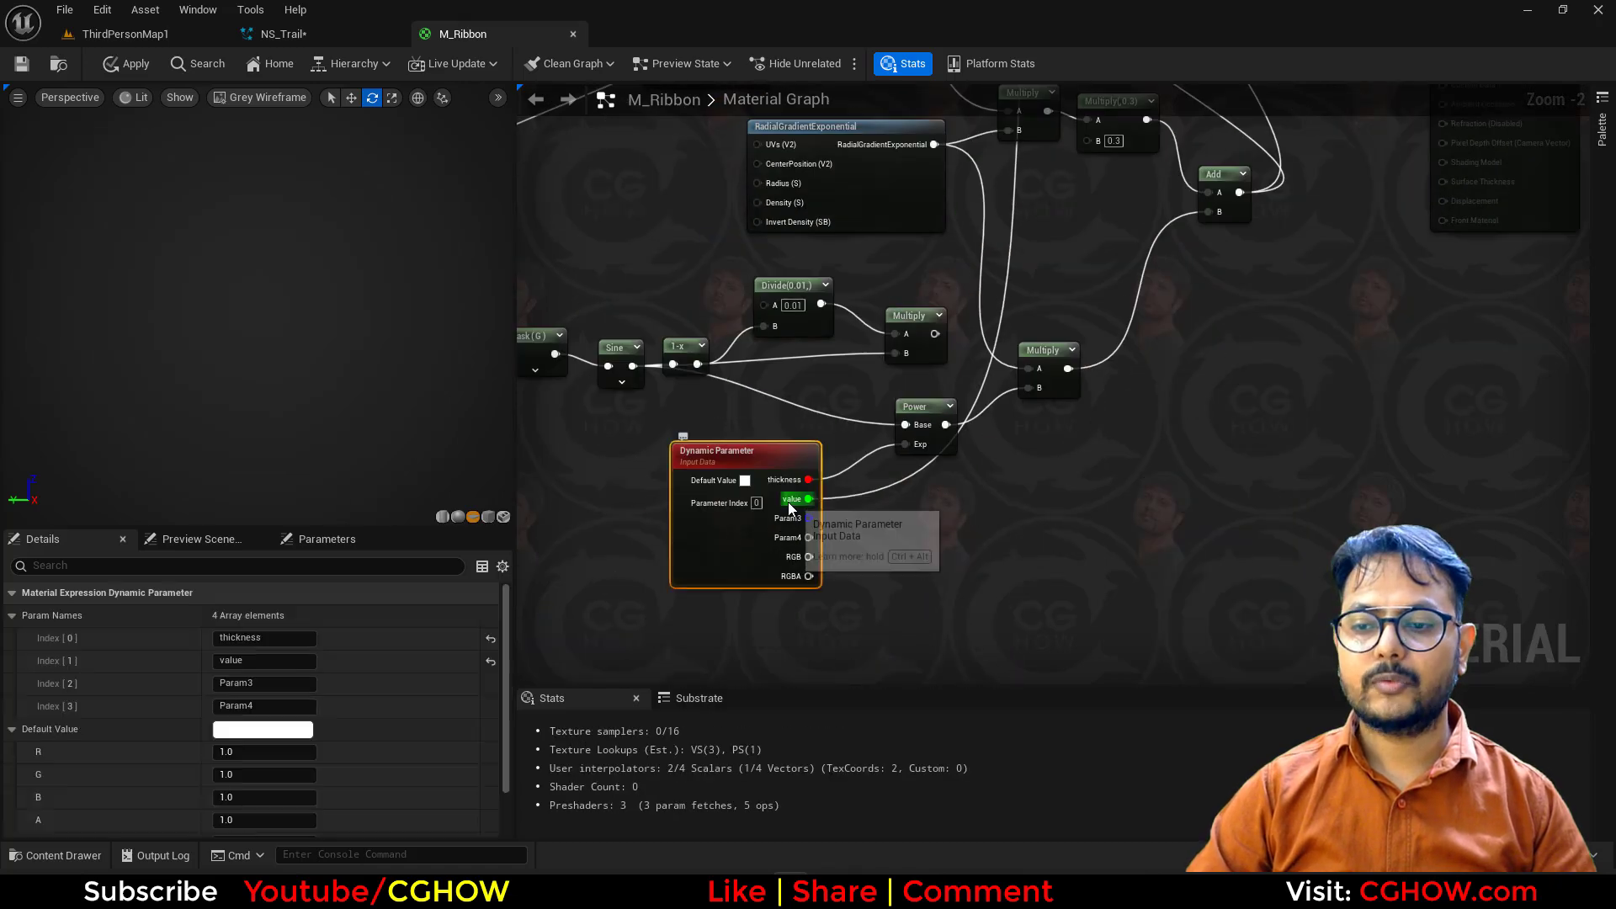
pyautogui.scroll(2, 787, 515)
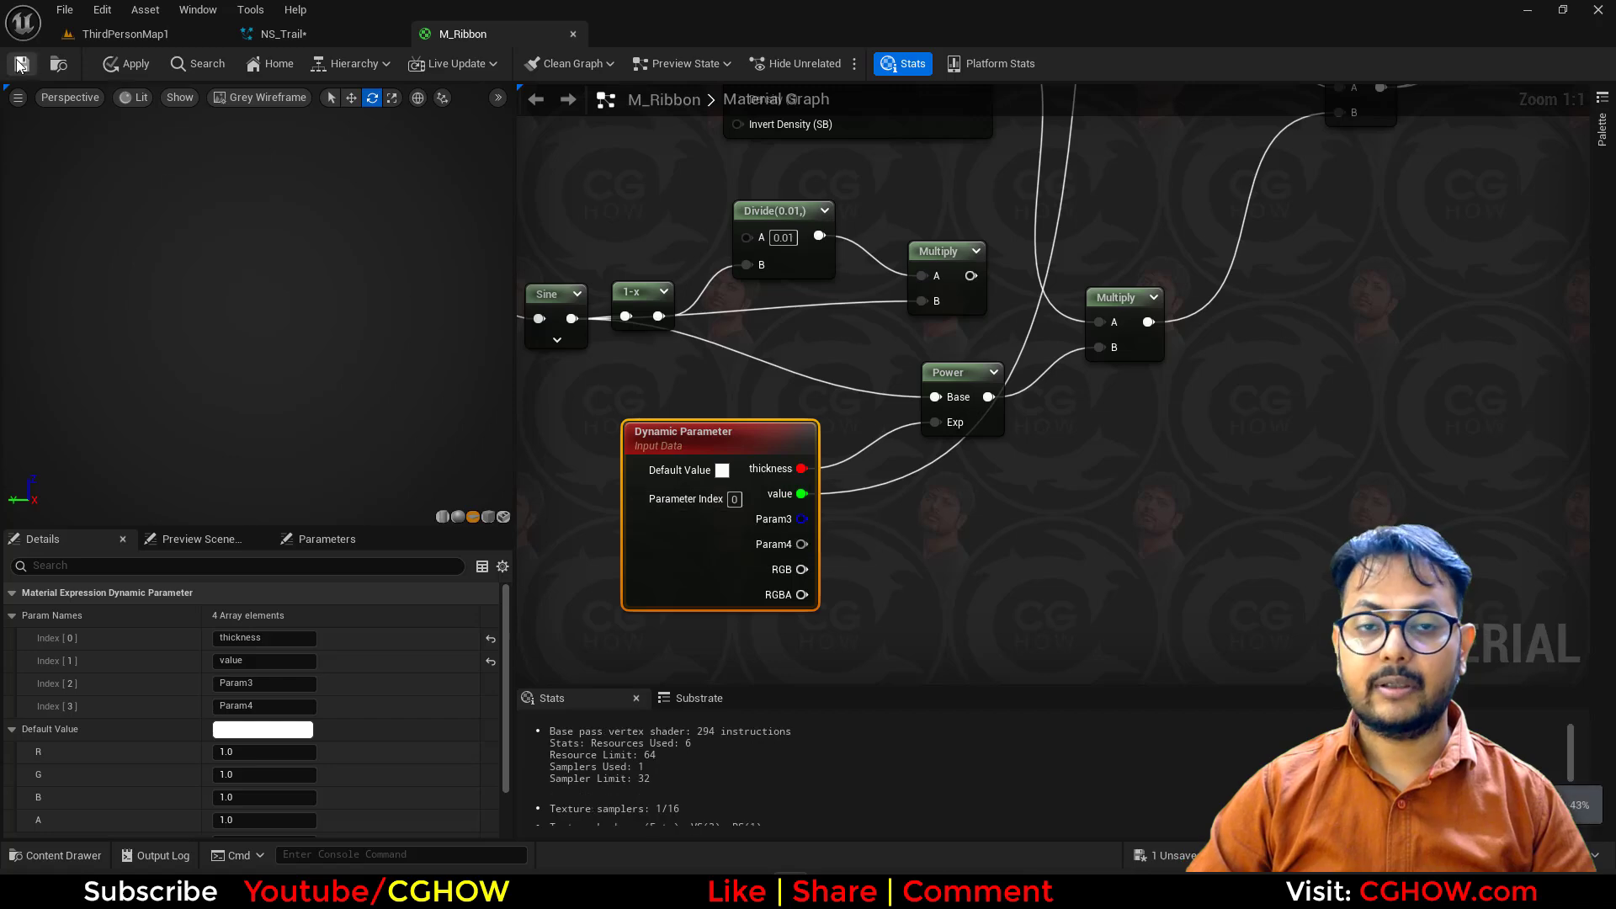
pyautogui.click(22, 65)
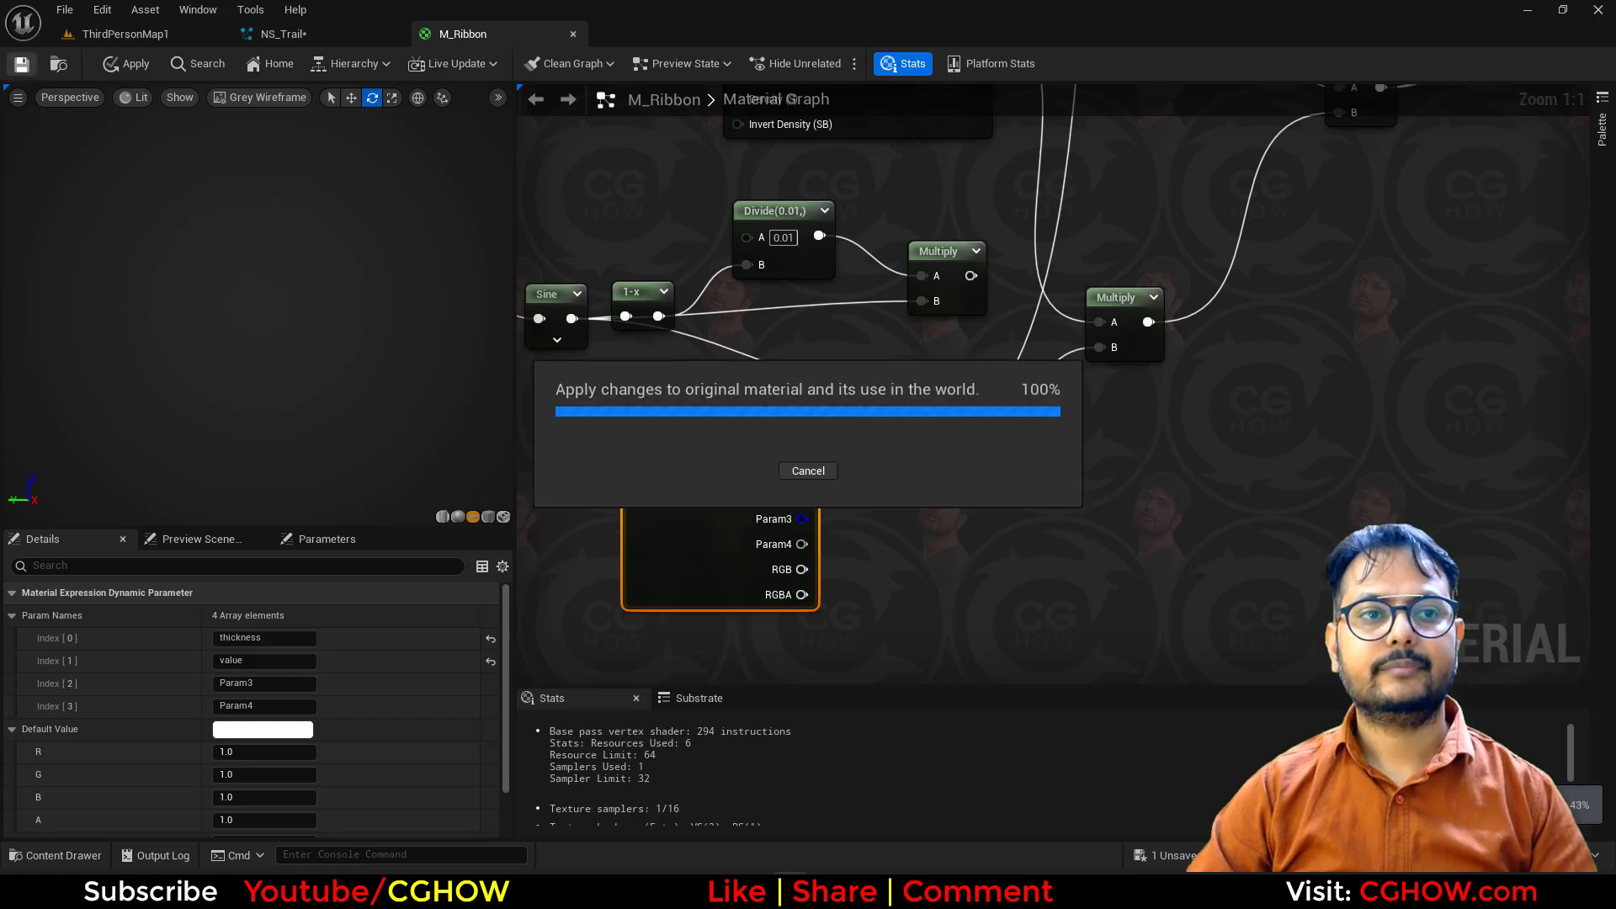
# Step: Refresh red_ribbon's Dynamic Material Parameters in NS_Trail and set thickness to 500 and value to 50
pyautogui.click(286, 34)
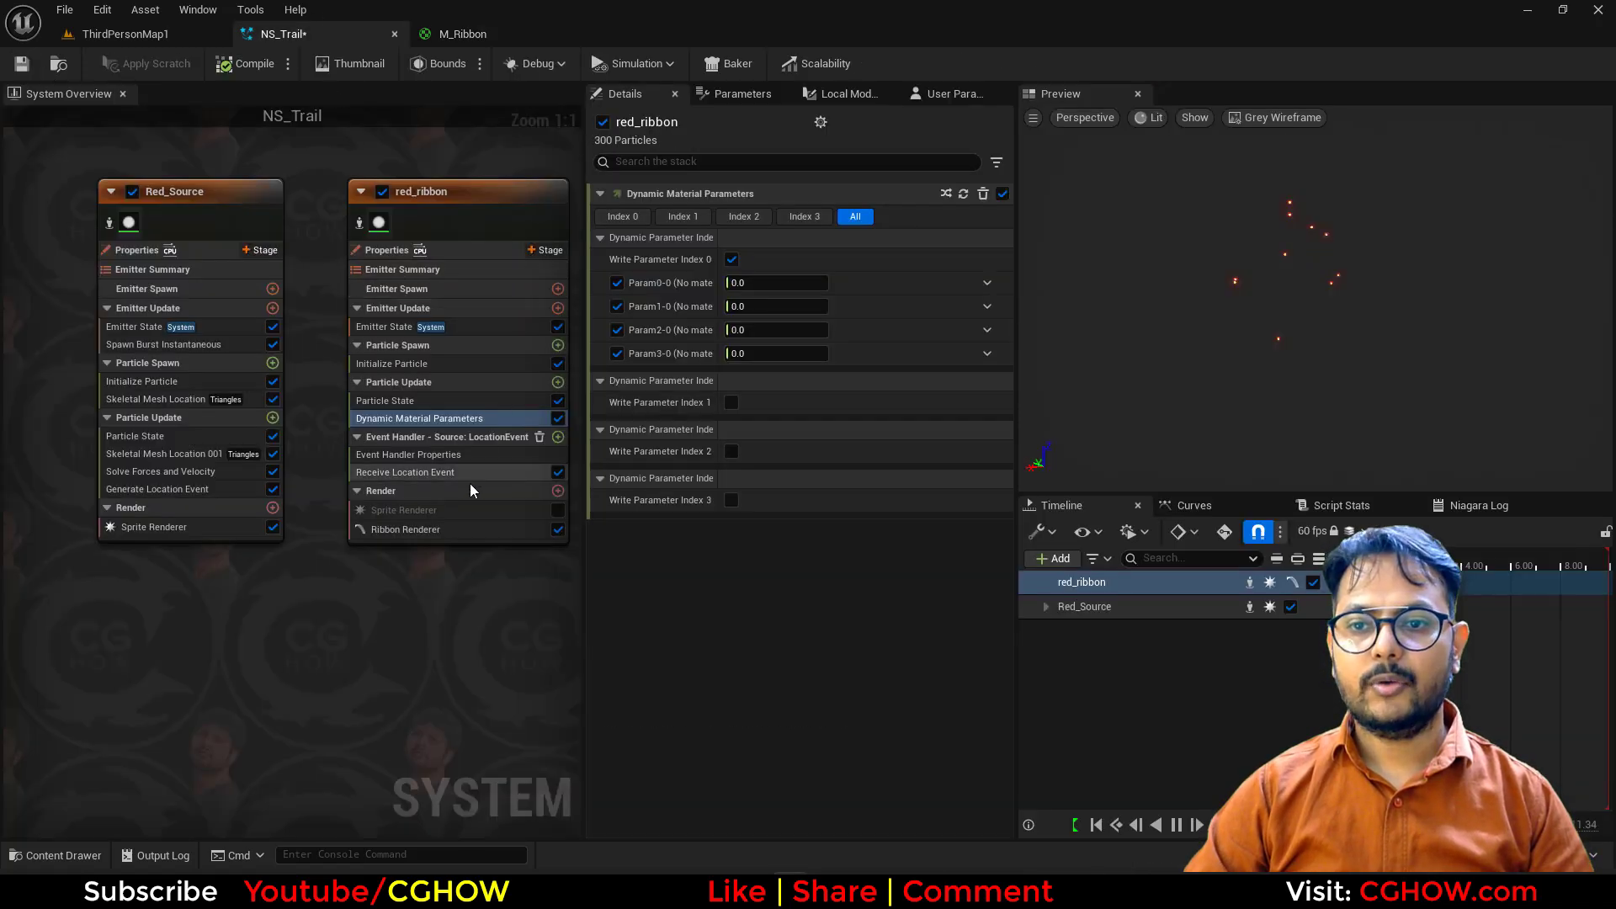
pyautogui.click(963, 195)
pyautogui.write('500')
pyautogui.press('Return')
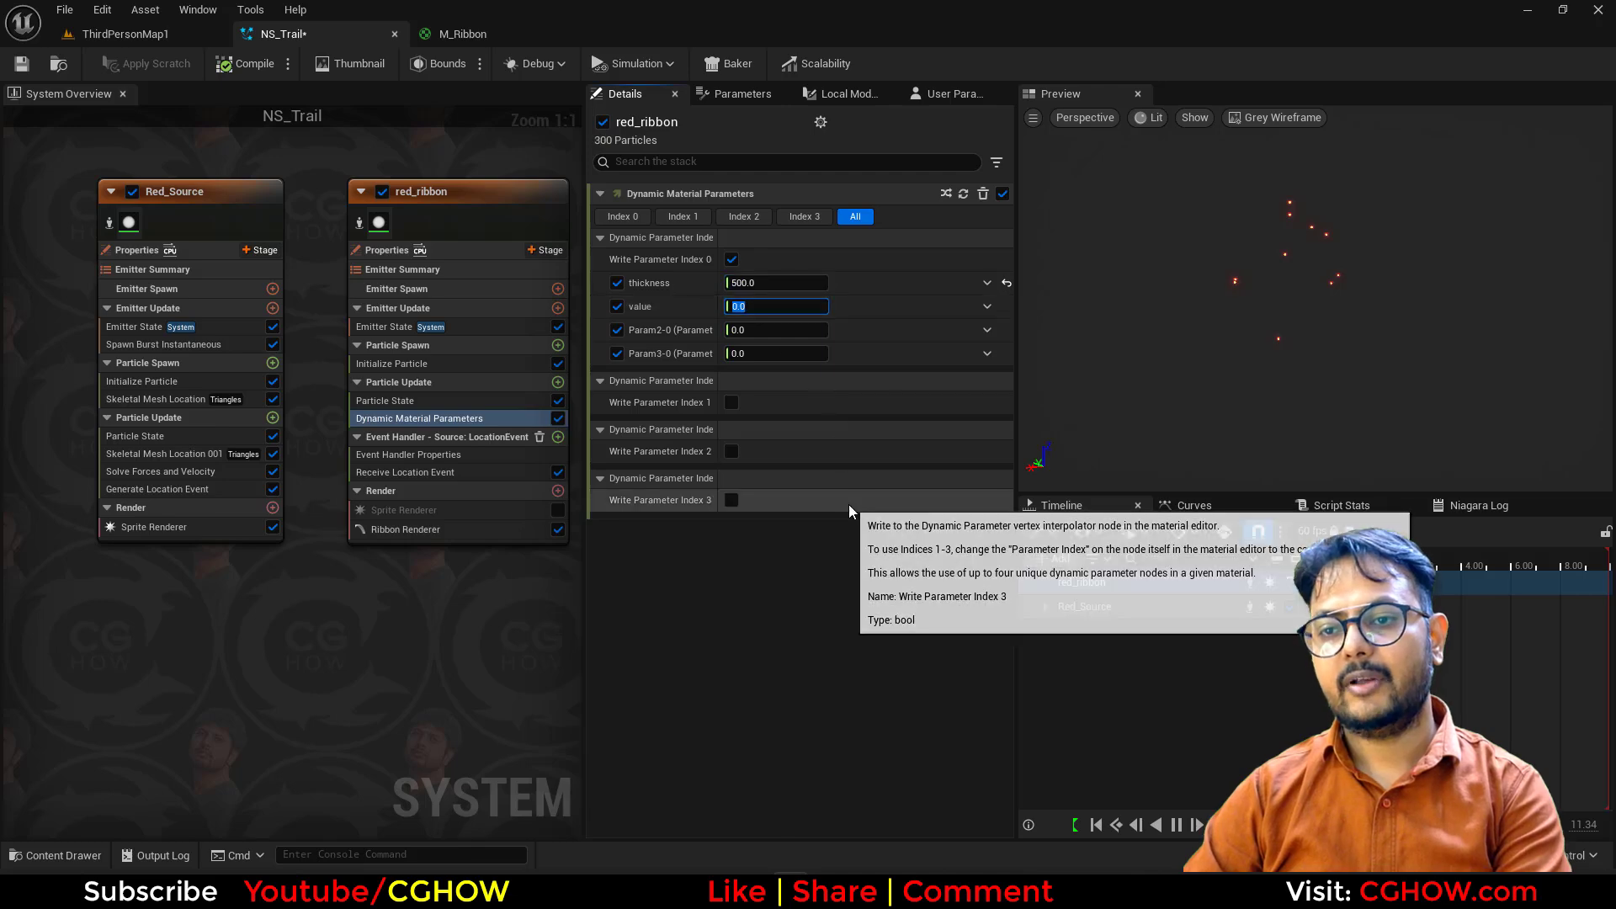
# Step: Play ThirdPersonMap1 and run the character to examine the brighter ribbon cores, ending the session after that
pyautogui.click(161, 35)
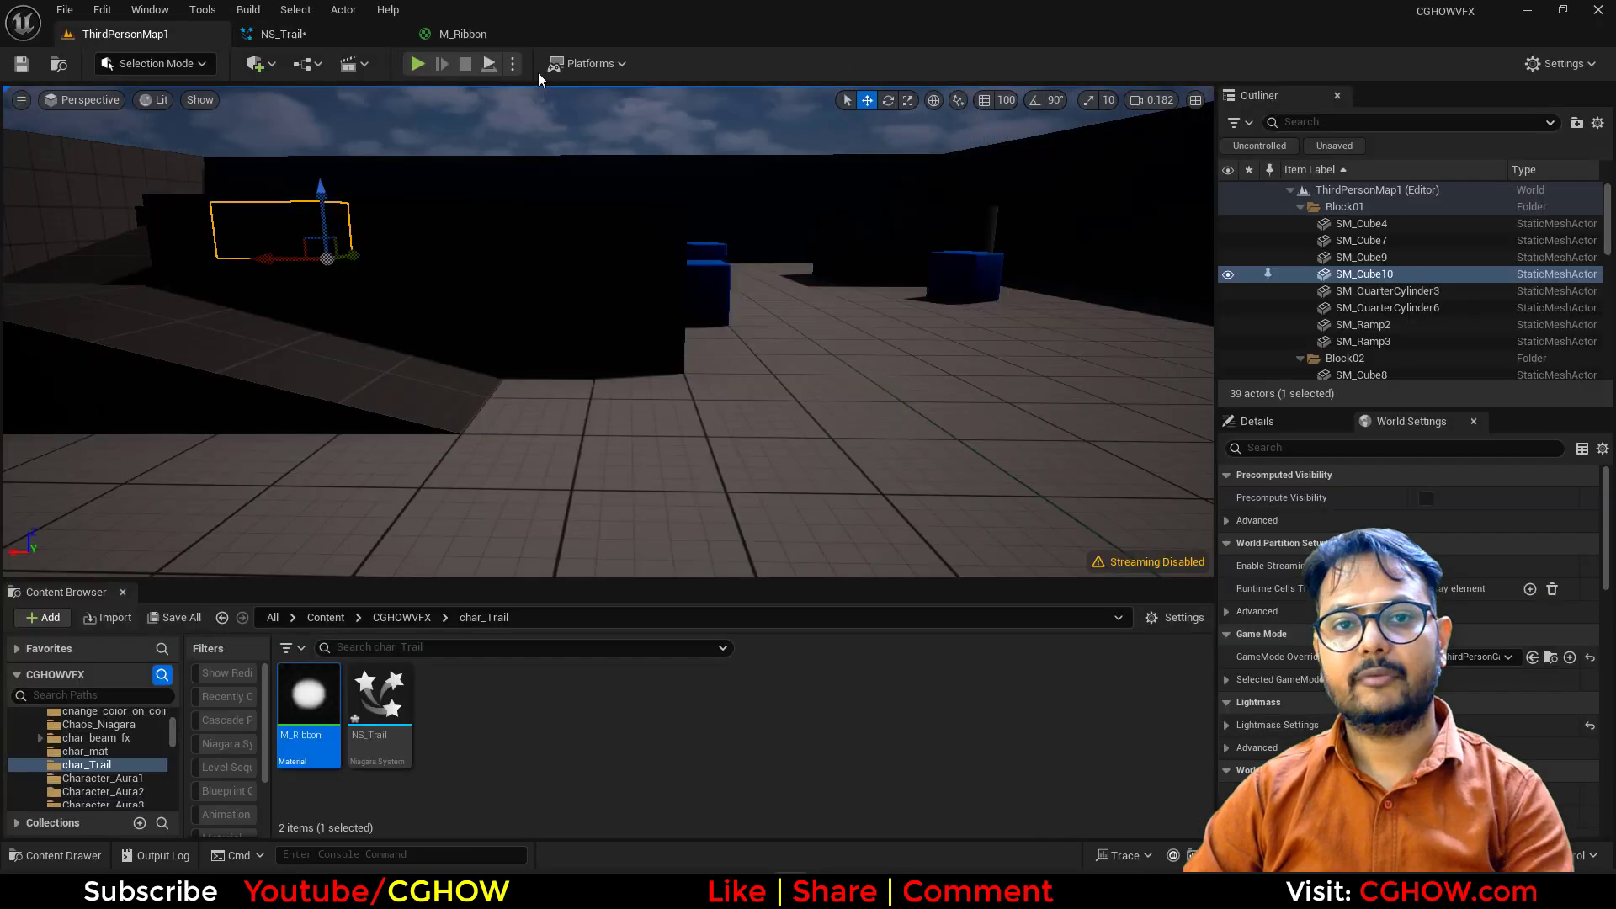
pyautogui.click(421, 61)
pyautogui.press('a')
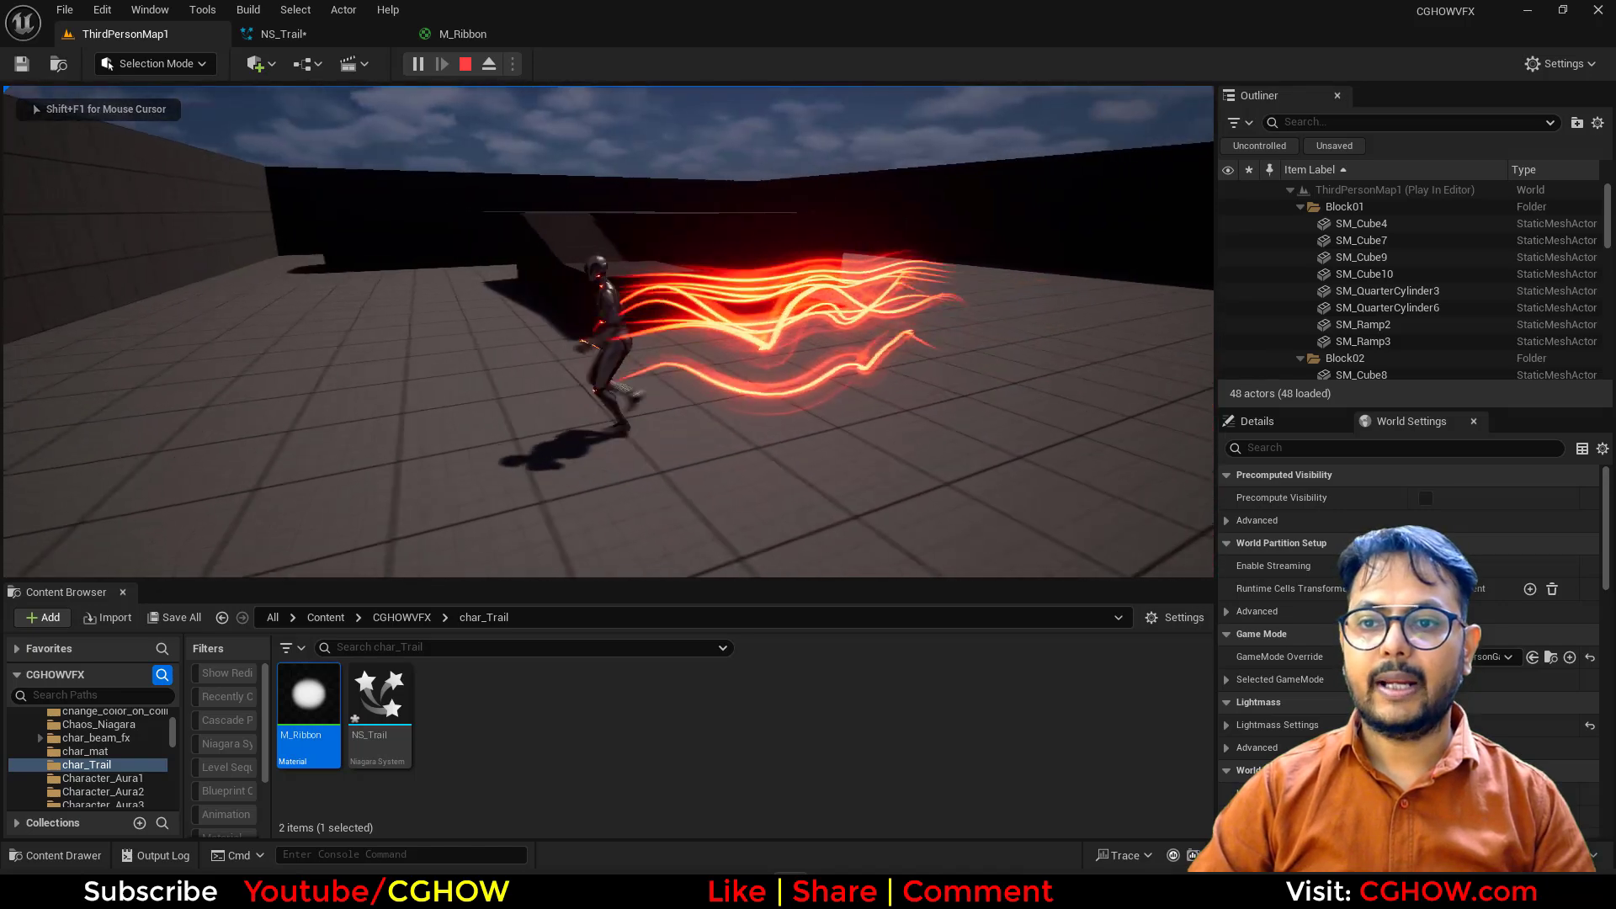
pyautogui.press('Escape')
# Step: Set the thickness of red_ribbon's Dynamic Material Parameters in NS_Trail to 1000
pyautogui.click(471, 34)
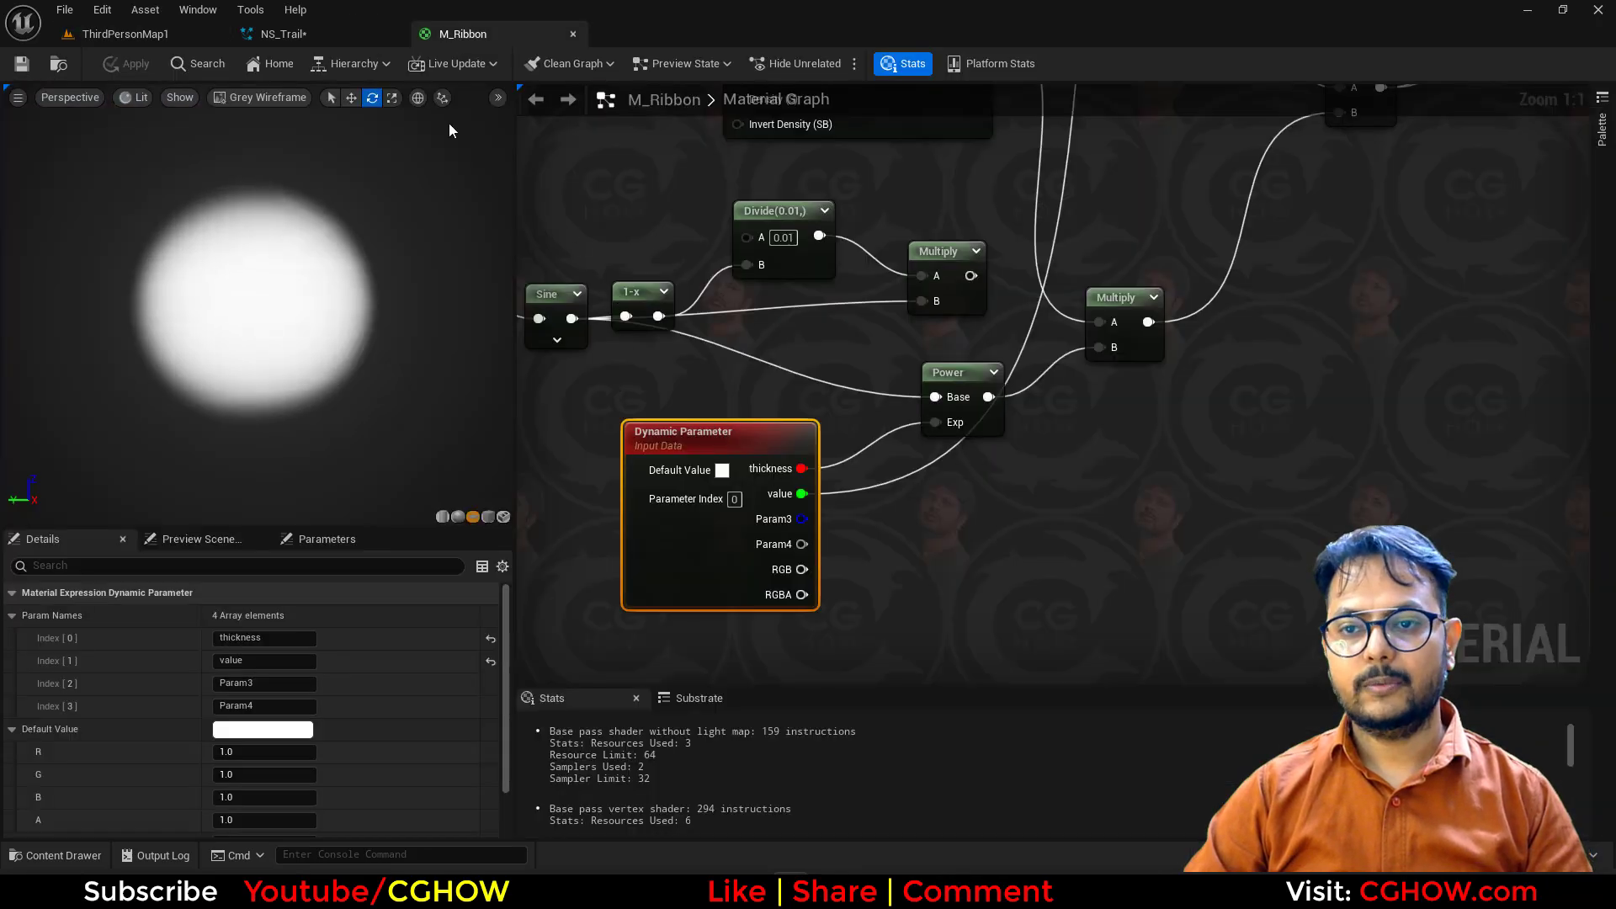
pyautogui.click(354, 38)
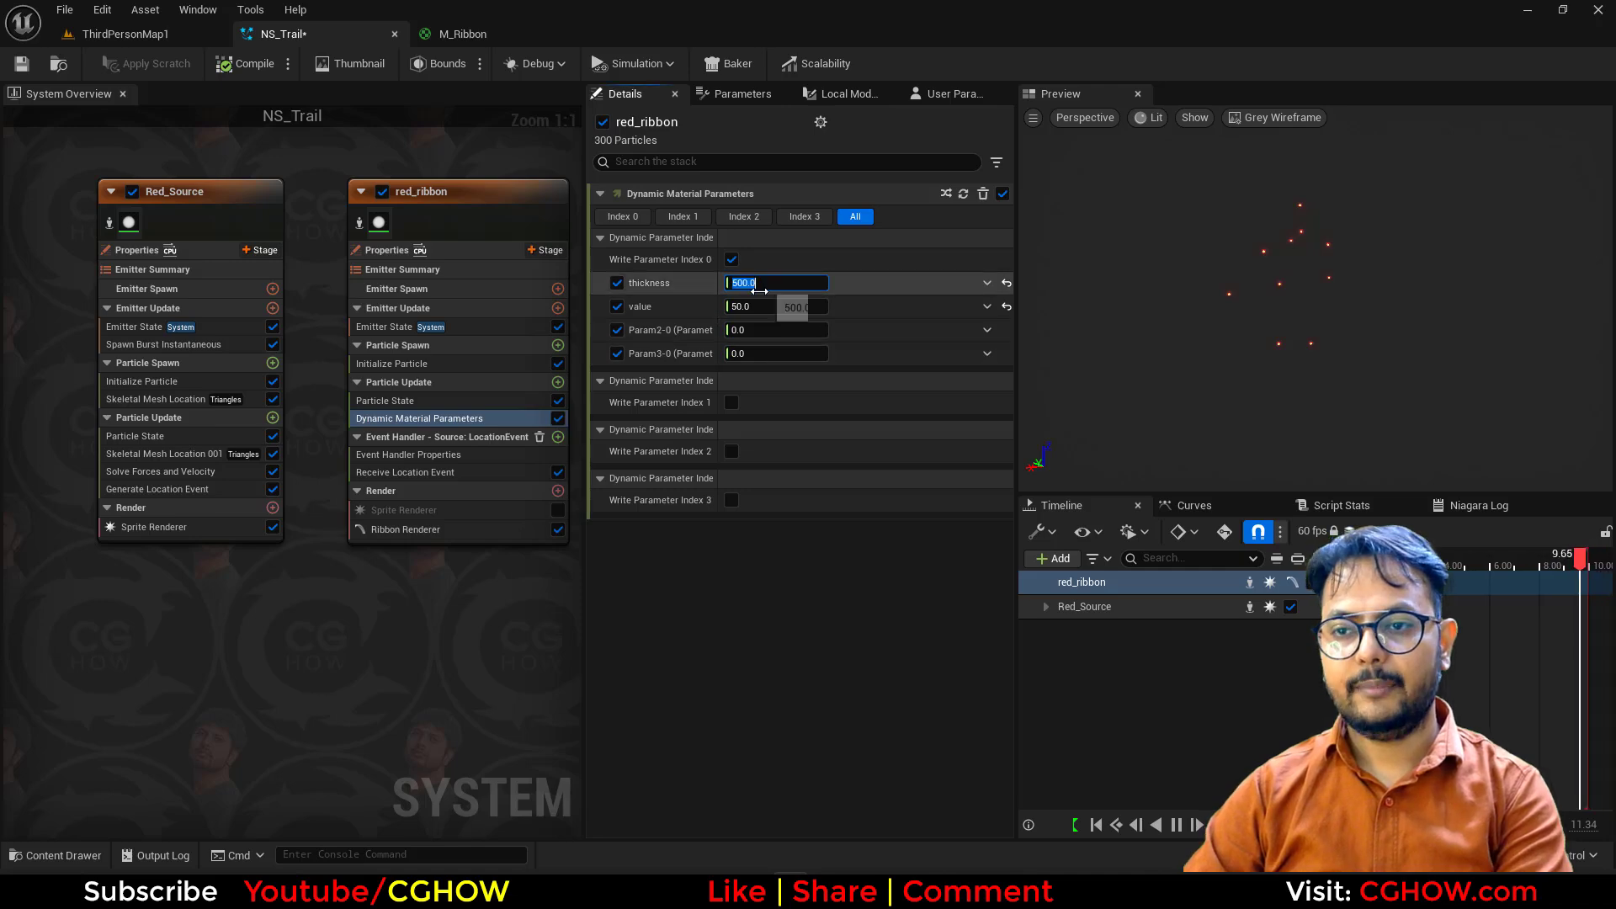
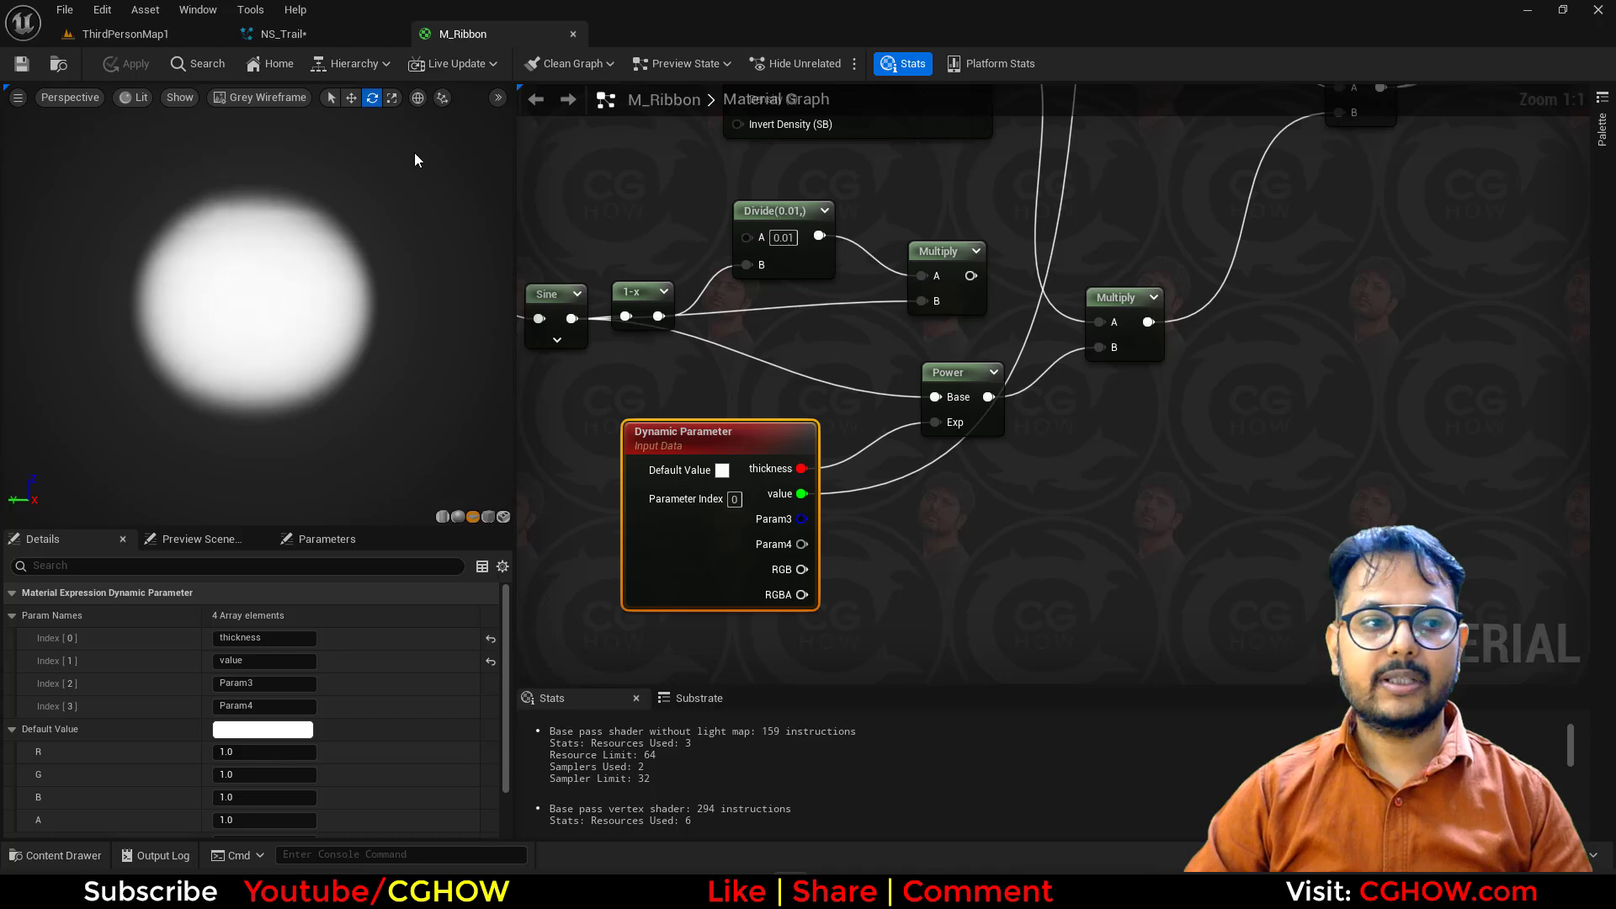
pyautogui.click(307, 38)
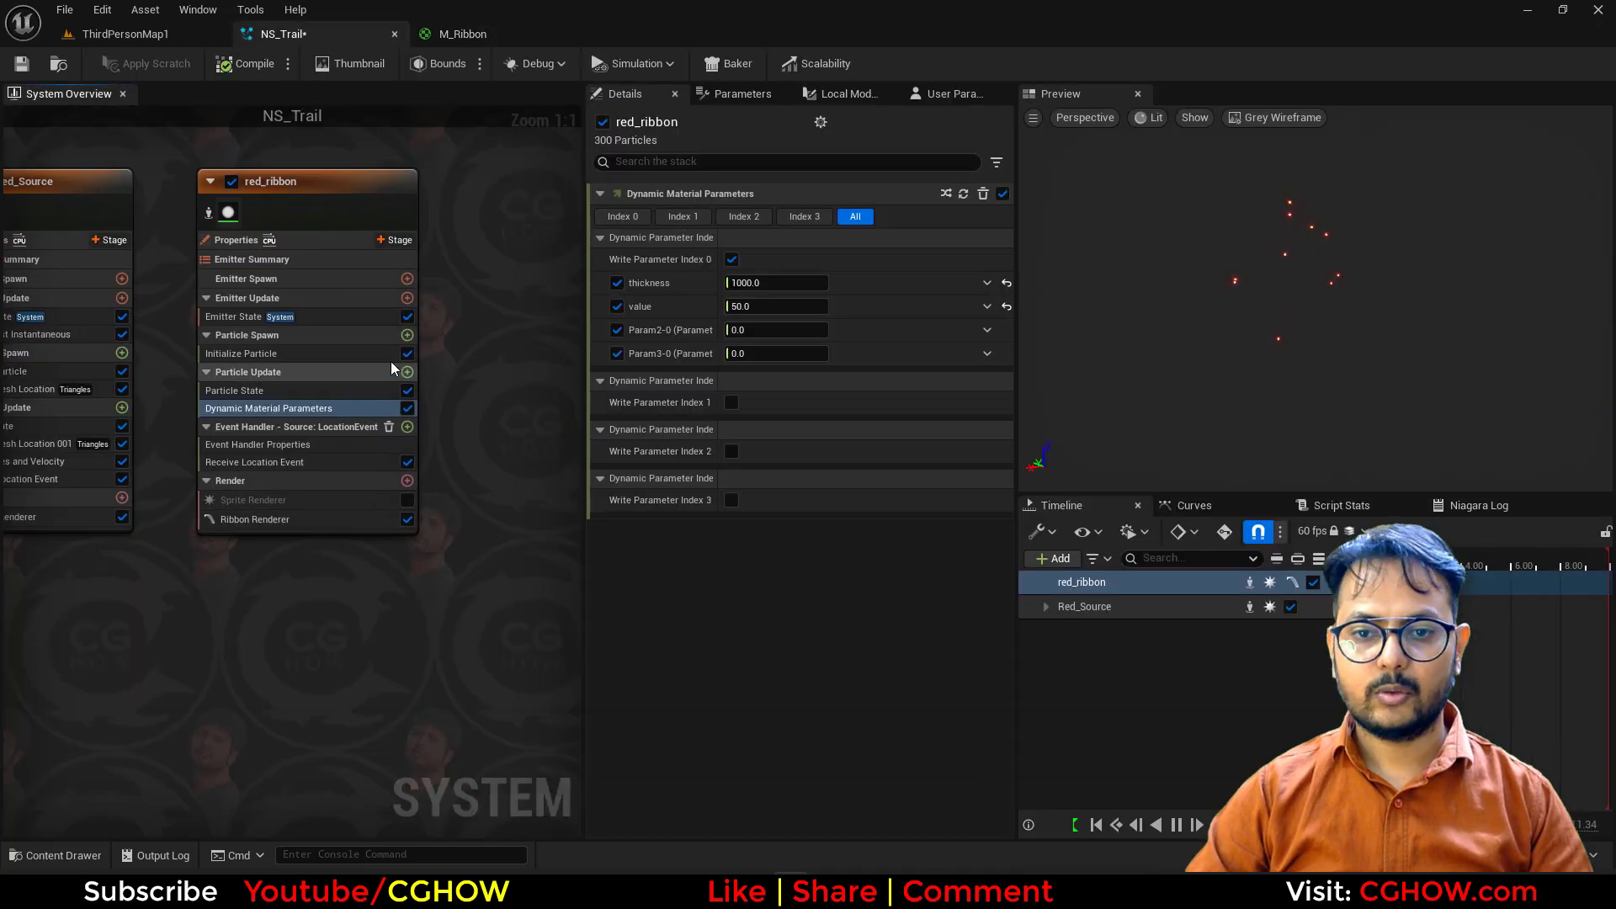
# Step: Add Scale Color to red_ribbon's Particle Update and drive Scale Alpha by a Float from Curve falling steeply from 1 to 0
pyautogui.click(408, 371)
pyautogui.click(107, 488)
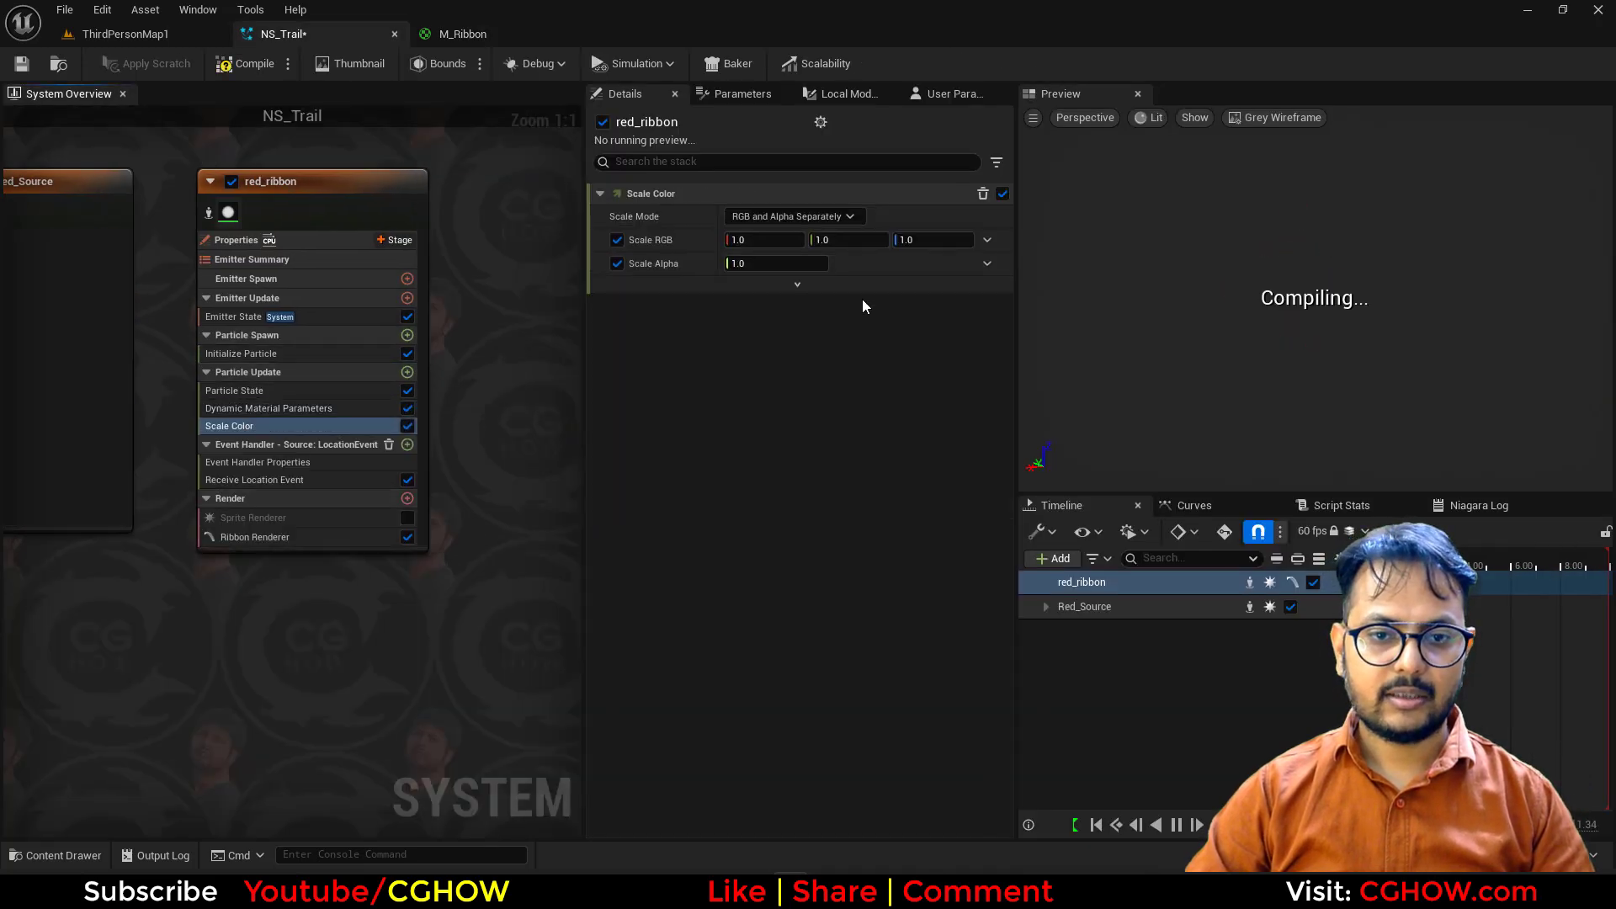
pyautogui.click(988, 265)
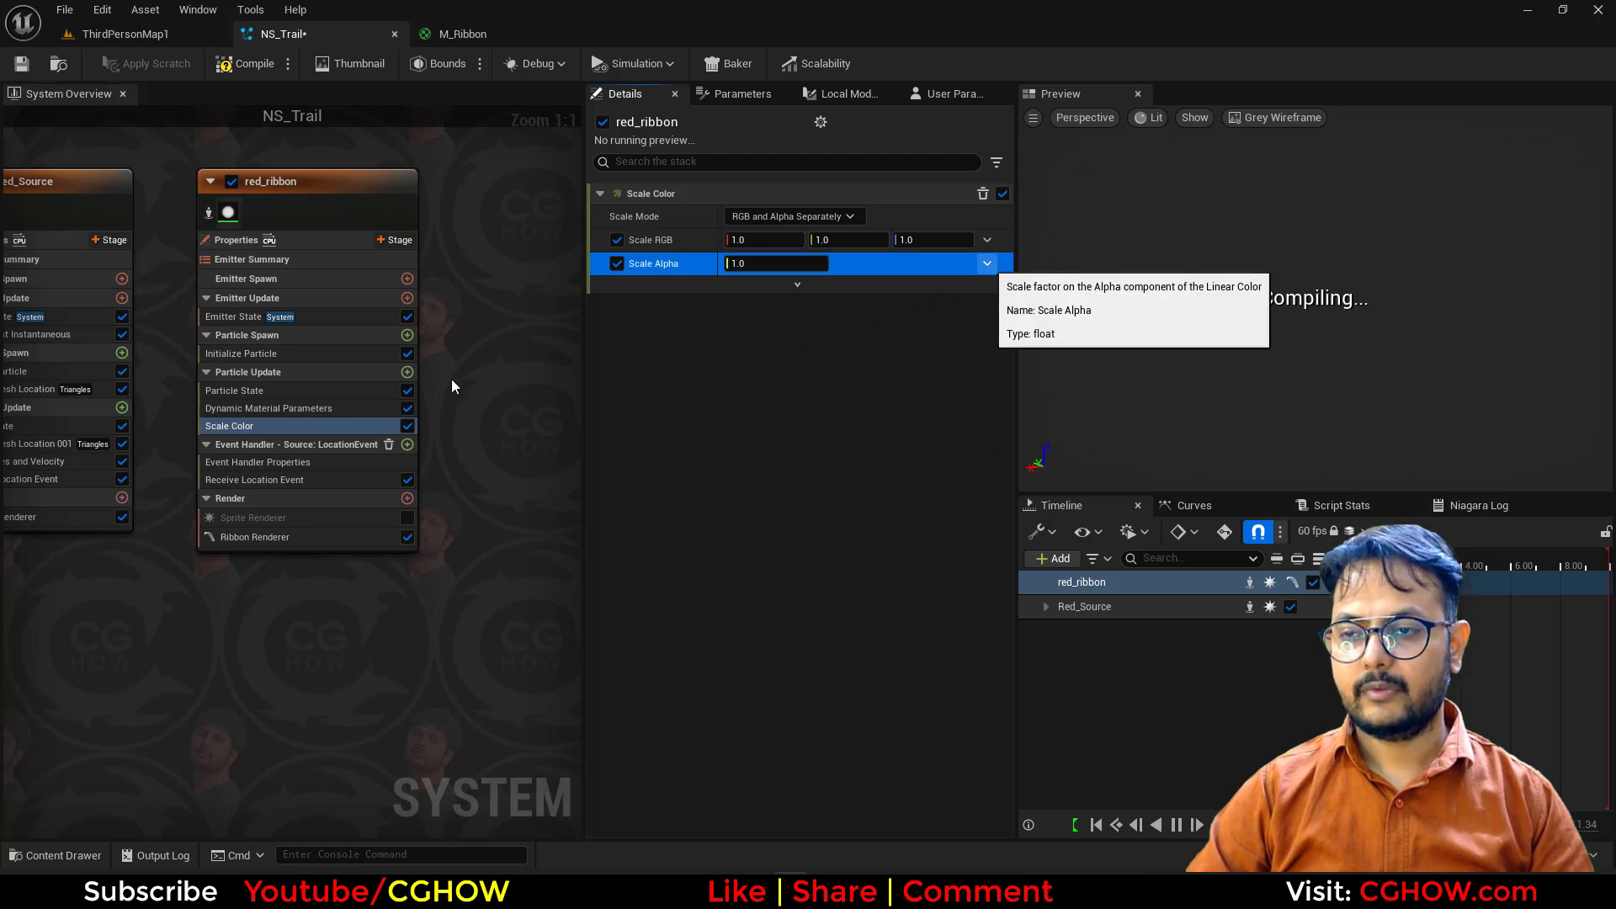
pyautogui.click(673, 389)
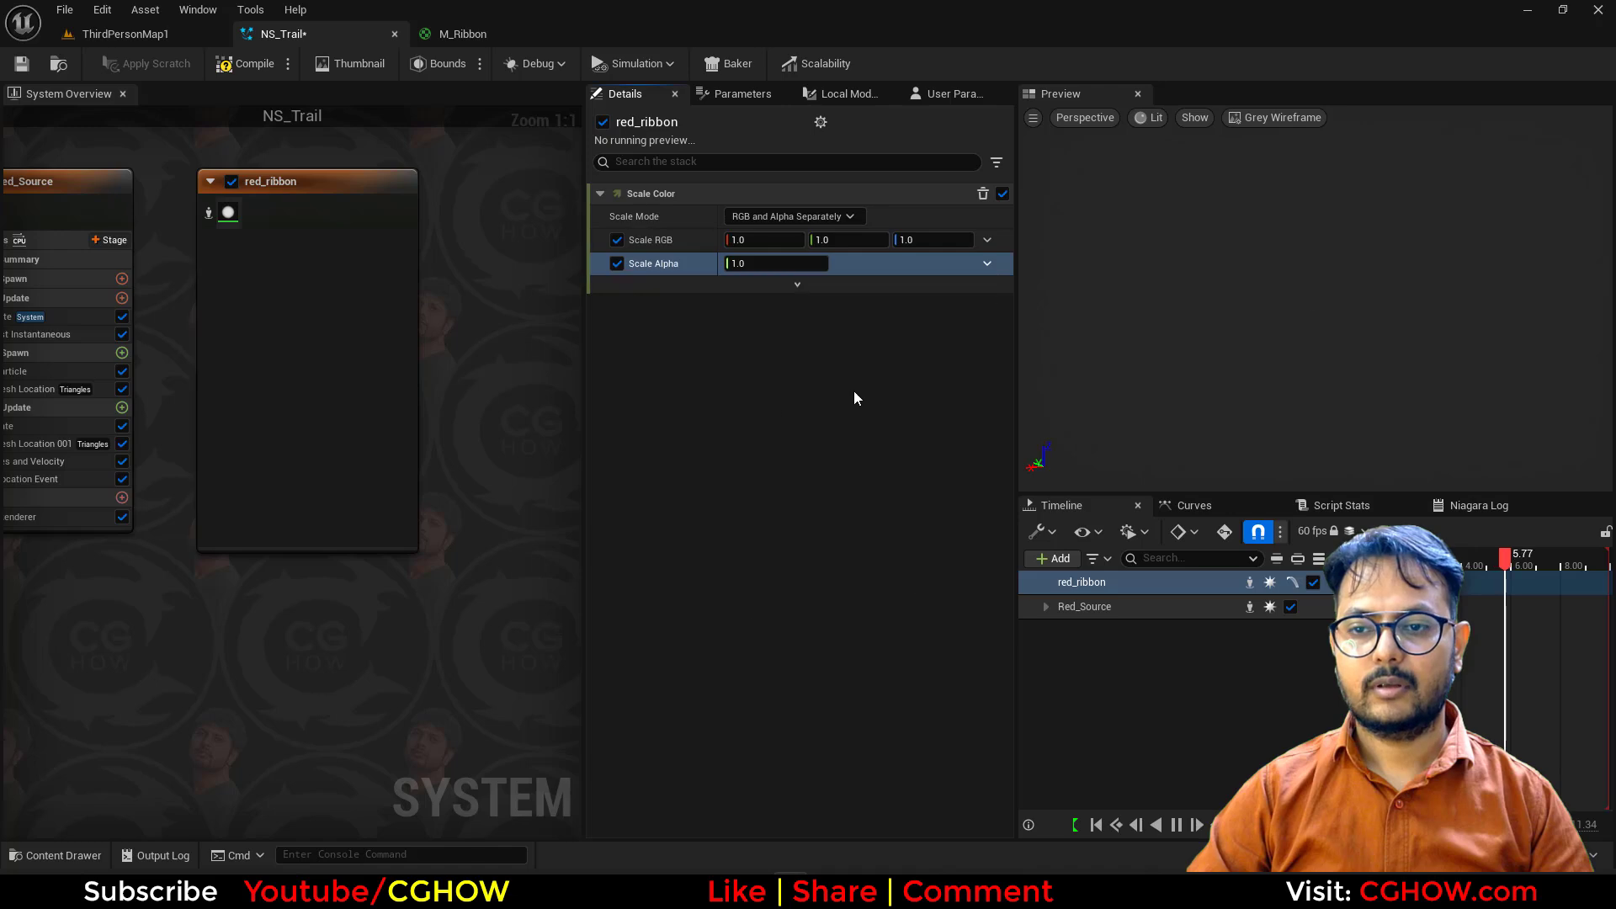
pyautogui.moveTo(572, 296); pyautogui.dragTo(574, 297)
pyautogui.press('1')
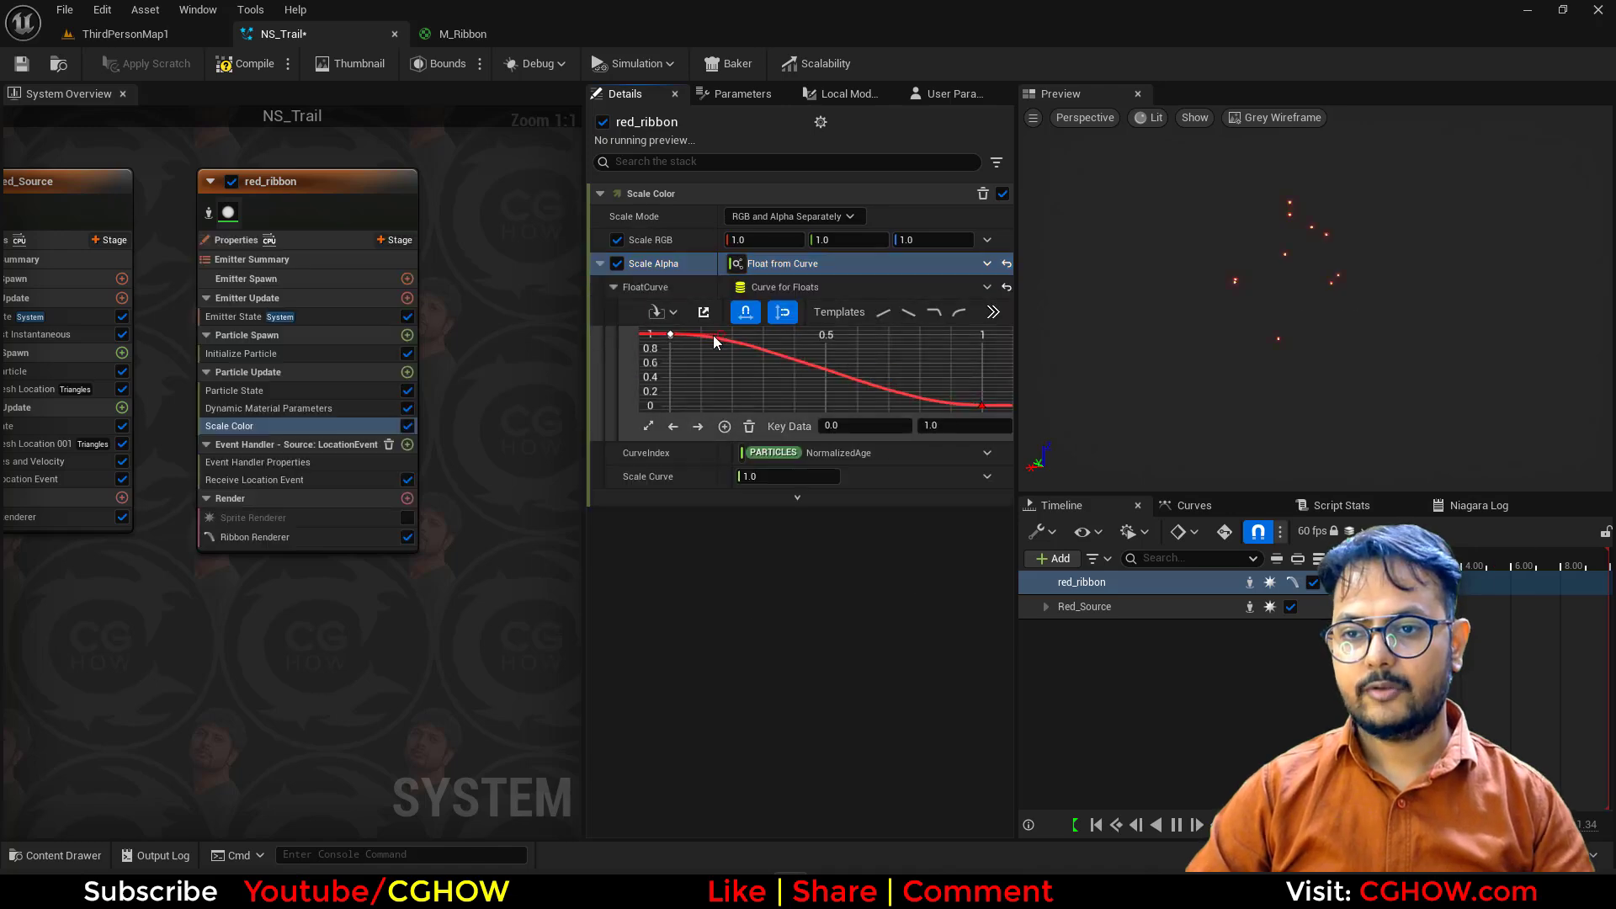
pyautogui.moveTo(720, 338); pyautogui.dragTo(716, 366)
# Step: Play ThirdPersonMap1, run and jump with the character to examine the trail fade-out, and stop the session
pyautogui.click(89, 35)
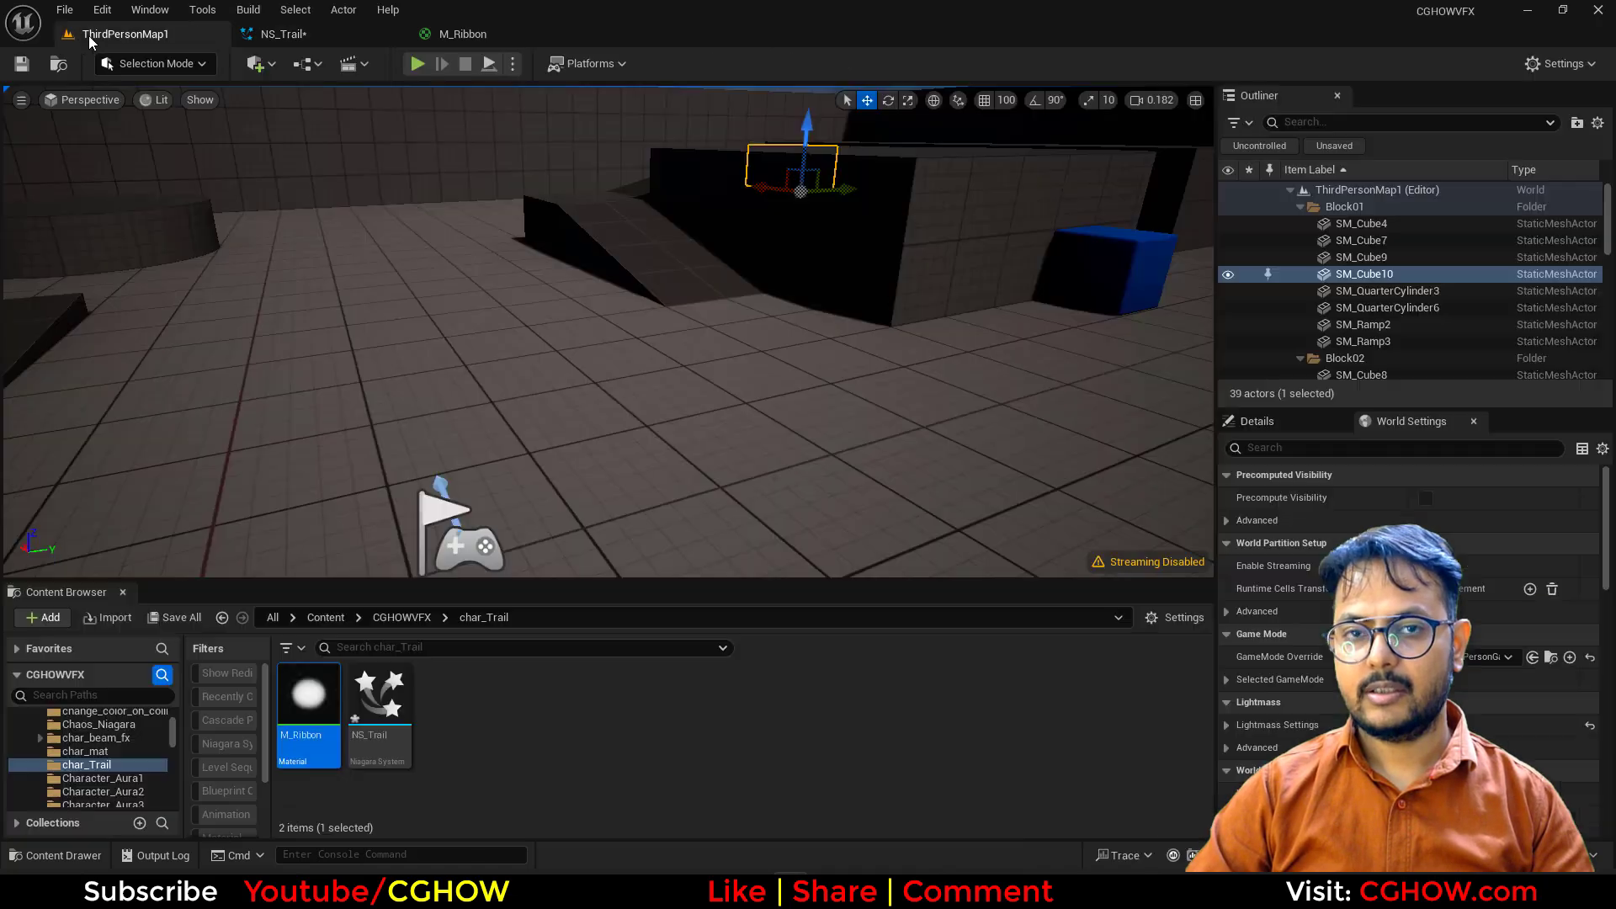
pyautogui.hotkey('alt', 'p')
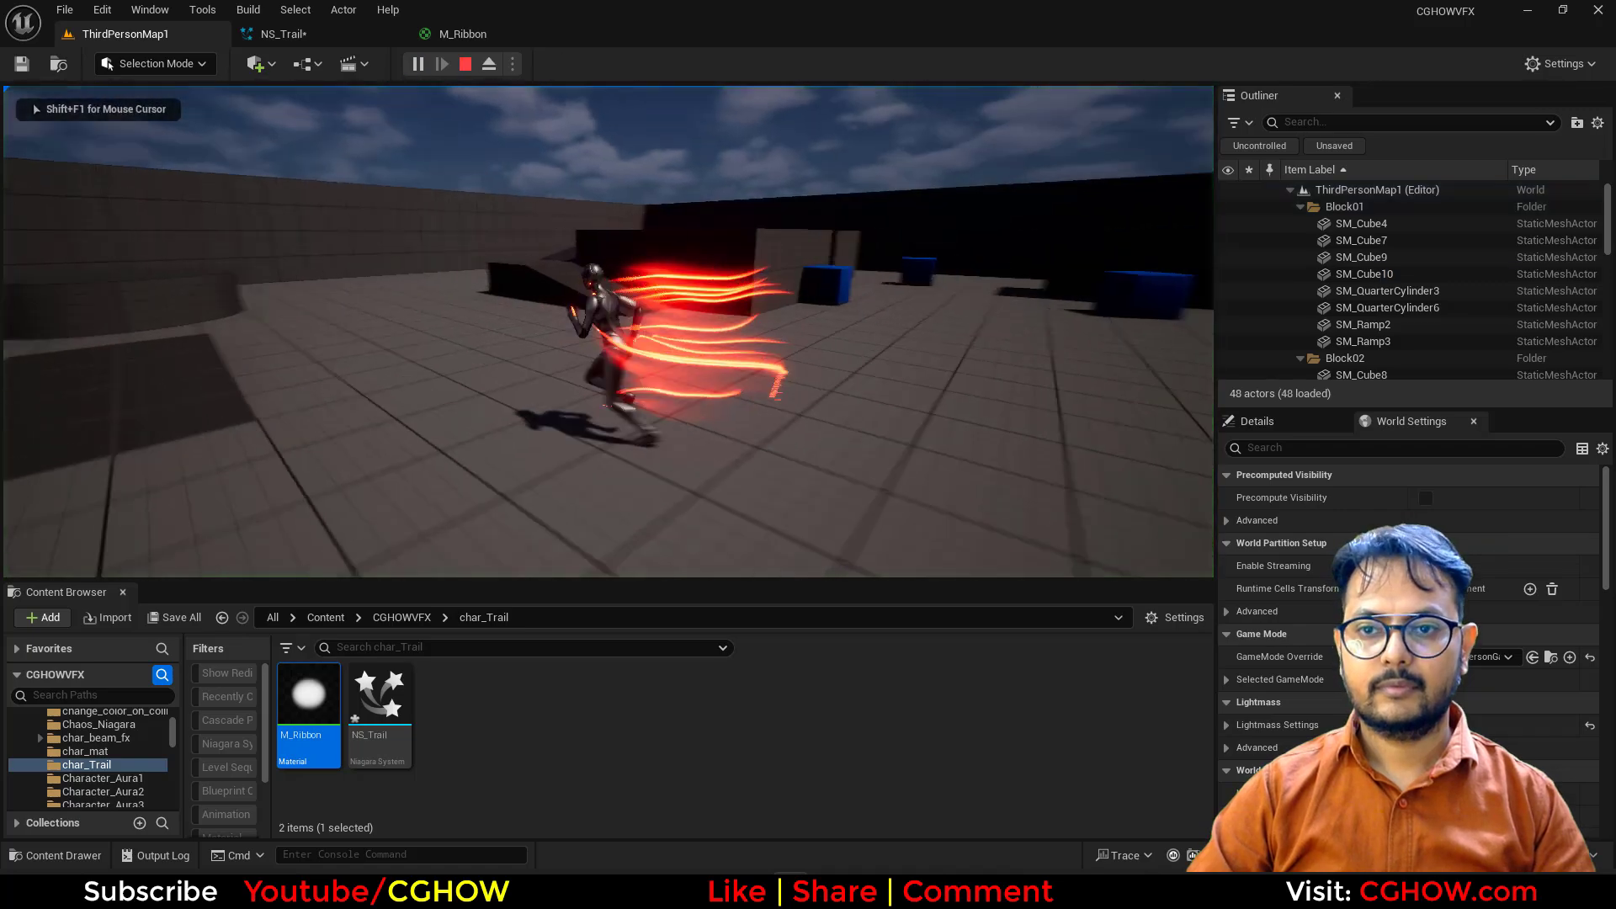
pyautogui.press('space')
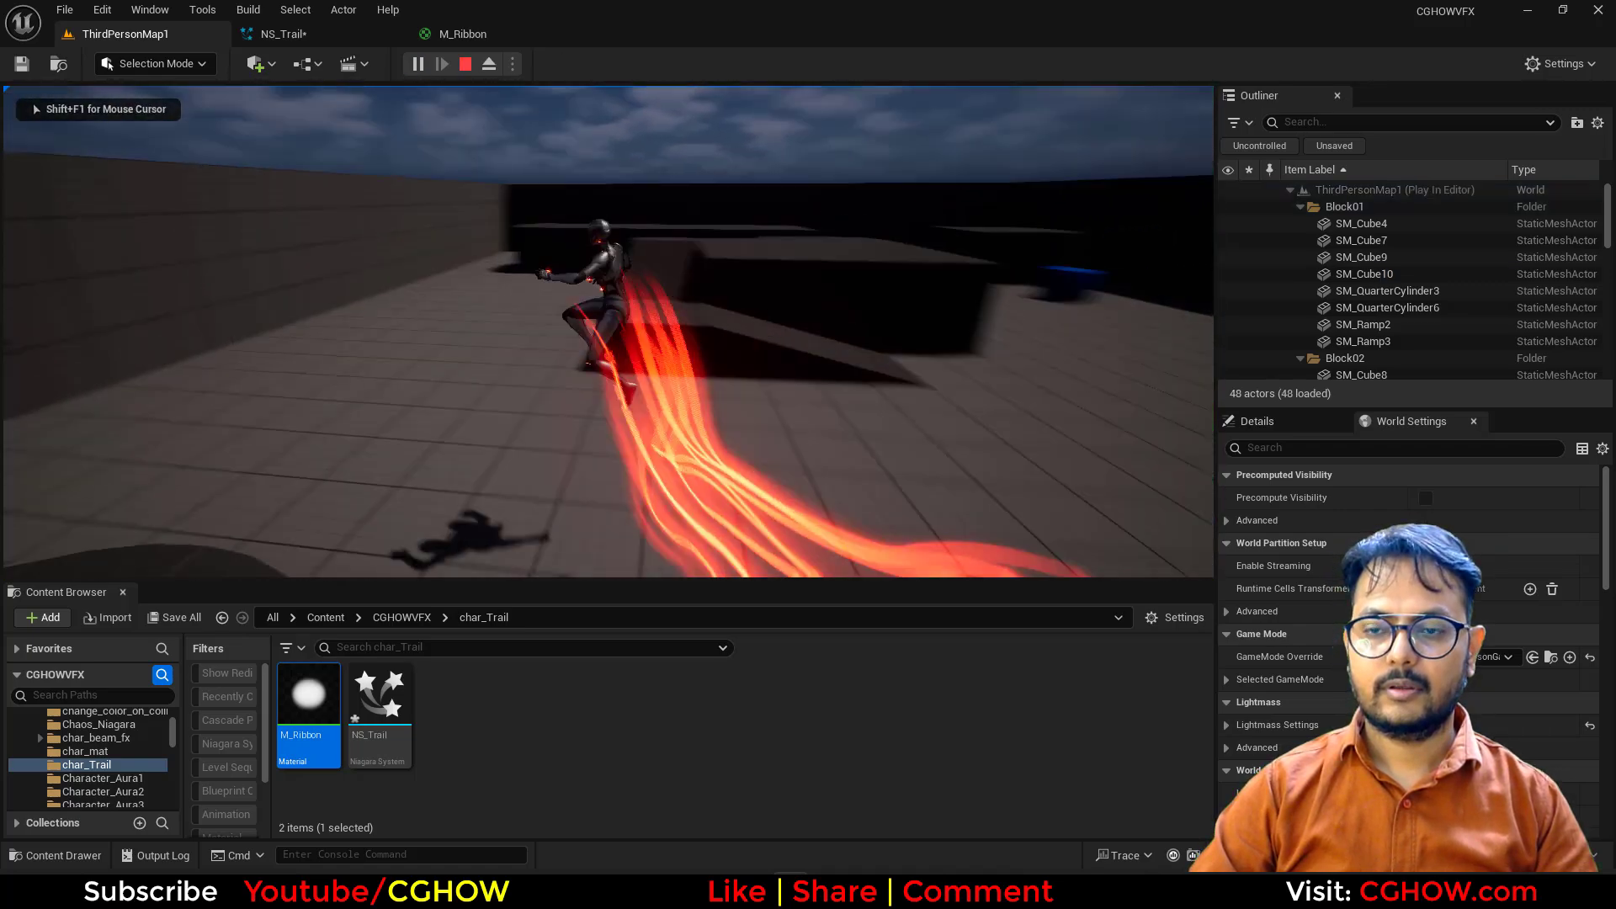
pyautogui.press('Escape')
# Step: Set the Spawn Count of Red_Source's Spawn Burst Instantaneous in NS_Trail to 5
pyautogui.click(335, 29)
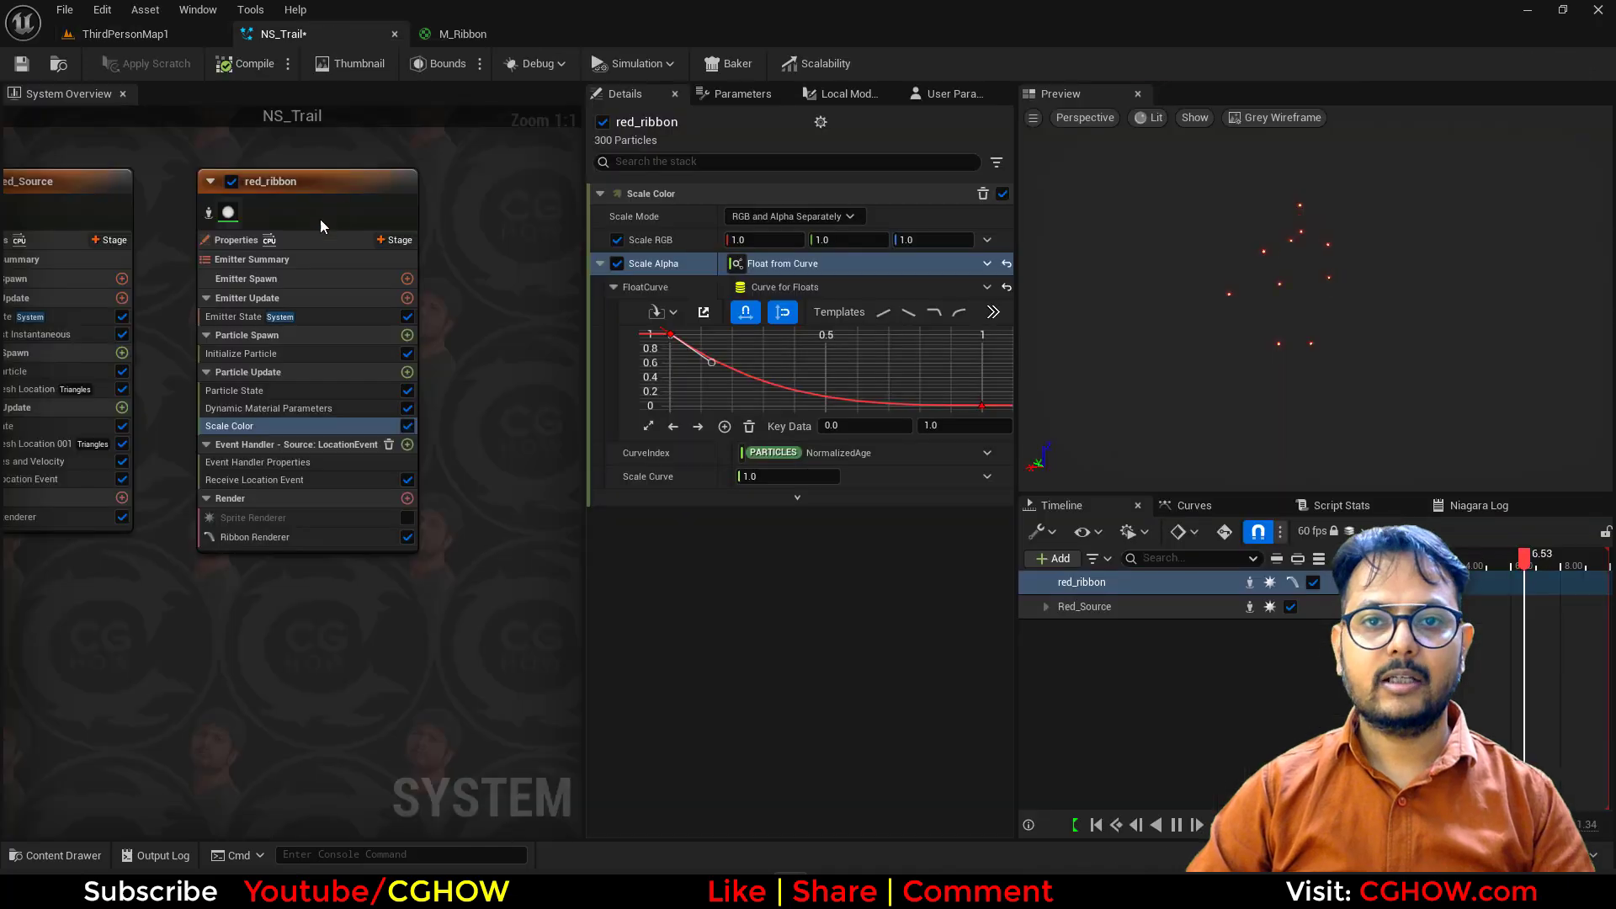
pyautogui.click(133, 350)
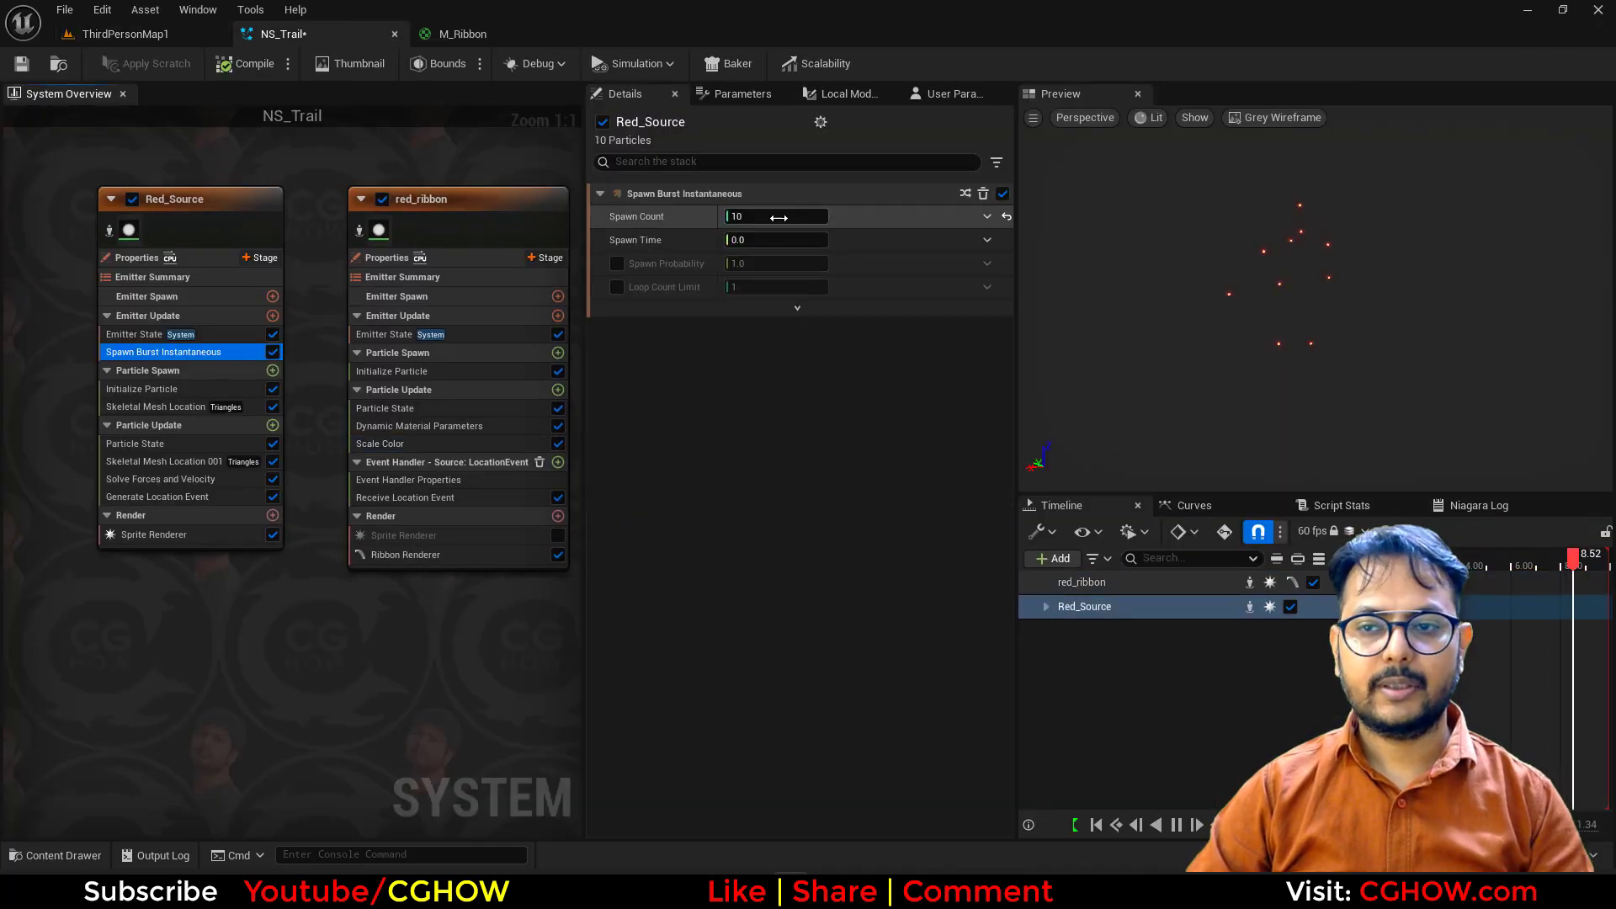
pyautogui.write('5')
pyautogui.press('Return')
# Step: Duplicate the Red_Source and red_ribbon emitters below the originals in the system overview
pyautogui.scroll(-3, 335, 609)
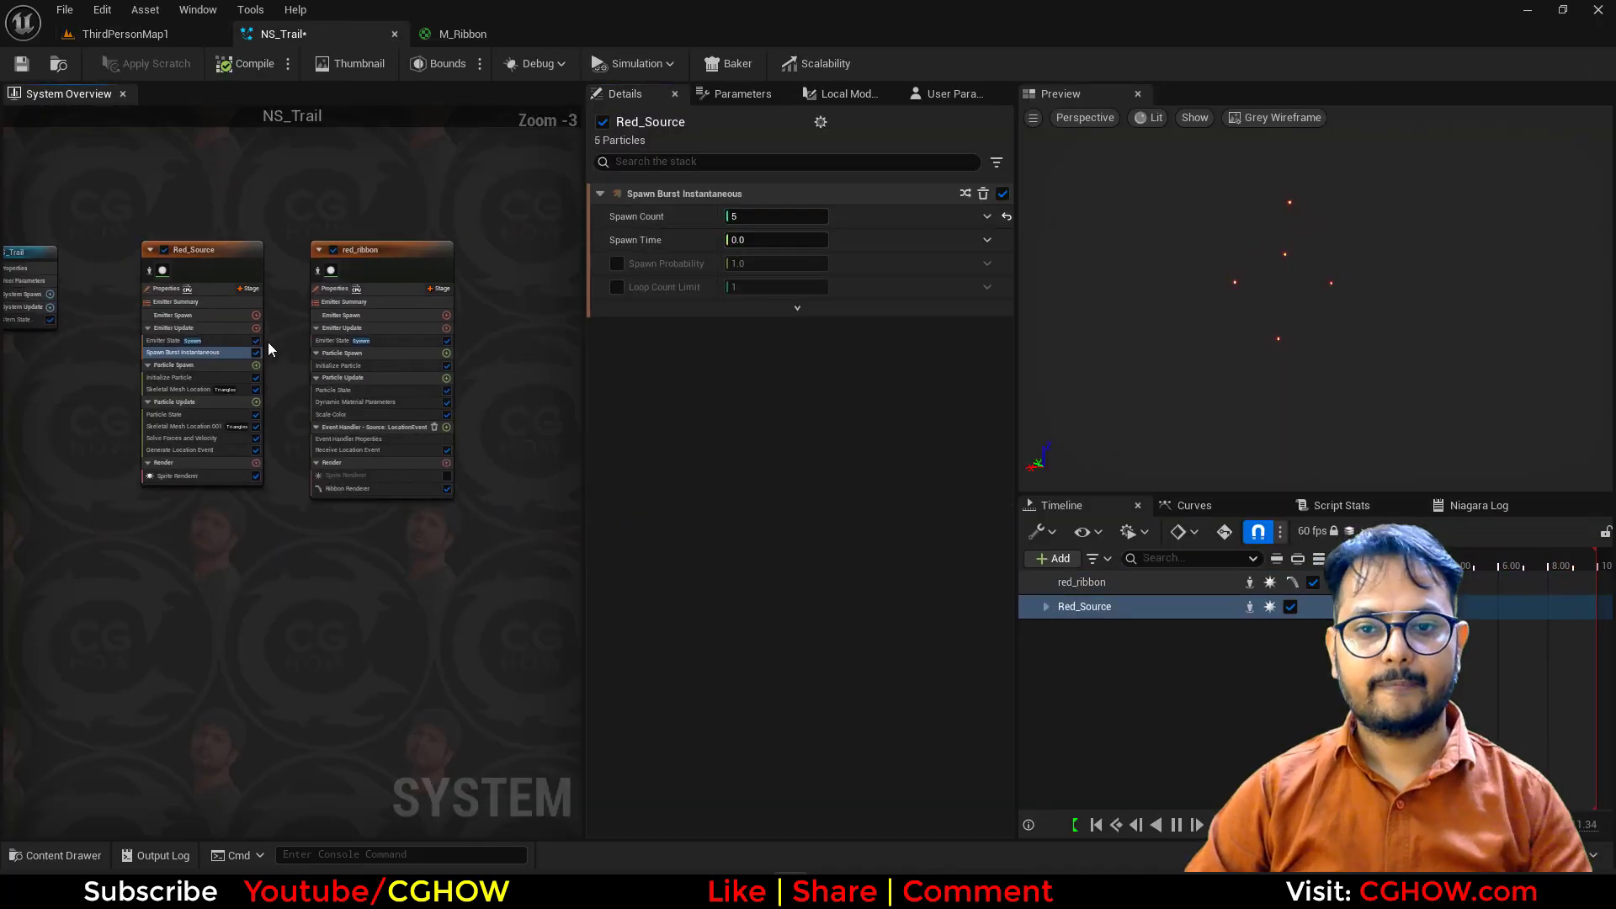
pyautogui.moveTo(464, 339); pyautogui.dragTo(352, 507)
pyautogui.moveTo(259, 618); pyautogui.dragTo(215, 438, button='right')
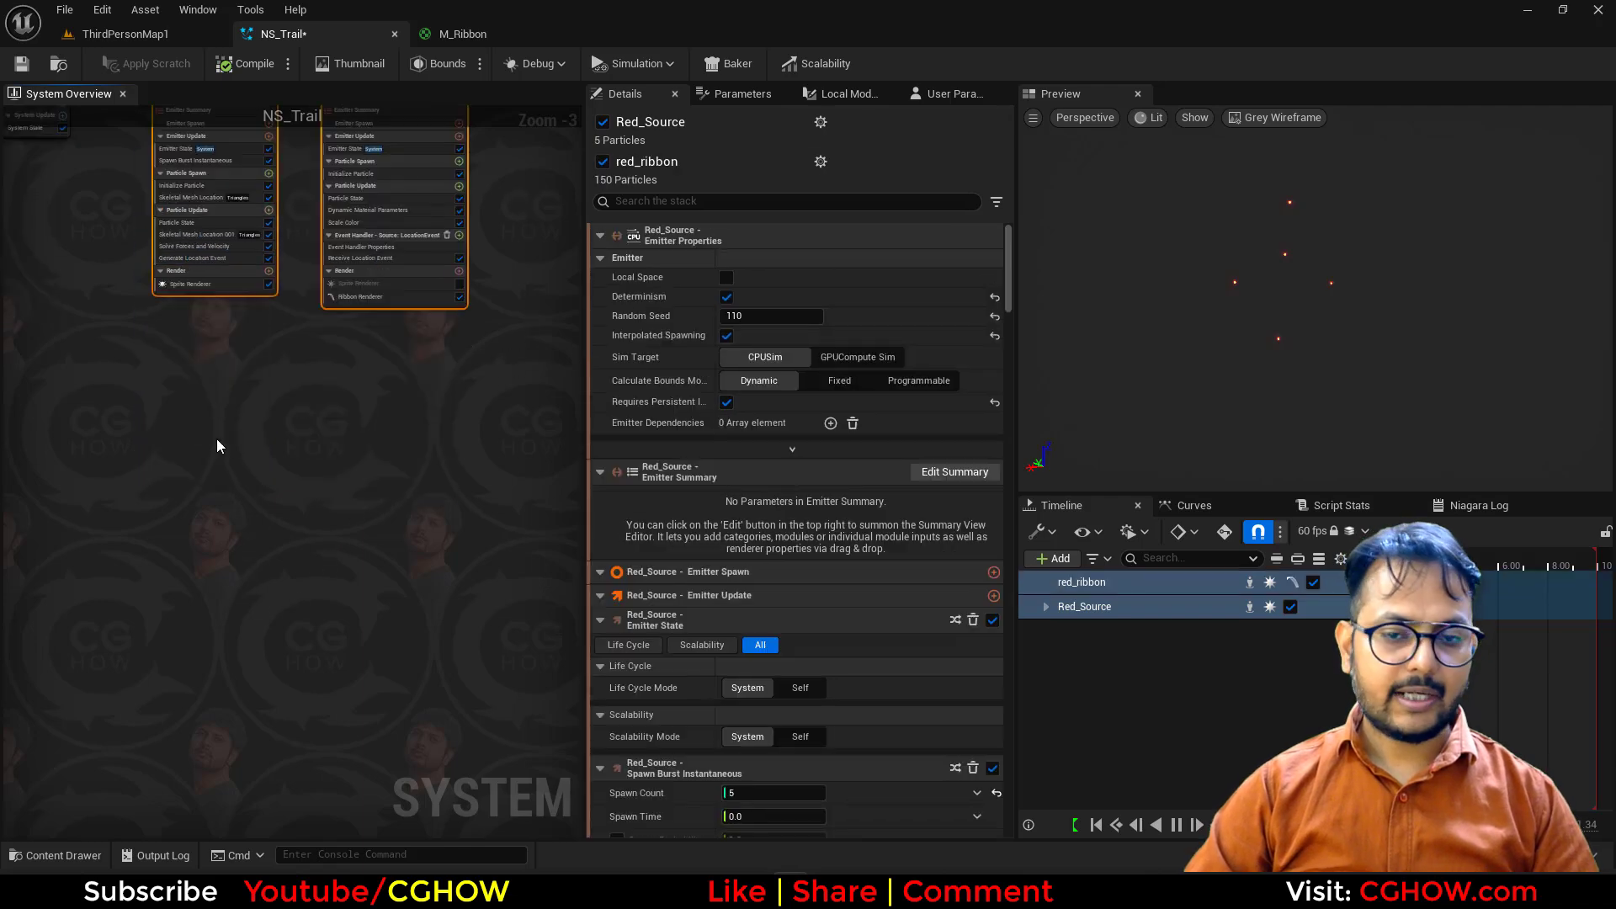
pyautogui.click(213, 441)
pyautogui.hotkey('ctrl', 'v')
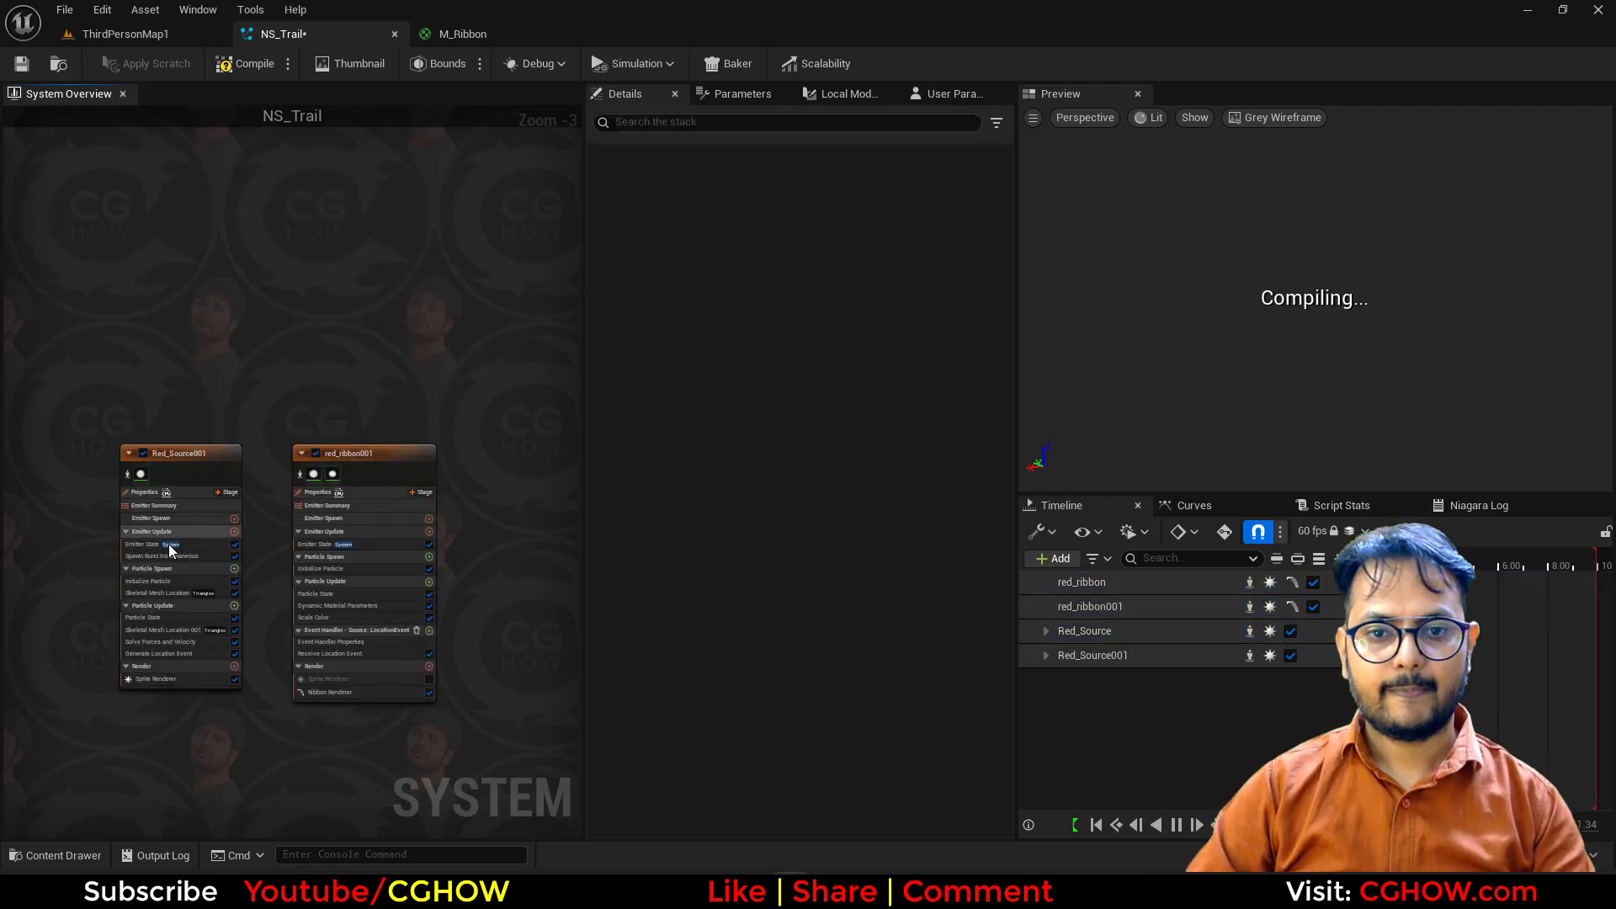
# Step: Rename the duplicated source emitter blueSource001 and the duplicated ribbon emitter blue_ribbon001
pyautogui.click(164, 450)
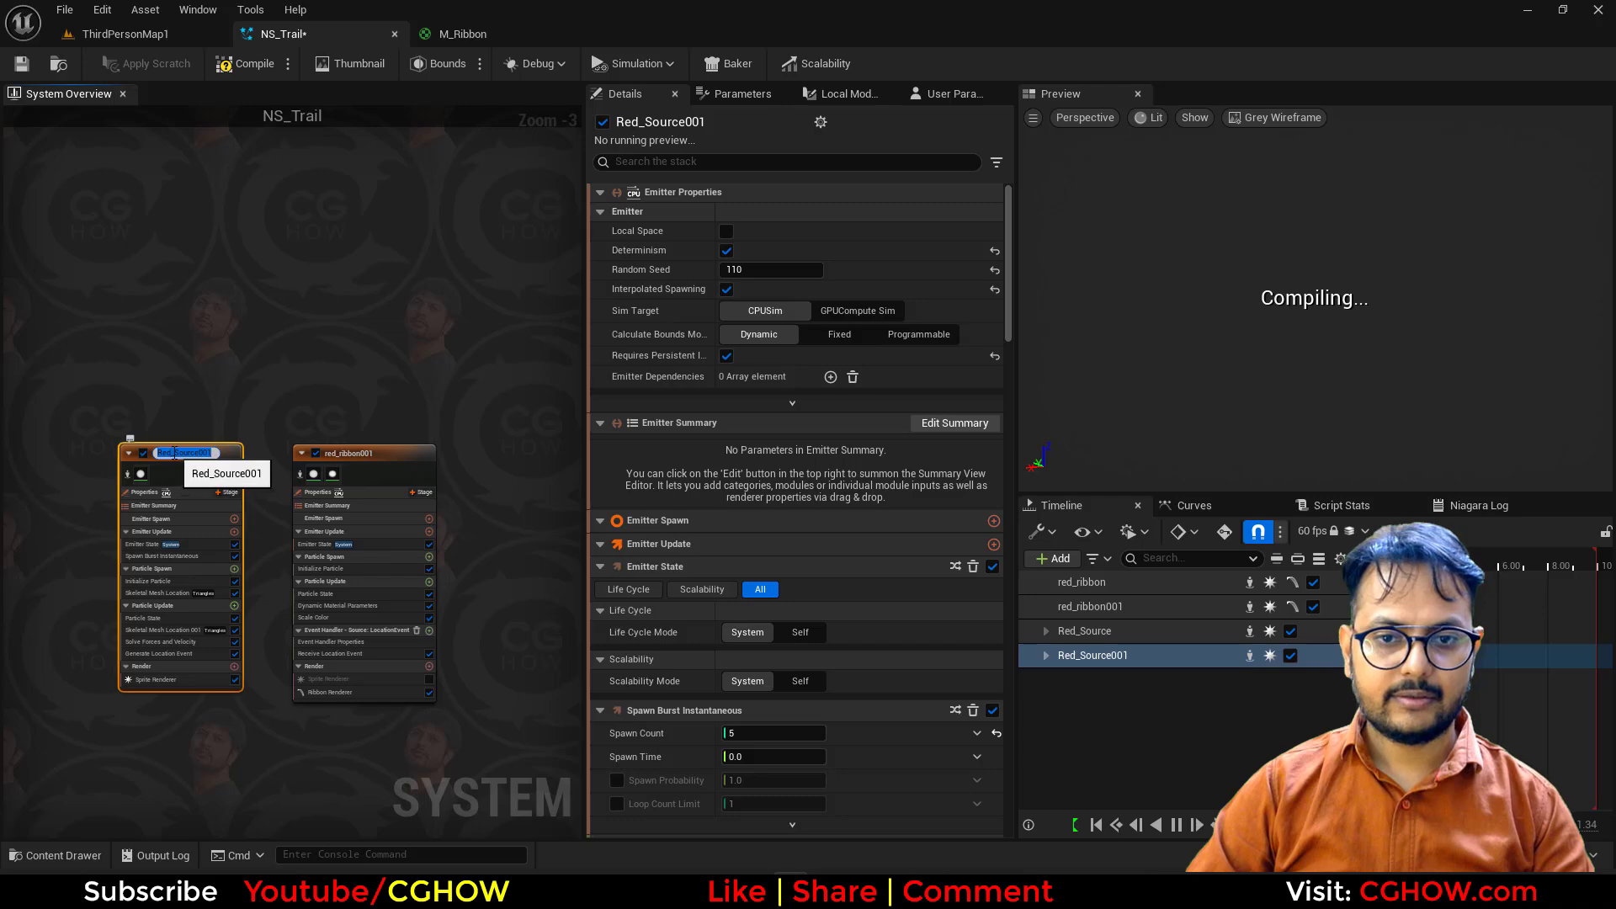
pyautogui.doubleClick(165, 450)
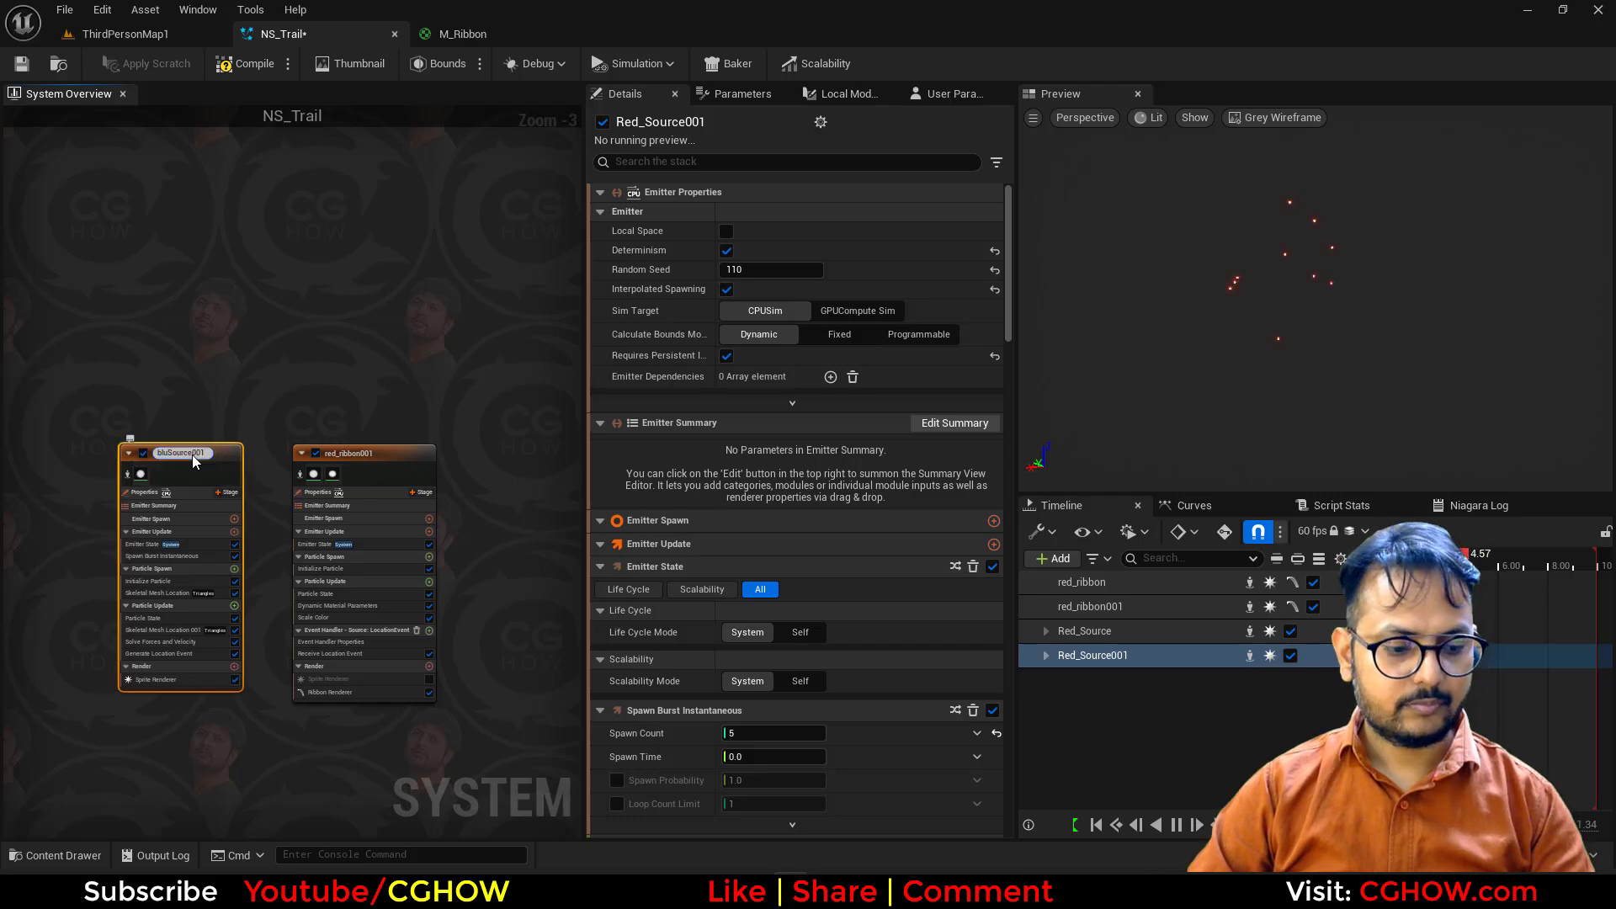
pyautogui.click(290, 478)
pyautogui.scroll(3, 291, 476)
pyautogui.click(360, 446)
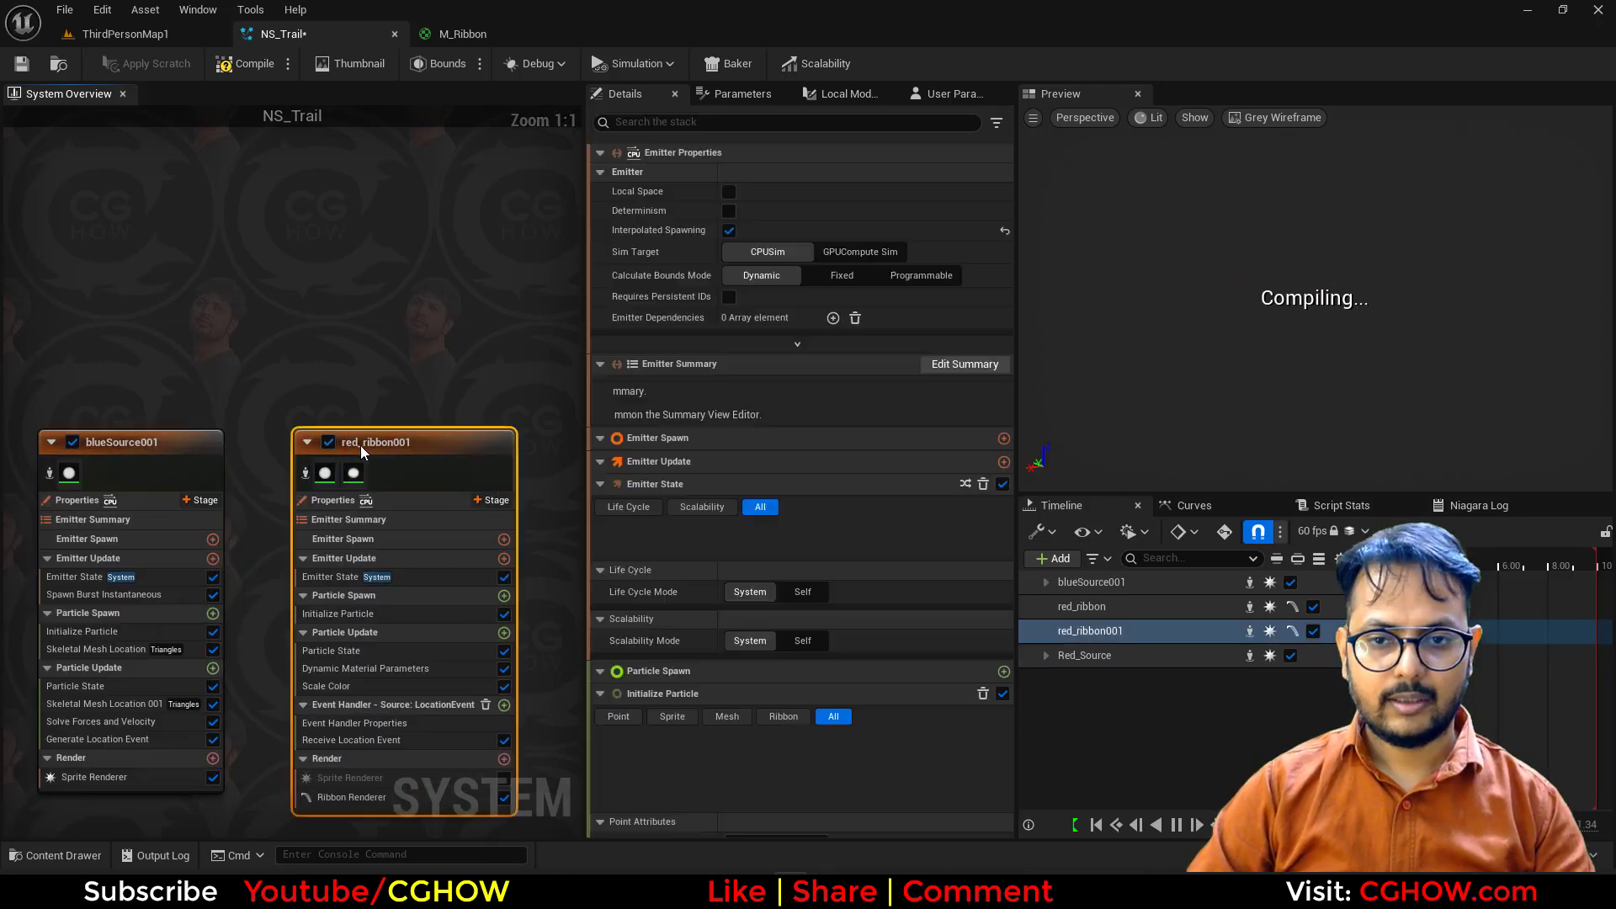
pyautogui.doubleClick(365, 441)
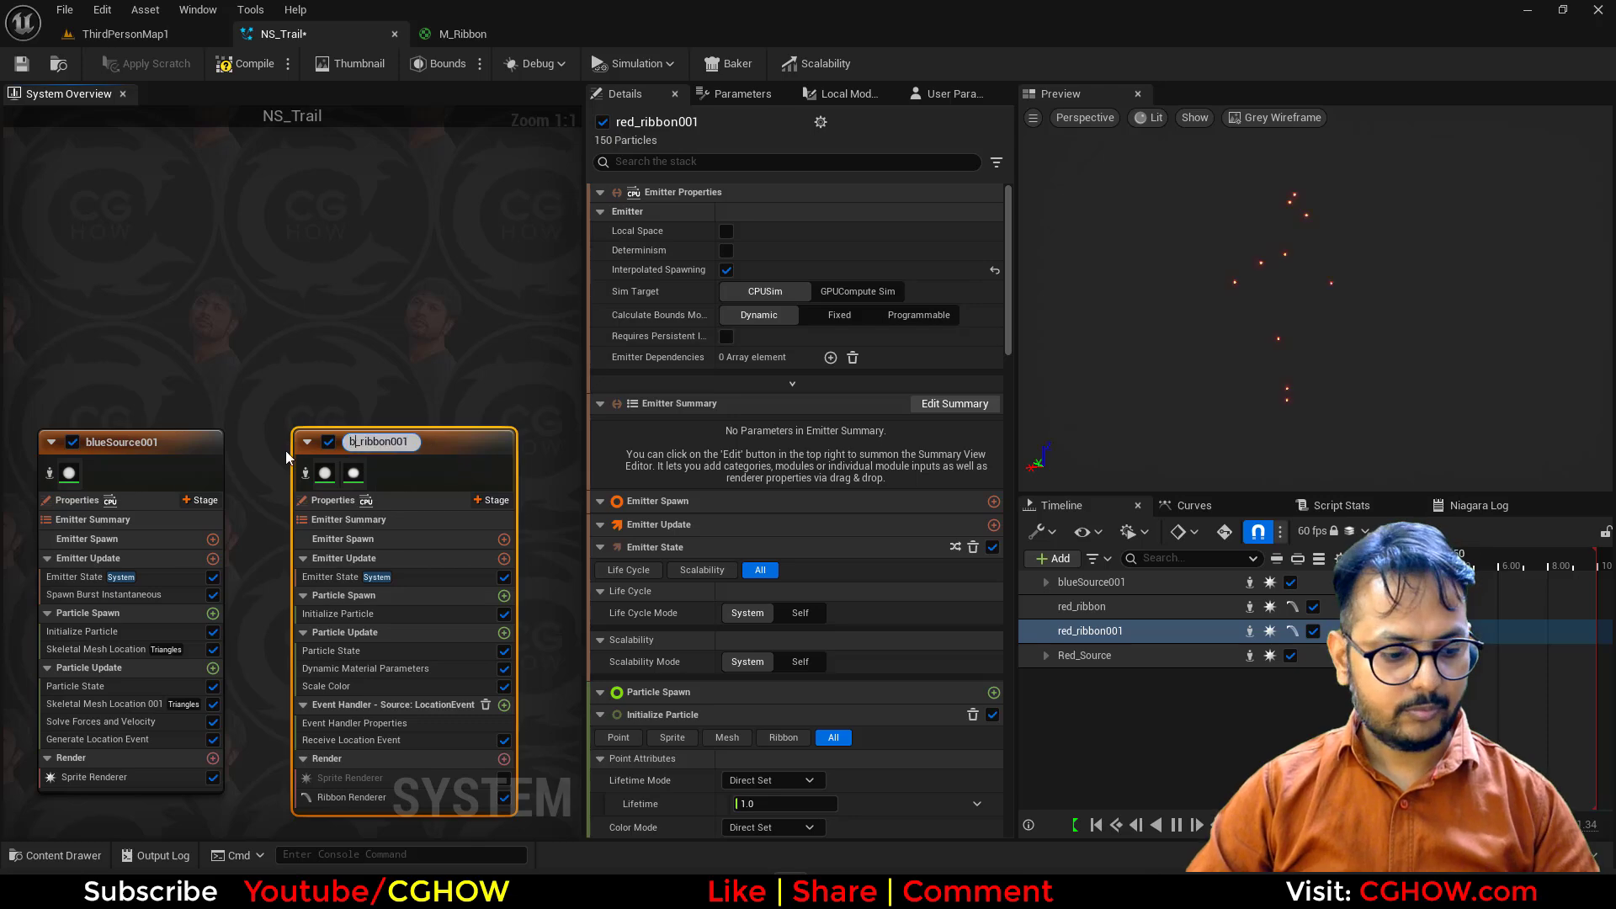
pyautogui.write('blue')
pyautogui.press('Return')
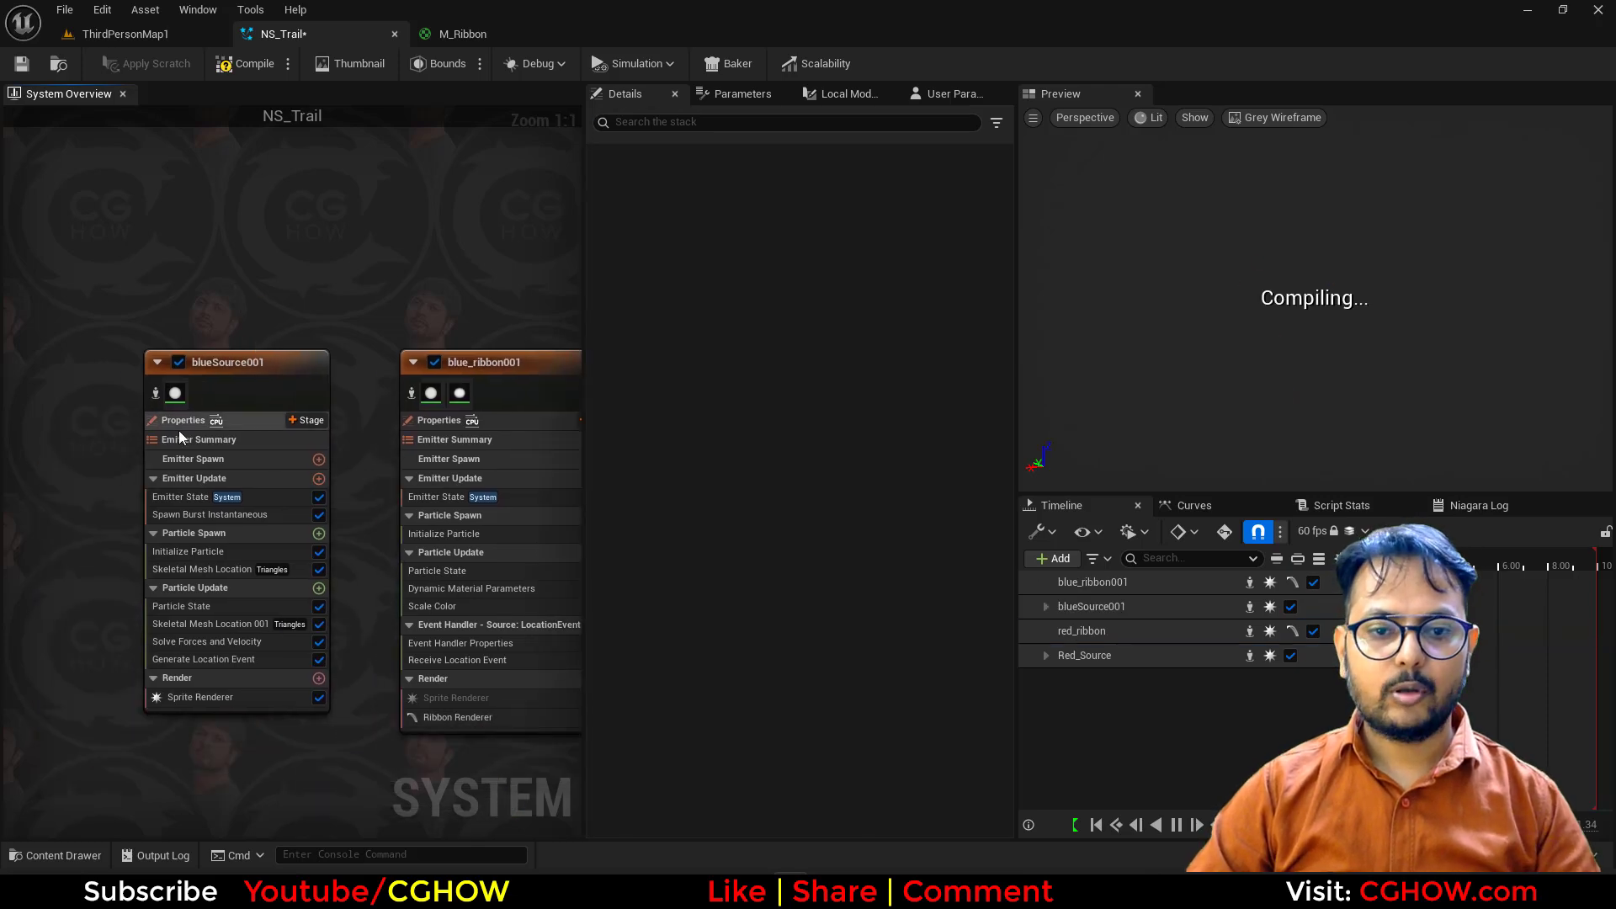
# Step: Set the Random Seed in blueSource001's emitter properties to 156
pyautogui.click(184, 428)
pyautogui.click(774, 269)
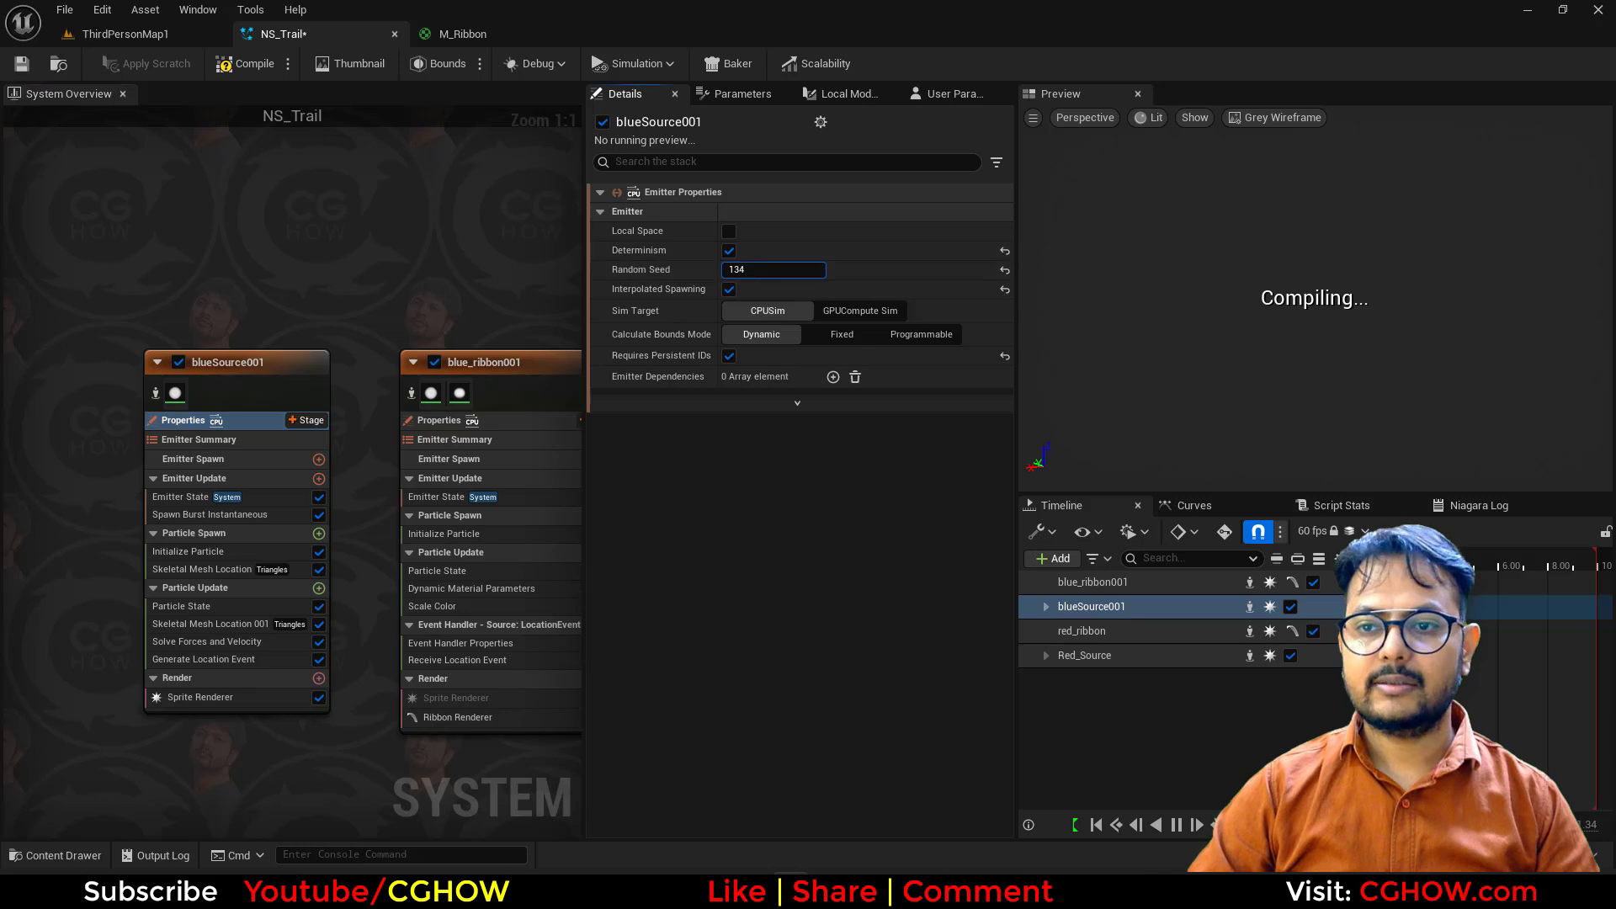
pyautogui.moveTo(773, 270); pyautogui.dragTo(777, 270)
# Step: Set the source of blue_ribbon001's event handler to the Location Event of blueSource001
pyautogui.moveTo(488, 332); pyautogui.dragTo(373, 257, button='right')
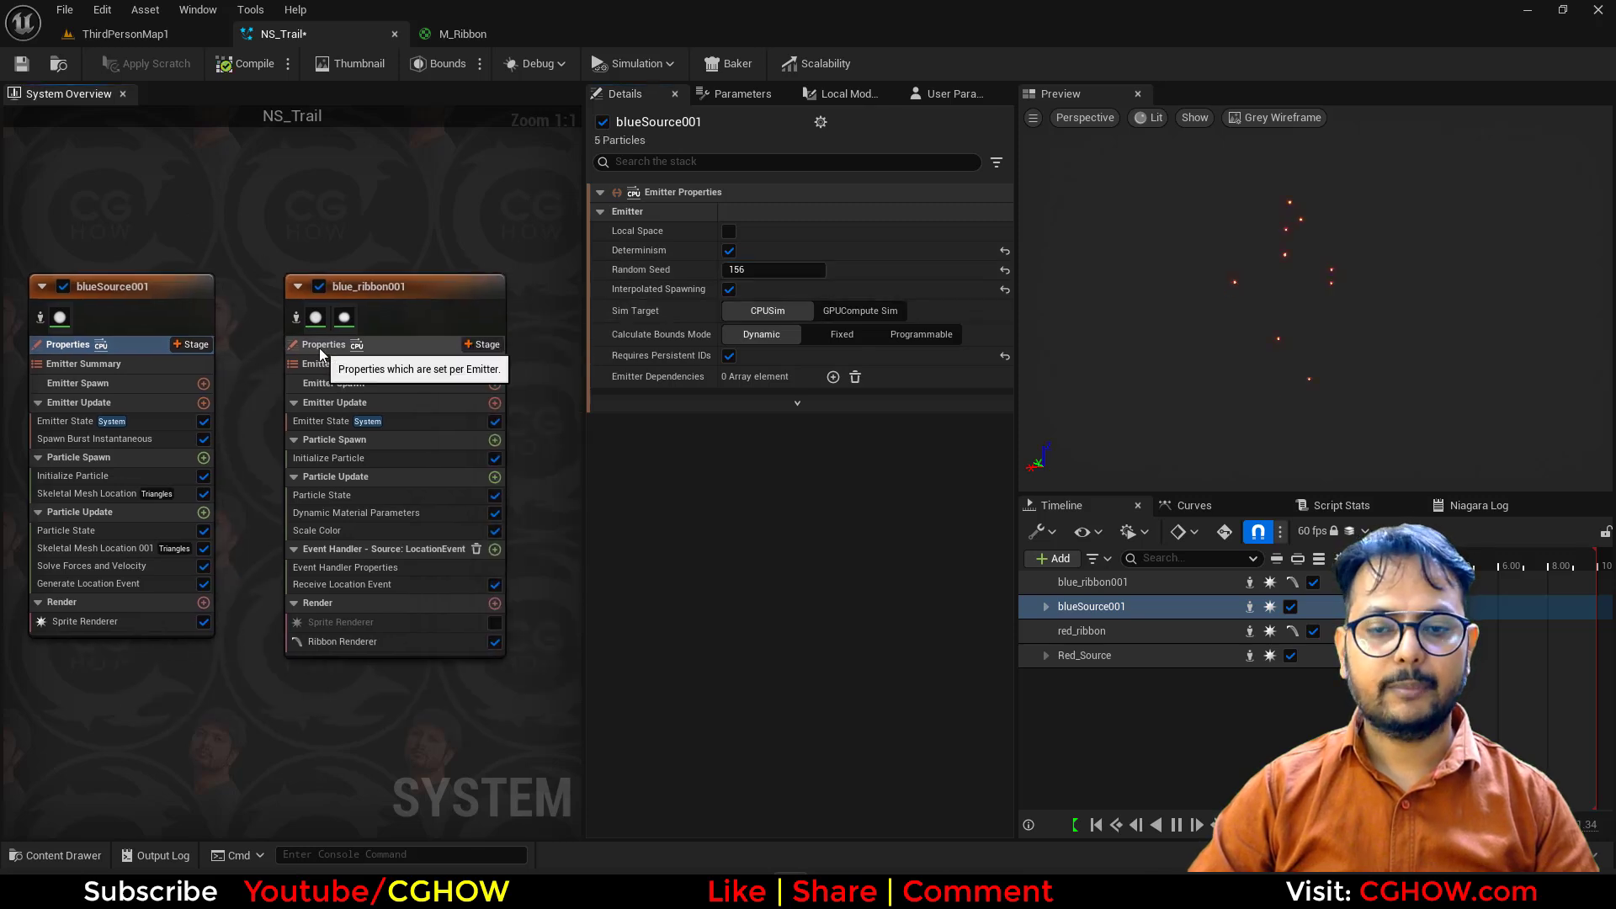
pyautogui.click(384, 572)
pyautogui.click(772, 213)
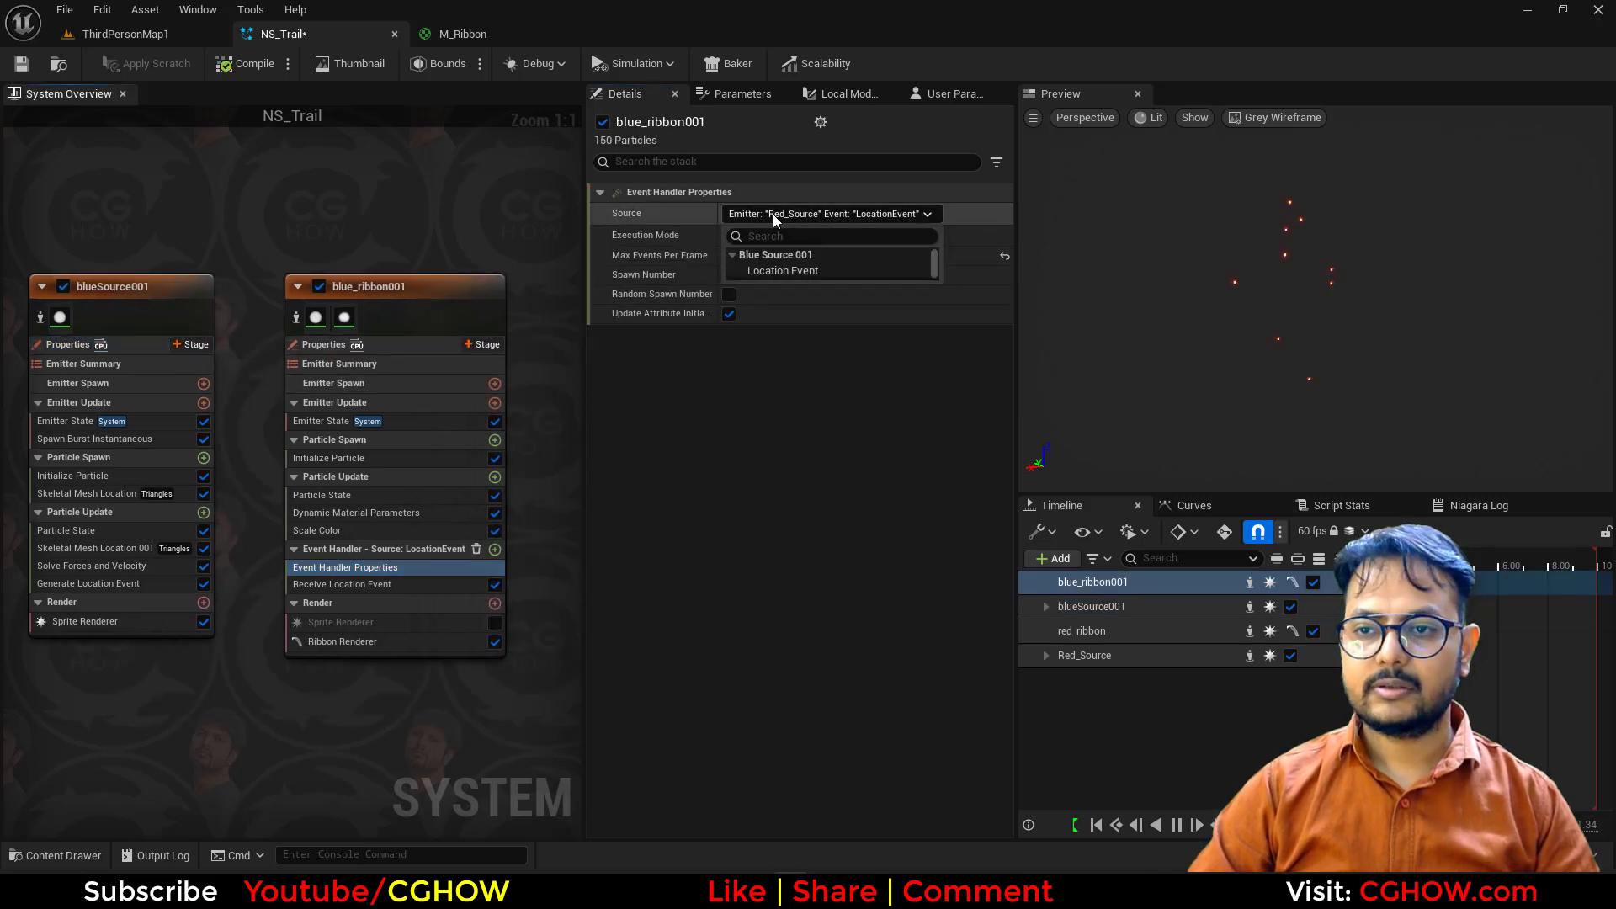
pyautogui.click(776, 270)
# Step: Set the Initialize Particle color of blue_ribbon001 to a saturated blue
pyautogui.click(128, 38)
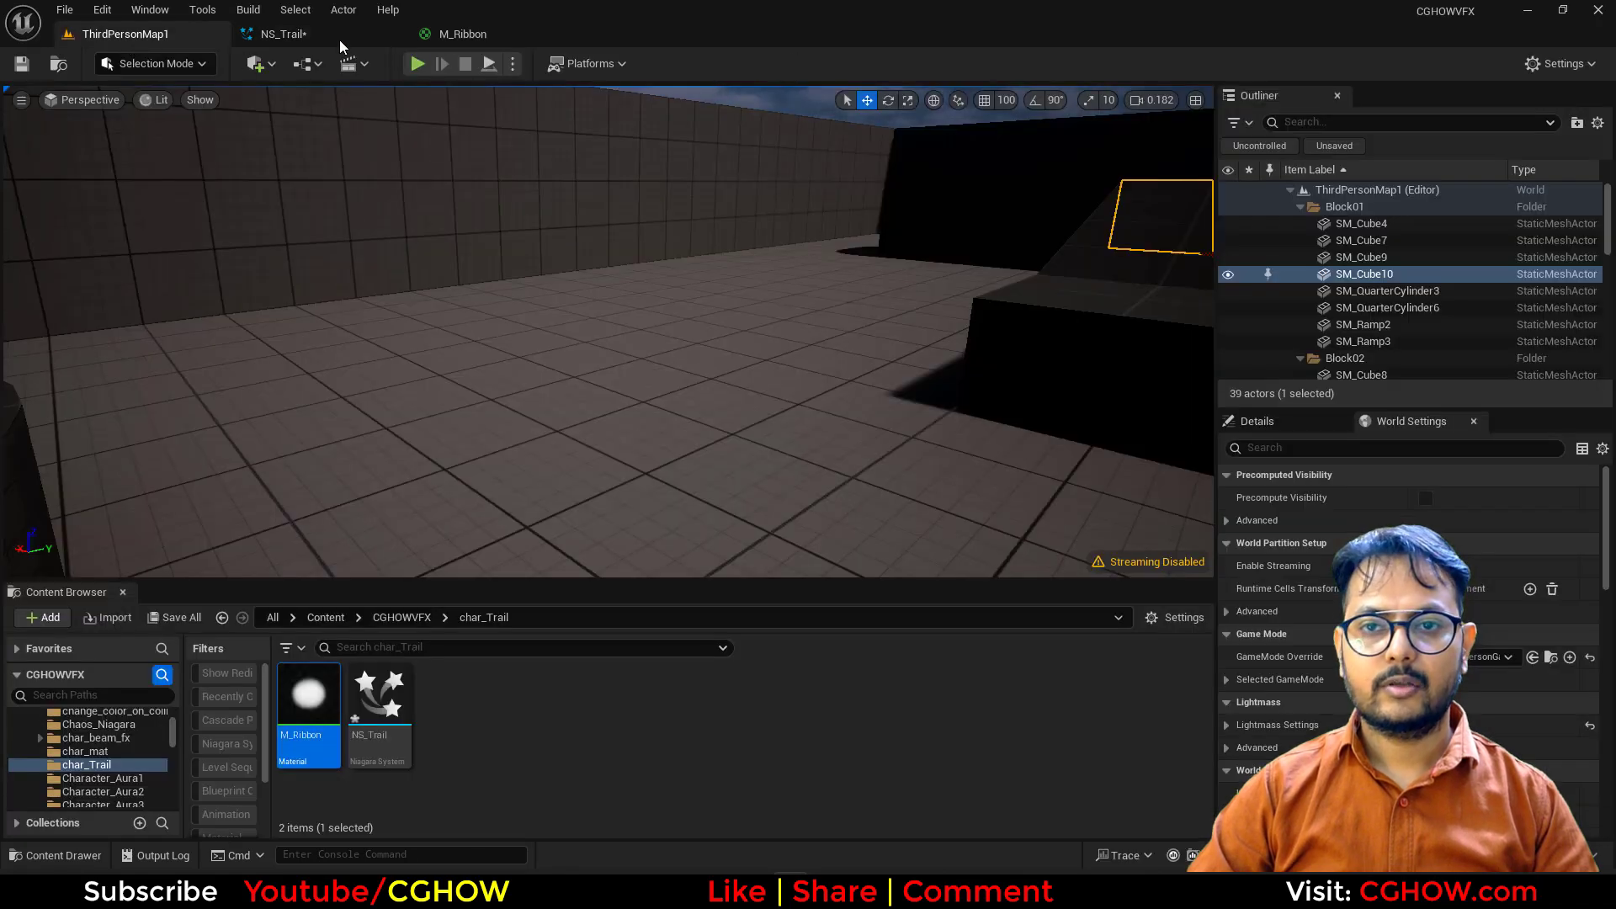
pyautogui.click(300, 35)
pyautogui.click(356, 461)
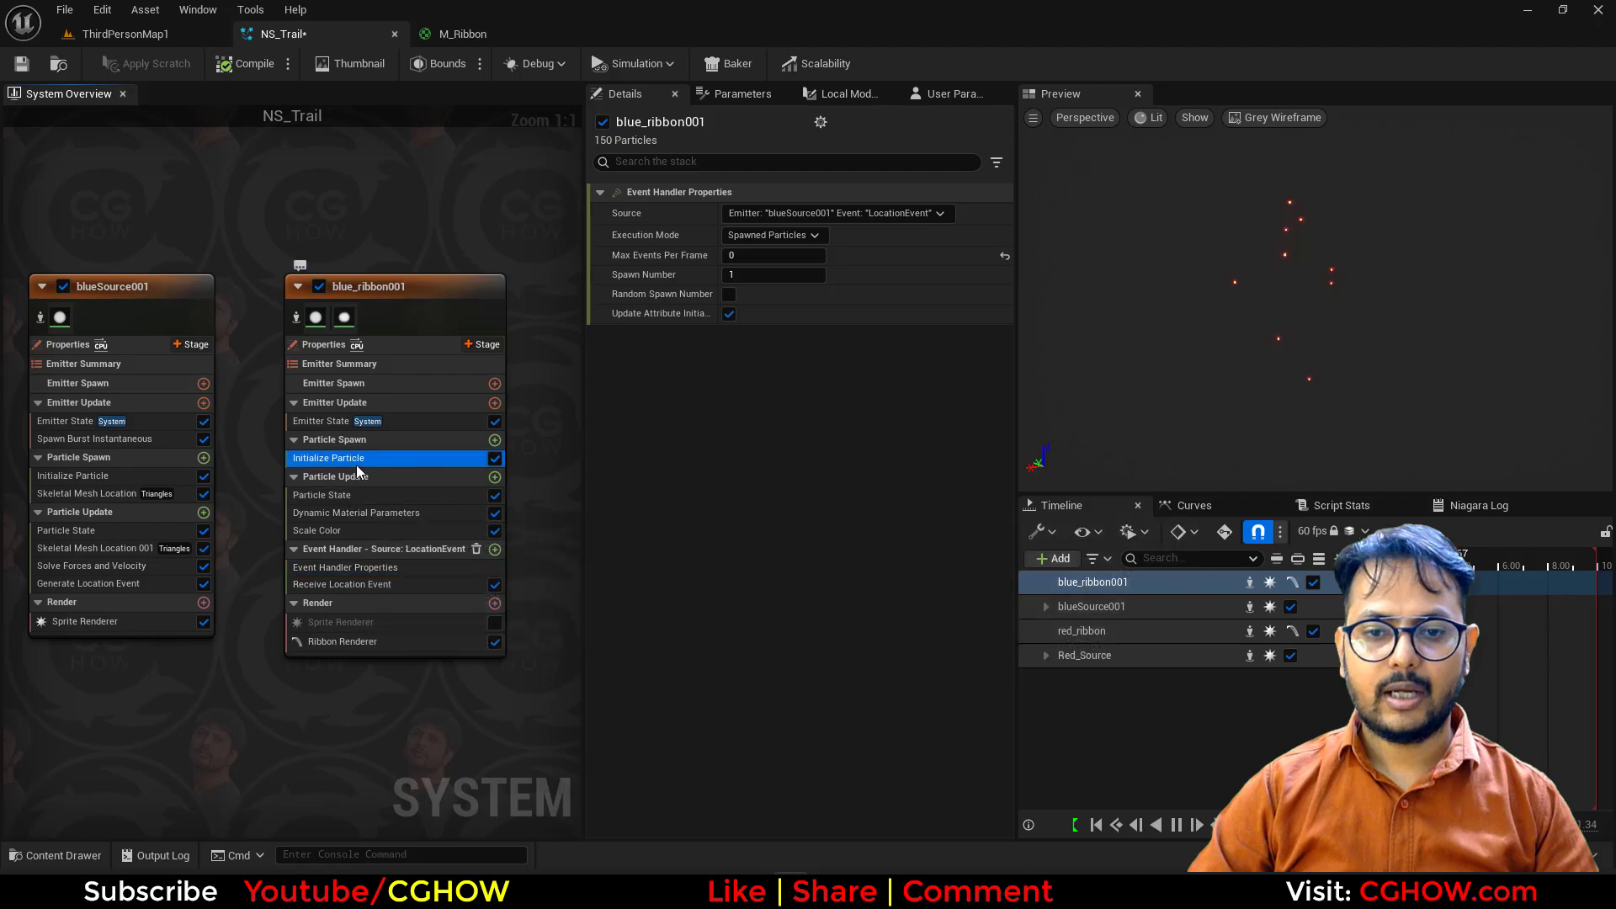
pyautogui.click(772, 334)
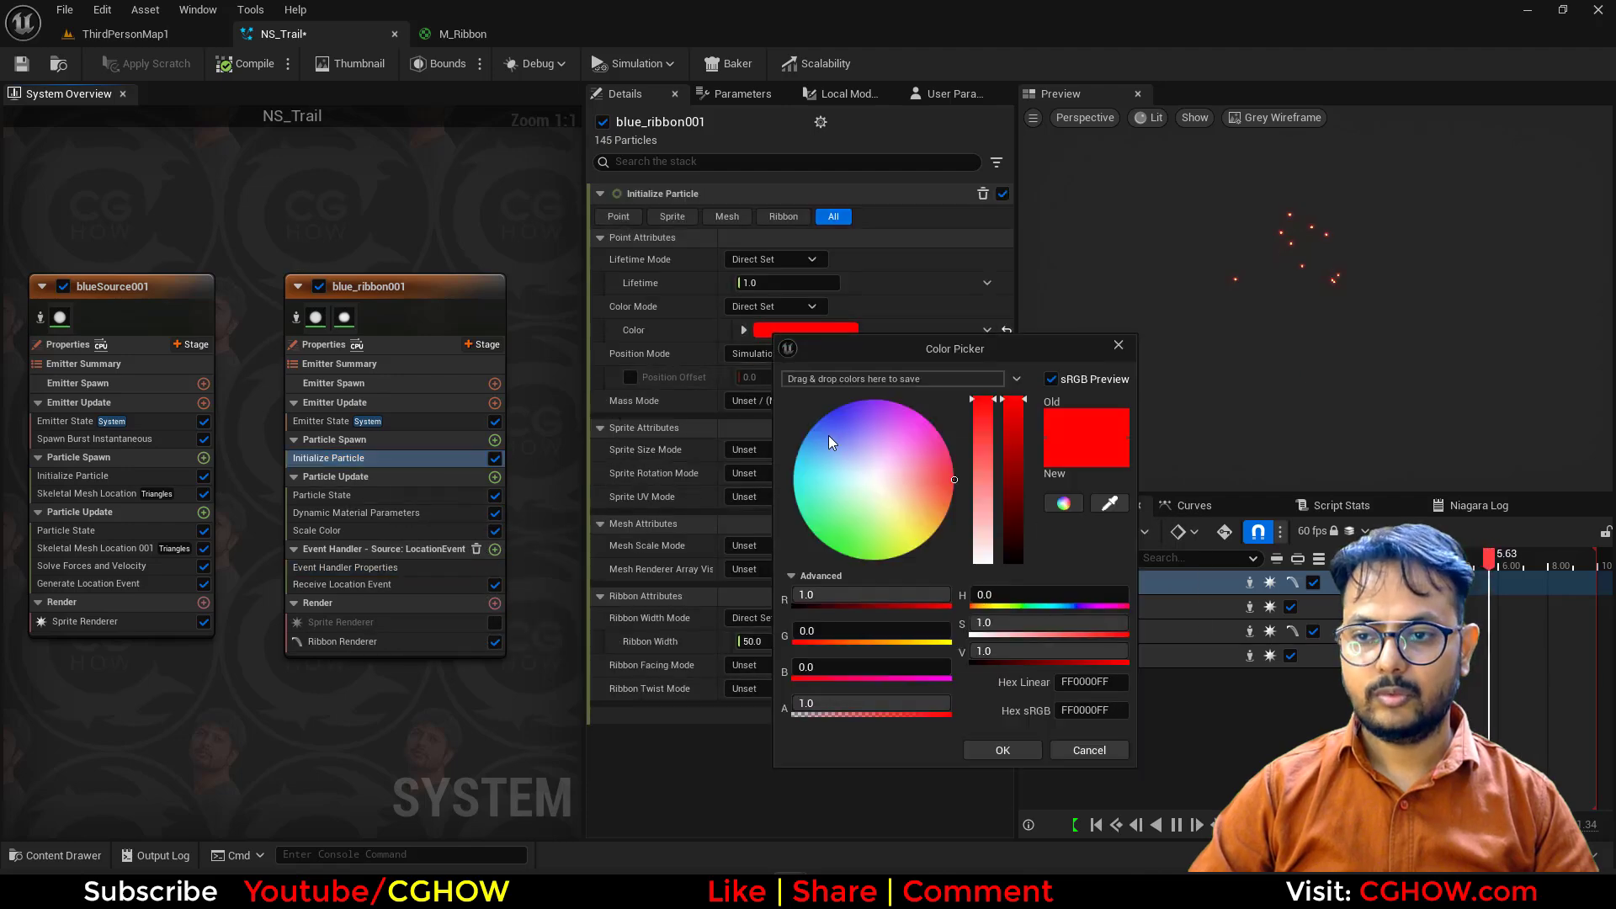
pyautogui.moveTo(830, 442); pyautogui.dragTo(777, 380)
pyautogui.click(993, 751)
# Step: Set the Initialize Particle color of blueSource001 to a glowing blue with a hue of about 220 and value 50
pyautogui.click(76, 476)
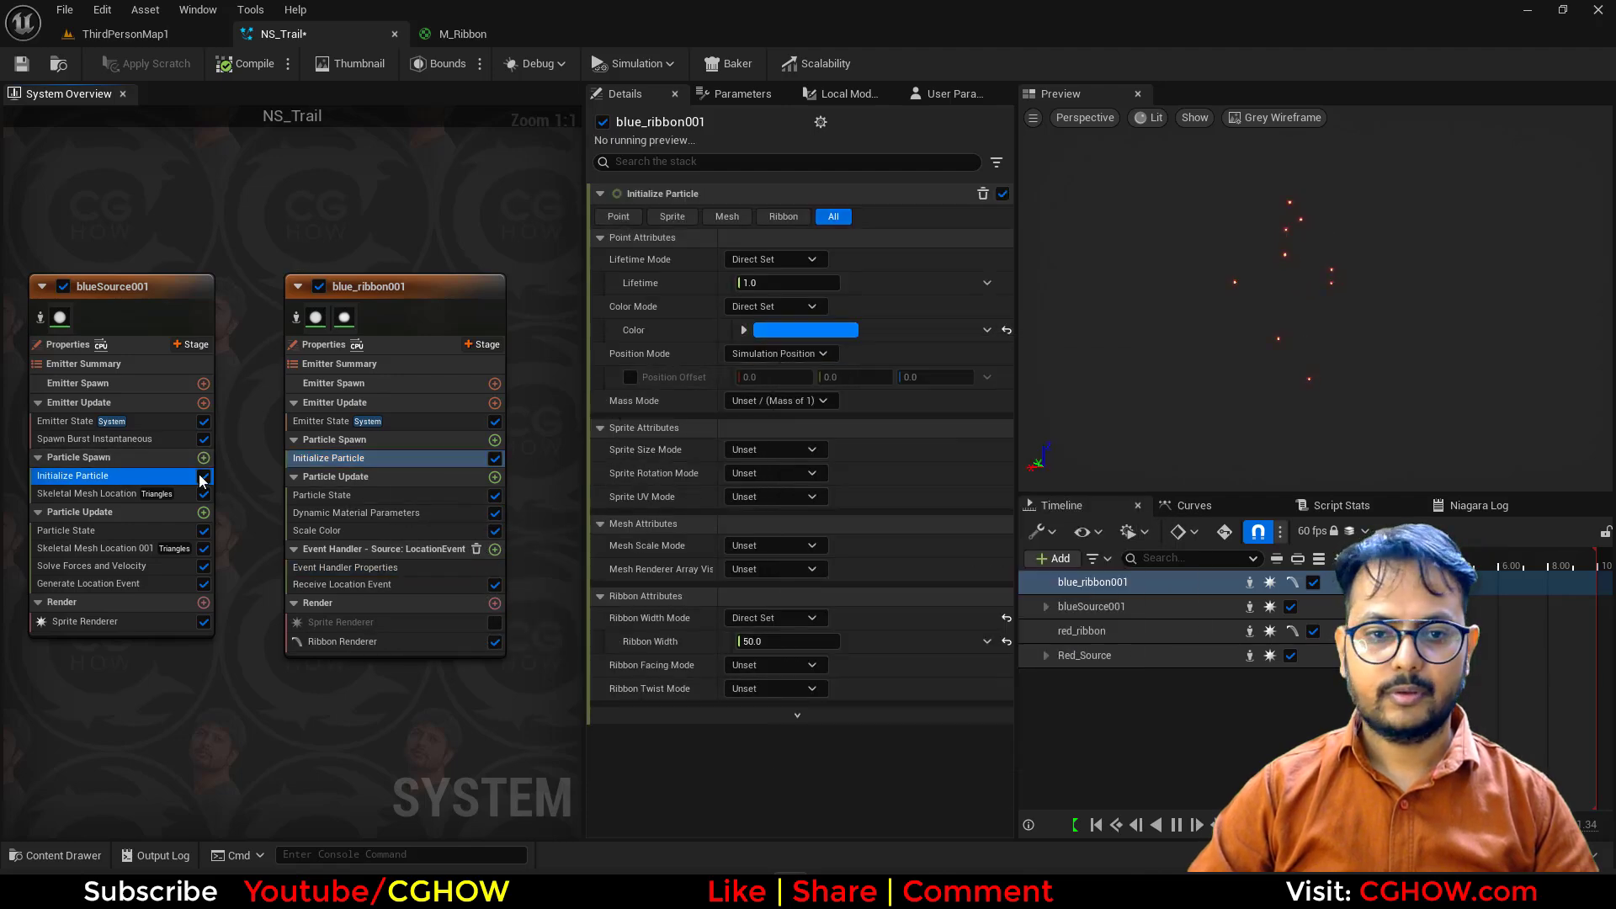
pyautogui.click(786, 330)
pyautogui.click(825, 419)
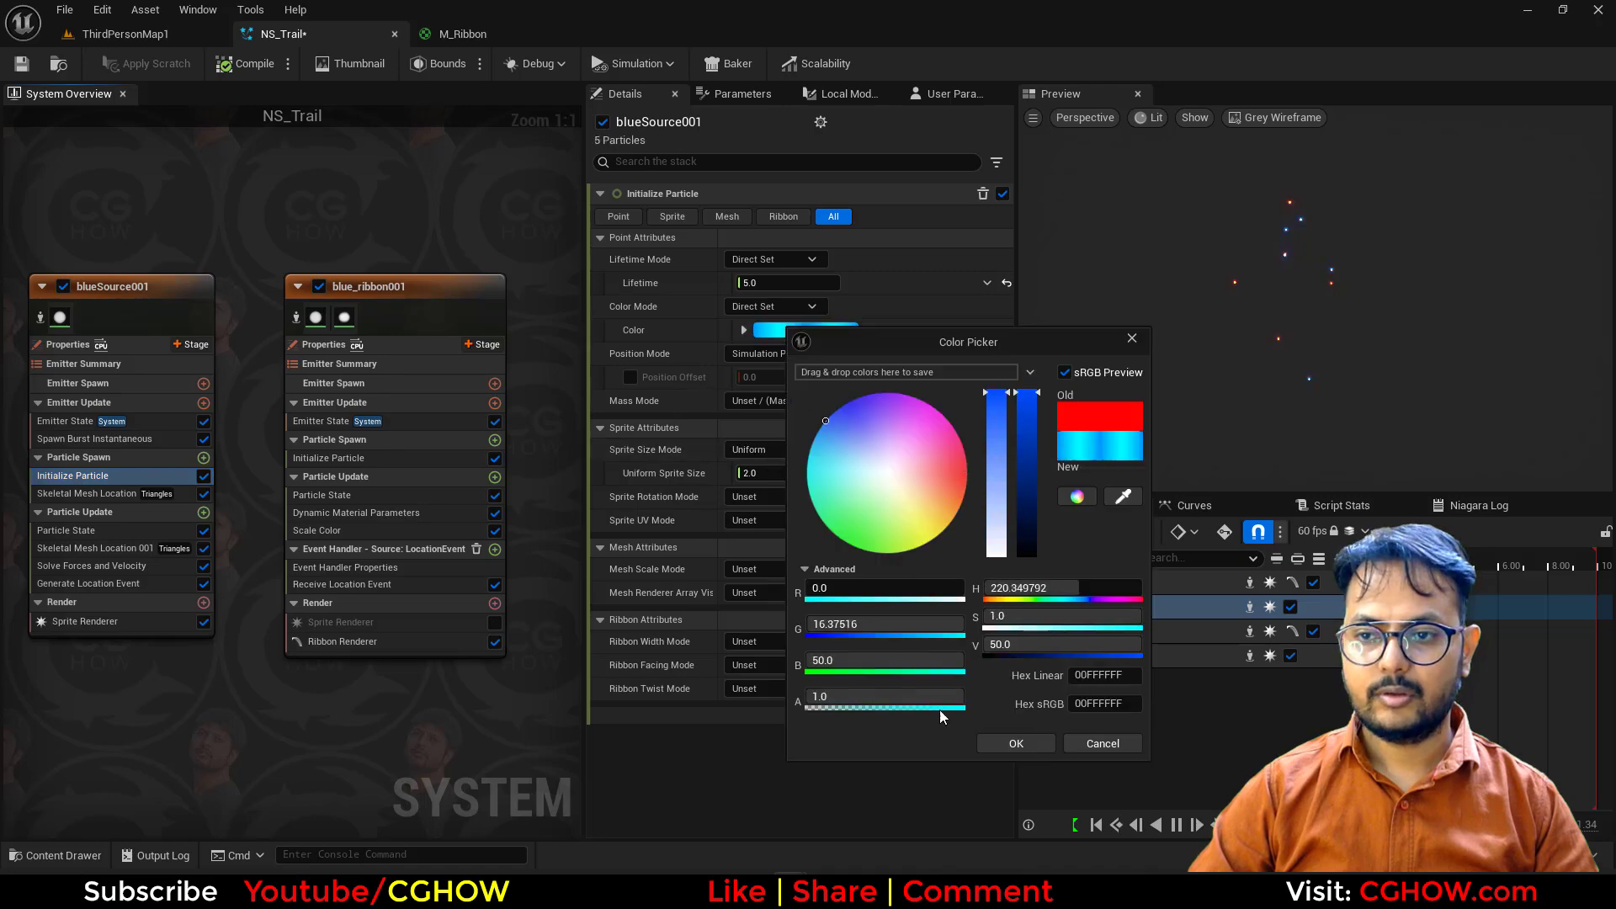
pyautogui.click(1016, 743)
# Step: Play ThirdPersonMap1, run and jump with the character to examine the combined red and blue trails, and stop the session
pyautogui.click(125, 34)
pyautogui.click(418, 65)
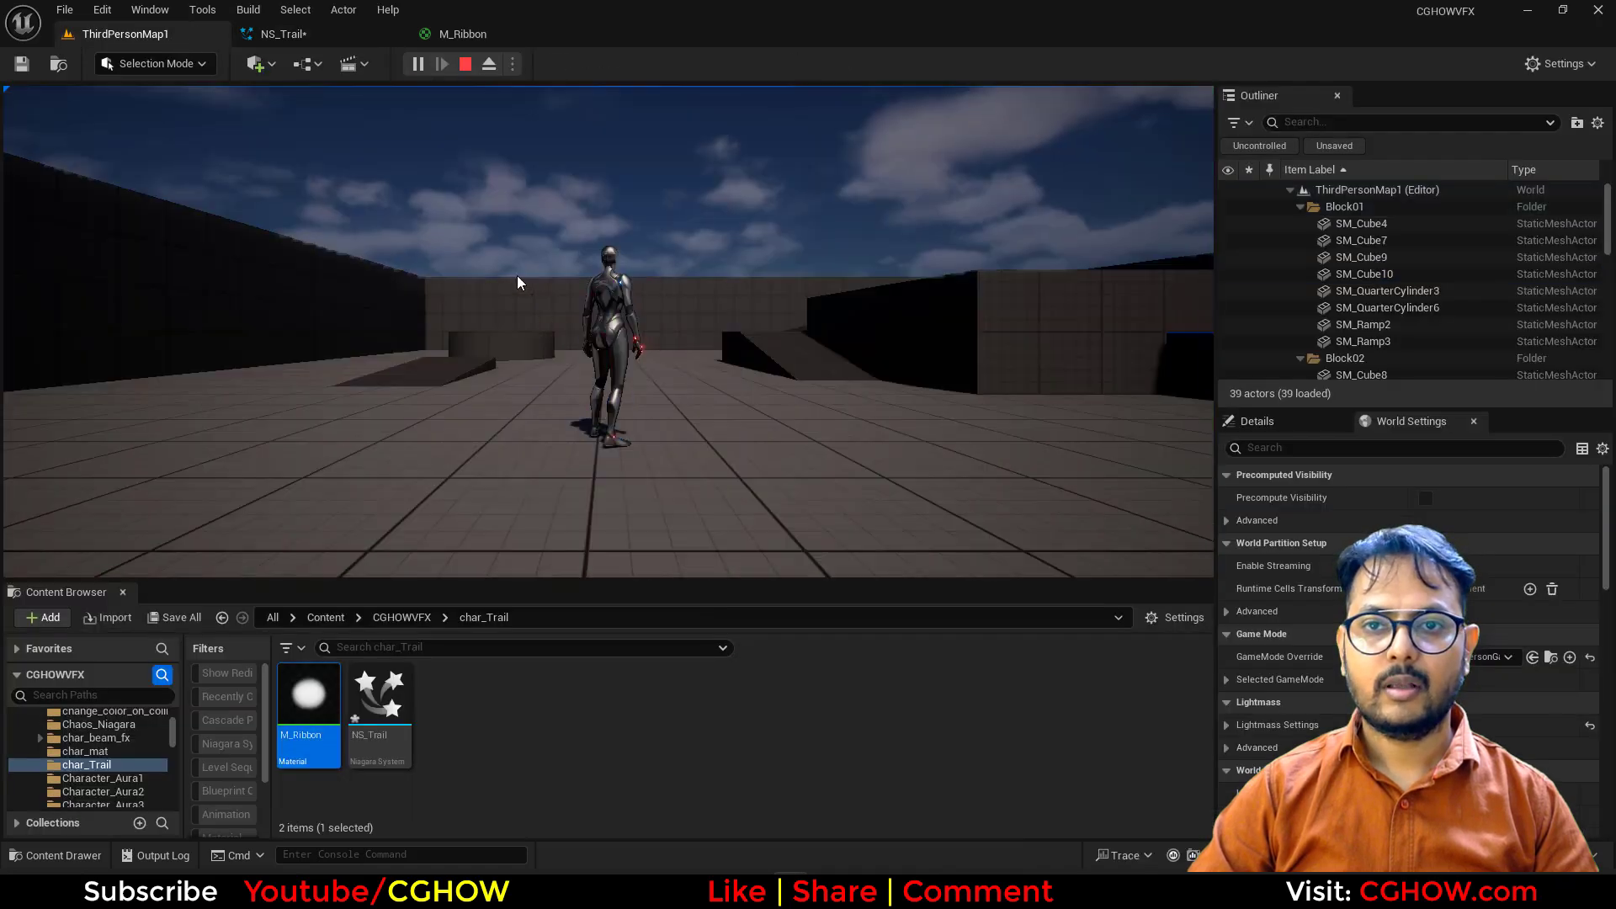
pyautogui.press('a')
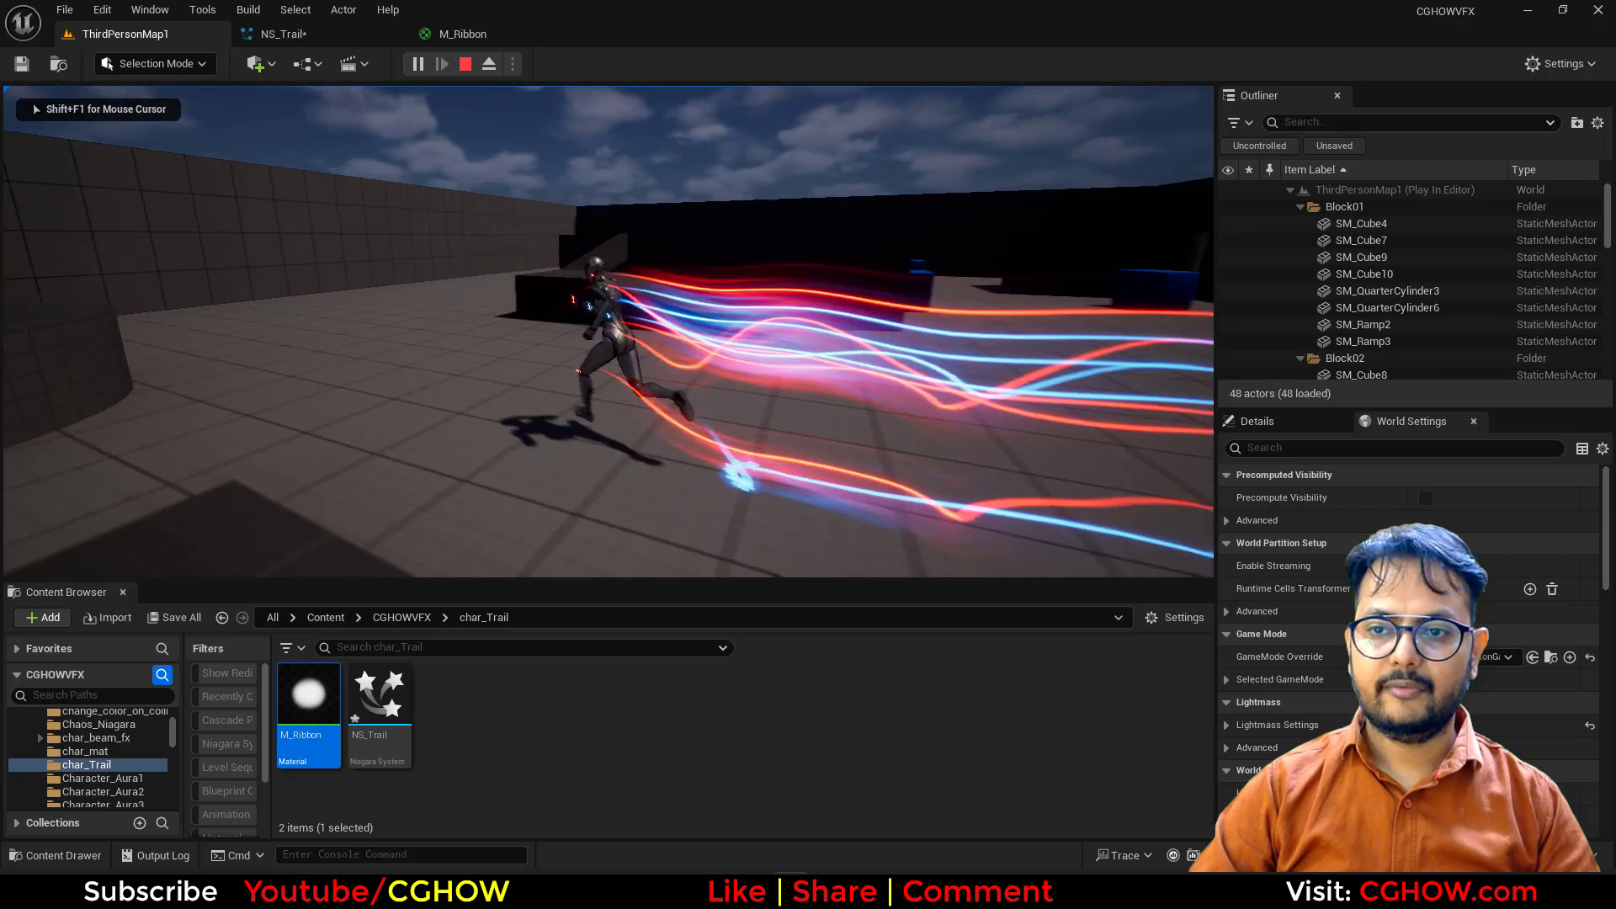
pyautogui.press('d')
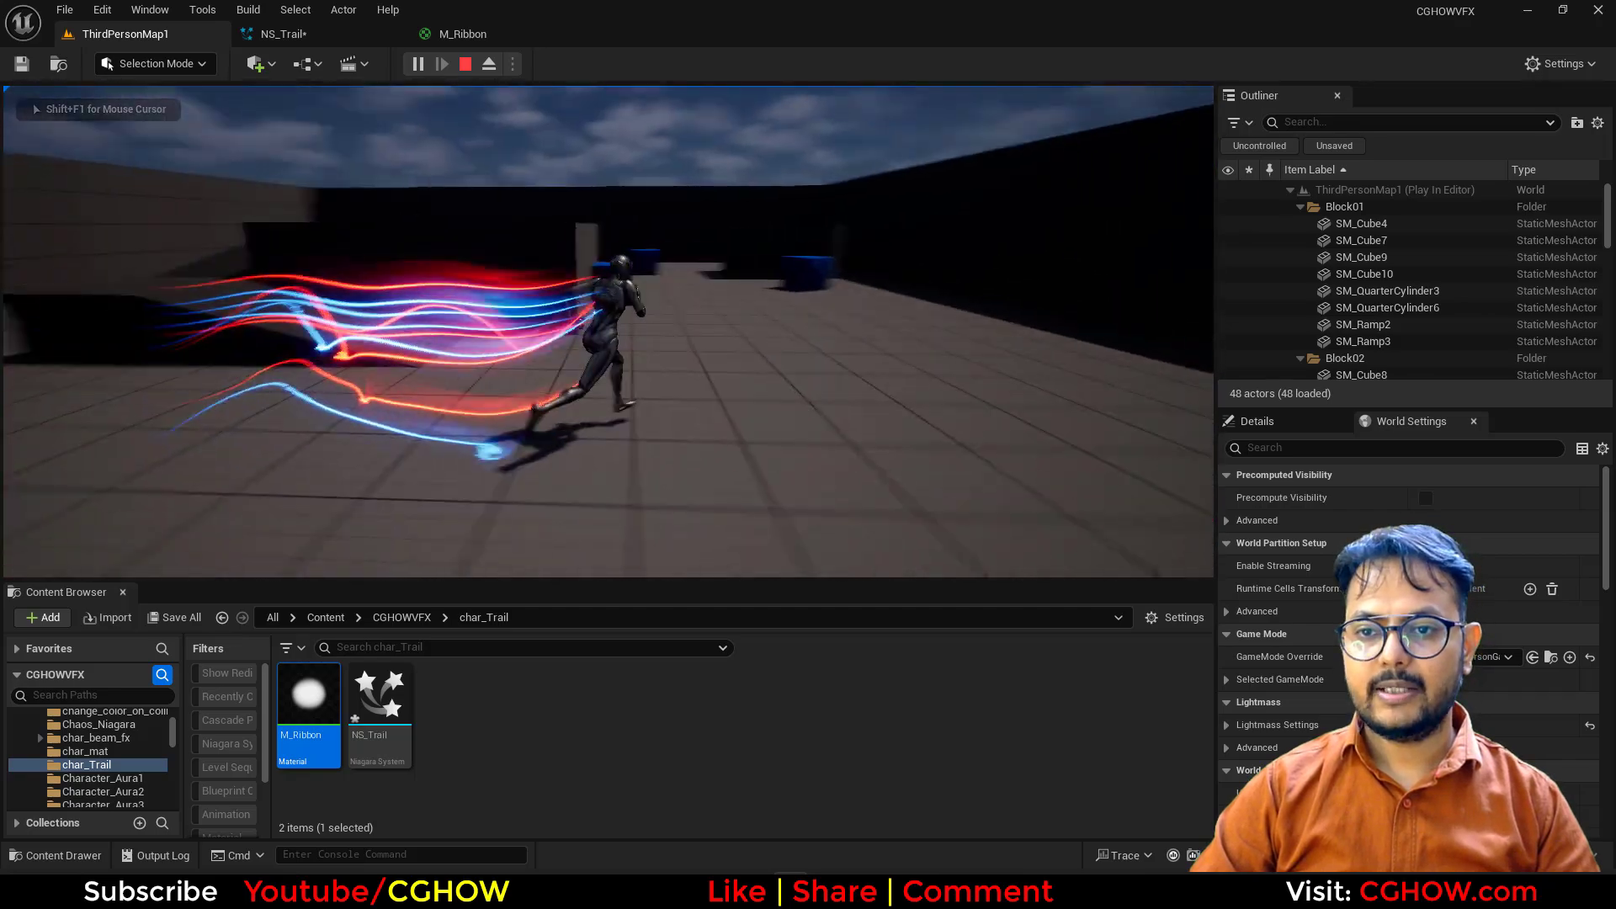
pyautogui.press('a')
pyautogui.press('space')
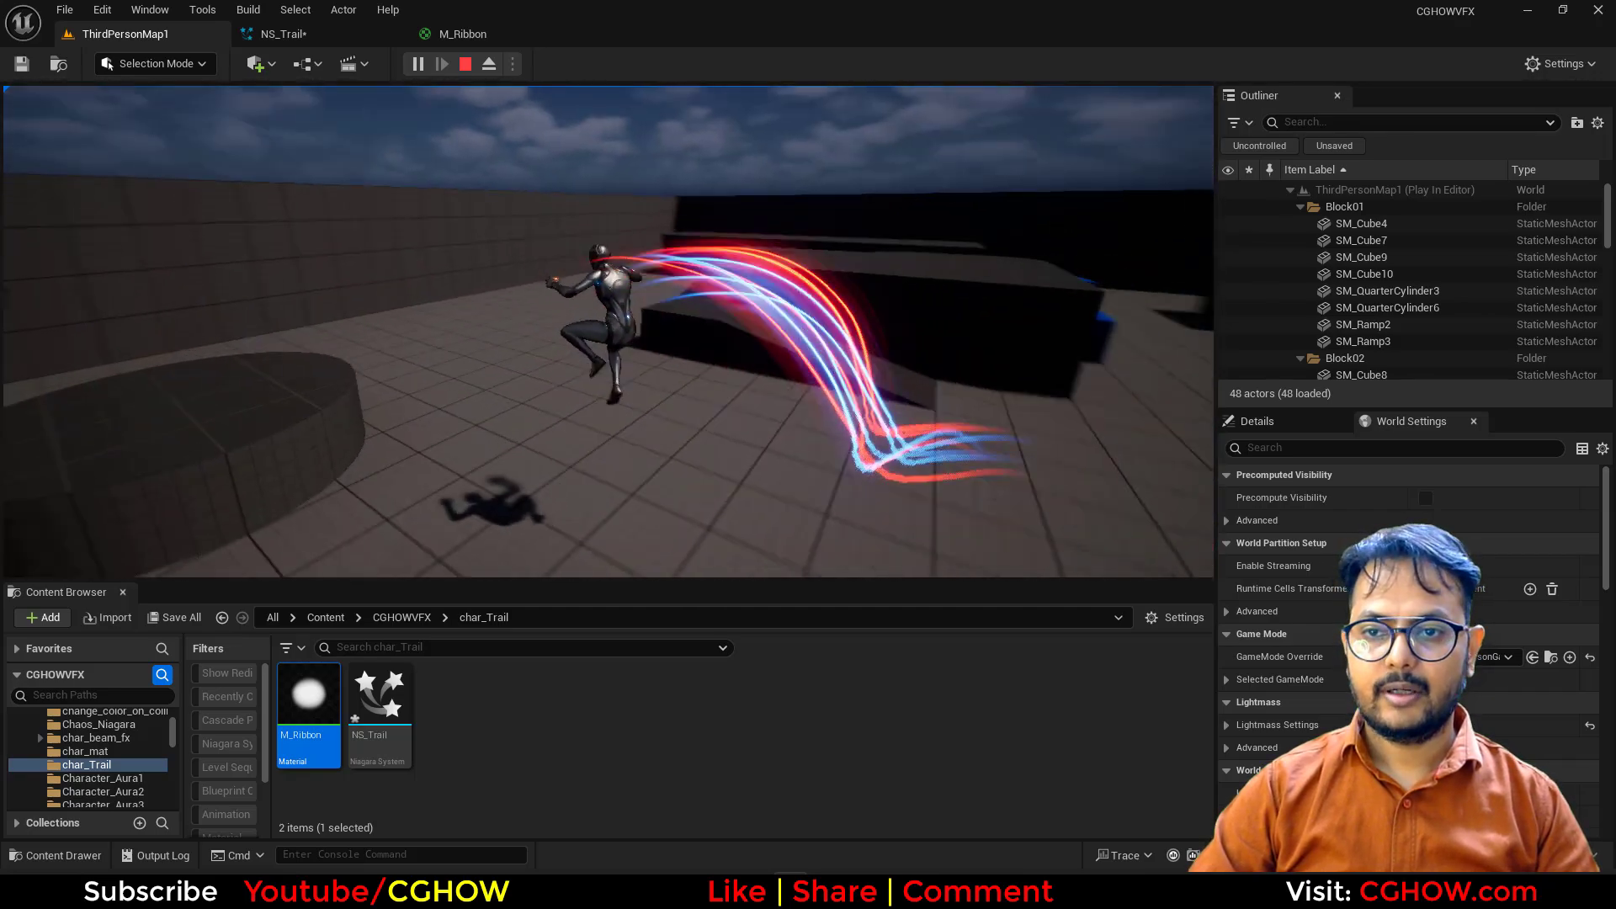
pyautogui.press('a')
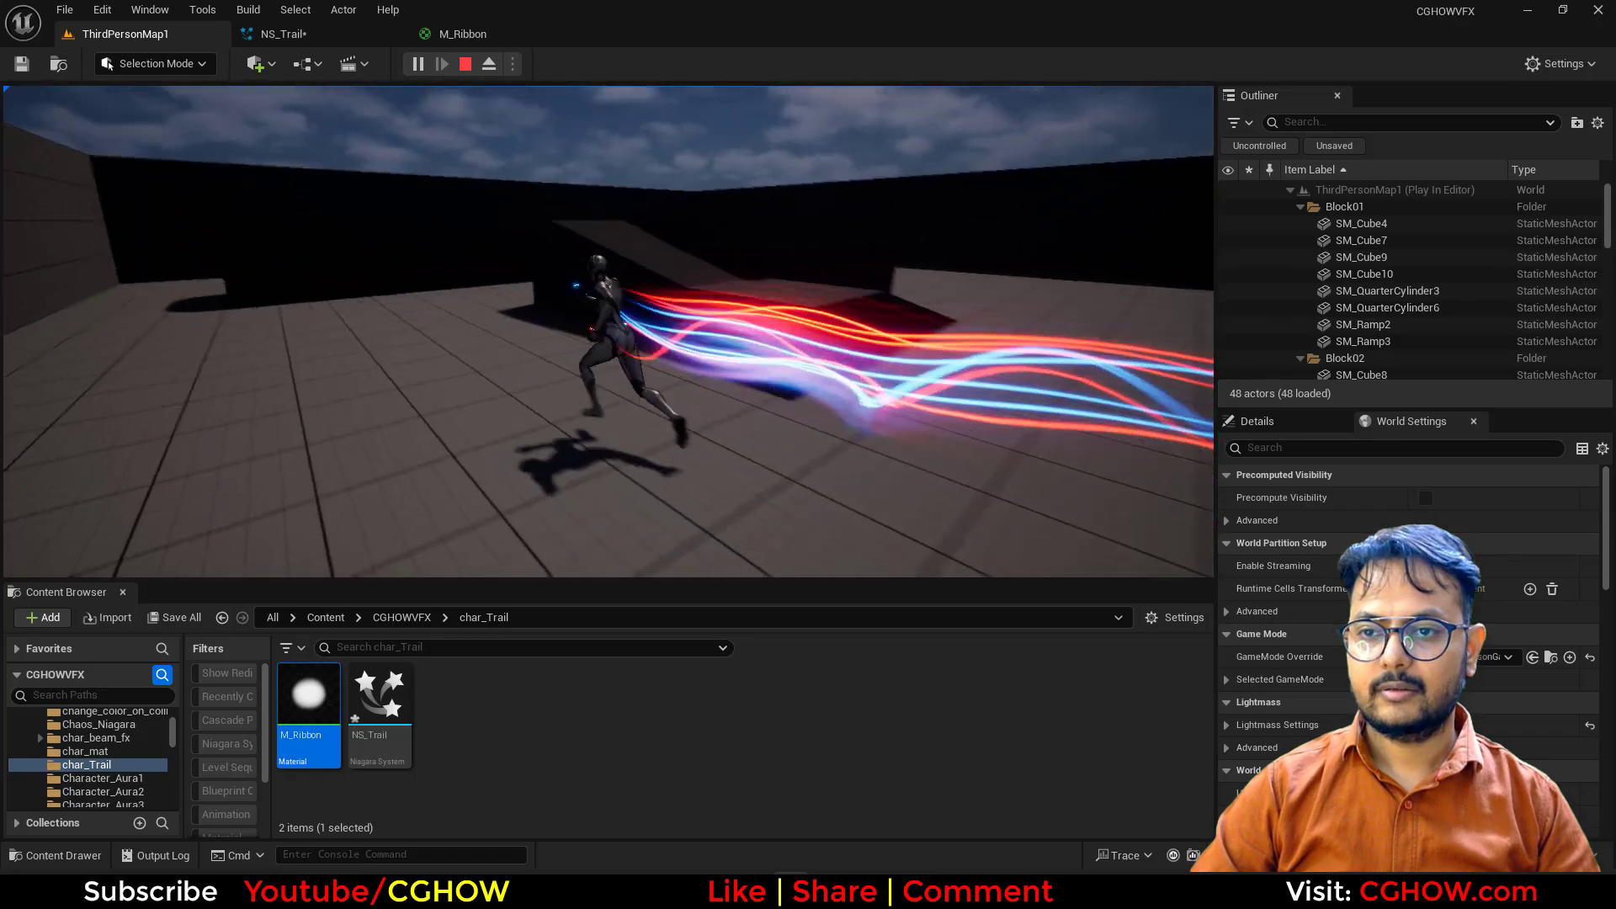
pyautogui.press('d')
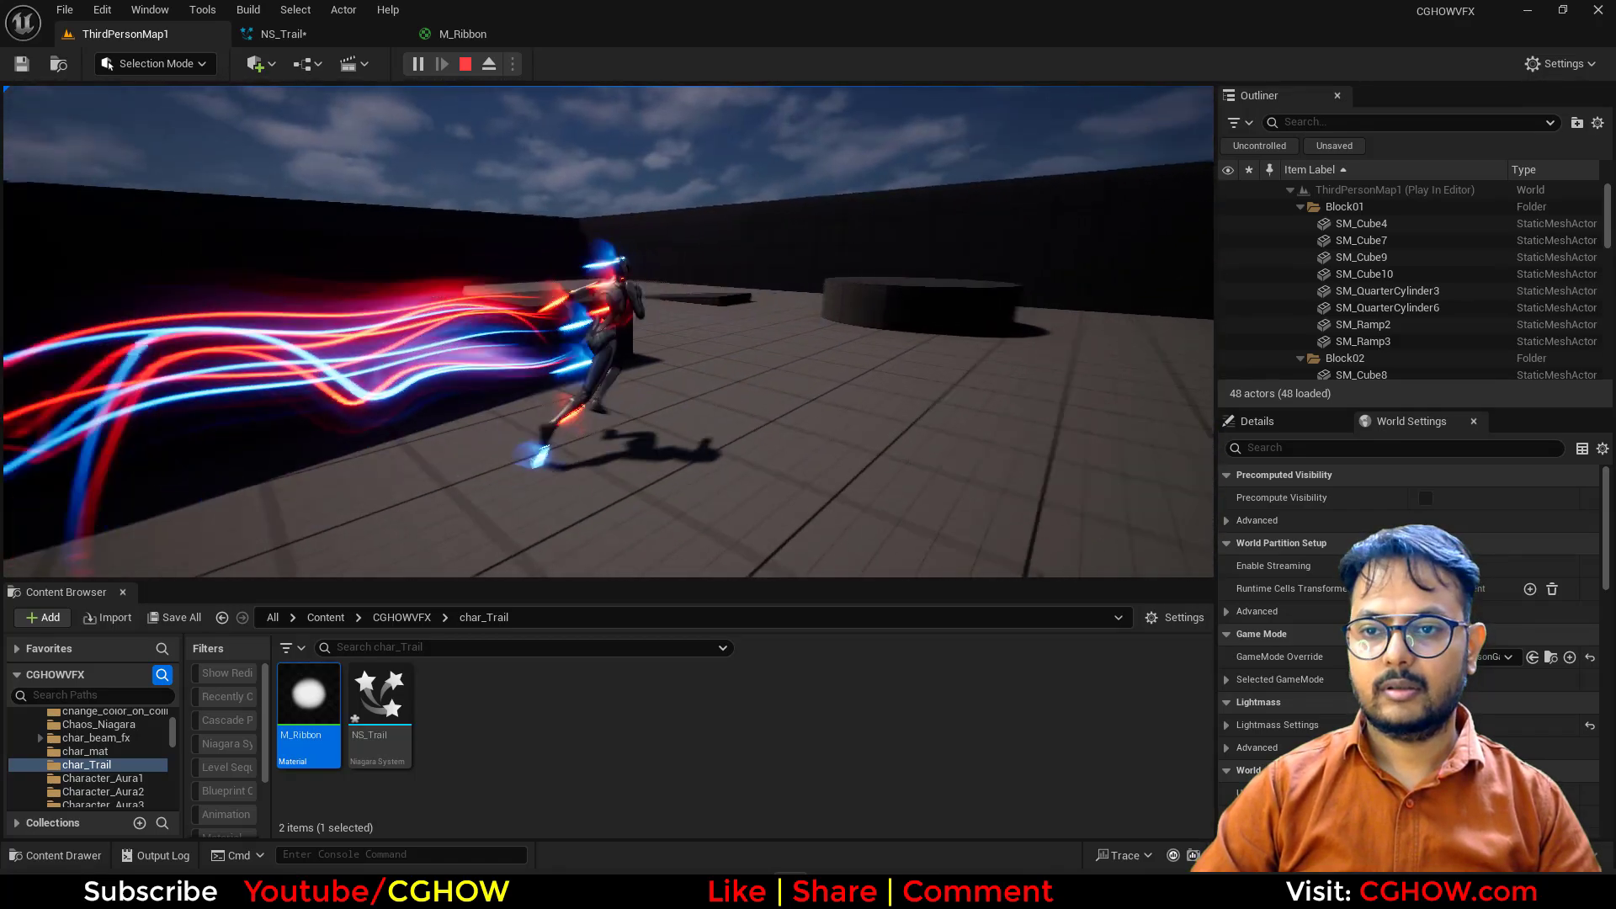
pyautogui.press('w')
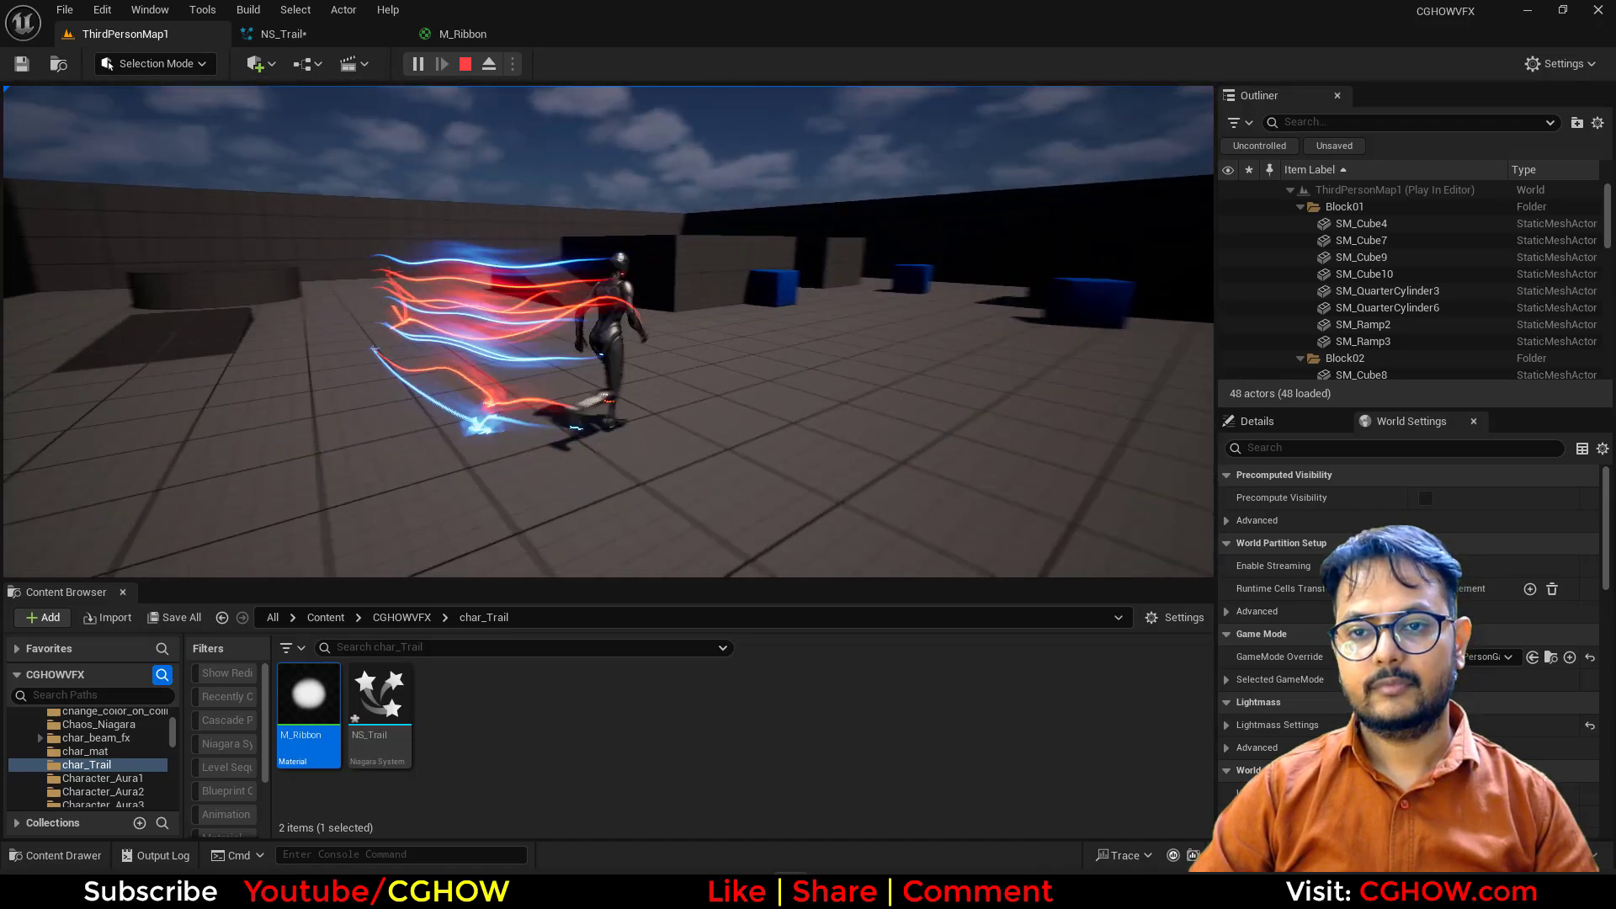
pyautogui.press('a')
pyautogui.press('w')
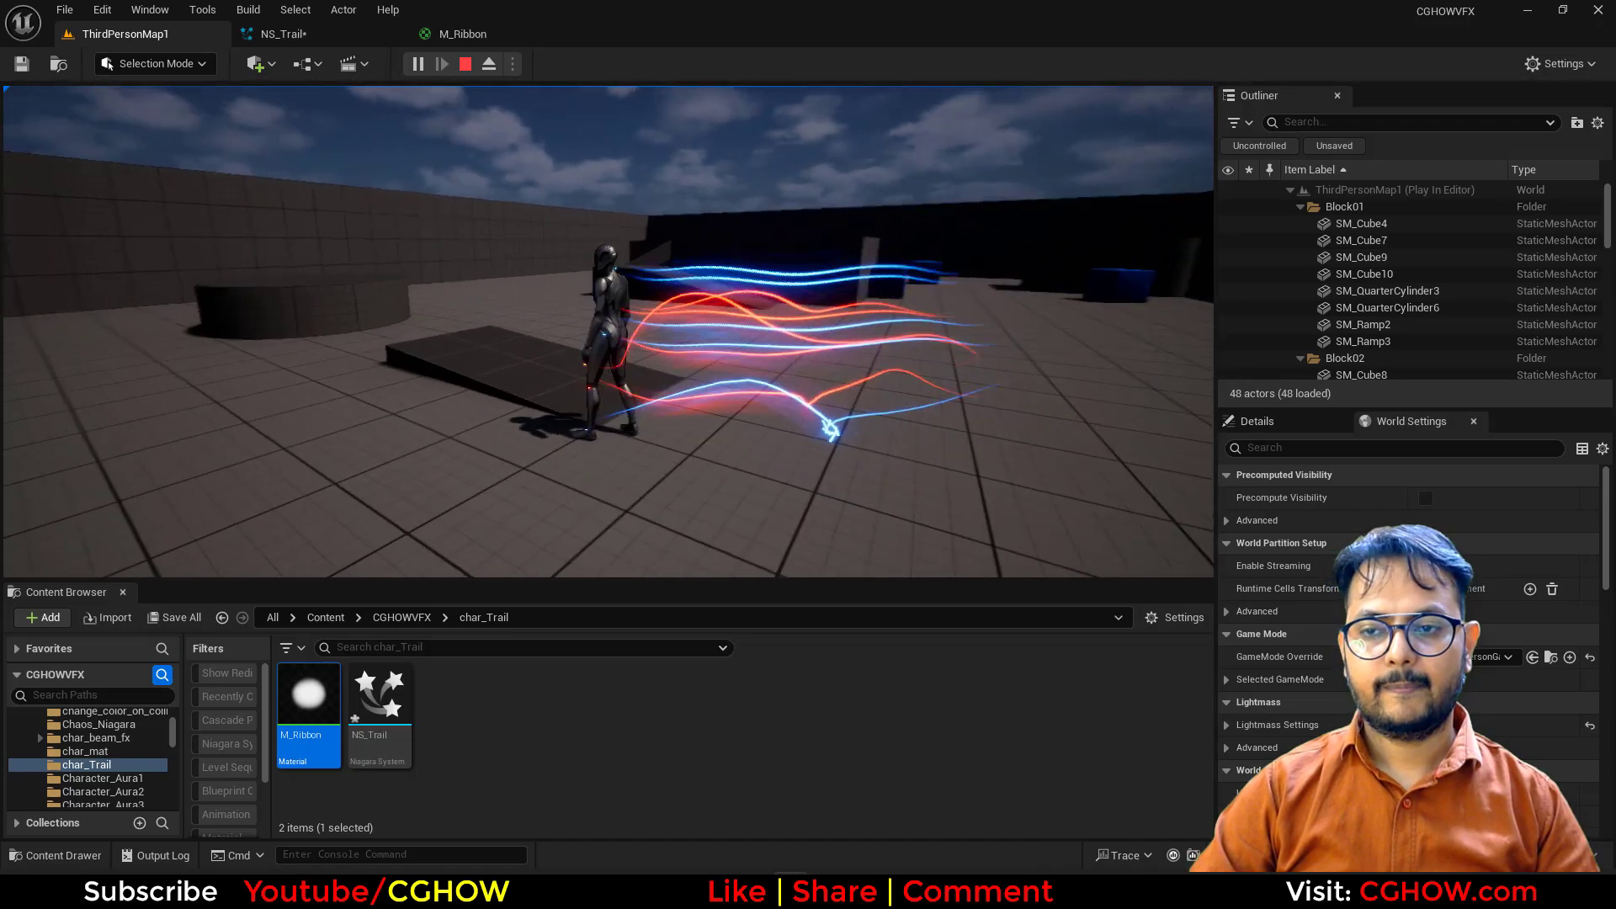
pyautogui.press('Escape')
# Step: Set blueSource001's Emitter State to Self life cycle with loop behavior Once, and disable killing particles when their lifetime elapses in Particle State
pyautogui.click(459, 33)
pyautogui.click(277, 33)
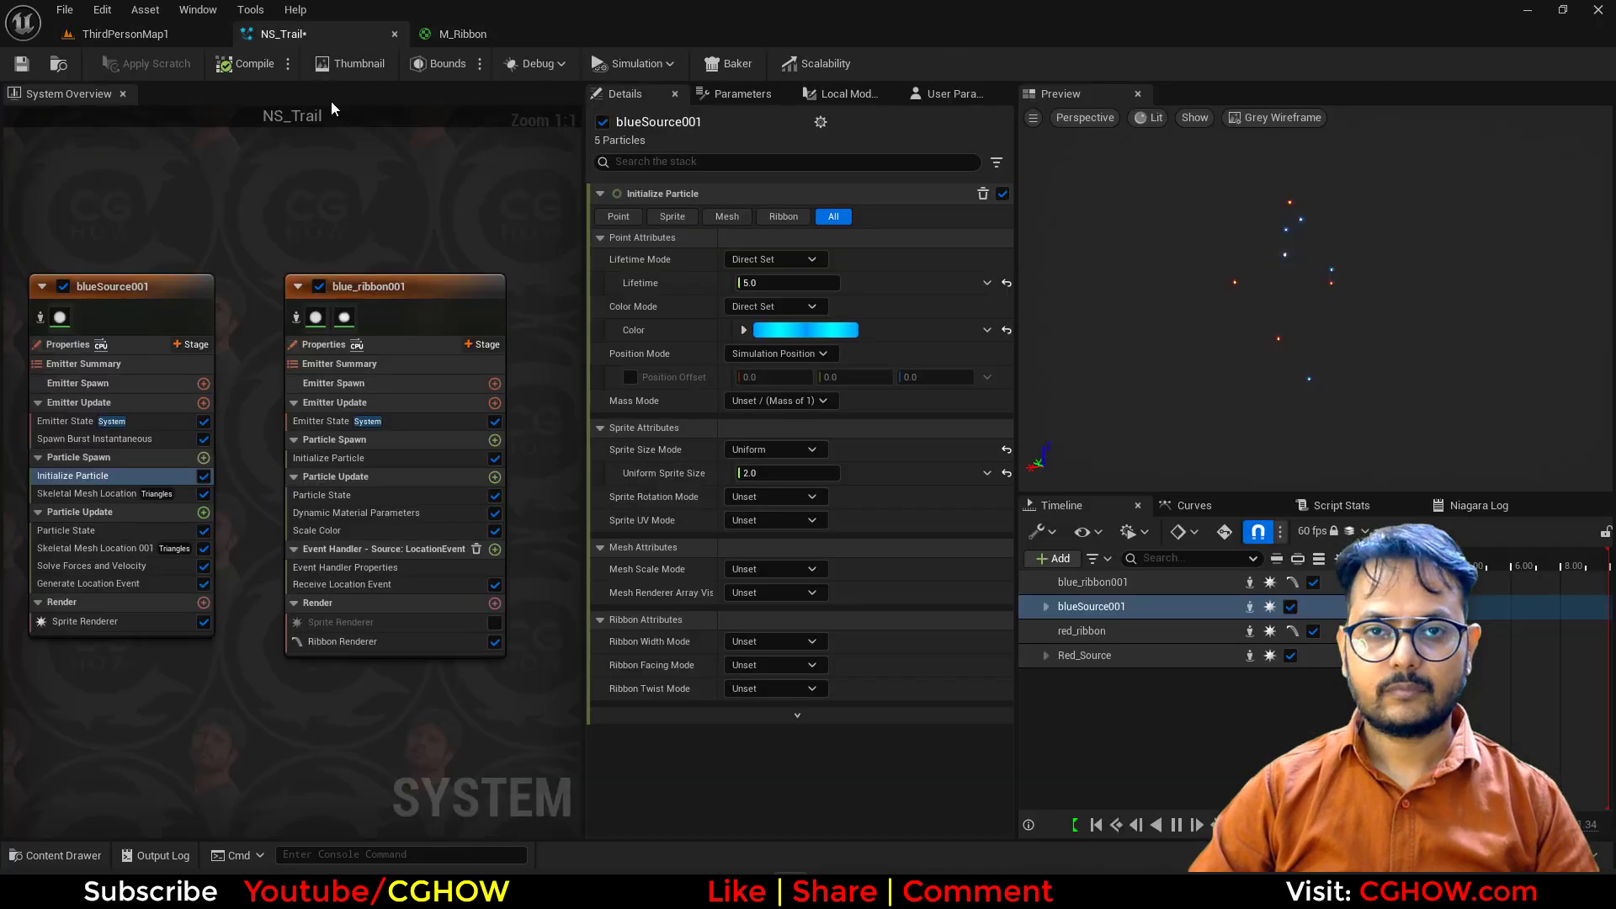
pyautogui.moveTo(226, 689); pyautogui.dragTo(439, 821, button='right')
pyautogui.moveTo(166, 602); pyautogui.dragTo(184, 462, button='right')
pyautogui.click(300, 418)
pyautogui.click(795, 259)
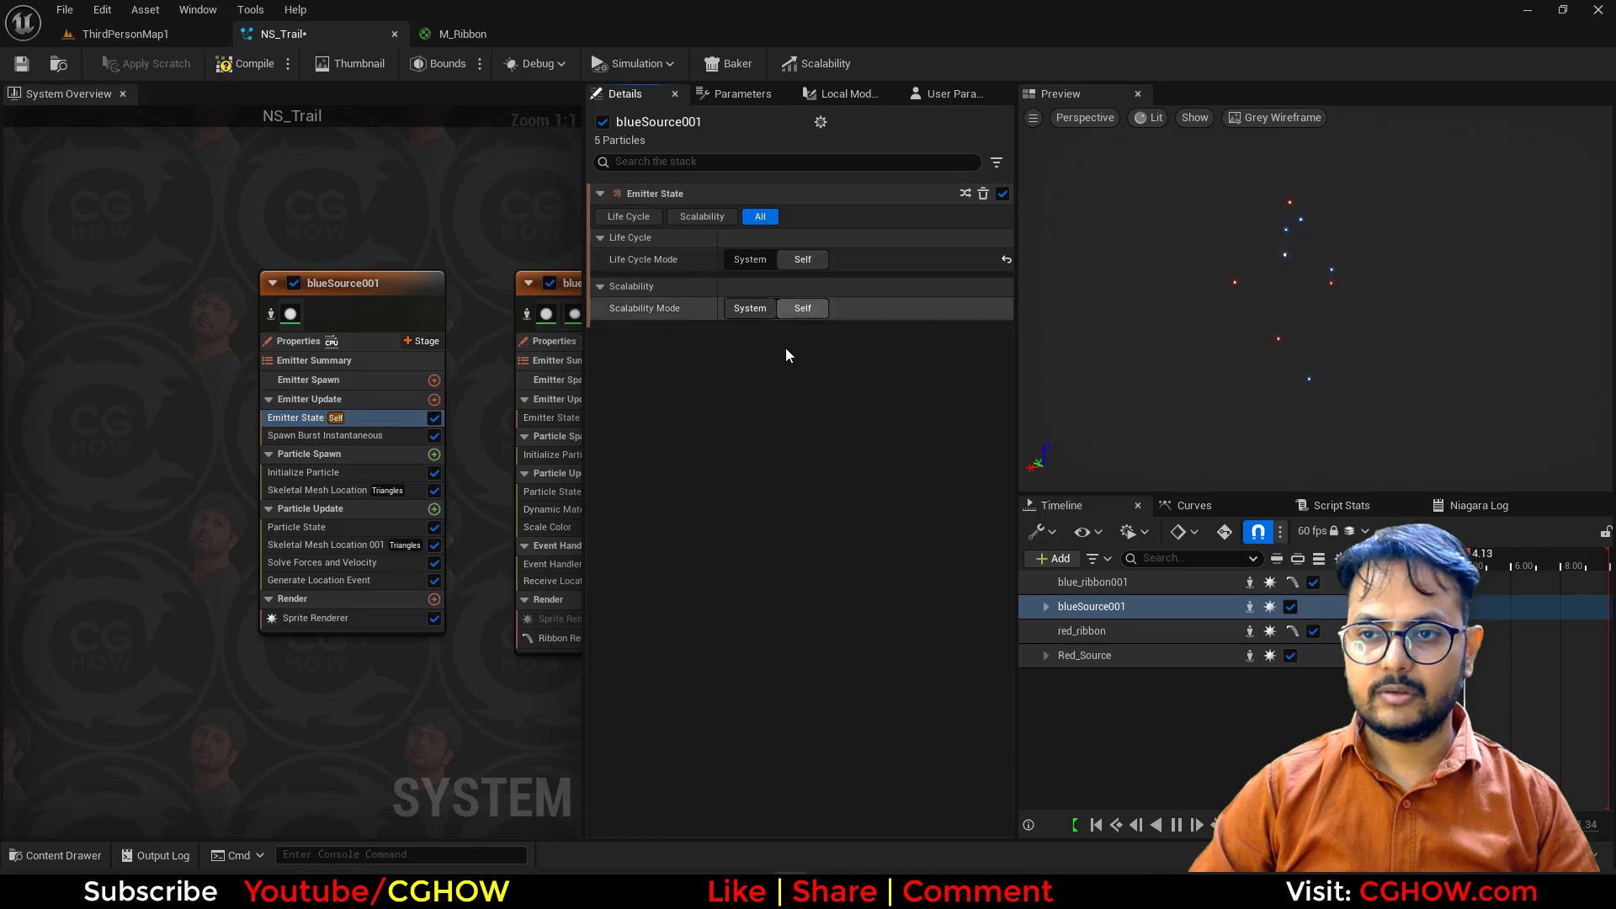
pyautogui.click(802, 306)
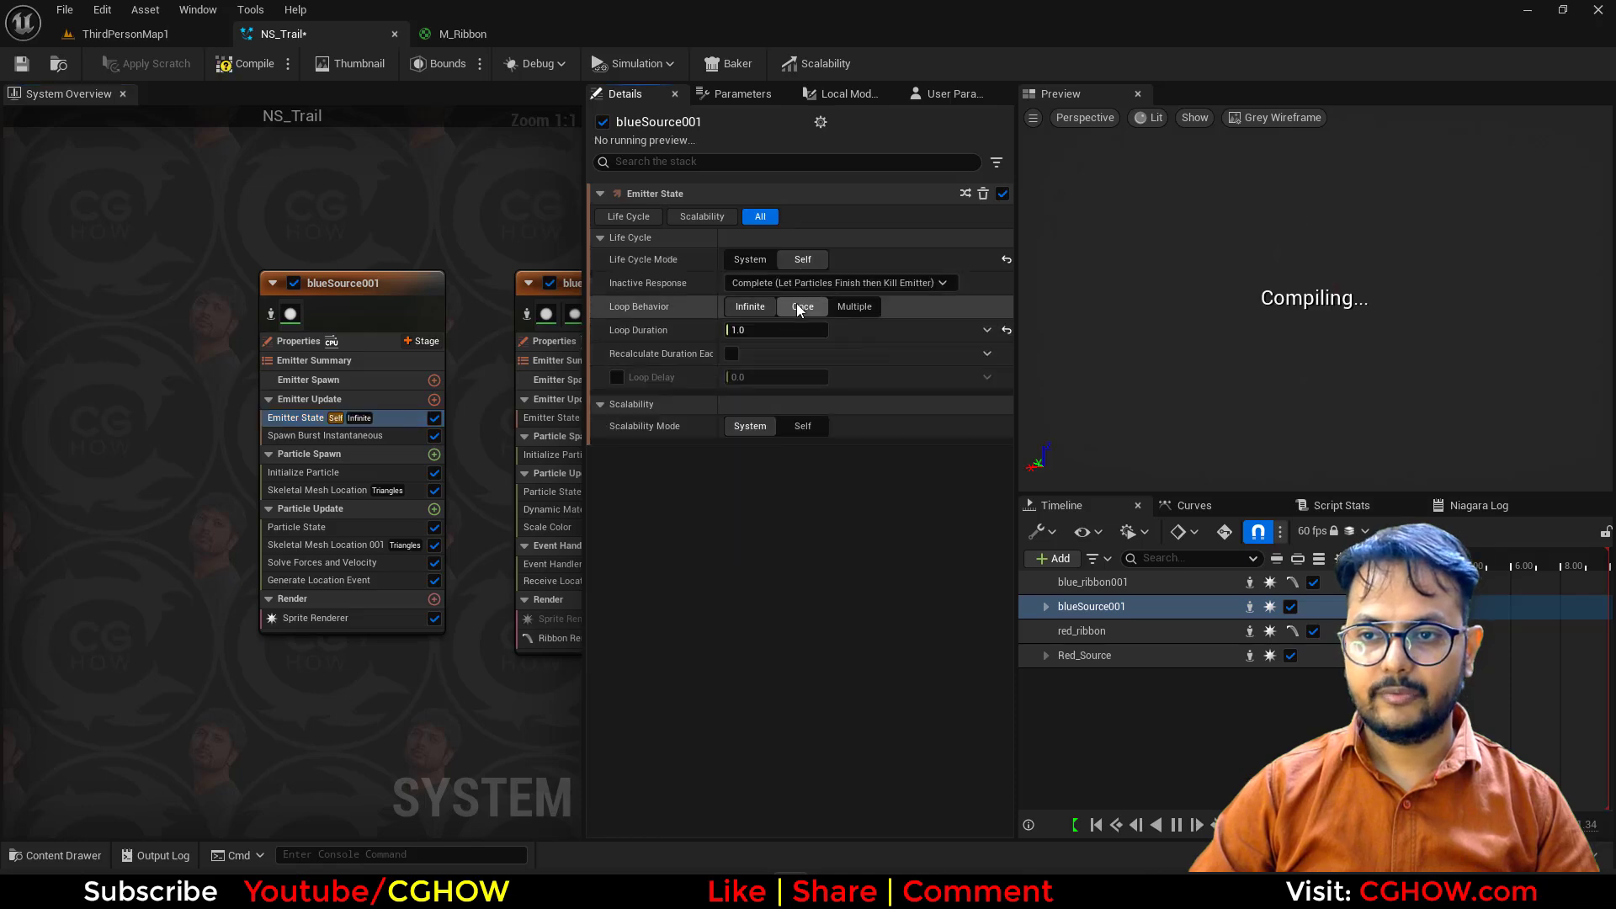
pyautogui.click(296, 526)
pyautogui.click(731, 216)
# Step: Give Red_Source a Self life cycle that loops Once, disable killing particles when their lifetime elapses, and save NS_Trail
pyautogui.moveTo(172, 304); pyautogui.dragTo(207, 778, button='right')
pyautogui.click(376, 307)
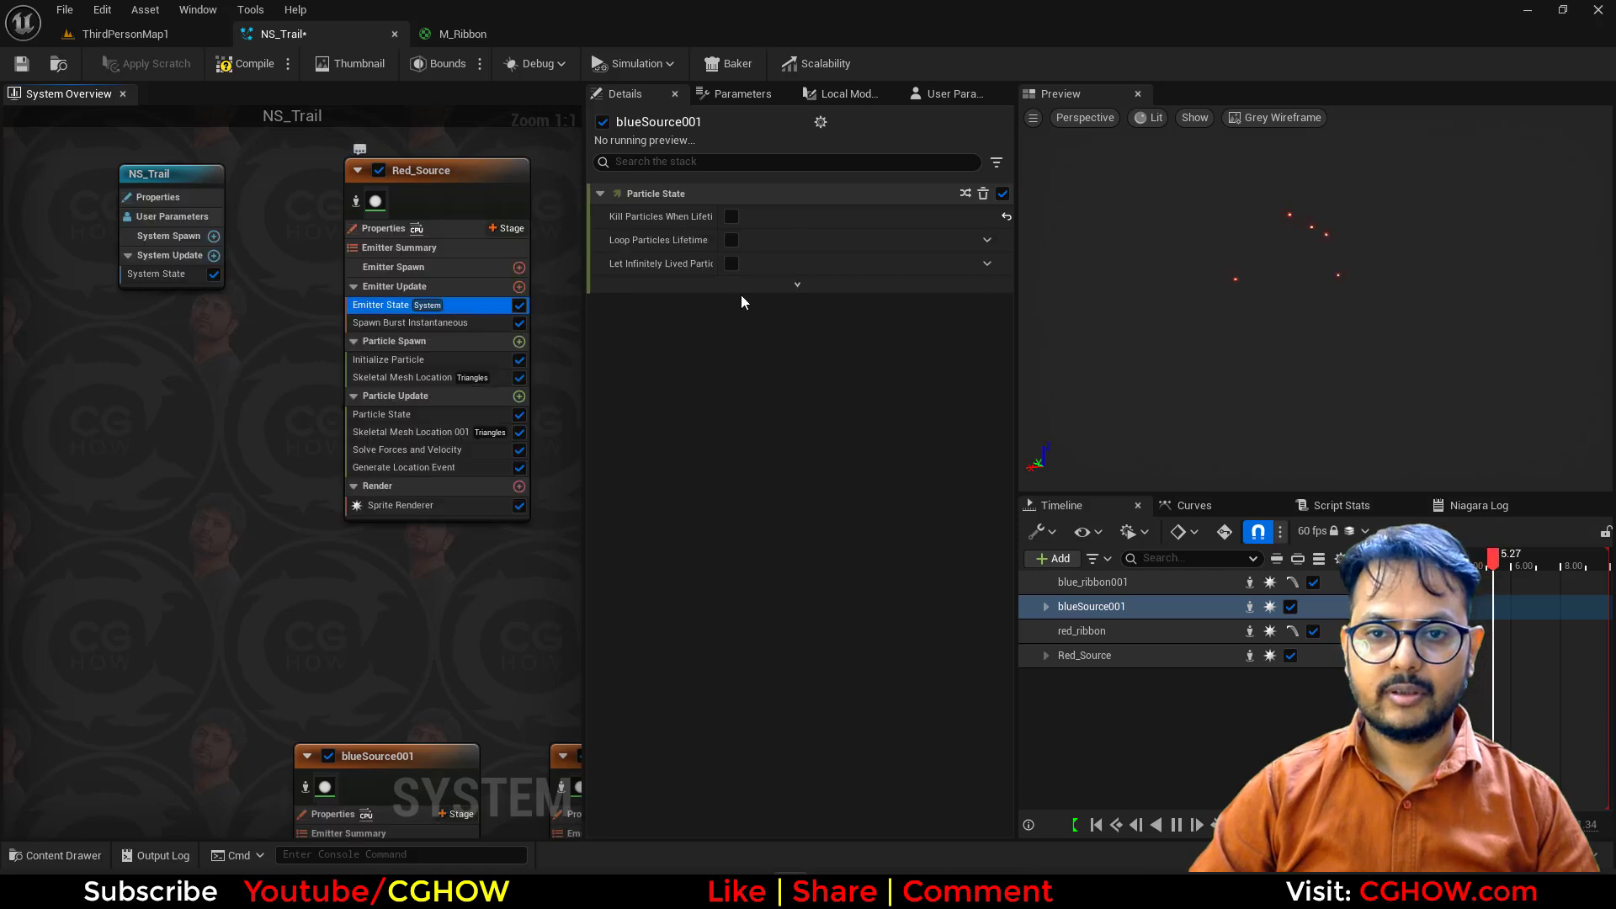
pyautogui.click(802, 259)
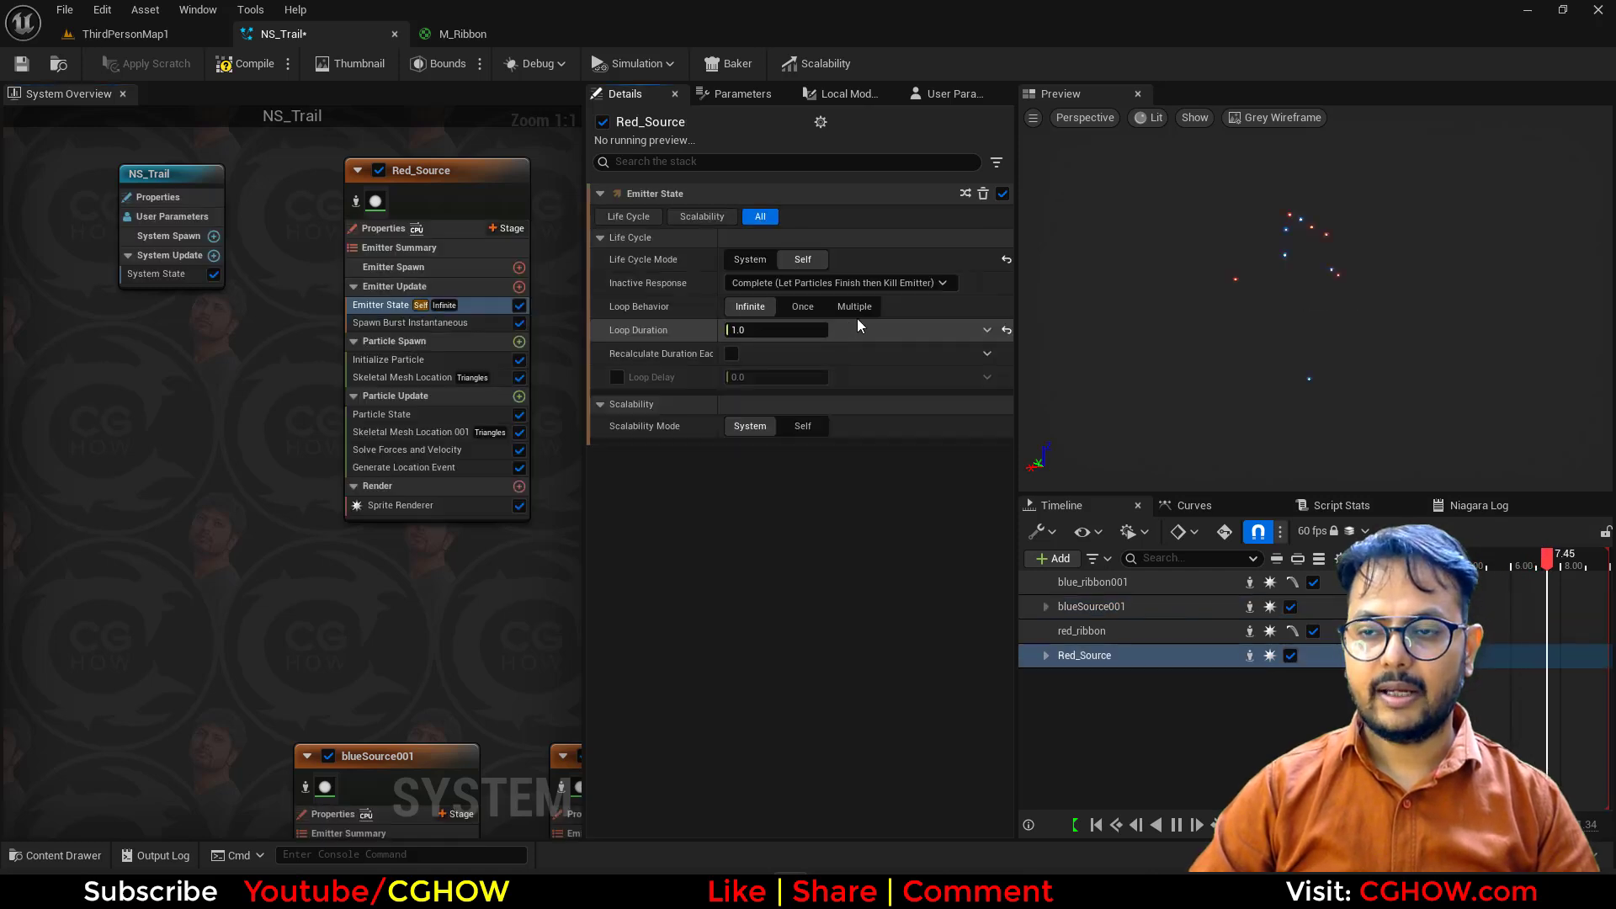
pyautogui.click(802, 306)
pyautogui.click(381, 414)
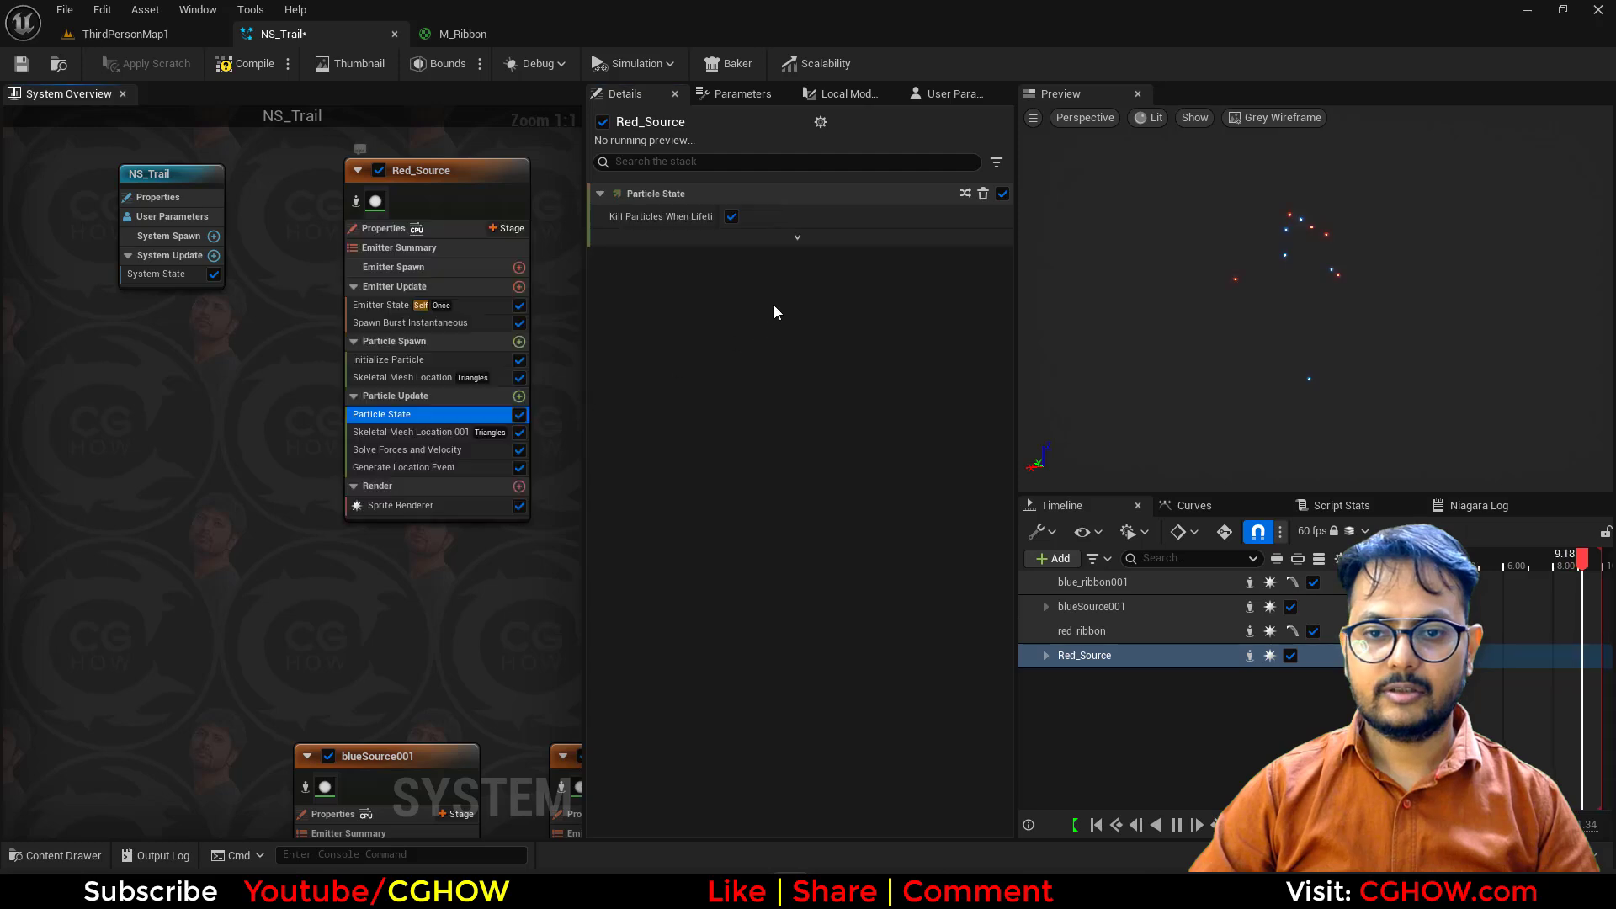
pyautogui.click(732, 217)
pyautogui.click(732, 216)
pyautogui.click(11, 69)
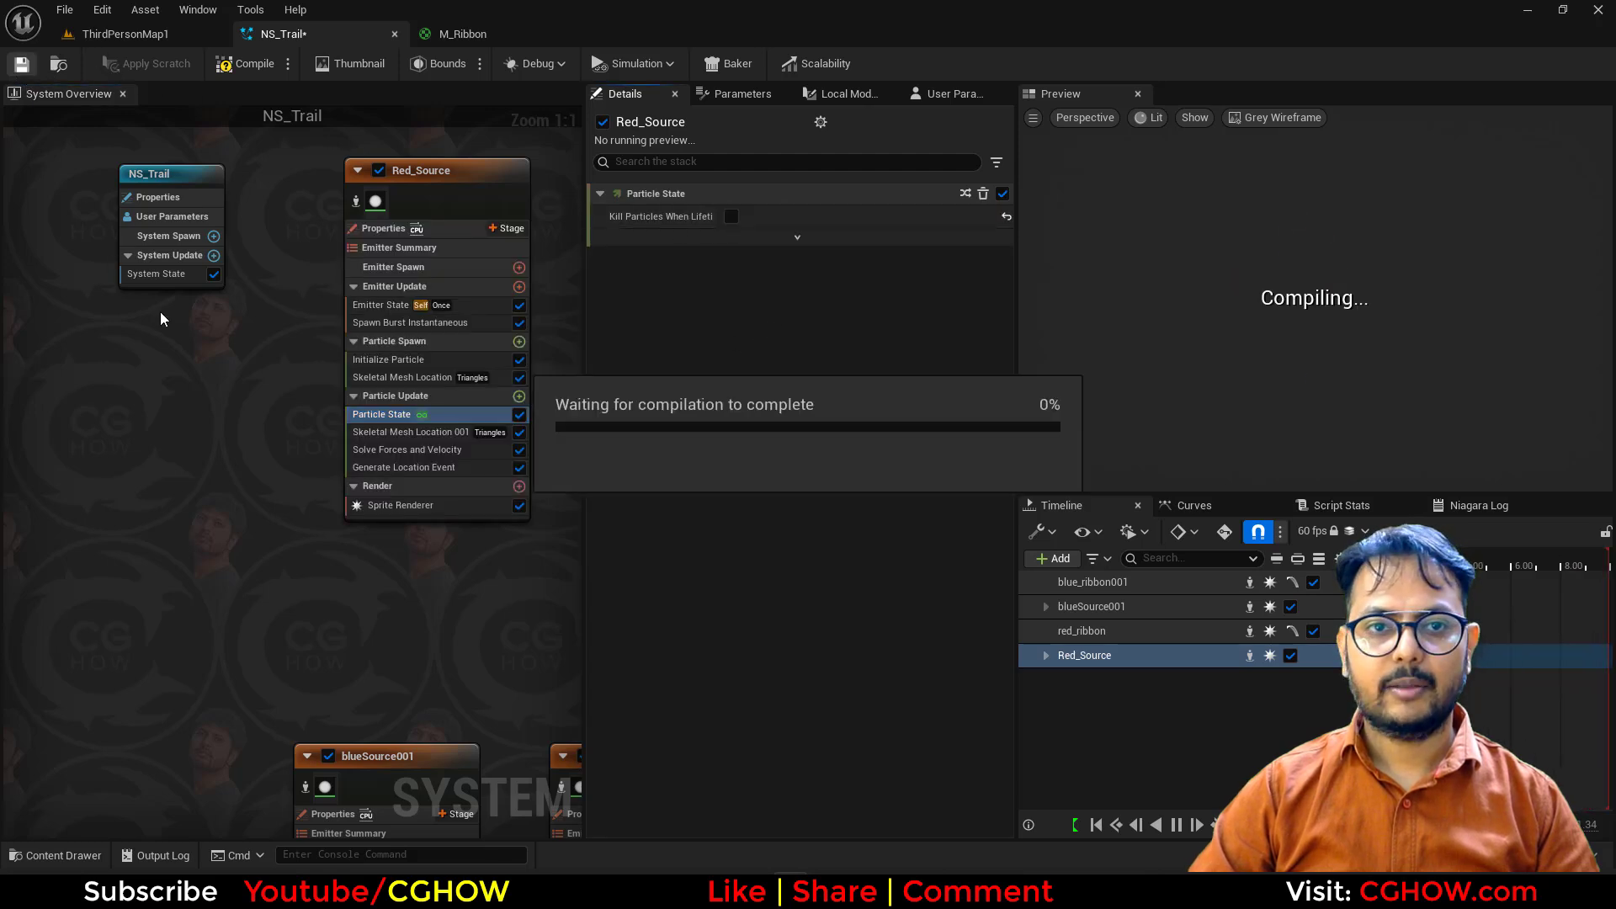
# Step: Play ThirdPersonMap1, run with the character to check that both trails persist, and stop the session
pyautogui.click(149, 34)
pyautogui.click(417, 64)
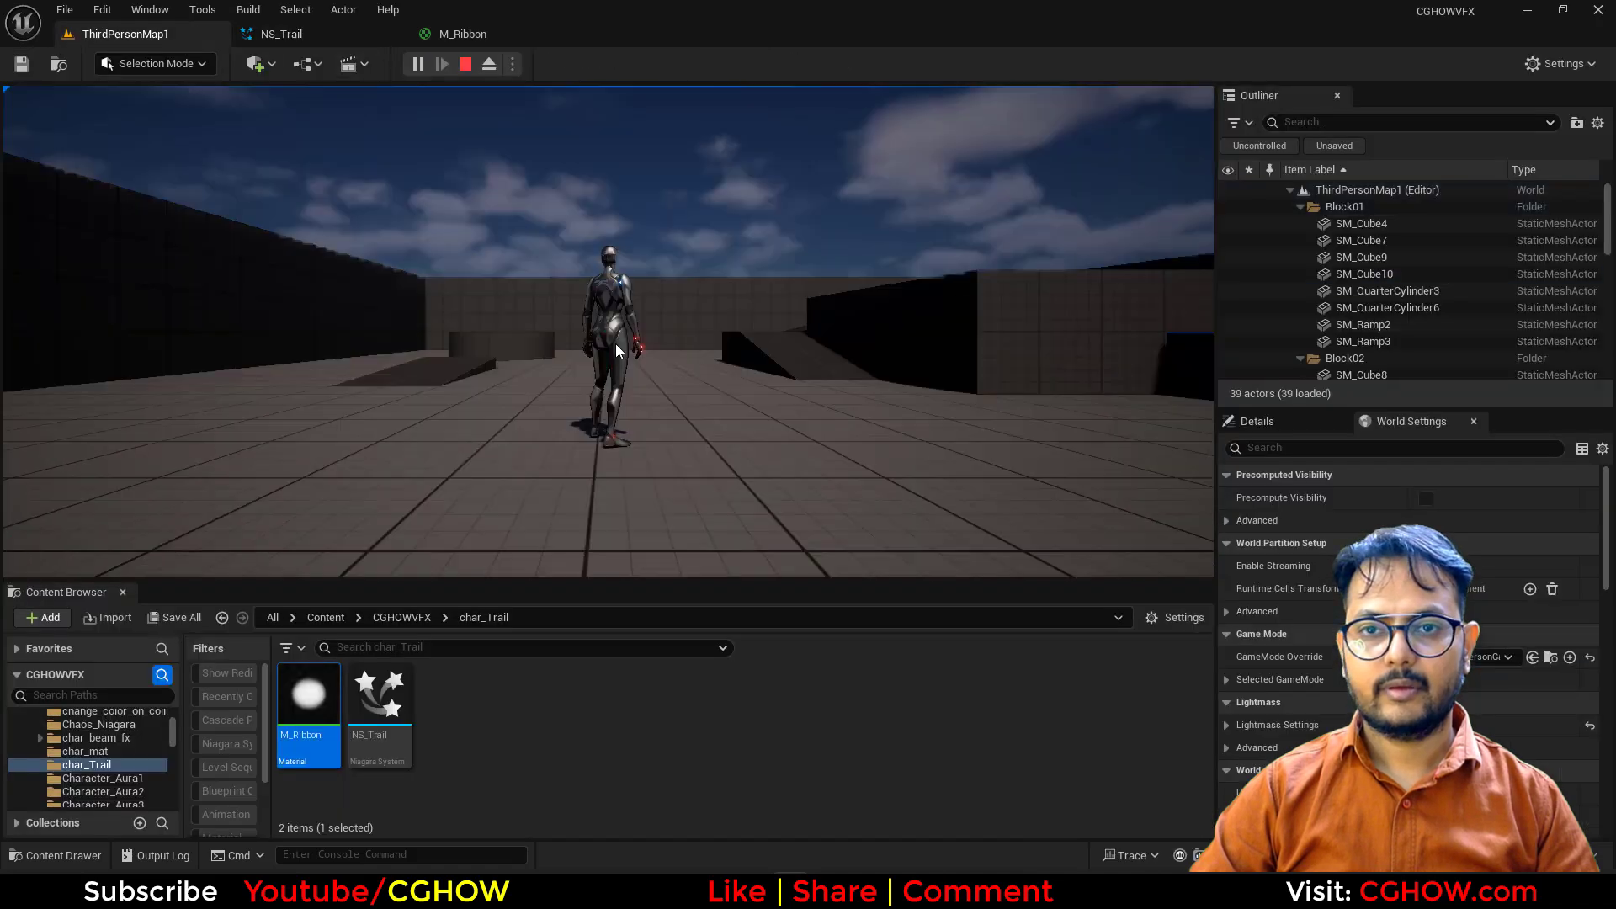
pyautogui.press('w')
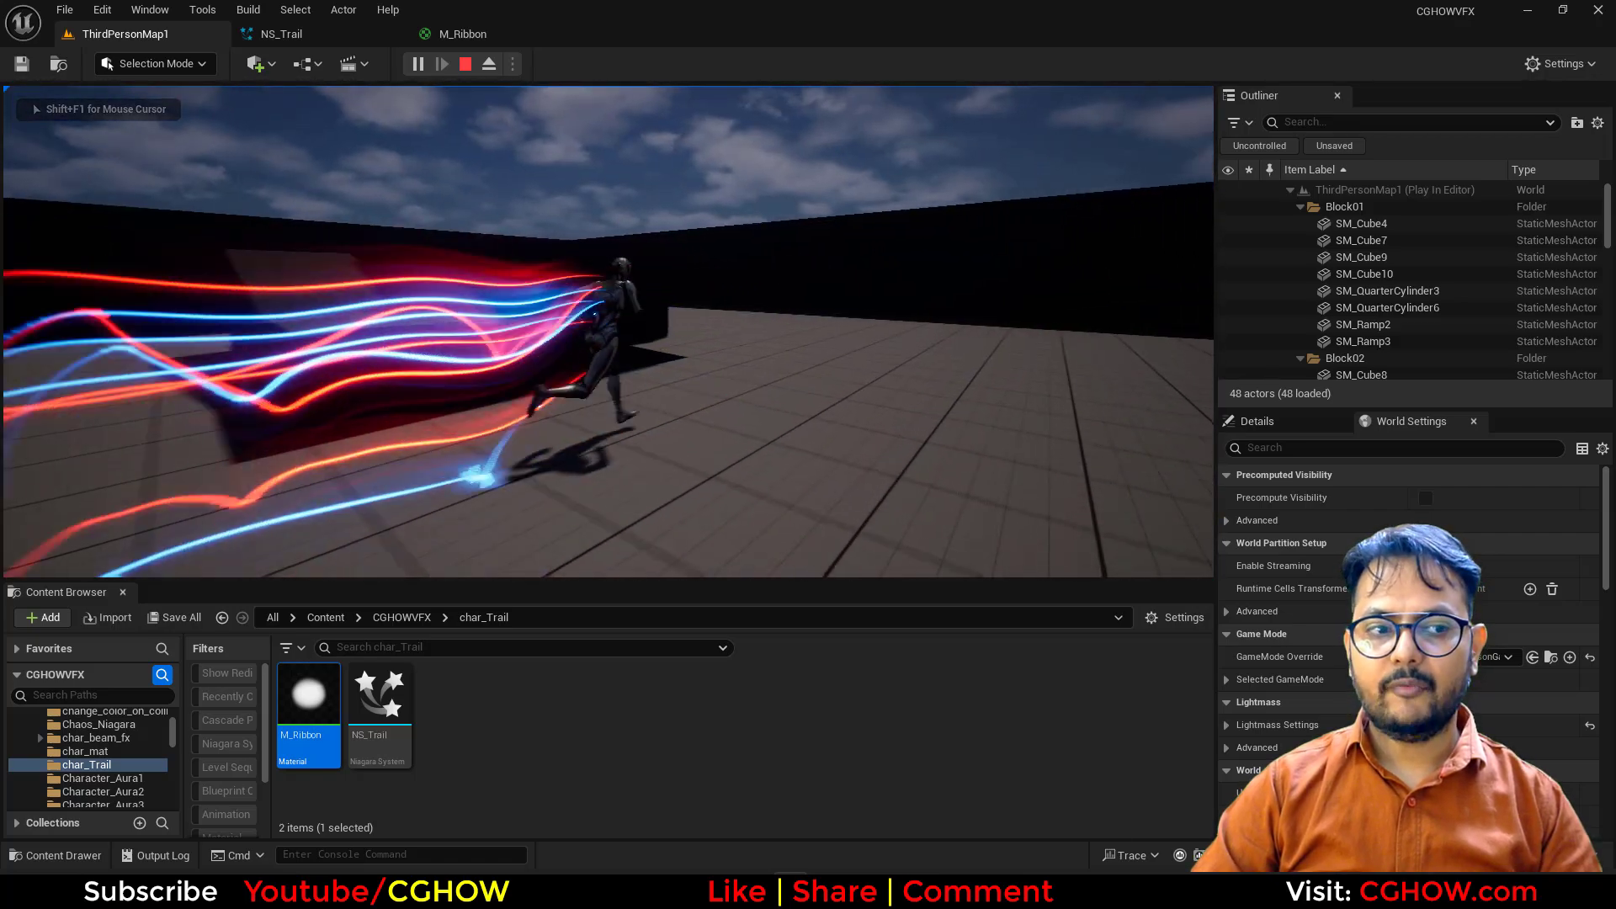
pyautogui.press('Escape')
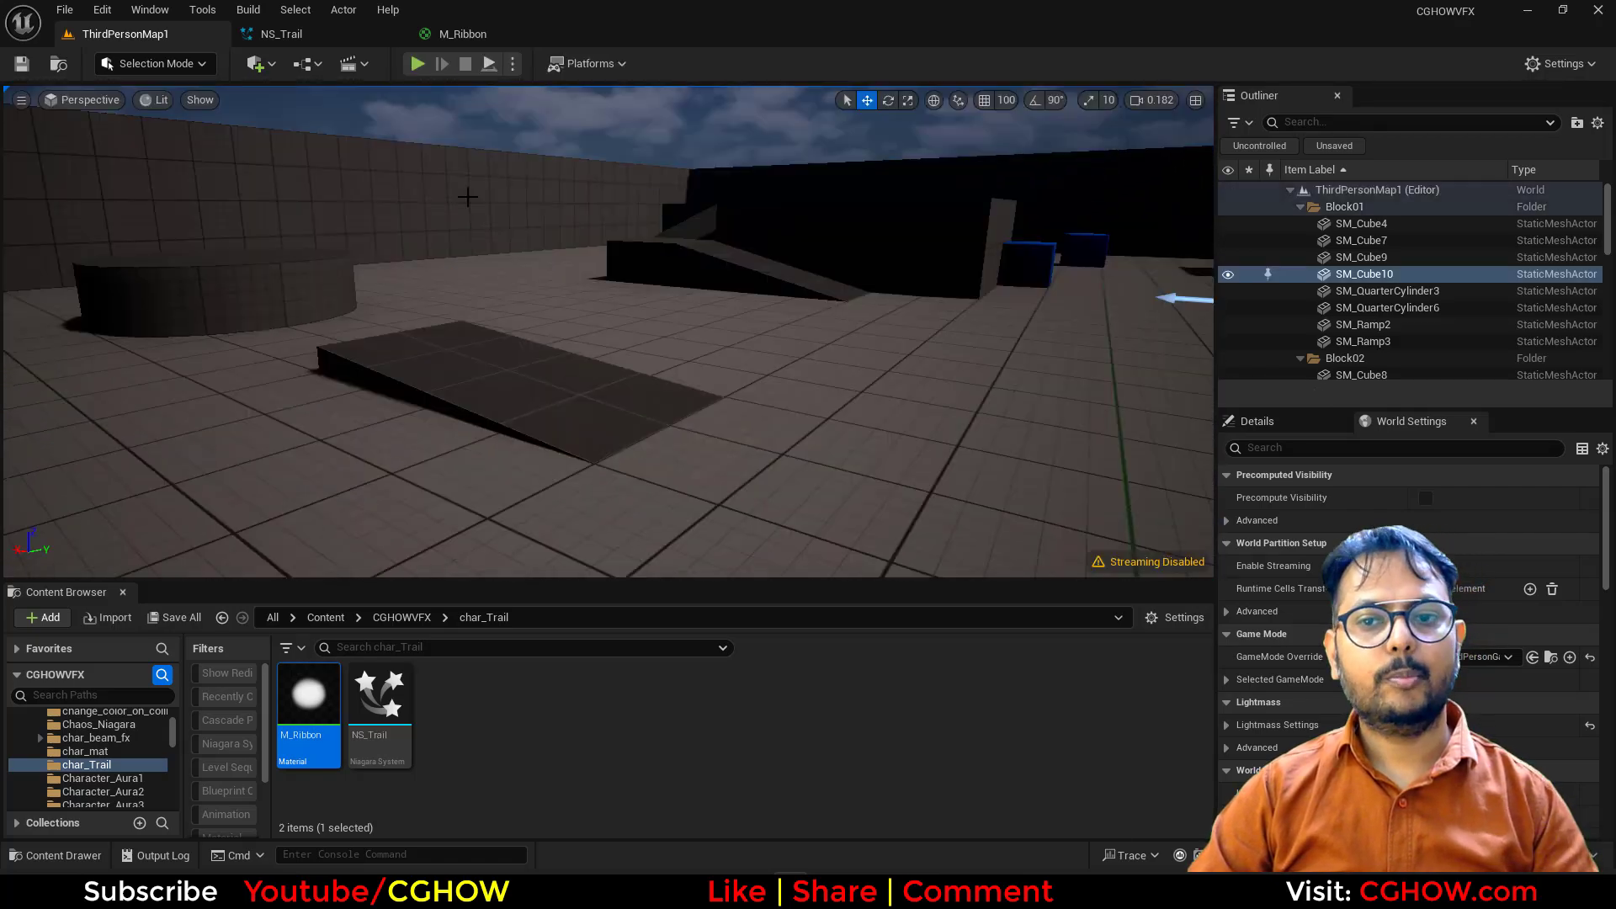
# Step: Duplicate the Red_Source emitter in NS_Trail into the empty area beside red_ribbon and name the copy red
pyautogui.click(303, 33)
pyautogui.scroll(-3, 260, 432)
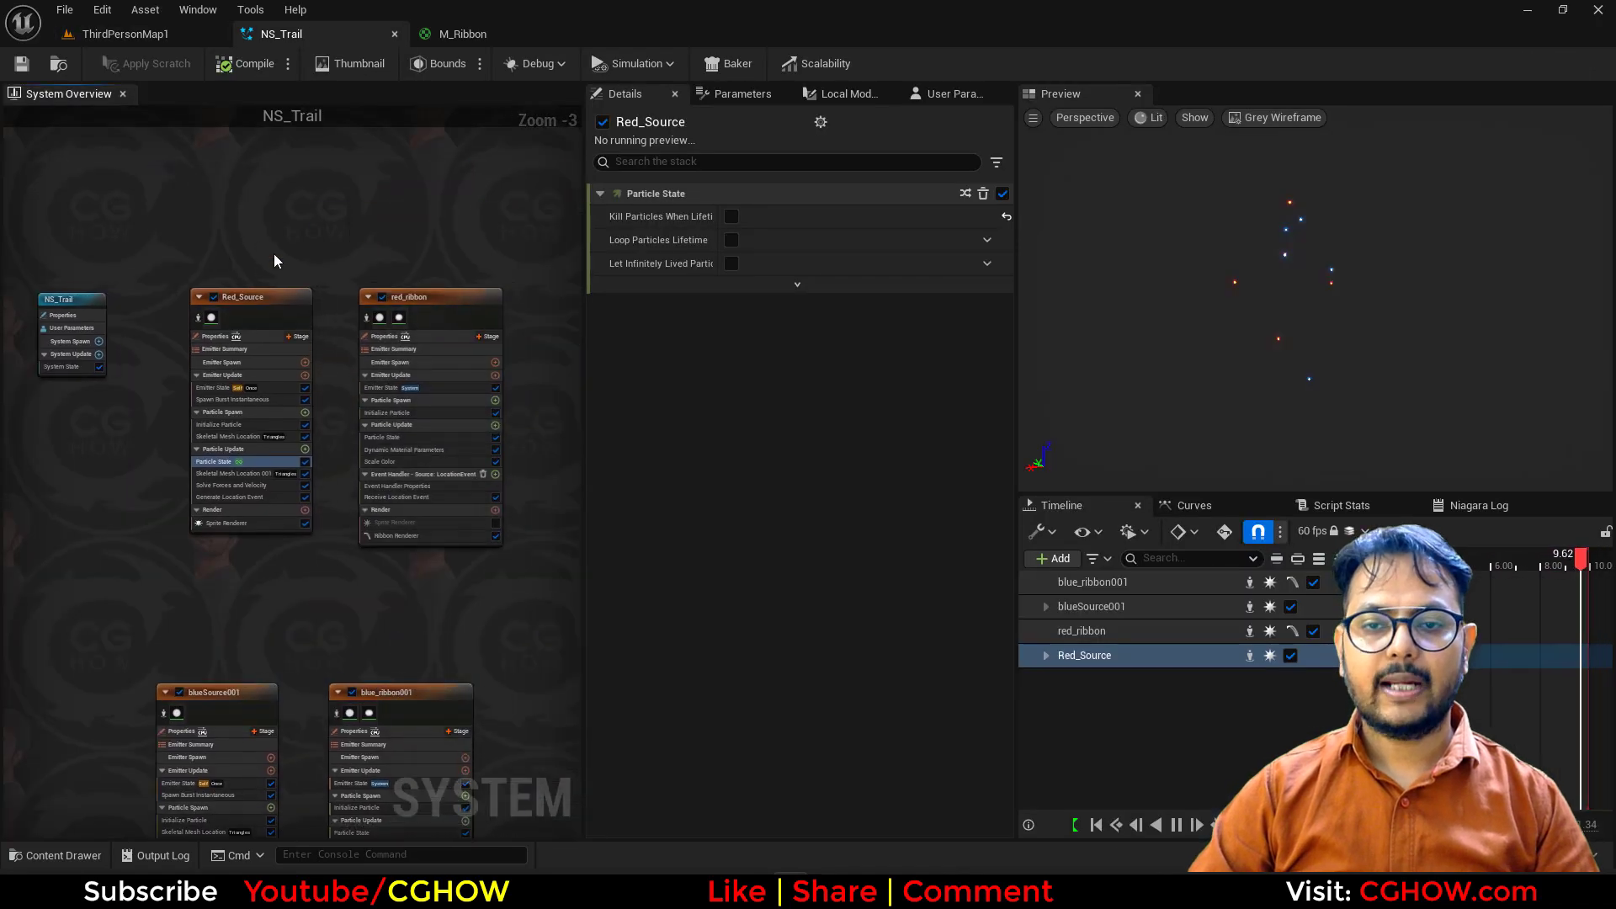
pyautogui.click(271, 296)
pyautogui.moveTo(457, 266); pyautogui.dragTo(194, 247, button='right')
pyautogui.click(295, 249)
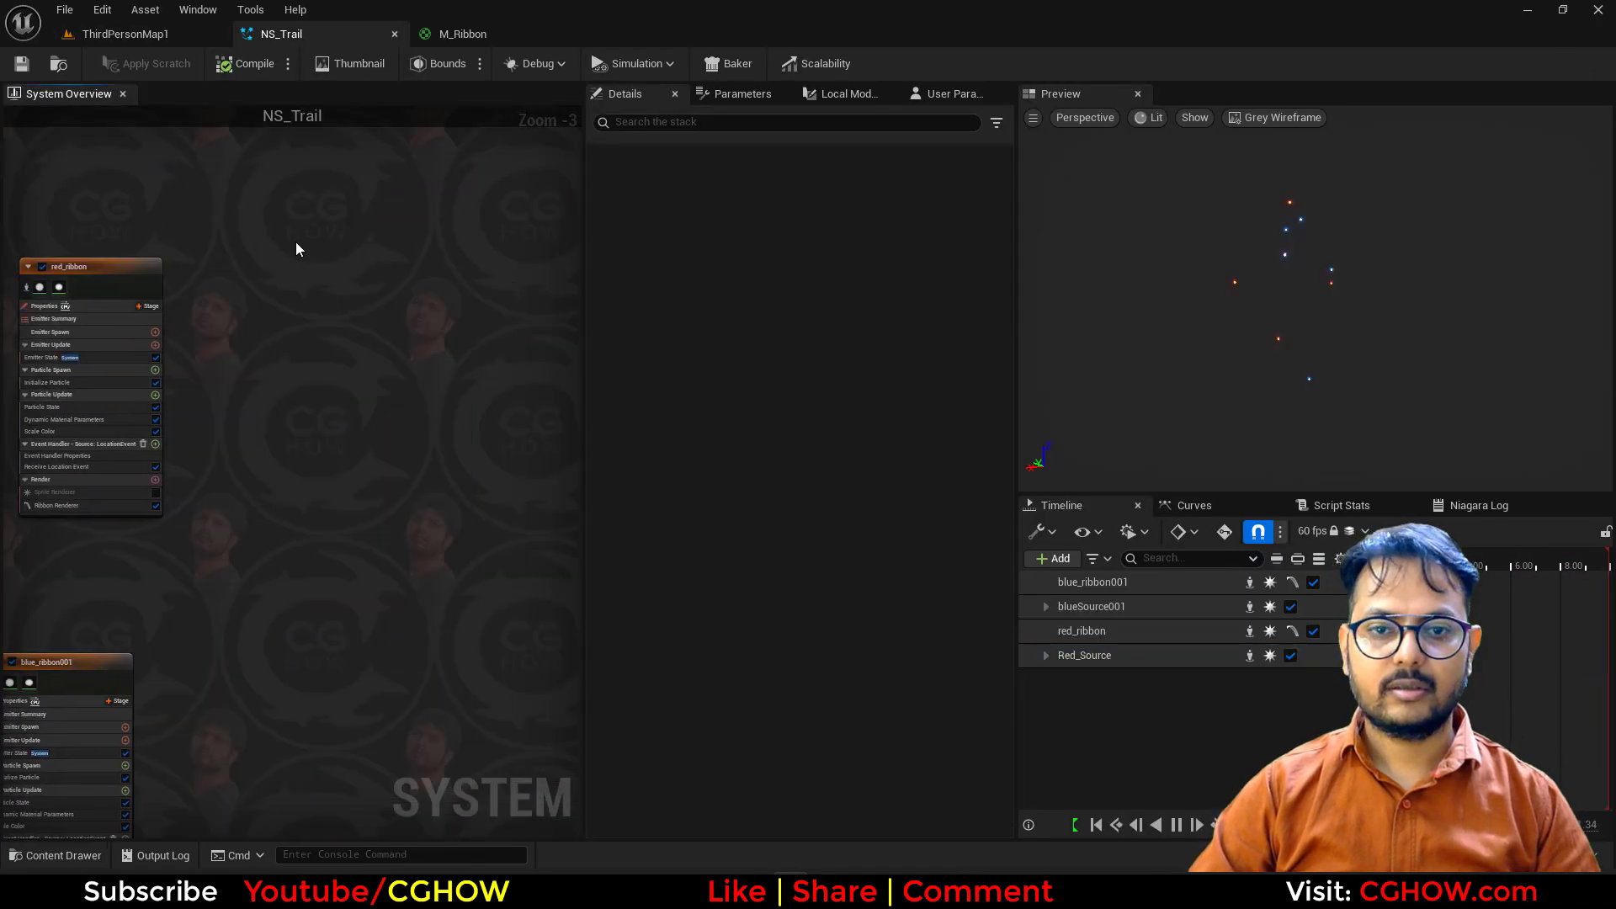
pyautogui.hotkey('ctrl', 'v')
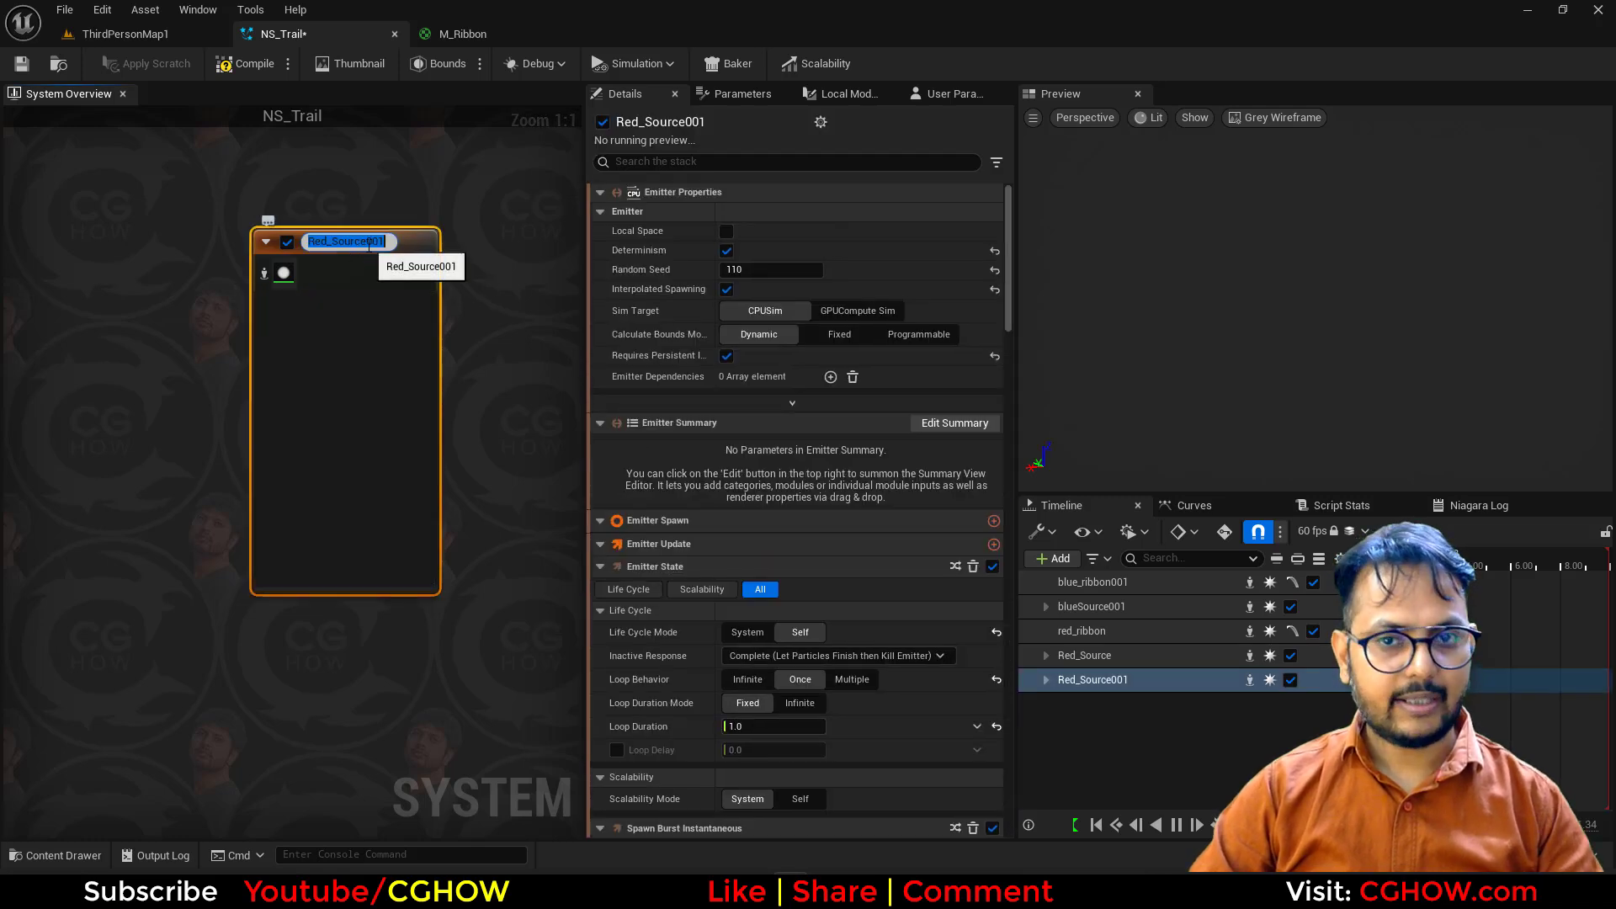
pyautogui.write('red')
pyautogui.click(488, 357)
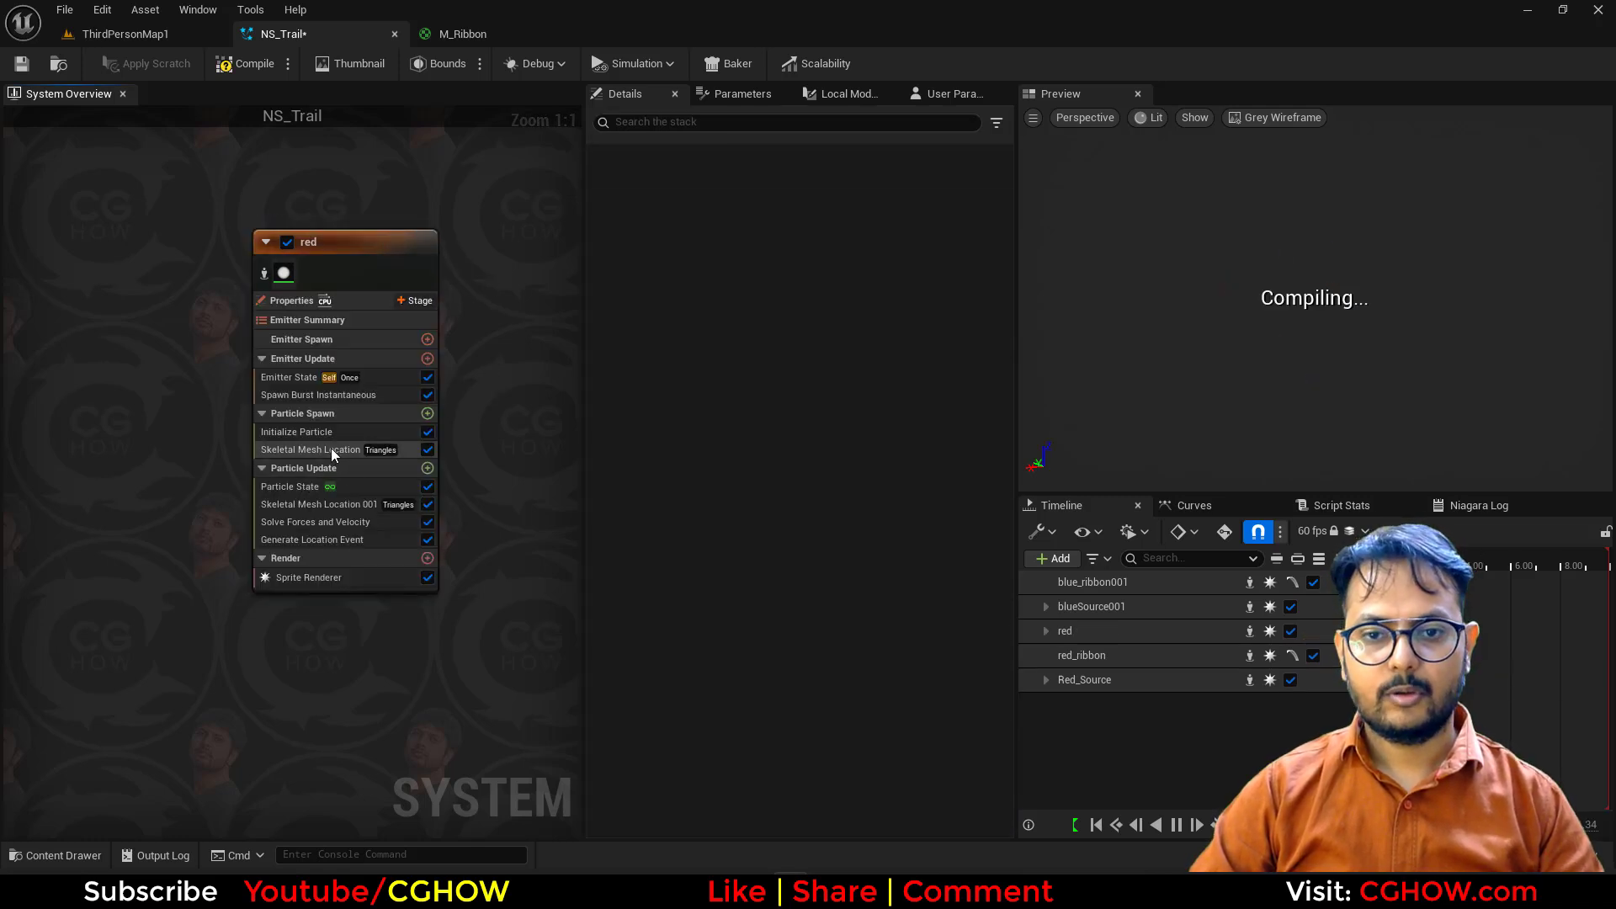
# Step: In the red emitter, re-enable killing particles when their lifetime elapses and reset the Emitter State loop behavior to Infinite
pyautogui.click(290, 486)
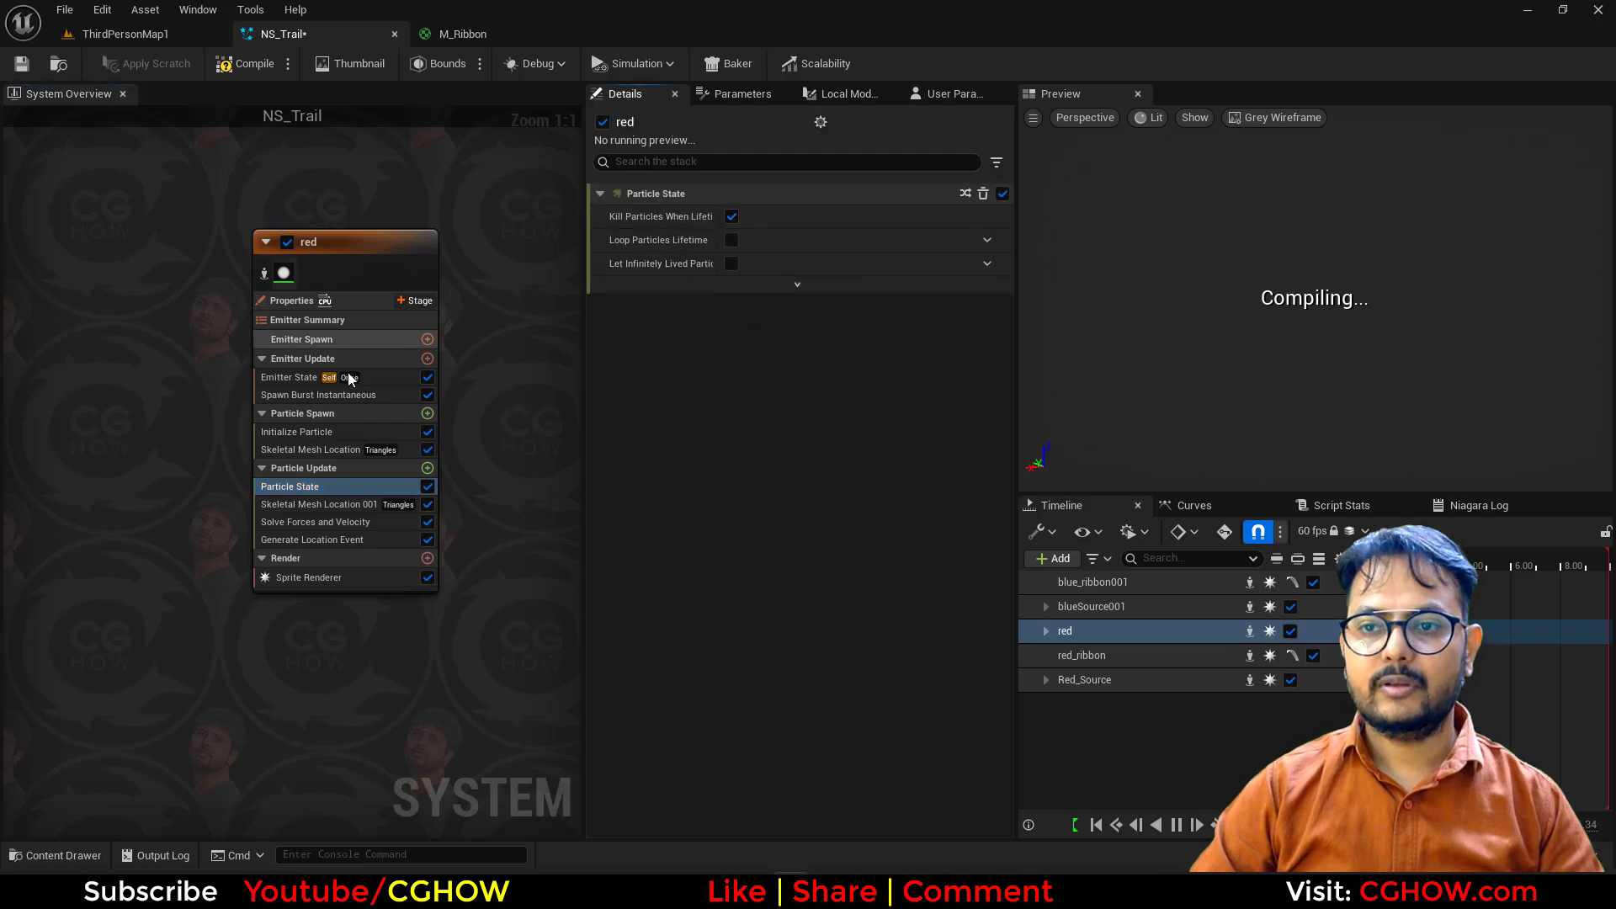
pyautogui.click(289, 377)
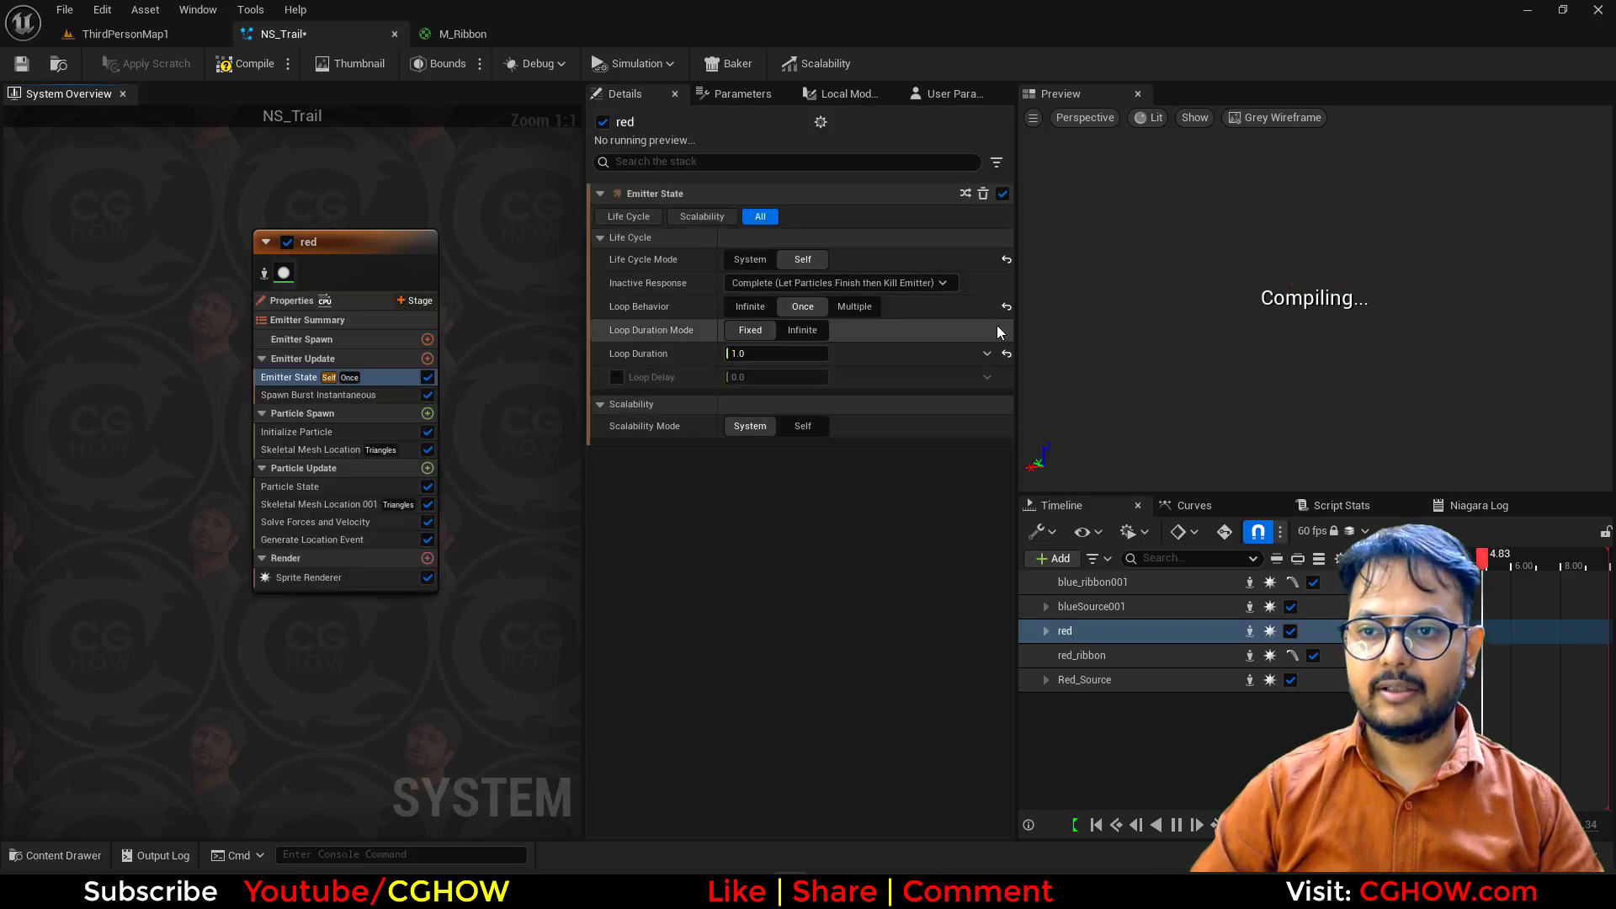
pyautogui.click(1006, 307)
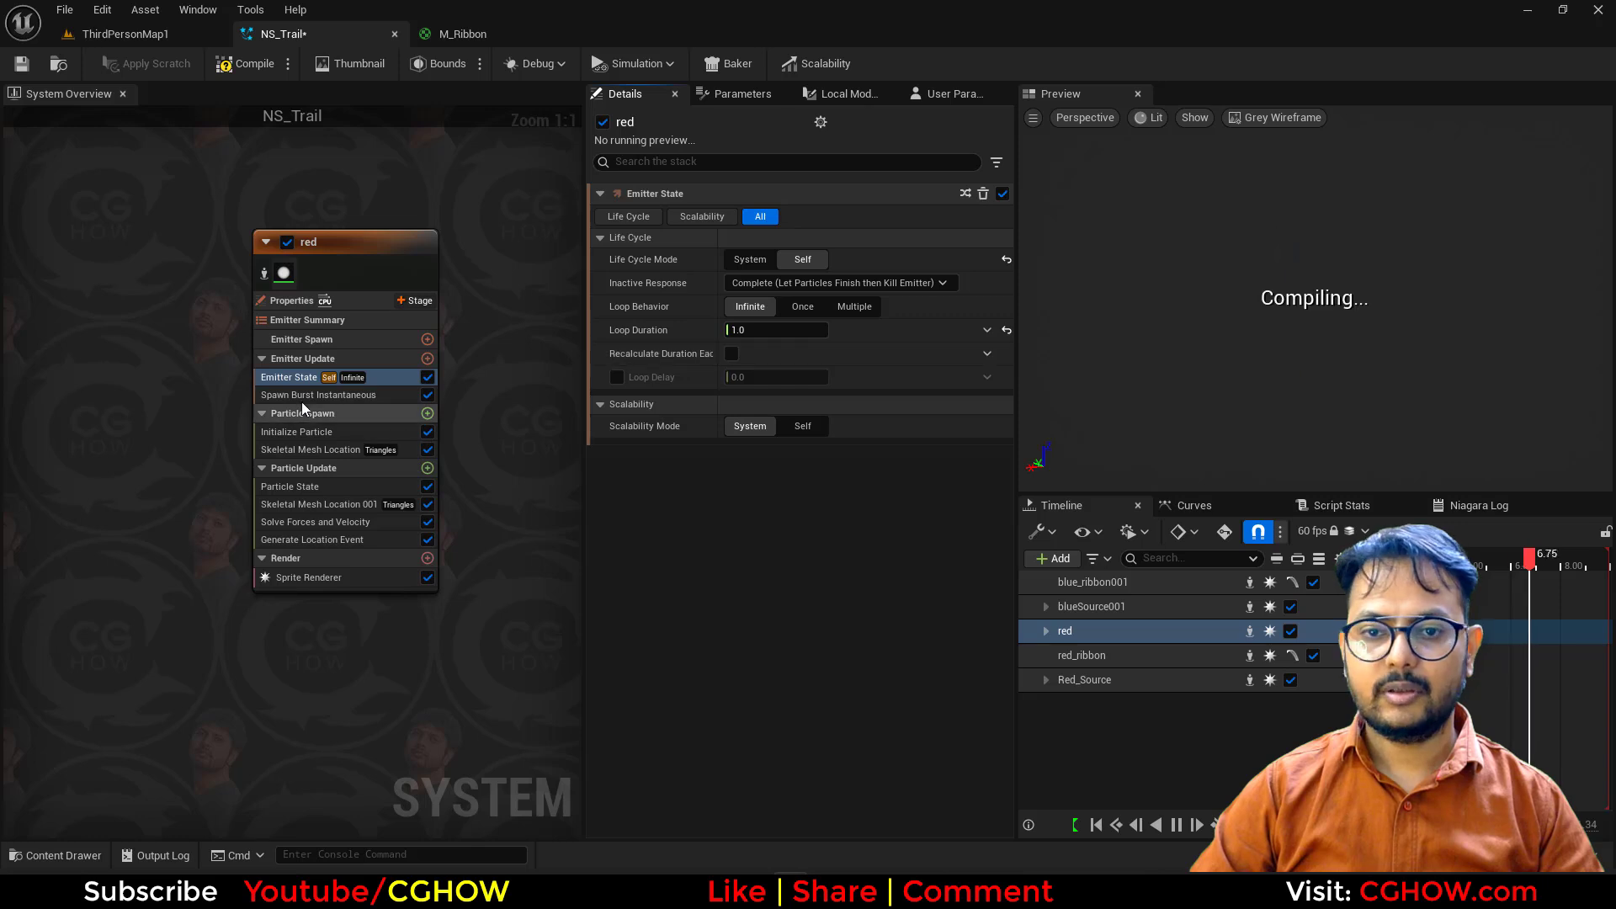
# Step: Replace the red emitter's Spawn Burst Instantaneous with a Spawn Rate of 100, and delete Skeletal Mesh Location 001 from its Particle Update
pyautogui.click(431, 394)
pyautogui.press('Delete')
pyautogui.click(427, 358)
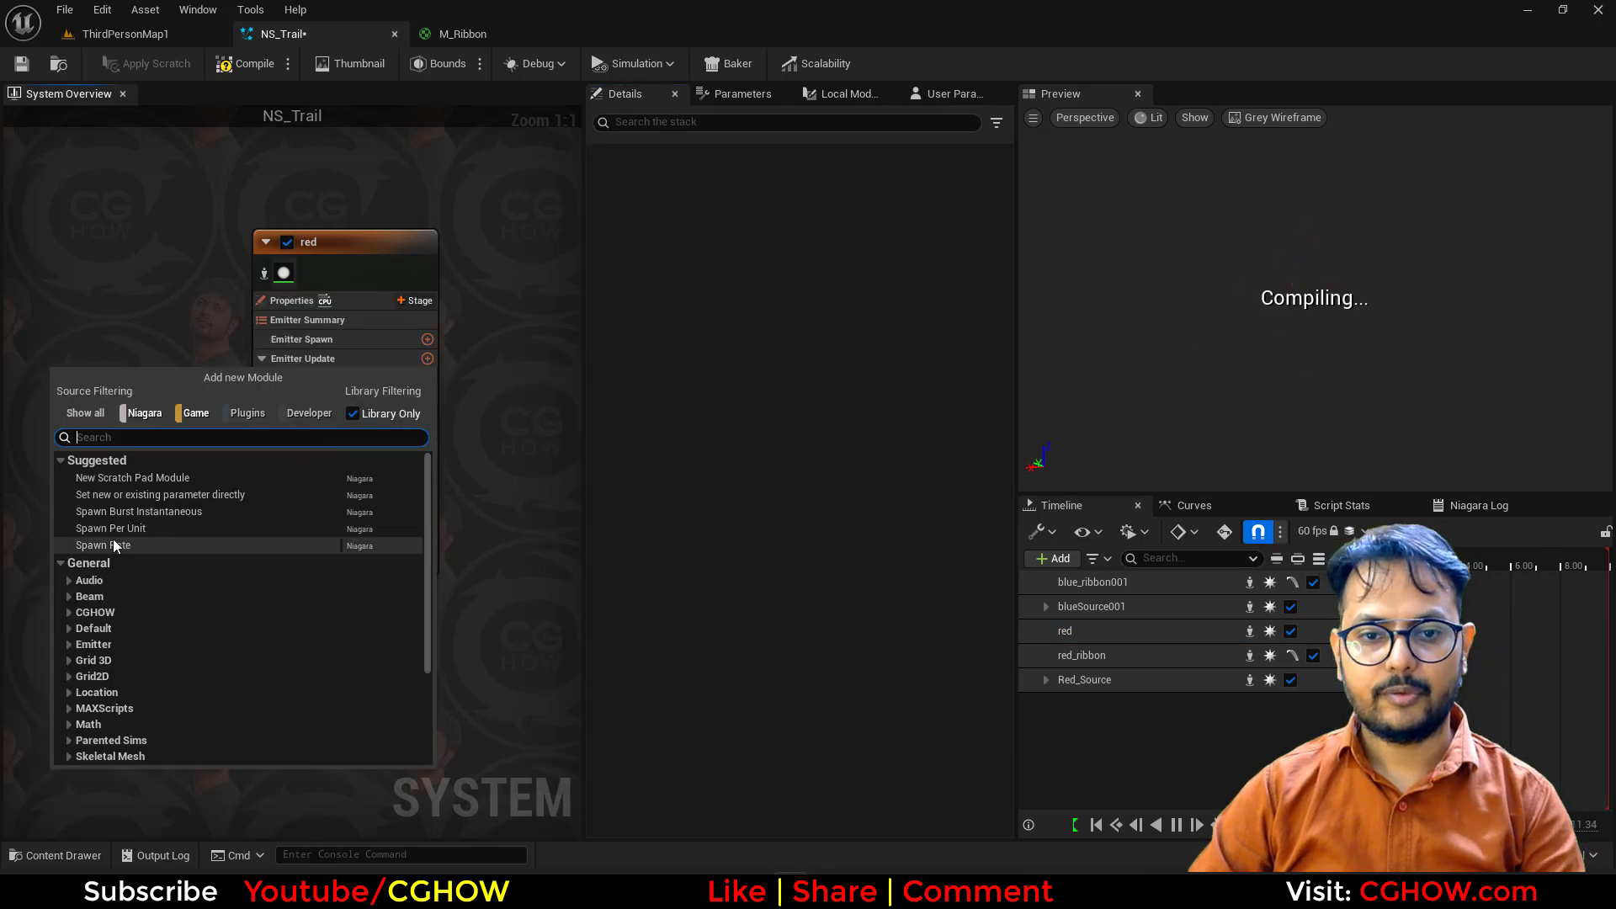
pyautogui.press('Escape')
pyautogui.click(755, 217)
pyautogui.write('100')
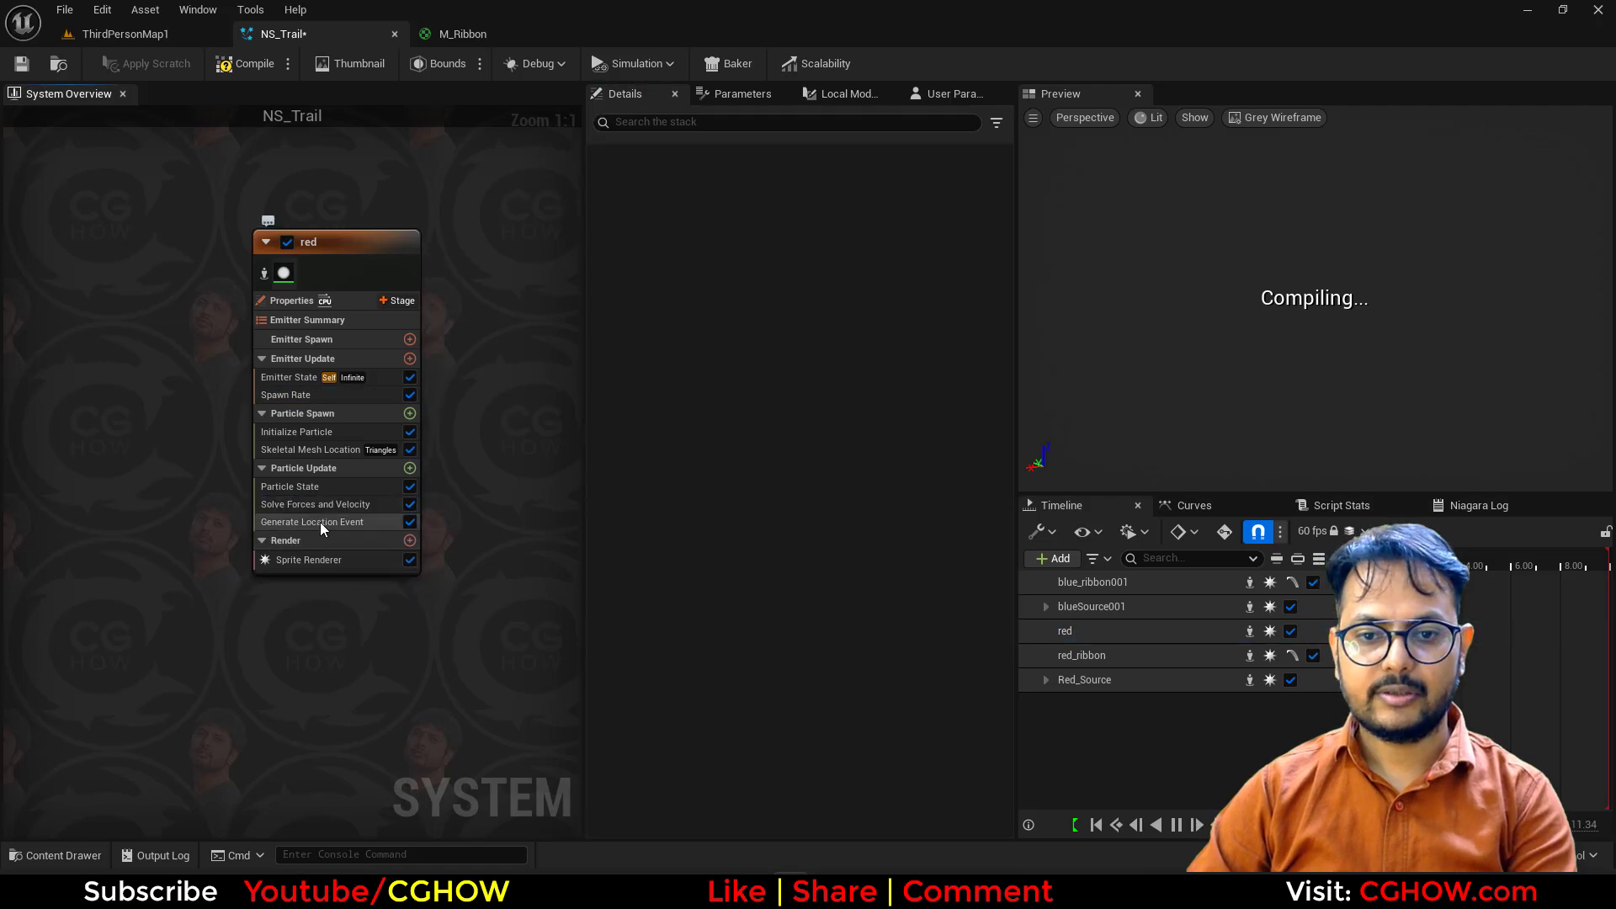
# Step: Delete Generate Location Event from the red emitter's Particle Update and isolate the emitter
pyautogui.click(364, 541)
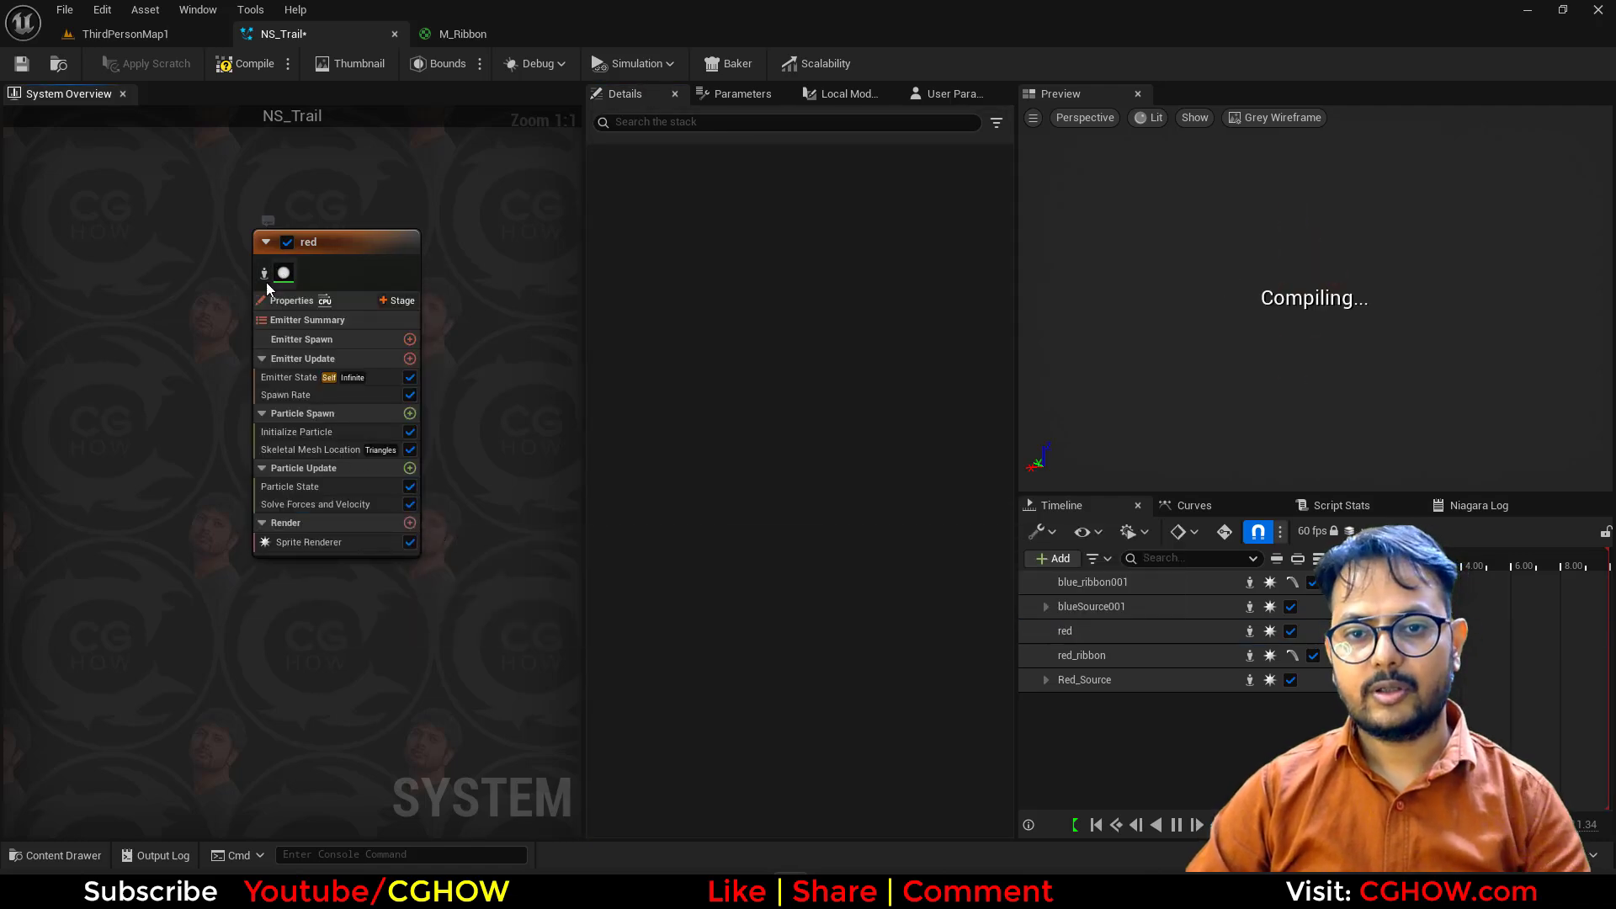
pyautogui.click(281, 272)
# Step: Play ThirdPersonMap1, run with the character to check the isolated red particles, and stop the session
pyautogui.click(143, 37)
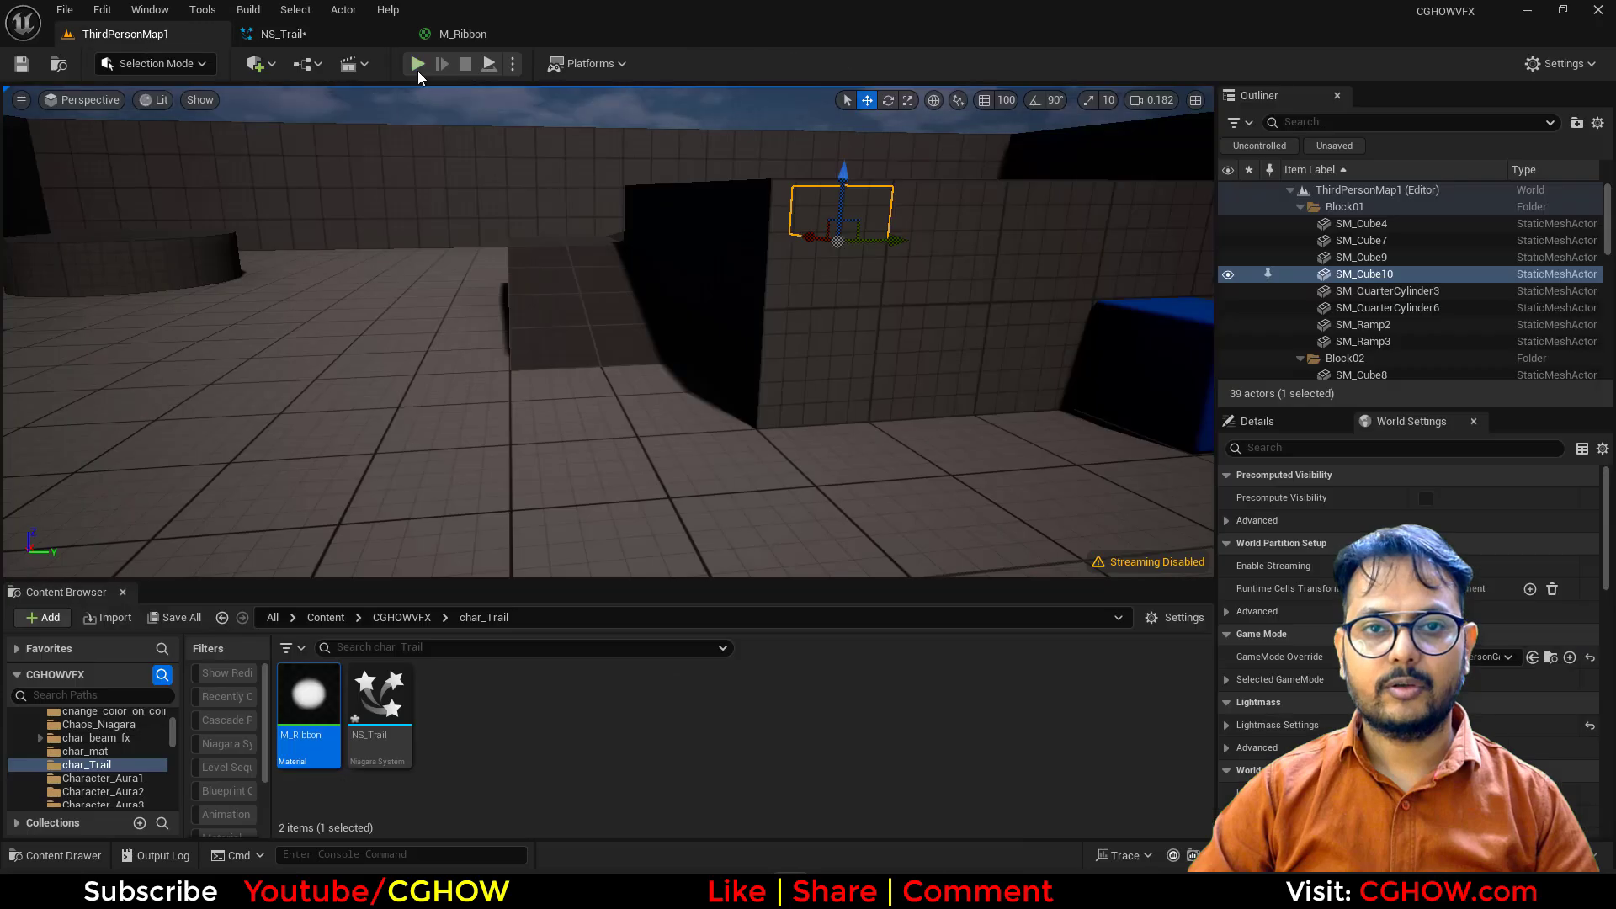
pyautogui.click(417, 66)
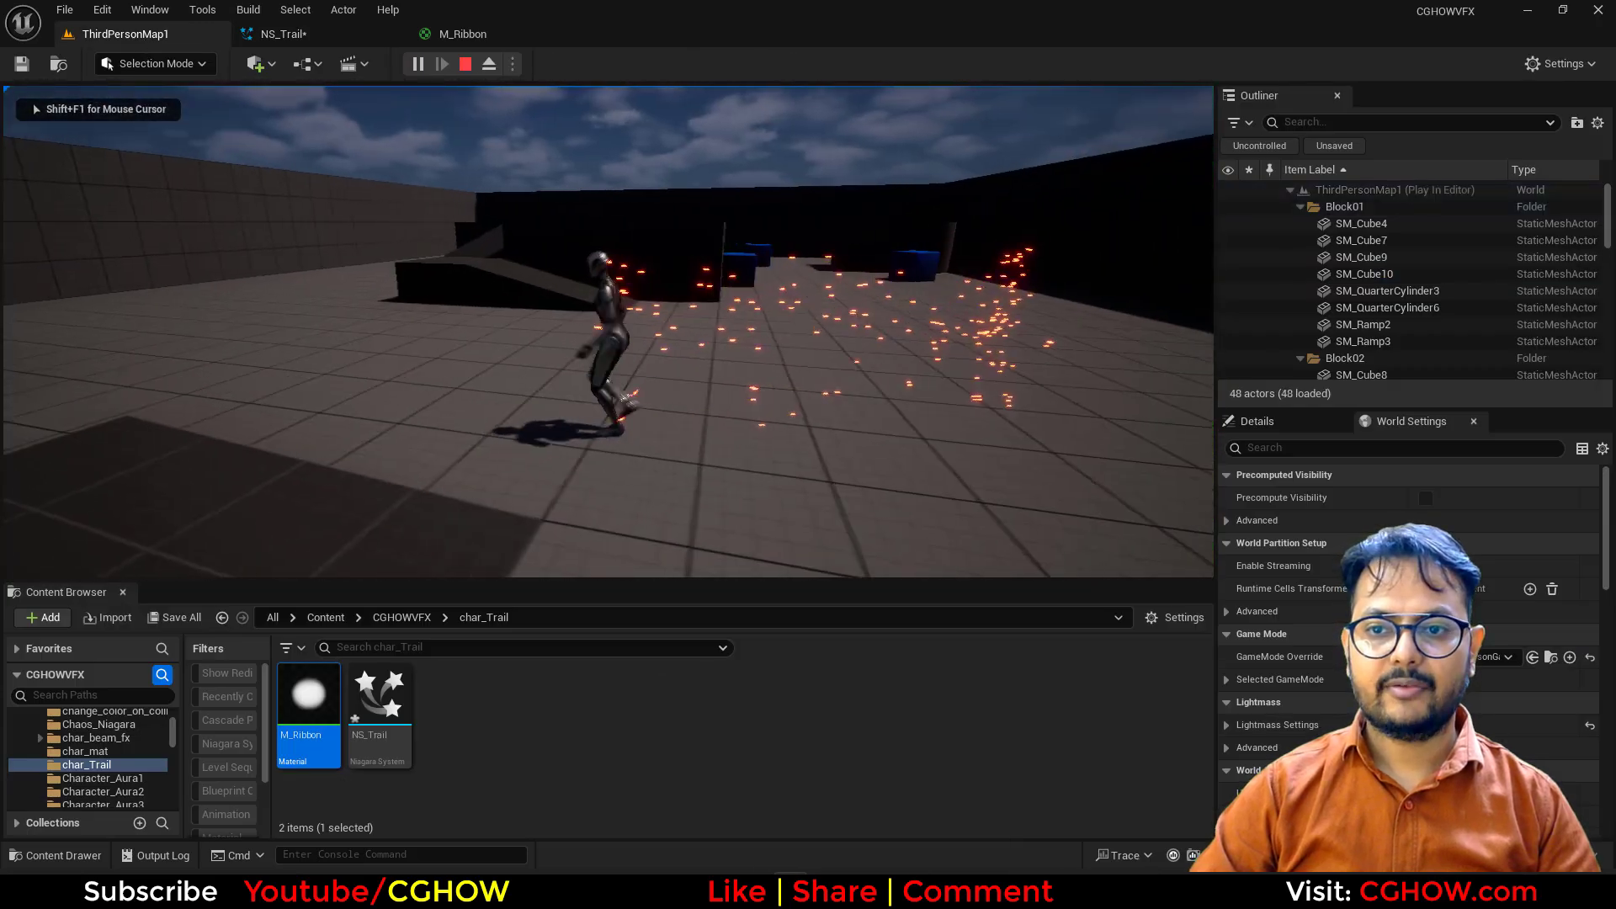
pyautogui.press('Escape')
# Step: Add Scale Sprite Size to the red emitter's Particle Update in NS_Trail and apply the linear ramp-down curve template
pyautogui.click(282, 33)
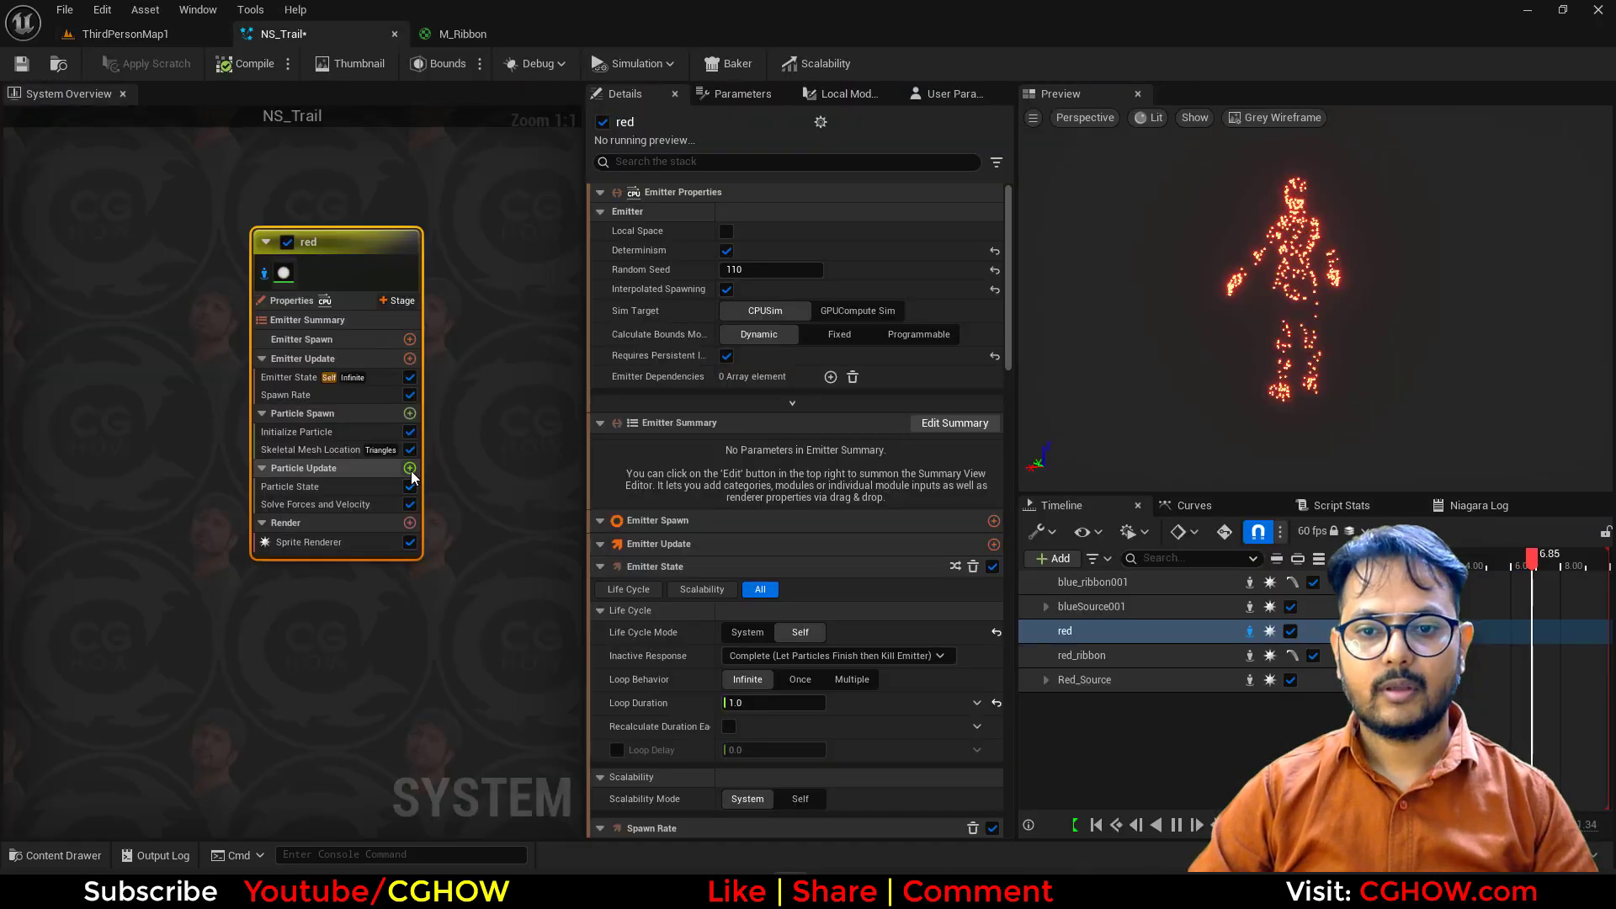
pyautogui.click(409, 468)
pyautogui.write('size')
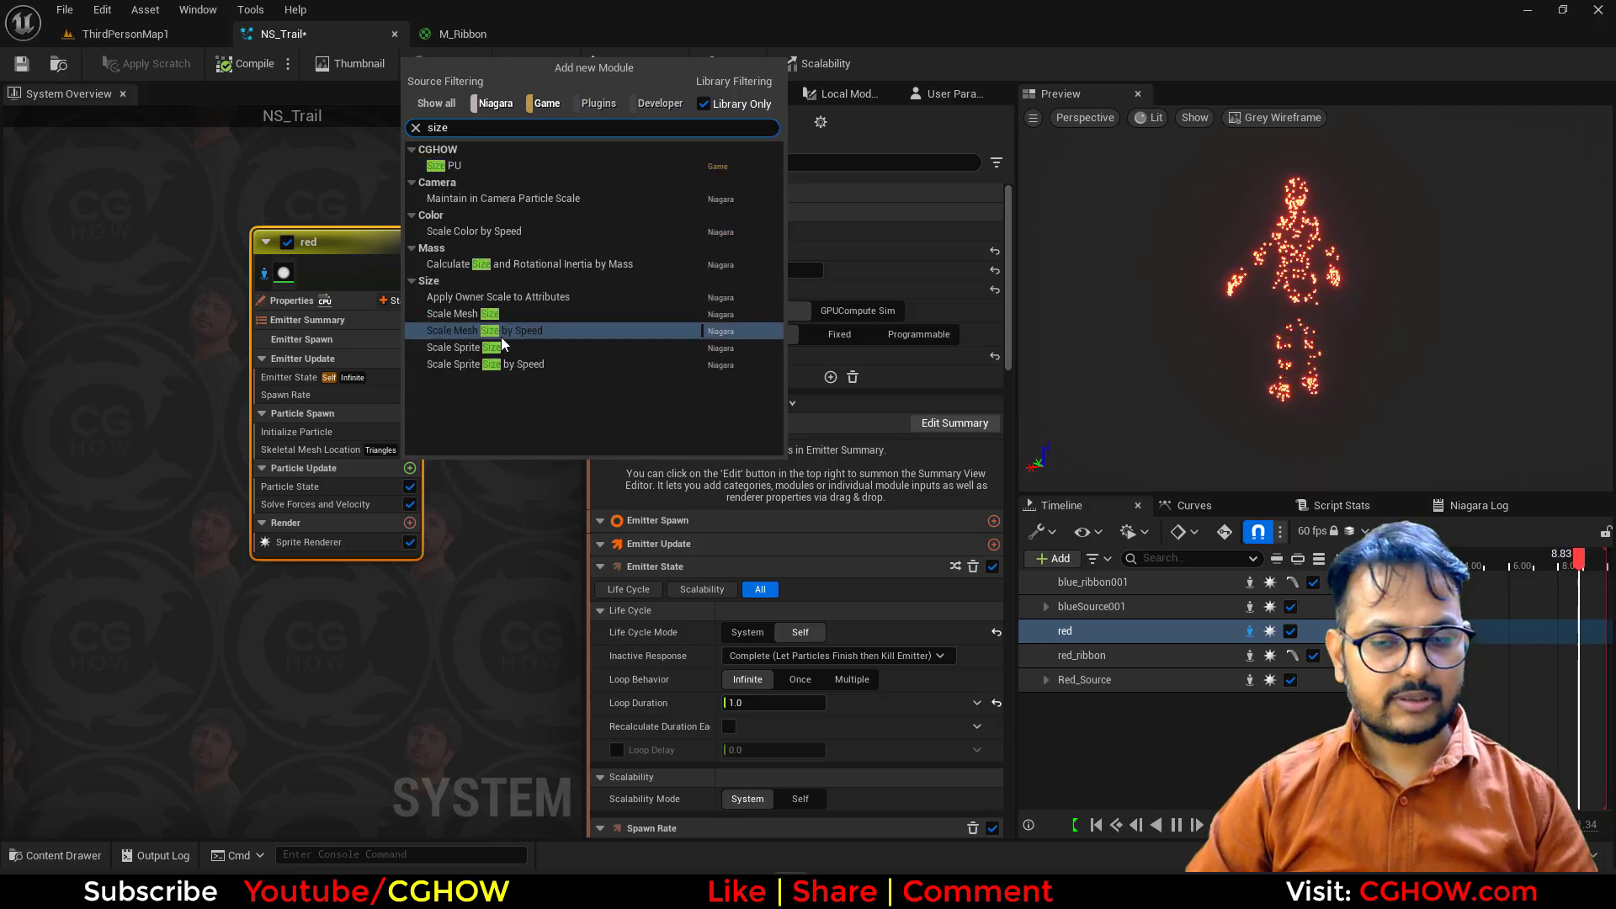
pyautogui.click(502, 345)
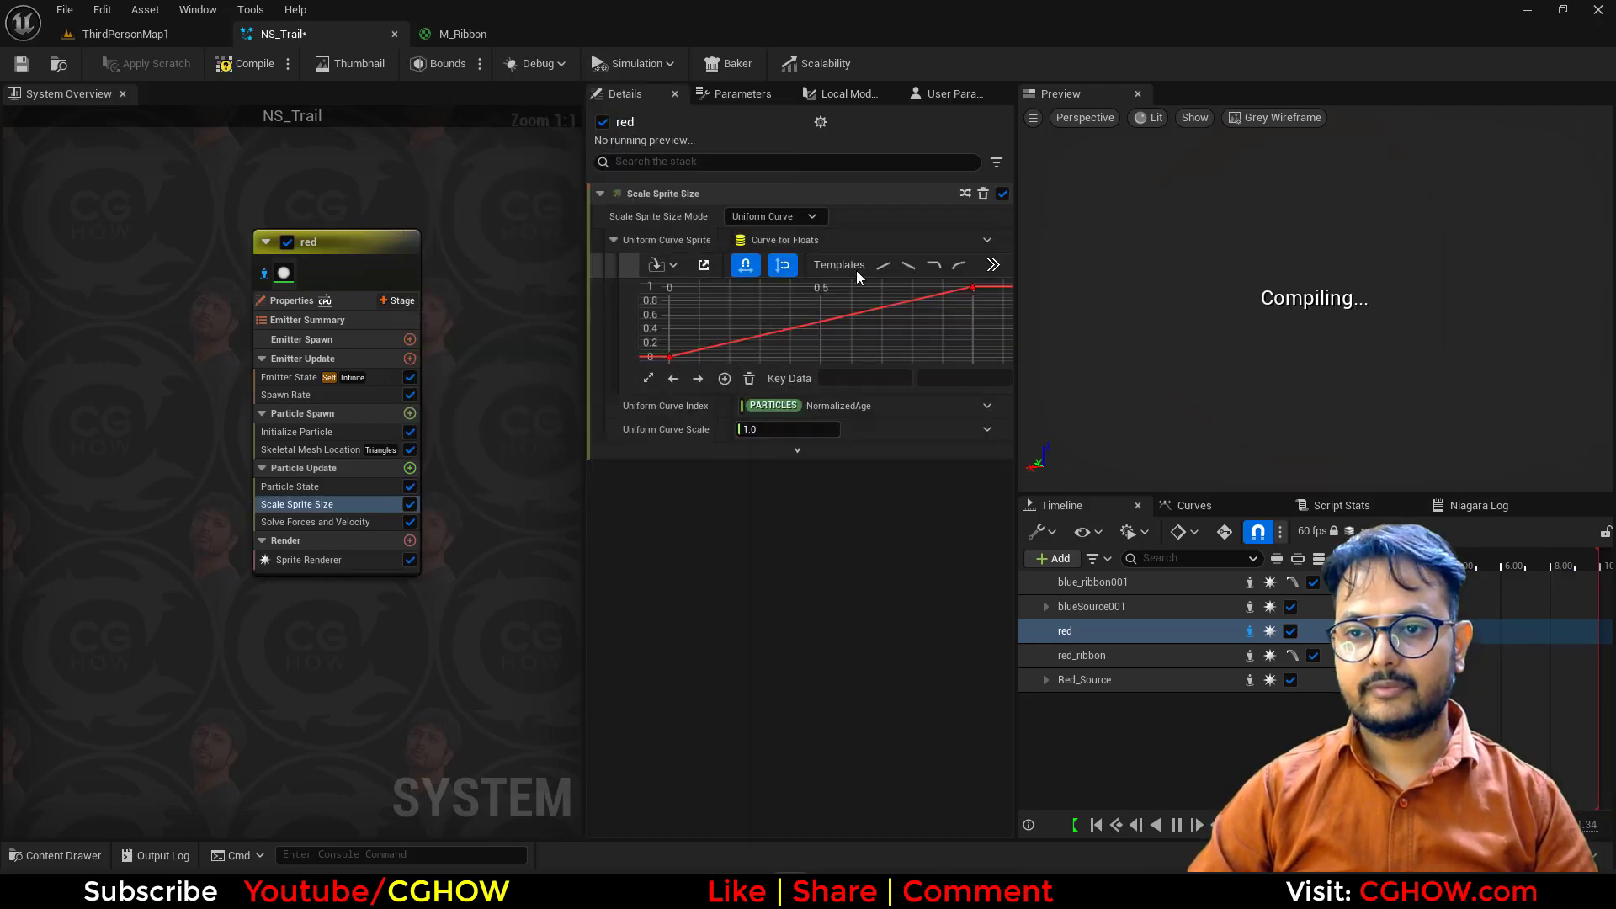
pyautogui.click(908, 264)
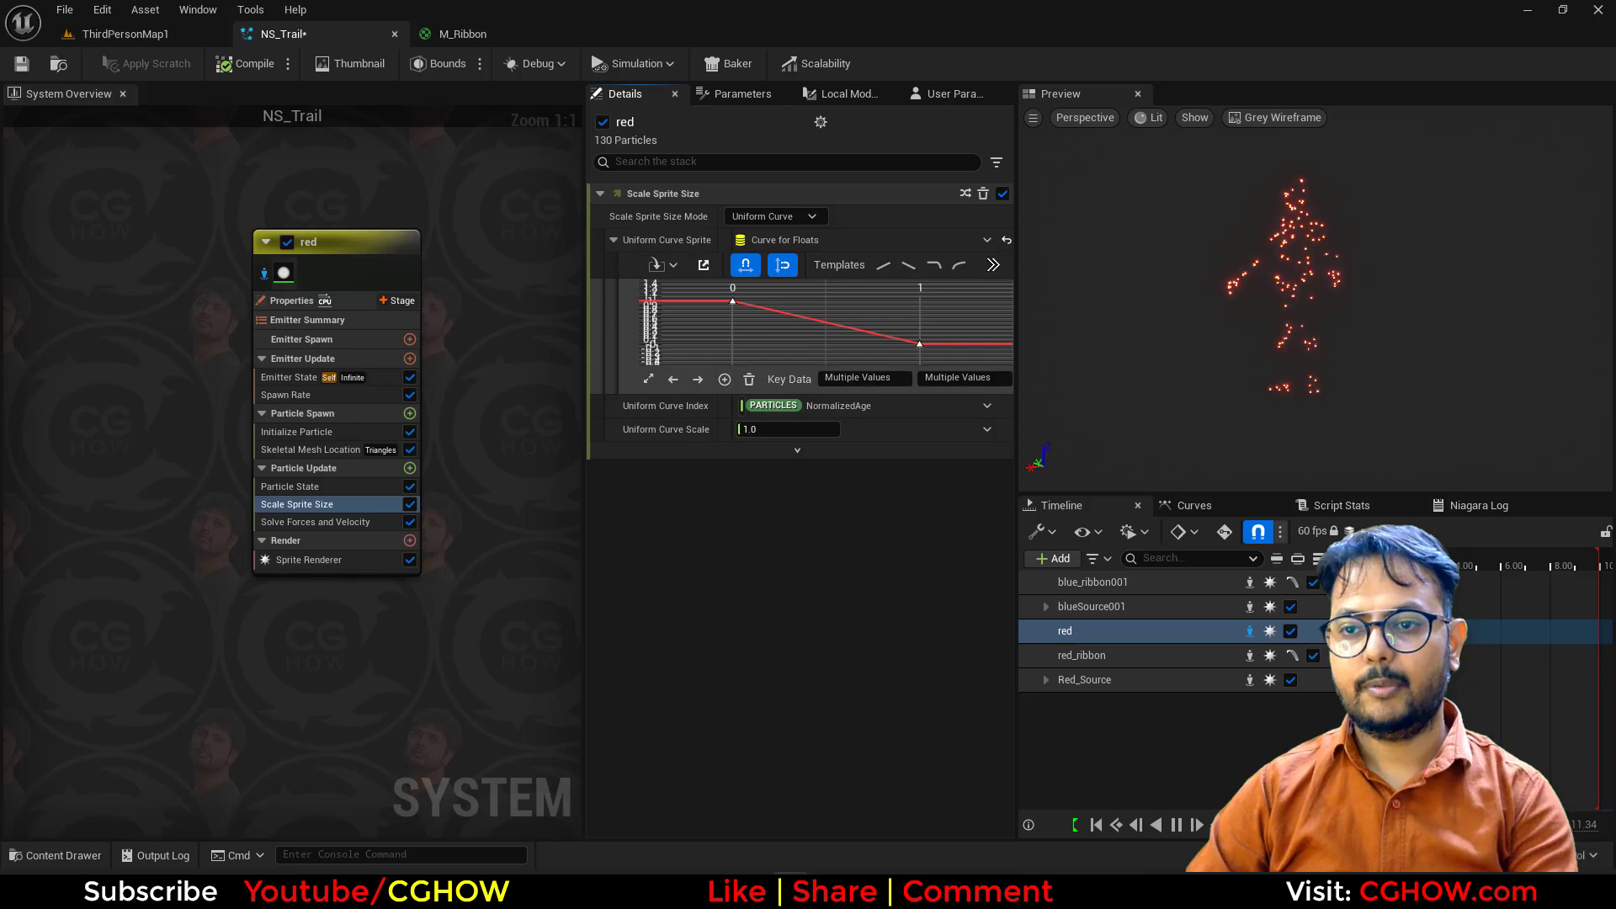
# Step: Set the time of the first key on the Scale Sprite Size curve to 0.5
pyautogui.moveTo(711, 289); pyautogui.dragTo(778, 326)
pyautogui.click(840, 377)
pyautogui.write('0.5')
pyautogui.press('Return')
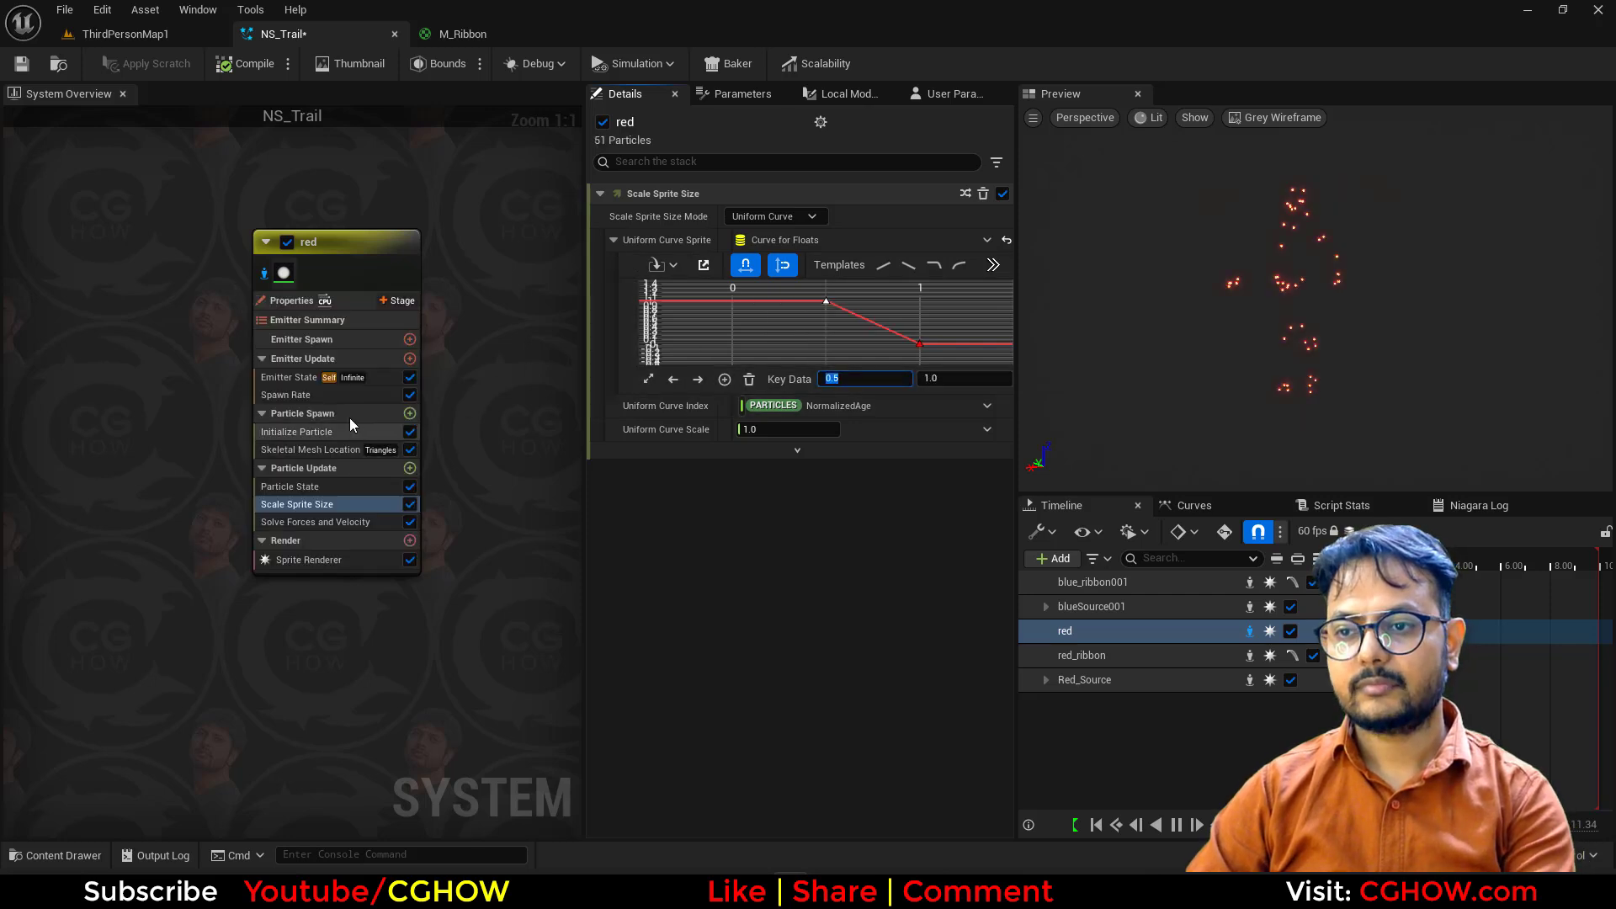
pyautogui.click(328, 429)
pyautogui.click(774, 306)
pyautogui.click(789, 310)
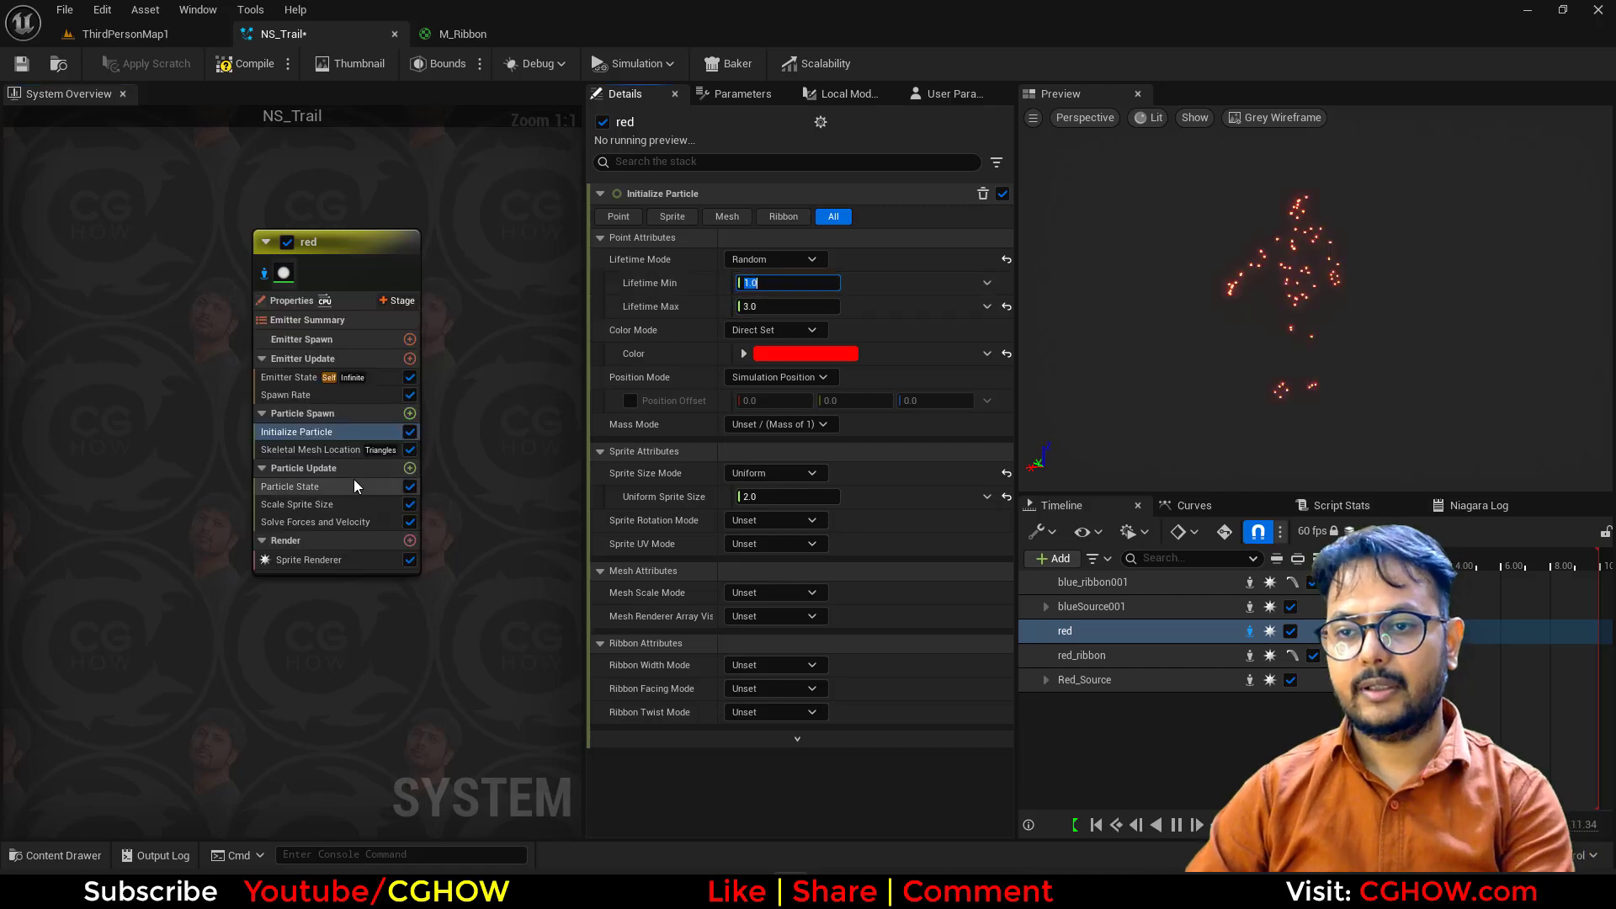
# Step: Add a Curl Noise Force to the red emitter's Particle Update with noise strength 500 and Pan Noise Field enabled at 0.1, 0.5, 0.2
pyautogui.click(412, 468)
pyautogui.write('curl')
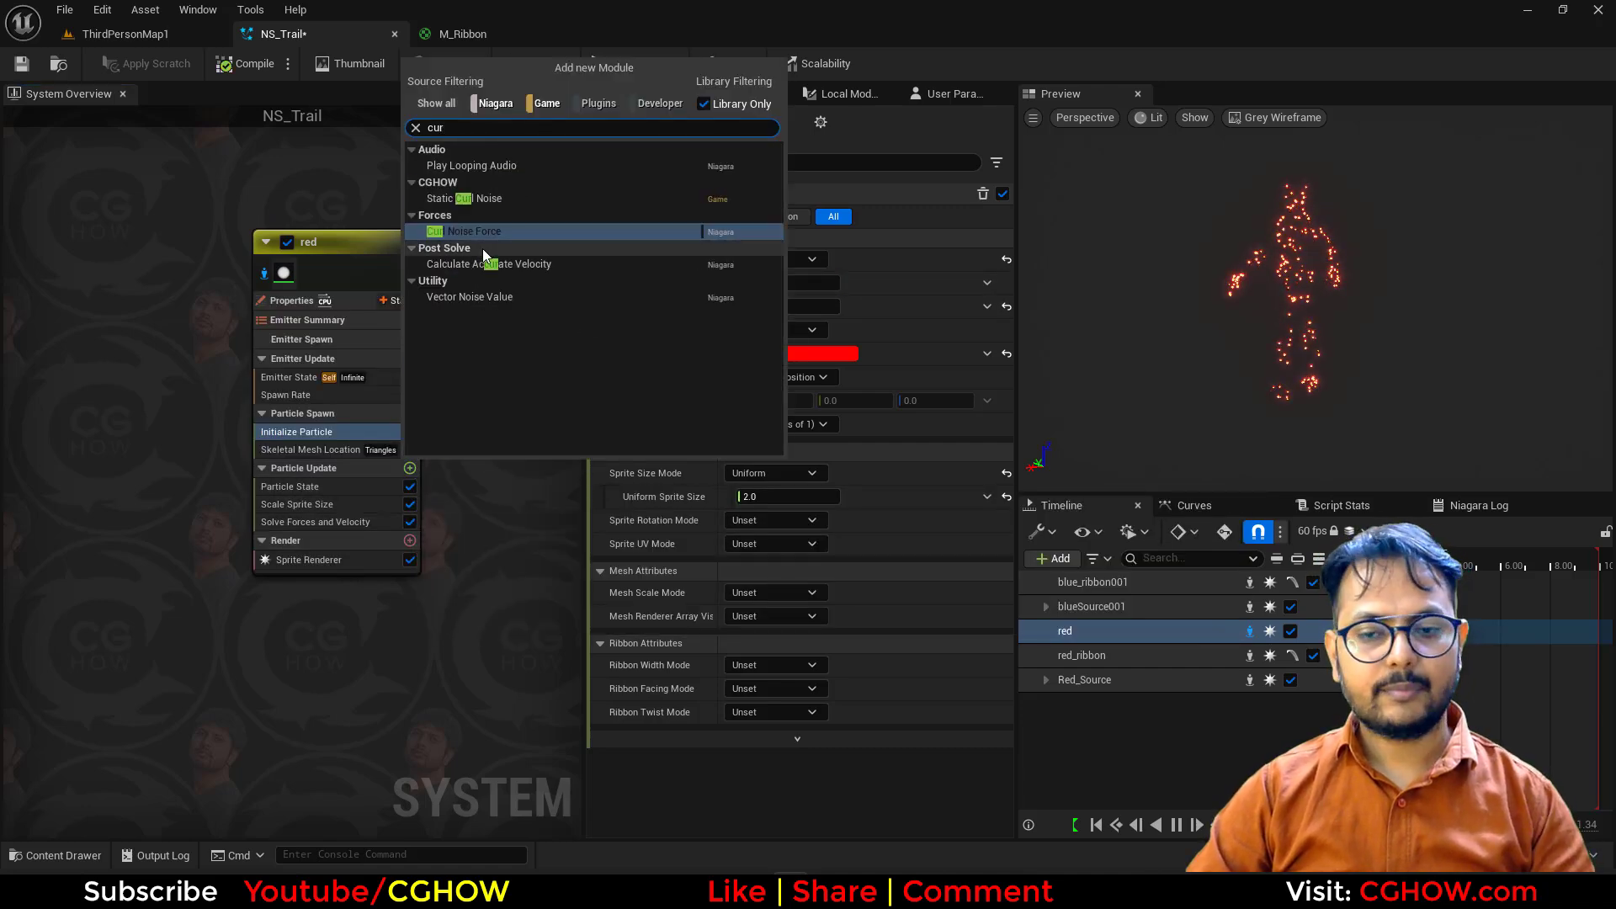
pyautogui.click(482, 249)
pyautogui.click(787, 214)
pyautogui.write('500')
pyautogui.press('Tab')
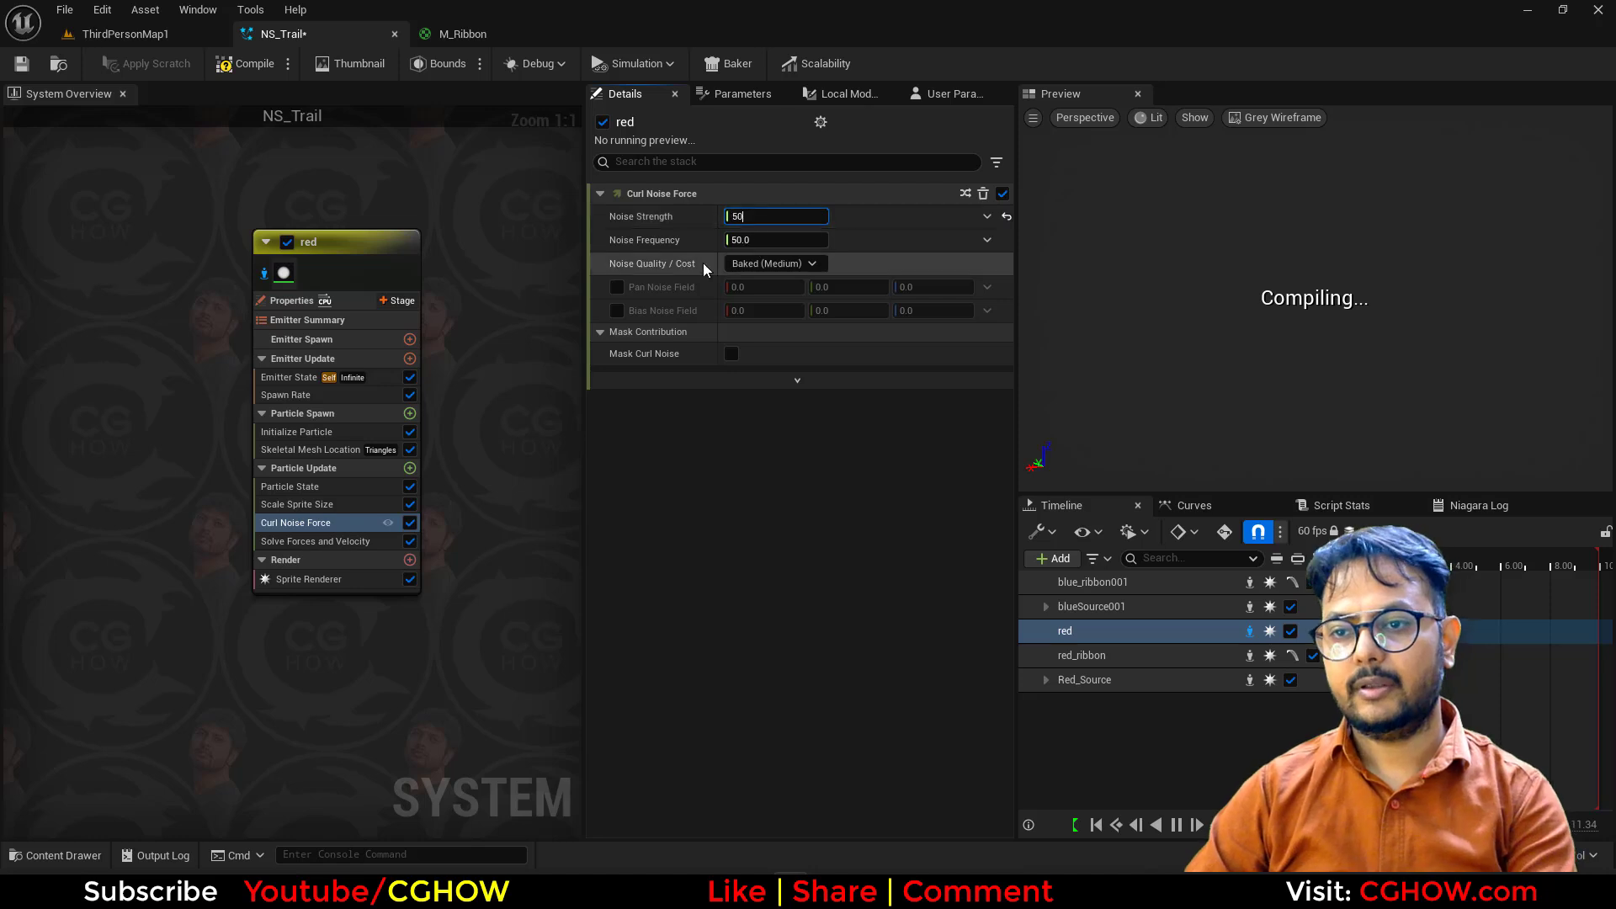
pyautogui.click(617, 288)
pyautogui.click(910, 291)
pyautogui.write('.2')
pyautogui.click(765, 289)
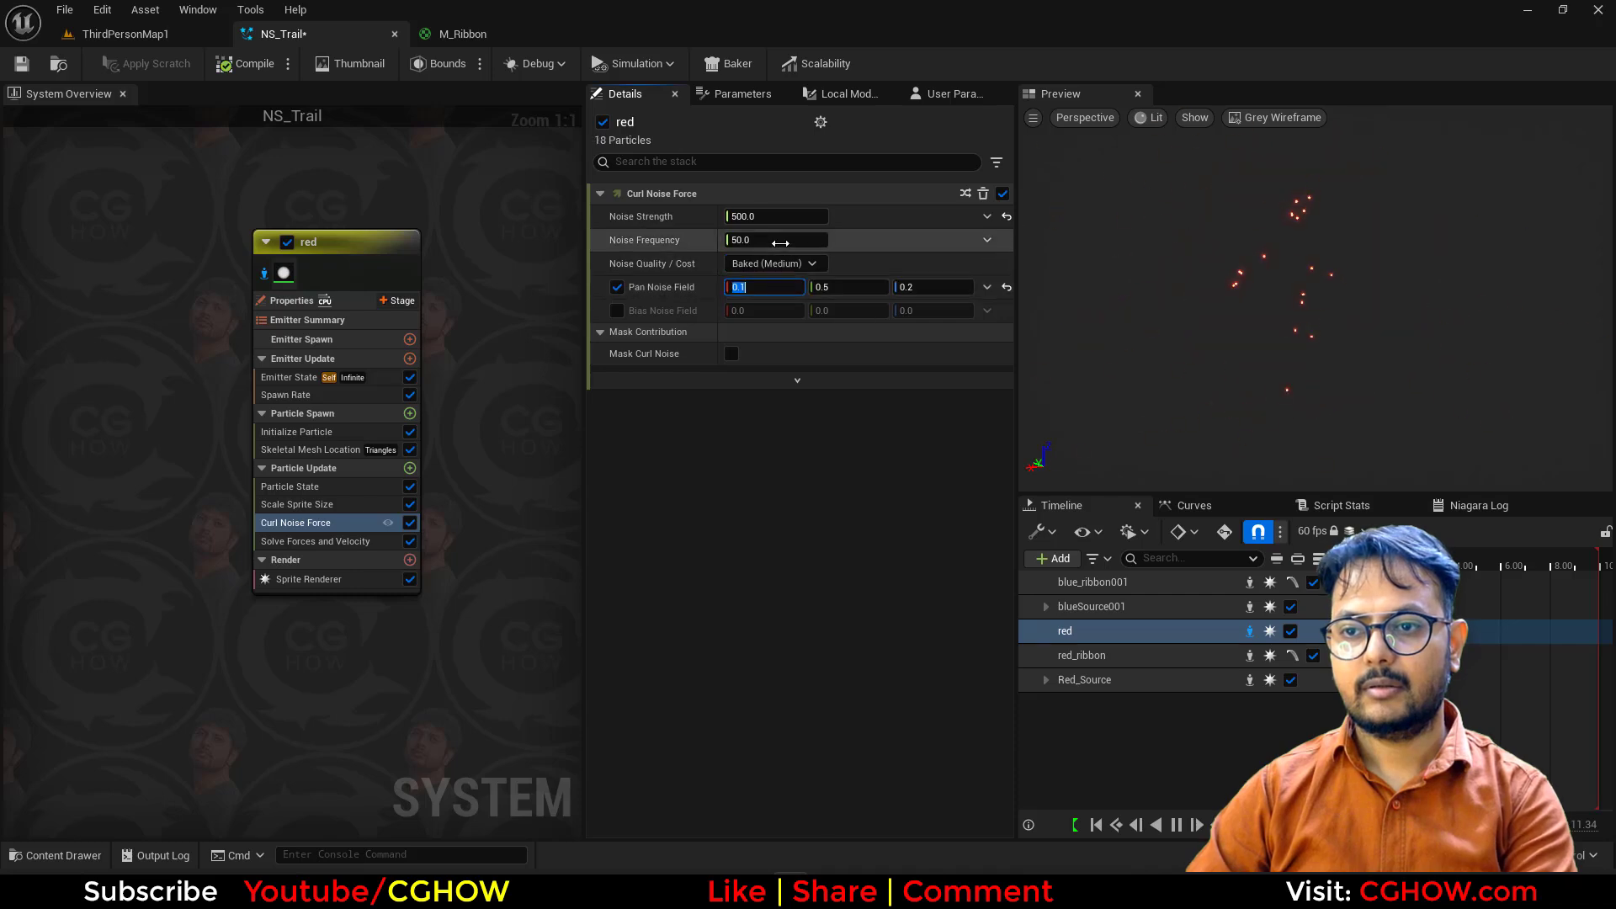
# Step: Add a Drag module to the red emitter's Particle Update
pyautogui.click(410, 469)
pyautogui.write('drag')
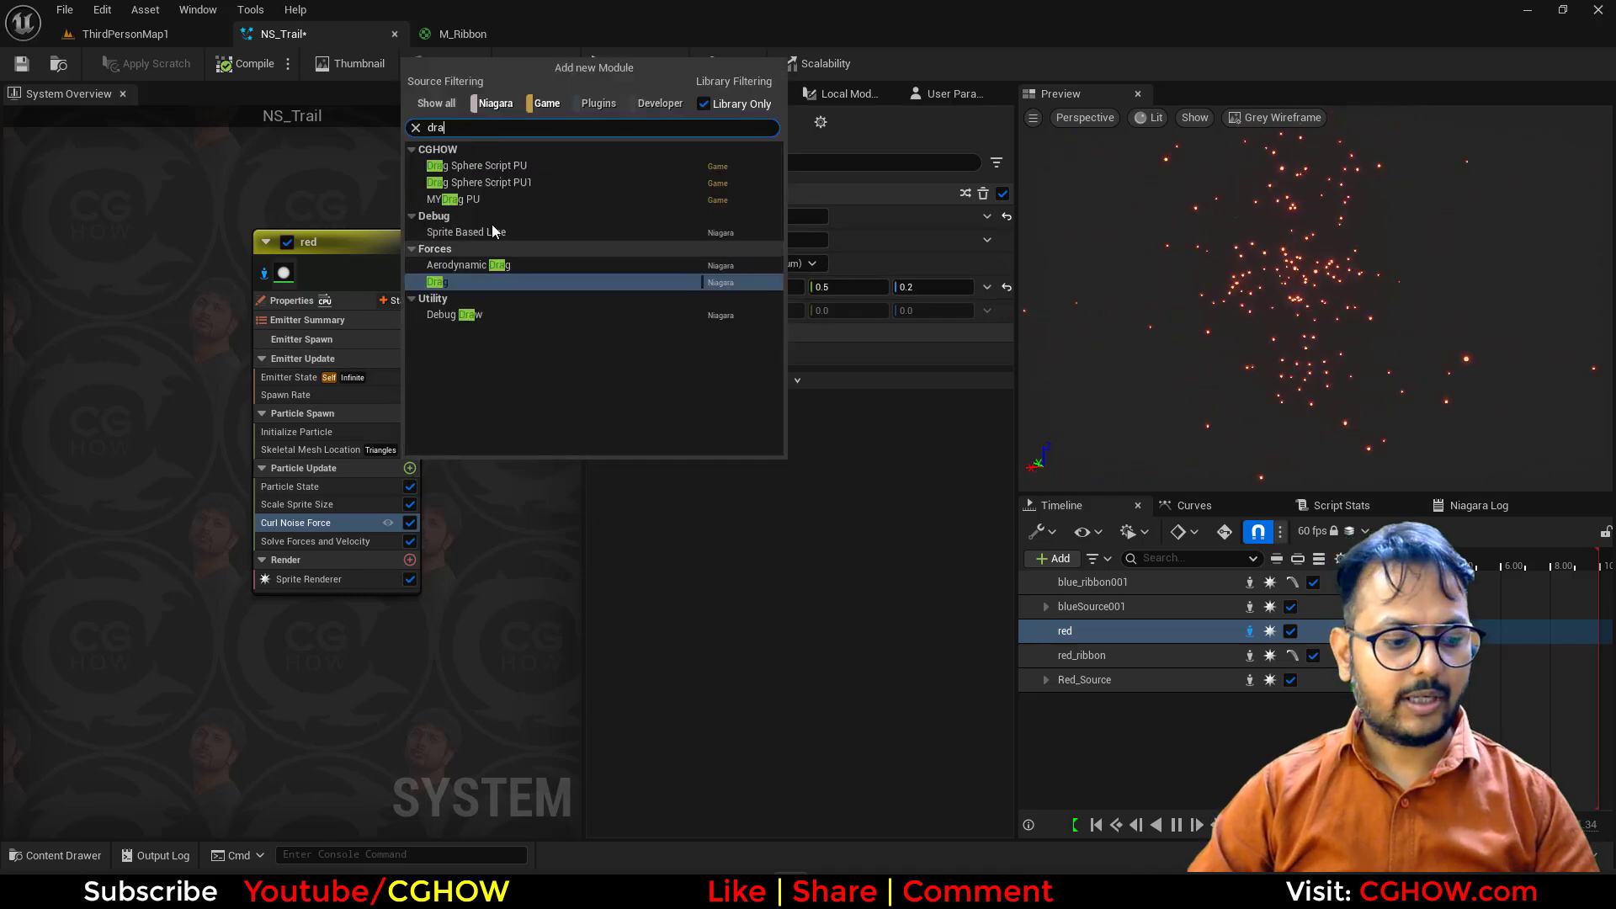
pyautogui.click(468, 296)
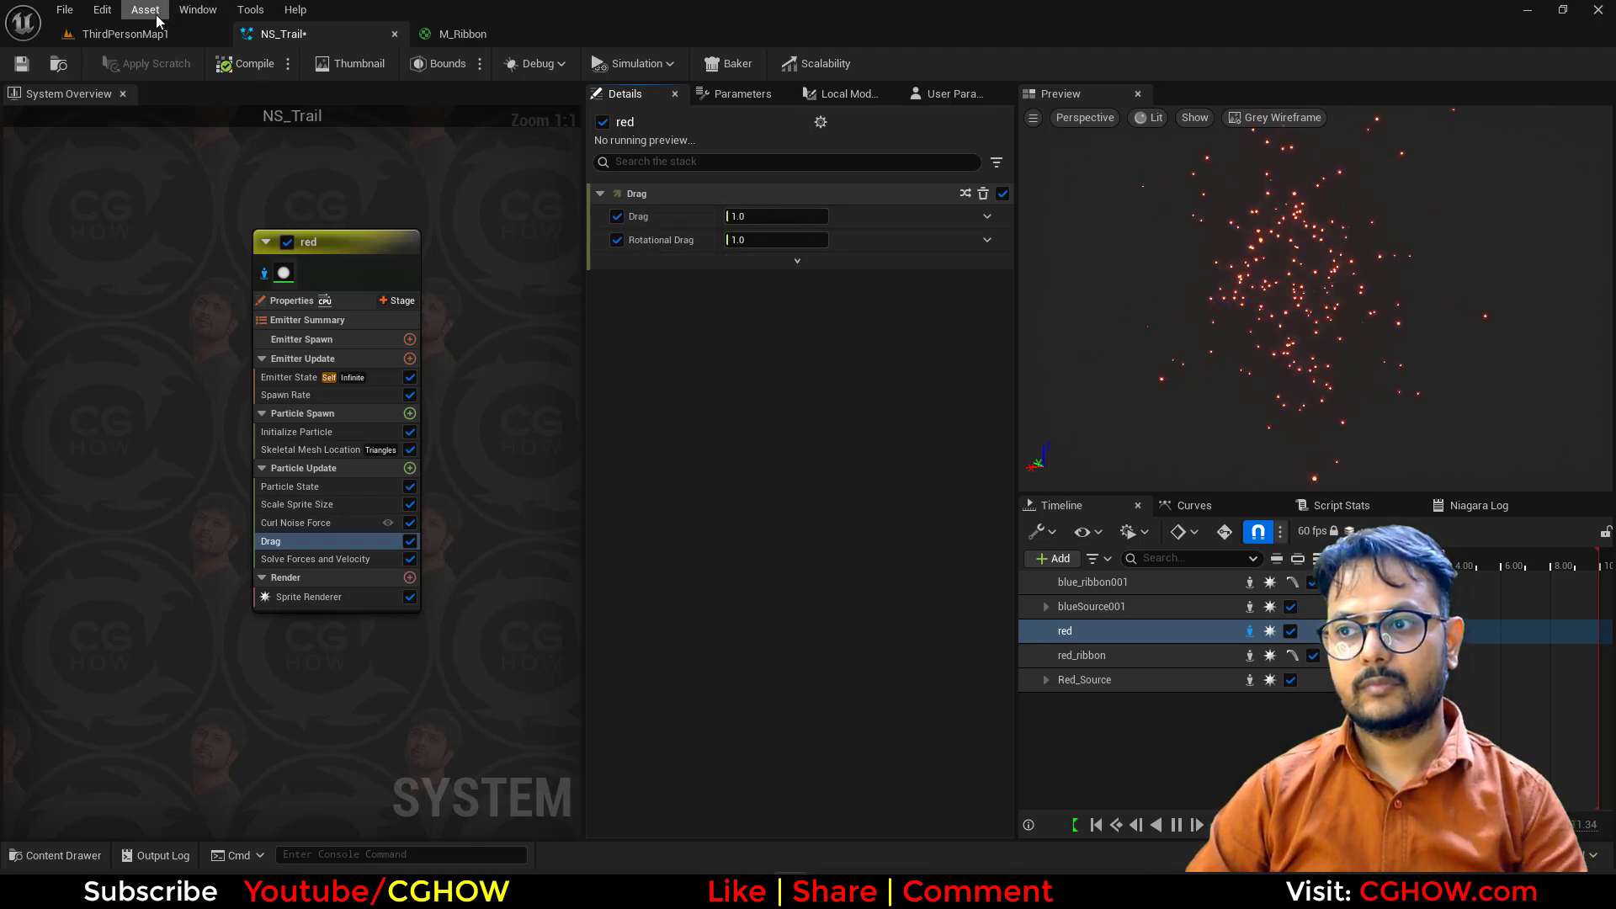
# Step: Play ThirdPersonMap1, move the character to check the drifting red particles, and stop the session
pyautogui.click(193, 34)
pyautogui.click(418, 64)
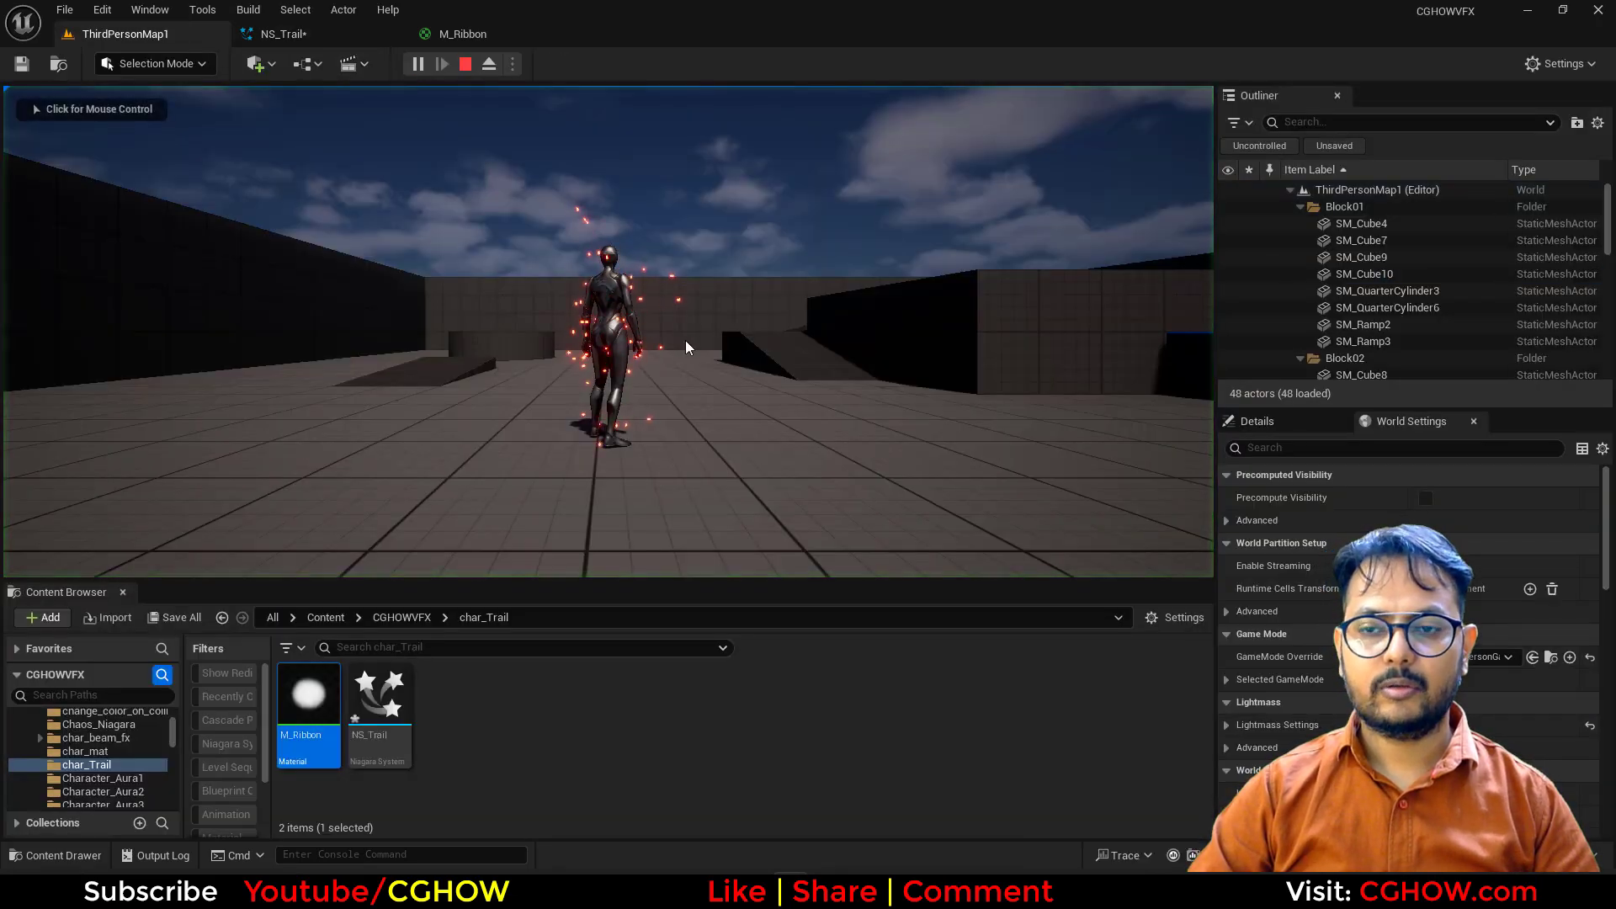
pyautogui.press('a')
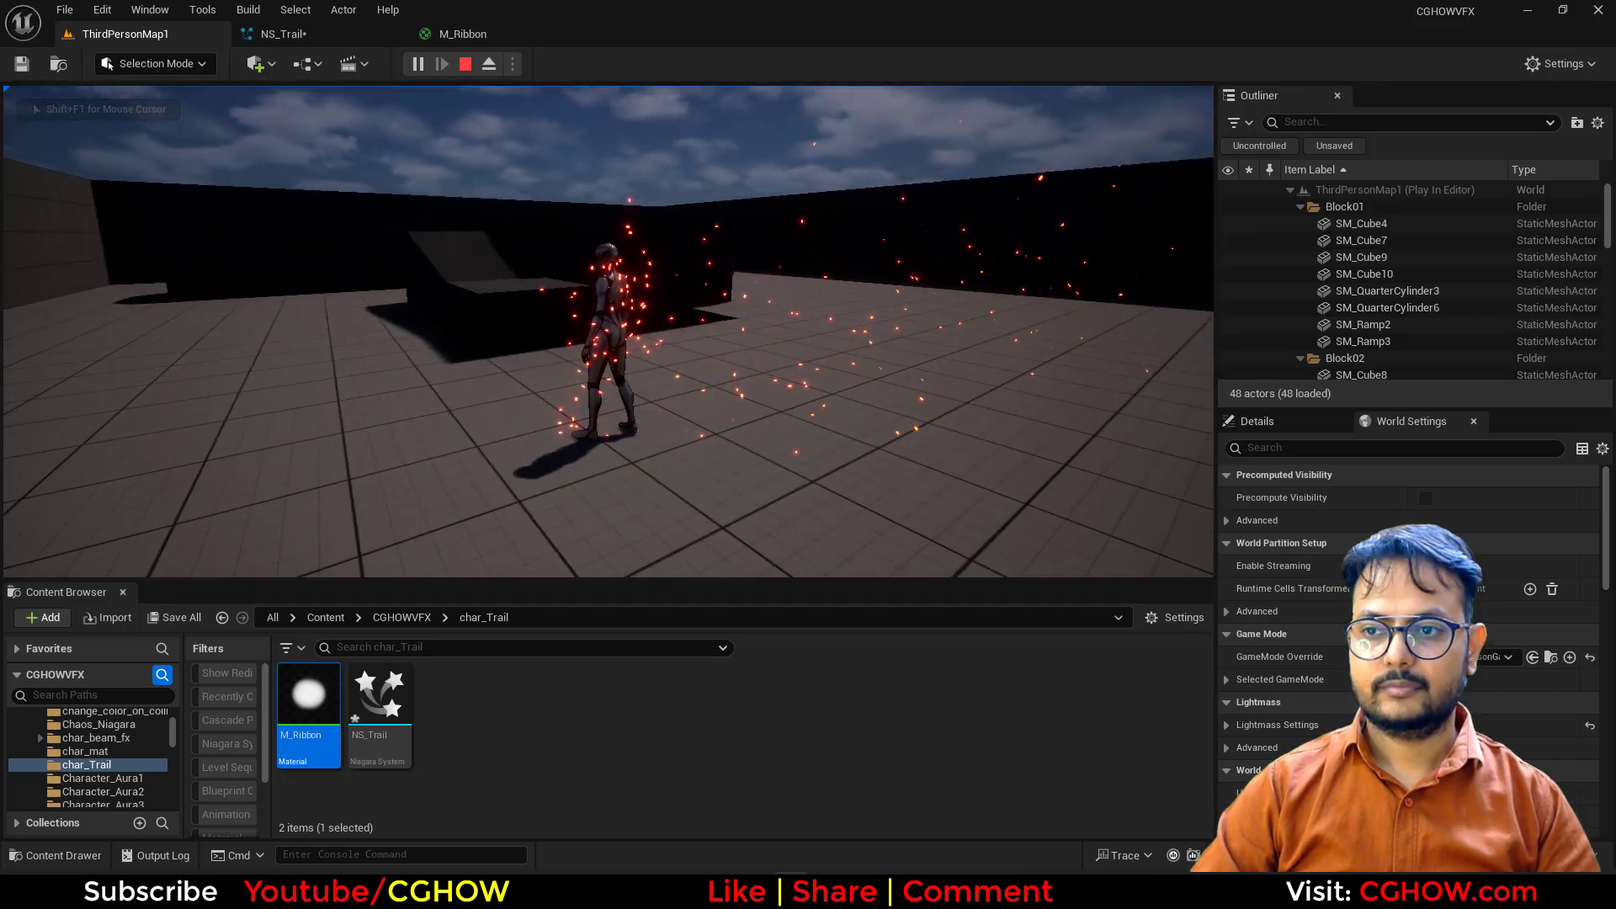
pyautogui.press('Escape')
# Step: In the red emitter's Initialize Particle, set Sprite Size Mode to Random Uniform with minimum 0.1 and maximum 2
pyautogui.click(447, 37)
pyautogui.click(303, 38)
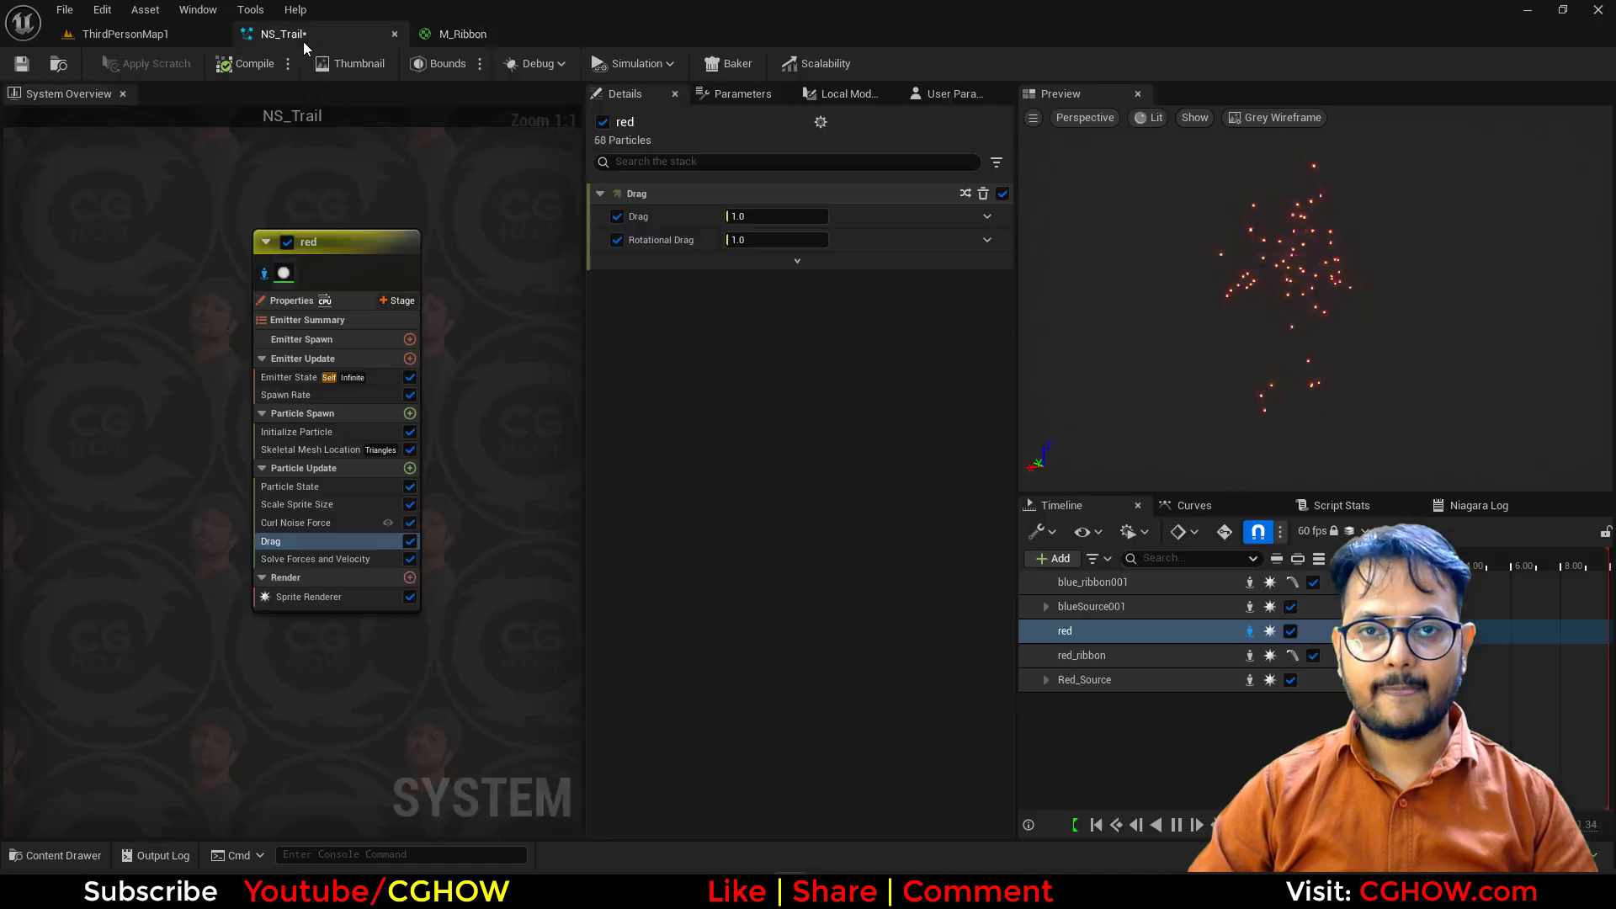
pyautogui.click(320, 432)
pyautogui.click(772, 473)
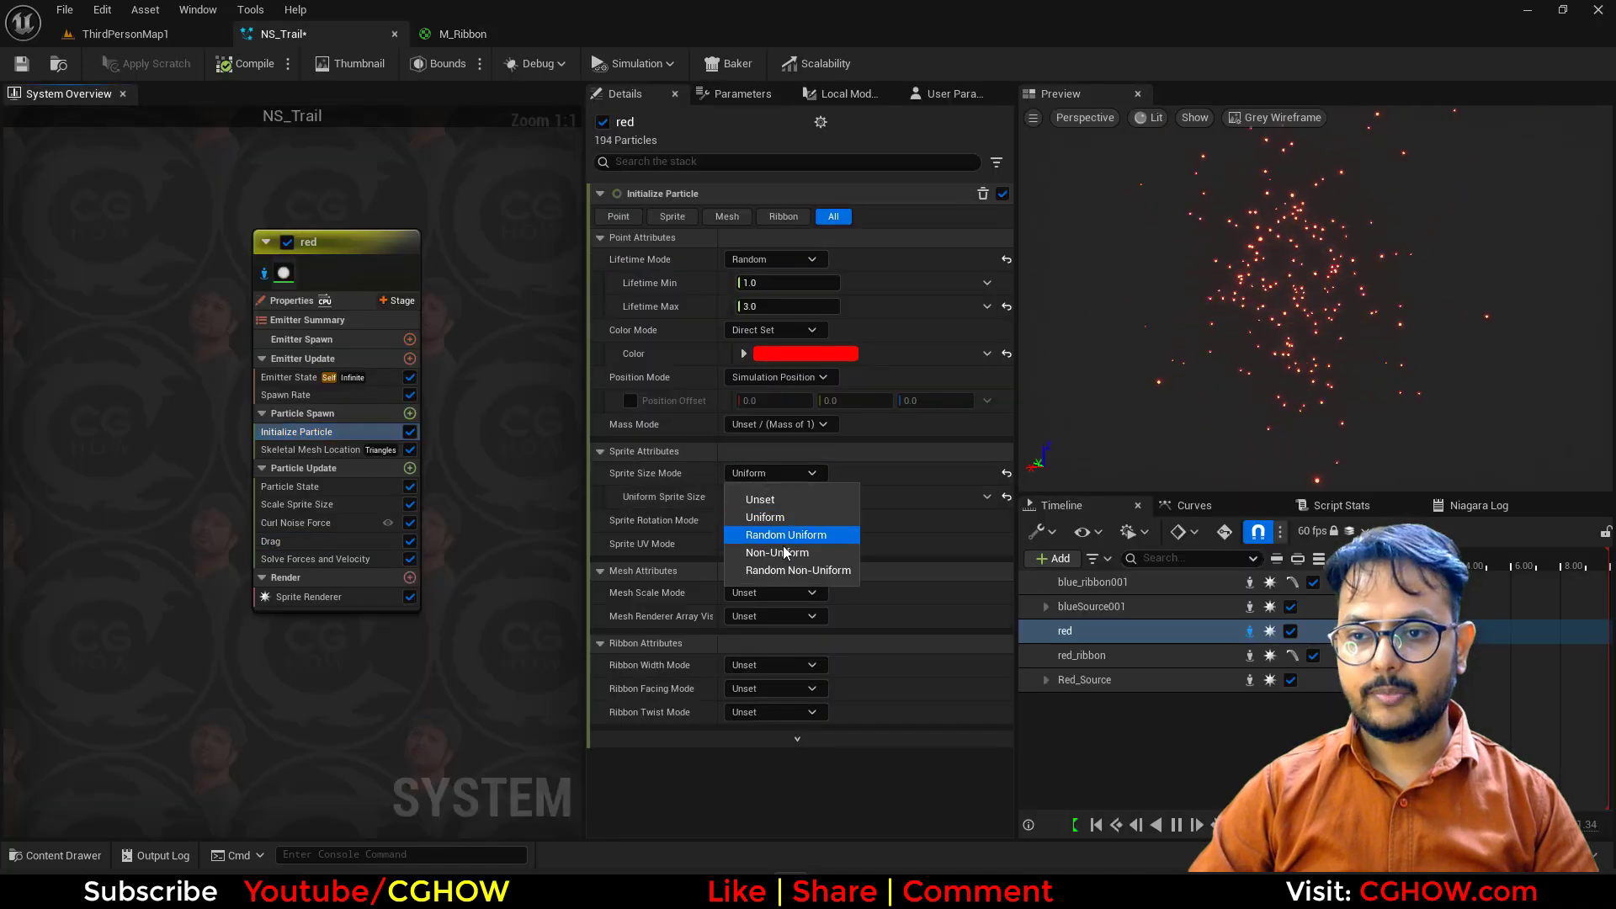
pyautogui.click(795, 534)
pyautogui.click(774, 497)
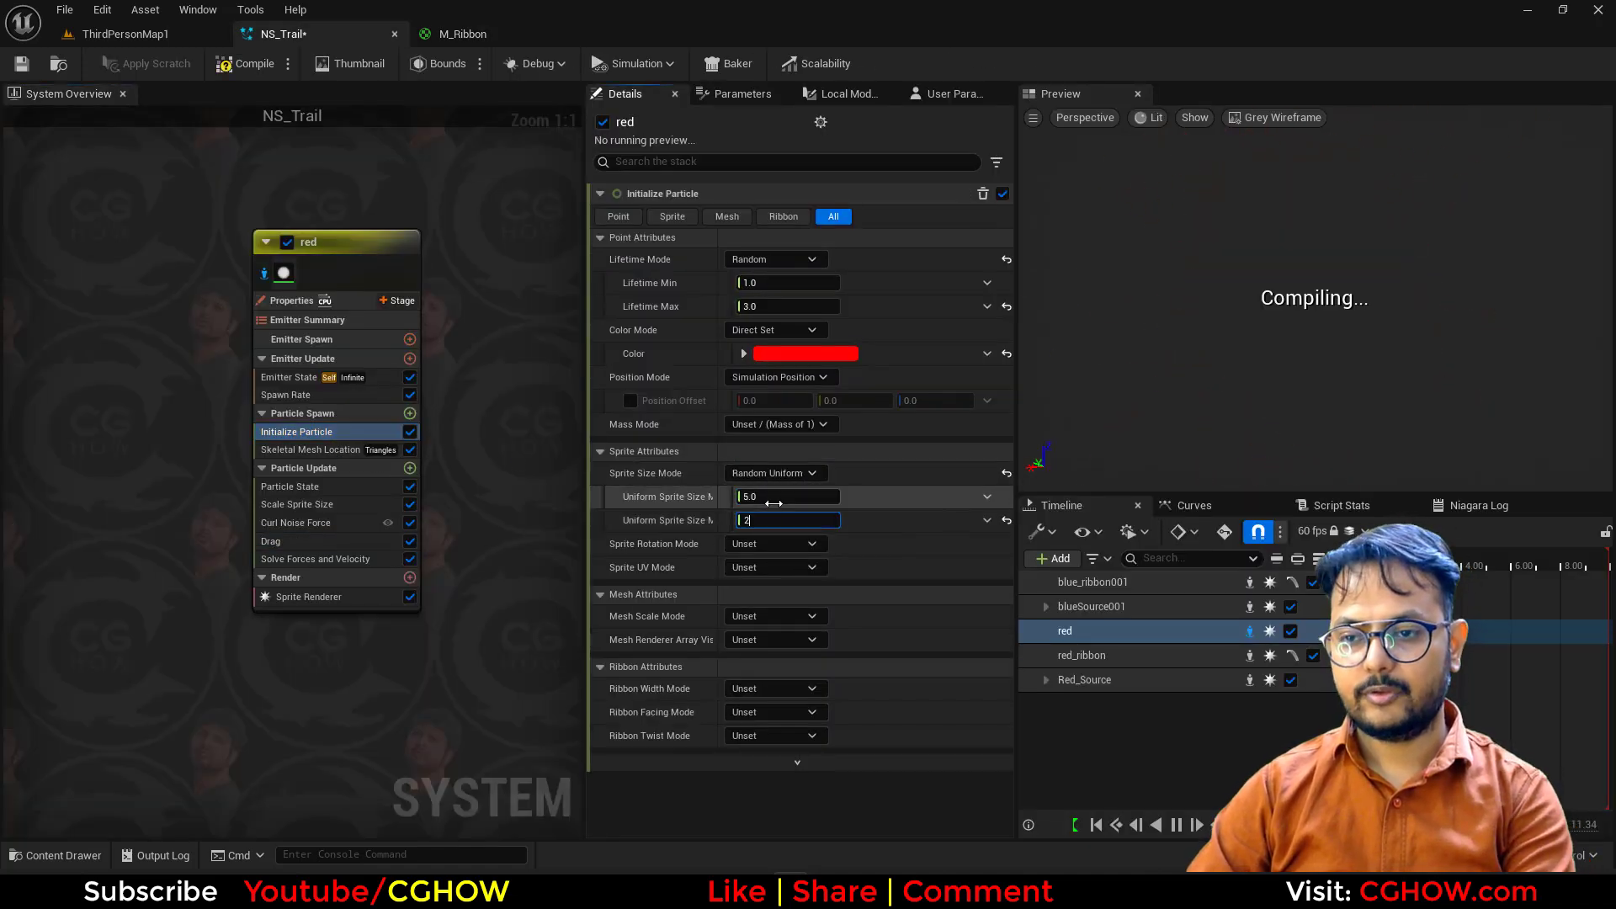
pyautogui.write('0.1')
pyautogui.press('Return')
pyautogui.moveTo(366, 716); pyautogui.dragTo(311, 694, button='right')
# Step: Set the red emitter's random particle lifetime to a minimum of 0.1 and a maximum of 2
pyautogui.click(776, 284)
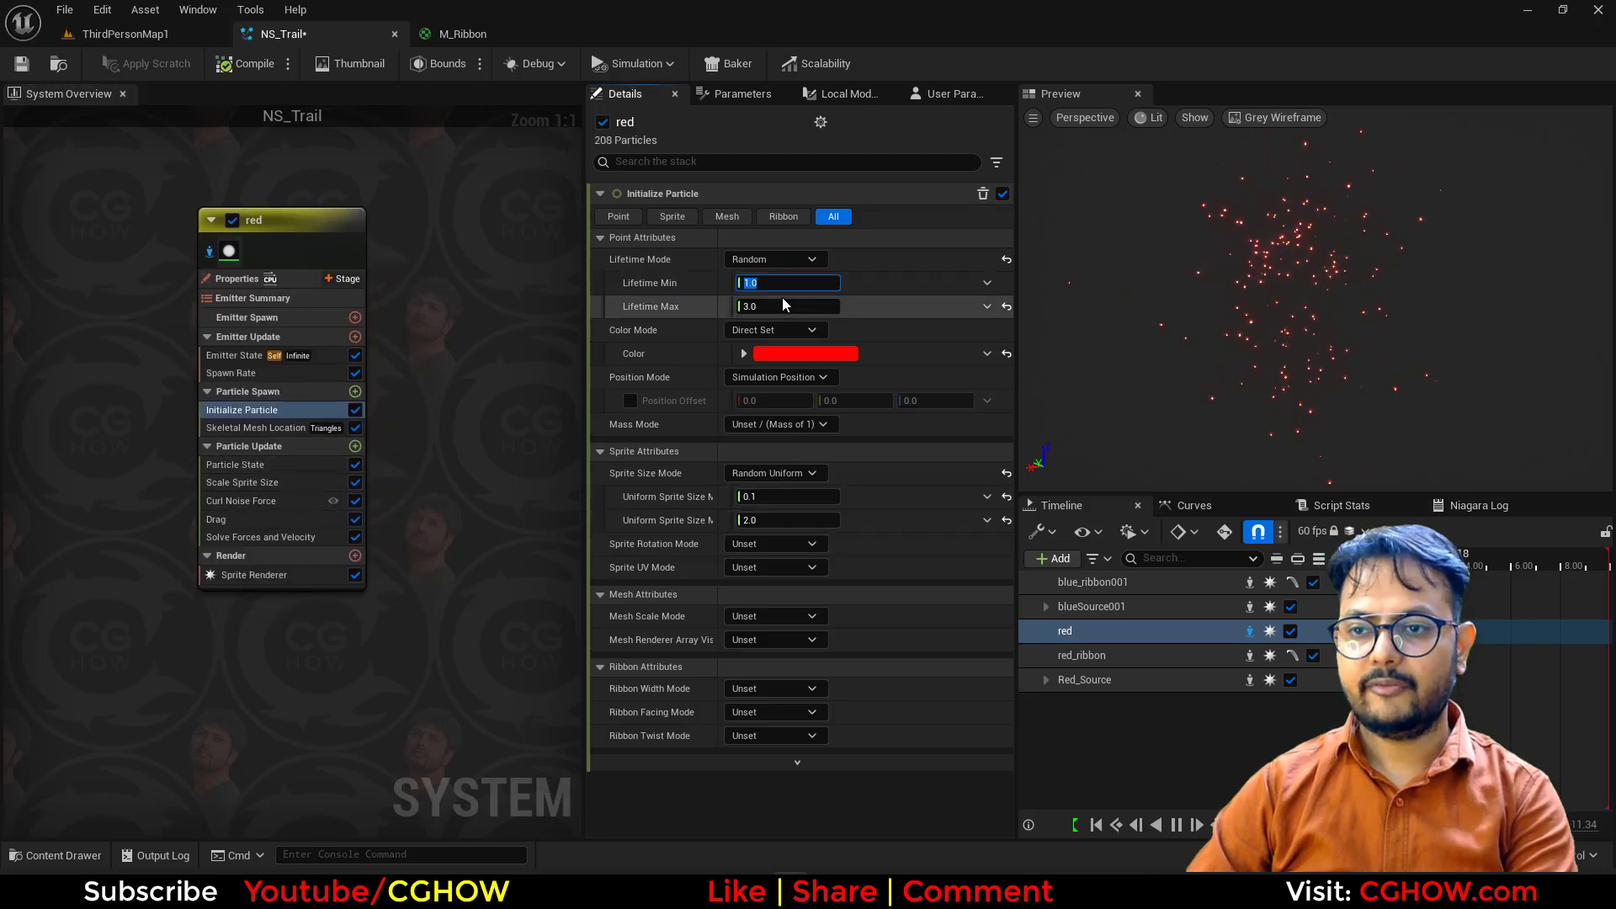
pyautogui.click(782, 305)
pyautogui.write('2')
pyautogui.press('Return')
pyautogui.click(778, 283)
pyautogui.write('.1')
pyautogui.press('Return')
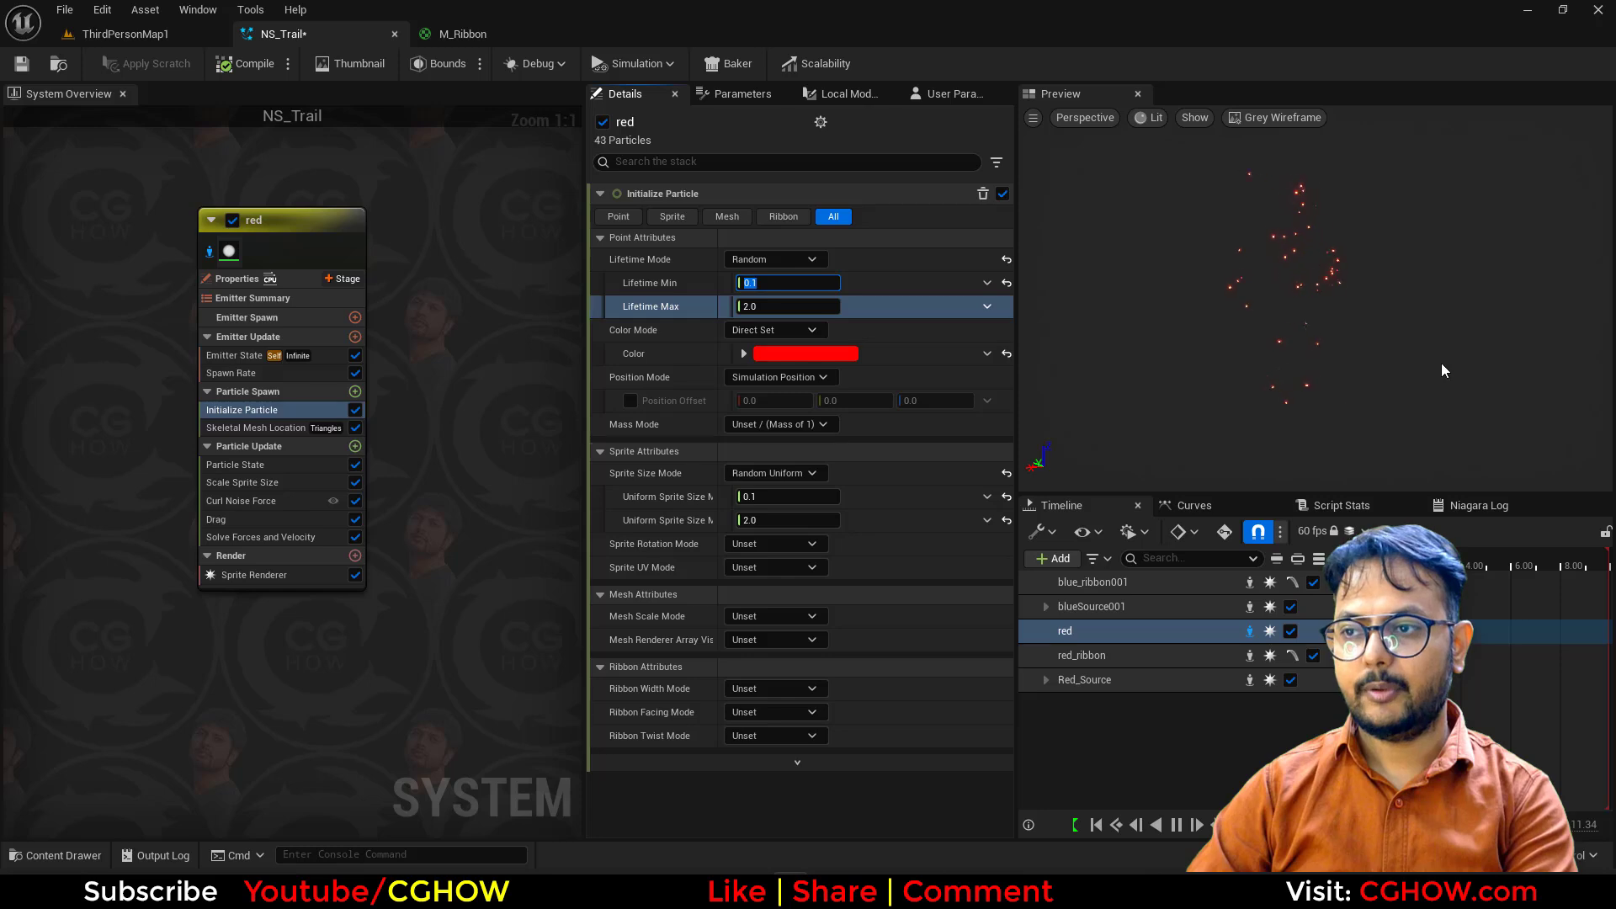
# Step: Duplicate the red emitter into the empty area beside it
pyautogui.scroll(-1, 377, 387)
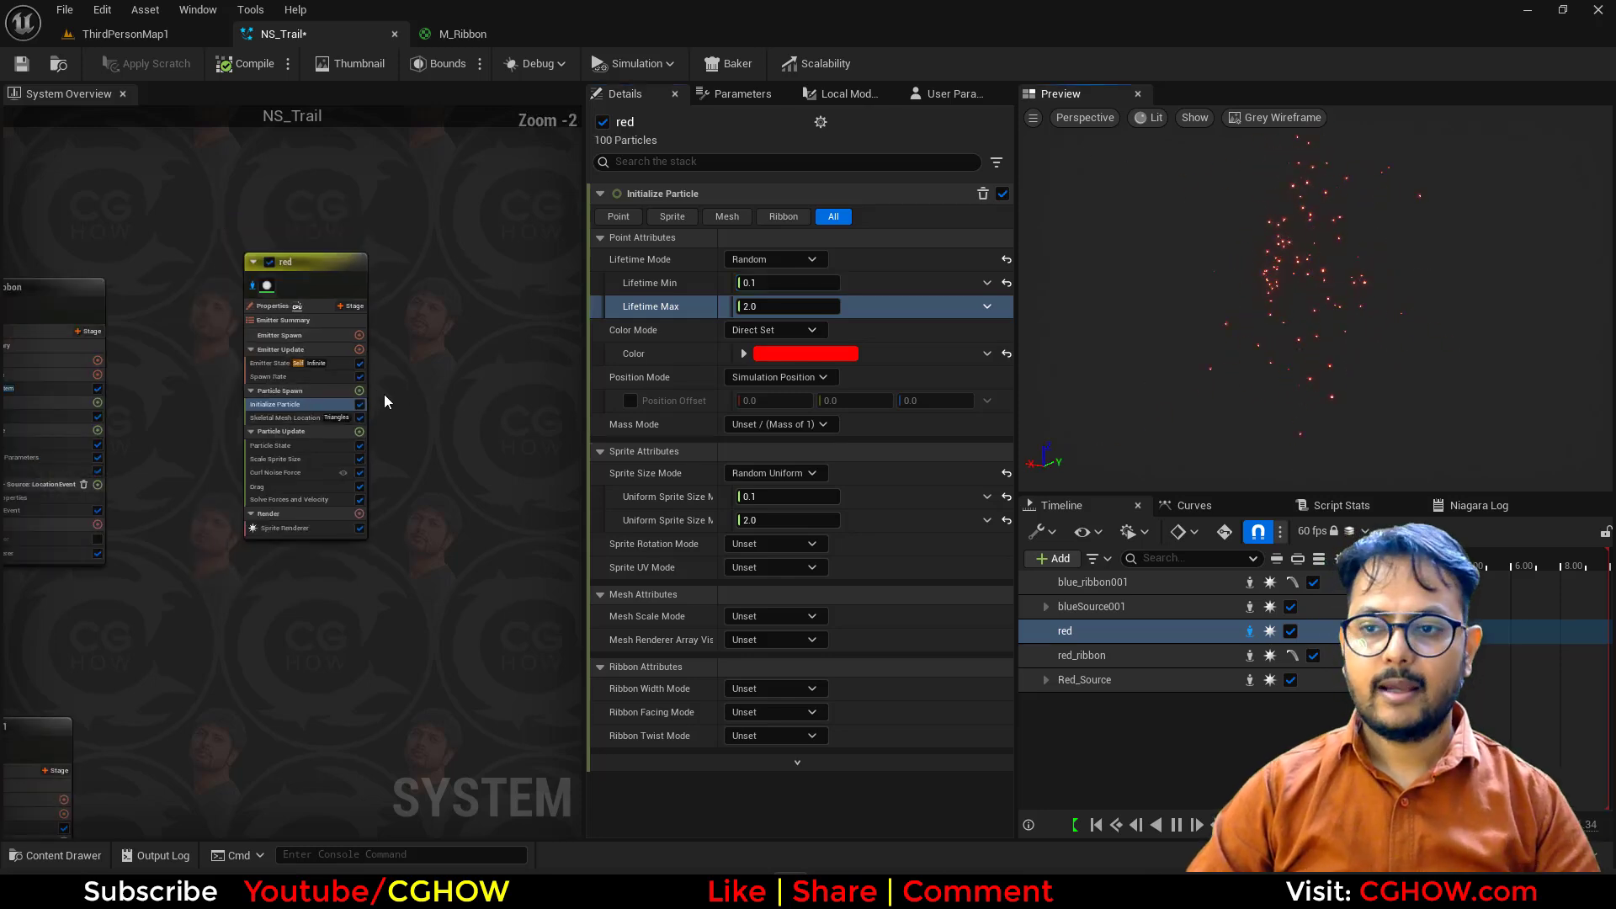
pyautogui.scroll(-1, 250, 259)
pyautogui.click(285, 266)
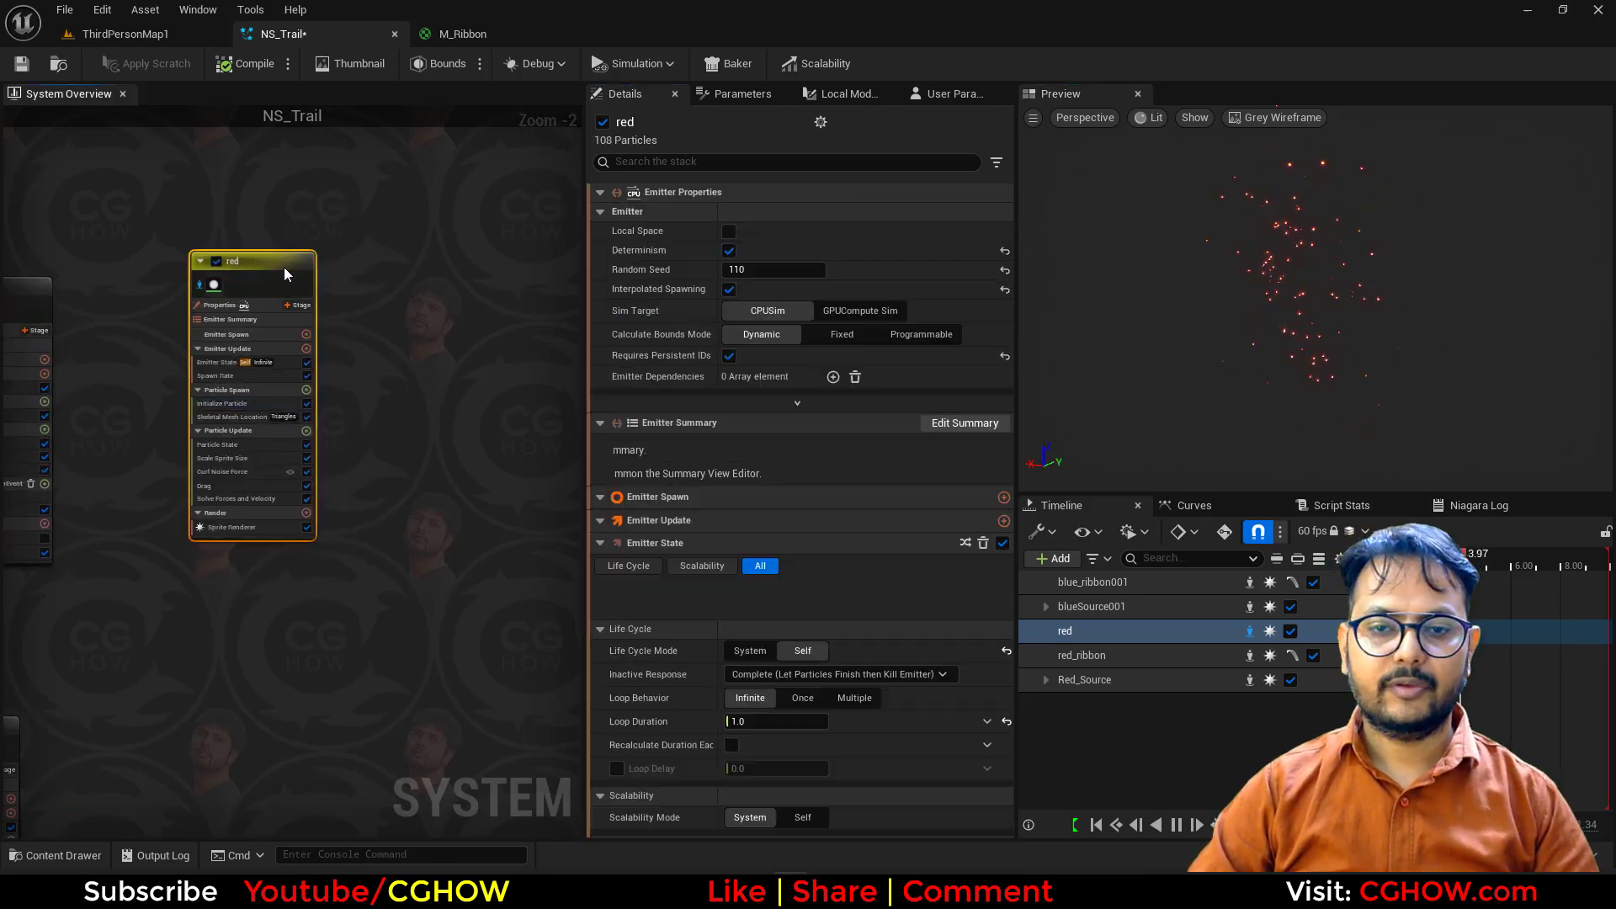
pyautogui.click(383, 256)
pyautogui.scroll(2, 478, 347)
pyautogui.hotkey('ctrl', 'v')
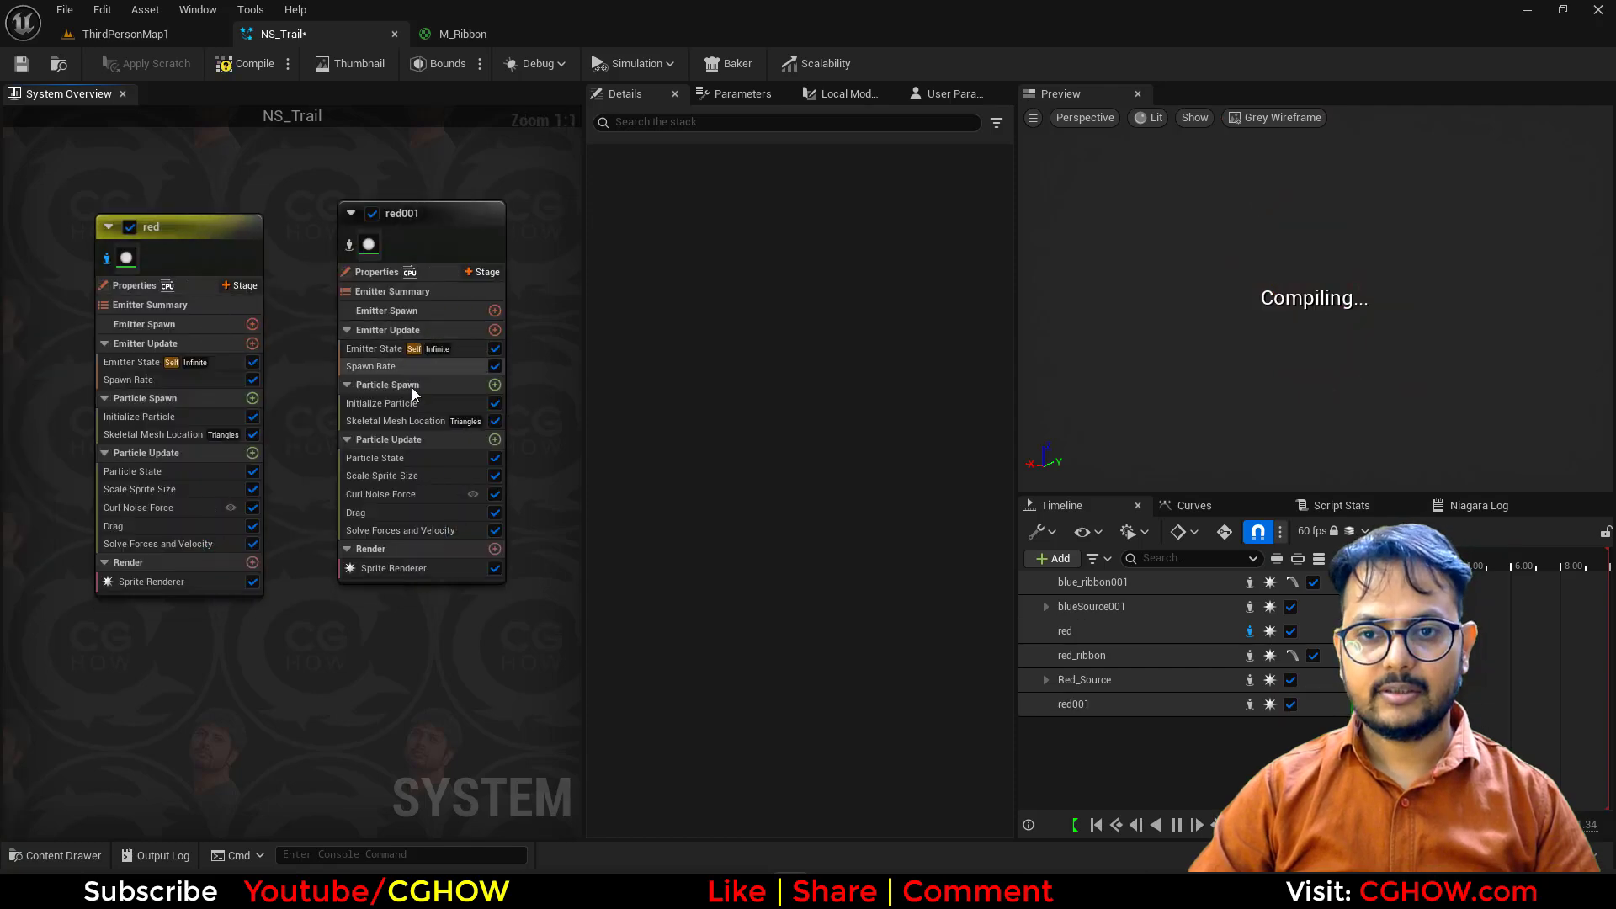
# Step: Change the Initialize Particle color of the duplicated emitter from red to light blue
pyautogui.click(382, 403)
pyautogui.click(776, 352)
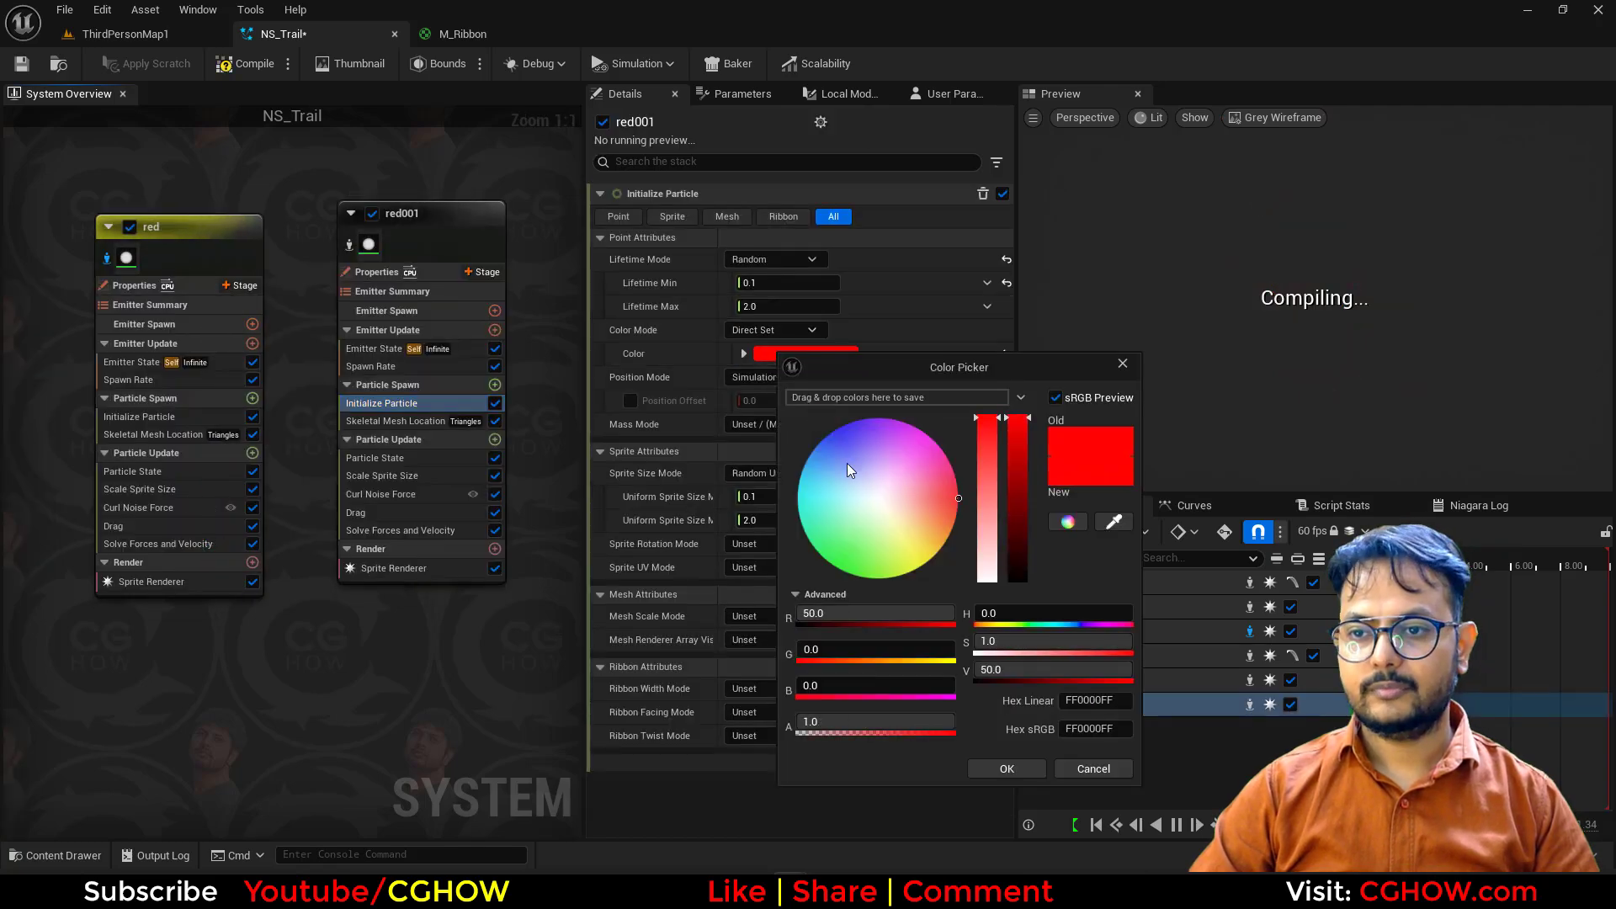
pyautogui.moveTo(846, 462); pyautogui.dragTo(762, 405)
pyautogui.click(1007, 768)
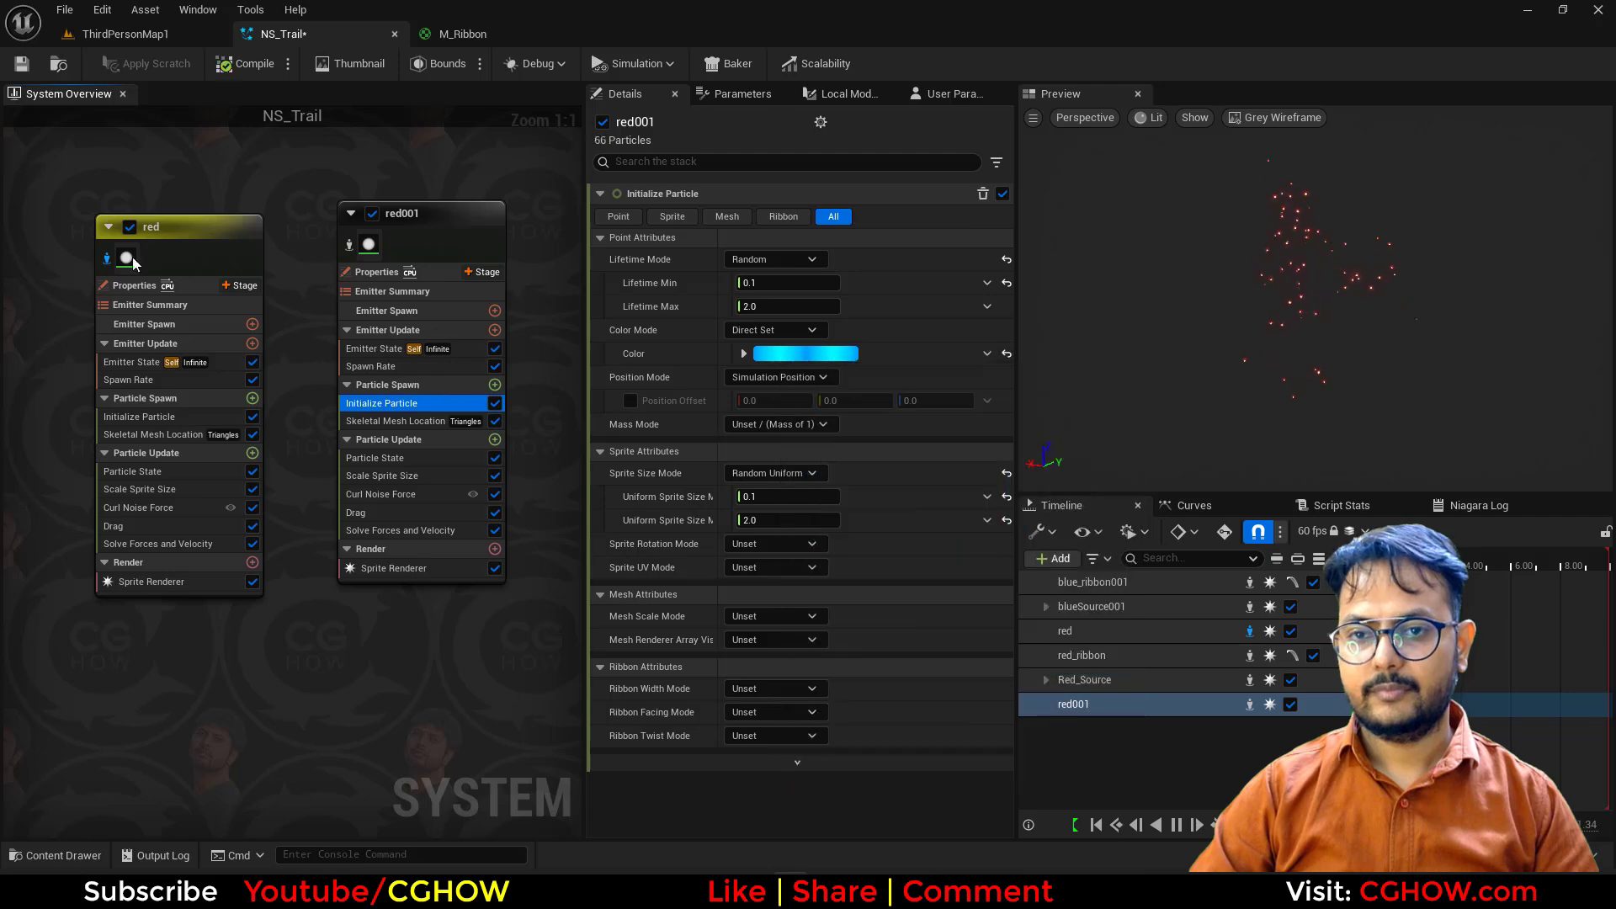
# Step: Turn off the red emitter's isolation and rename the red001 emitter blue
pyautogui.click(414, 217)
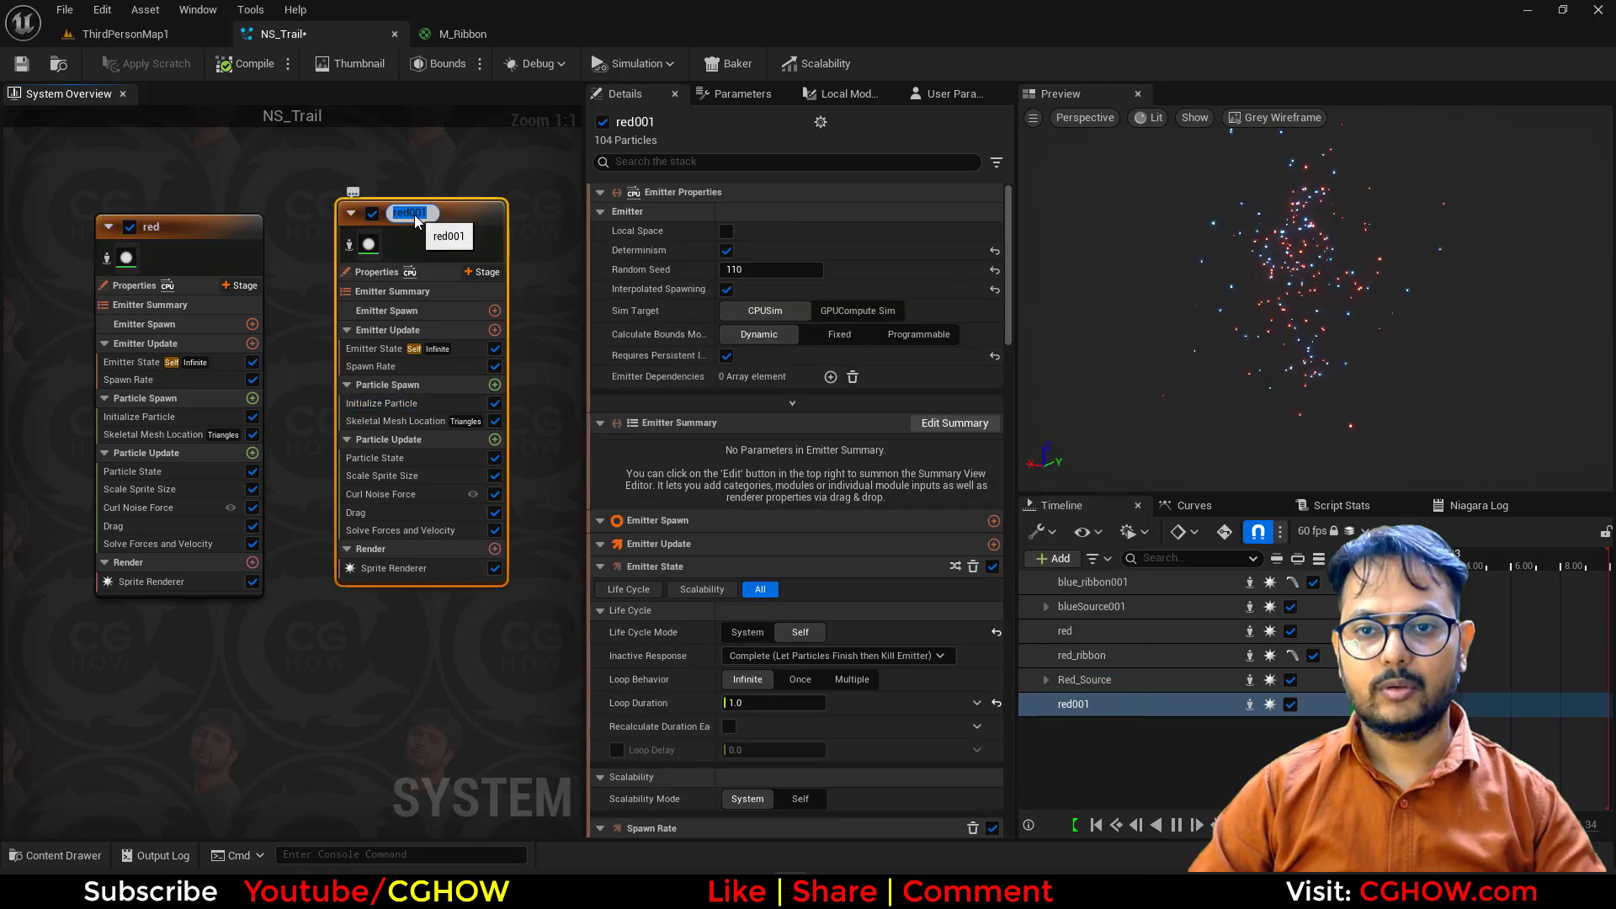
pyautogui.write('blue')
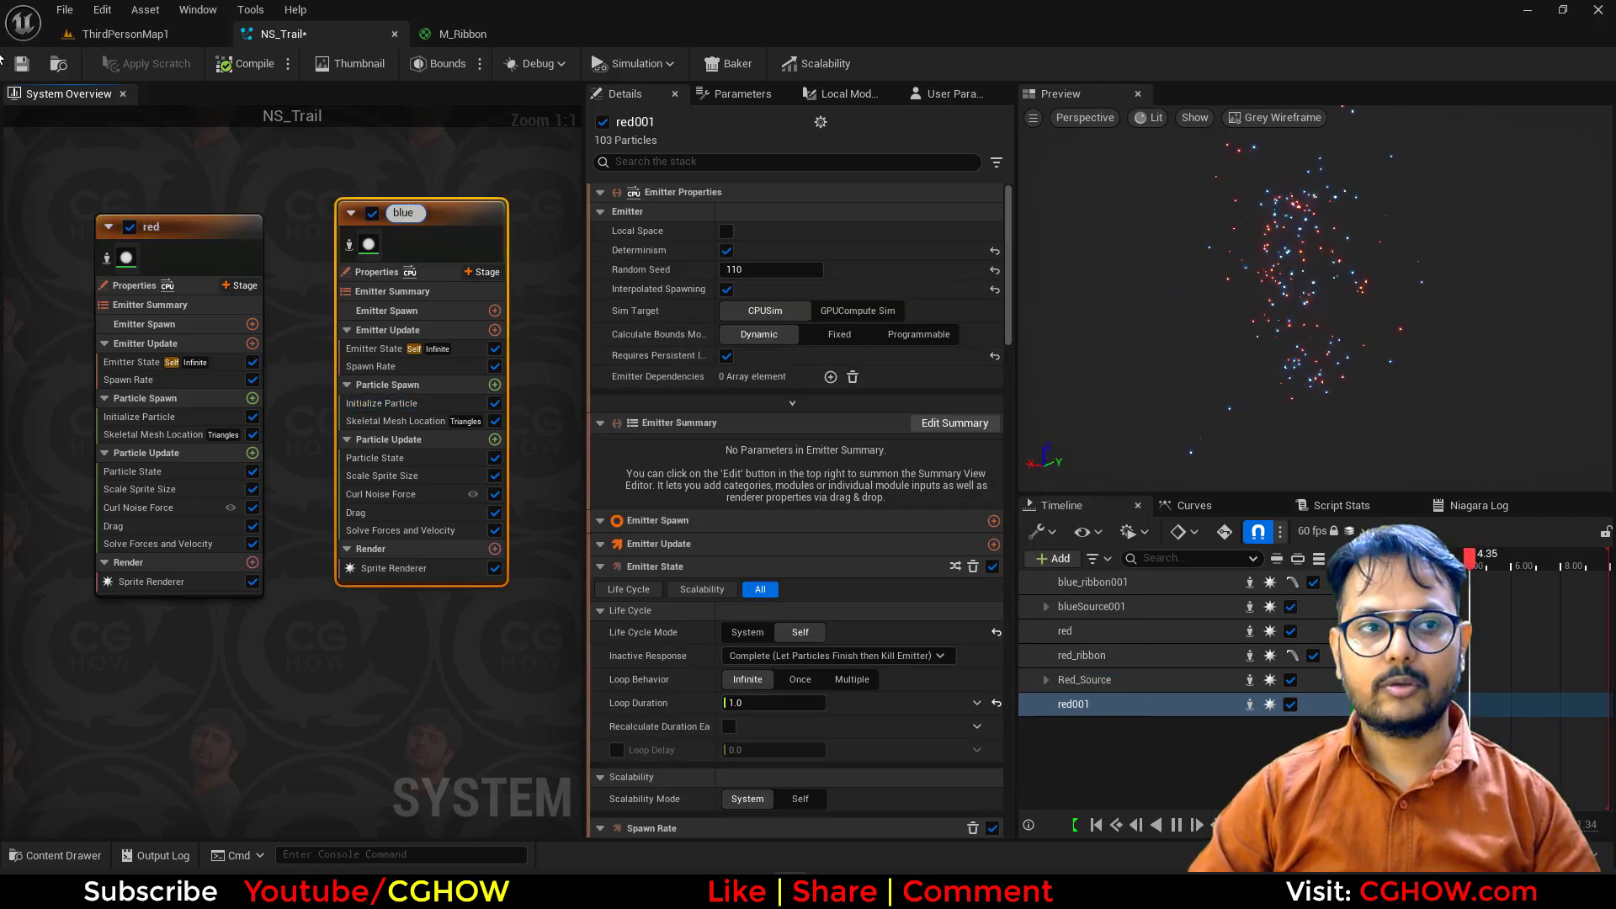
pyautogui.press('Return')
# Step: Play ThirdPersonMap1, run with the character in both directions to check the ribbons with red and blue particles, and stop the session
pyautogui.click(126, 27)
pyautogui.click(409, 62)
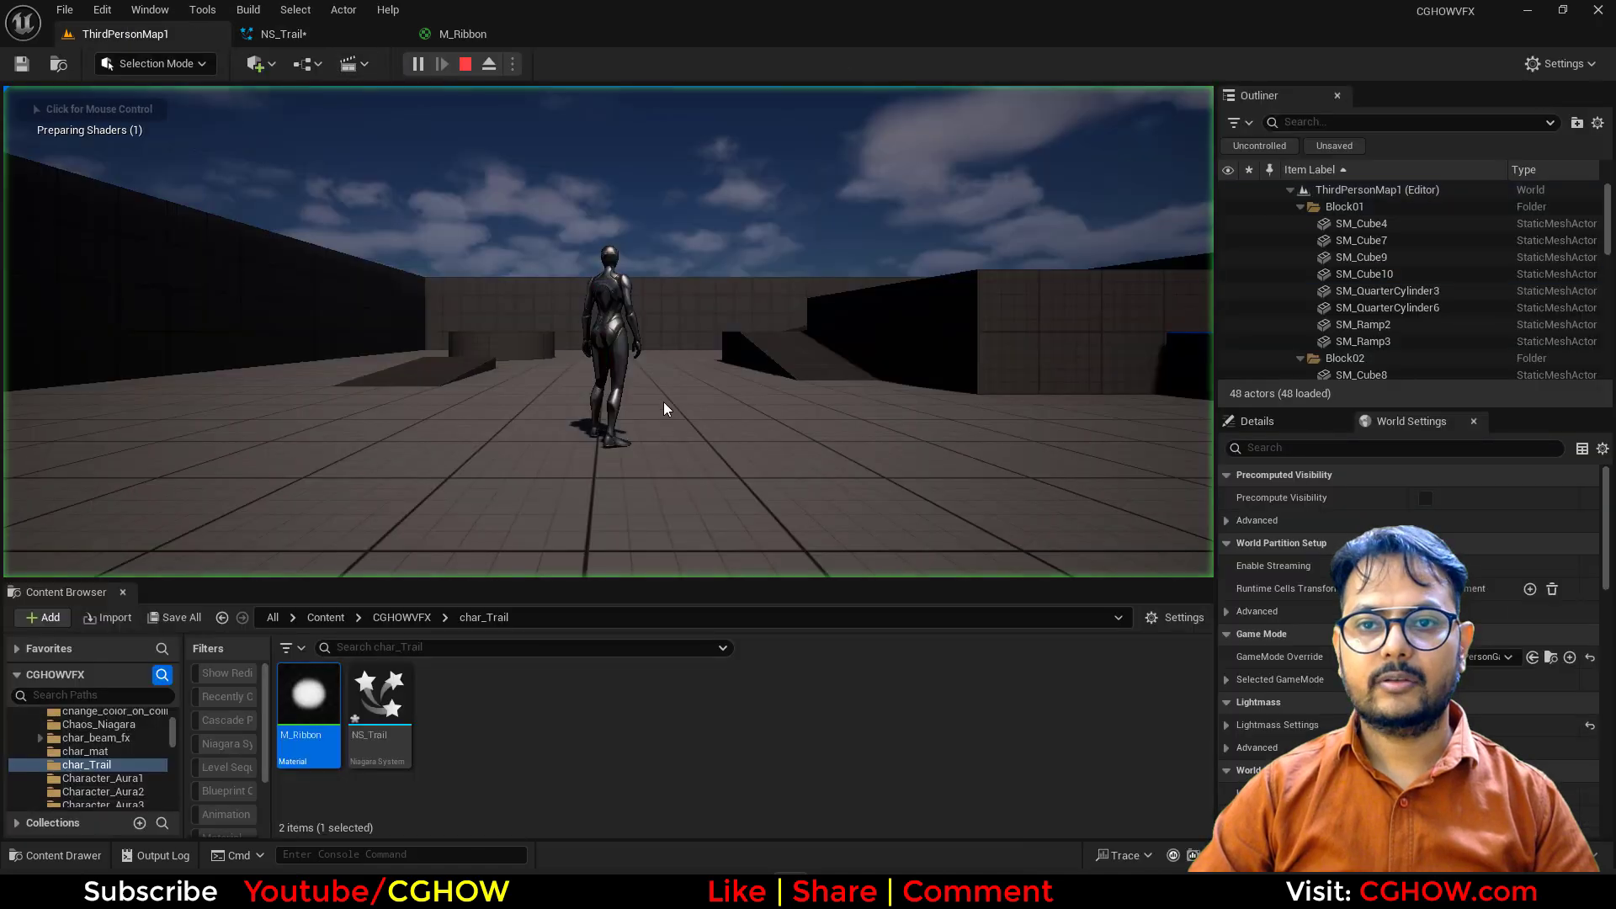
pyautogui.press('Escape')
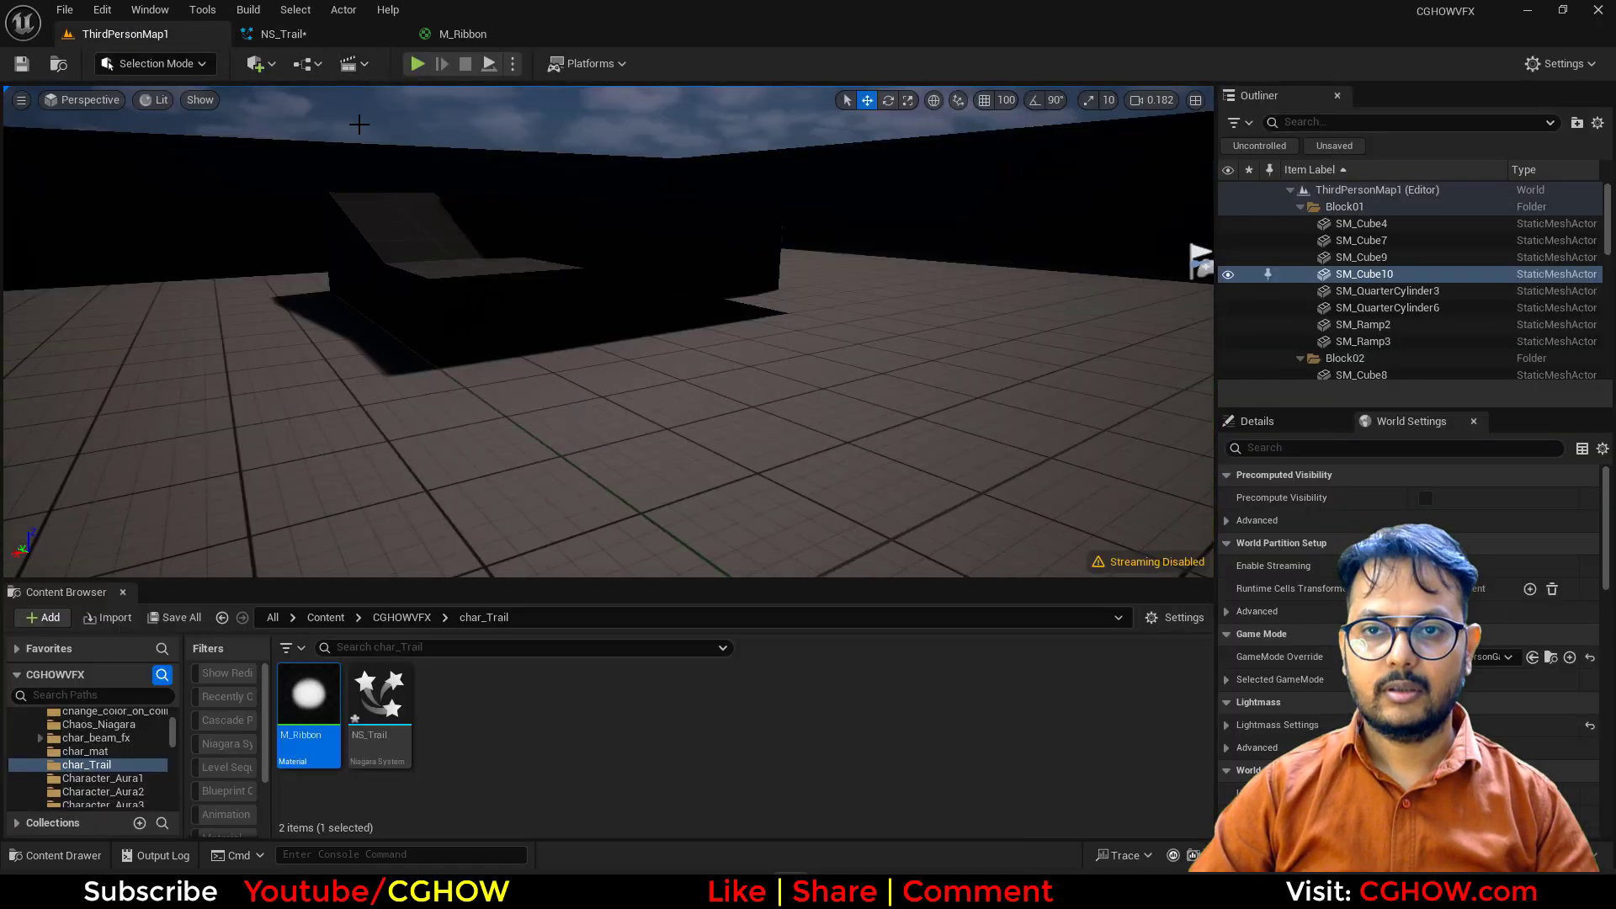
pyautogui.click(311, 33)
pyautogui.click(157, 39)
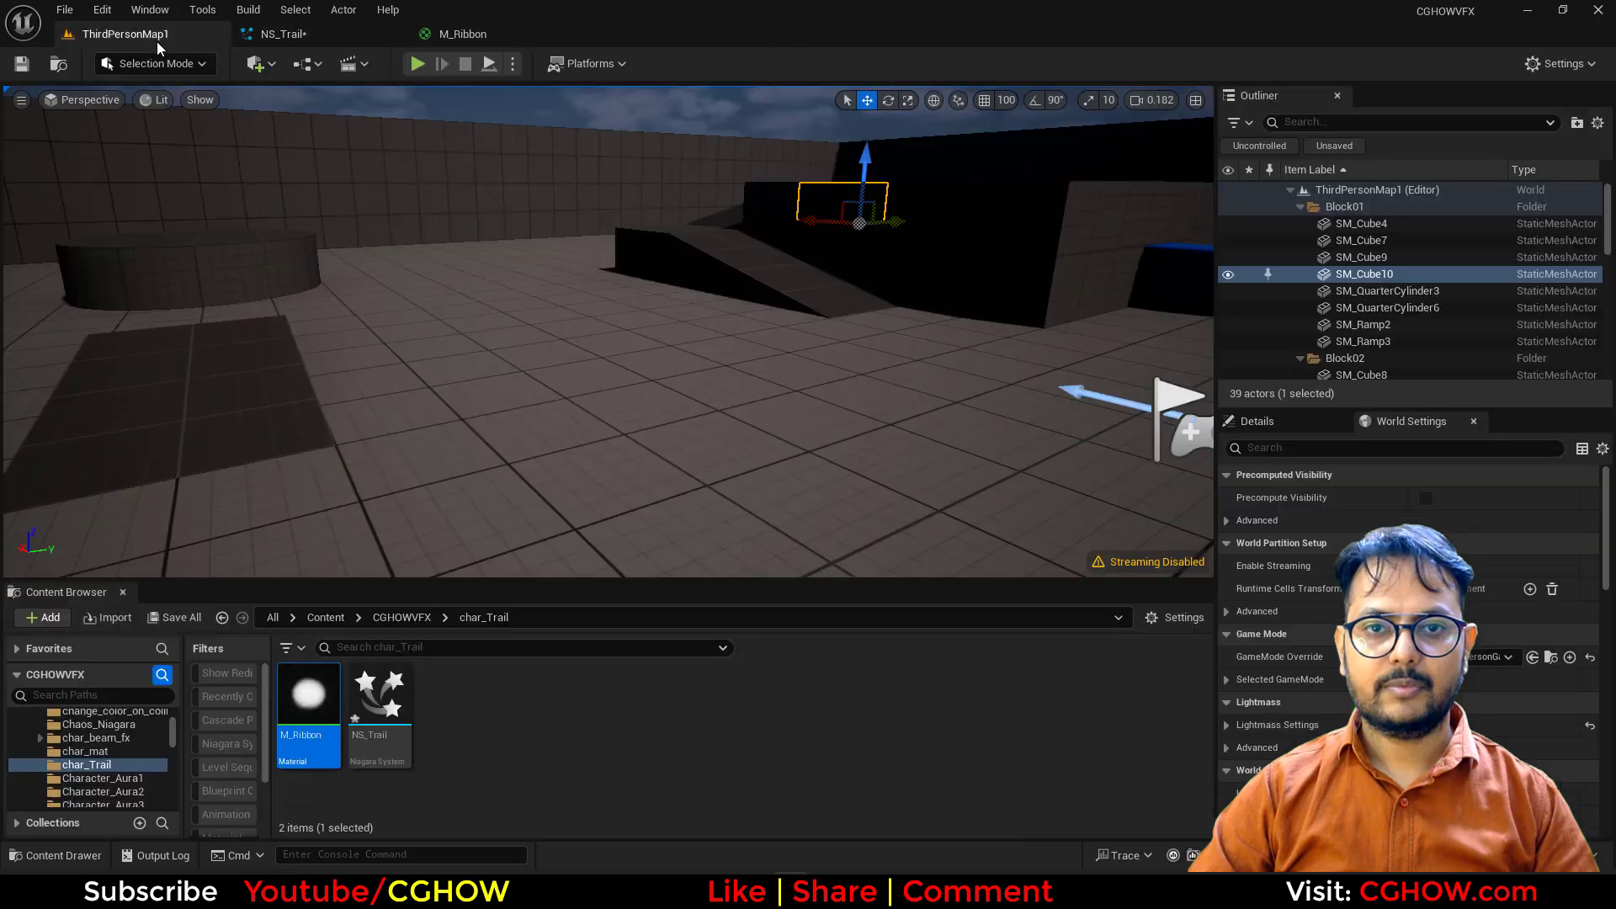
pyautogui.click(423, 64)
pyautogui.press('a')
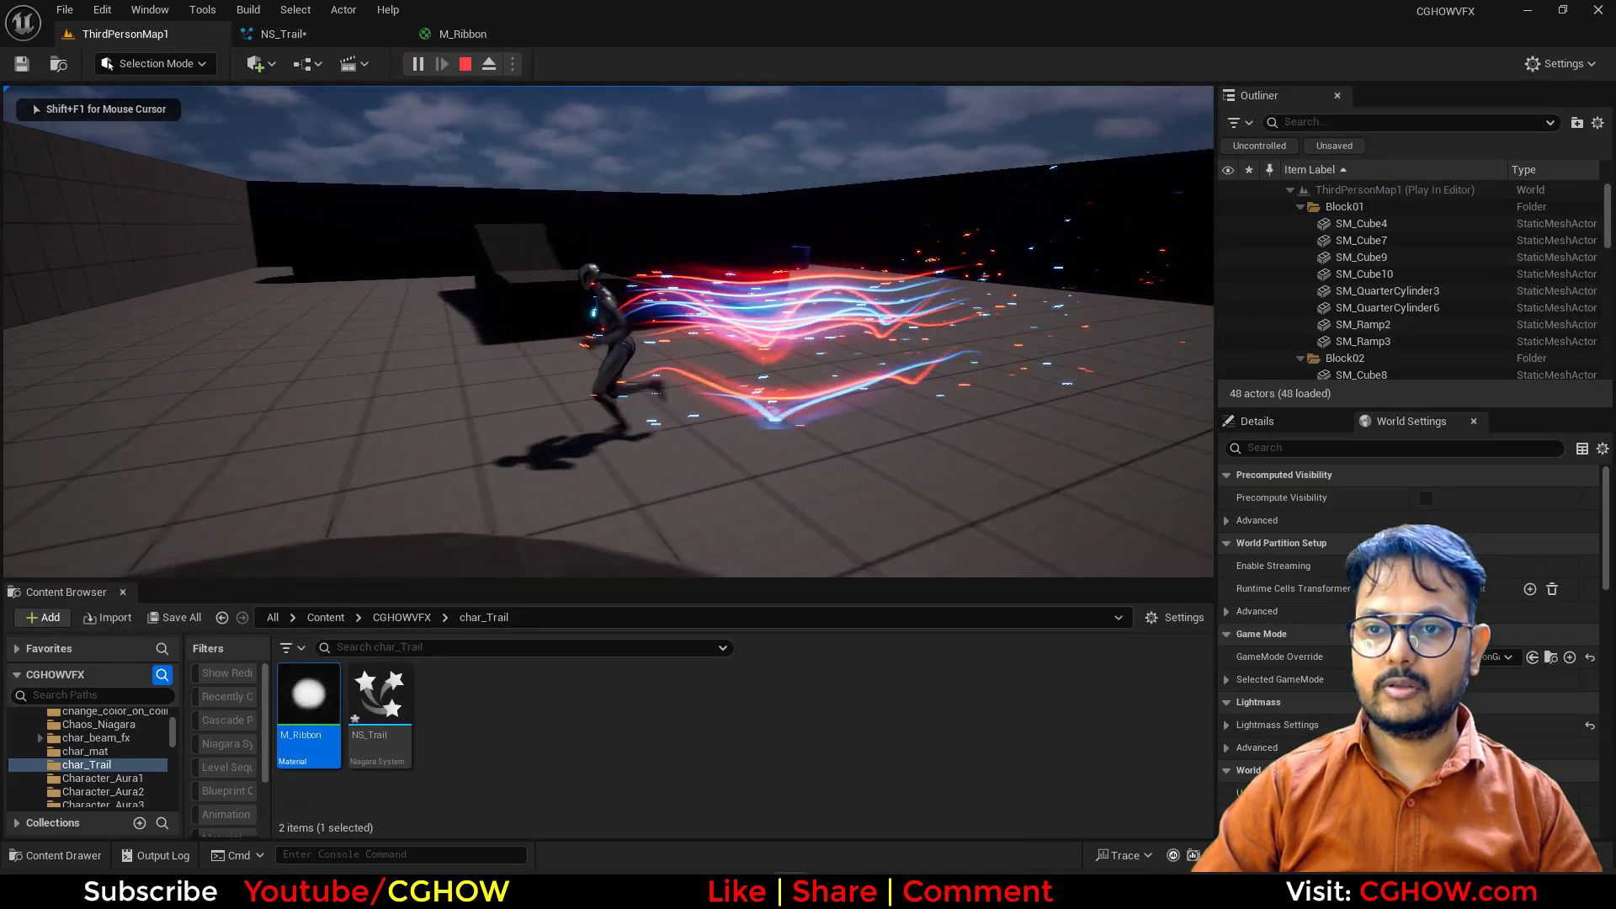
pyautogui.press('d')
pyautogui.press('d')
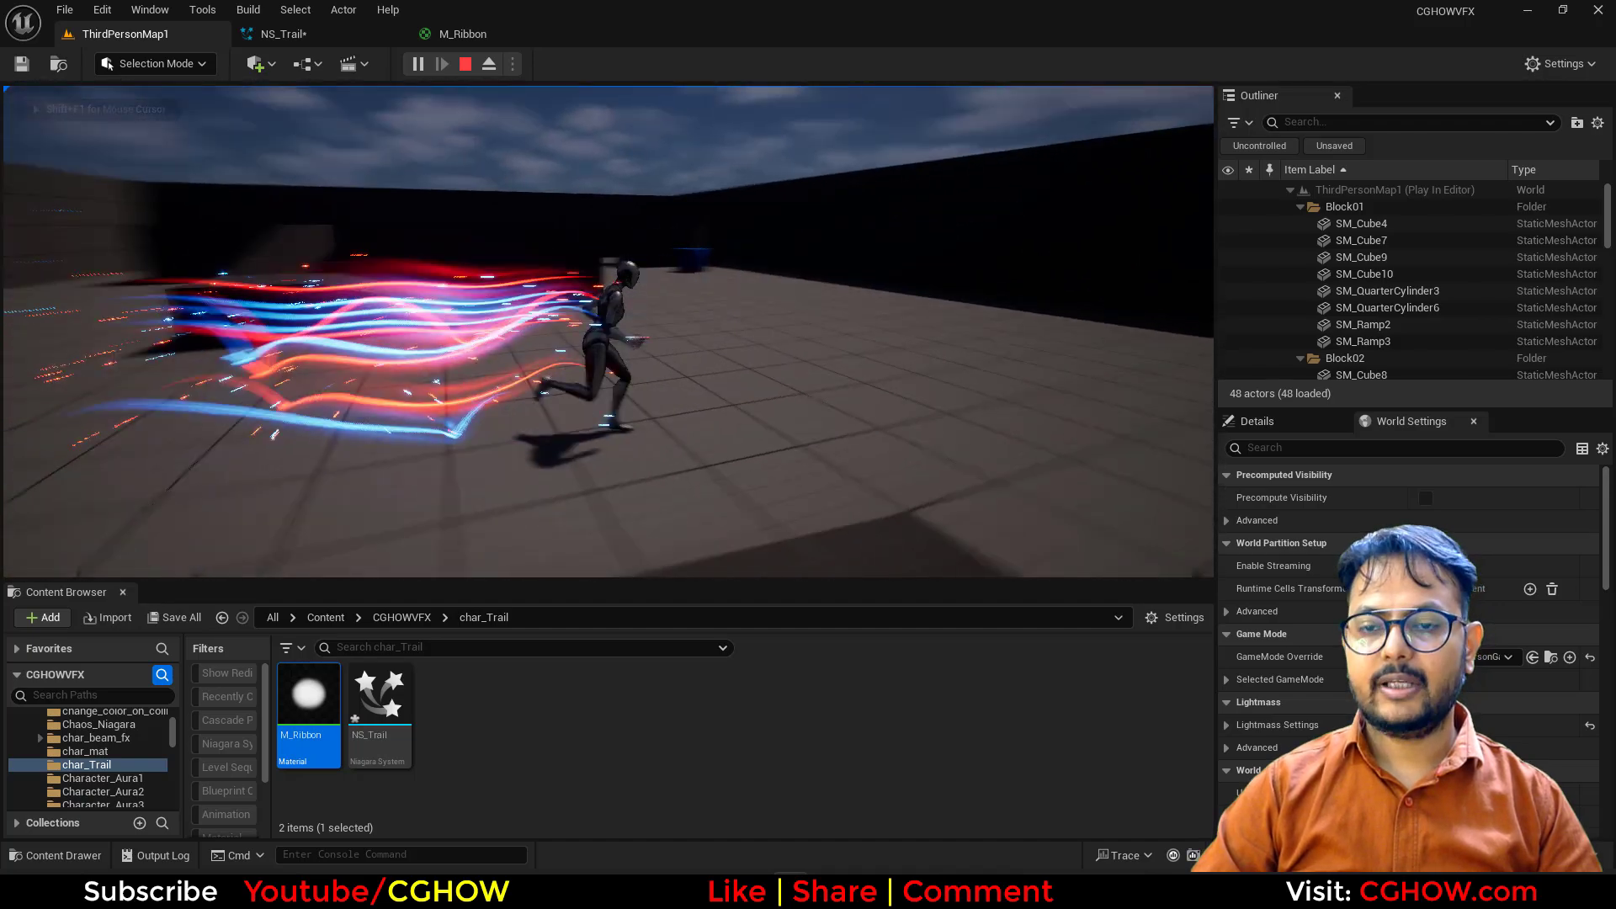
pyautogui.press('Escape')
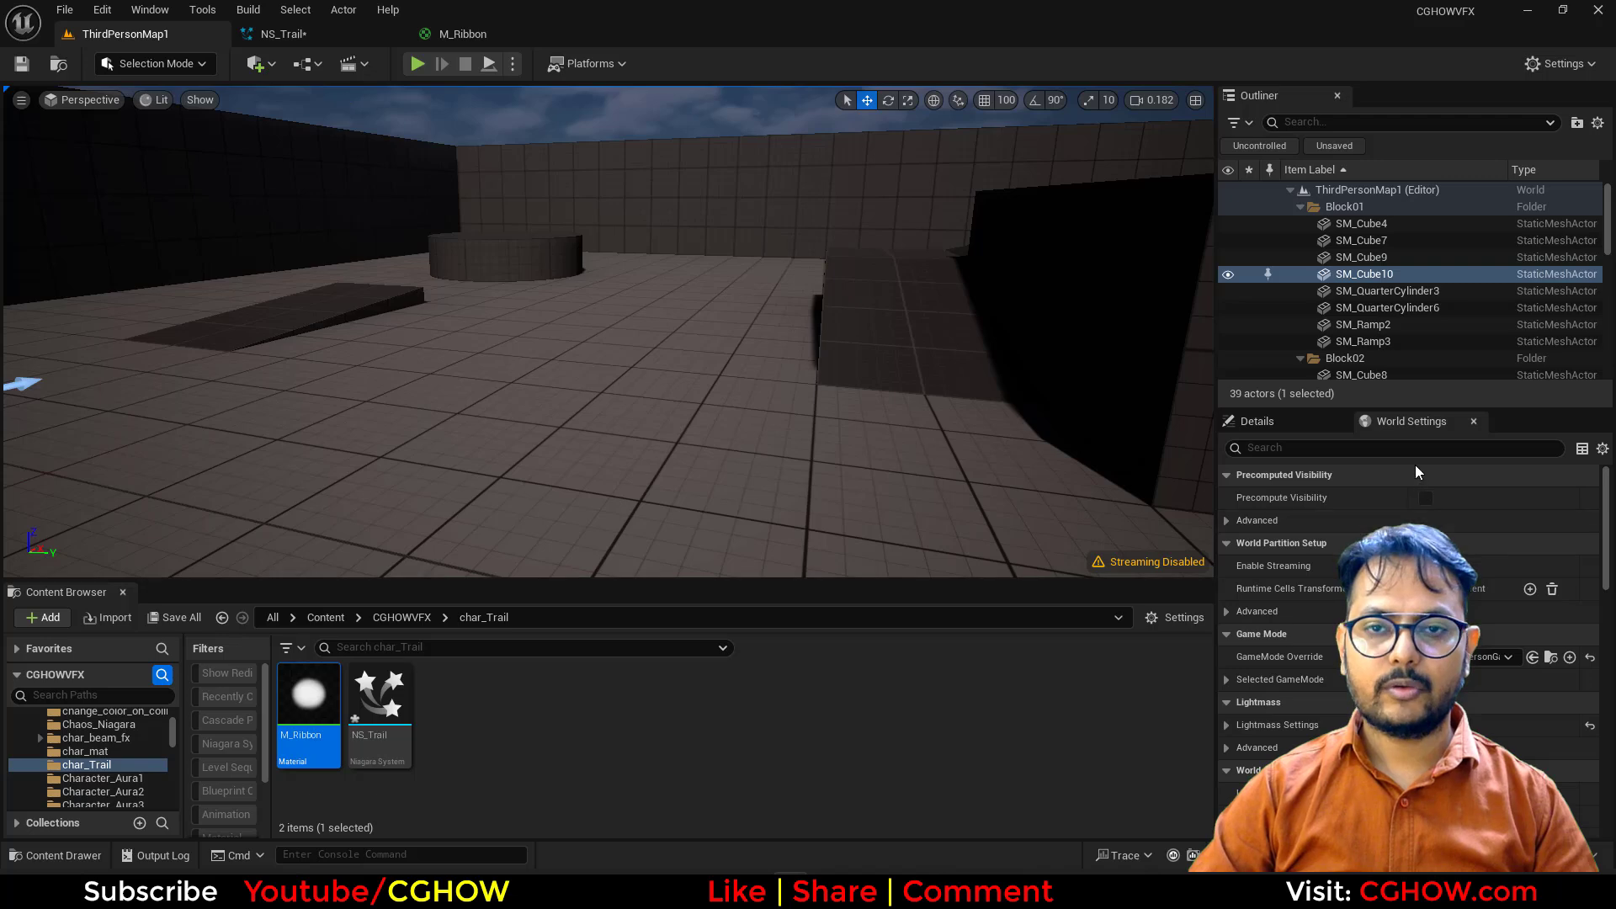
# Step: Open the BP_ThirdPersonCharacter blueprint from its Content Browser folder, show its 3D viewport, and add a Point Light component
pyautogui.click(1551, 656)
pyautogui.doubleClick(308, 707)
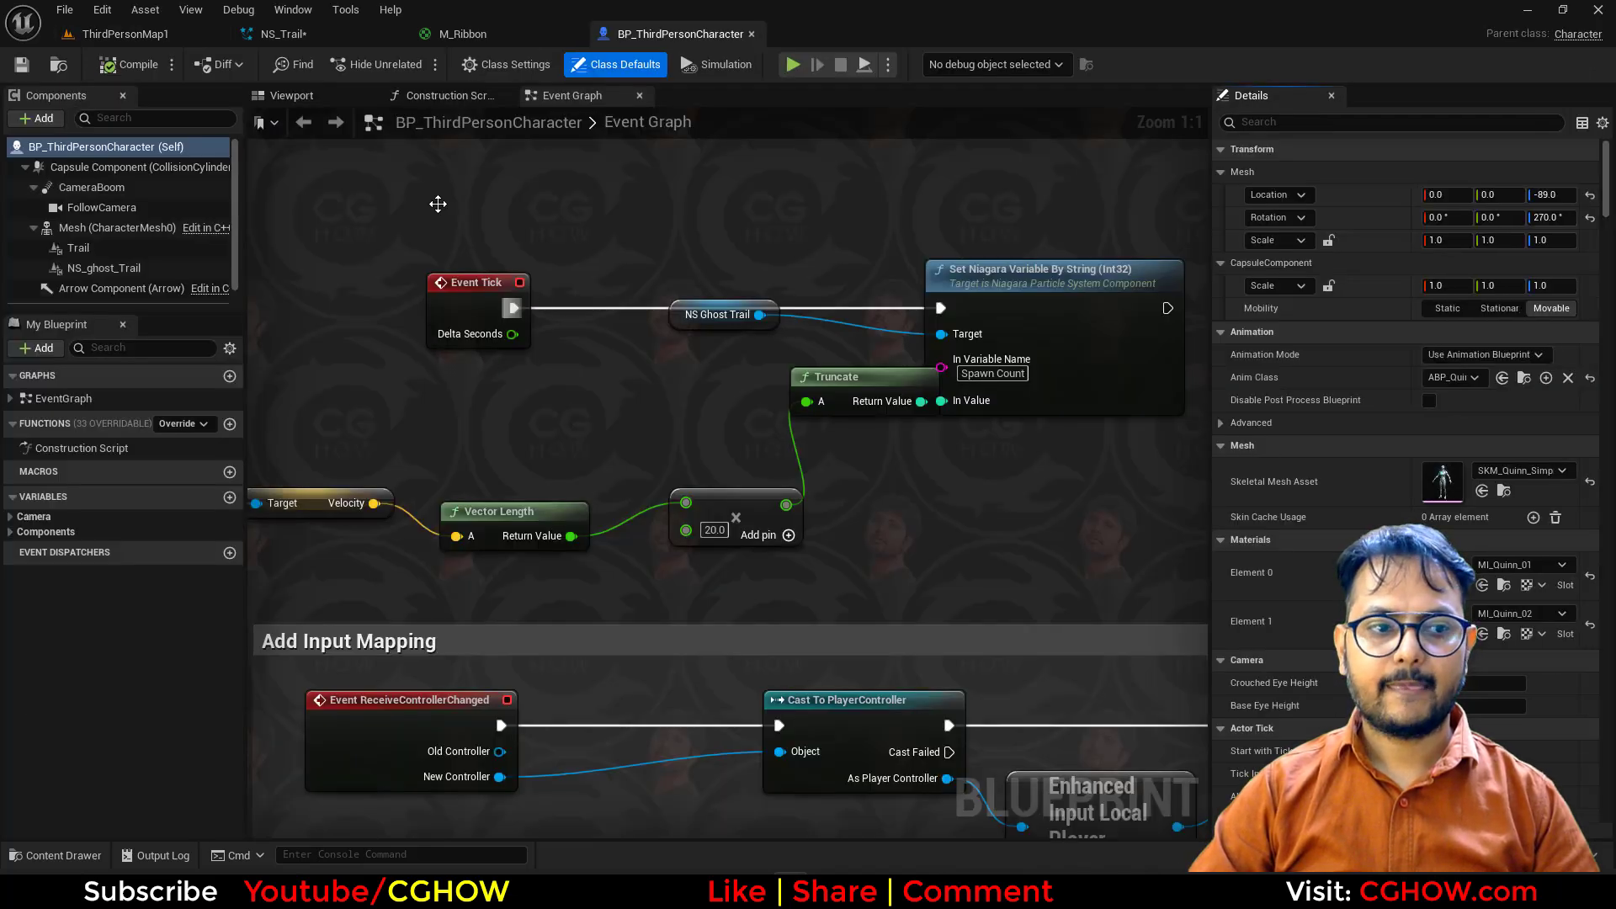
pyautogui.click(291, 95)
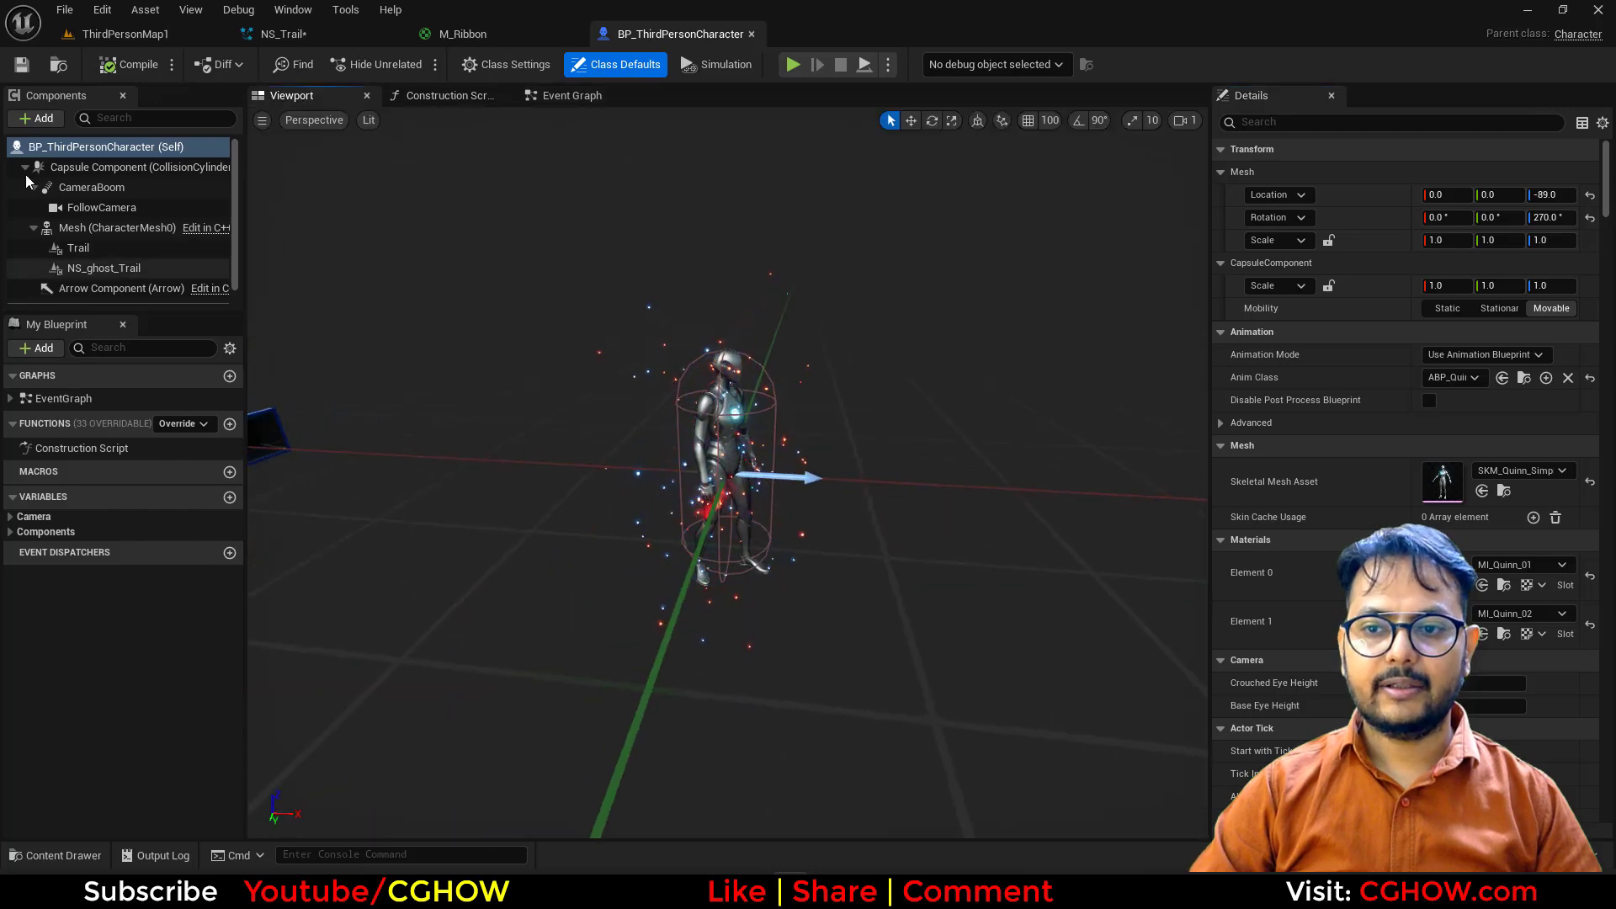
pyautogui.click(33, 119)
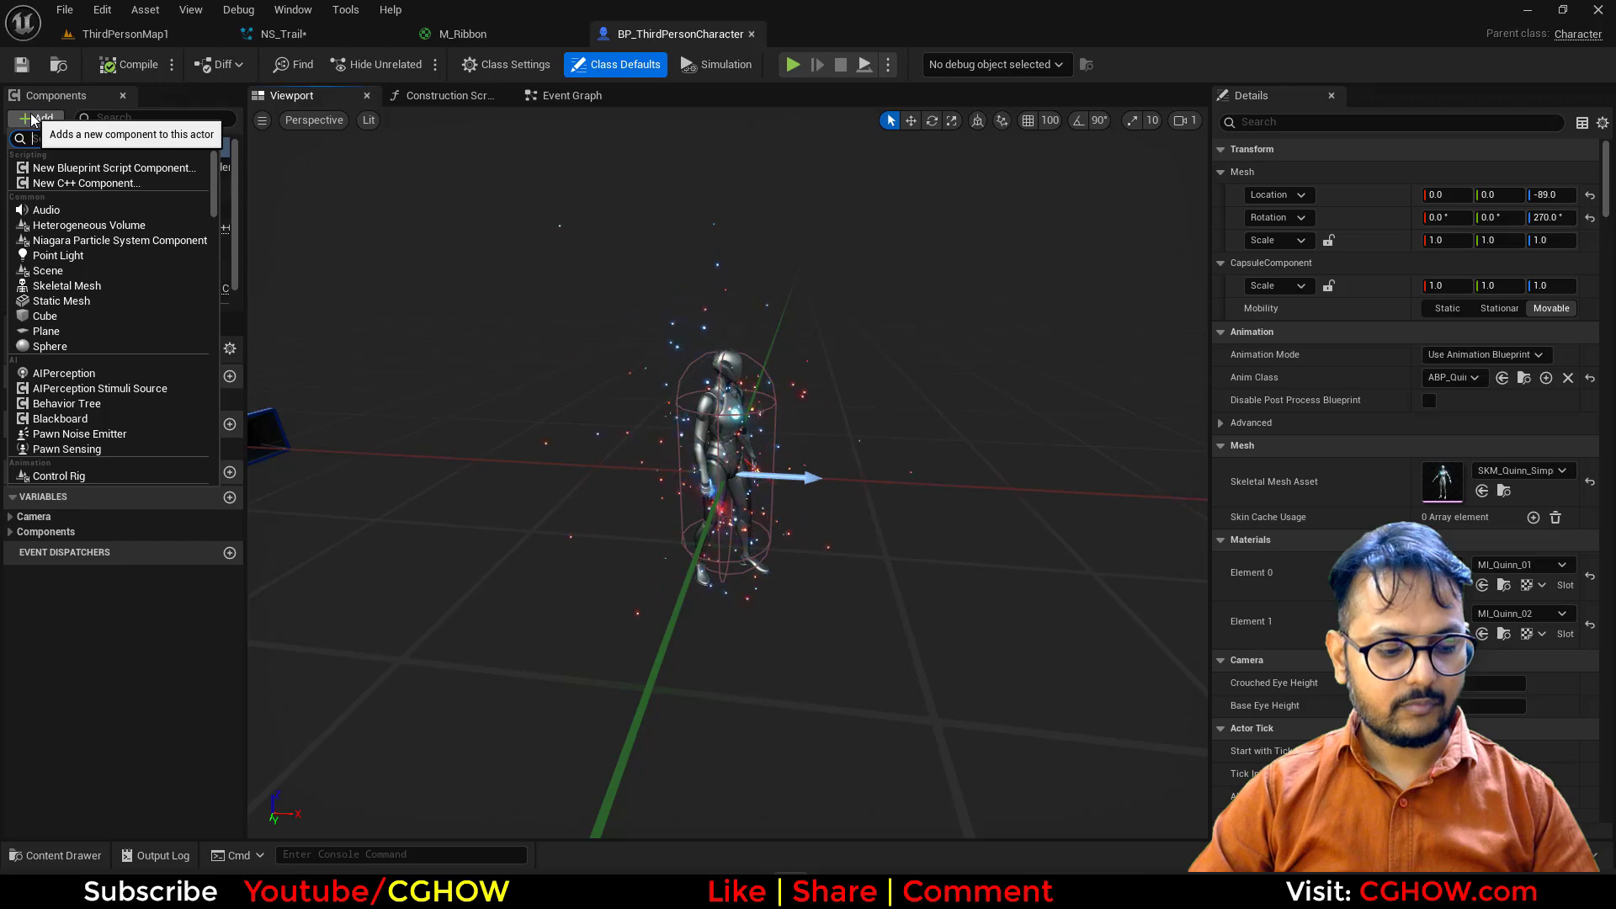
pyautogui.write('p')
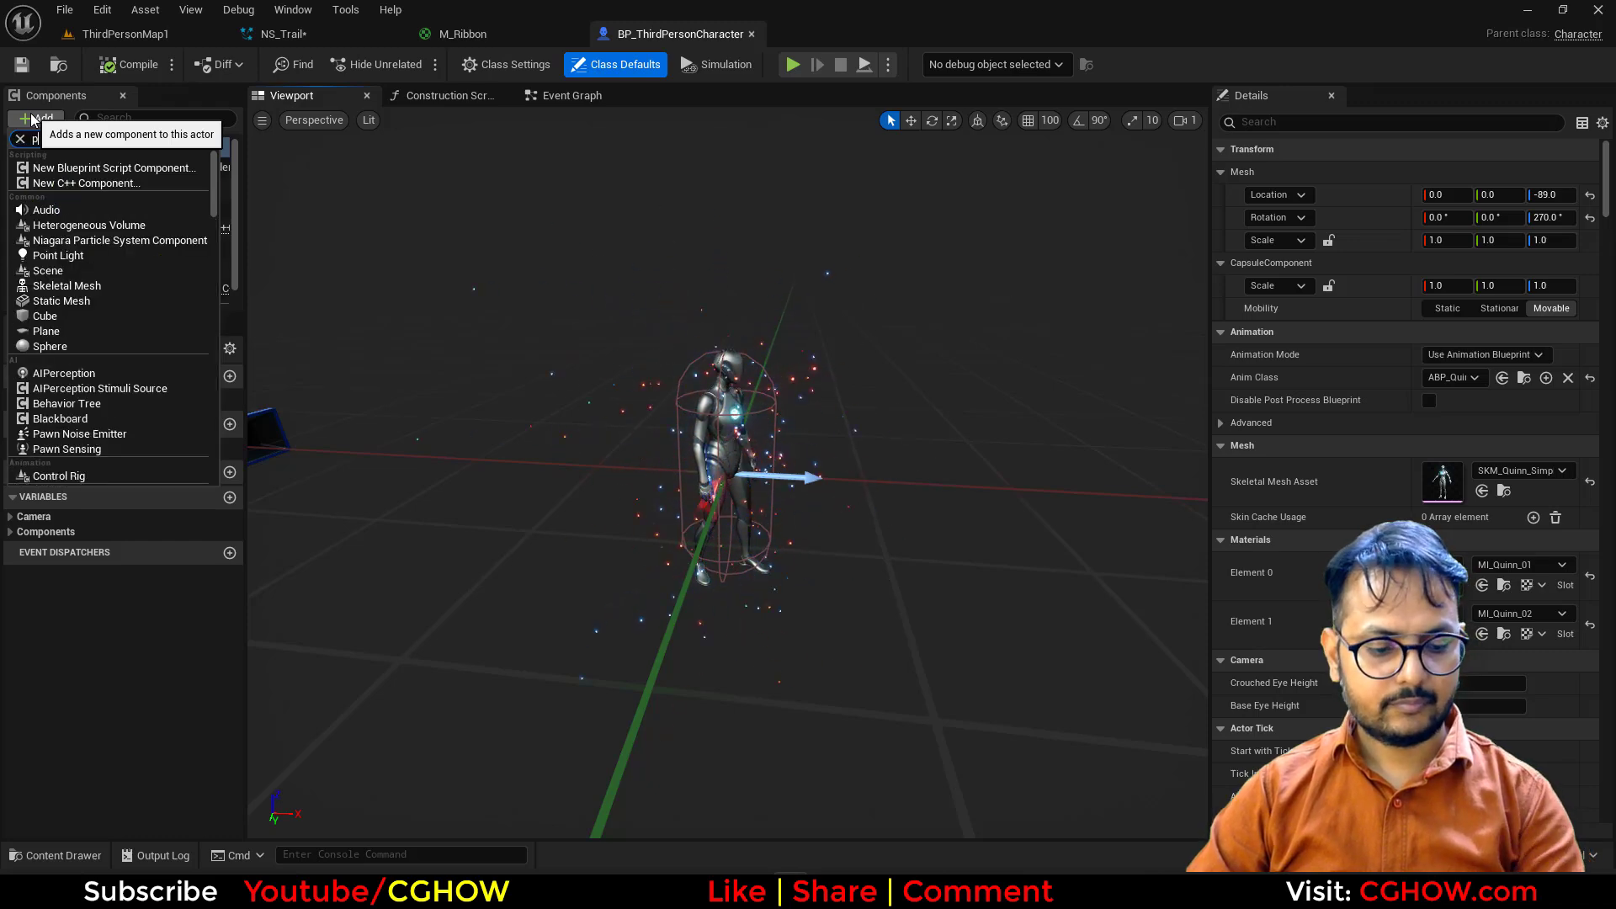
pyautogui.write('oin')
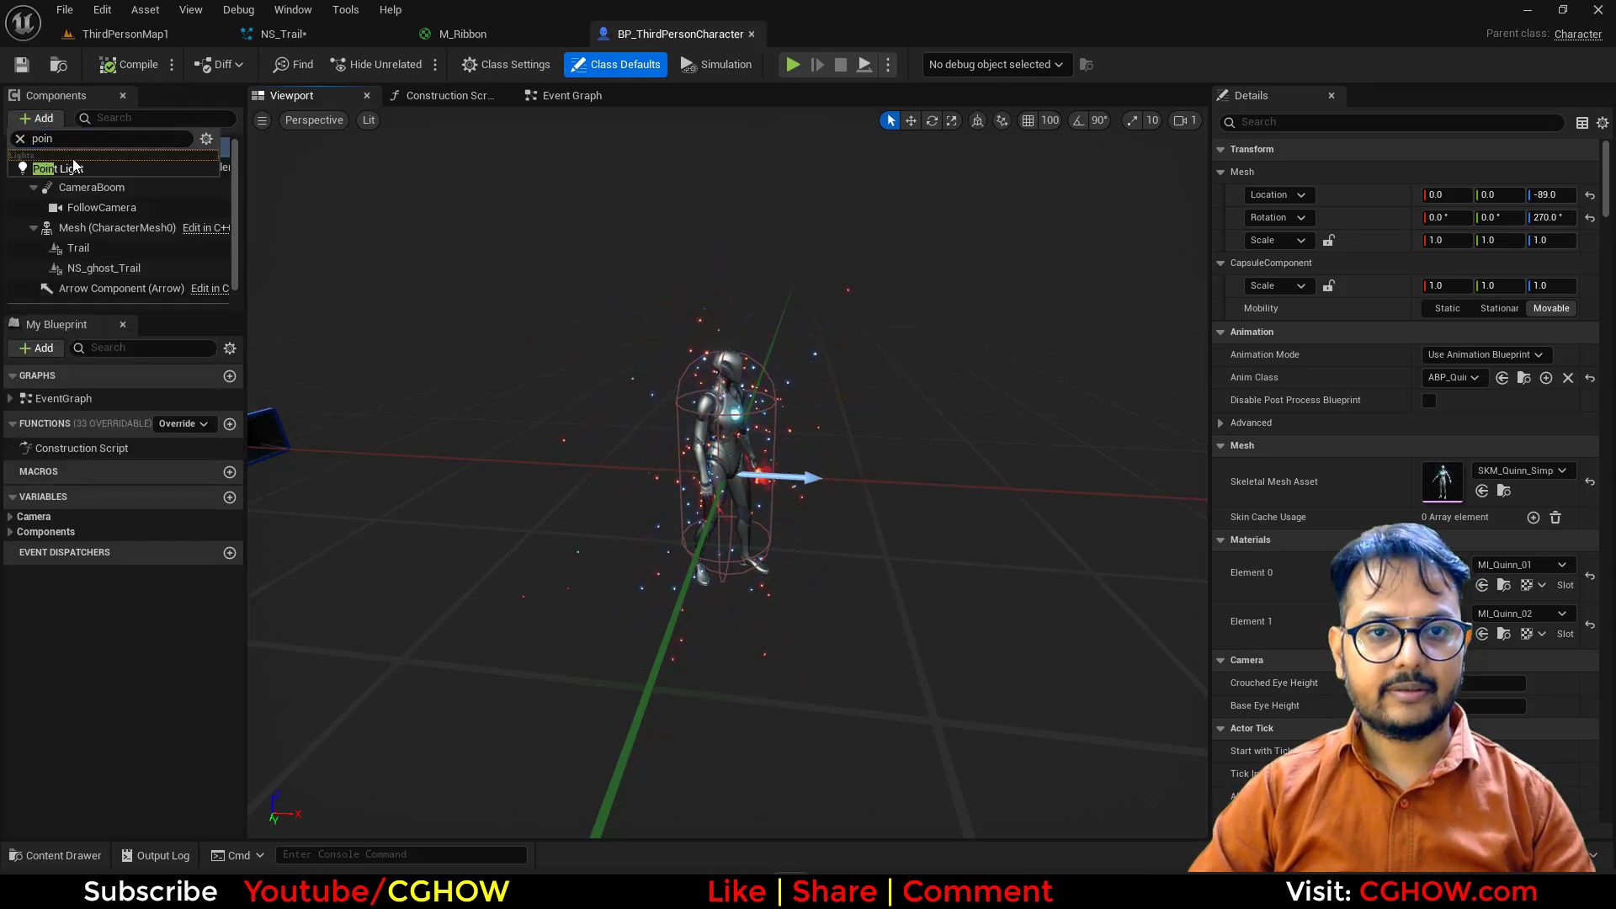
pyautogui.click(59, 168)
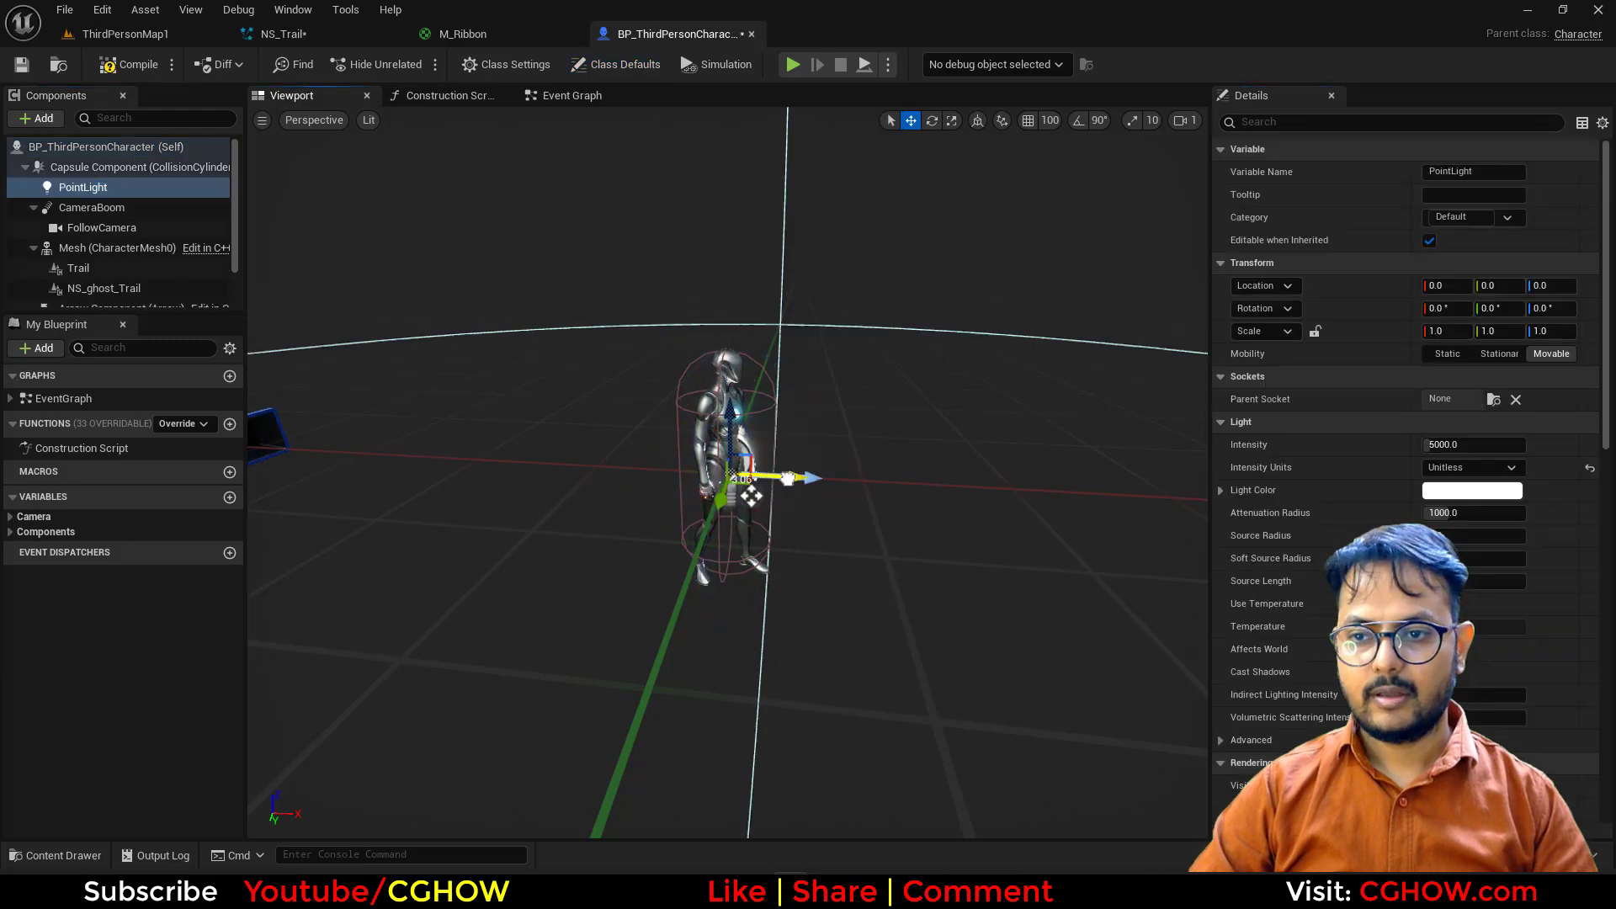
# Step: Move the point light in front of the character to about X 60 and change its light color to orange
pyautogui.moveTo(788, 478); pyautogui.dragTo(863, 482)
pyautogui.click(1471, 492)
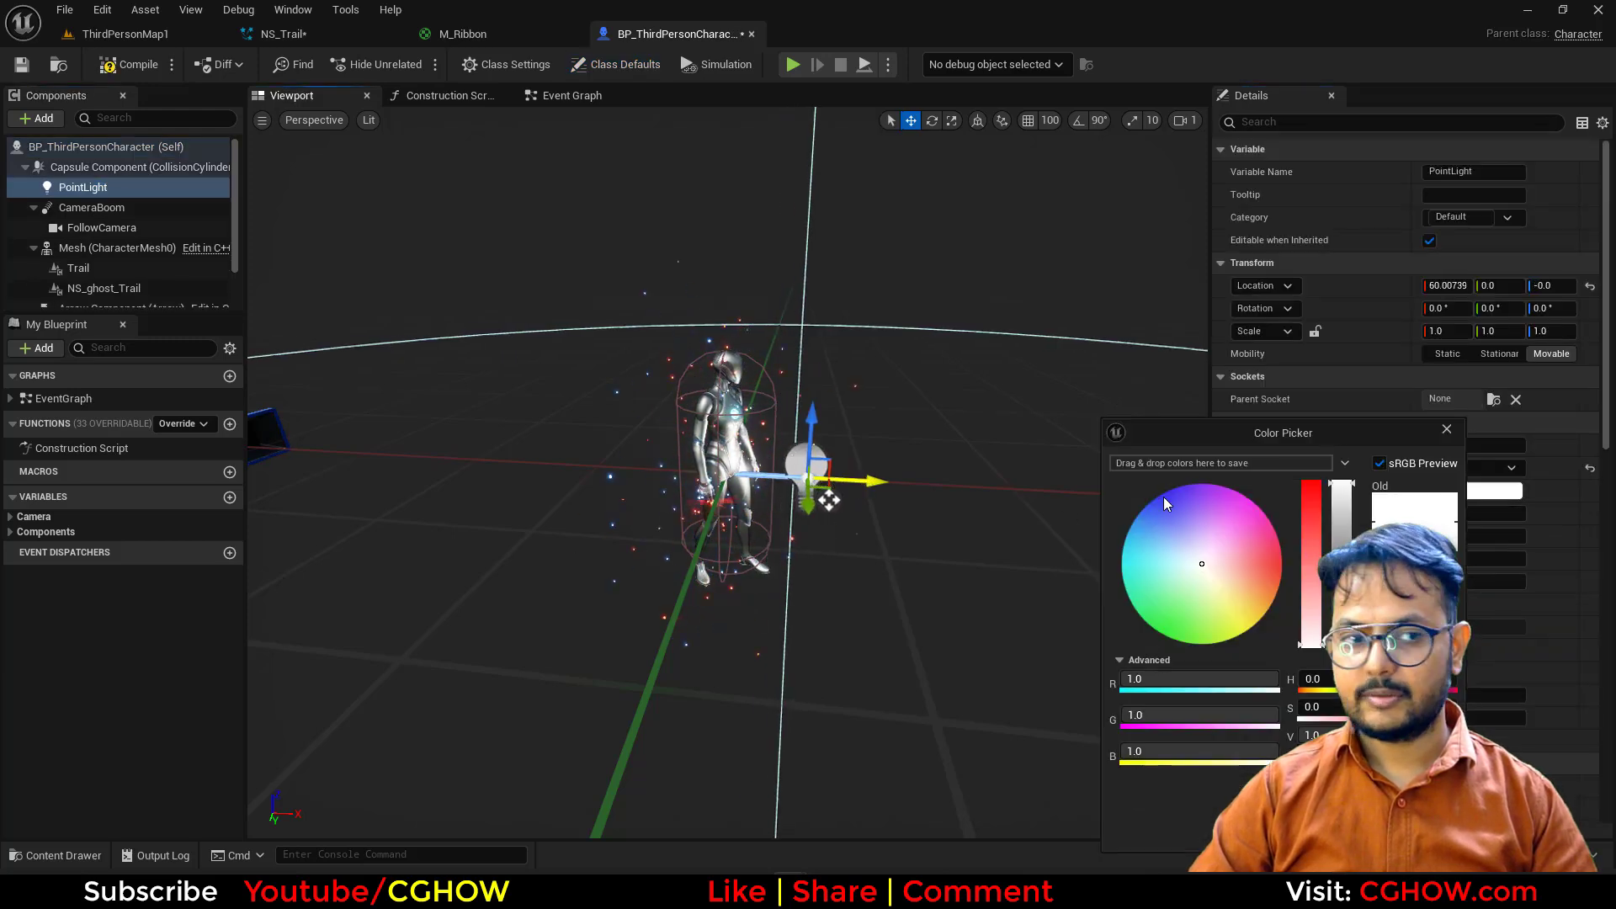
pyautogui.moveTo(1268, 594); pyautogui.dragTo(1280, 578)
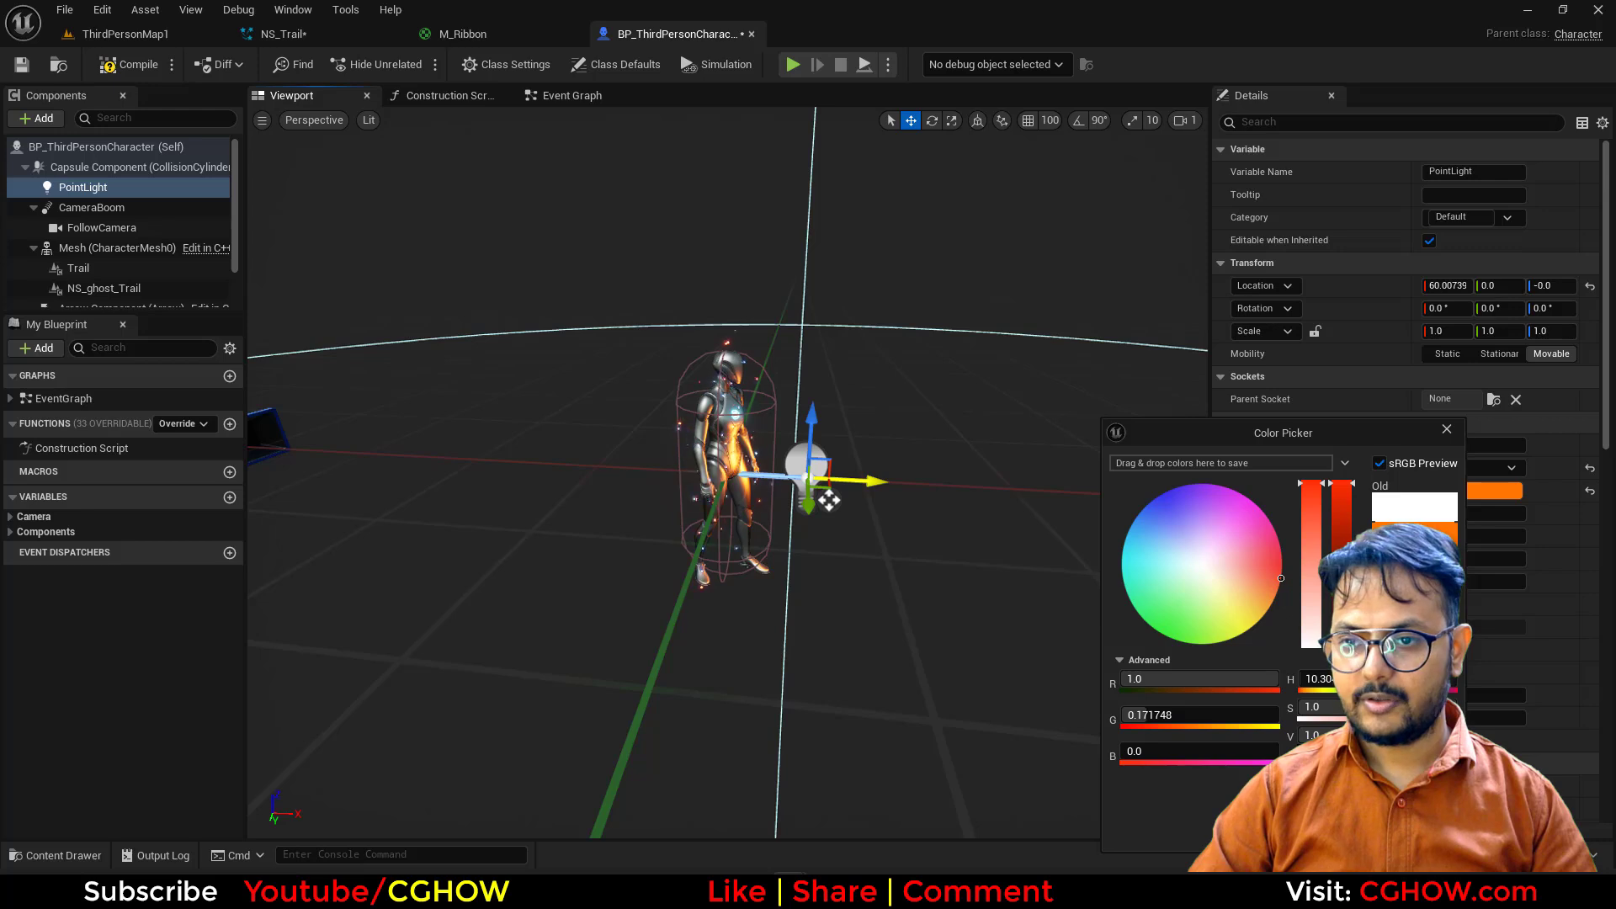
pyautogui.click(829, 501)
# Step: Move the point light behind the character to about X -105 and change its light color to blue
pyautogui.moveTo(826, 497); pyautogui.dragTo(646, 484)
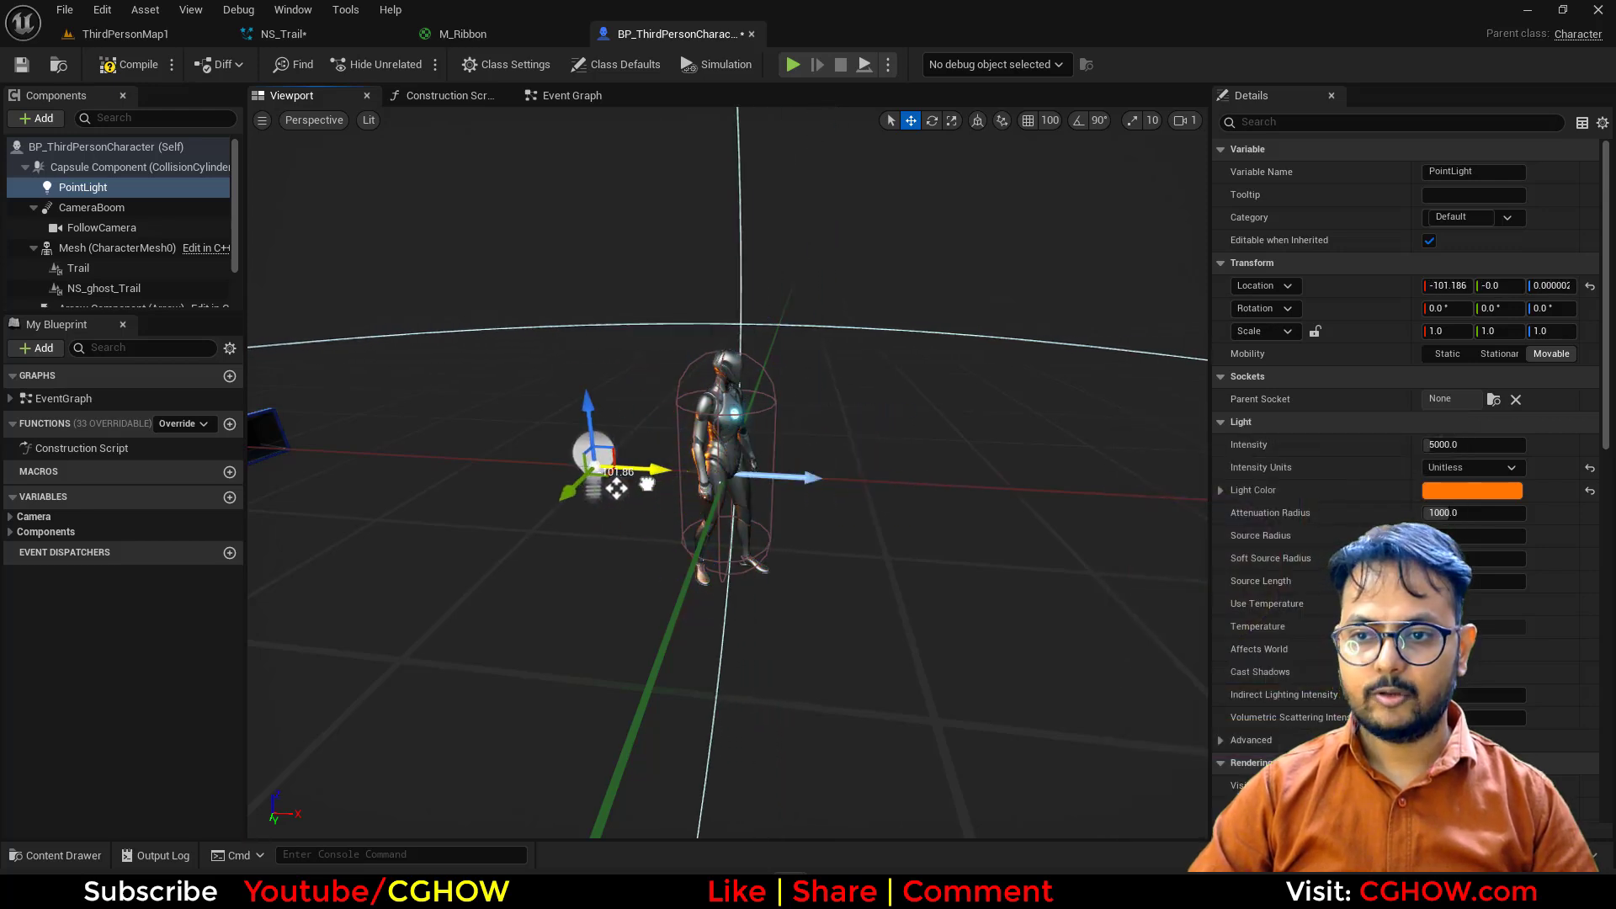
pyautogui.click(1452, 494)
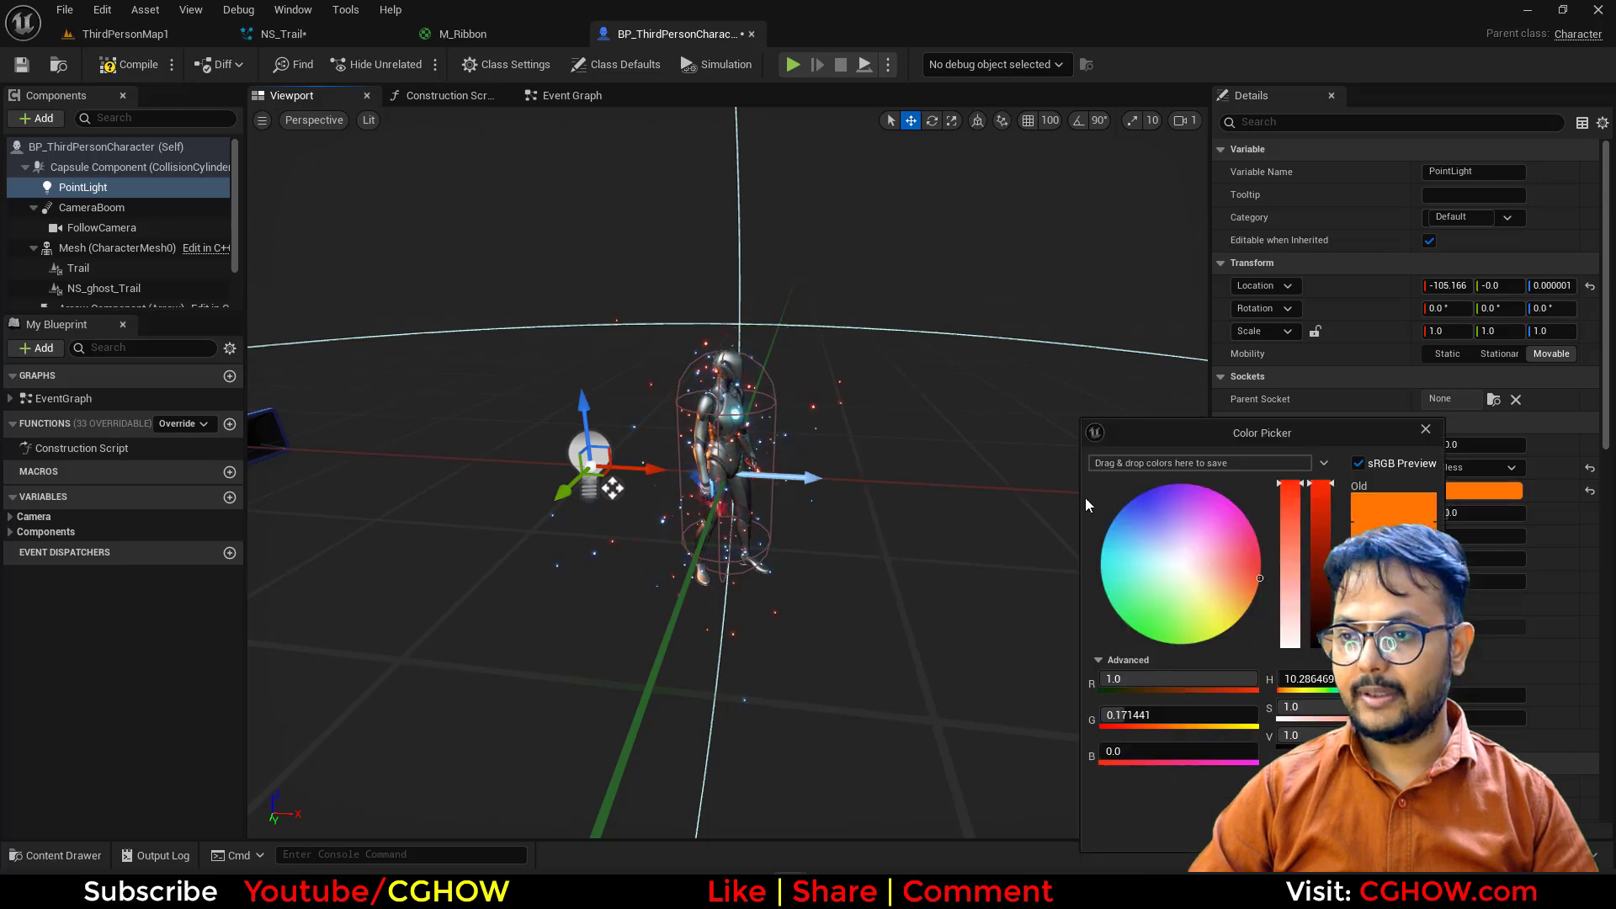
pyautogui.moveTo(1086, 505); pyautogui.dragTo(1068, 504)
pyautogui.click(770, 454)
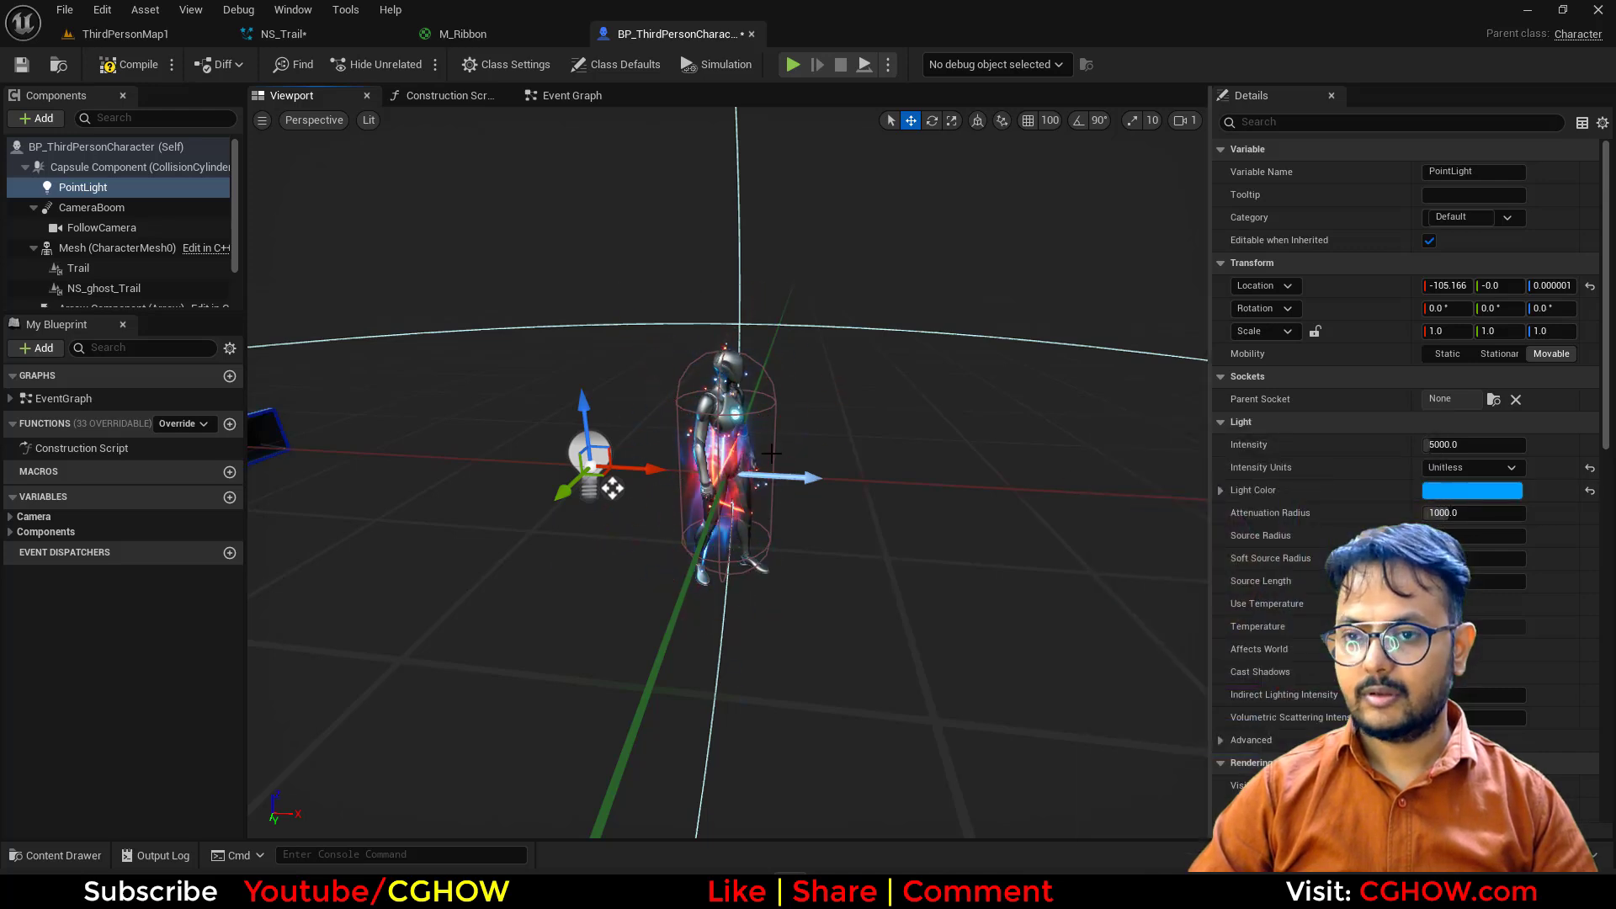
# Step: Duplicate the blue point light, then move the original in front of the character to about X 80 and color it orange
pyautogui.moveTo(781, 508)
pyautogui.keyDown('alt'); pyautogui.mouseDown()
pyautogui.moveTo(867, 498)
pyautogui.moveTo(781, 508)
pyautogui.mouseUp(); pyautogui.keyUp('alt')
pyautogui.rightClick(115, 194)
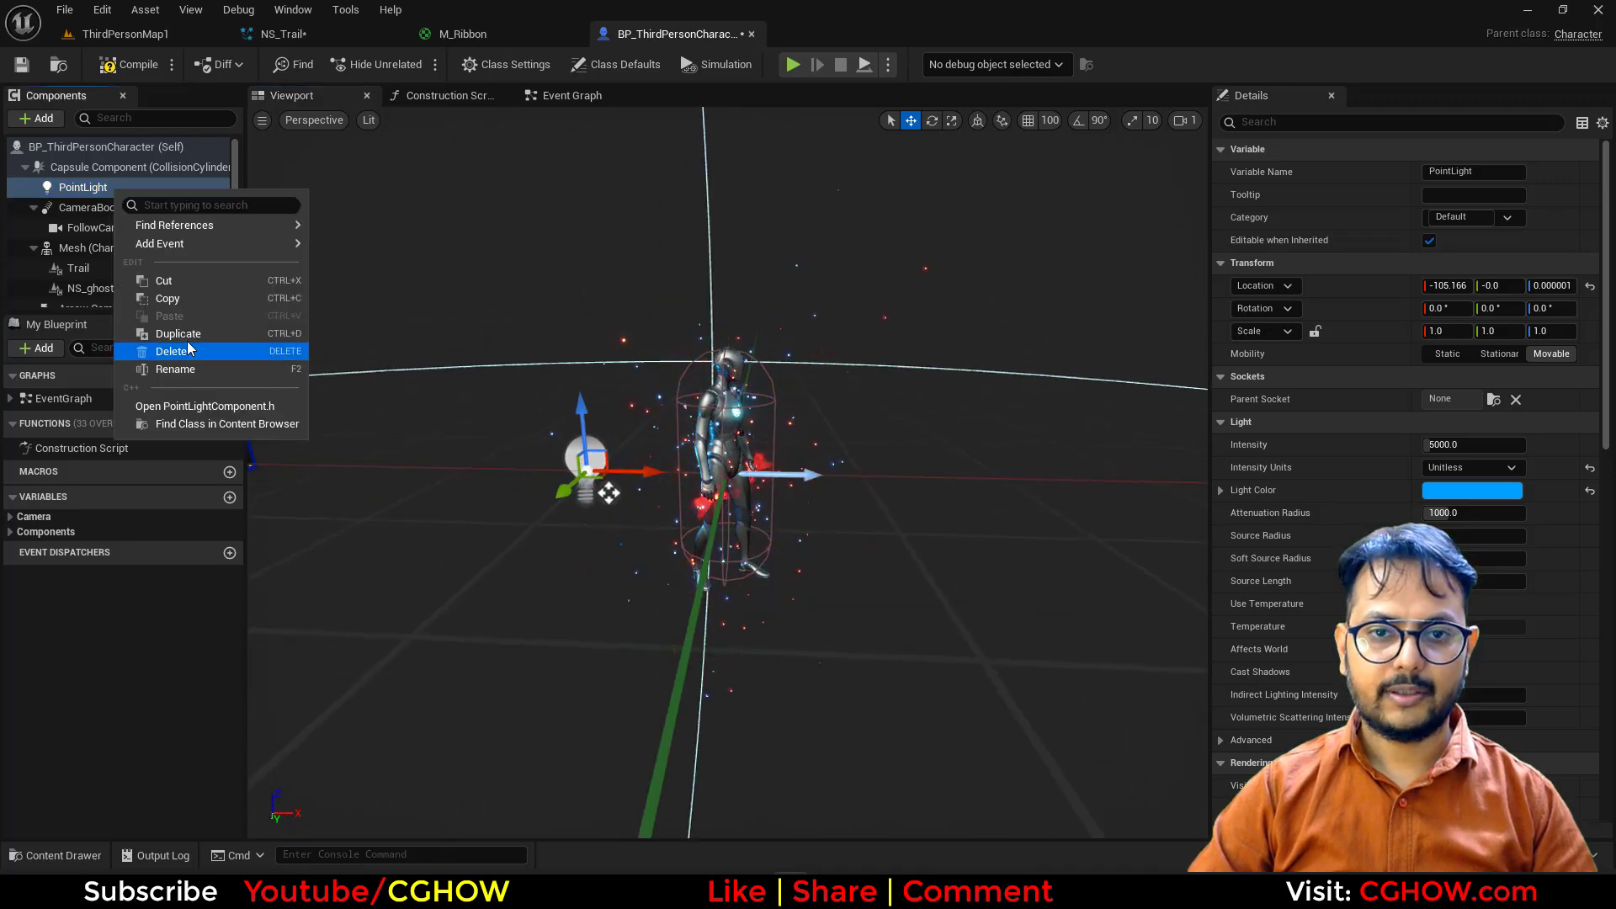
pyautogui.click(217, 343)
pyautogui.click(118, 210)
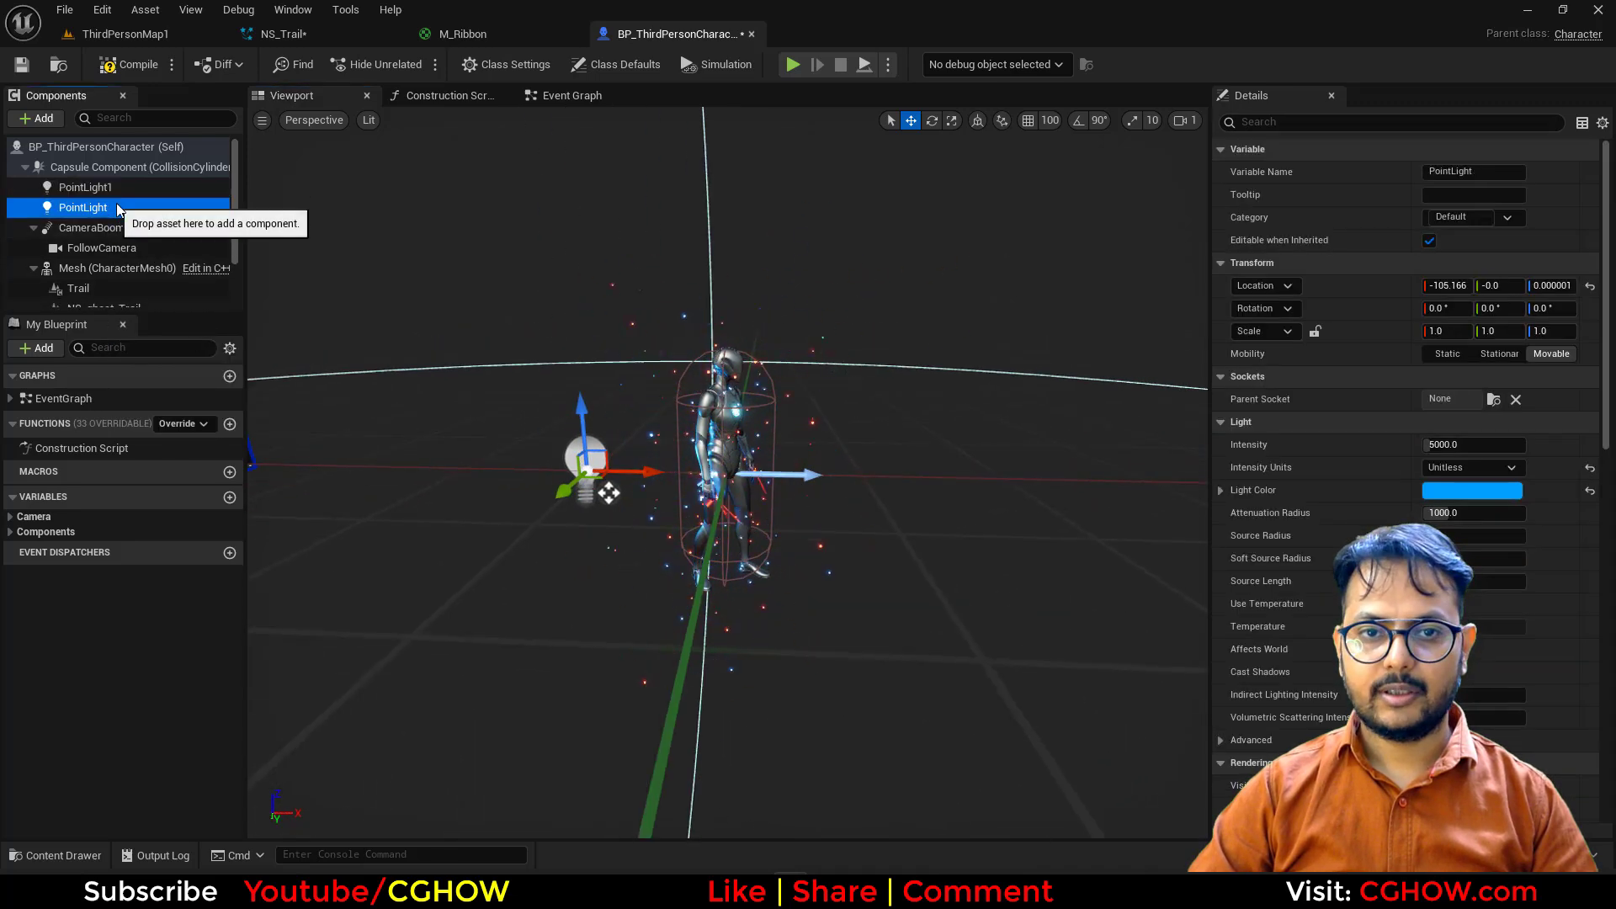
pyautogui.moveTo(645, 467); pyautogui.dragTo(902, 504)
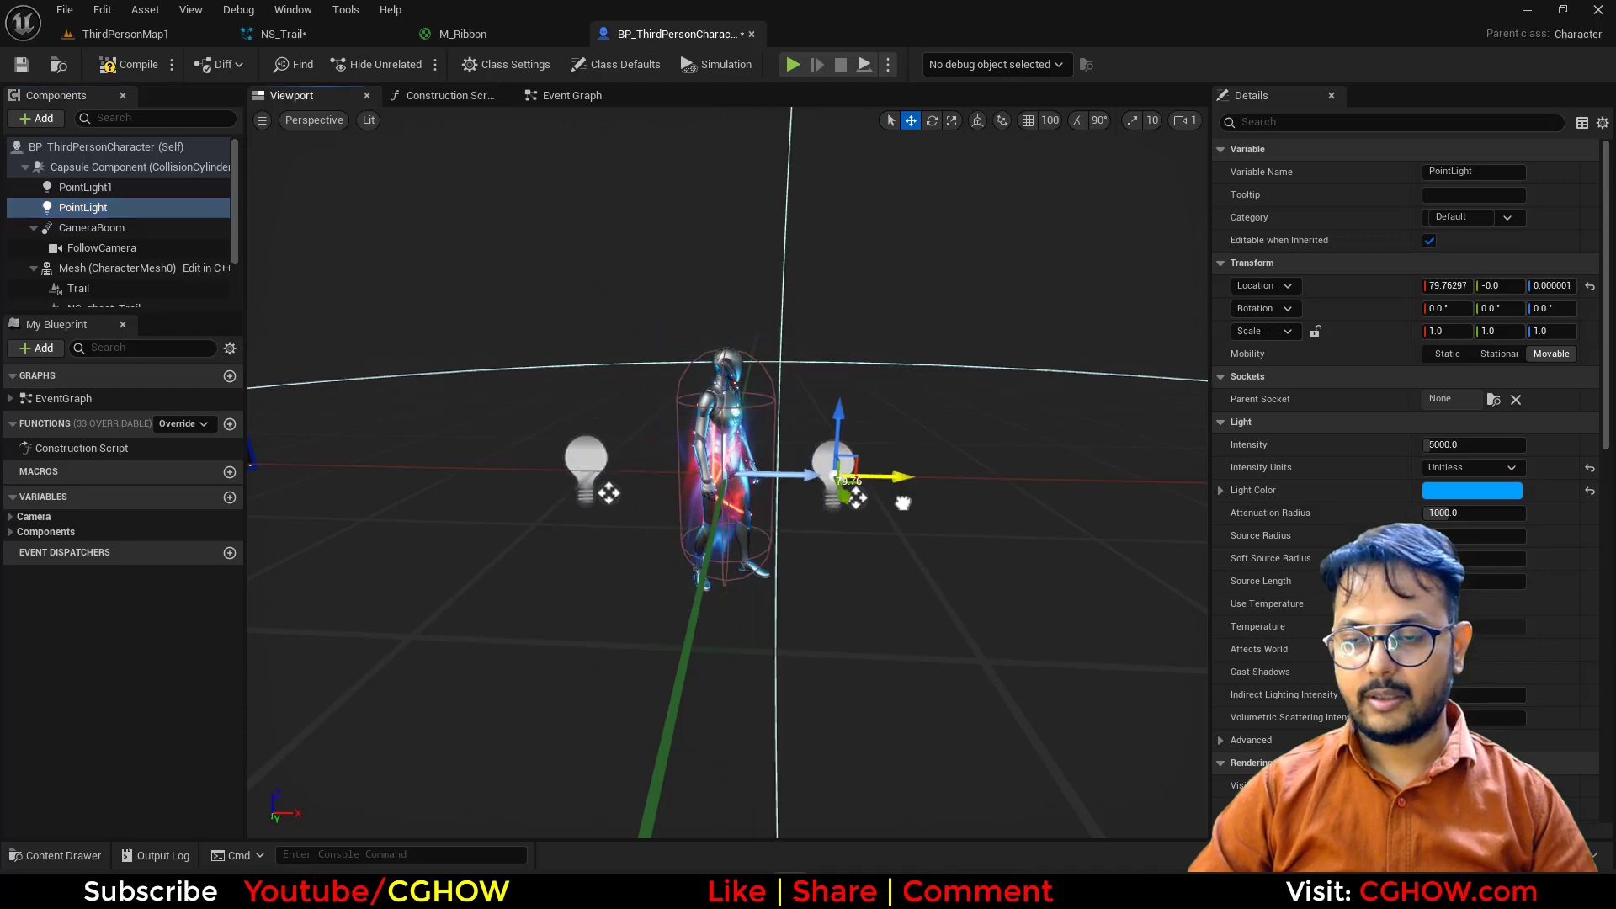
pyautogui.click(1431, 491)
pyautogui.click(1236, 581)
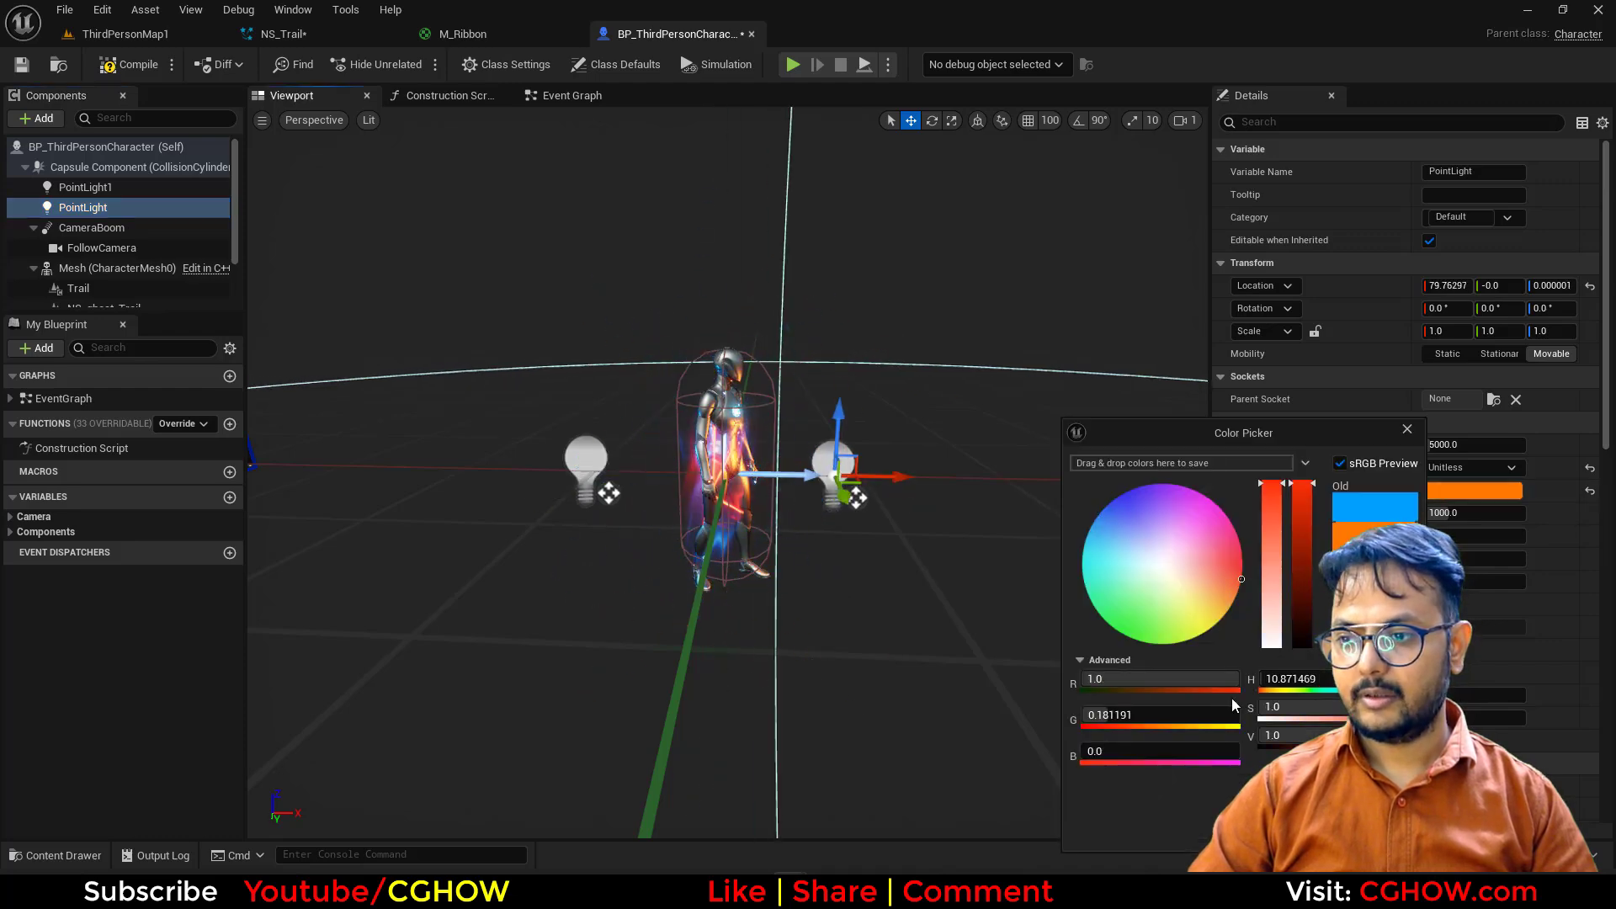
# Step: Play ThirdPersonMap1, run with the character to check the orange and blue lights alongside the trails, and stop the session
pyautogui.click(199, 33)
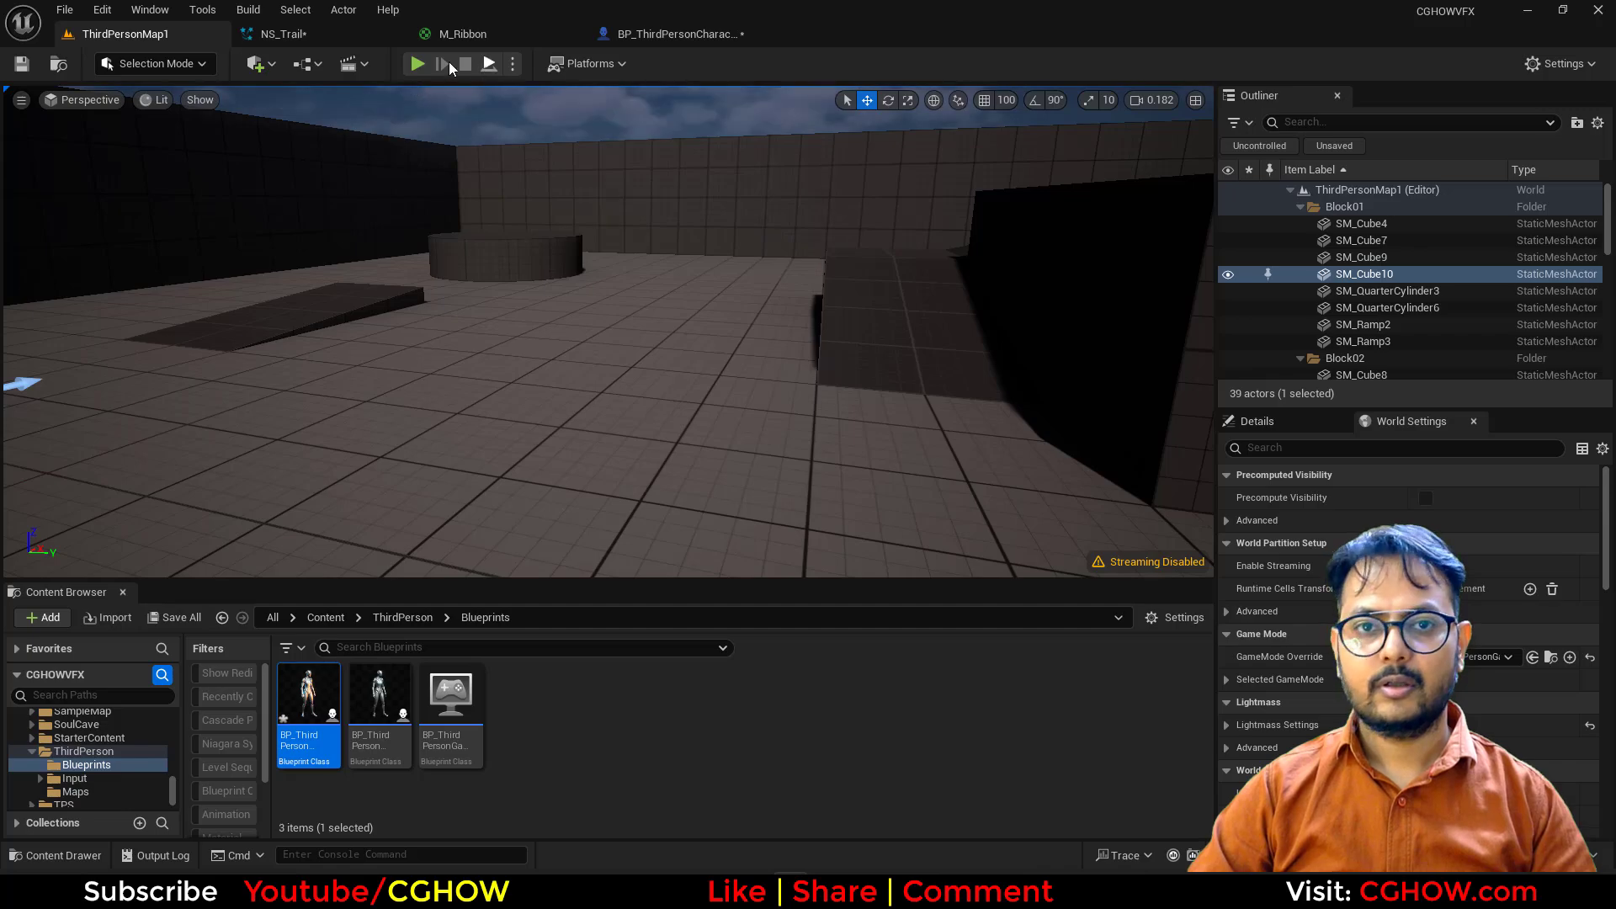
pyautogui.hotkey('alt', 'p')
pyautogui.press('w')
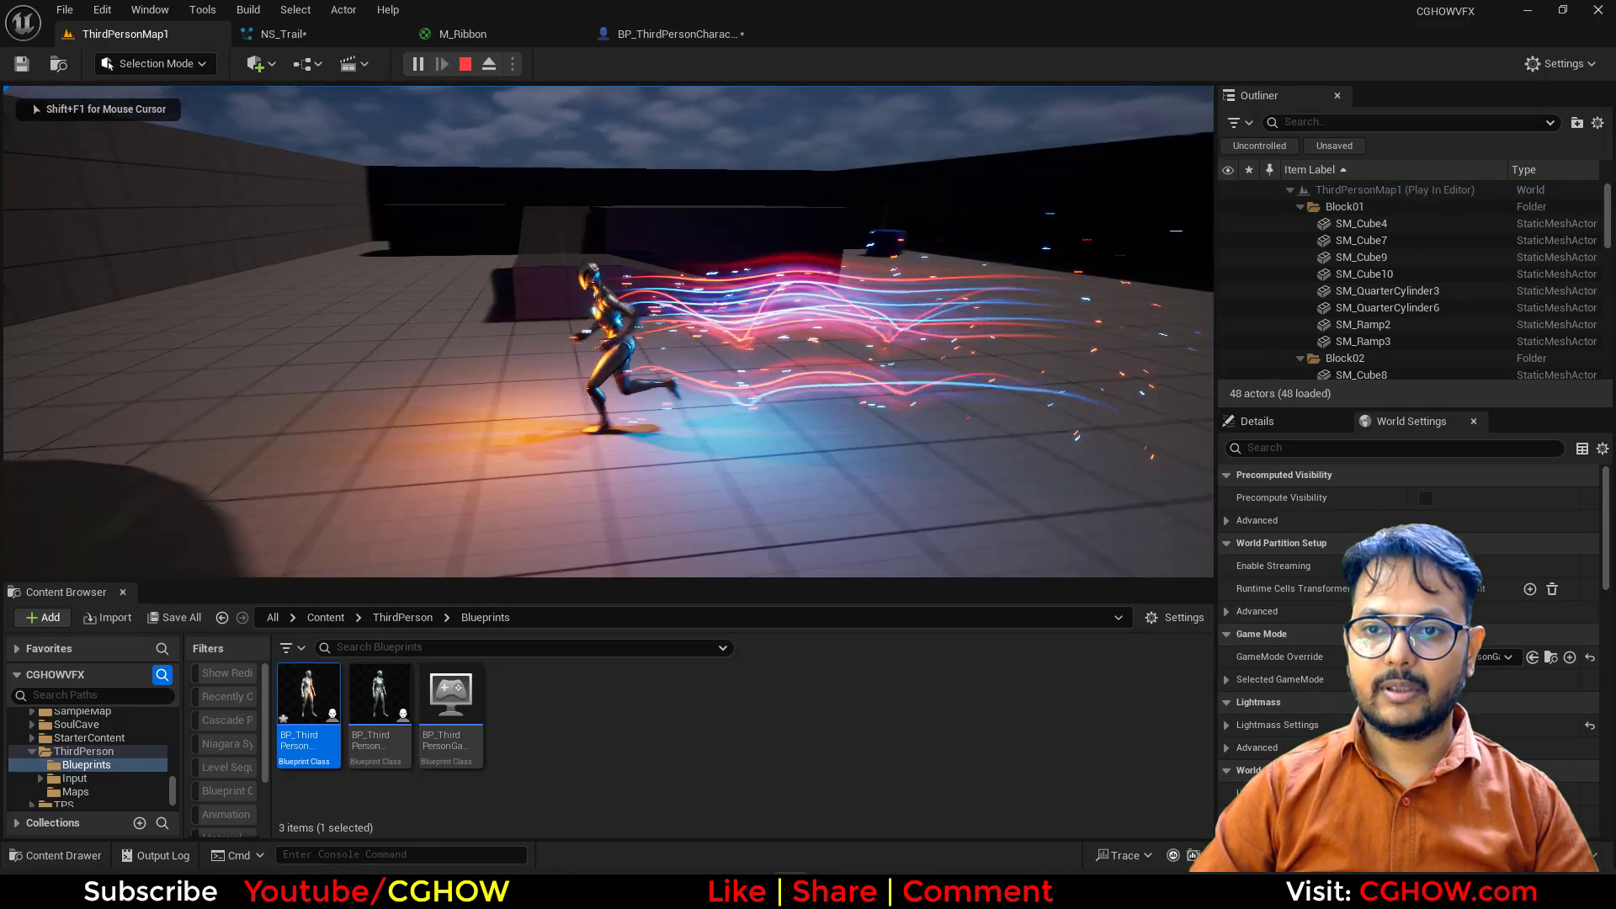
pyautogui.press('w')
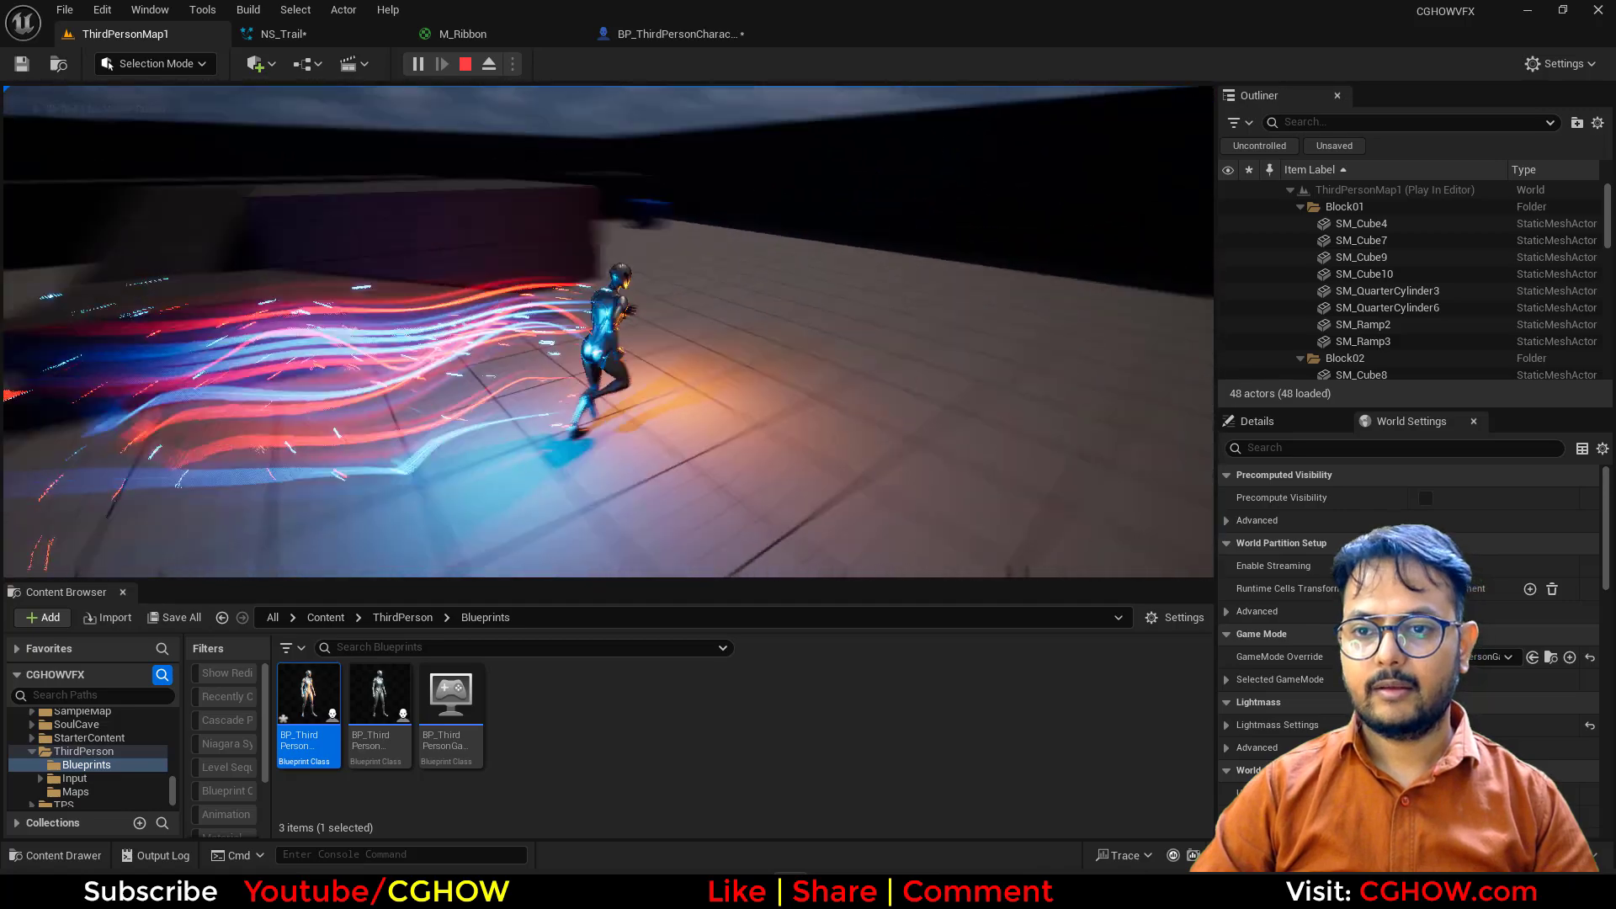
pyautogui.hotkey('shift', 'F1')
pyautogui.press('Escape')
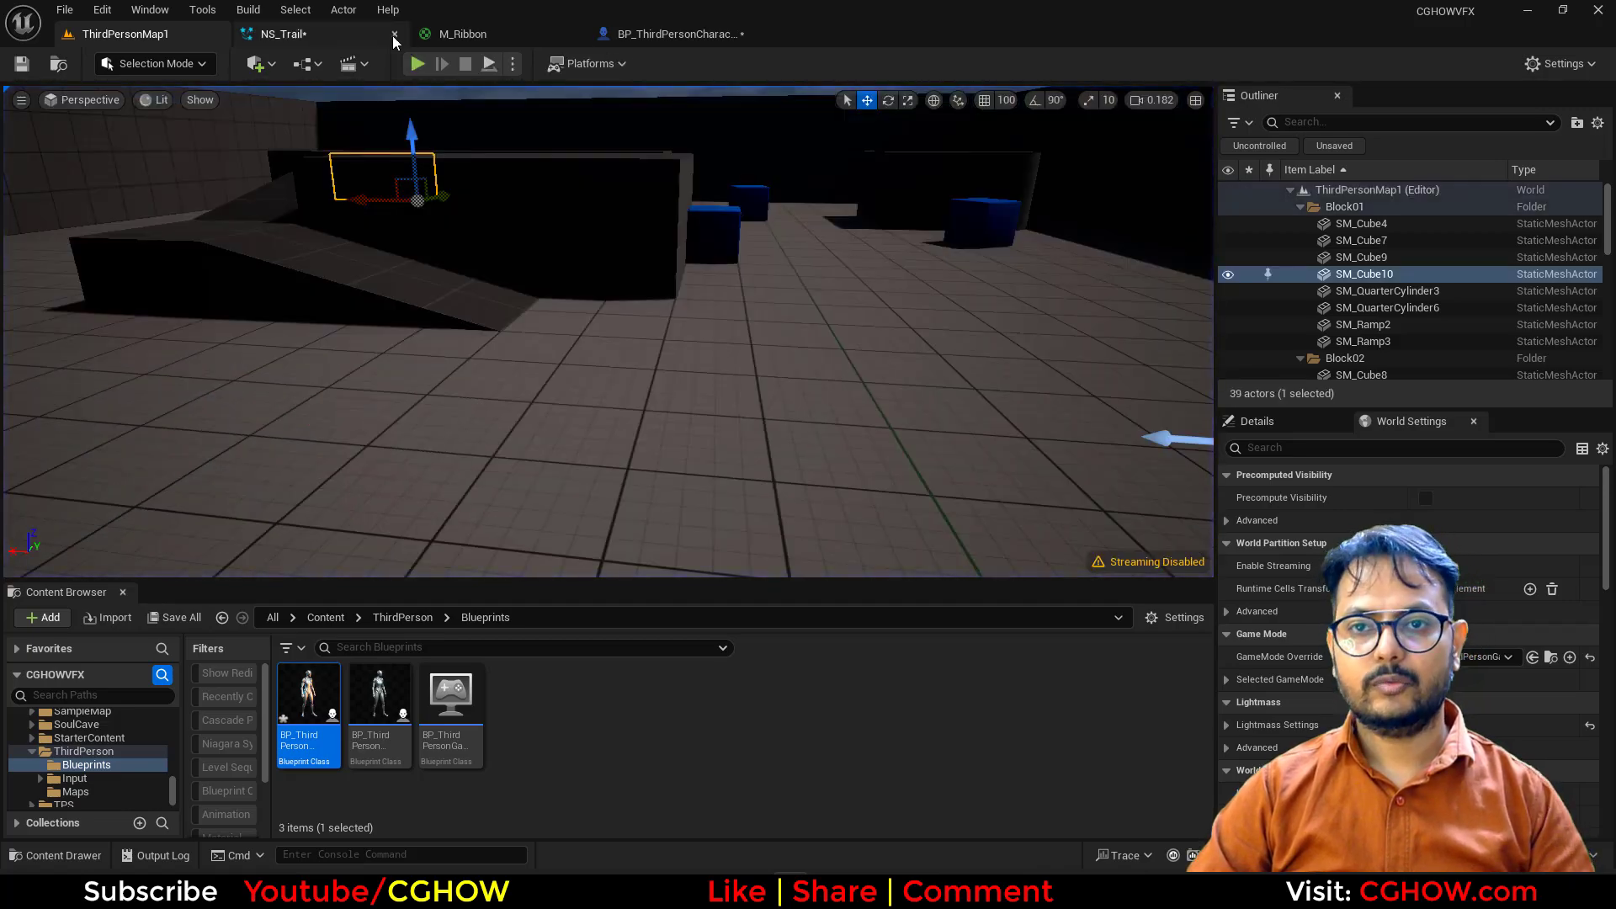
# Step: Raise both point lights together to about the character's head height and set their attenuation radius to 200
pyautogui.click(665, 34)
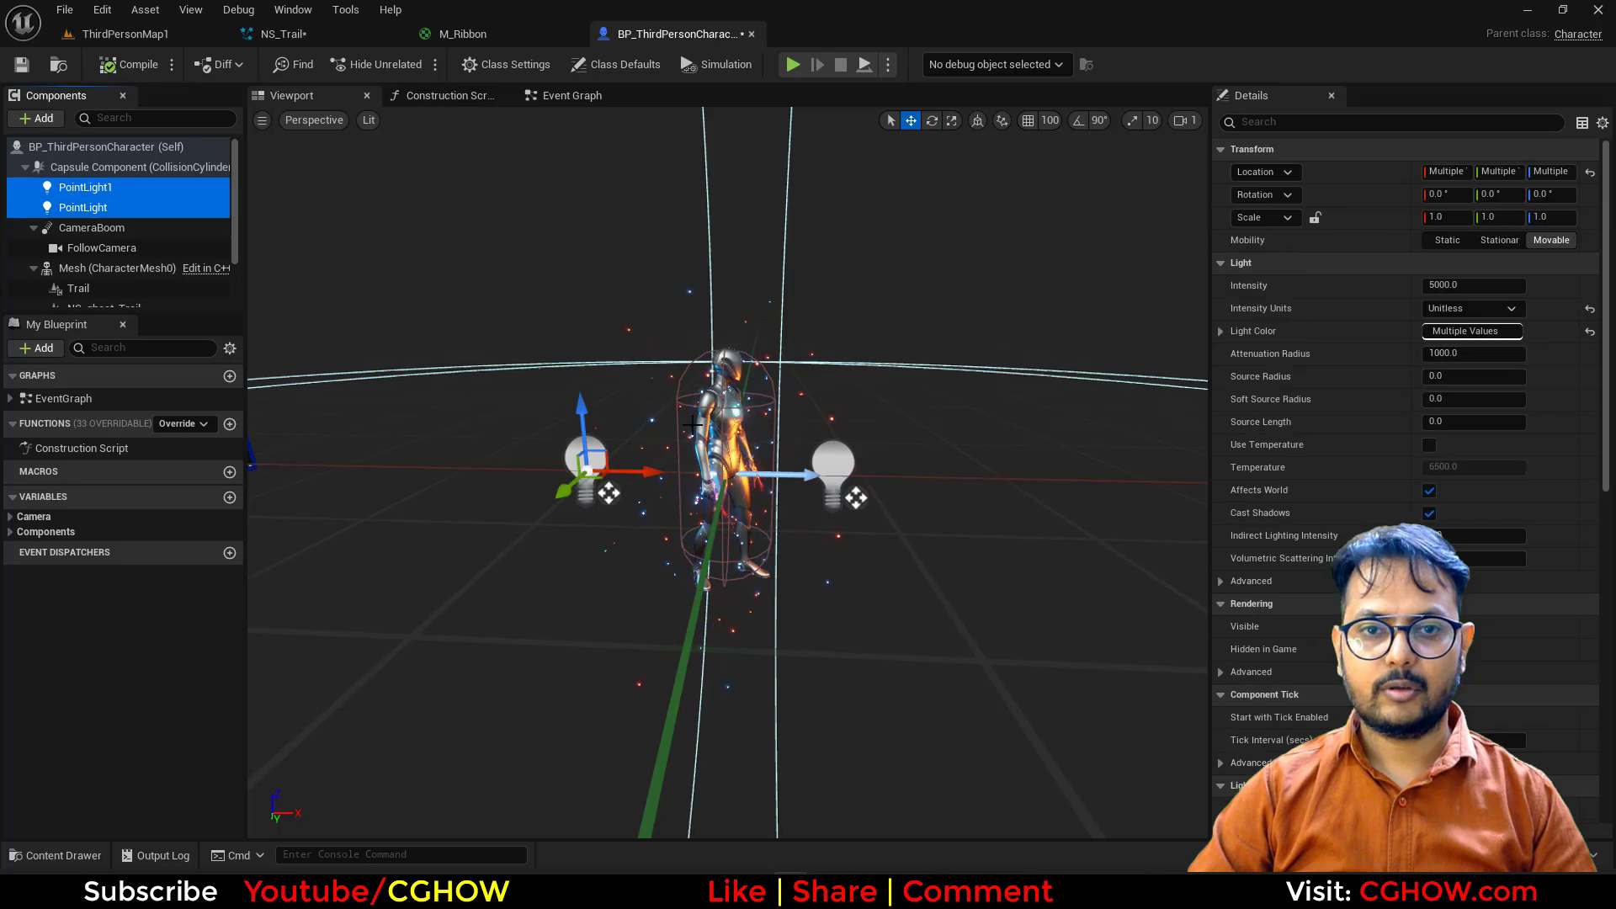
pyautogui.moveTo(585, 408); pyautogui.dragTo(559, 301)
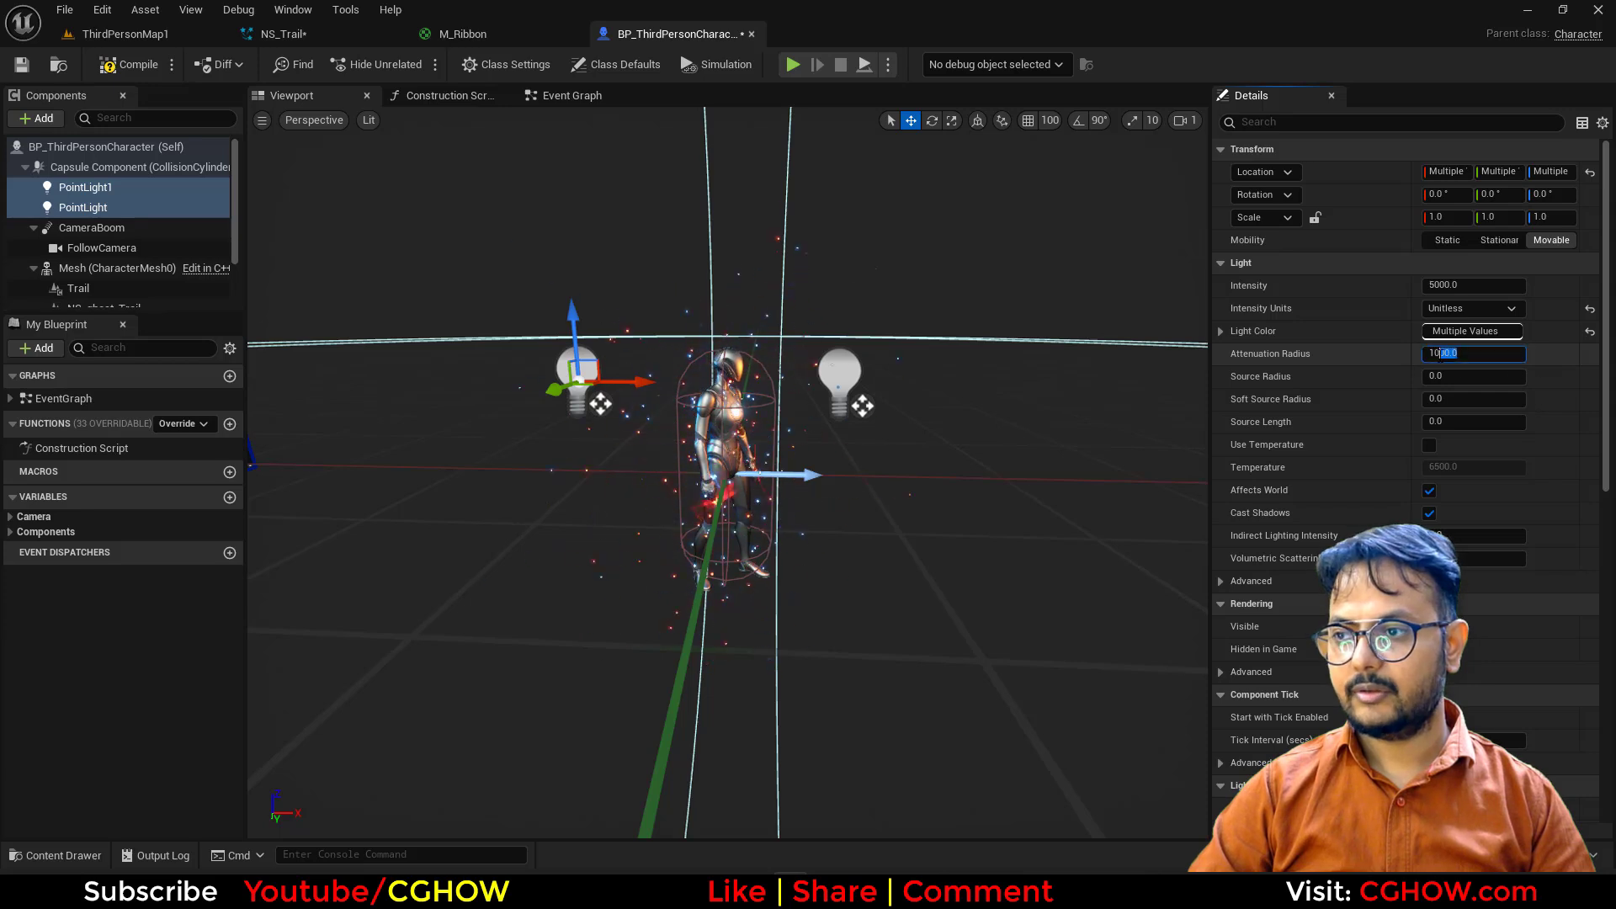
pyautogui.write('200')
pyautogui.press('Return')
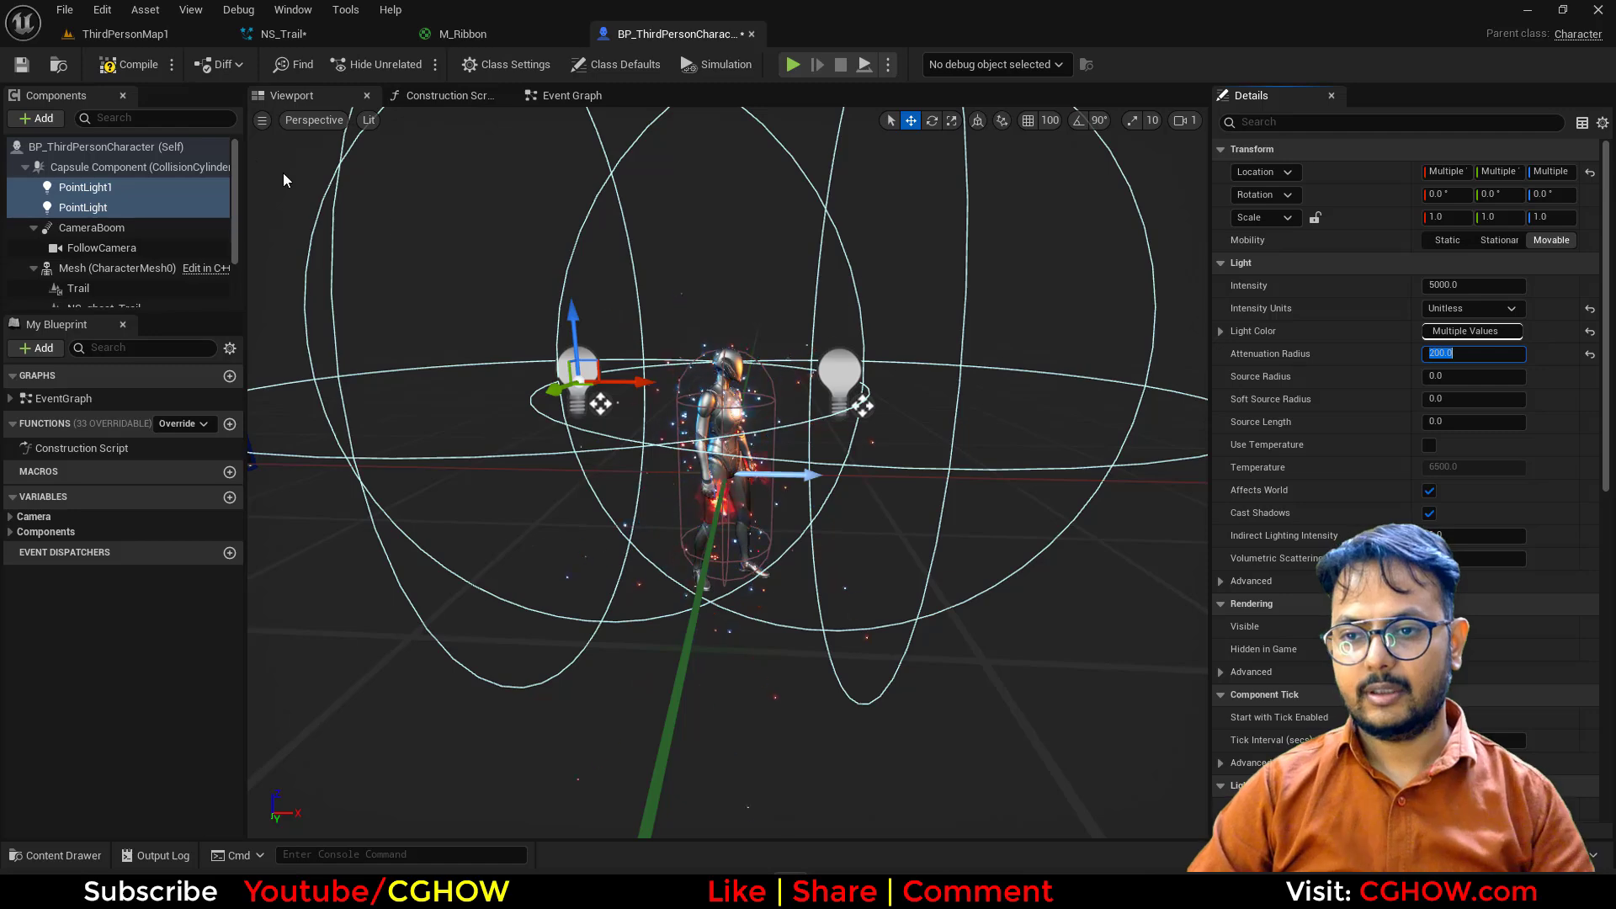
# Step: Duplicate the red emitter of NS_Trail into the empty area below and isolate the copy
pyautogui.click(316, 36)
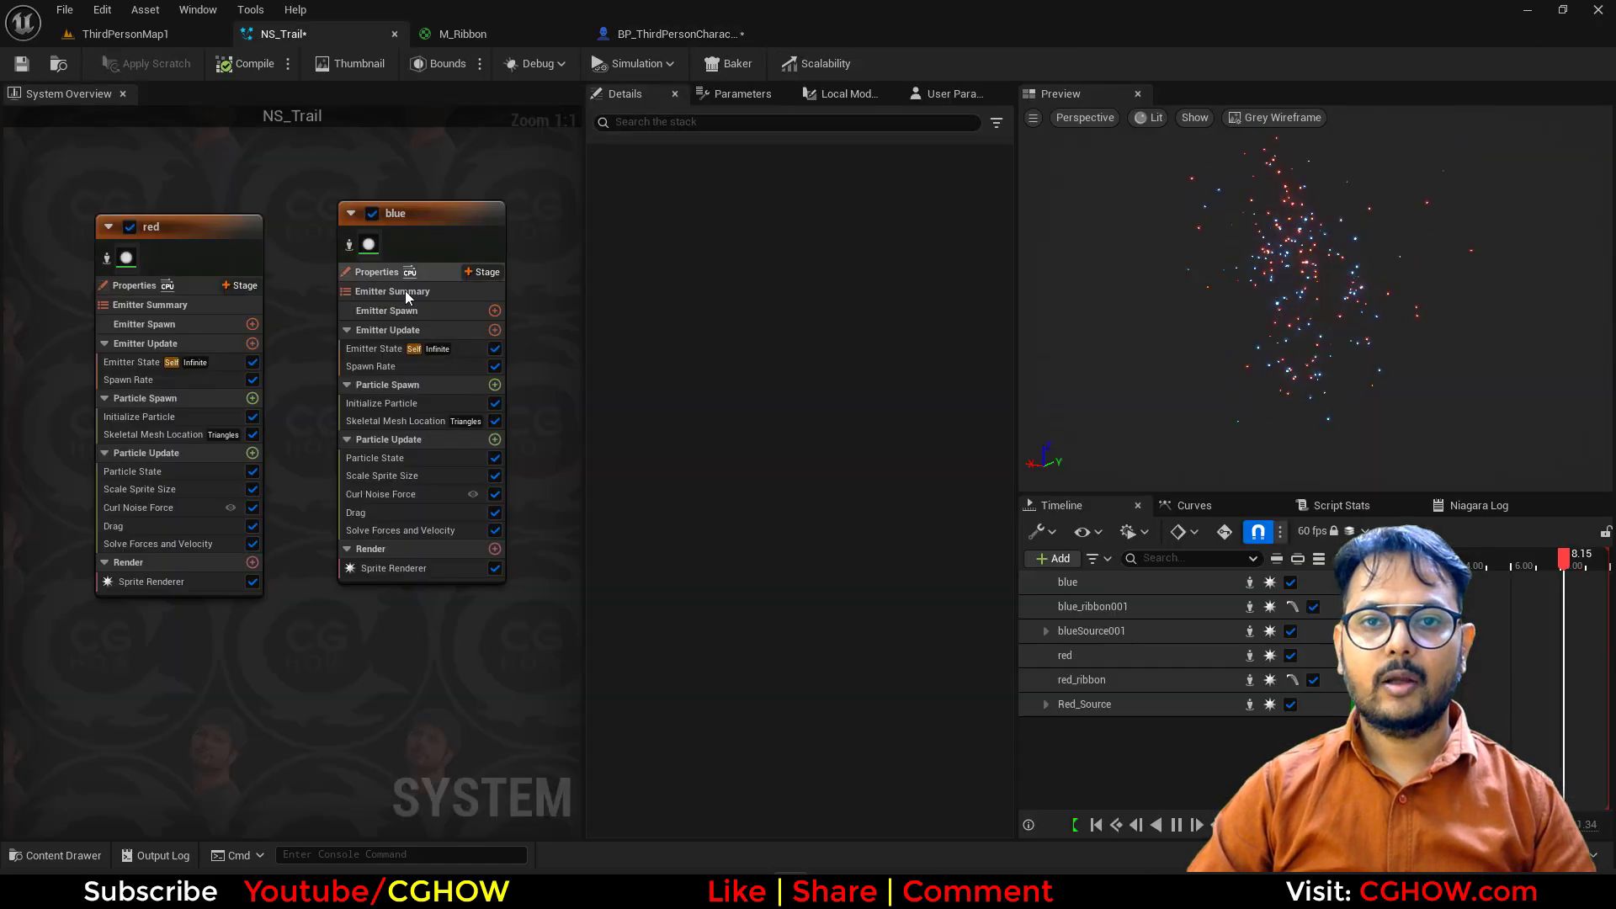
pyautogui.click(218, 241)
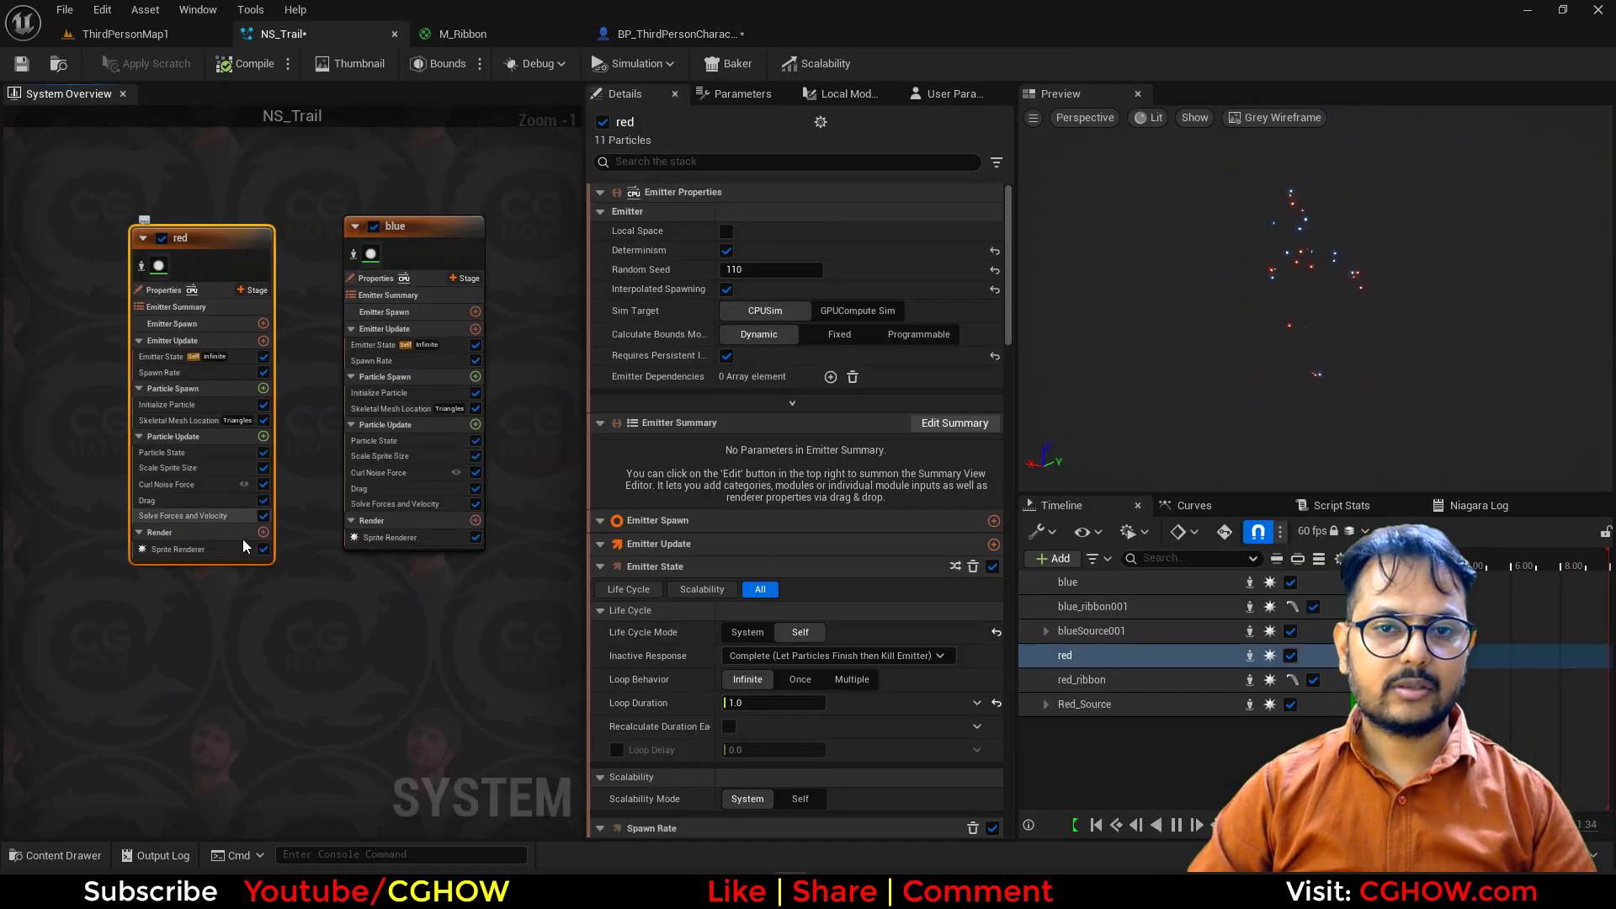
pyautogui.moveTo(204, 648); pyautogui.dragTo(212, 415, button='right')
pyautogui.click(187, 429)
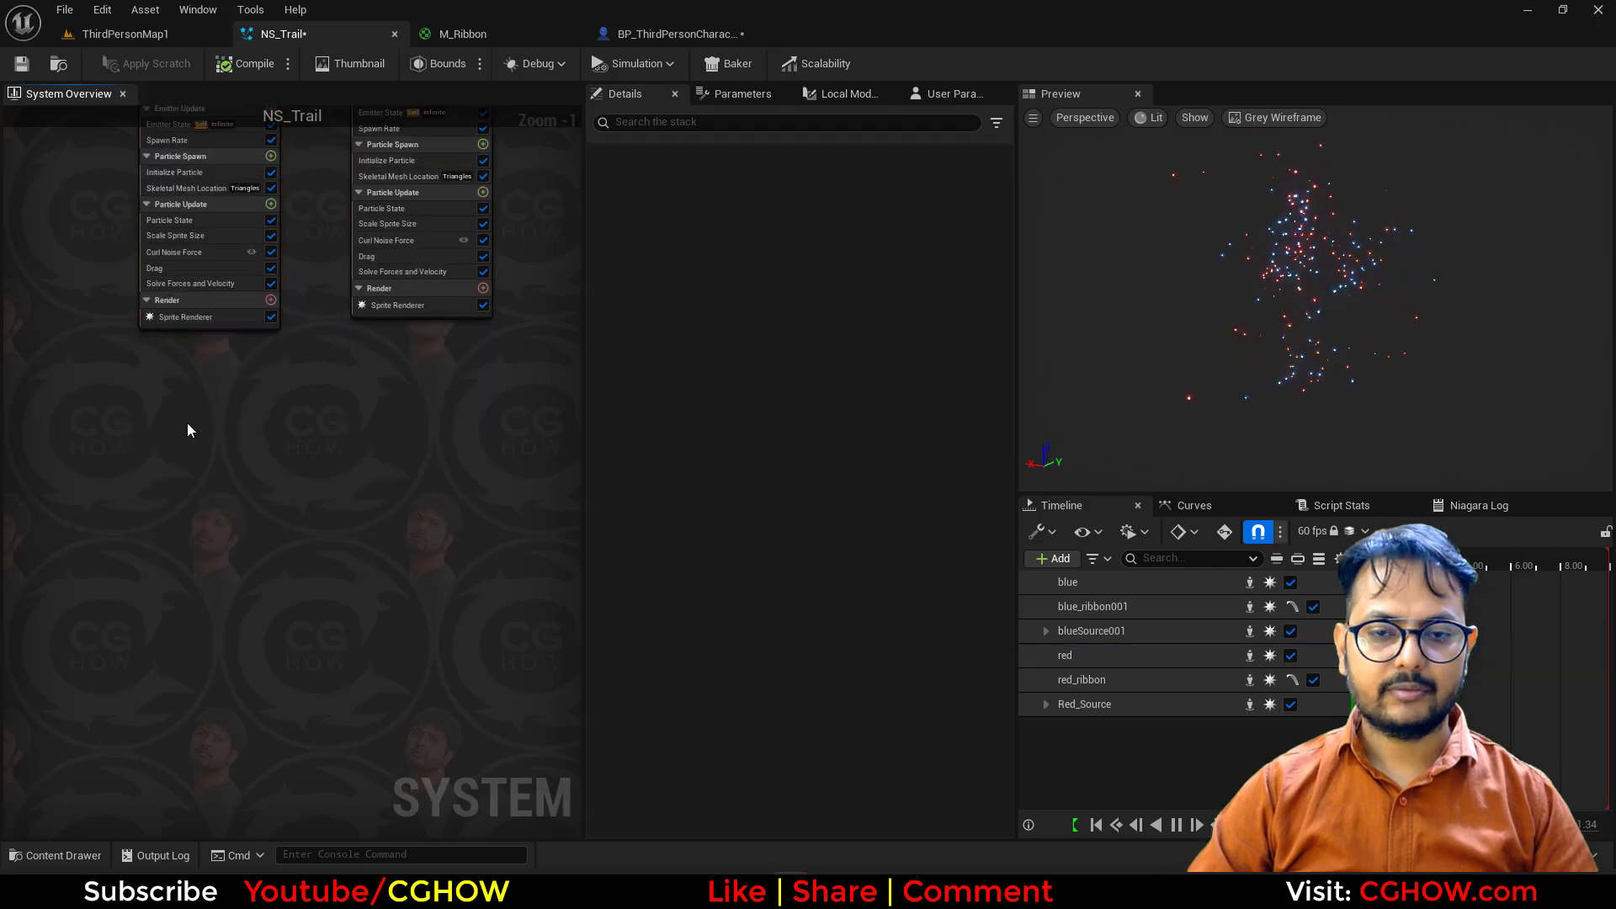
pyautogui.hotkey('ctrl', 'v')
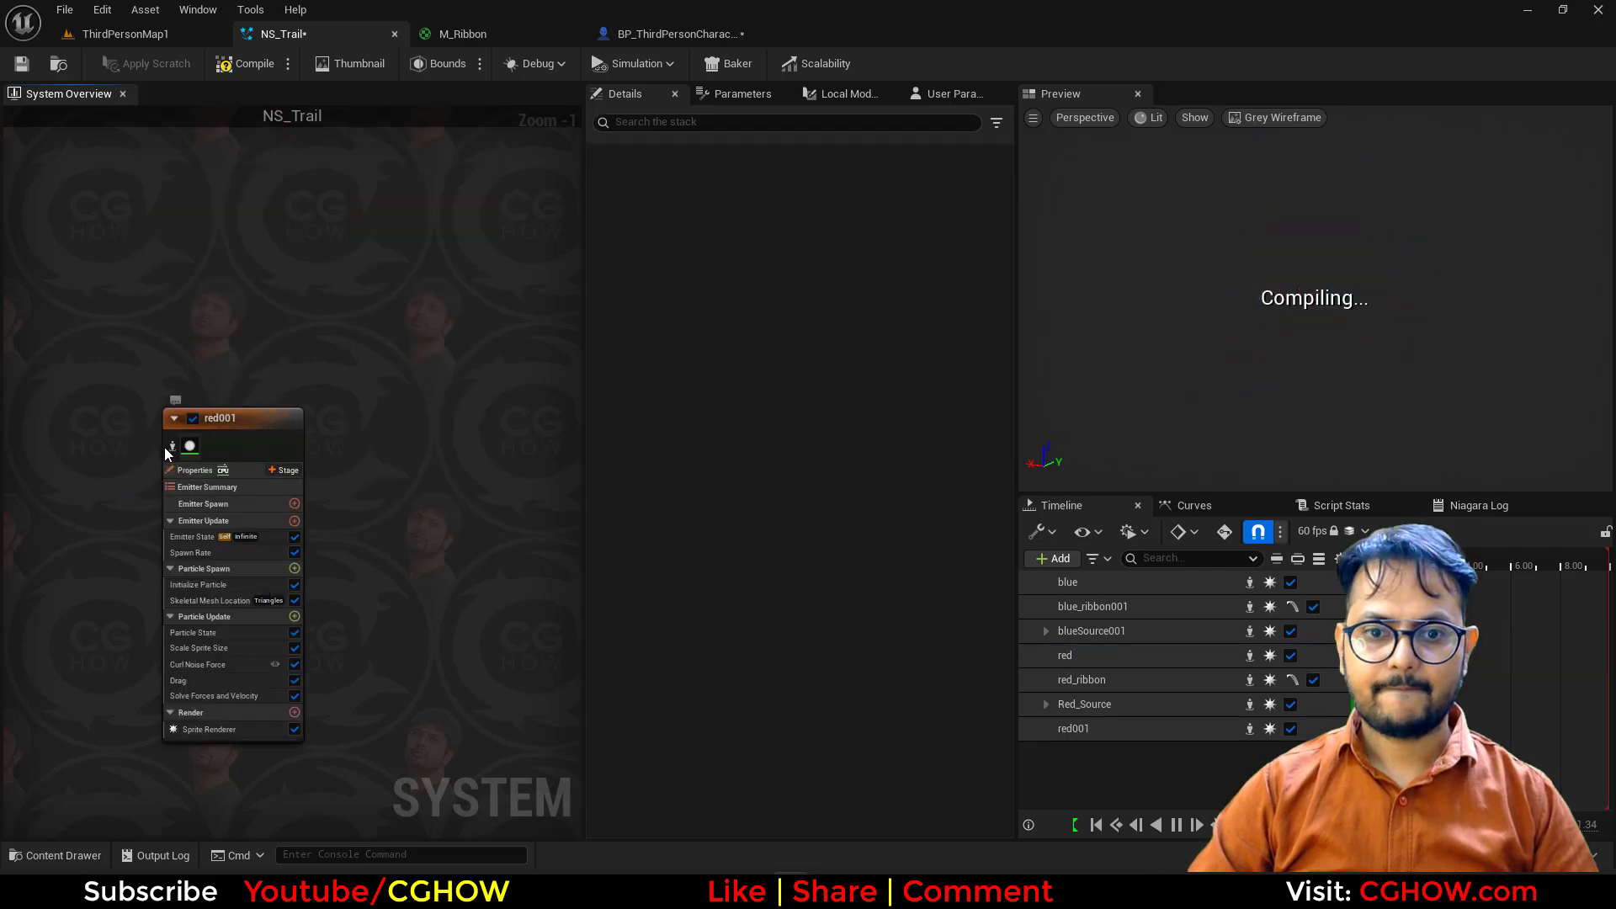
pyautogui.click(169, 450)
pyautogui.click(171, 447)
# Step: Set the red001 emitter's uniform sprite size to a minimum of 50 and a maximum of 100 in Initialize Particle
pyautogui.moveTo(62, 553); pyautogui.dragTo(94, 427, button='right')
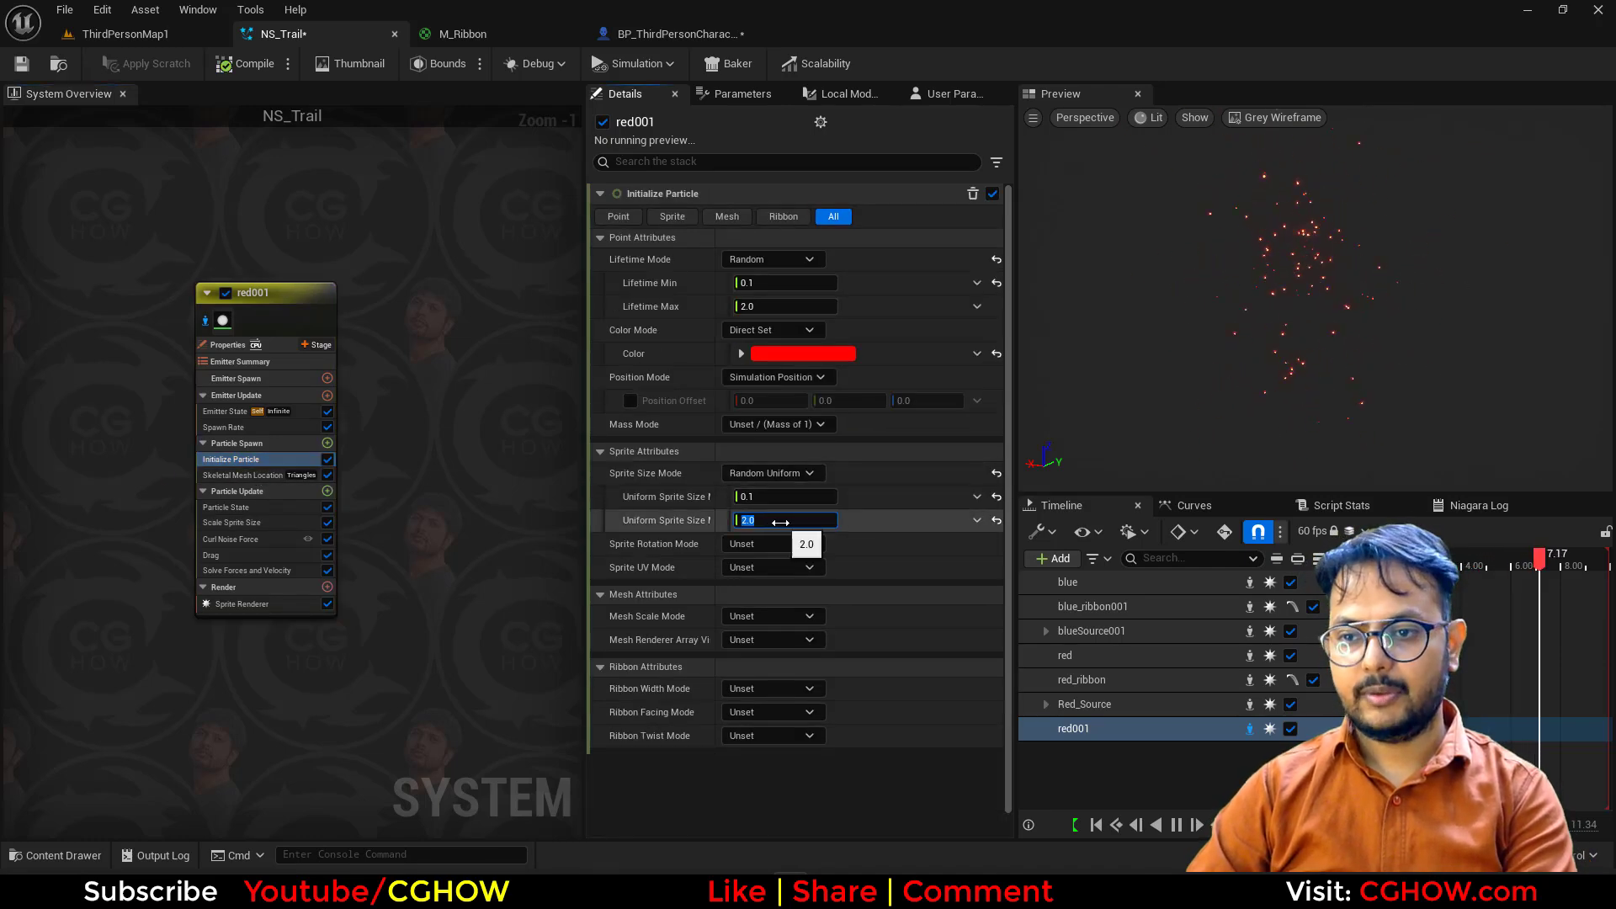
pyautogui.press('Return')
pyautogui.click(767, 516)
pyautogui.write('10')
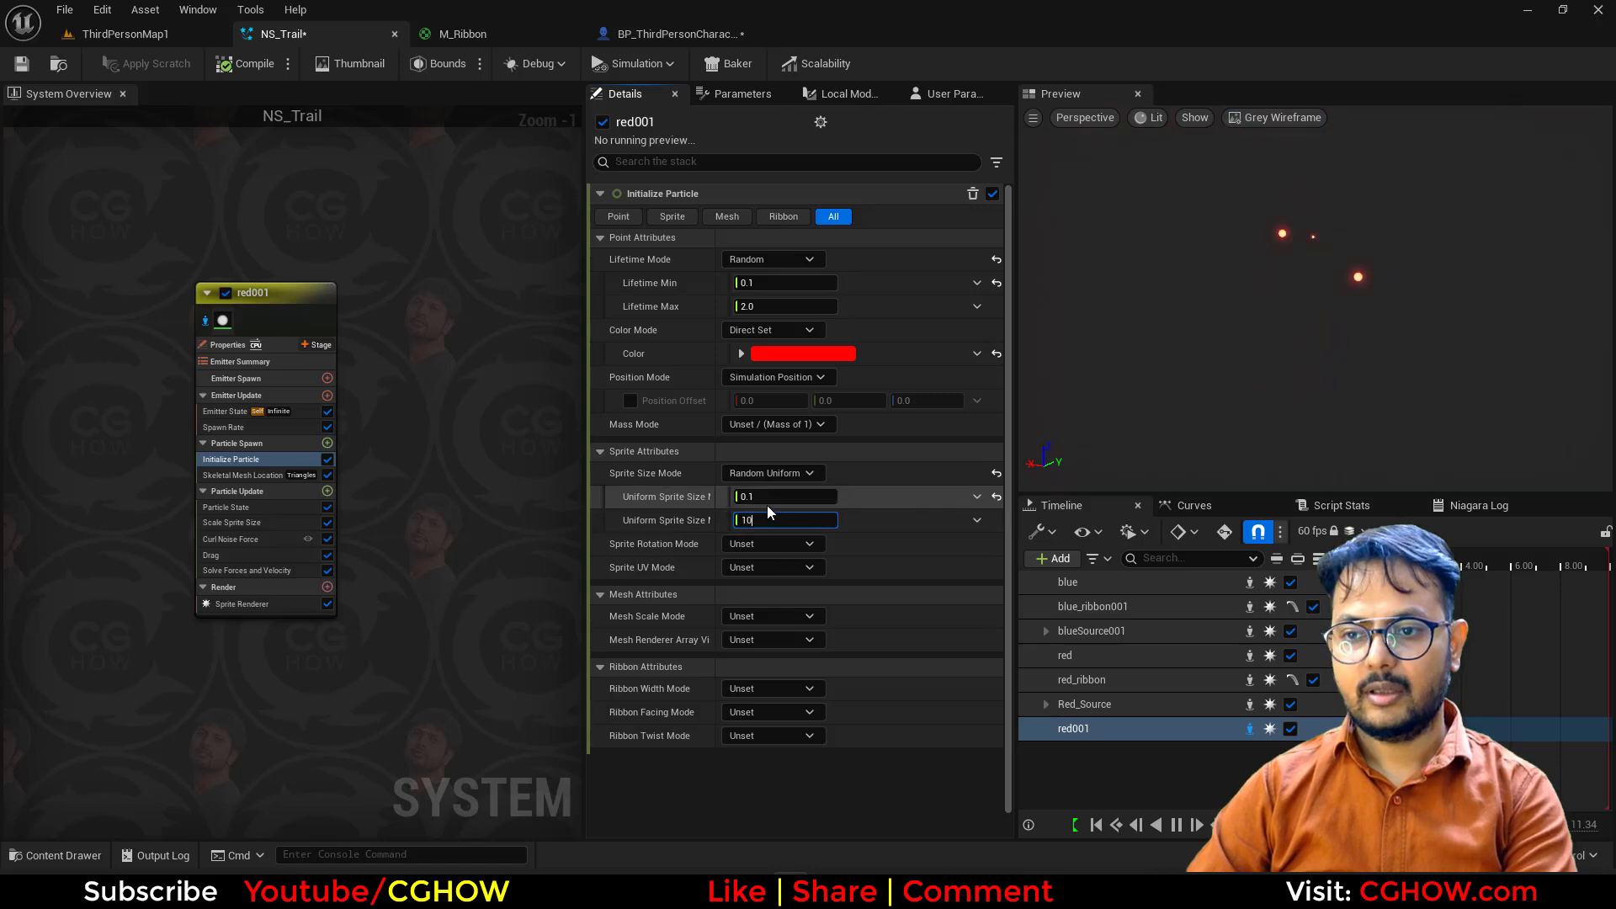
pyautogui.write('50')
# Step: Change the red001 emitter's particle color to a dark orange with a brightness value of 0.2
pyautogui.click(800, 354)
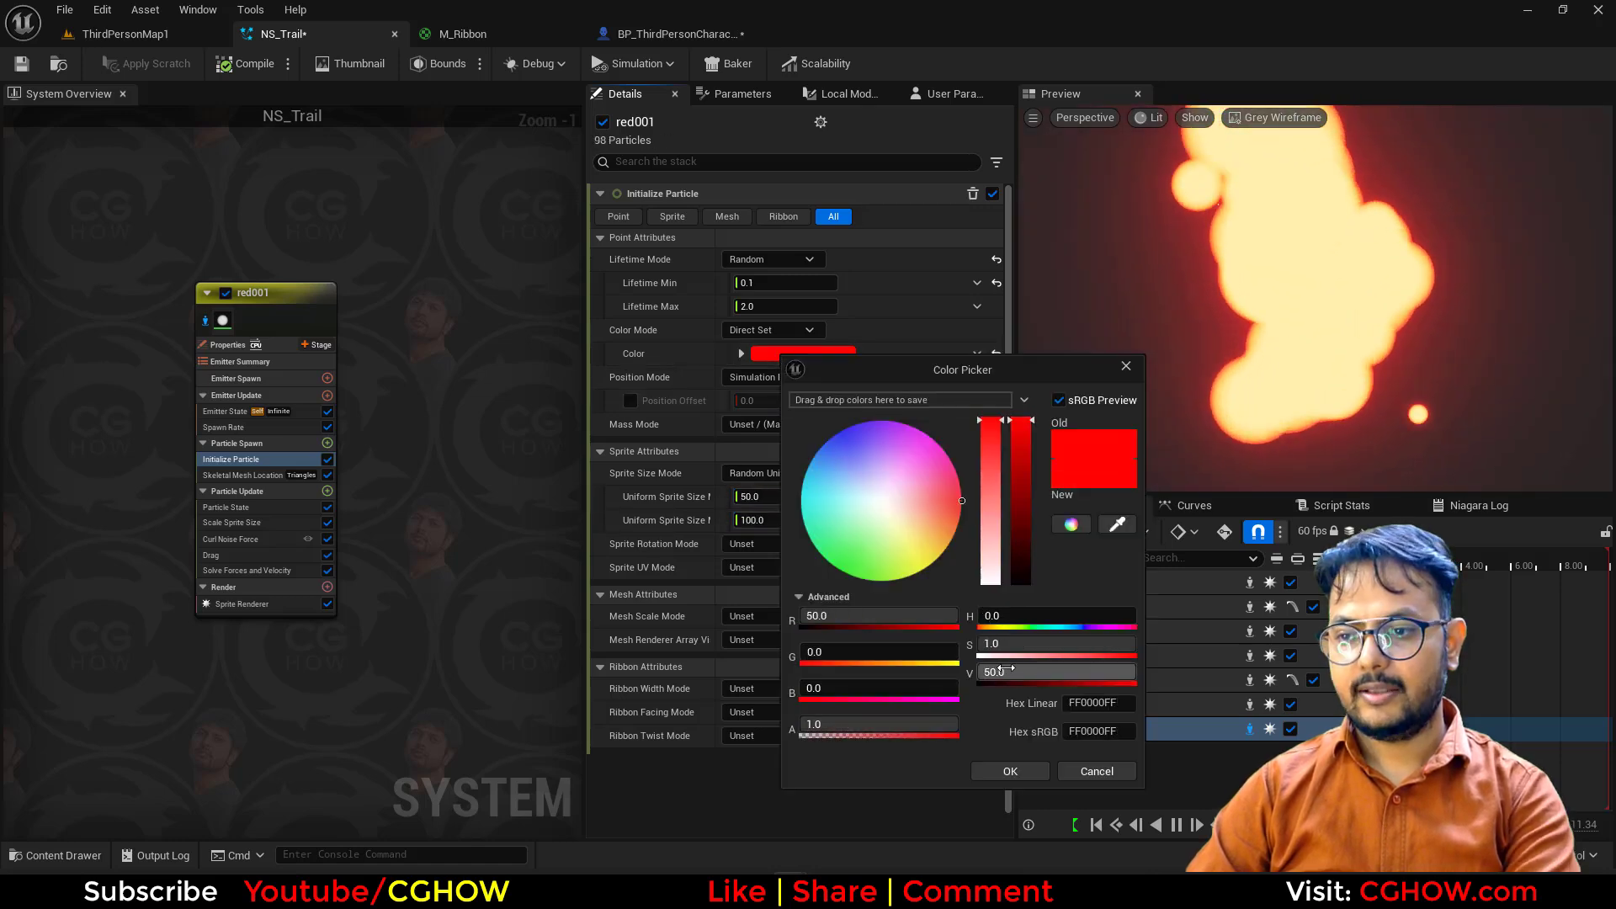
pyautogui.write('1')
pyautogui.press('Return')
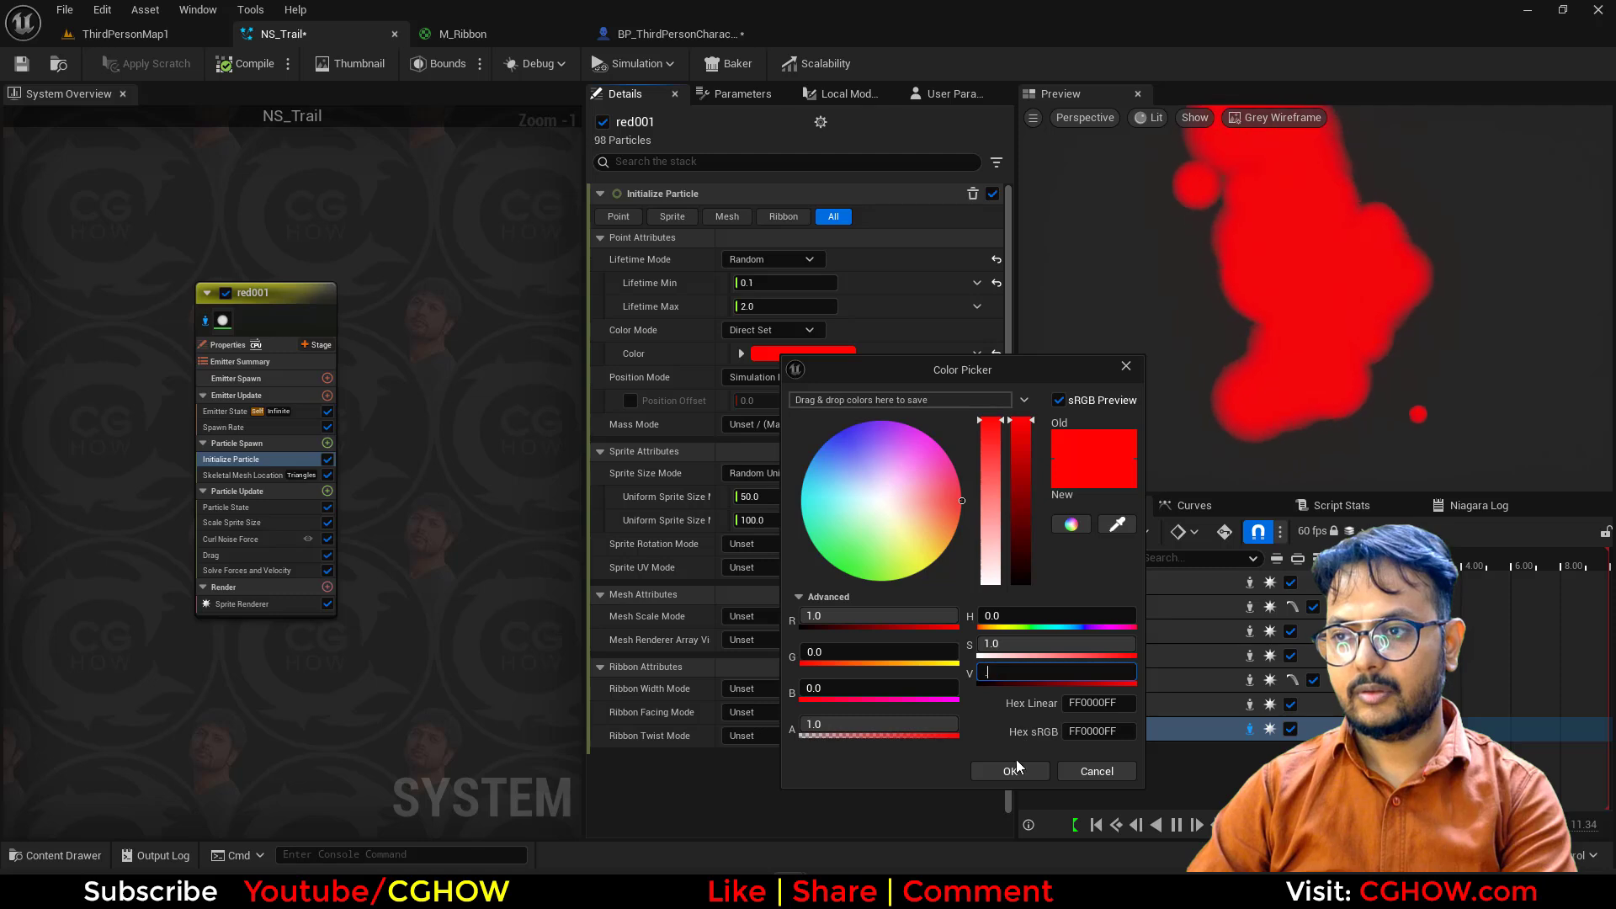
pyautogui.write('0.2')
pyautogui.press('Return')
pyautogui.moveTo(948, 519); pyautogui.dragTo(962, 528)
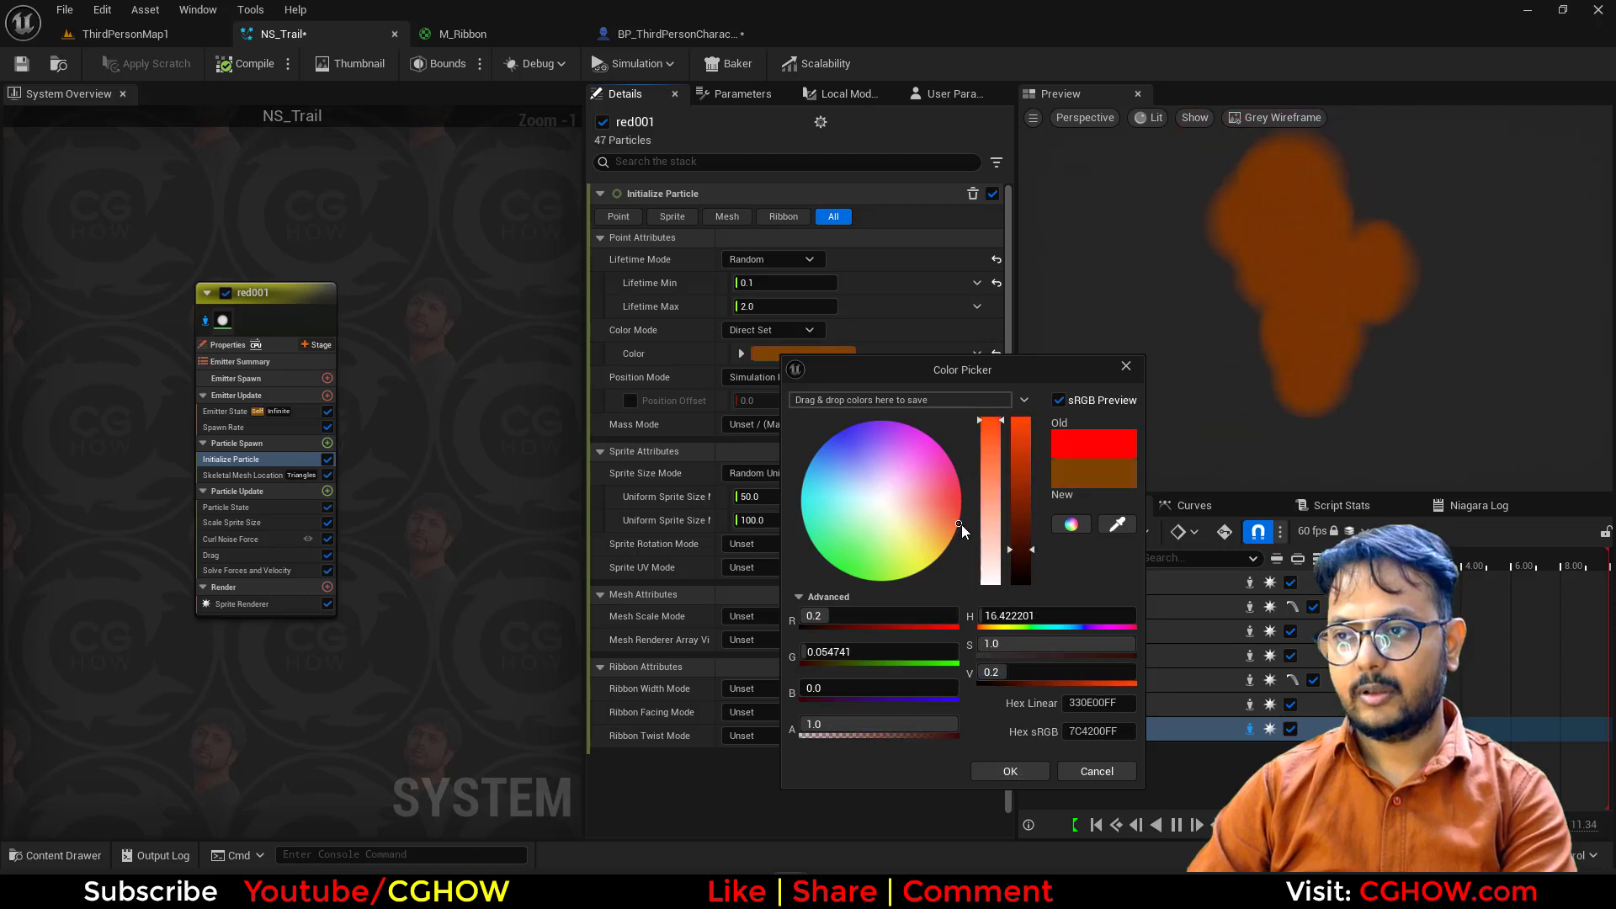
pyautogui.click(1011, 773)
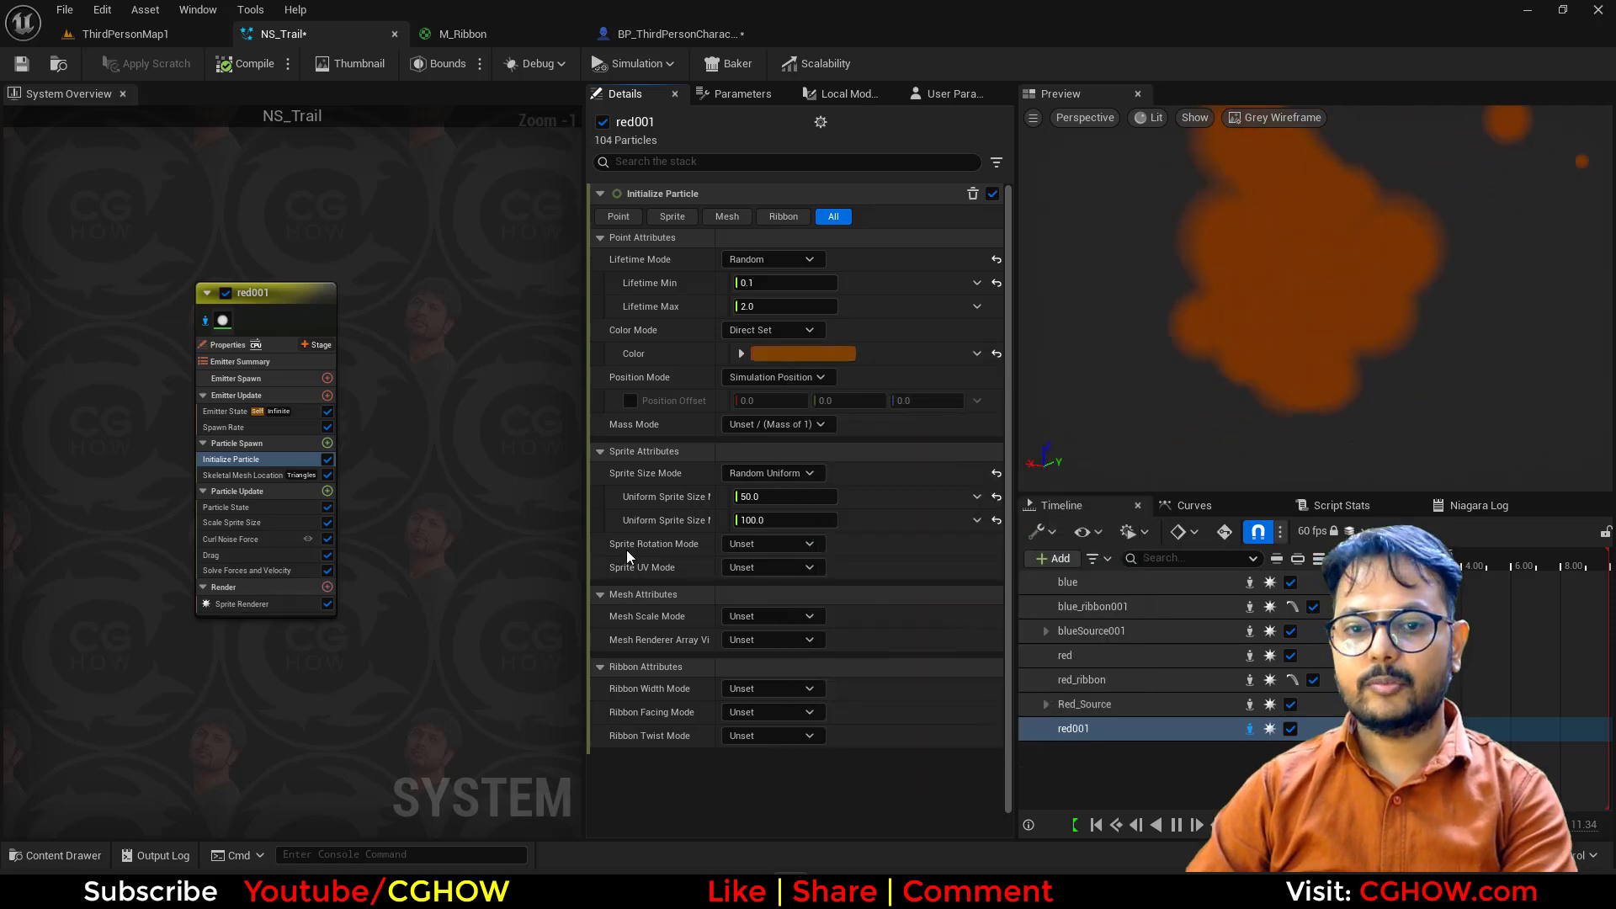
# Step: Darken the red001 emitter's orange particle color to a brightness value of 0.1 in Initialize Particle
pyautogui.click(242, 603)
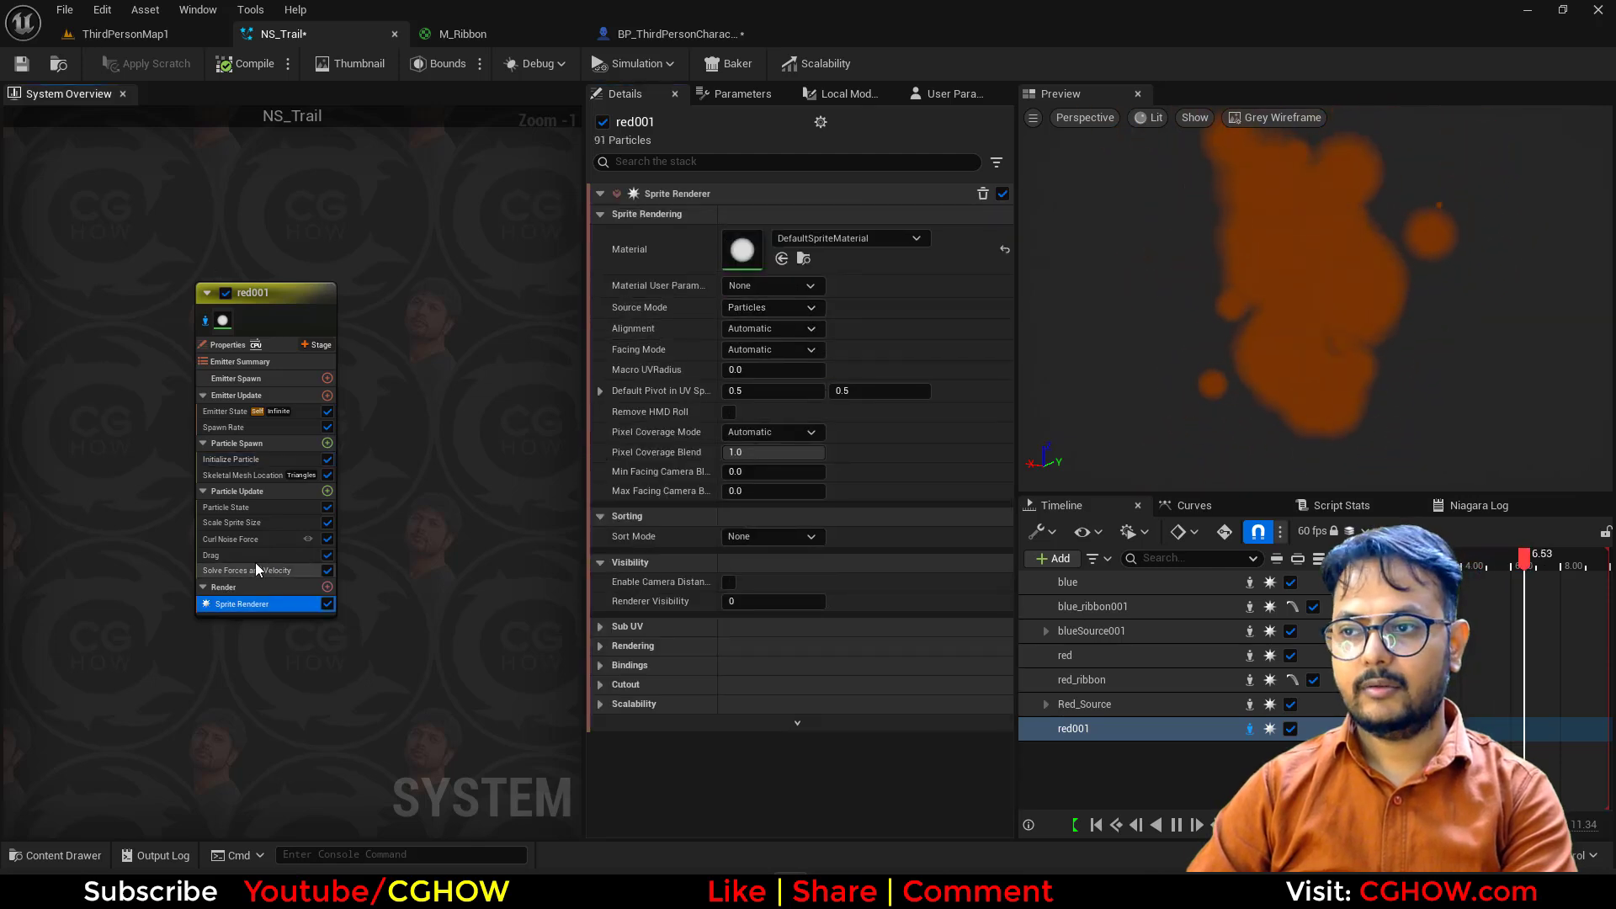
pyautogui.click(236, 460)
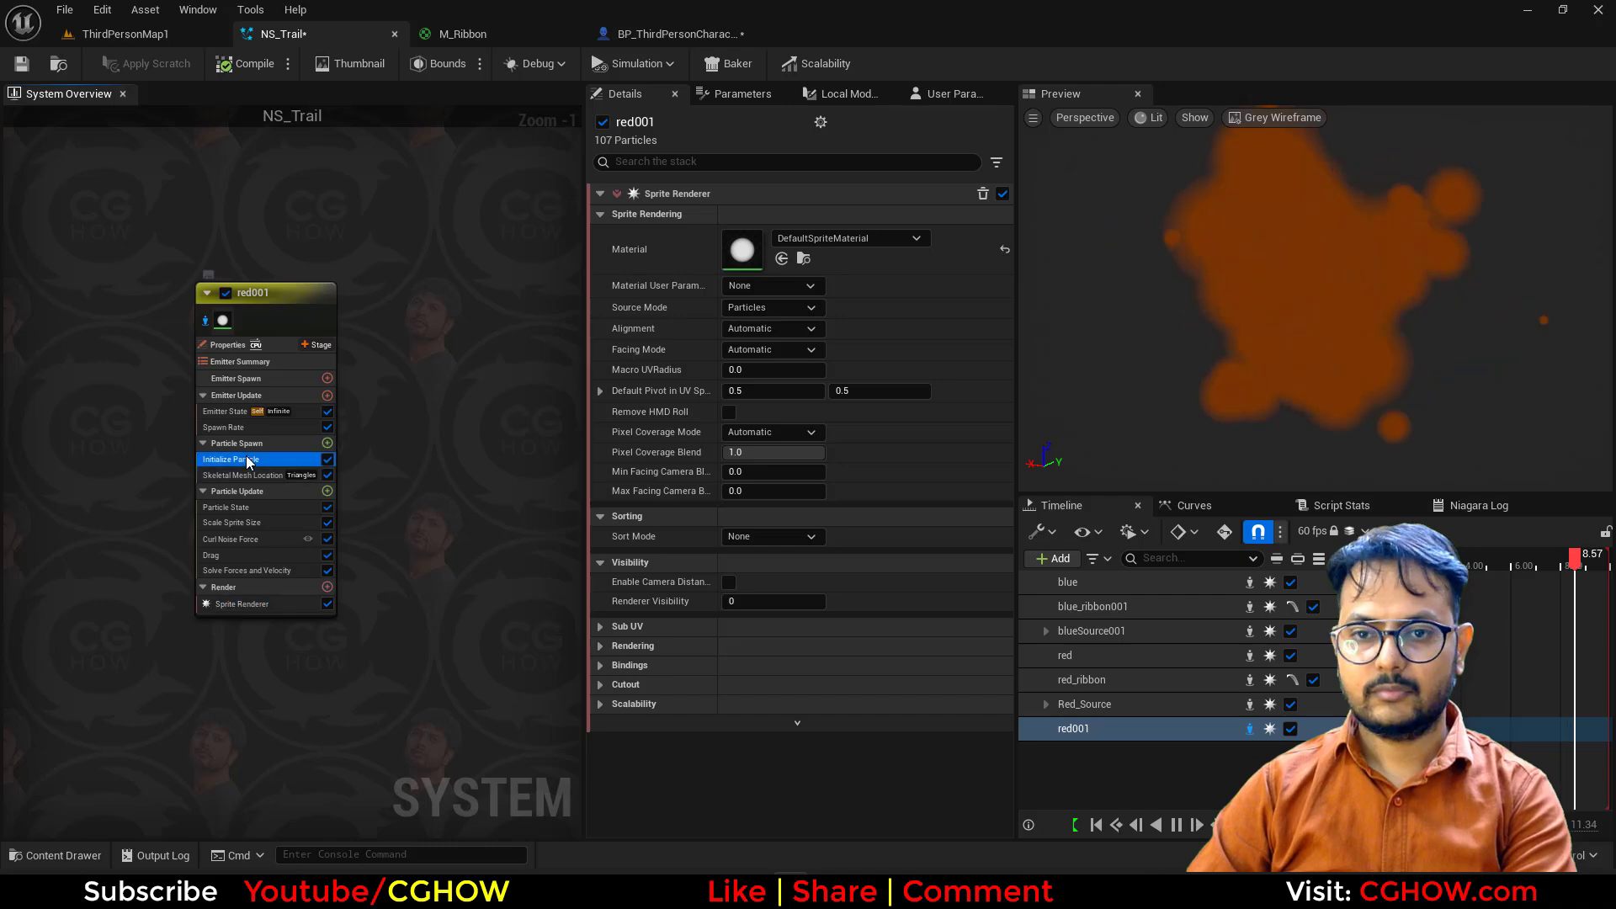
pyautogui.click(744, 353)
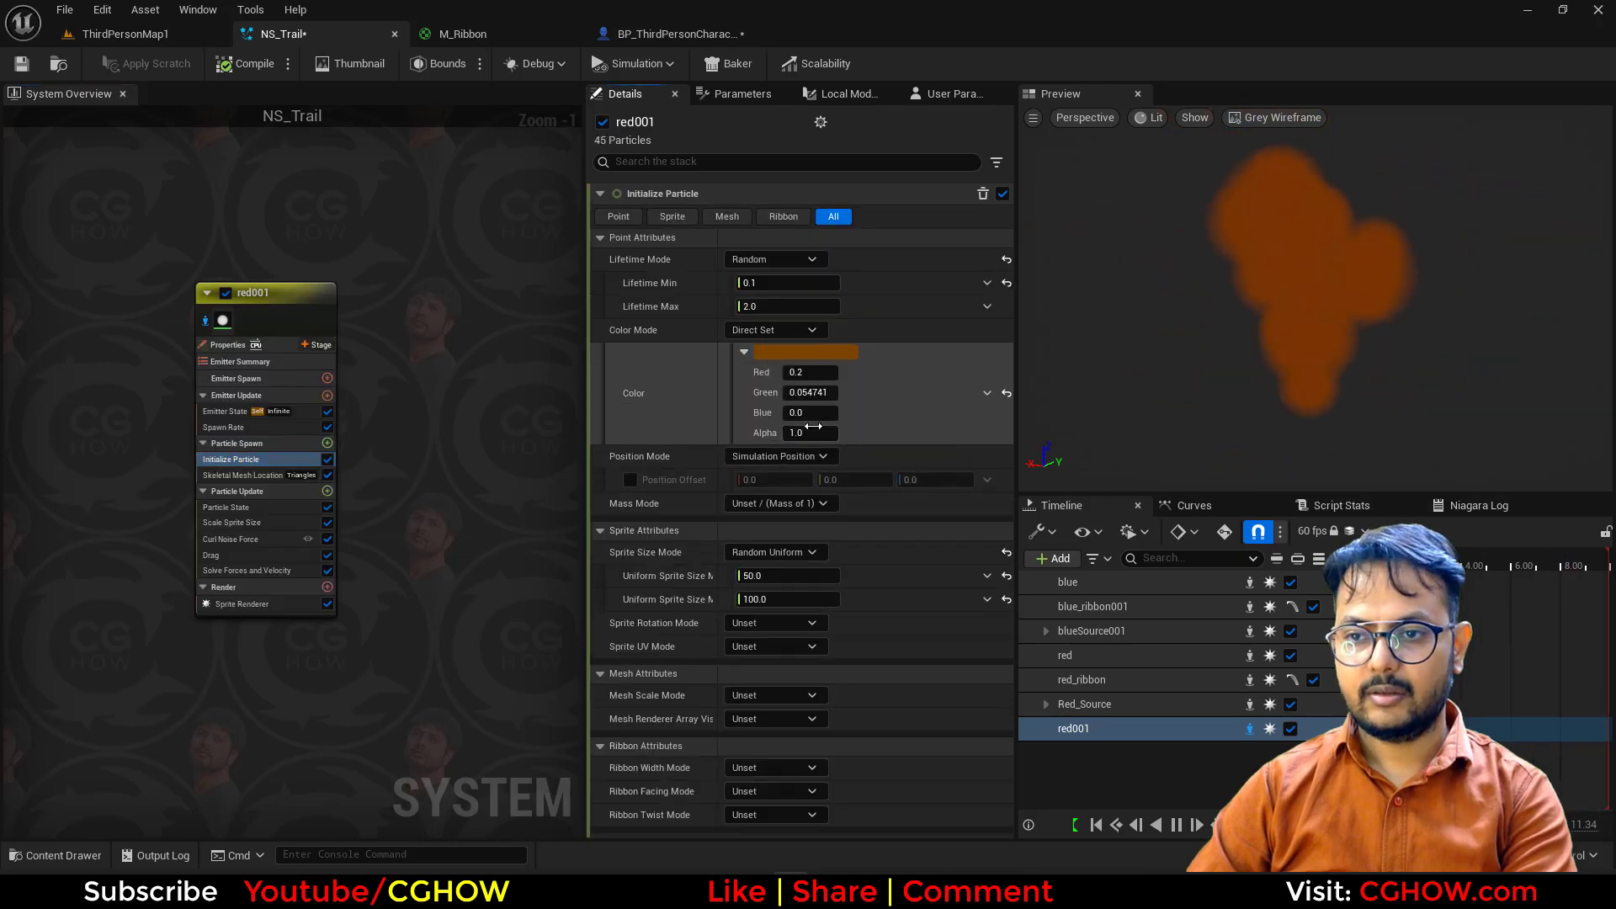
pyautogui.click(807, 353)
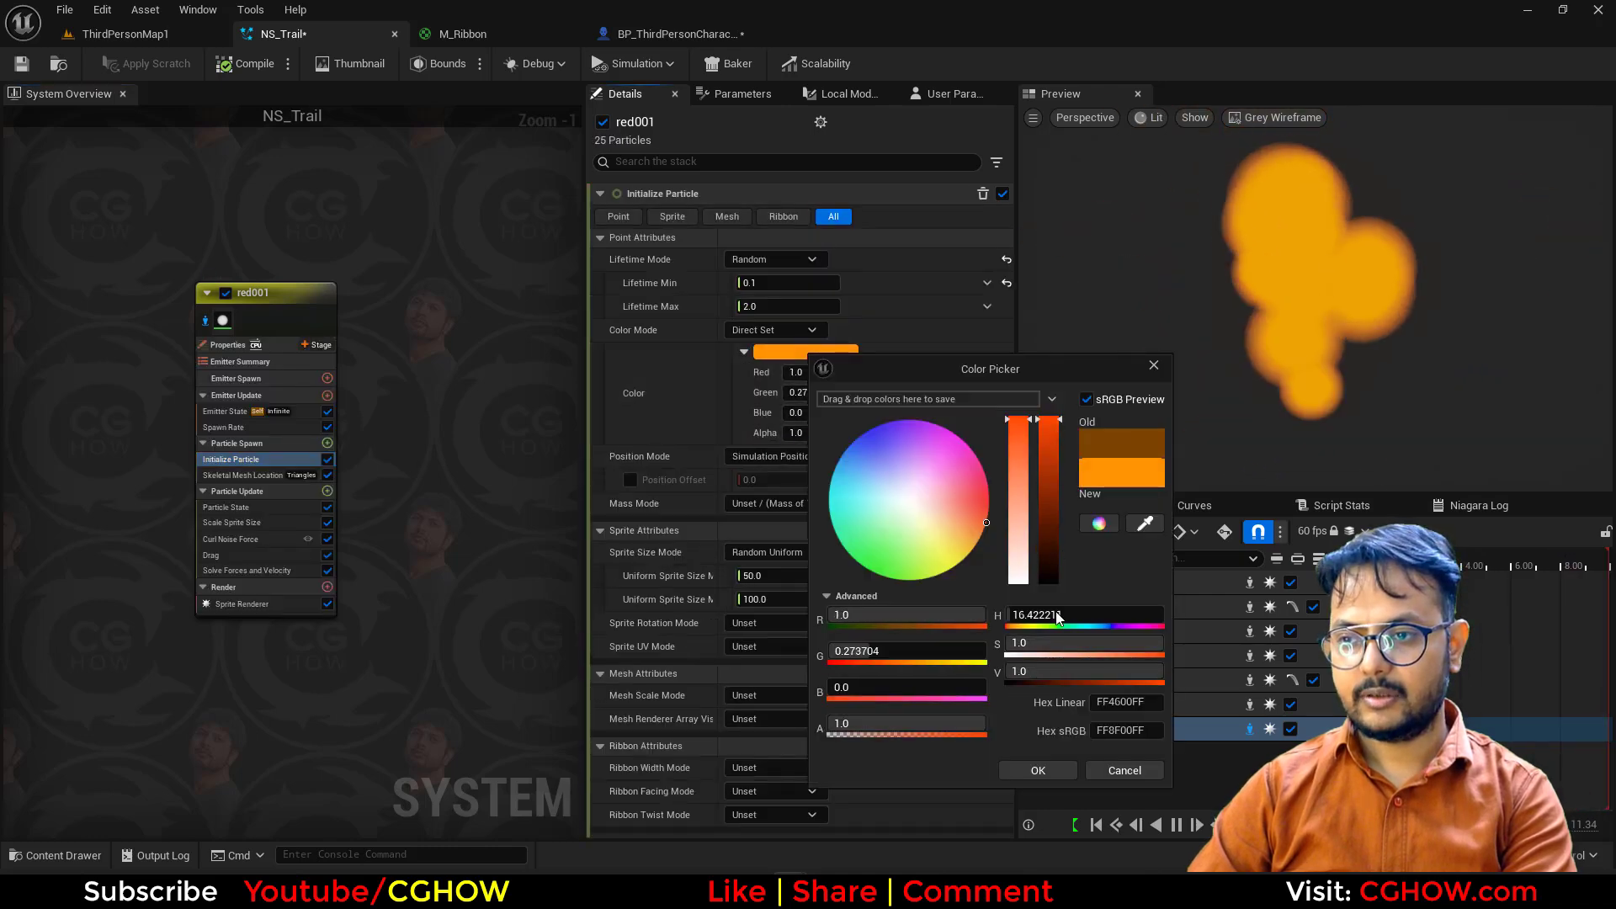
pyautogui.click(1052, 671)
pyautogui.write('0.1')
pyautogui.press('Return')
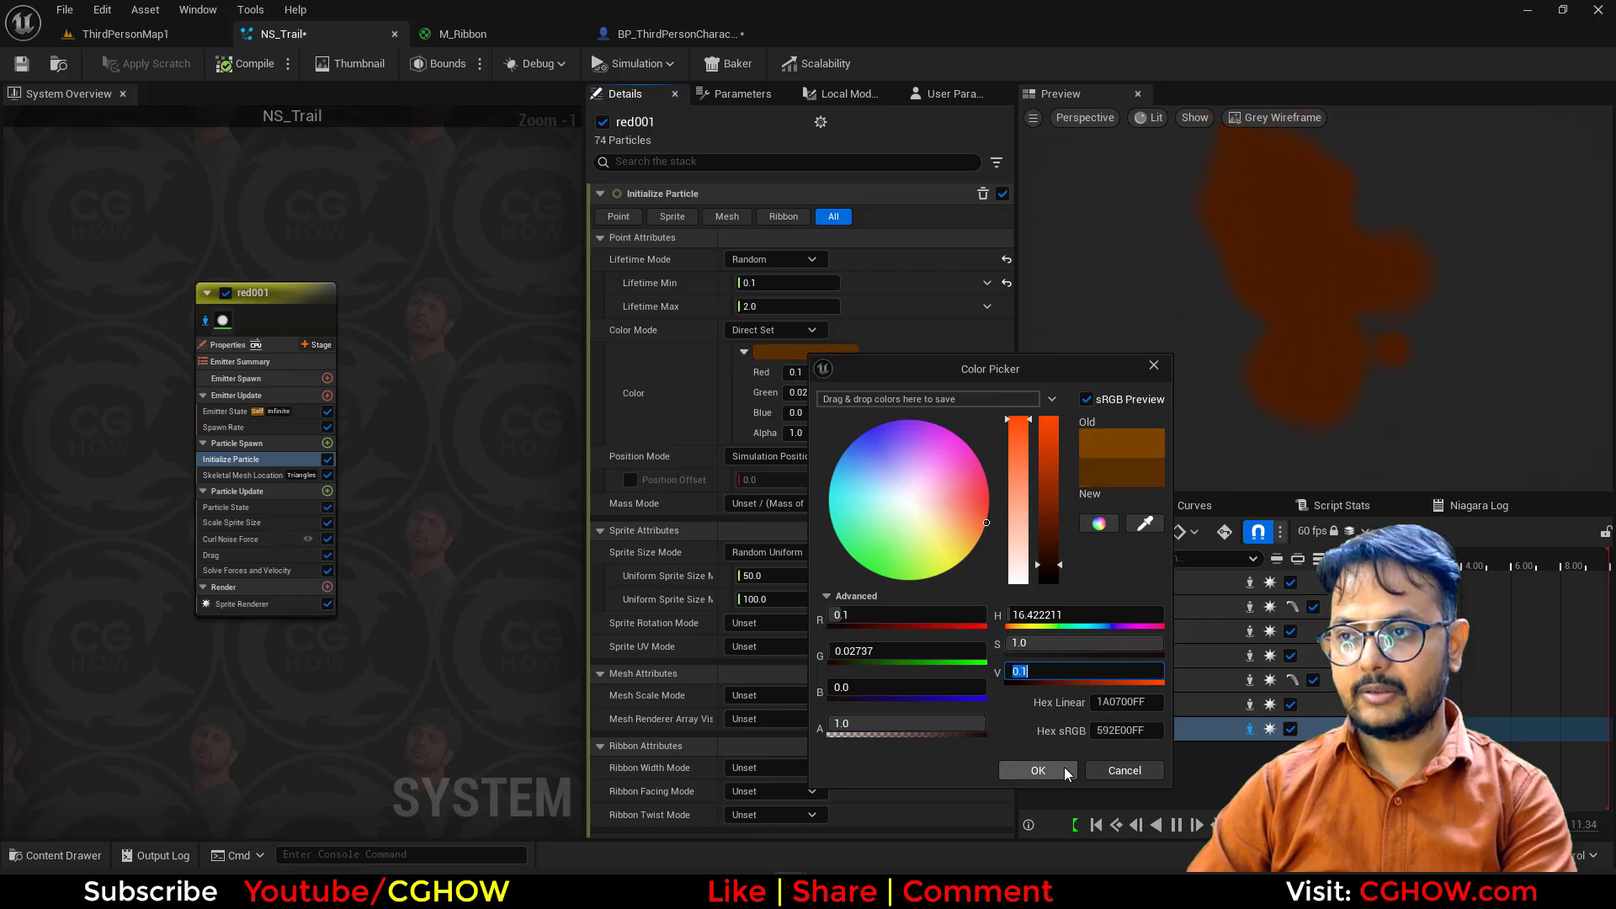
pyautogui.click(1064, 768)
# Step: Play-test ThirdPersonMap1 to check the large orange sprites around the character
pyautogui.click(110, 34)
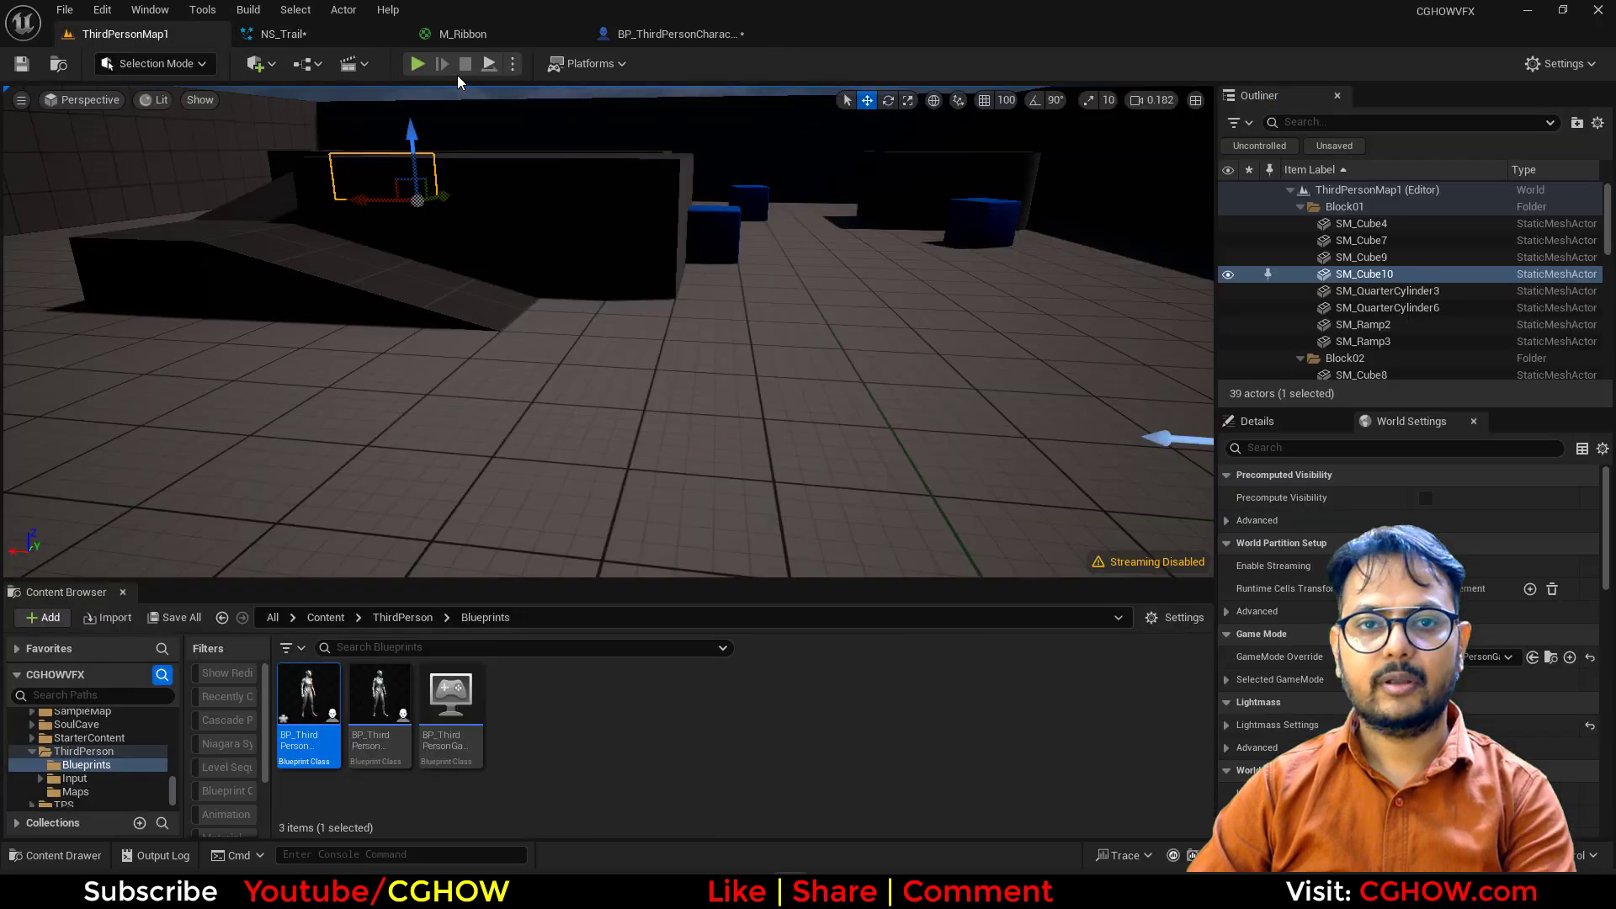
pyautogui.click(416, 64)
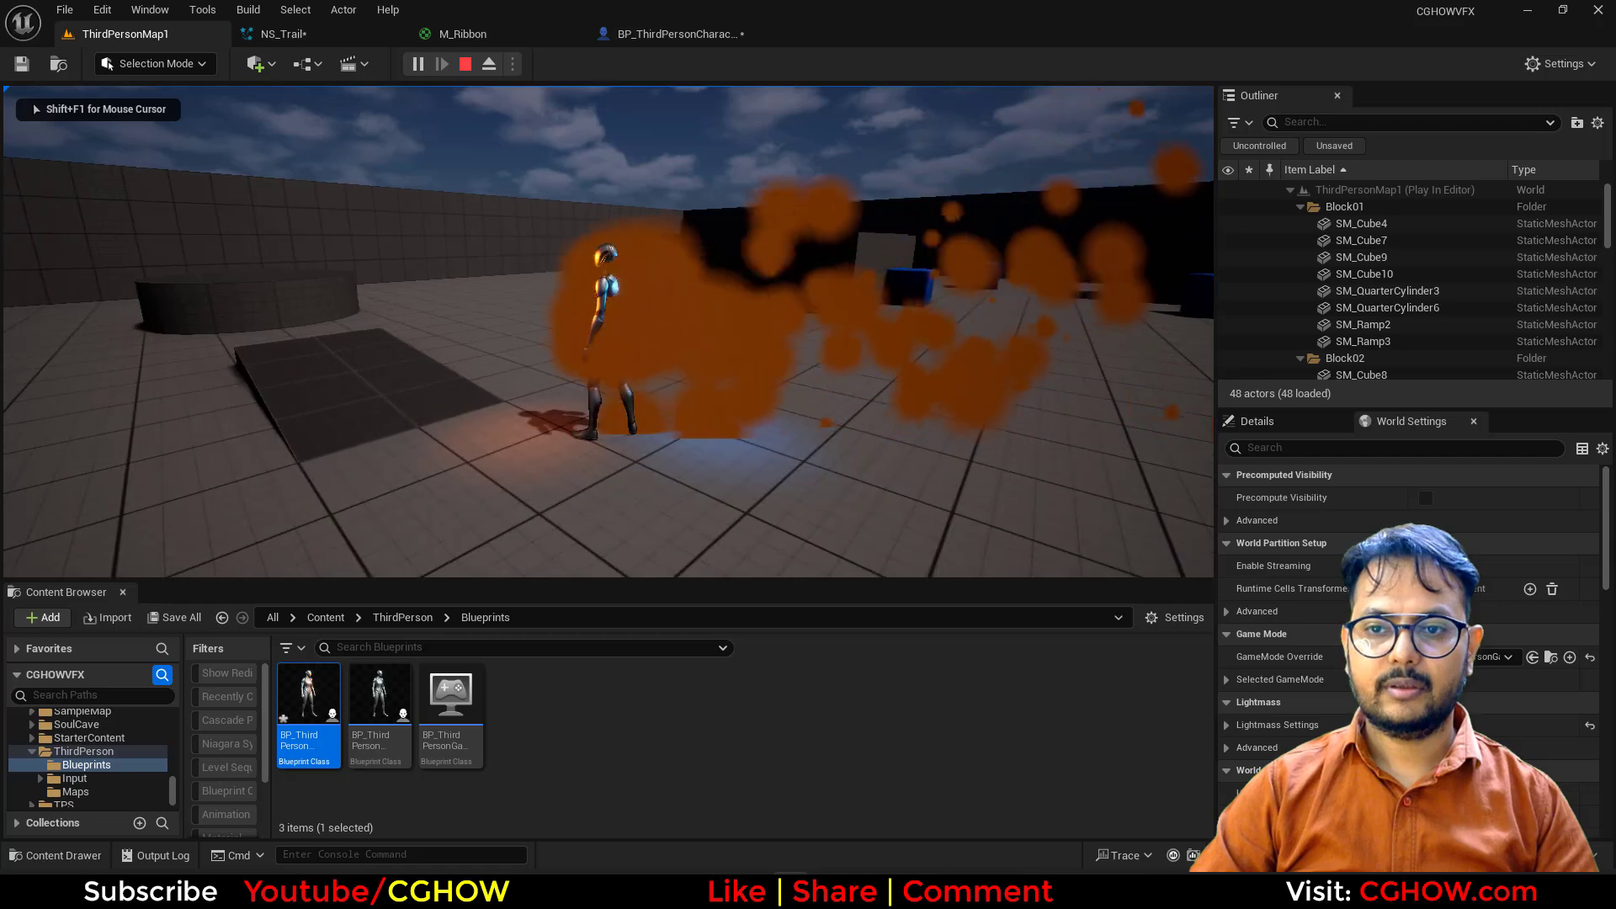
pyautogui.press('Escape')
pyautogui.click(289, 33)
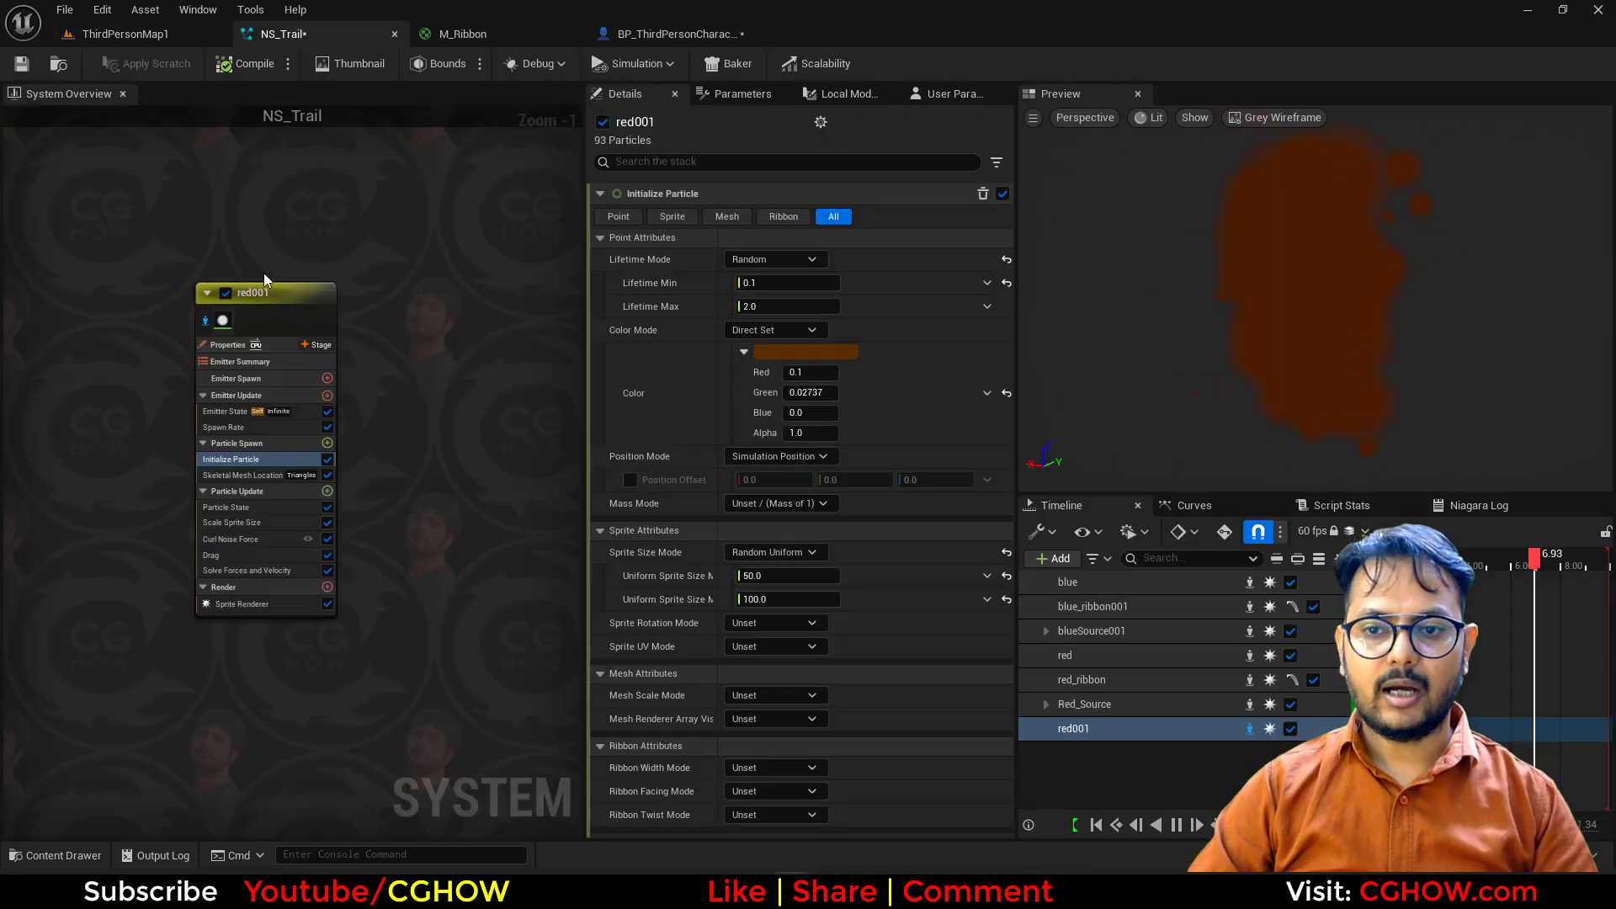
# Step: Turn off isolation for the red001 emitter and save NS_Trail and BP_ThirdPersonCharacter
pyautogui.click(205, 322)
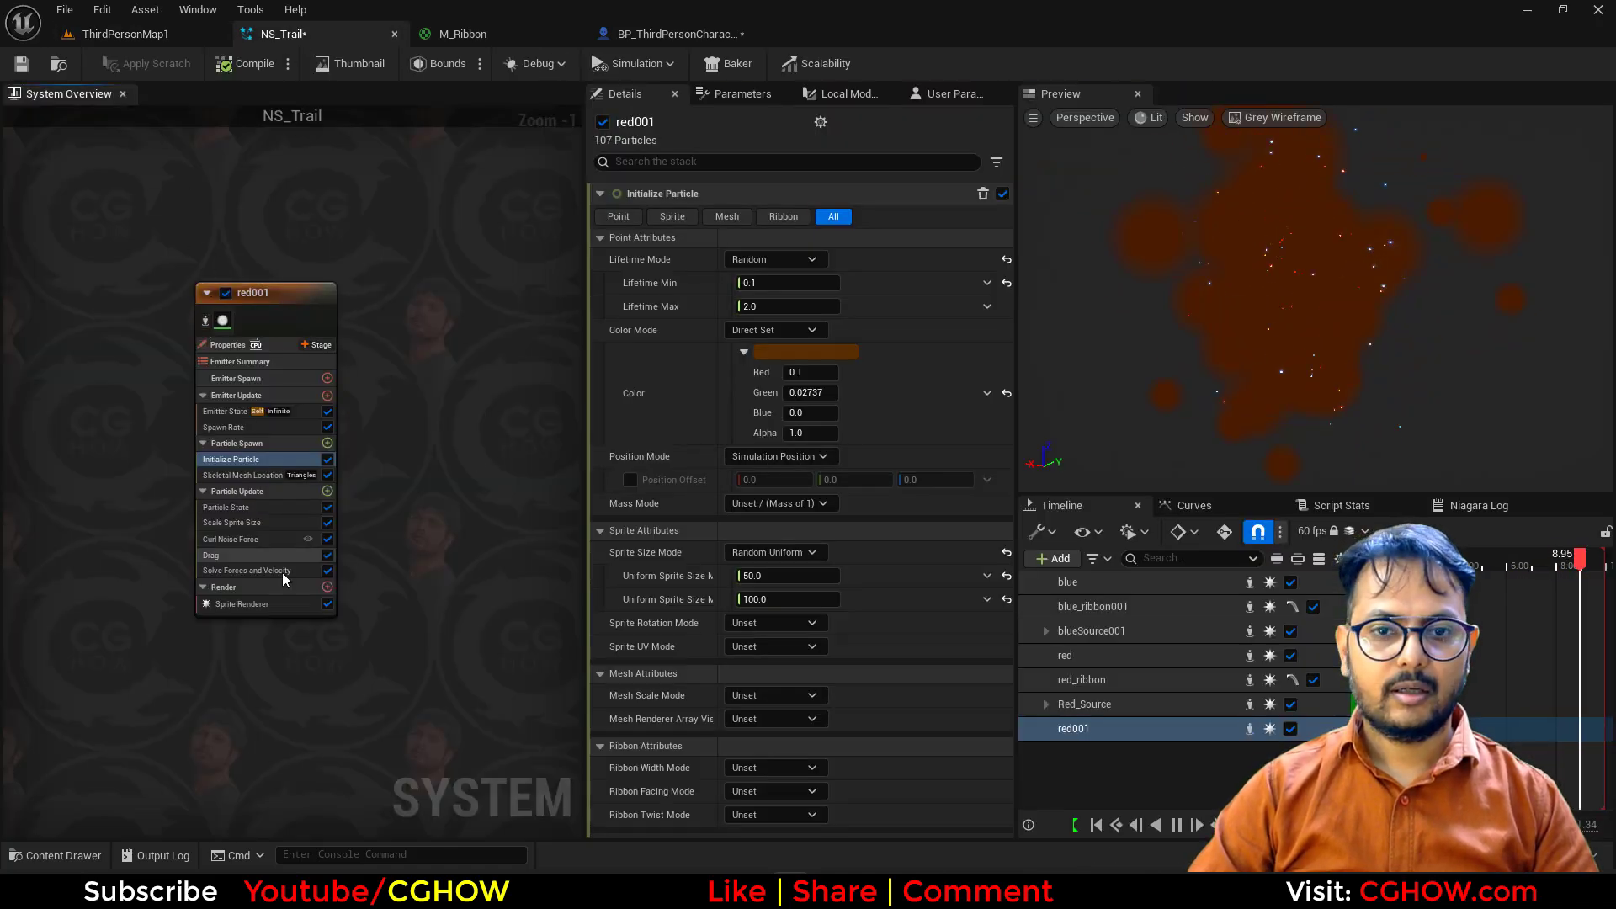
pyautogui.click(246, 605)
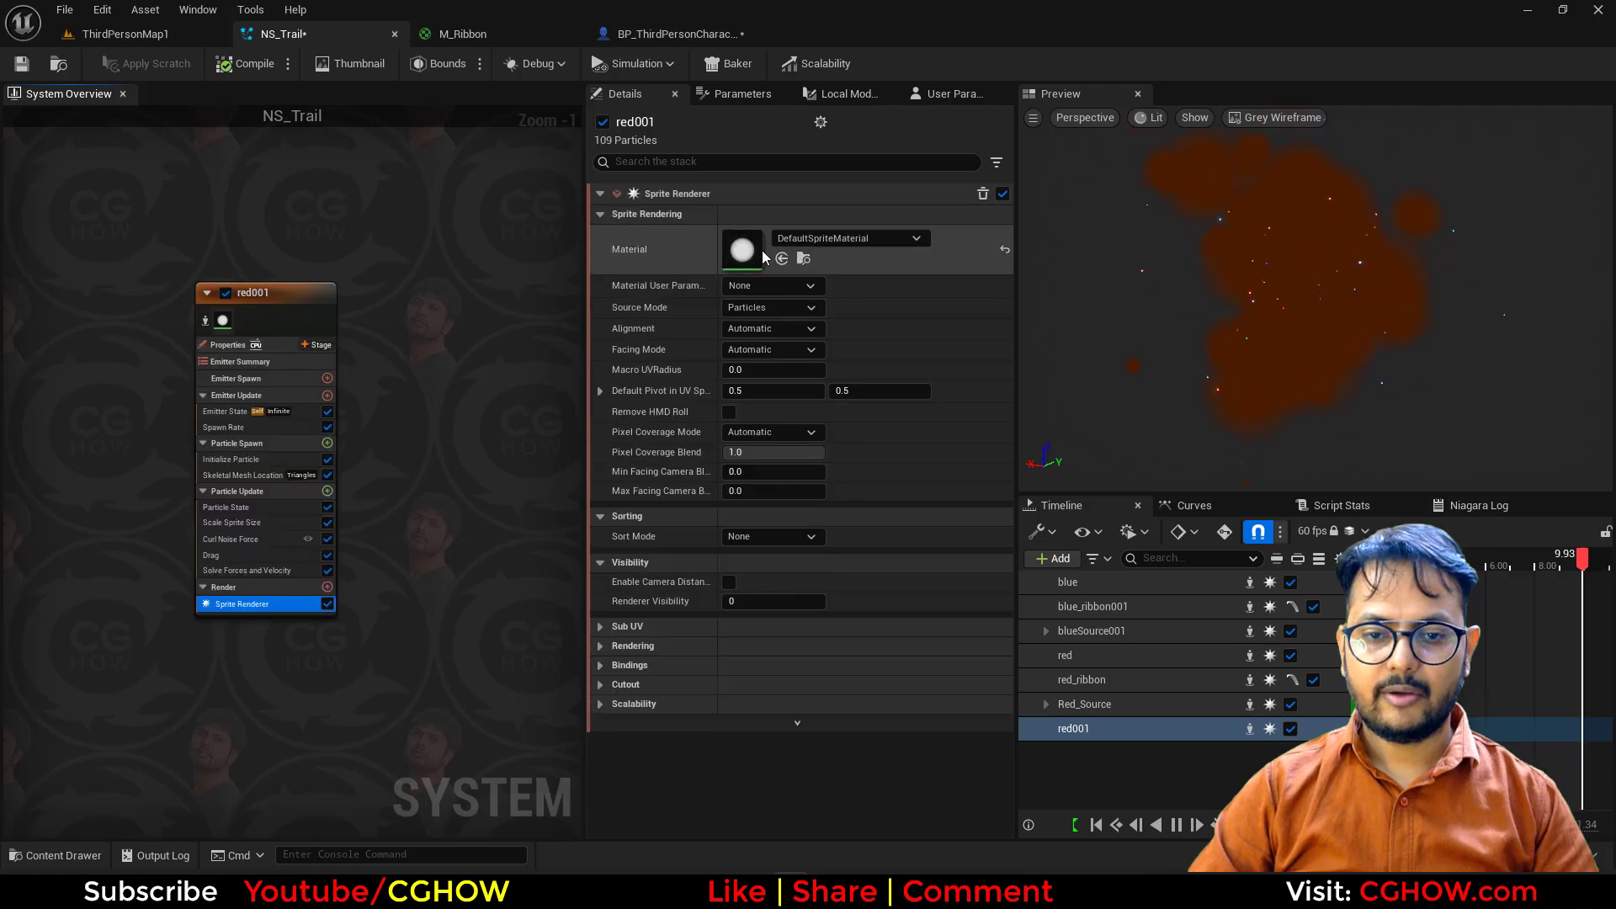
pyautogui.click(59, 66)
pyautogui.click(152, 617)
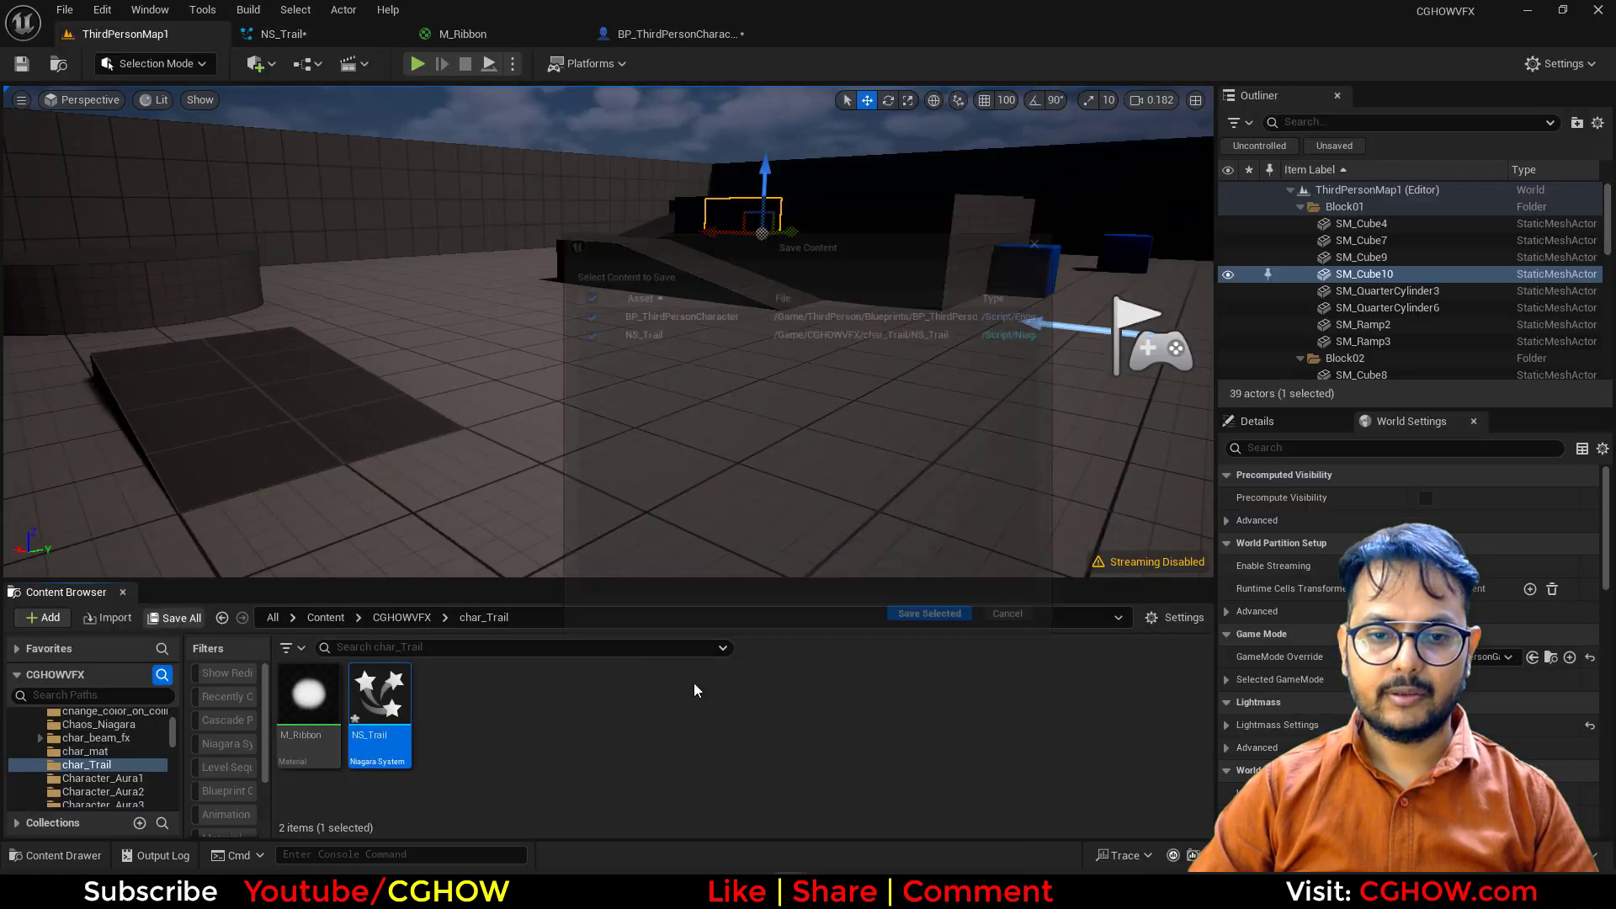
pyautogui.click(940, 633)
# Step: Create a new material with the default name in the char_Trail folder and open it
pyautogui.rightClick(534, 729)
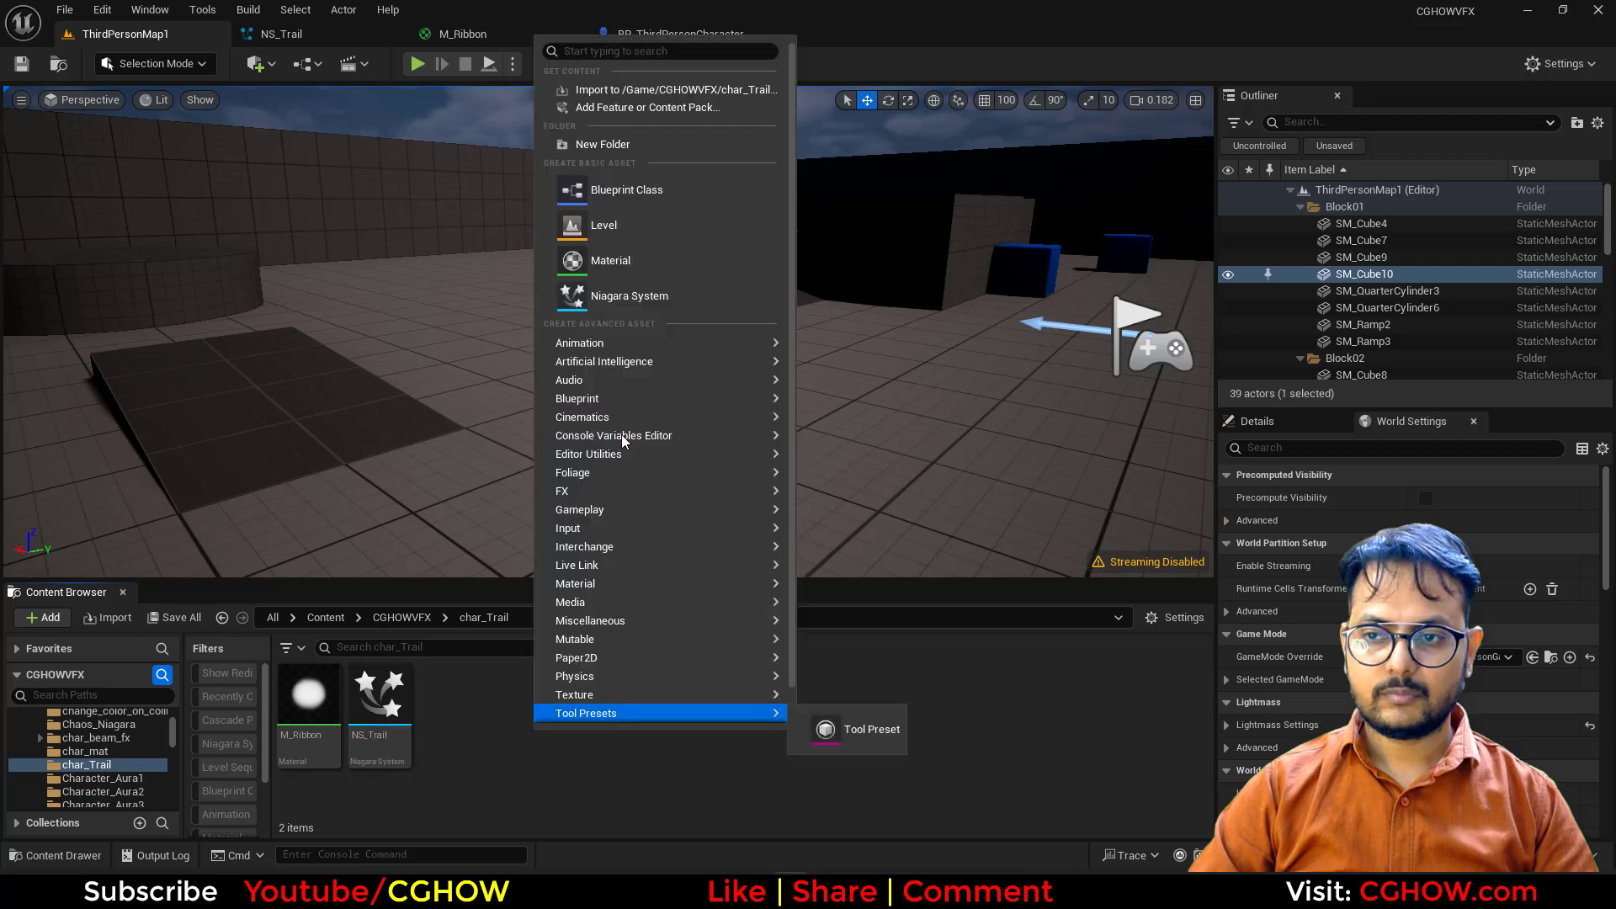
pyautogui.click(644, 258)
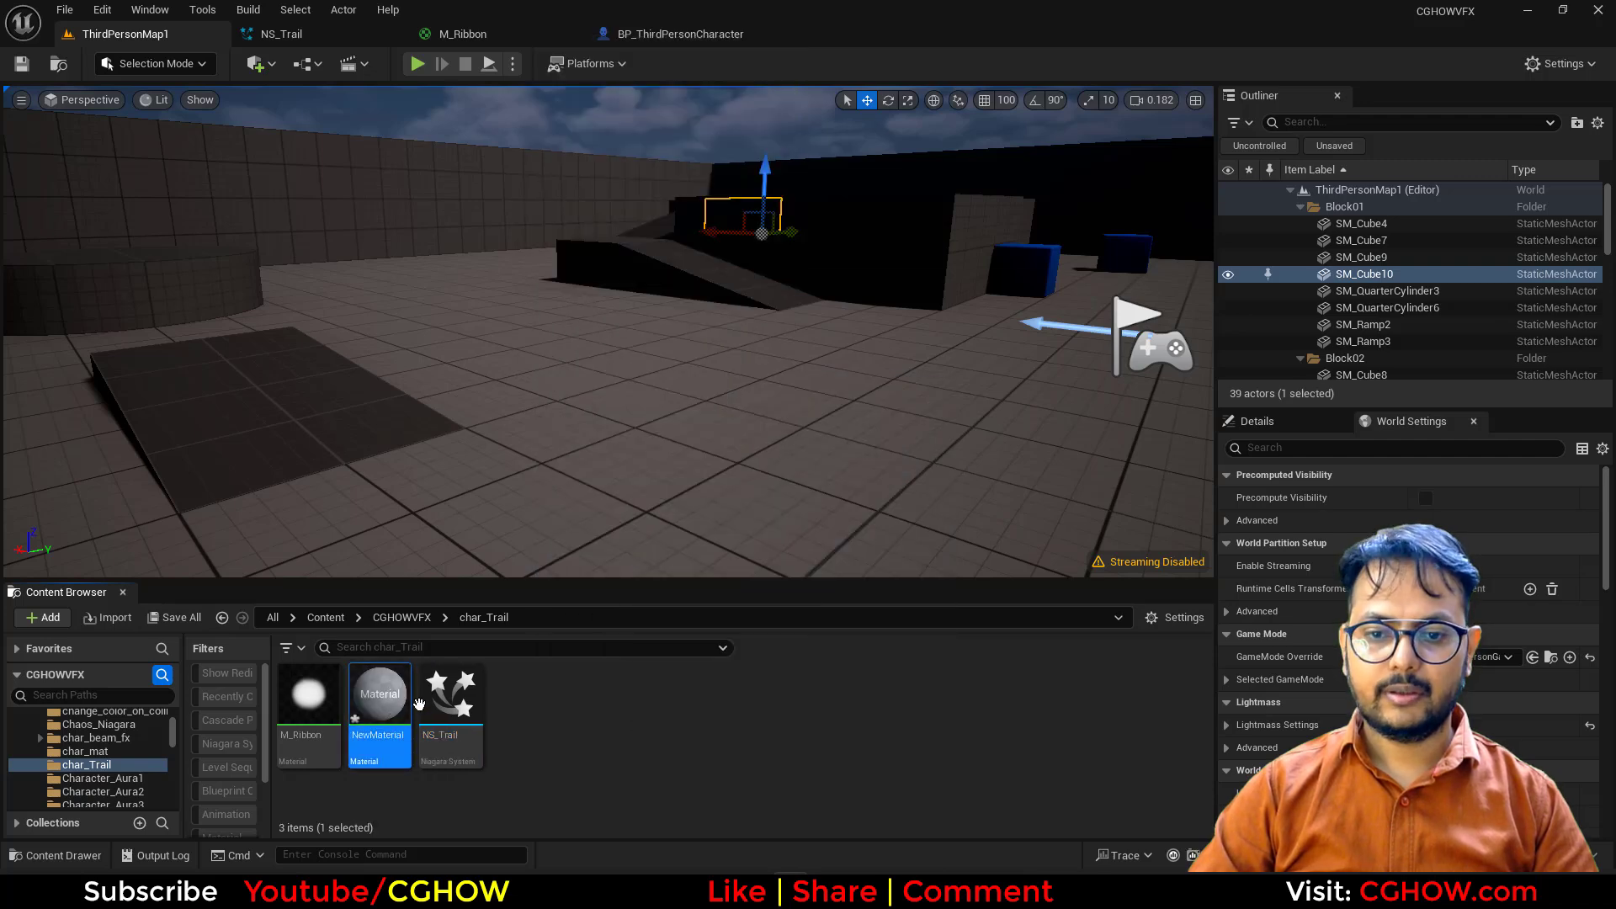
pyautogui.press('Return')
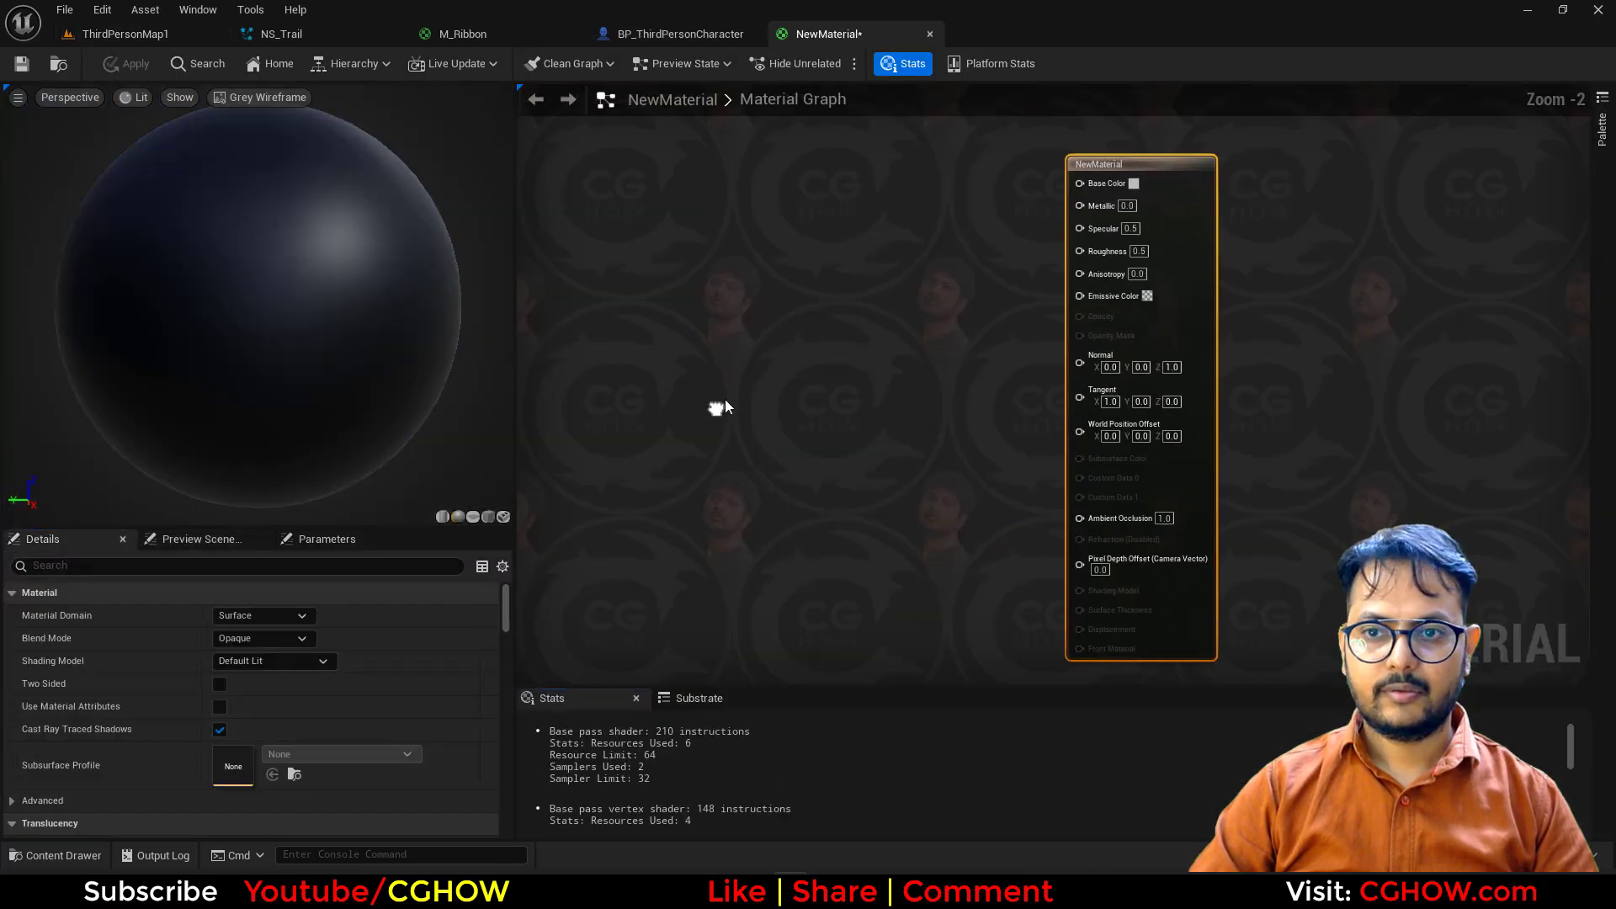
# Step: Set the new material to Additive blend mode and Unlit shading, and make it two-sided
pyautogui.click(252, 638)
pyautogui.click(251, 707)
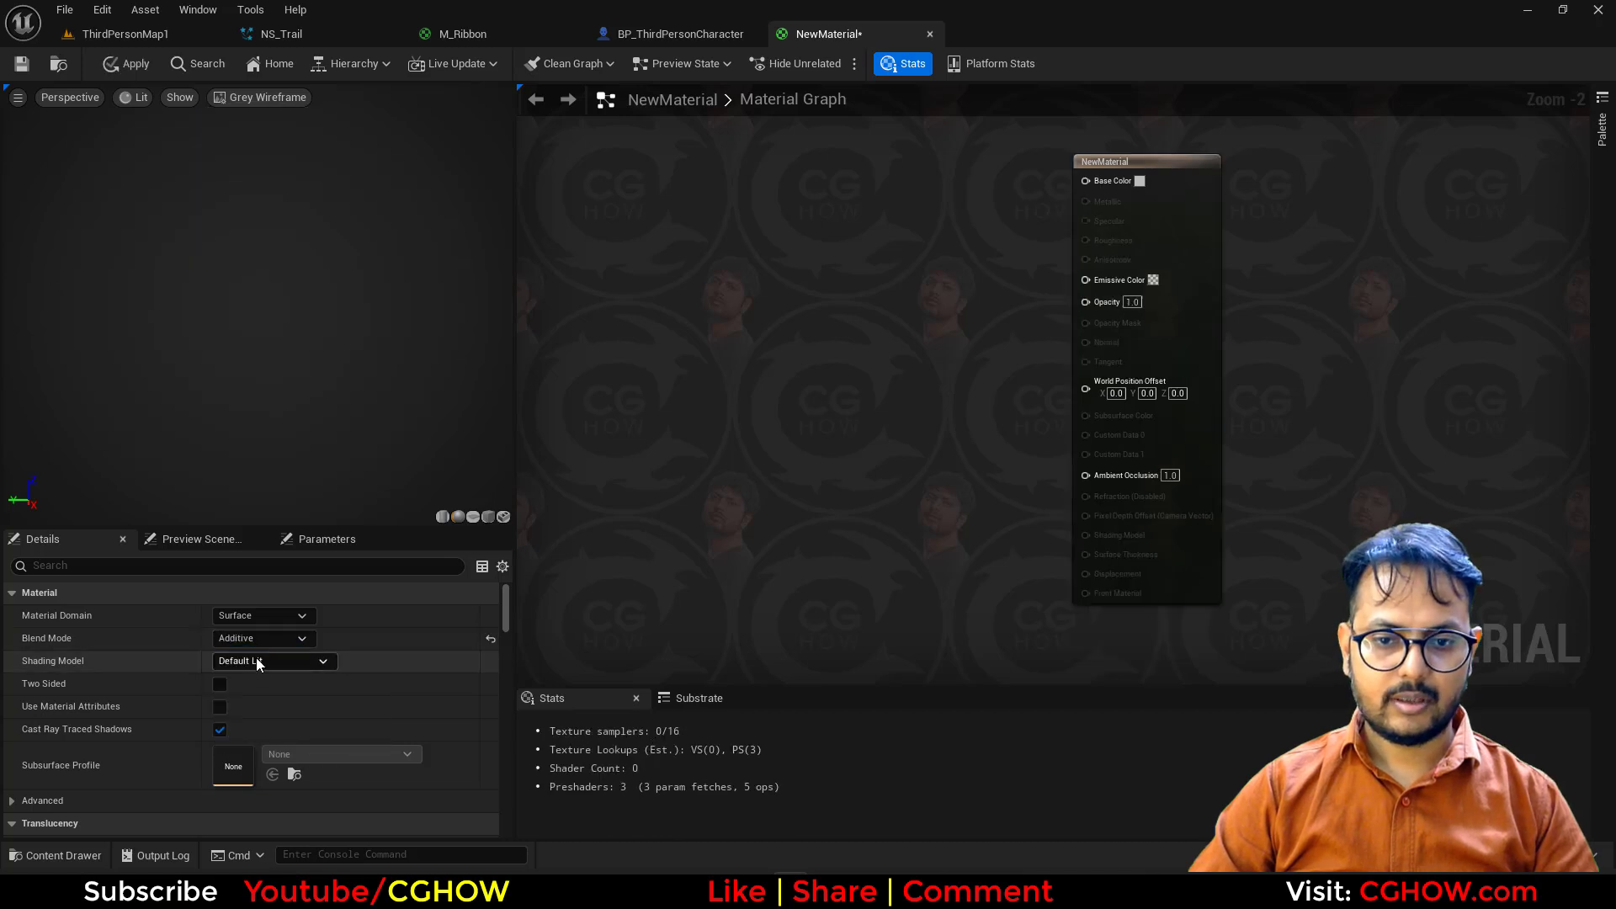
pyautogui.click(252, 661)
pyautogui.click(228, 451)
pyautogui.click(220, 683)
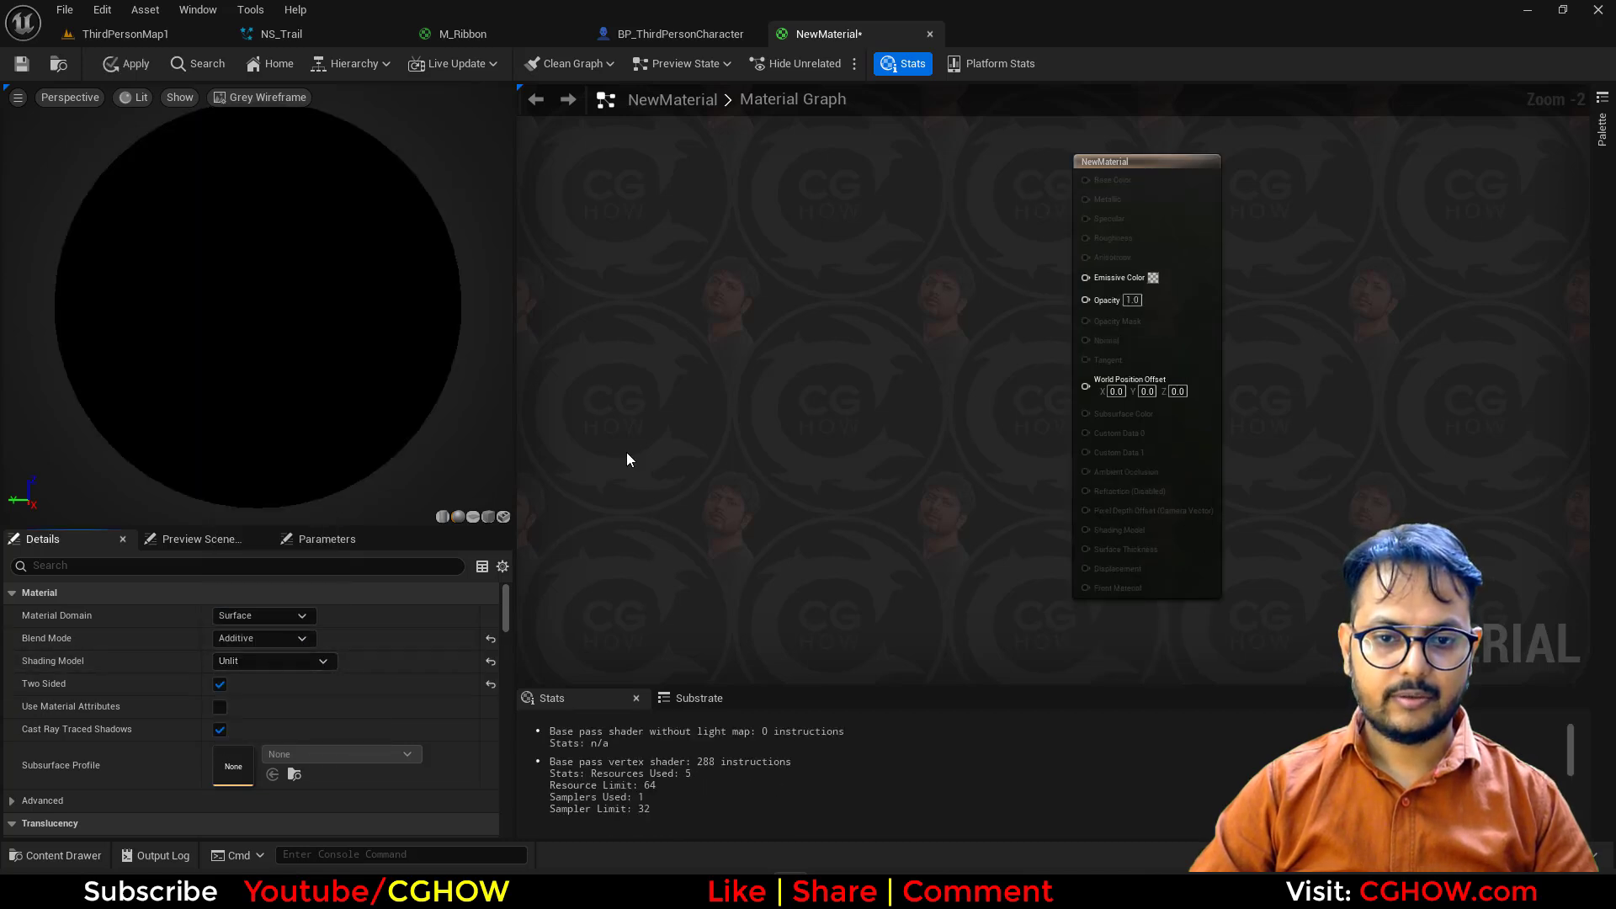
# Step: Add a RadialGradientExponential node with a constant of 1 driving its Density, and preview the material on a plane
pyautogui.rightClick(639, 360)
pyautogui.write('rad')
pyautogui.press('Return')
pyautogui.moveTo(613, 487); pyautogui.dragTo(728, 491, button='right')
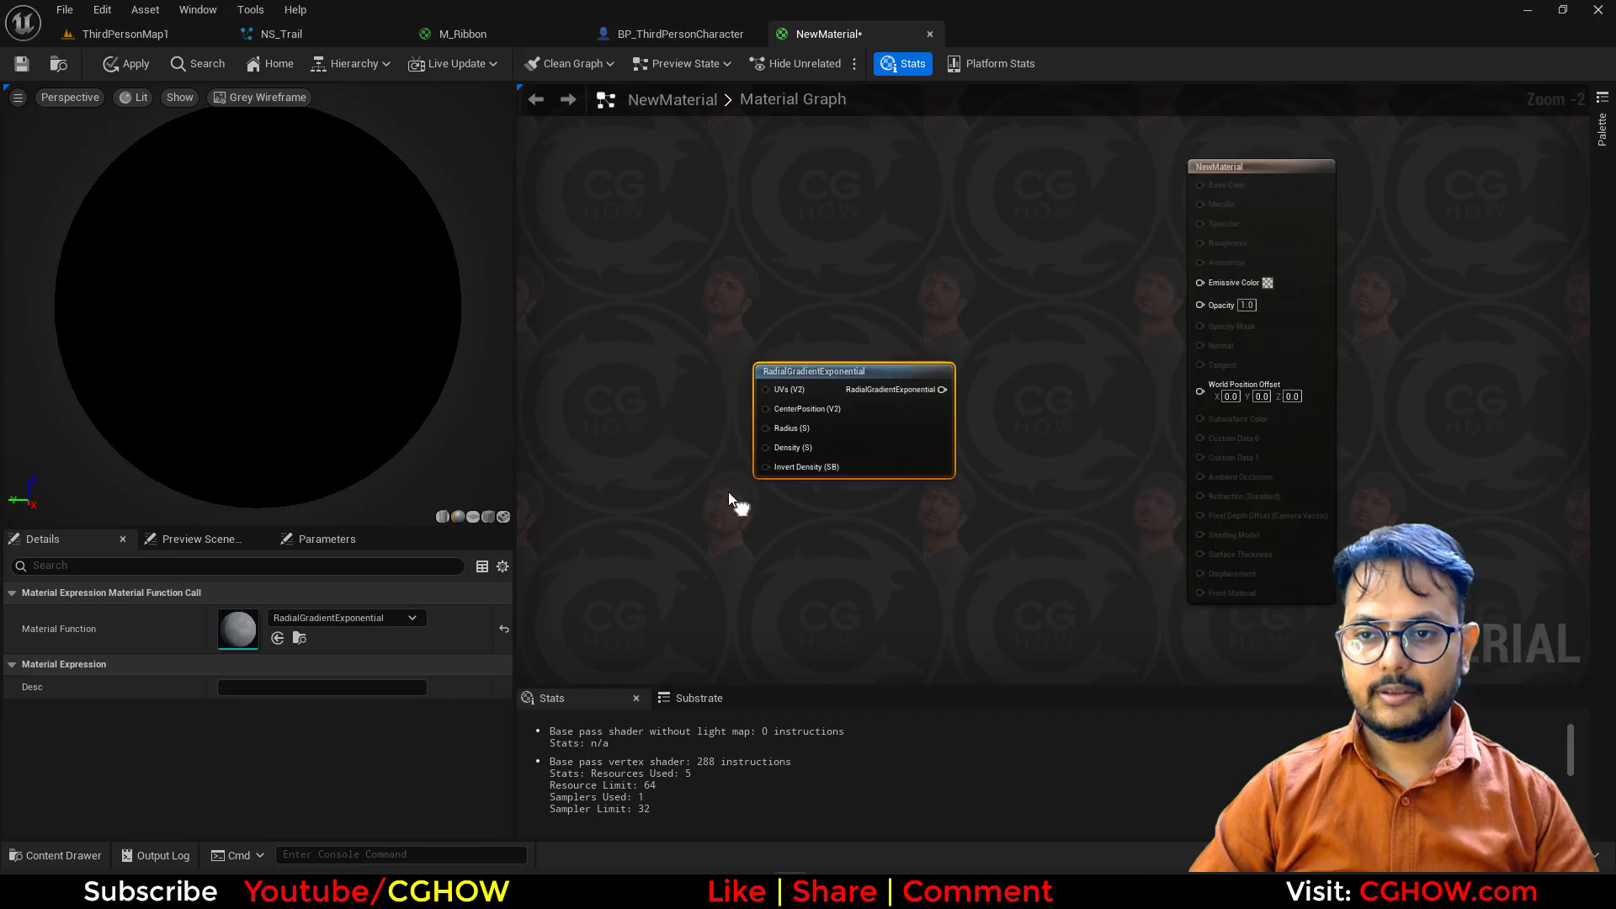
pyautogui.press('1')
pyautogui.click(621, 414)
pyautogui.moveTo(775, 444); pyautogui.dragTo(770, 447)
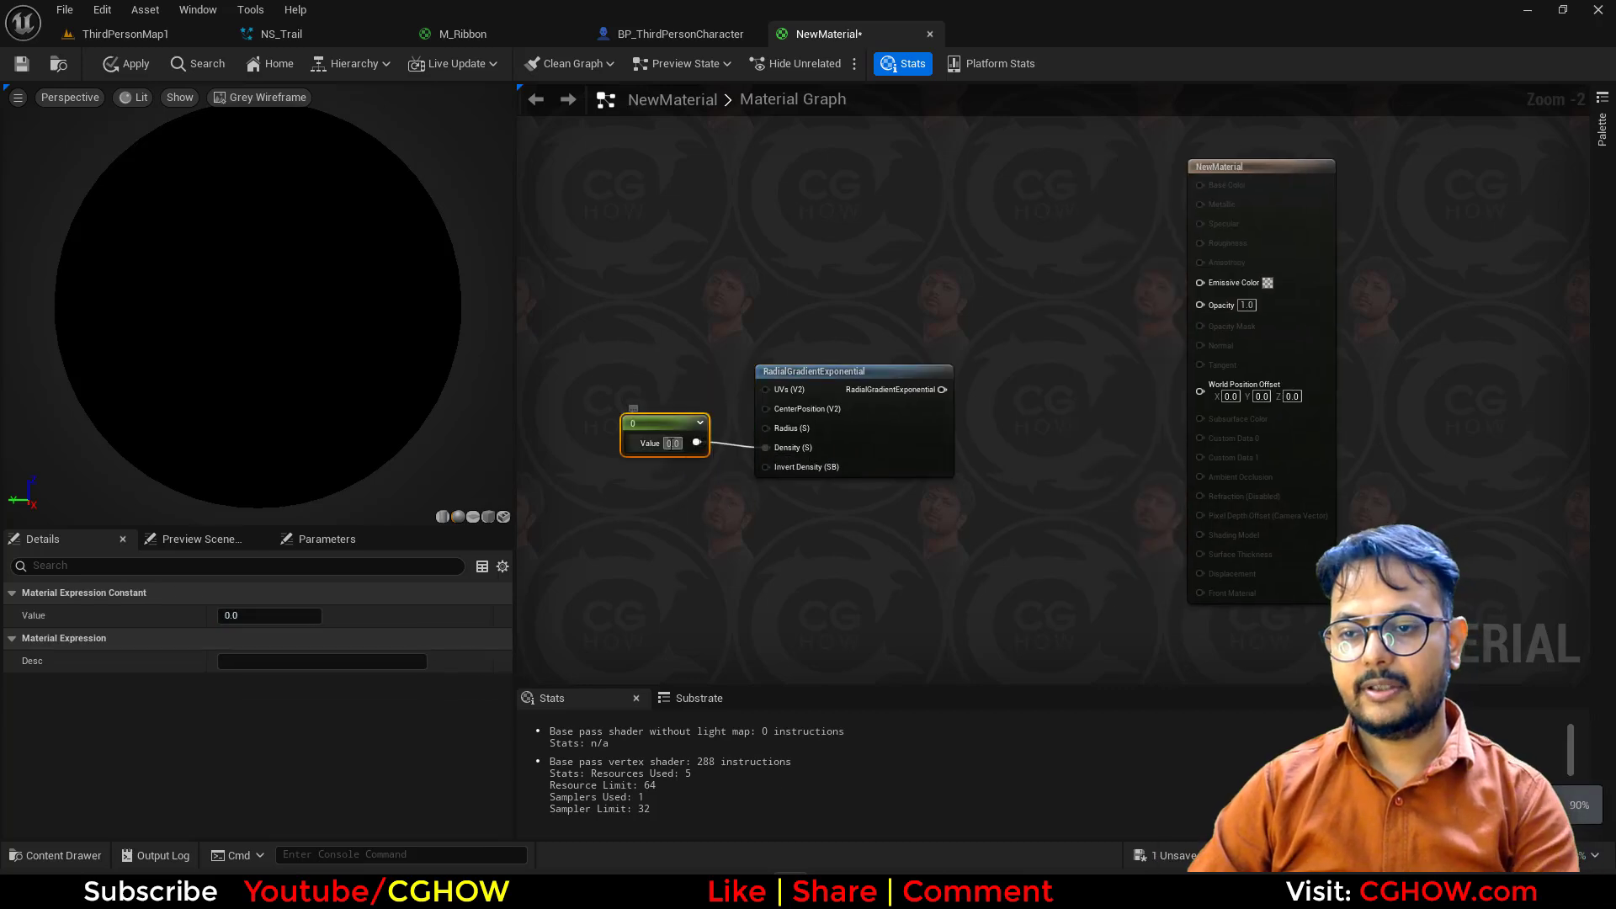
pyautogui.click(473, 516)
# Step: Add a Particle Color node and connect its RGB output to the material's Emissive Color
pyautogui.rightClick(660, 202)
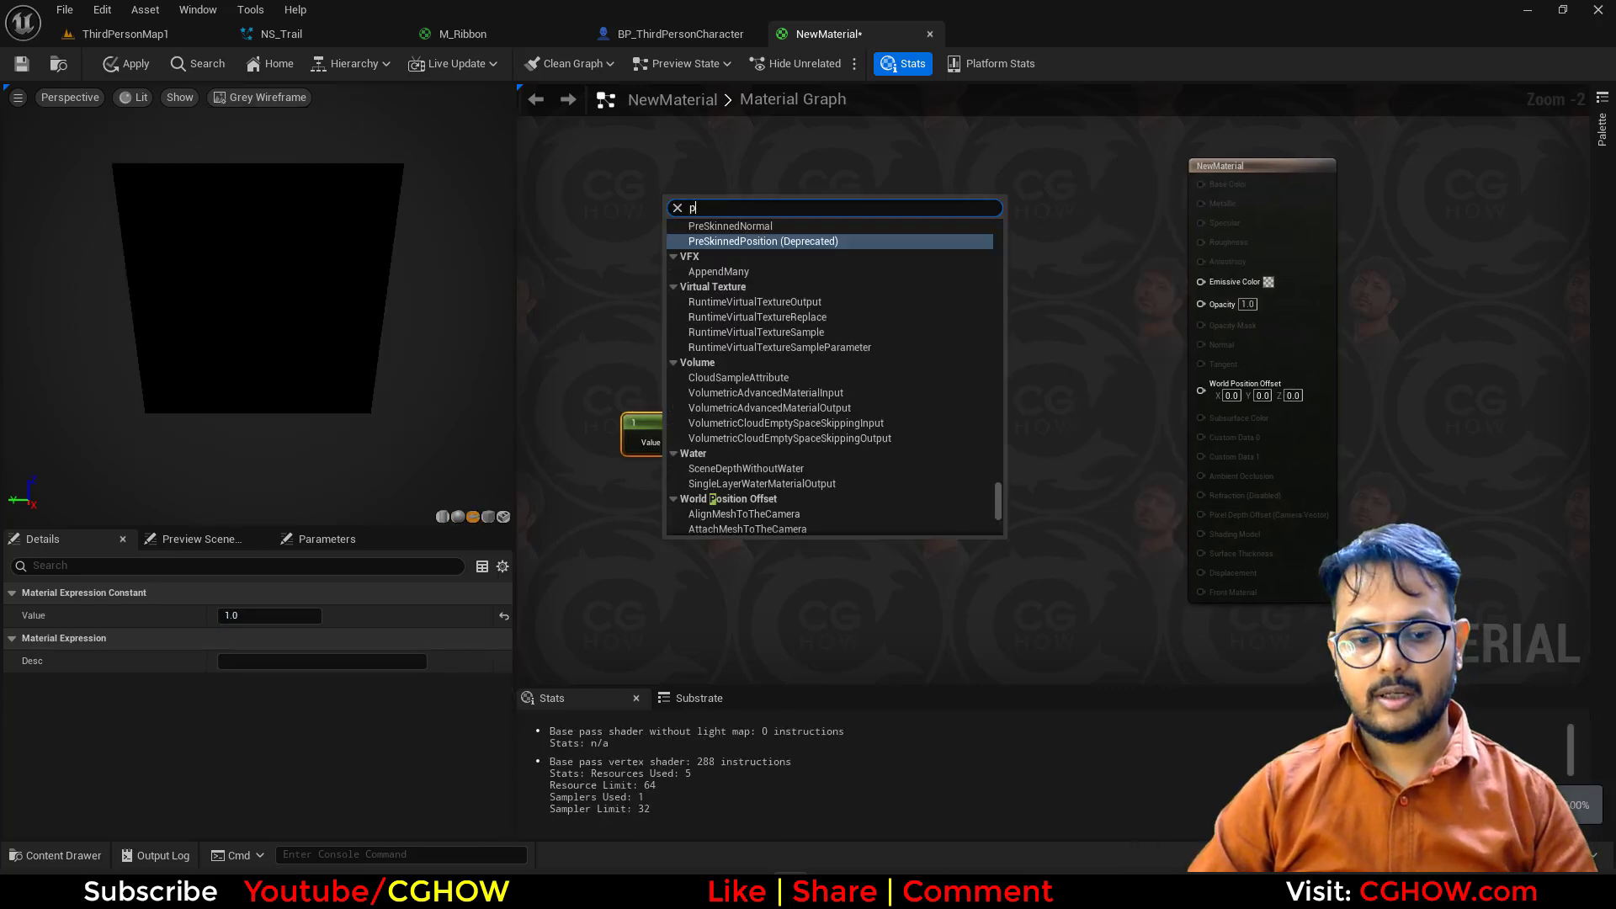
pyautogui.write('par')
pyautogui.click(739, 240)
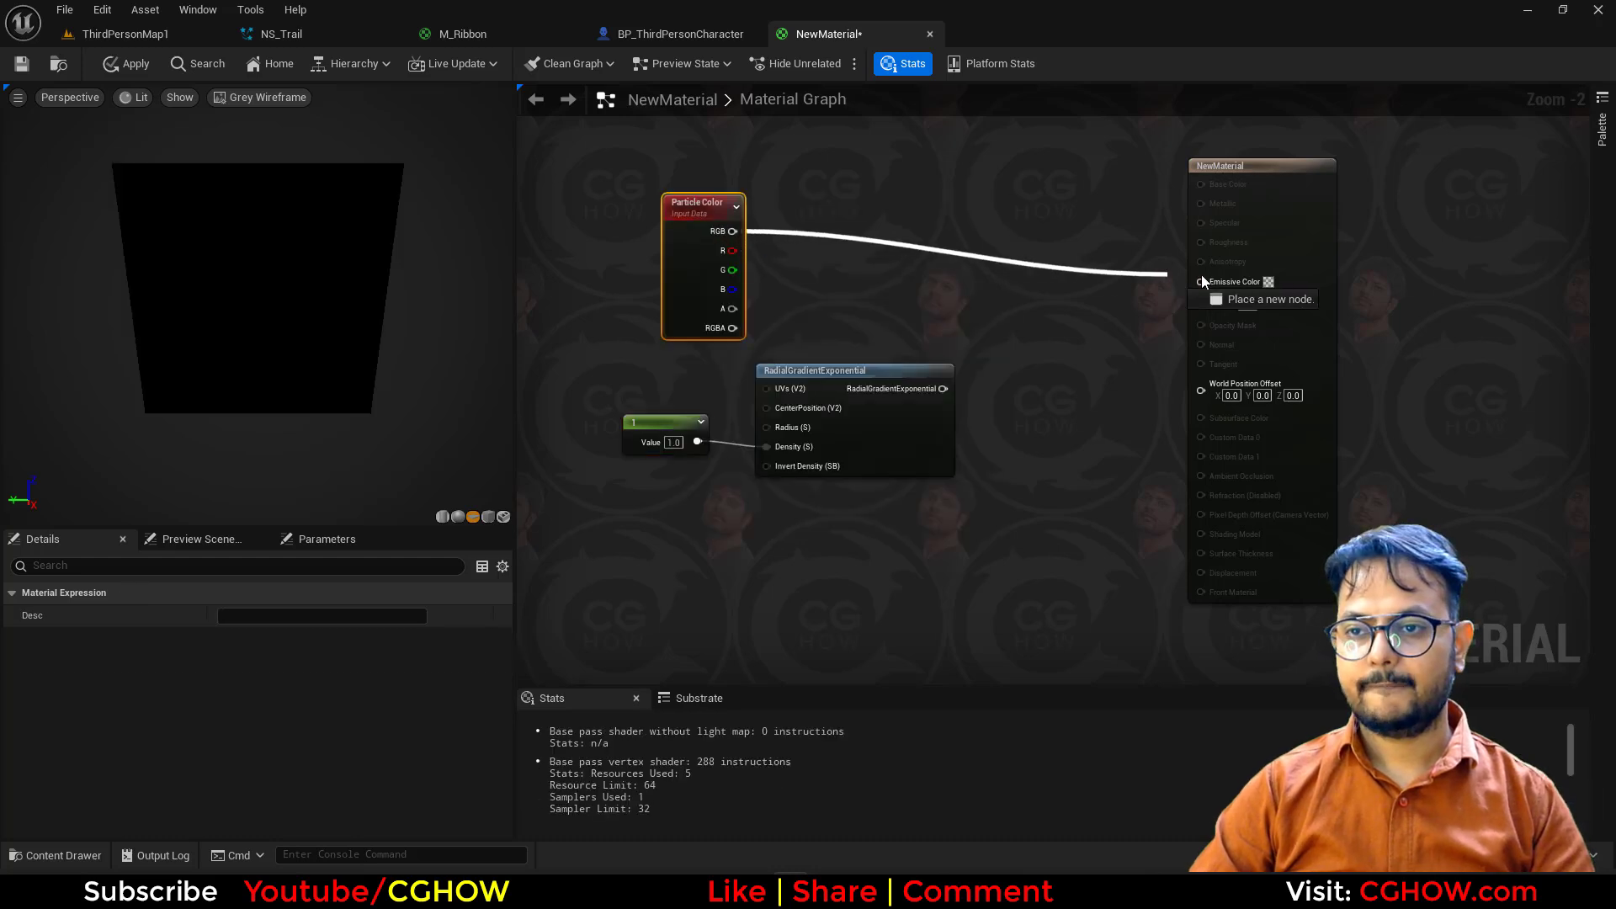
pyautogui.moveTo(1201, 281); pyautogui.dragTo(1205, 281)
# Step: Multiply the particle color's alpha by the radial gradient and feed the result into Opacity
pyautogui.click(1030, 328)
pyautogui.moveTo(924, 403); pyautogui.dragTo(1043, 373)
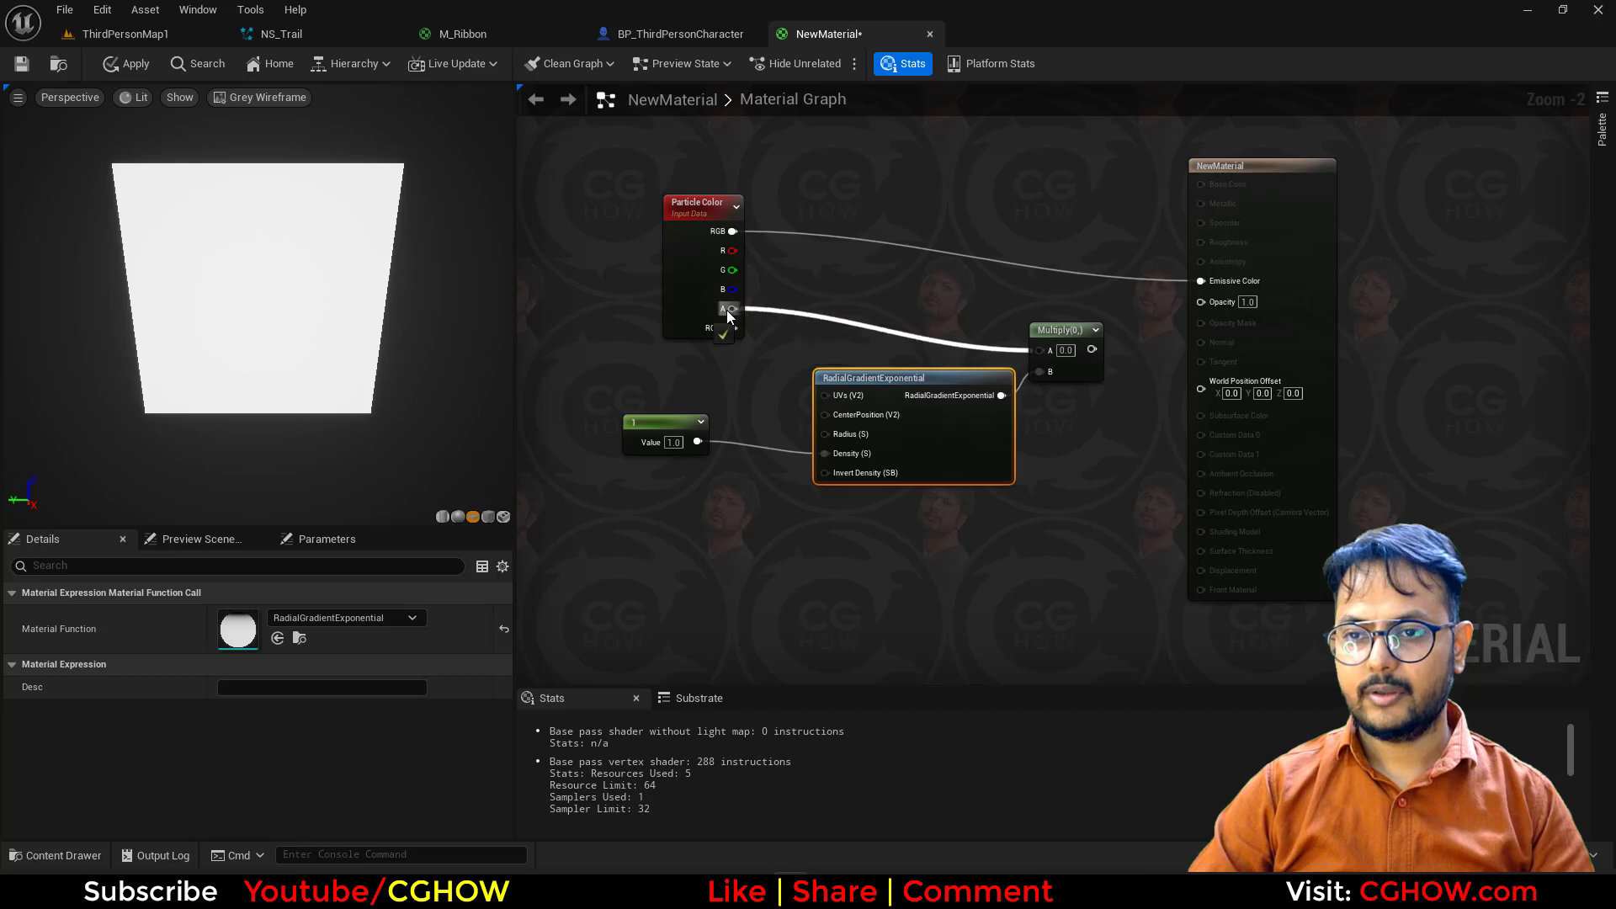
pyautogui.moveTo(1210, 299); pyautogui.dragTo(1378, 220)
# Step: Insert a Depth Fade node with a fade distance of 50 between the Multiply node and Opacity, and save the material
pyautogui.rightClick(1119, 413)
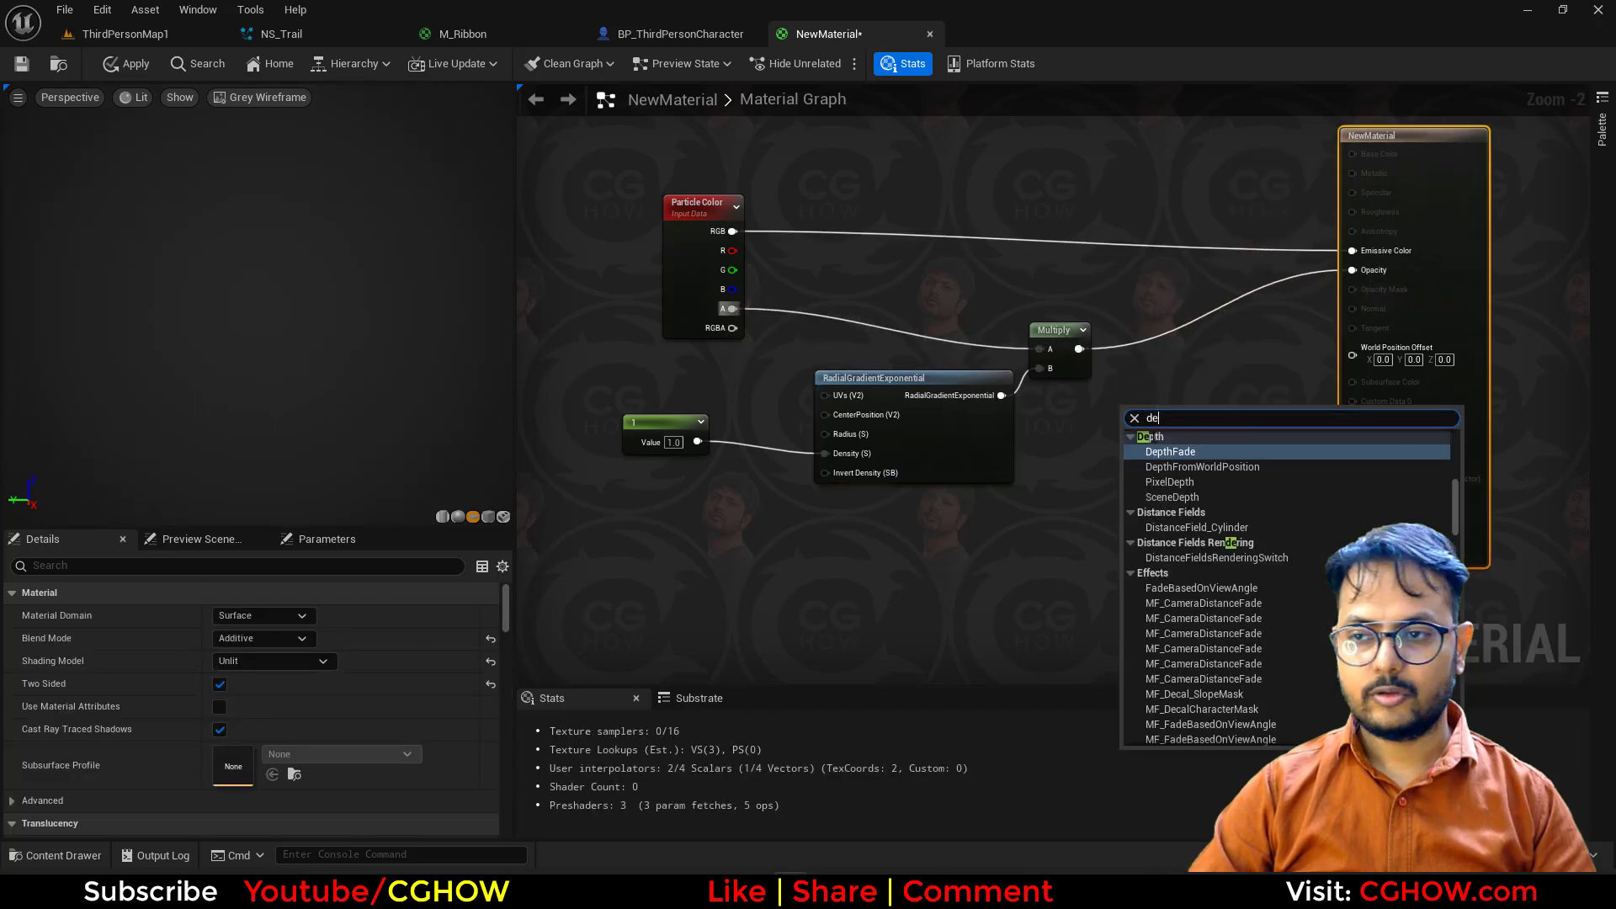
pyautogui.click(1165, 458)
pyautogui.moveTo(1079, 349); pyautogui.dragTo(1133, 432)
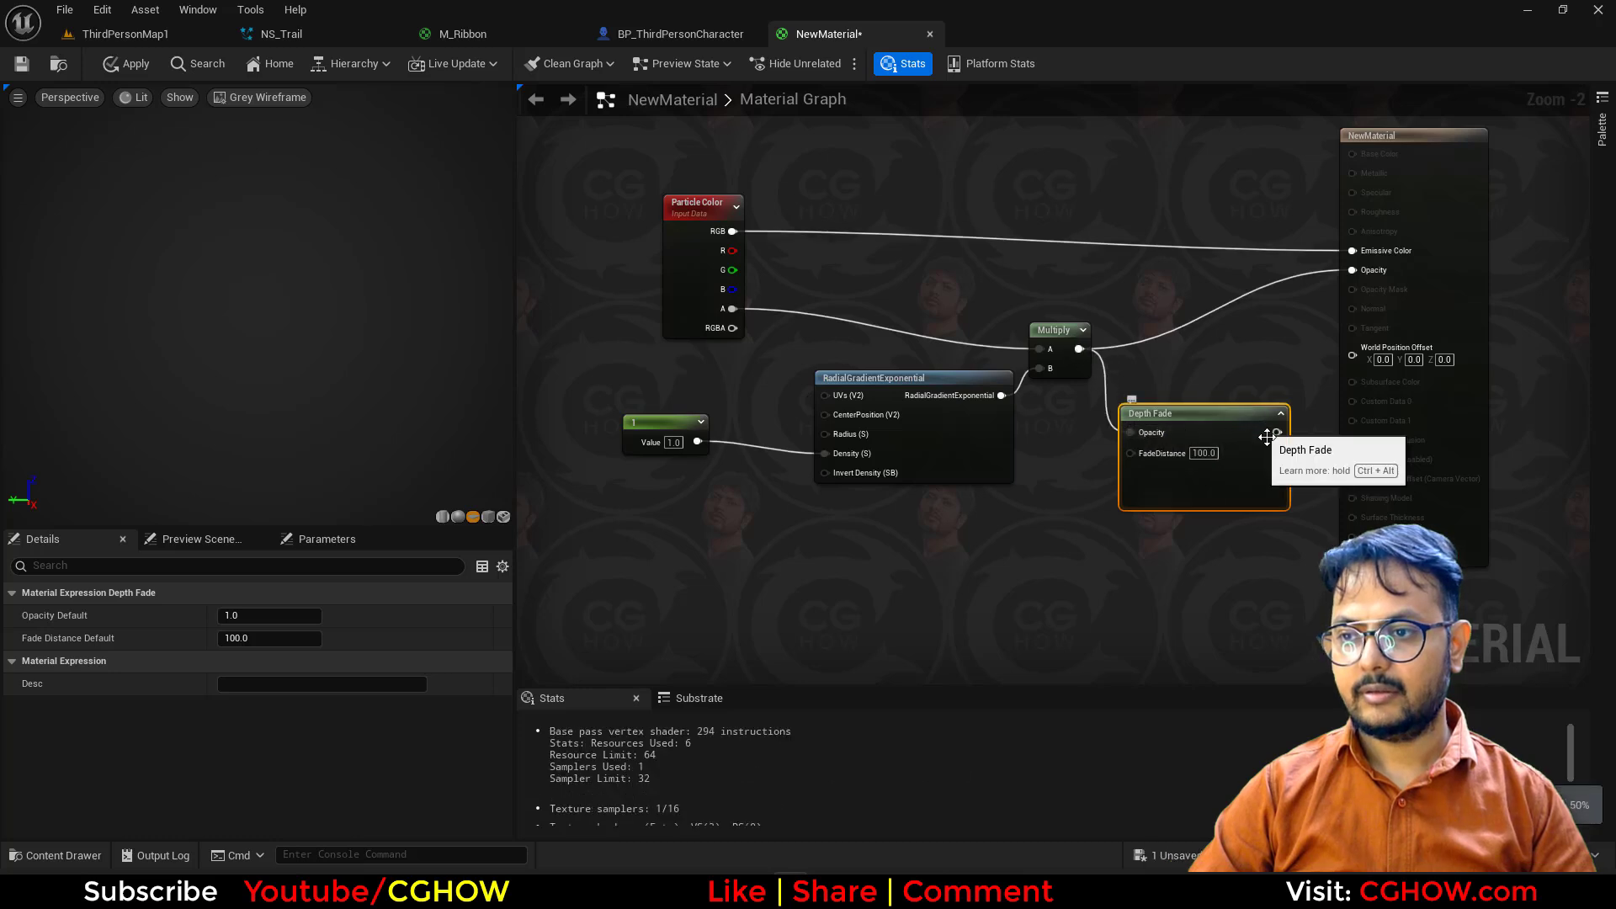
pyautogui.moveTo(1276, 432); pyautogui.dragTo(1340, 286)
pyautogui.moveTo(1341, 286); pyautogui.dragTo(1350, 271)
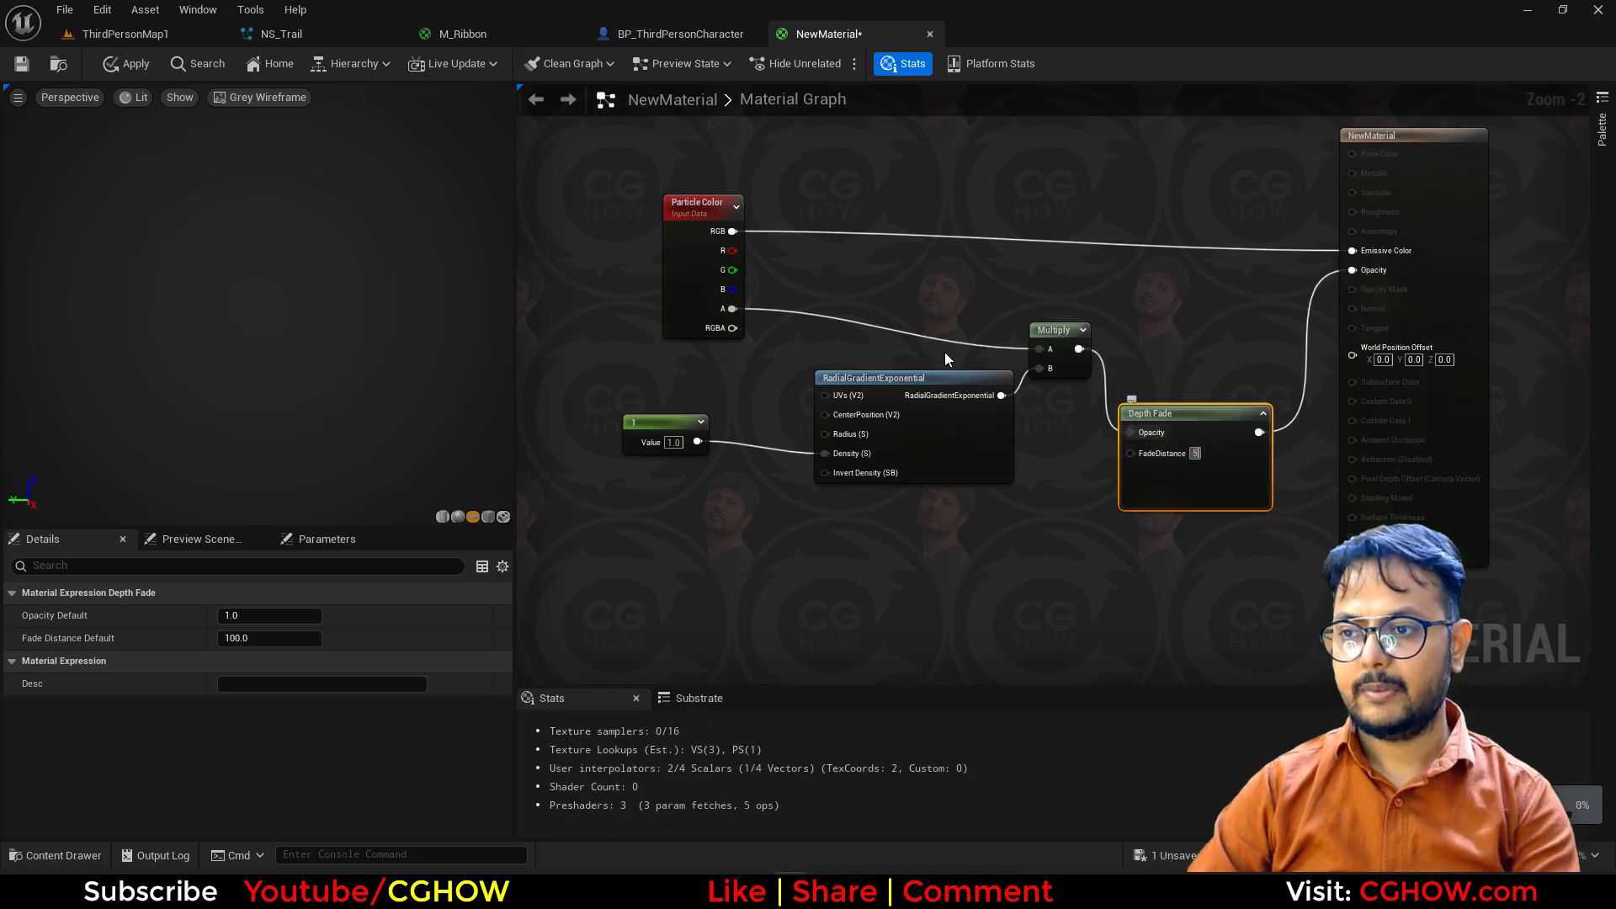
pyautogui.click(25, 65)
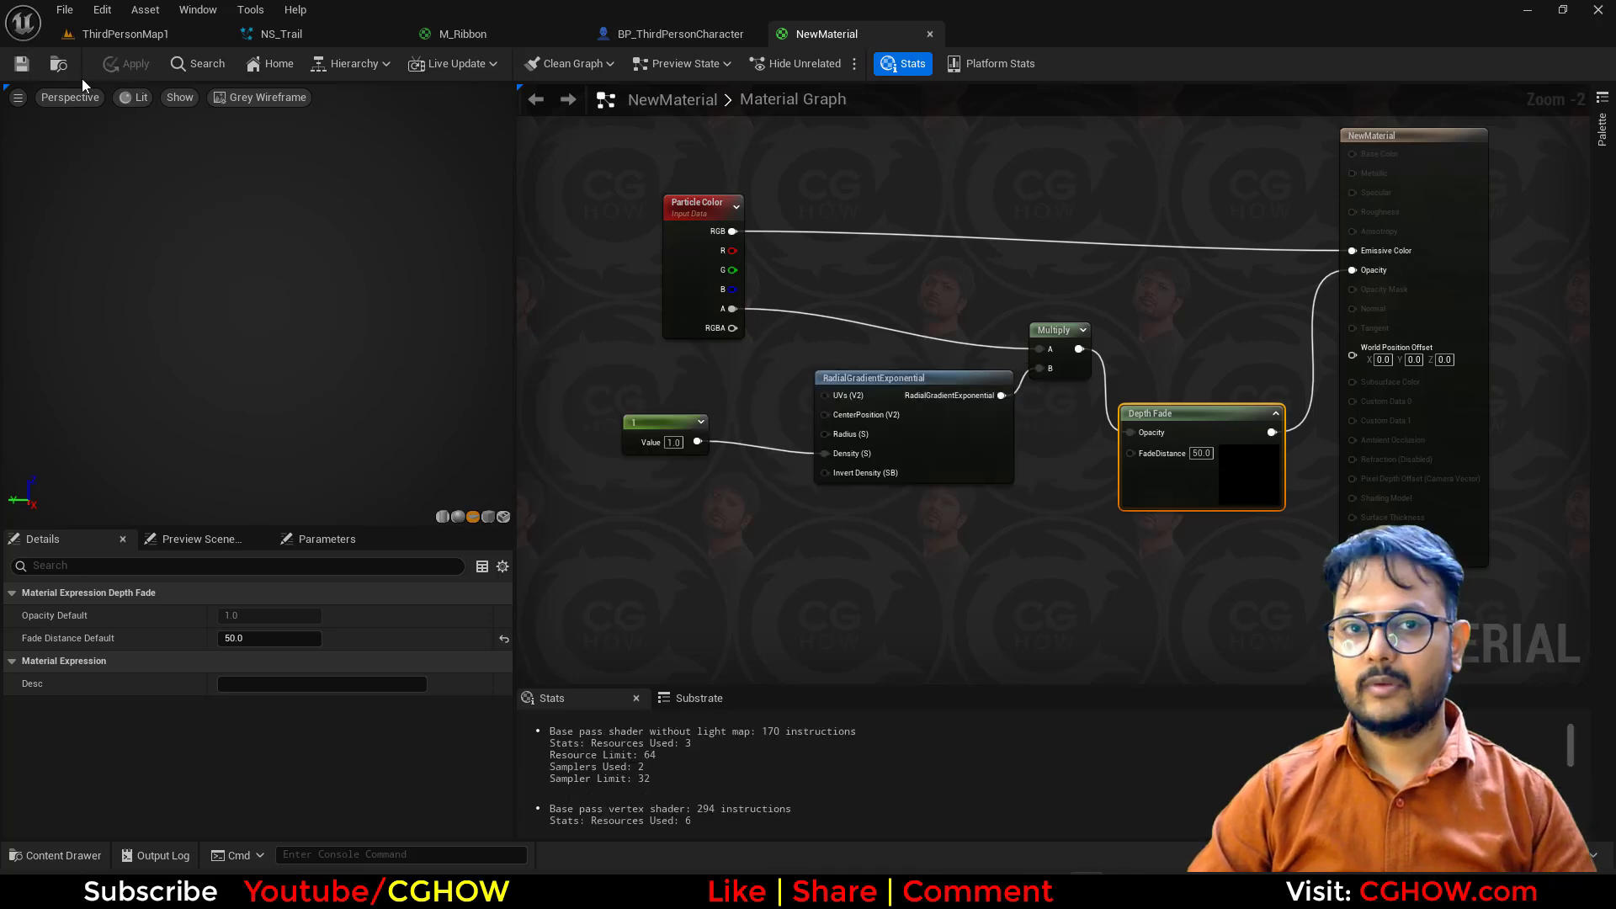
# Step: Assign NewMaterial to the red001 emitter's Sprite Renderer in NS_Trail and check the emitter briefly in isolation
pyautogui.click(60, 66)
pyautogui.click(306, 34)
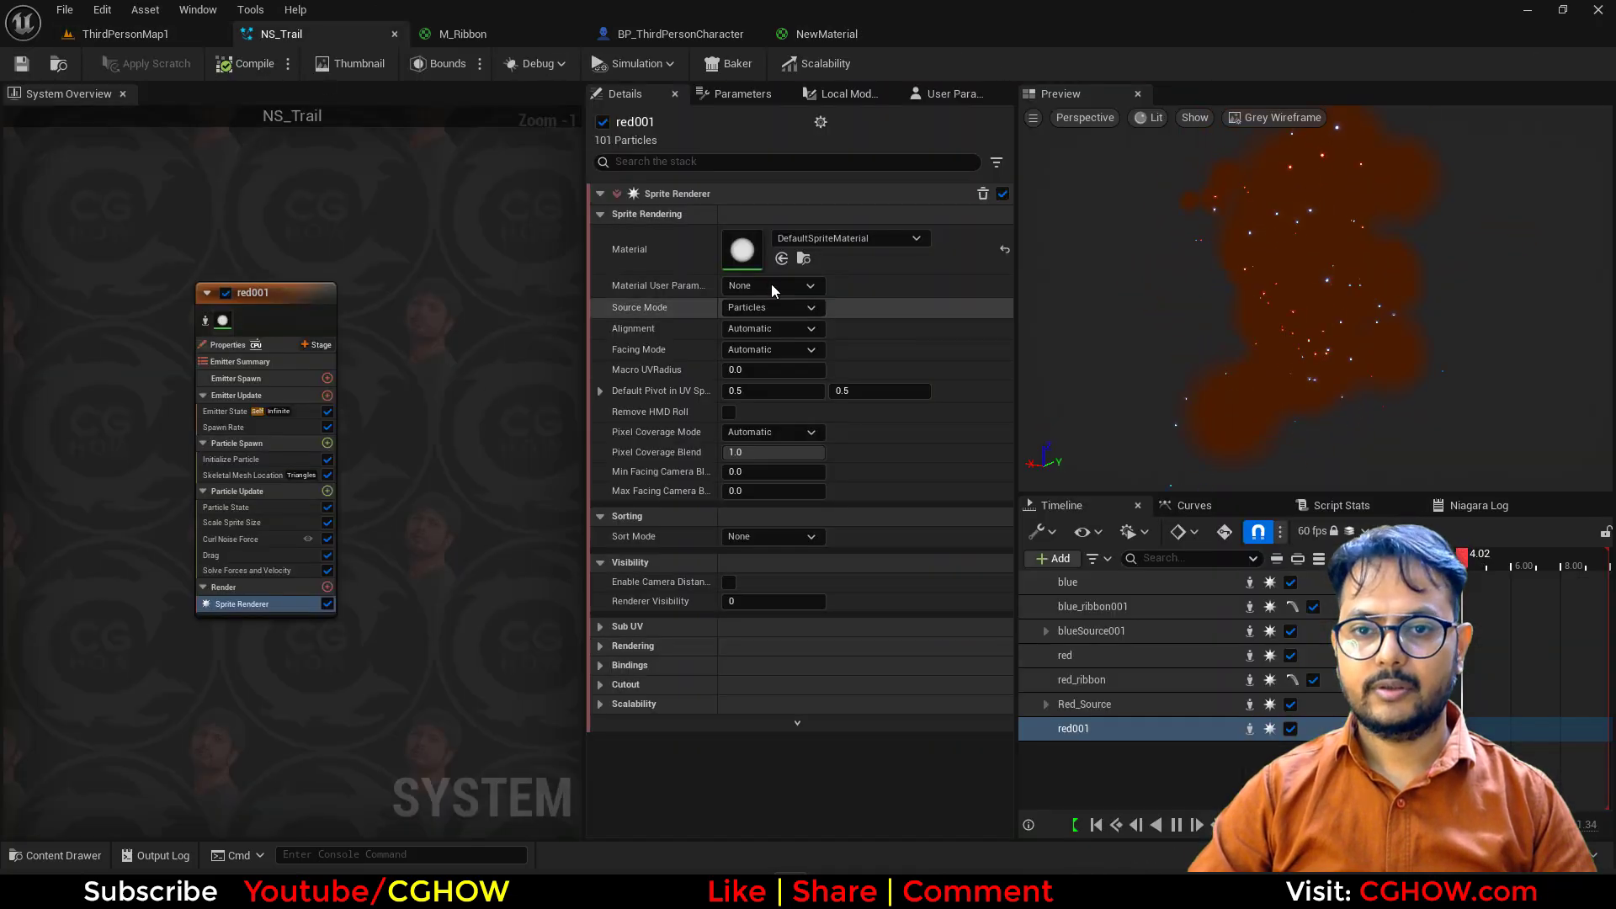
pyautogui.click(782, 259)
pyautogui.click(782, 259)
pyautogui.moveTo(511, 383); pyautogui.dragTo(519, 335, button='right')
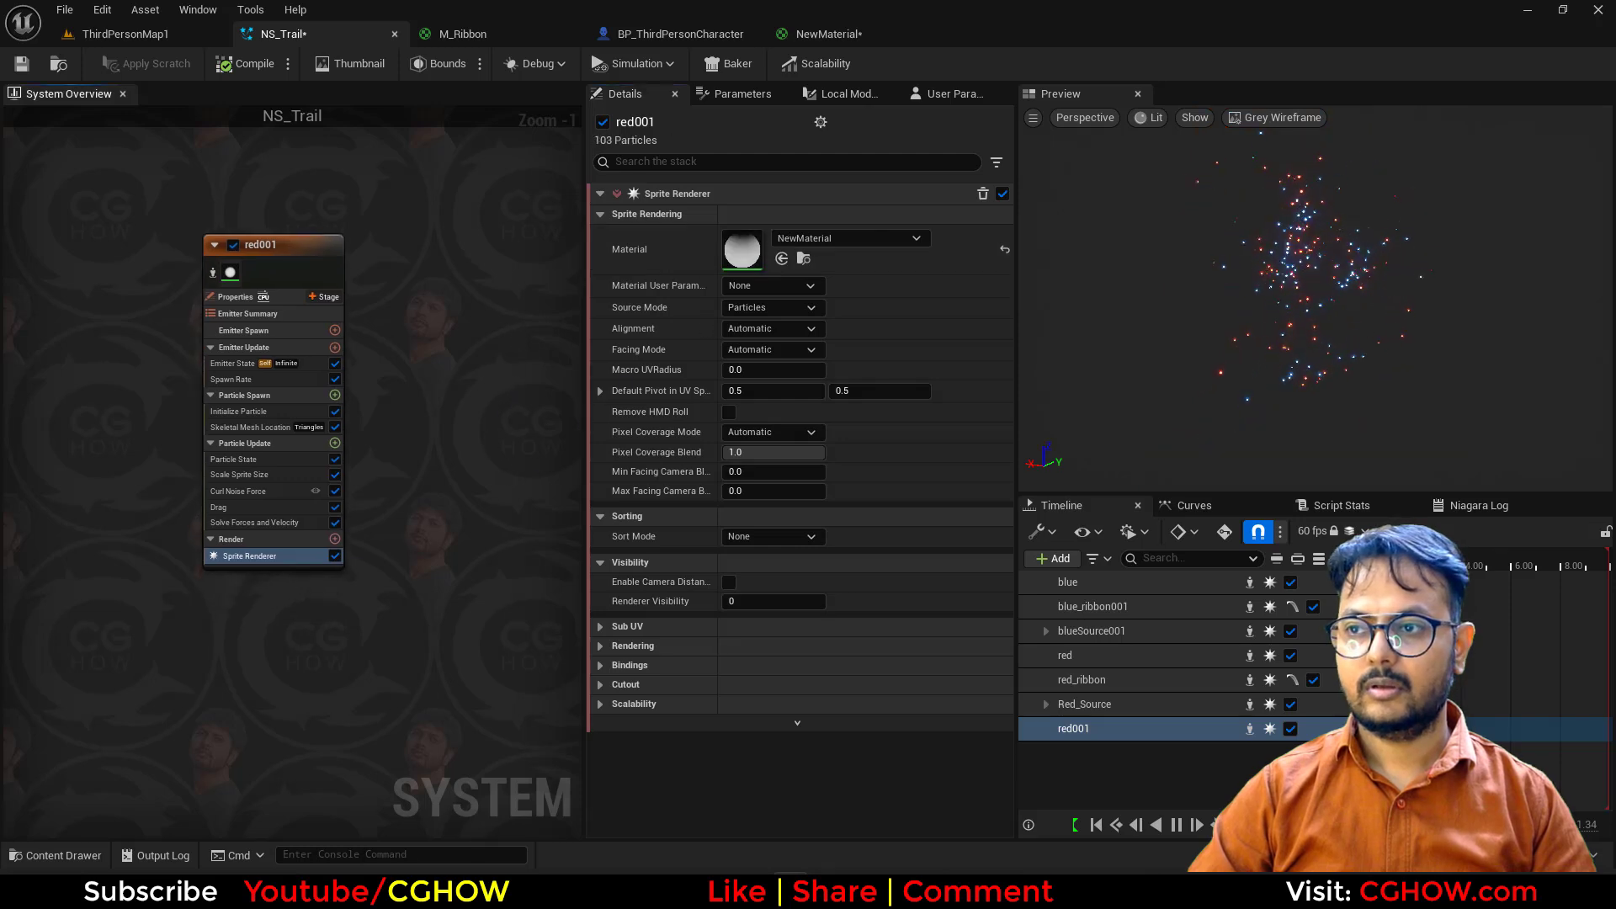
pyautogui.click(213, 274)
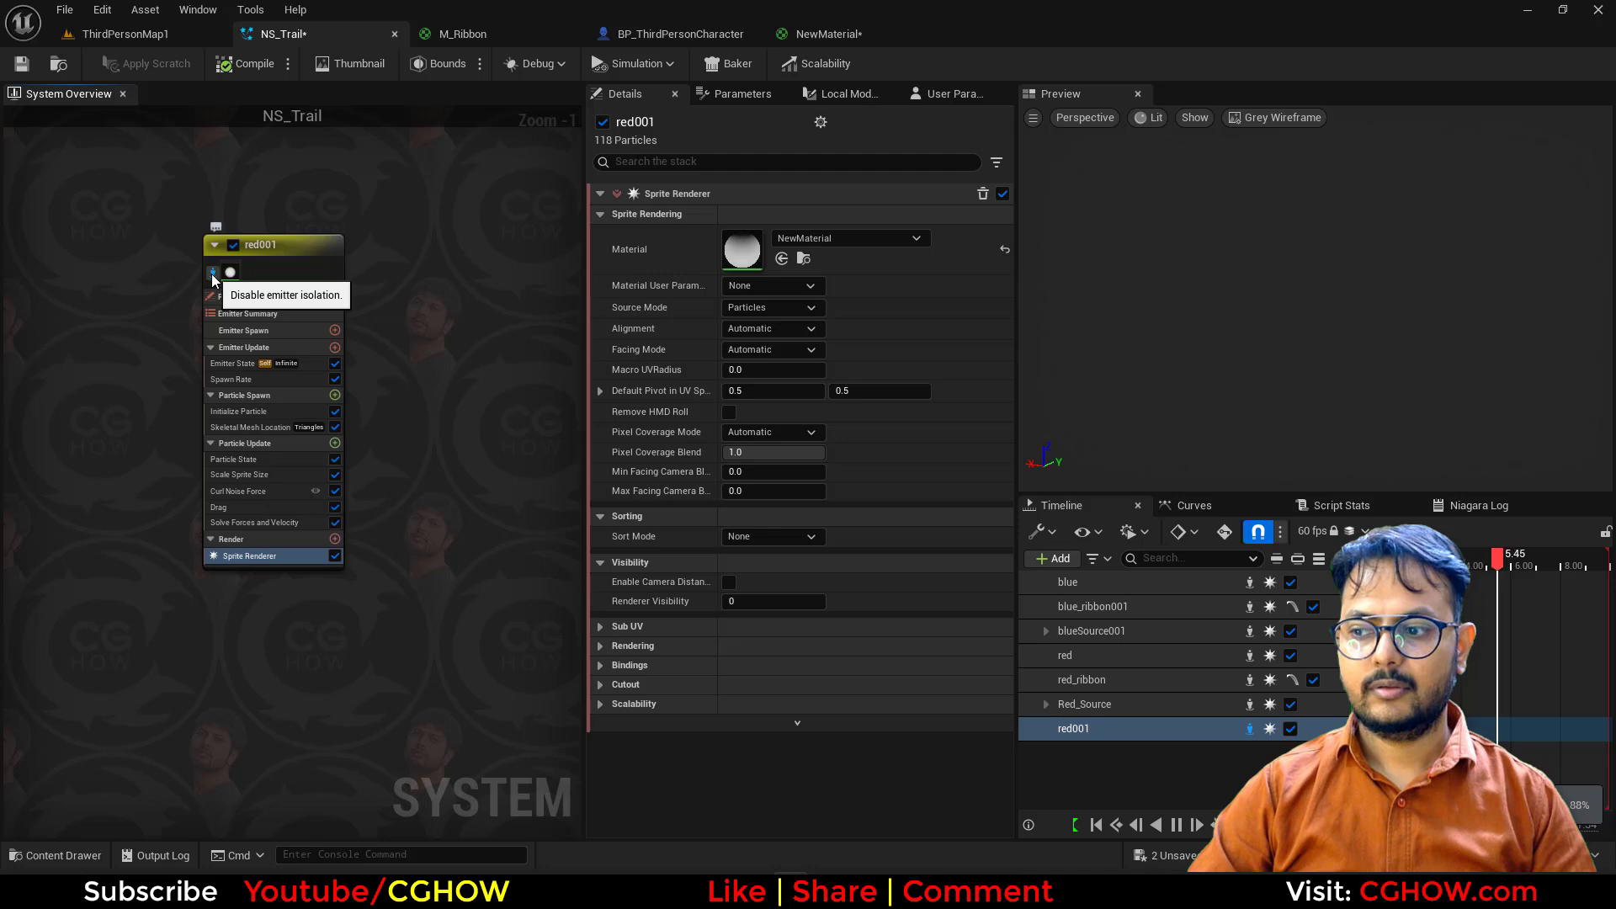
pyautogui.click(213, 275)
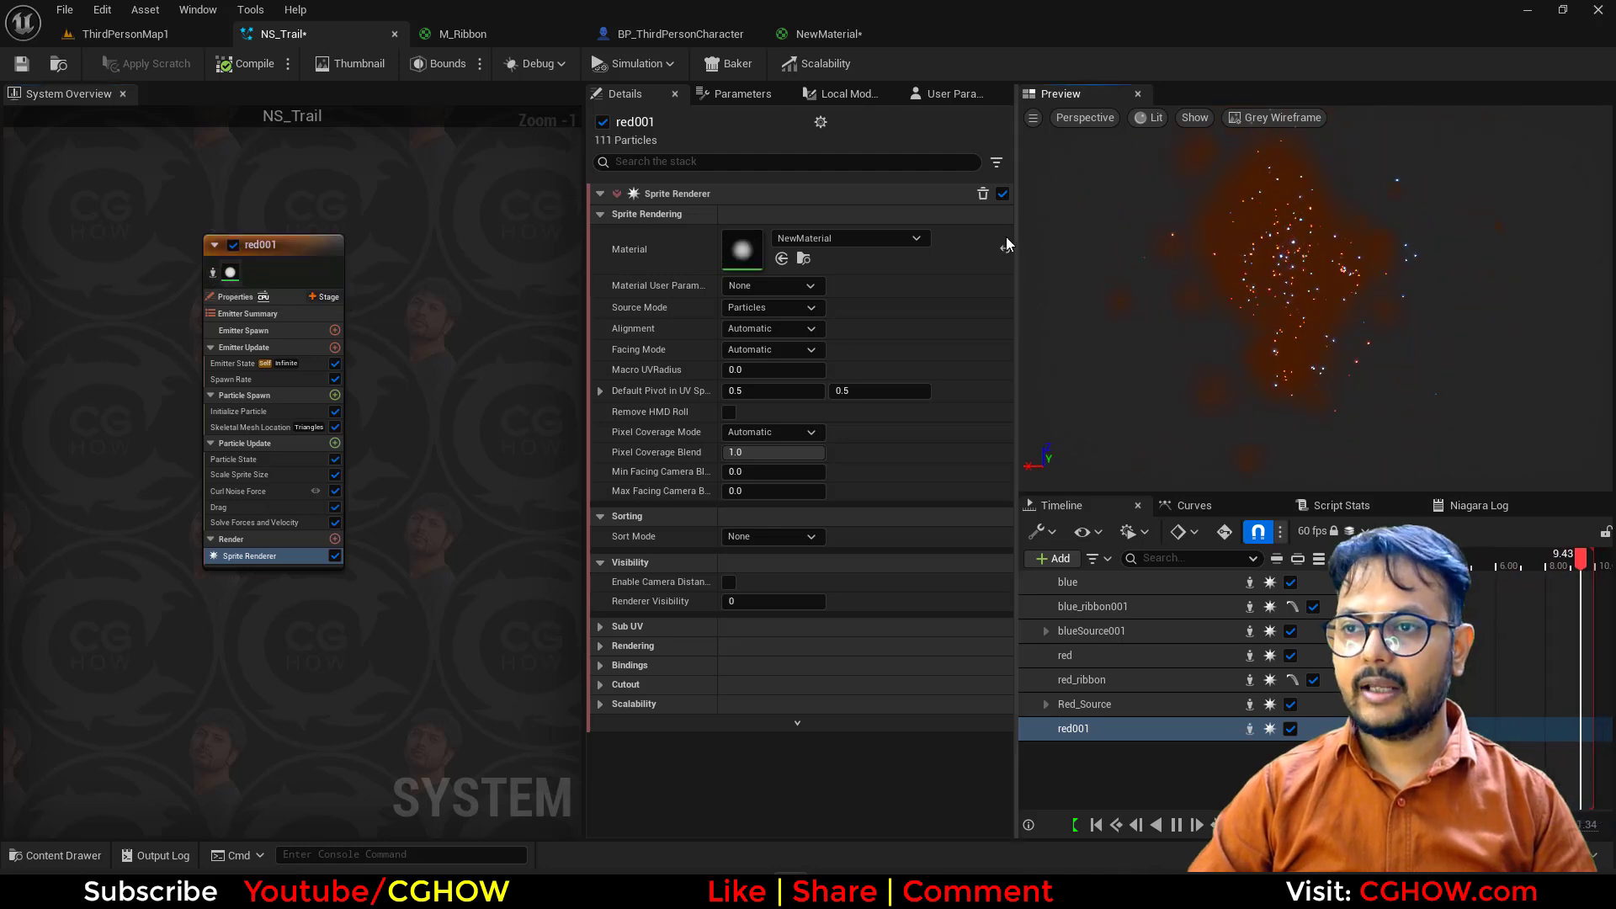
# Step: Play-test ThirdPersonMap1 by running with the character to check the soft glow together with the ribbon trail
pyautogui.click(133, 35)
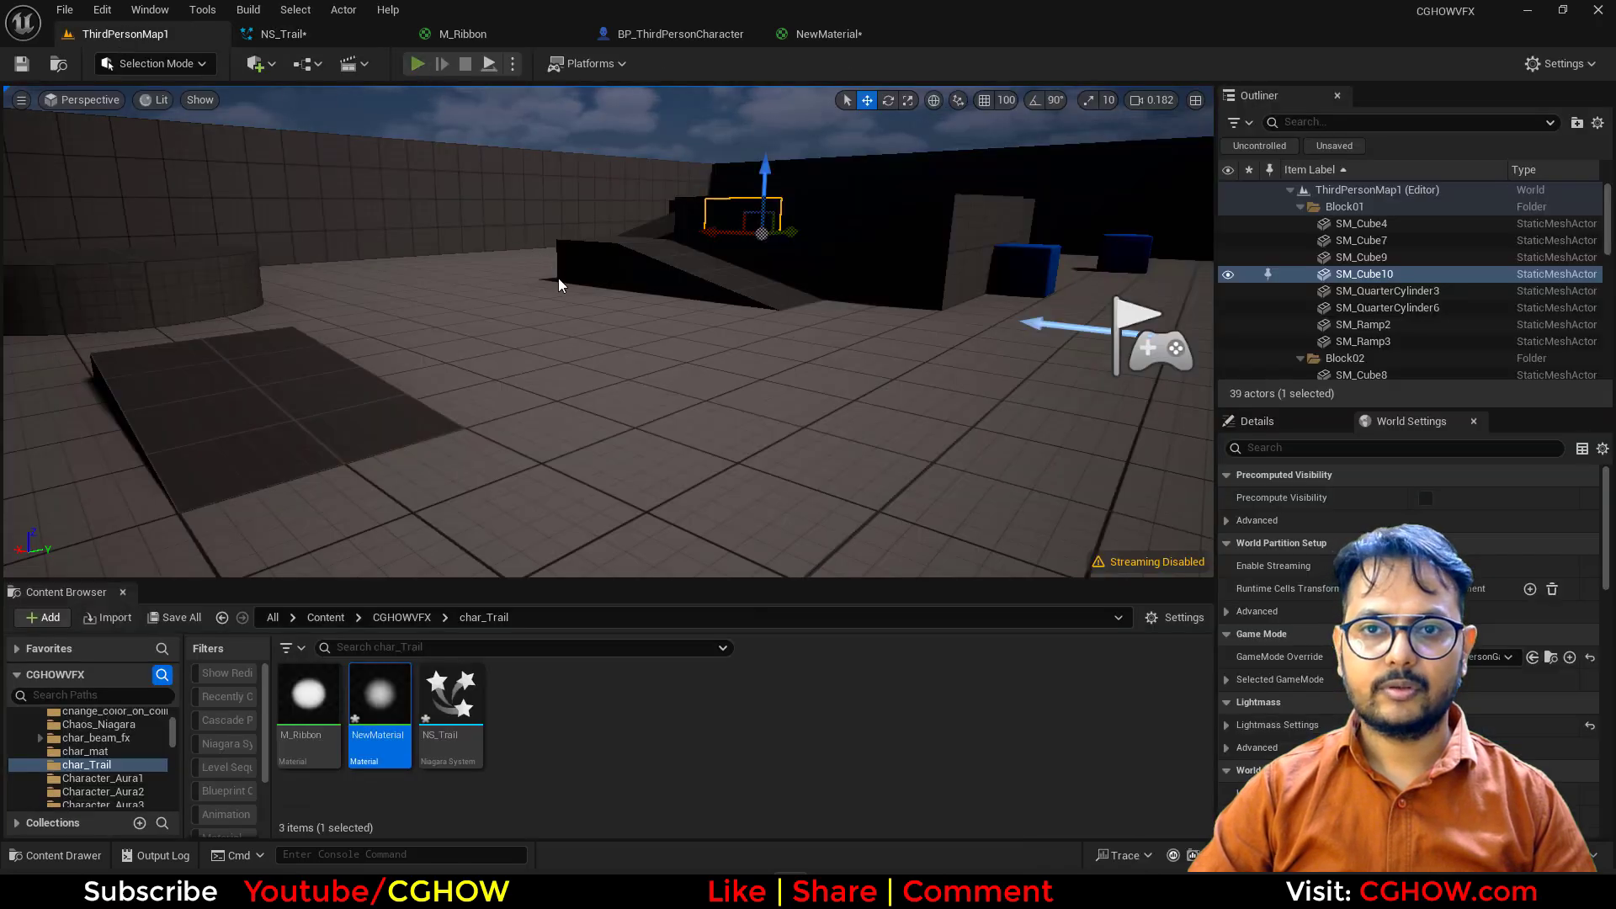
pyautogui.hotkey('alt', 'p')
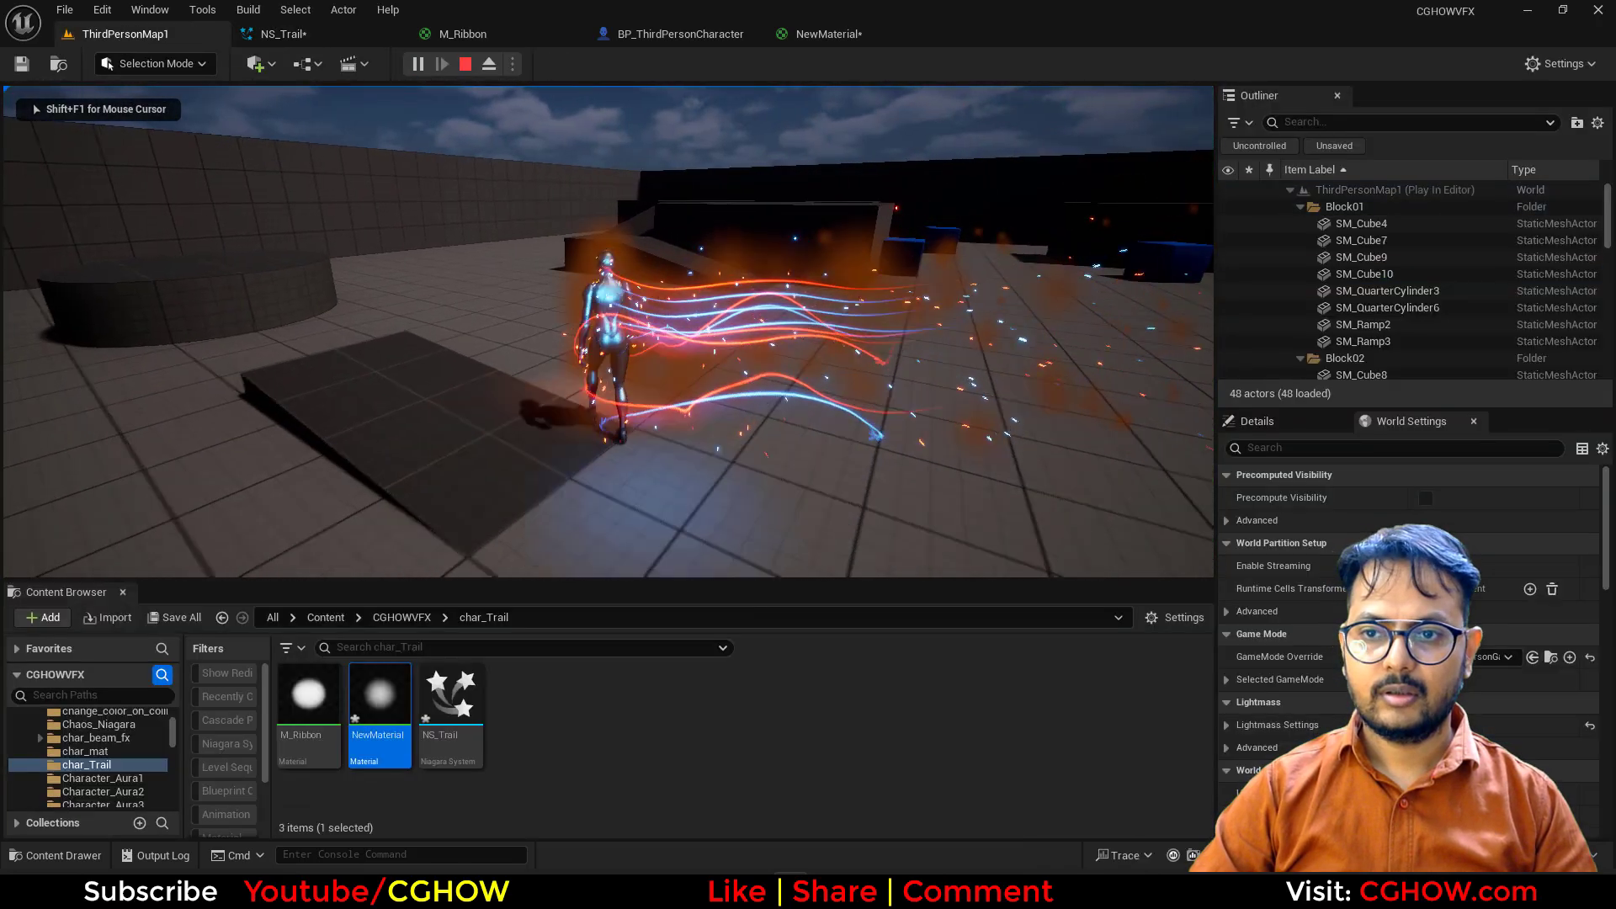
pyautogui.press('w')
pyautogui.press('space')
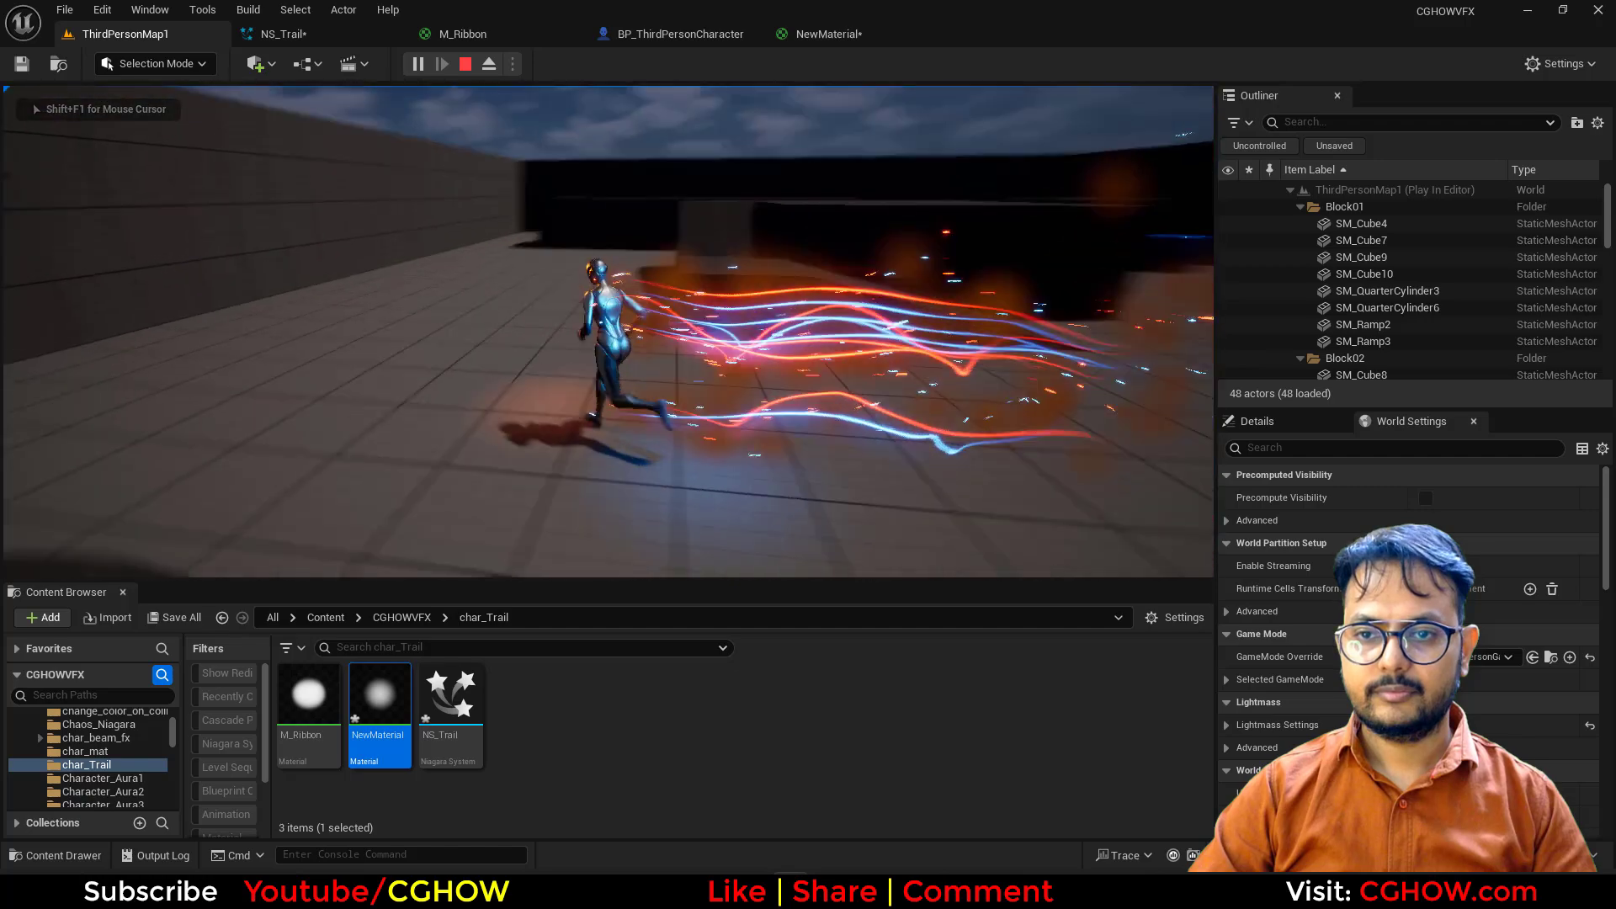
pyautogui.press('Escape')
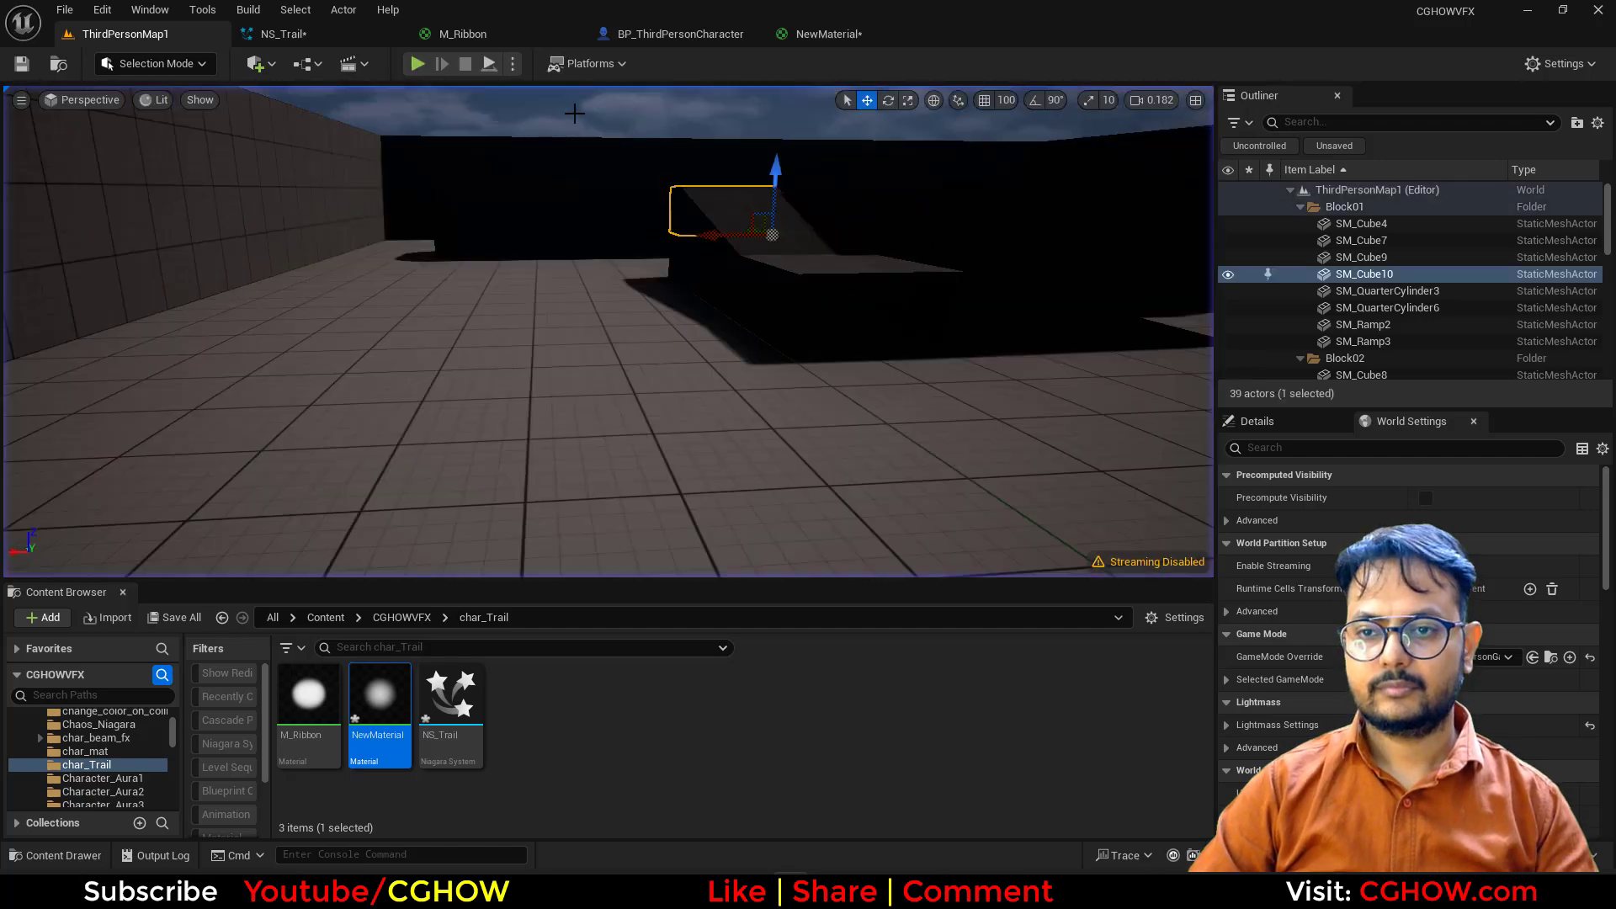
pyautogui.click(322, 37)
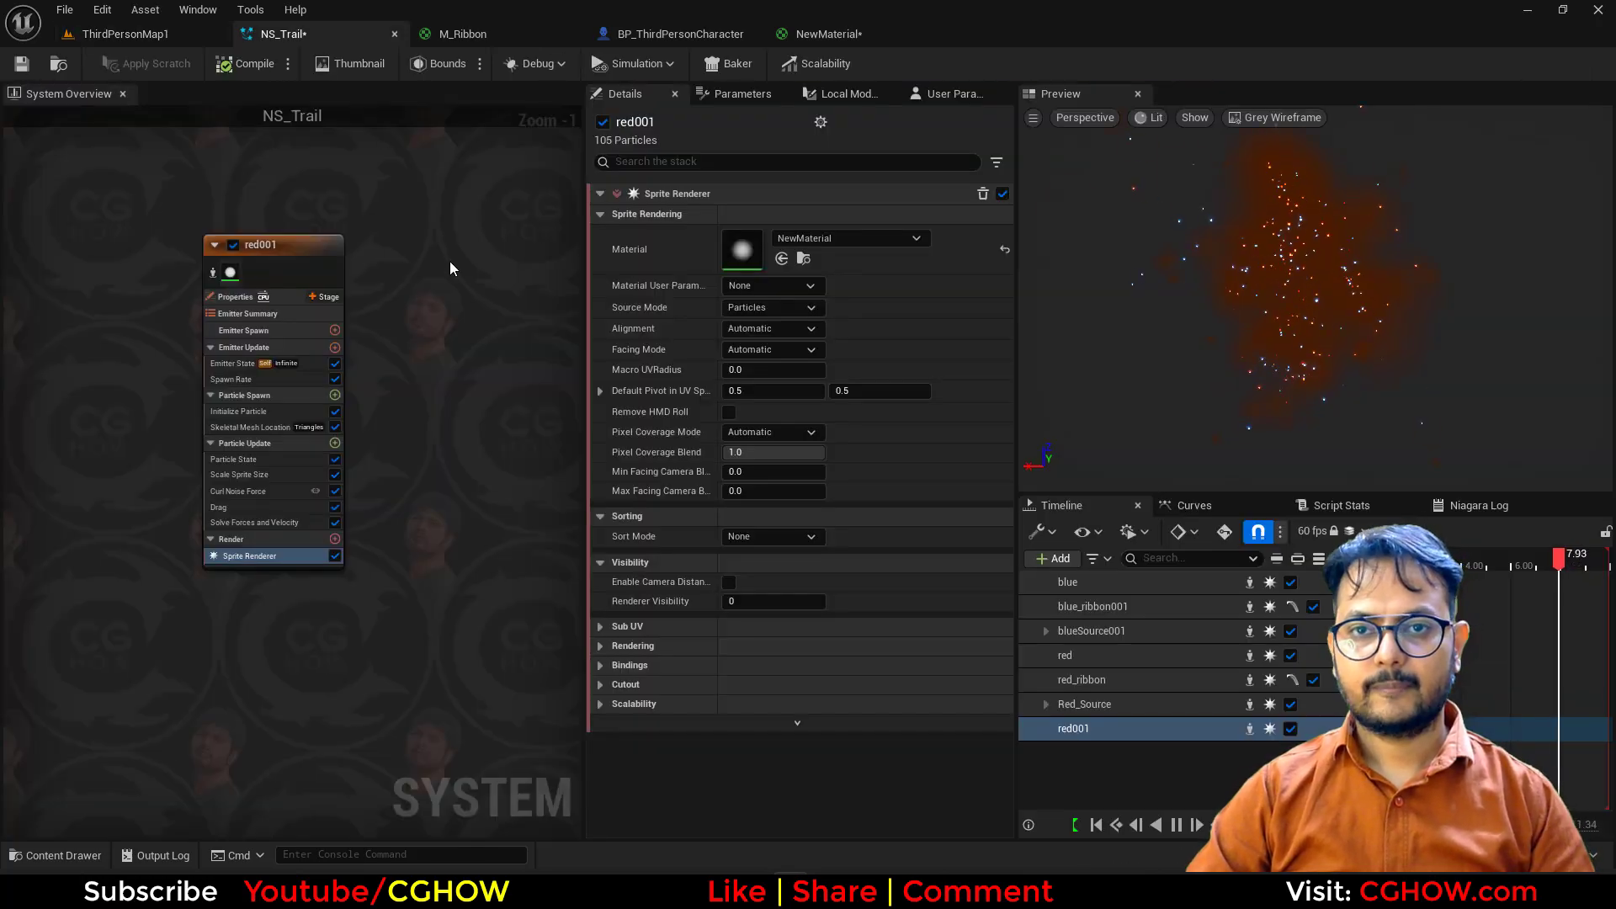
# Step: Brighten the red001 emitter's Initialize Particle color to a full-value orange, hex sRGB FF8F00FF
pyautogui.click(239, 411)
pyautogui.click(791, 354)
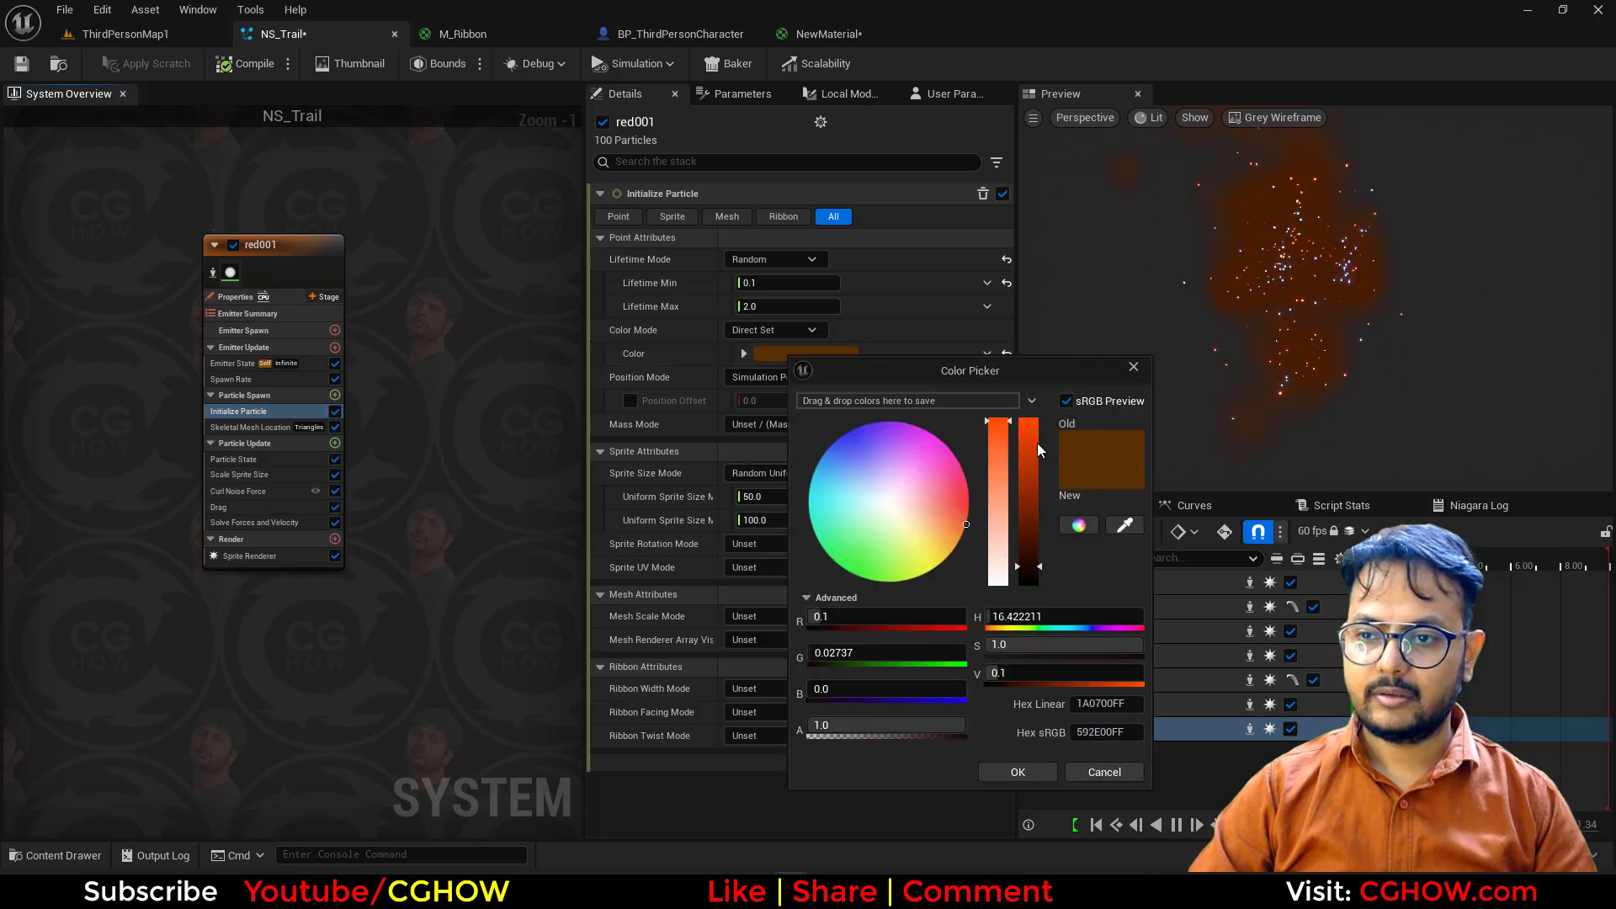
pyautogui.moveTo(1039, 452)
pyautogui.mouseDown()
pyautogui.moveTo(1031, 419)
pyautogui.moveTo(988, 472)
pyautogui.moveTo(1030, 483)
pyautogui.moveTo(989, 420)
pyautogui.mouseUp()
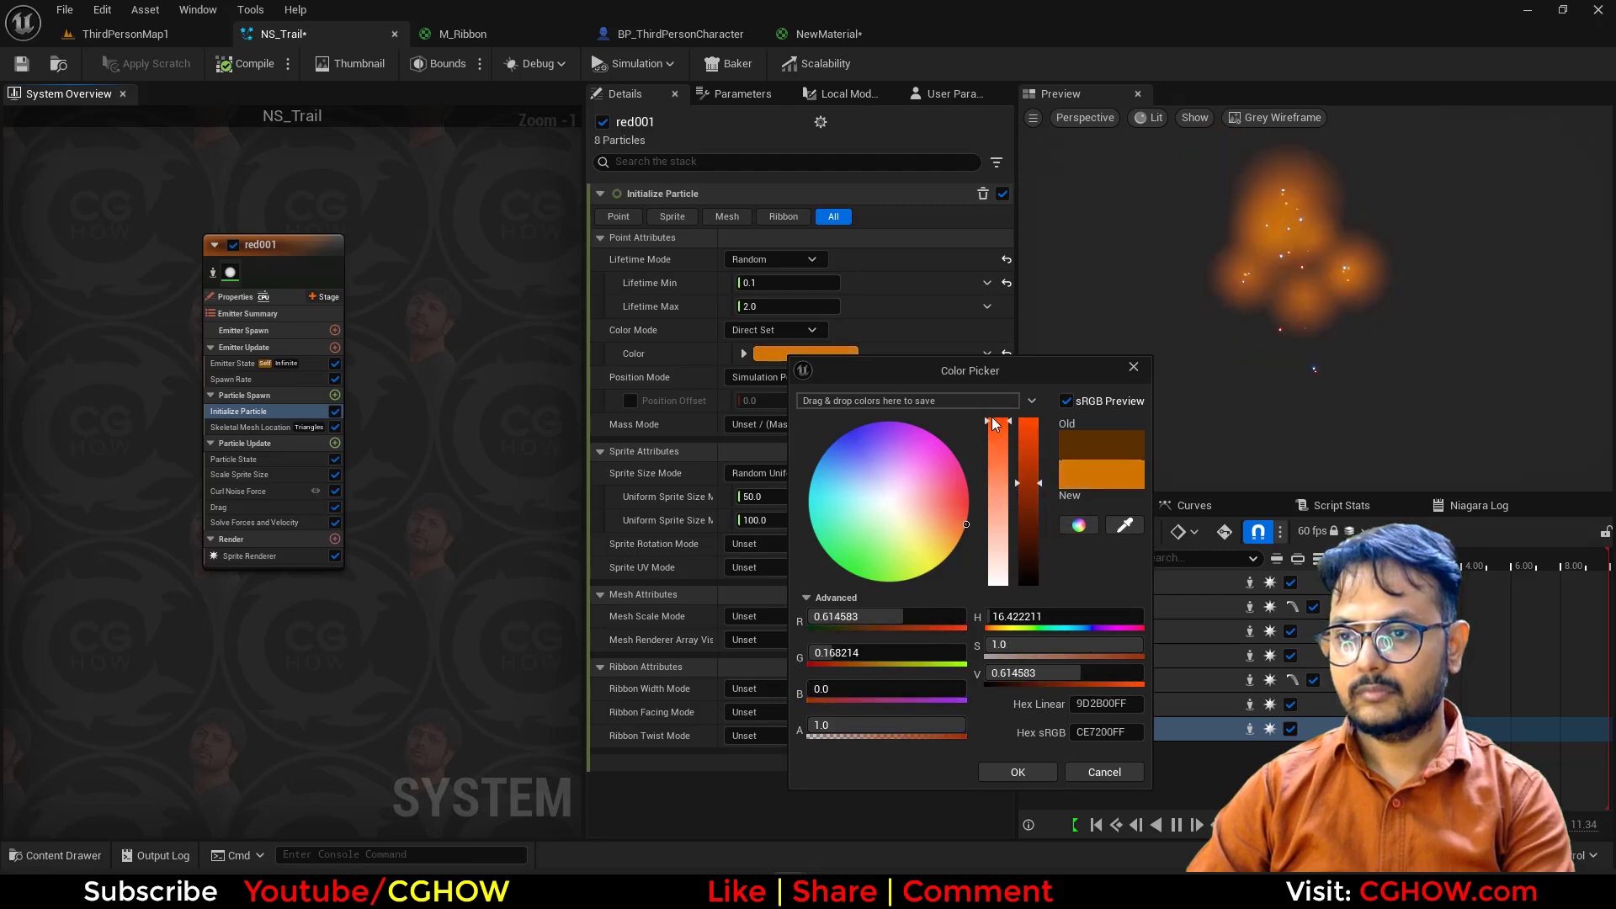
pyautogui.moveTo(1028, 483)
pyautogui.mouseDown()
pyautogui.moveTo(1028, 564)
pyautogui.moveTo(1036, 377)
pyautogui.mouseUp()
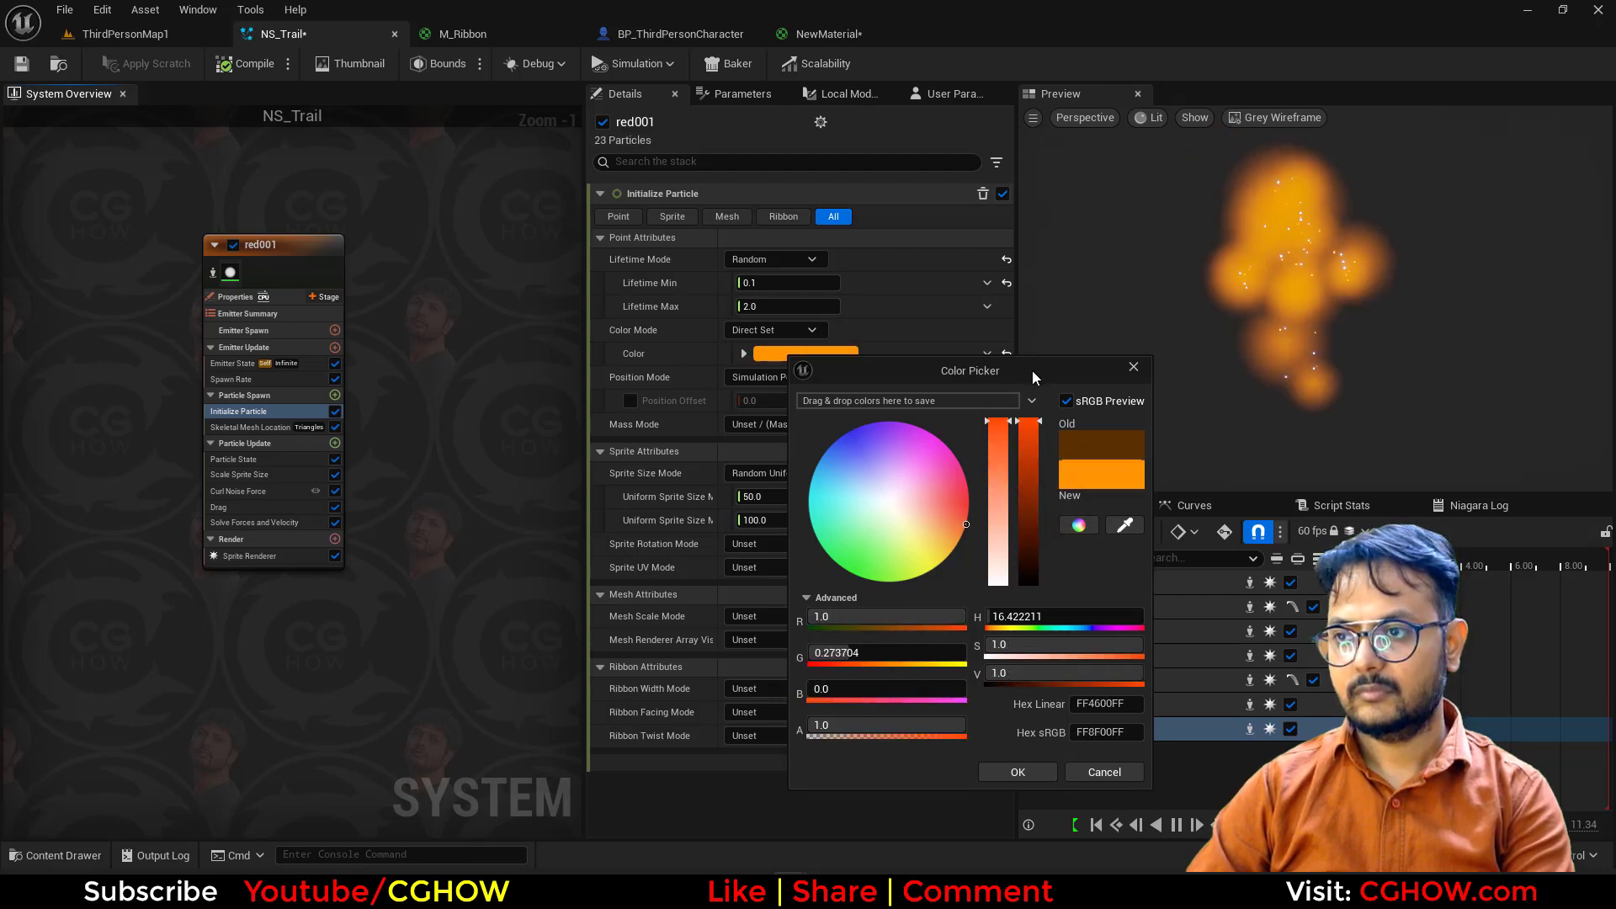
pyautogui.click(1017, 771)
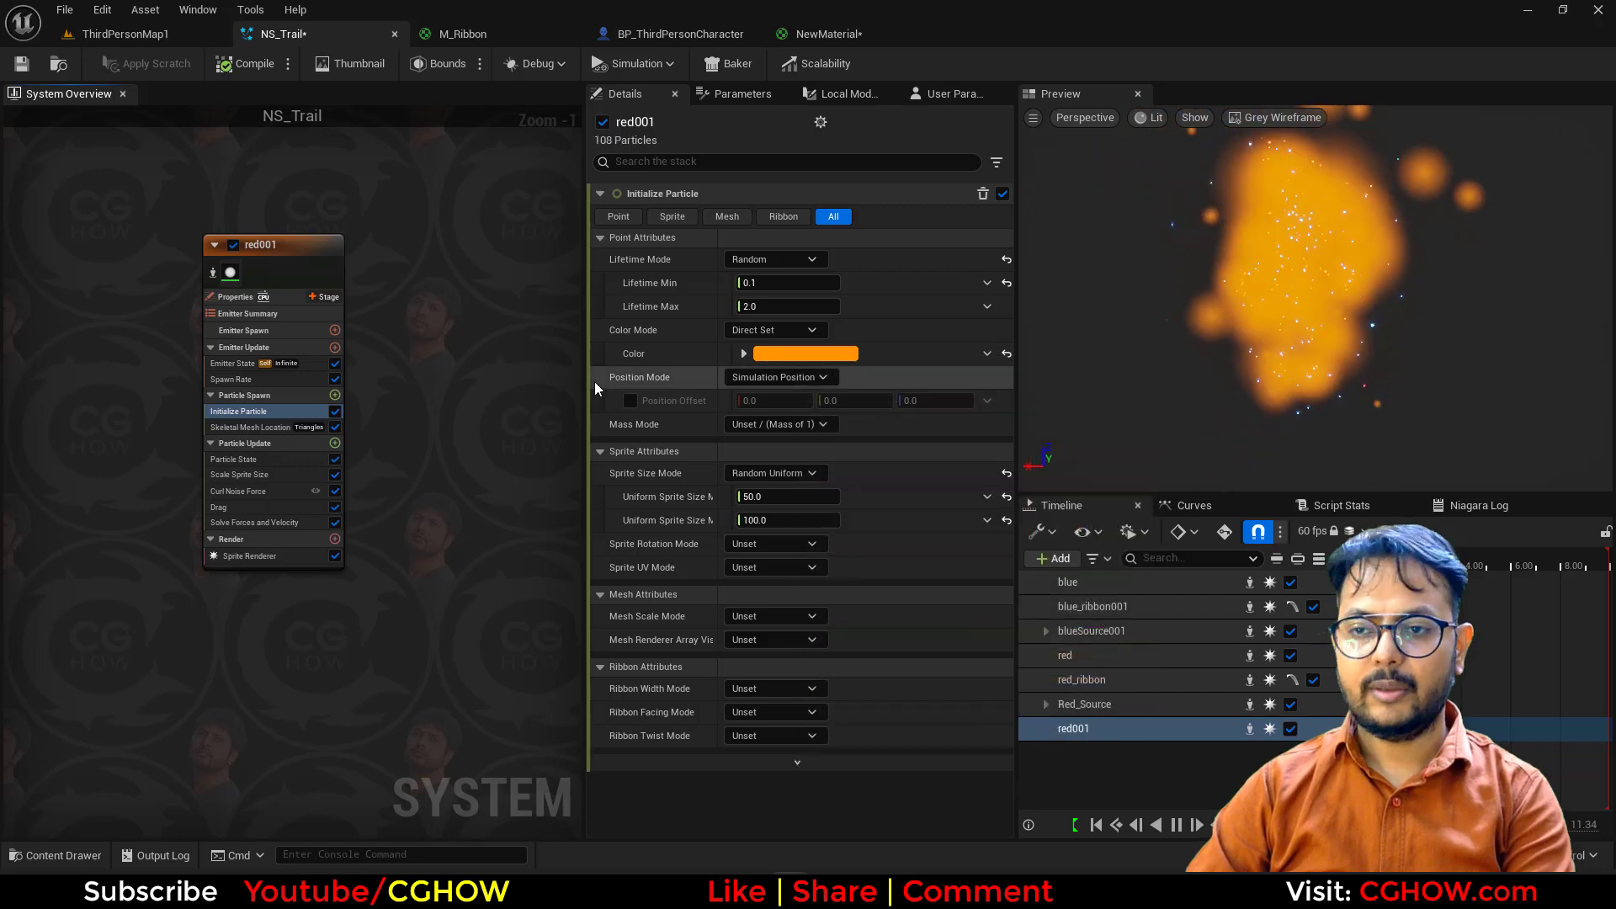
# Step: Play-test ThirdPersonMap1 with a running jump to check the brighter orange glow around the ribbons, and end the session
pyautogui.click(125, 35)
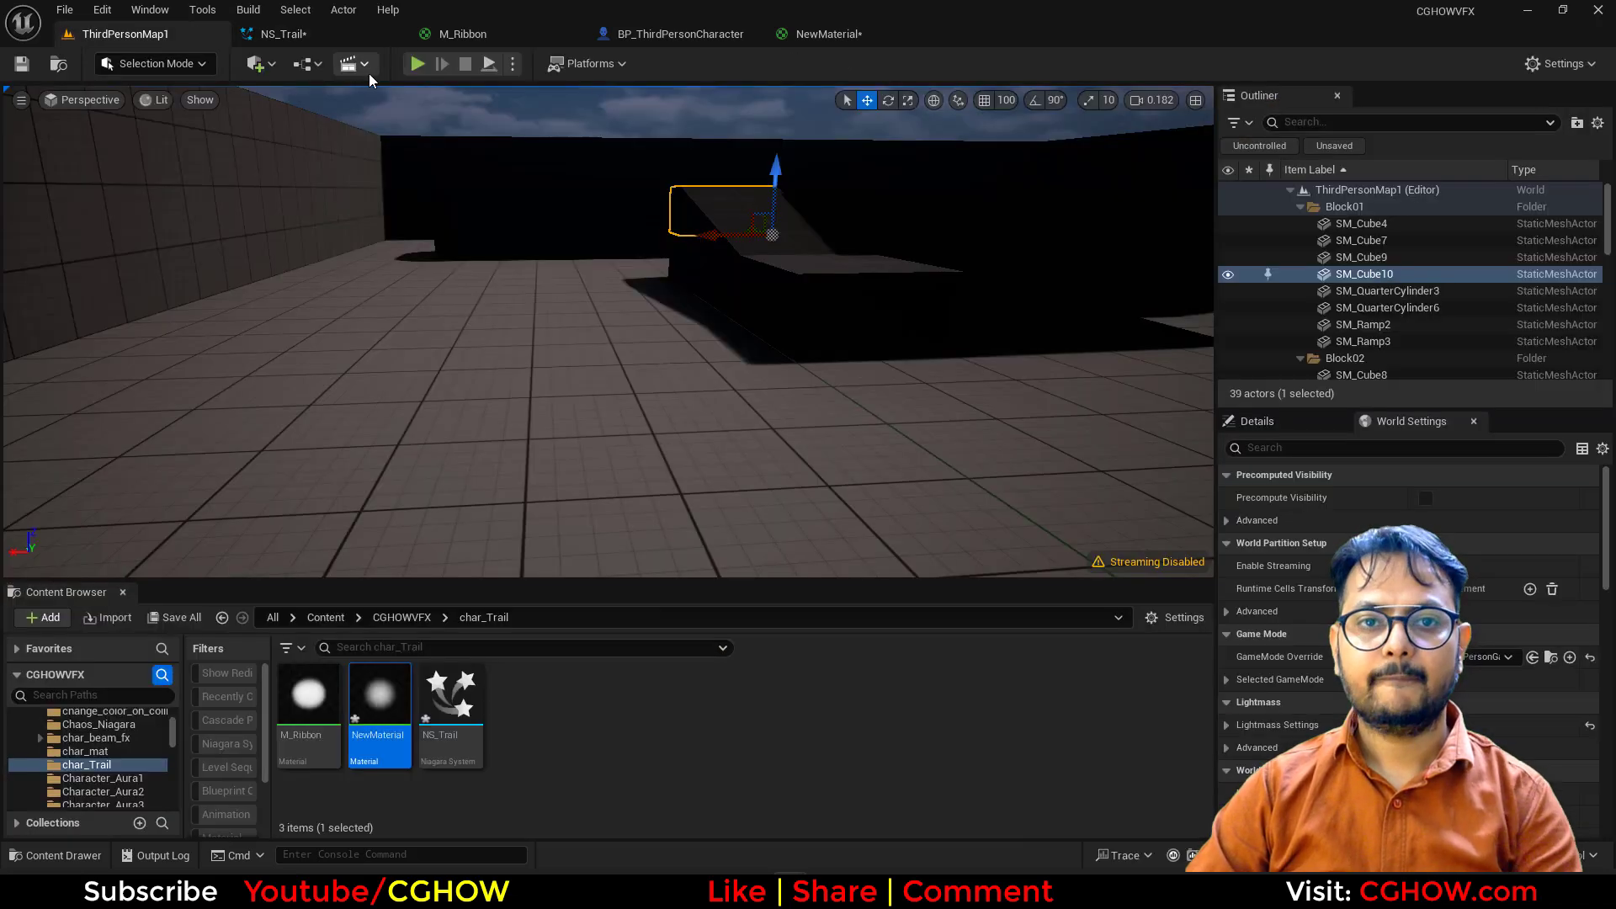
pyautogui.click(422, 66)
pyautogui.press('space')
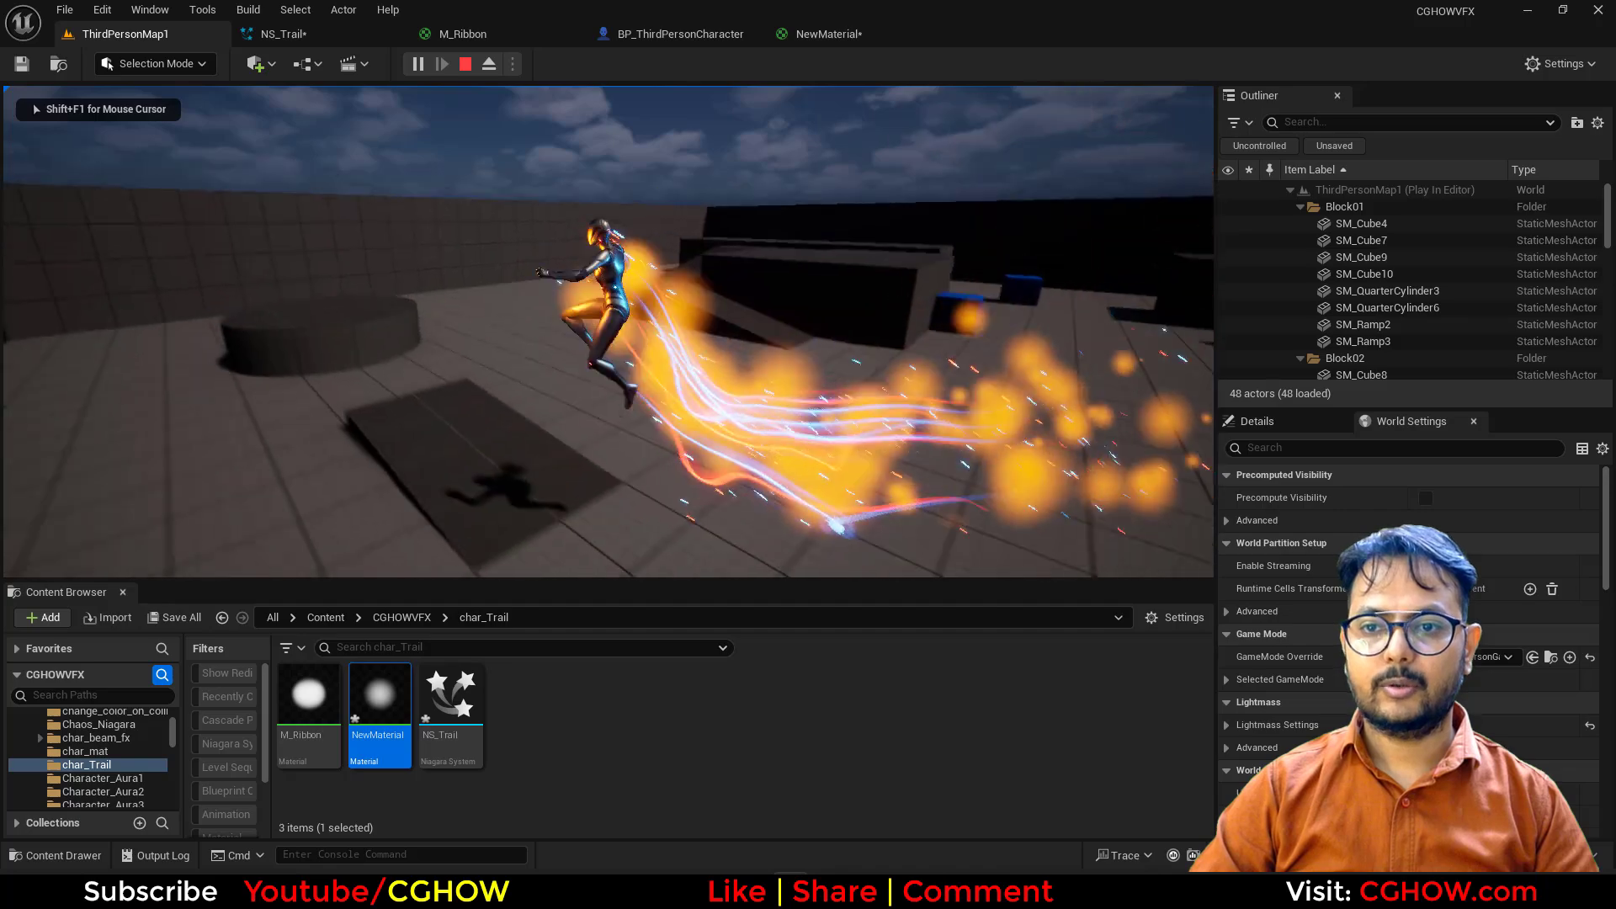
pyautogui.press('Escape')
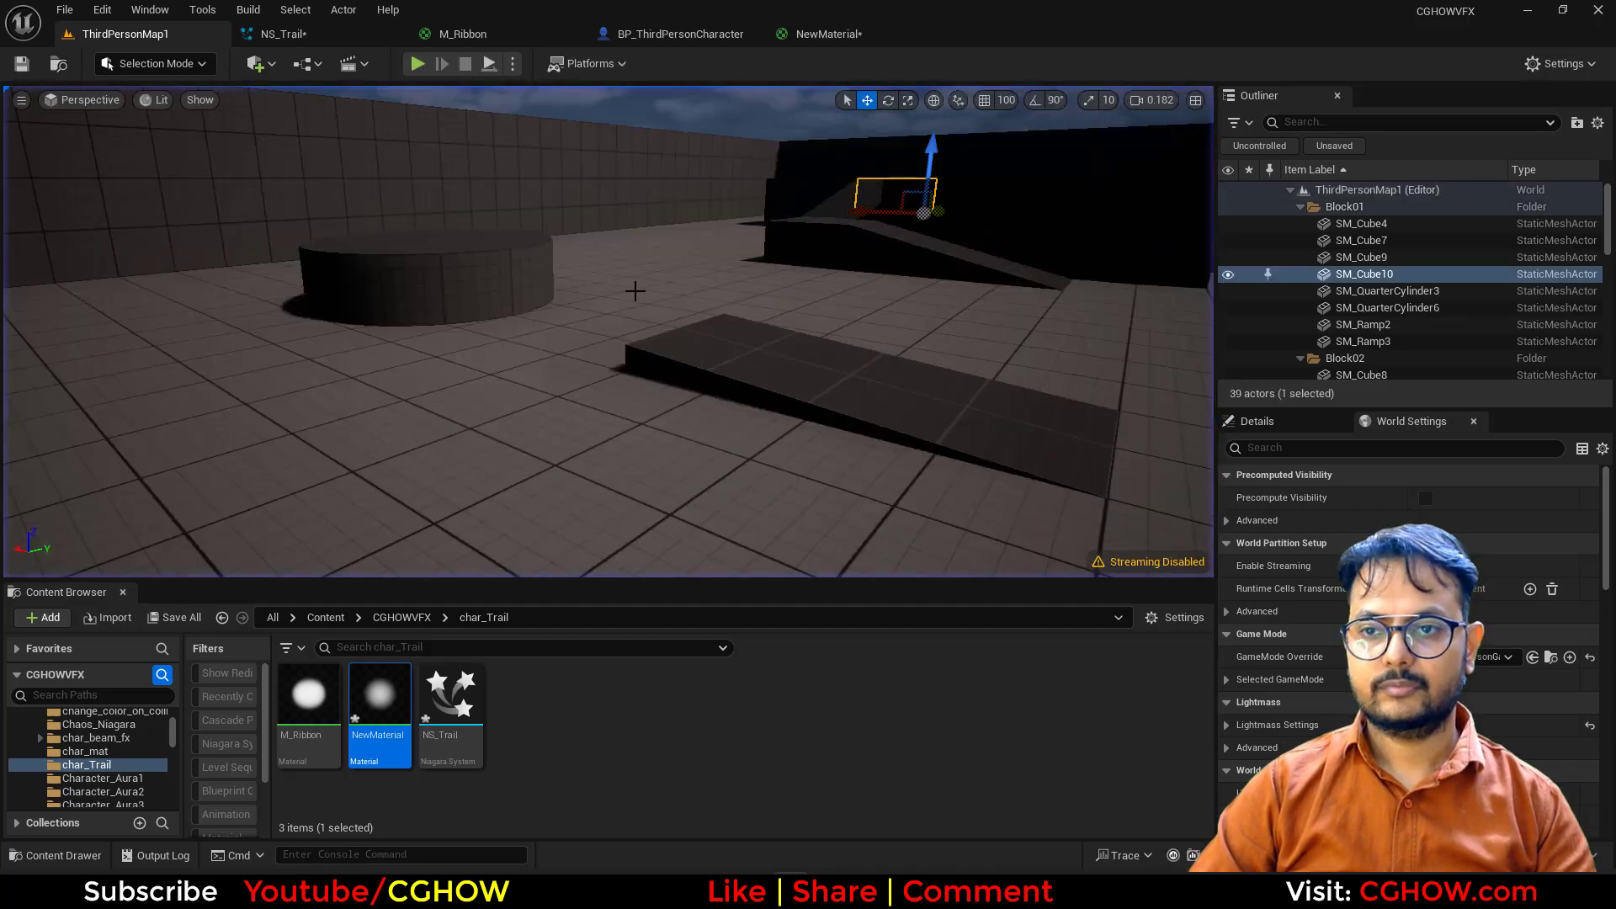